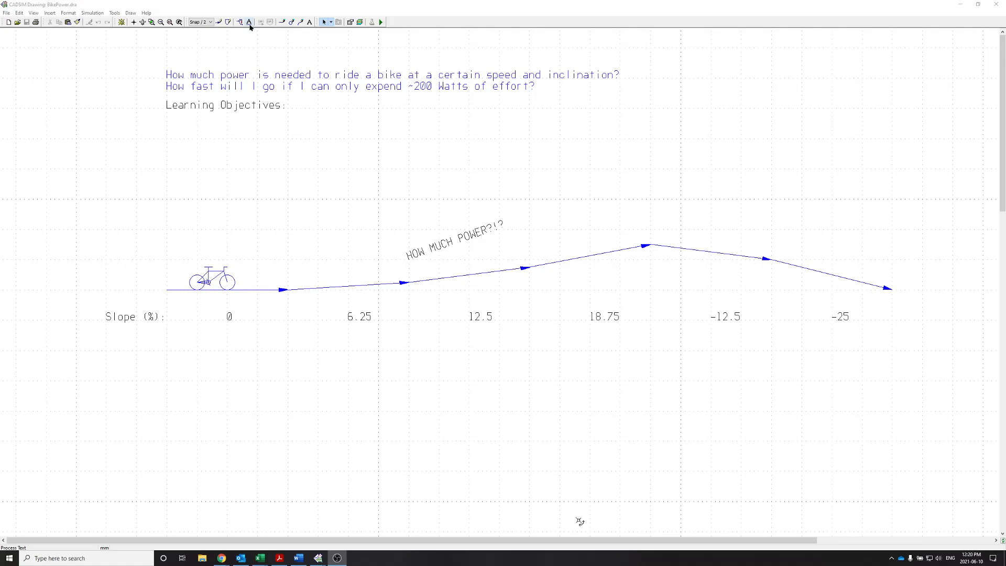
Step: Add the text lines "Signal Lines" and "Create Tables with Variables and Sepcify them as well as format them" below the Learning Objectives heading
click(249, 23)
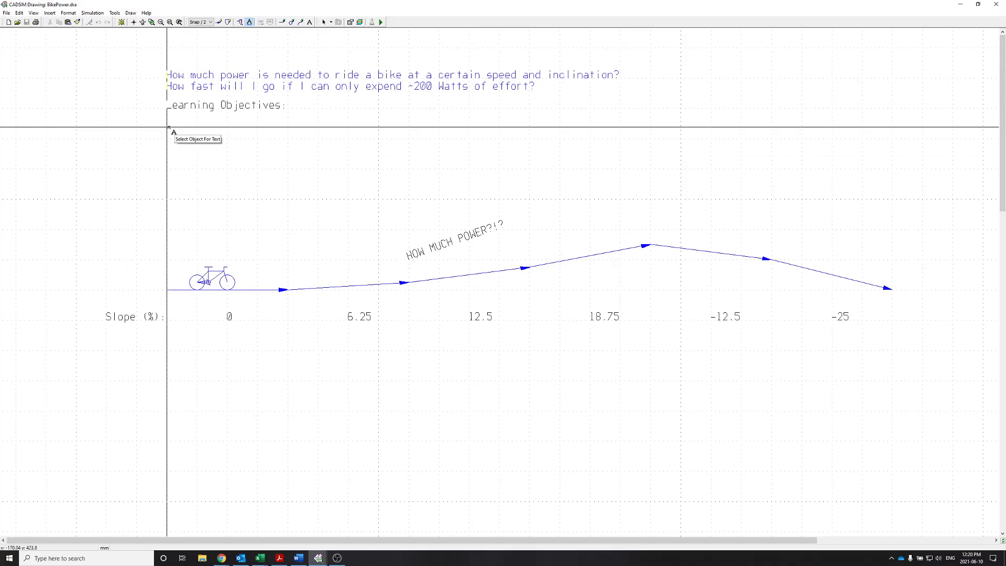
click(177, 129)
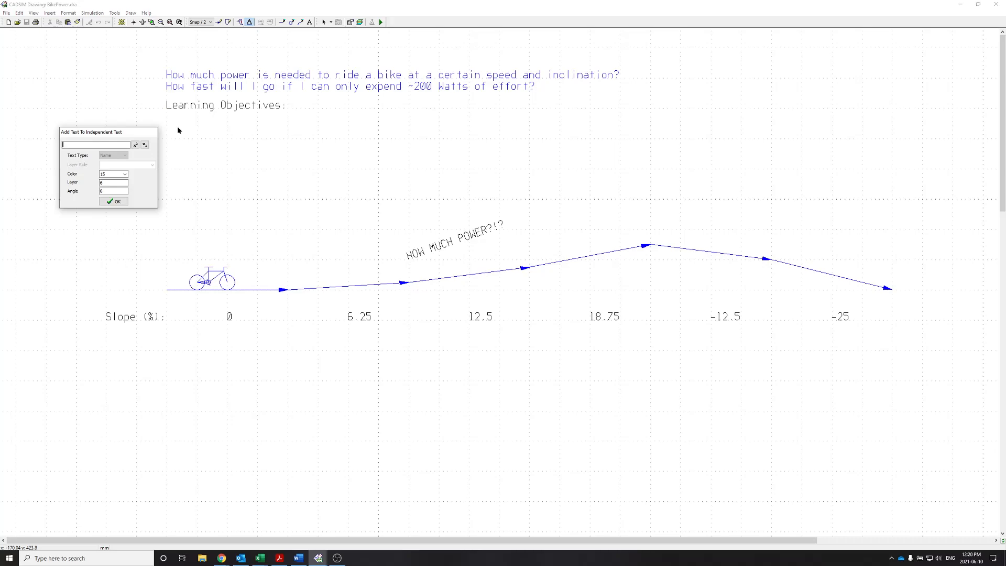
text(Signal Lines)
key(Return)
text(Create Tables with Variables )
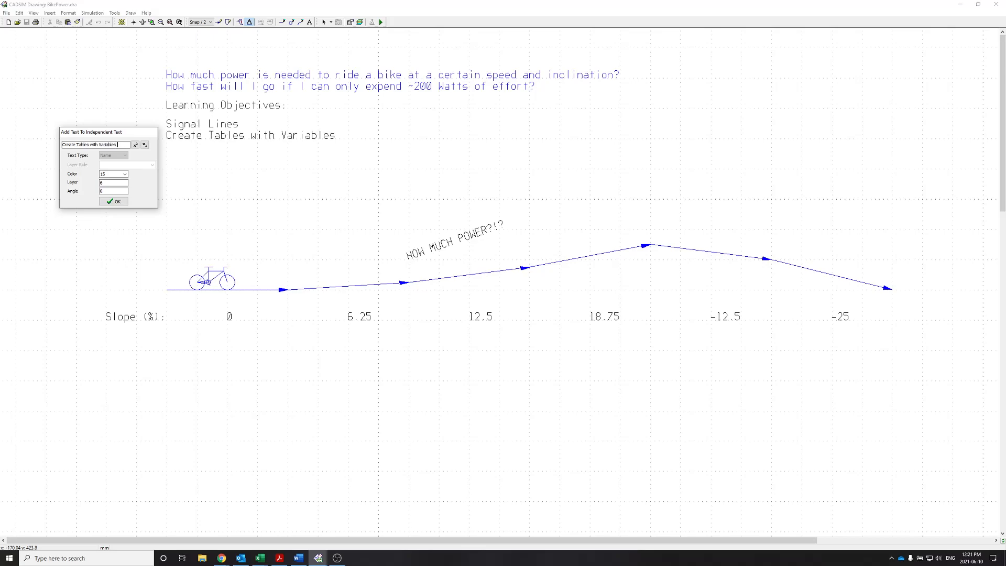
text(and Sepcify them,)
key(BackSpace)
text(as well as format them)
key(Return)
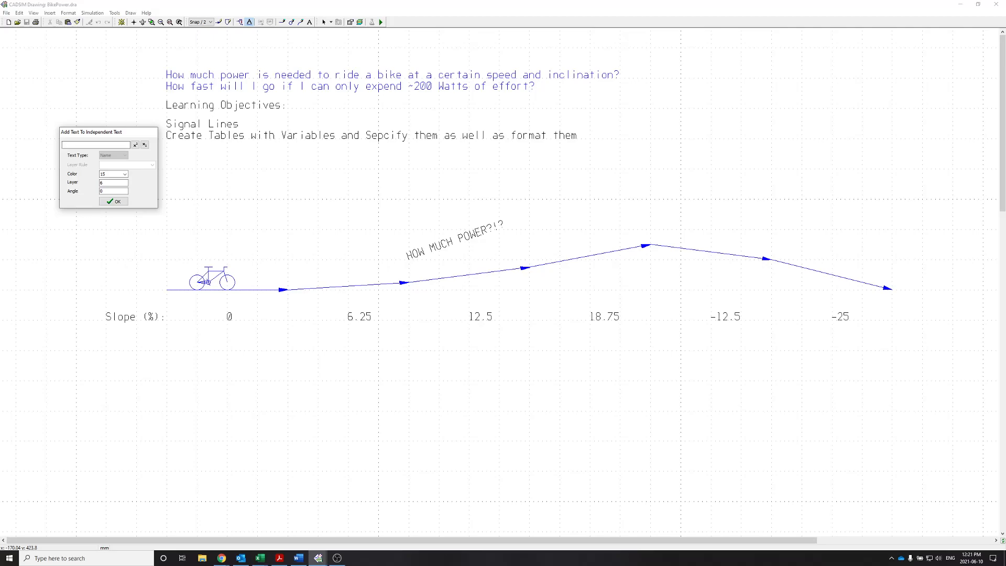
Step: Add the objective lines "DDECLIENT with Variables to and from an external application s(EXCEL)", "OPTIMIZER module", "Controller (TRACK)" and "Noise Module"
text(DDECLIENT with Variabvlees to and from an external application s(EXCEL))
key(Return)
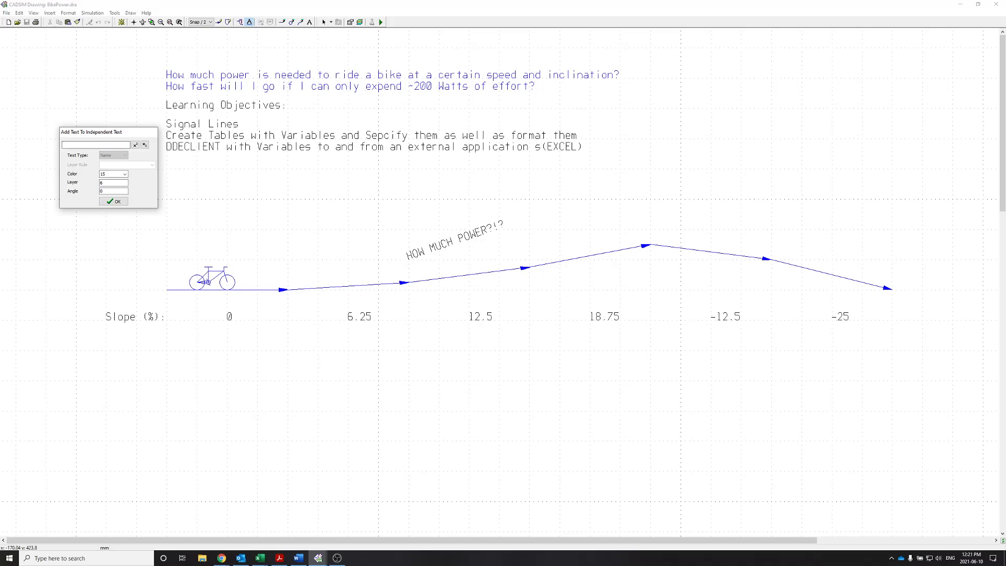
text(OPTIMIZER module)
key(Return)
text(Controller (TRACK)
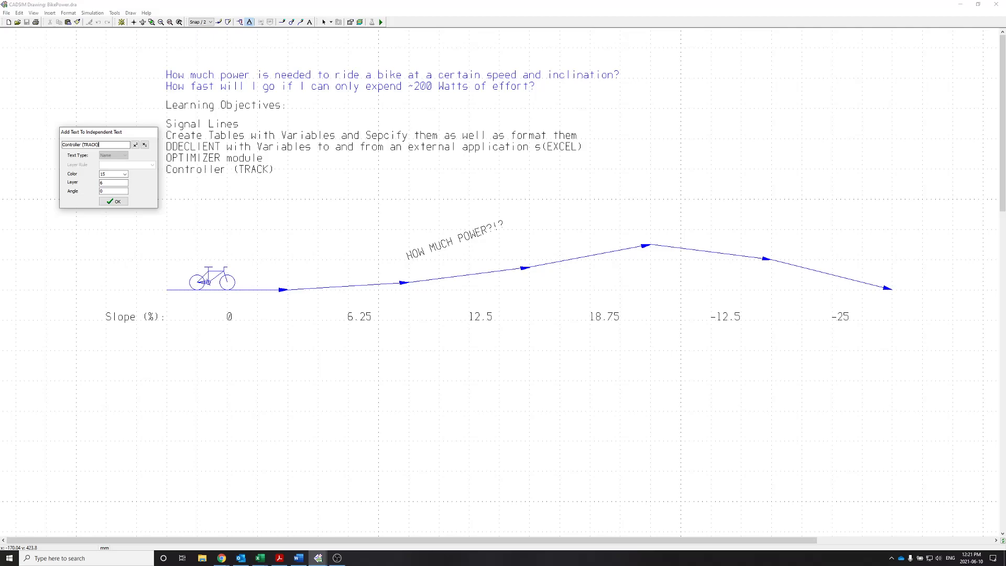
key(Return)
text(Noise Module)
click(114, 202)
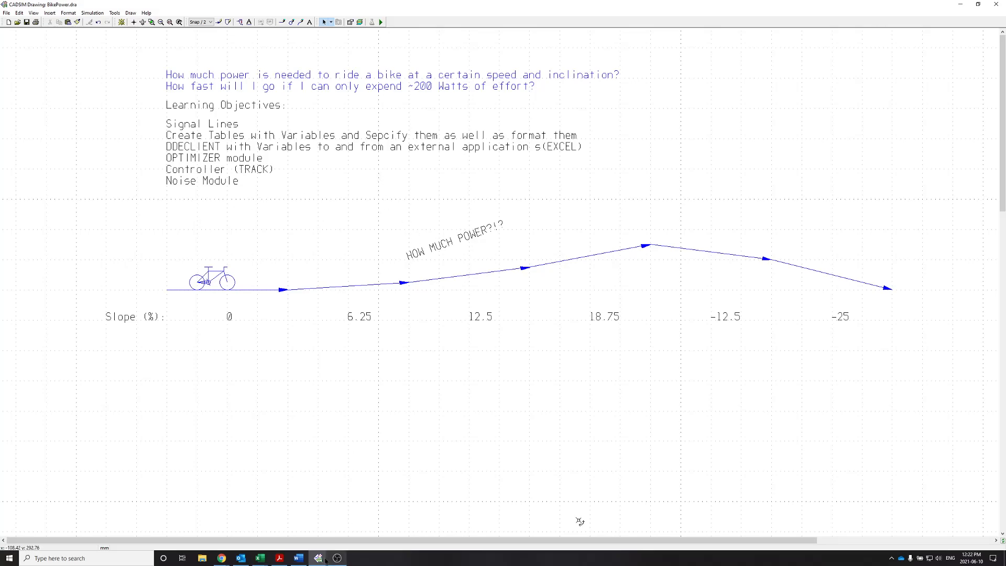
Step: Switch to the Cycling Wattage Calculator page in Chrome and read the section with the cycling power formula
mouse_move(222, 558)
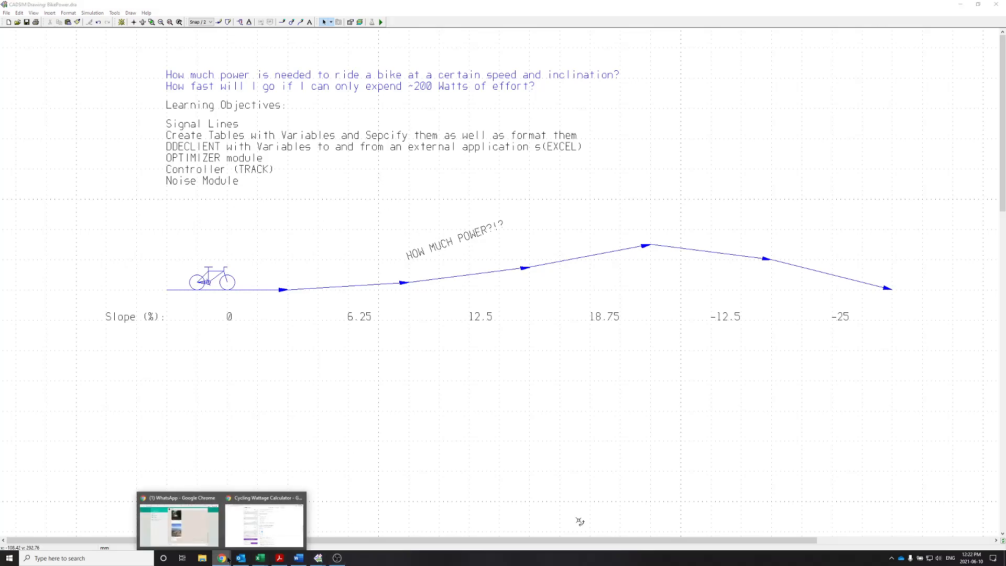
click(249, 533)
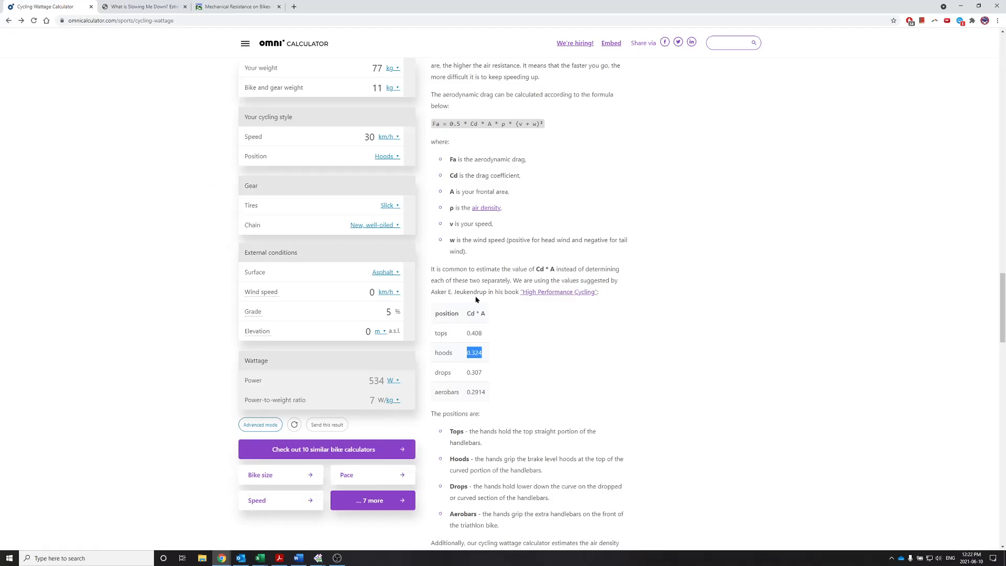
scroll(474, 224, up, 20)
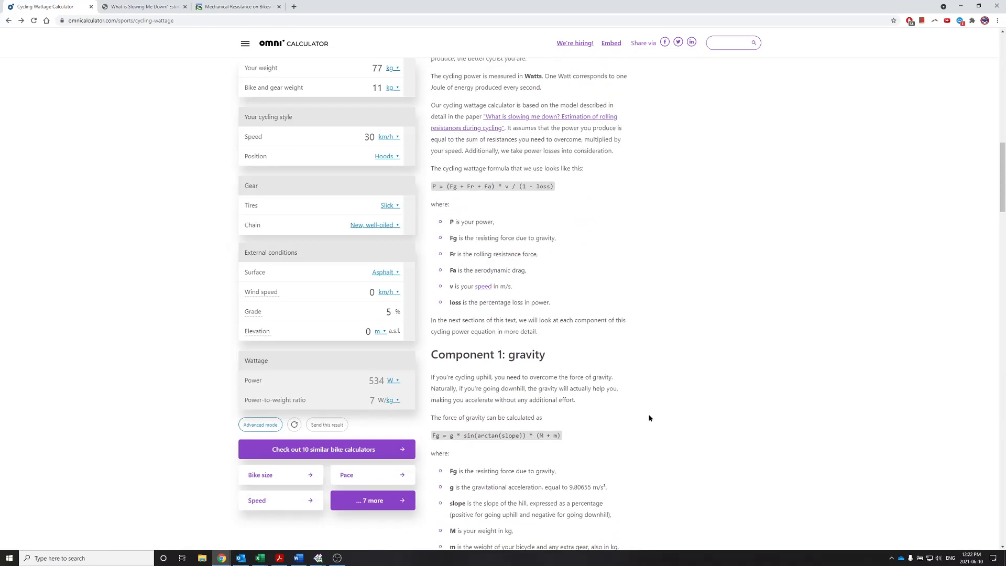
scroll(653, 417, up, 10)
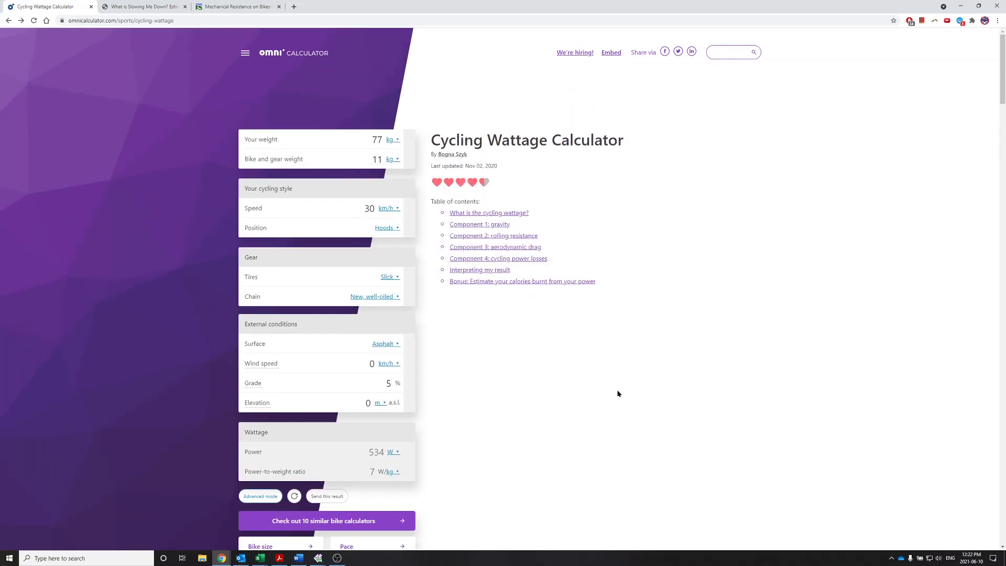
scroll(617, 393, down, 8)
scroll(518, 282, up, 2)
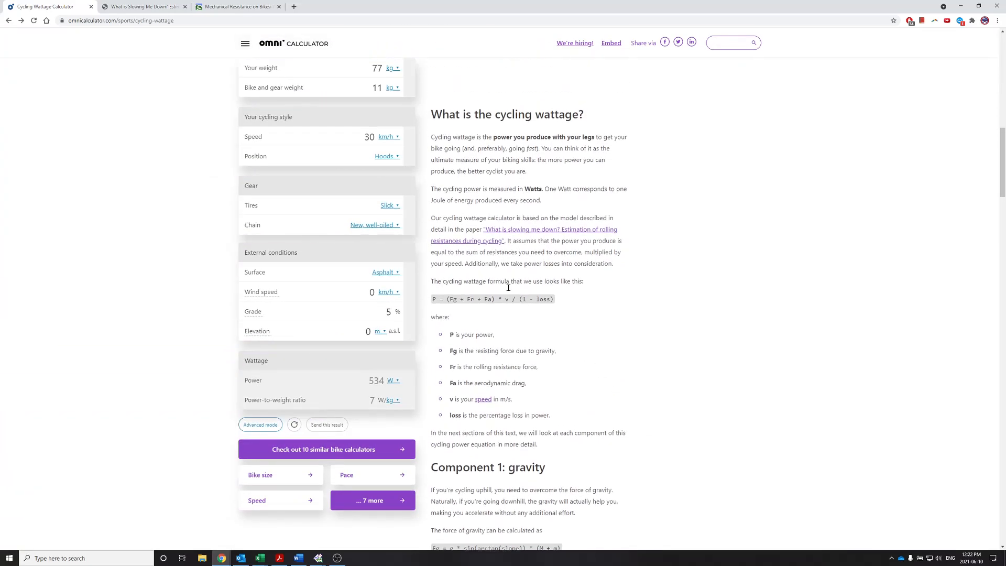
scroll(495, 362, down, 1)
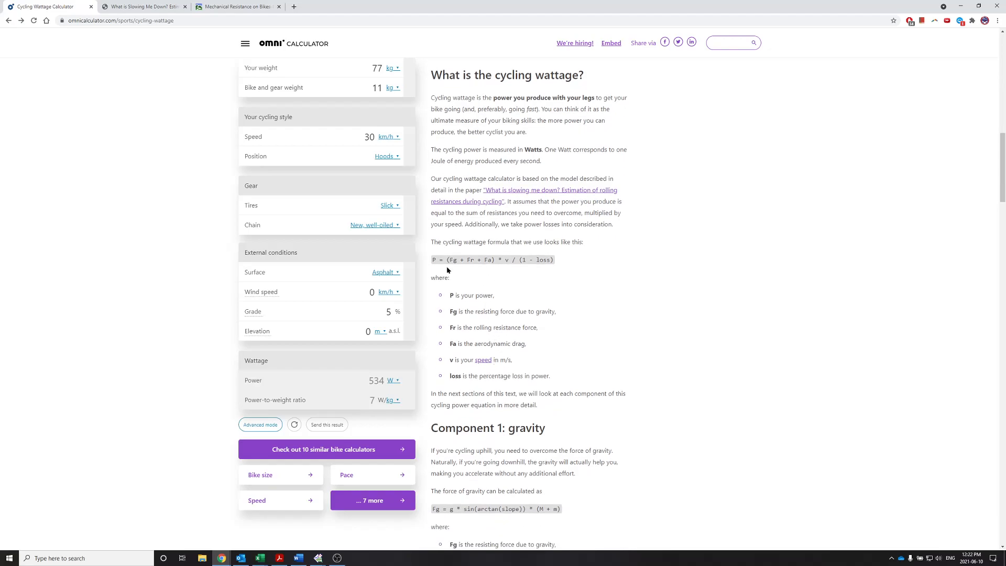
Step: Review the rolling resistance paper's force equations and the drivetrain losses page, and return to the calculator's power and gravity formulas
click(131, 6)
scroll(508, 356, down, 1)
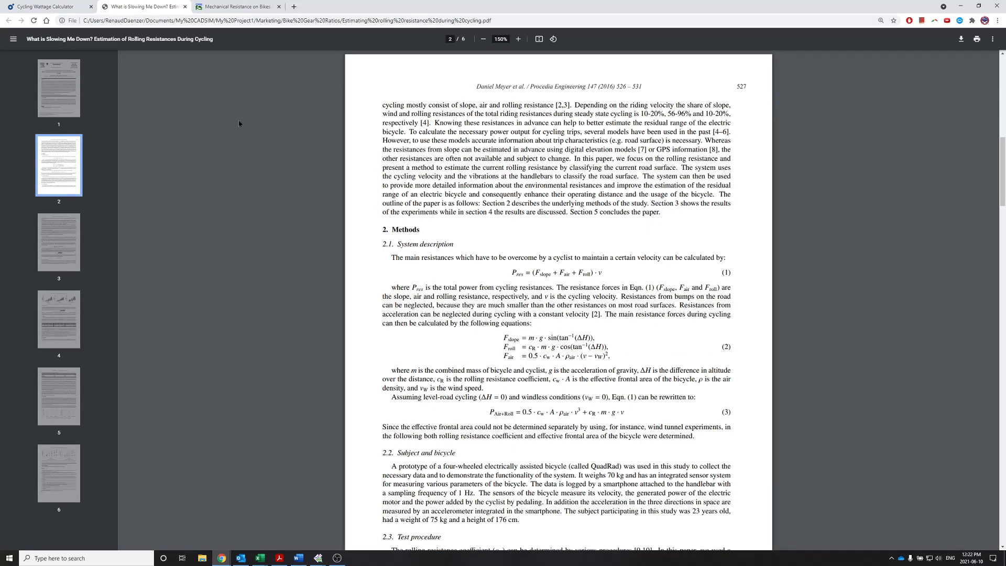
click(220, 8)
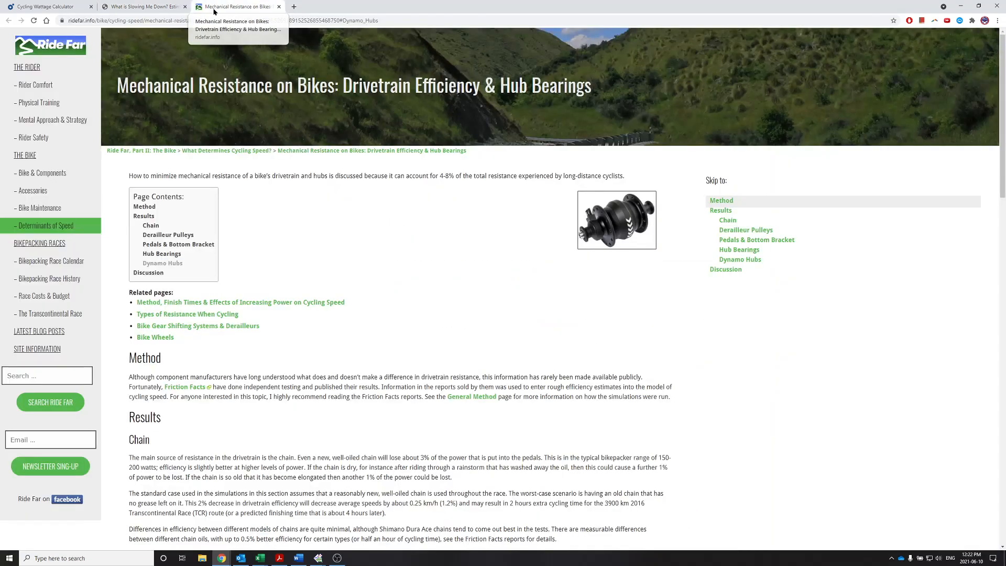
scroll(433, 430, down, 6)
scroll(432, 430, down, 15)
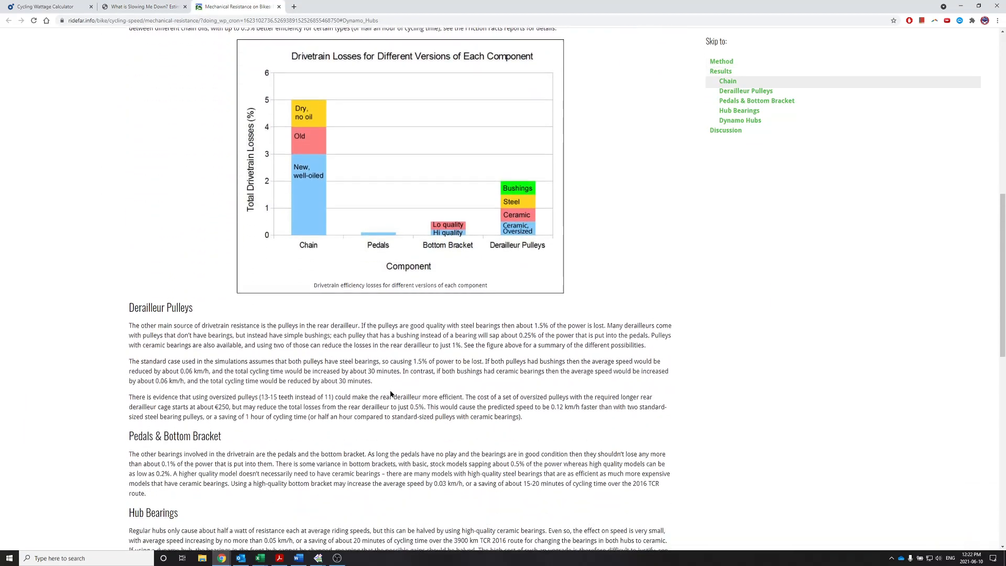
click(59, 8)
scroll(536, 359, down, 2)
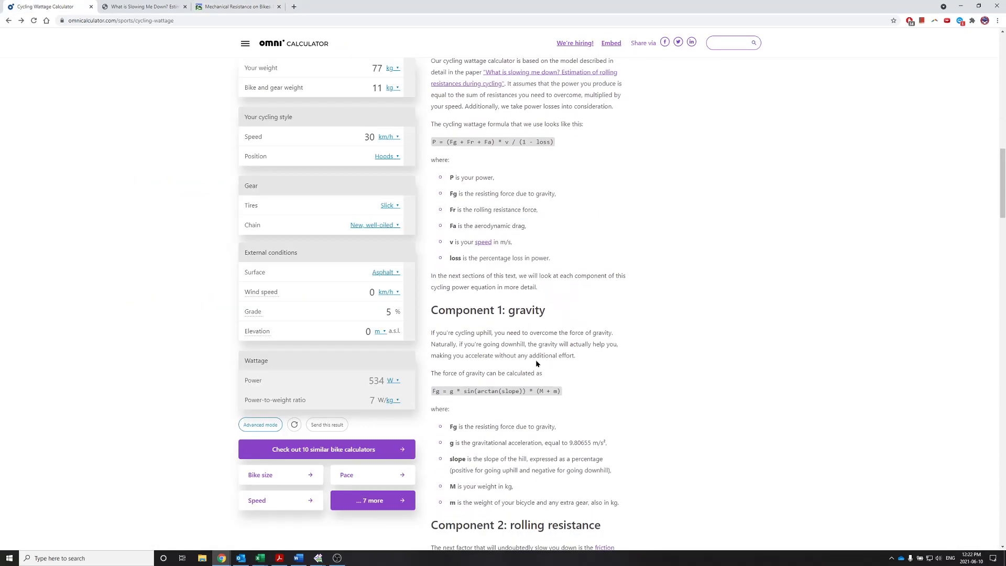
scroll(332, 211, up, 1)
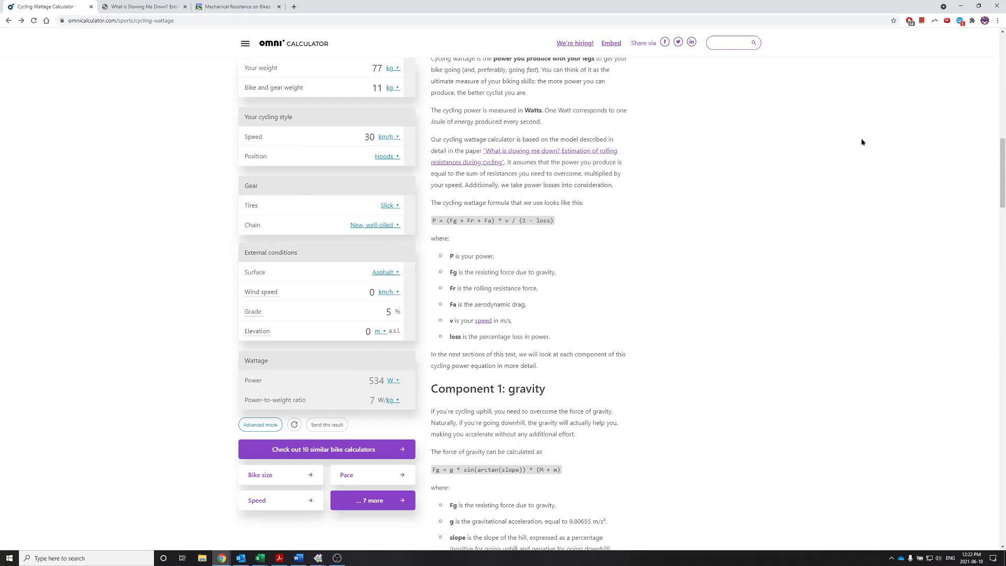
Step: Switch to Power.xlsx in Excel and examine the input values, the road slope and the Force of Gravity formula
click(260, 558)
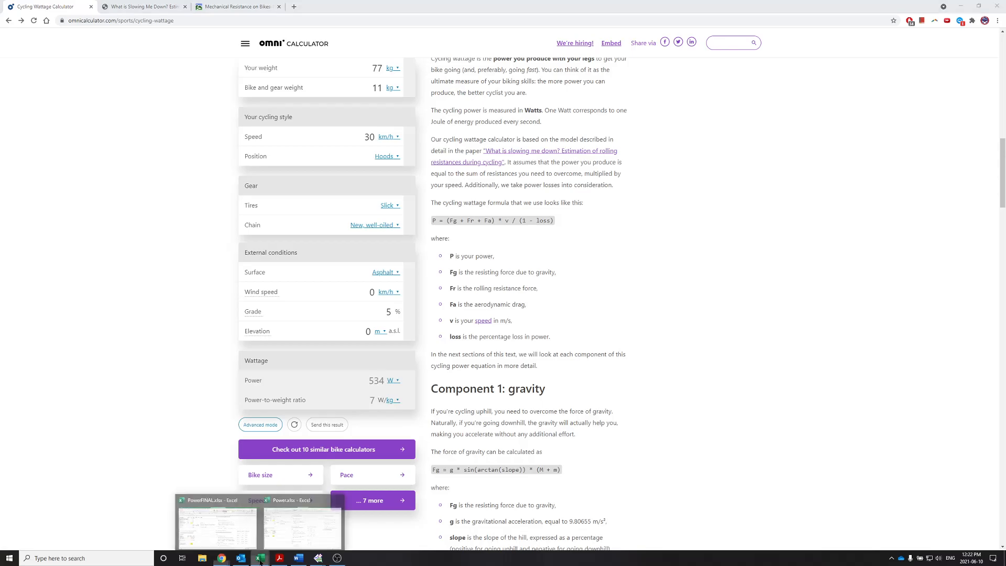
click(288, 523)
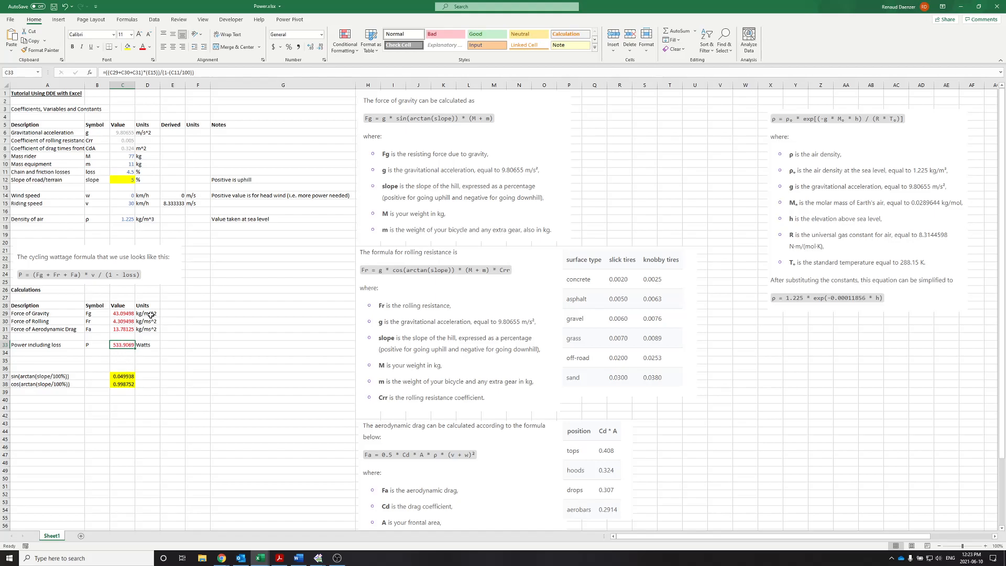
drag(128, 157, 126, 220)
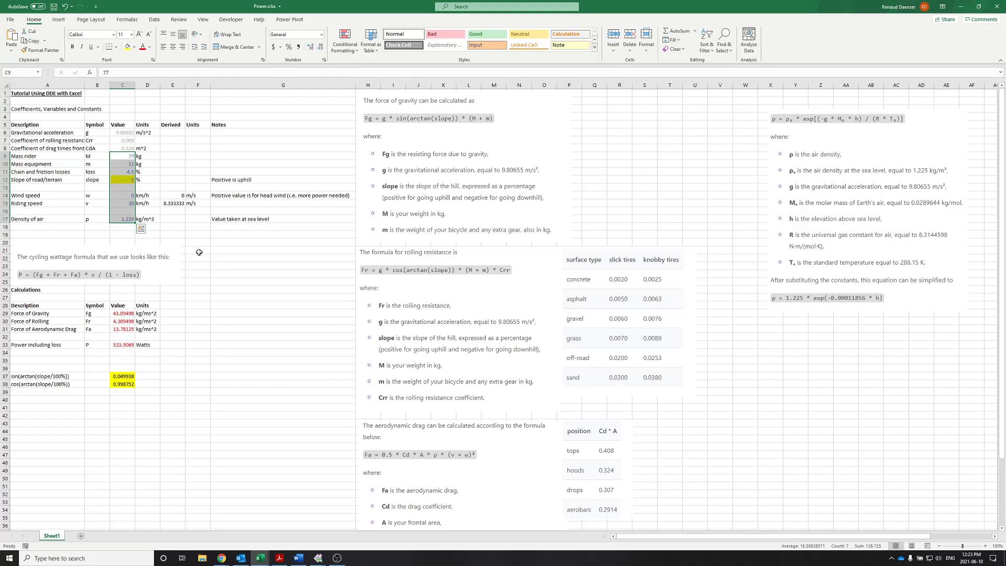
click(263, 269)
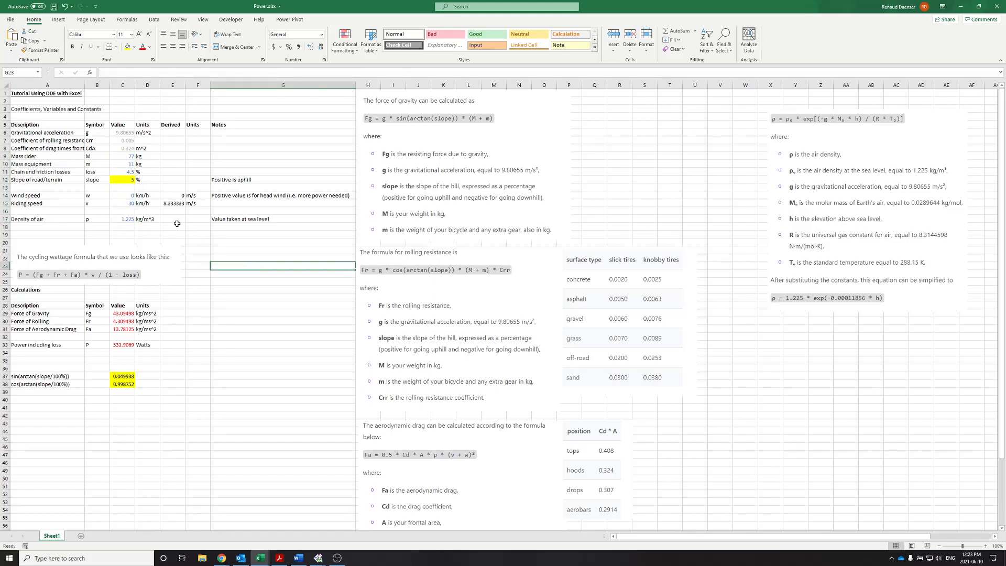
click(42, 179)
click(122, 178)
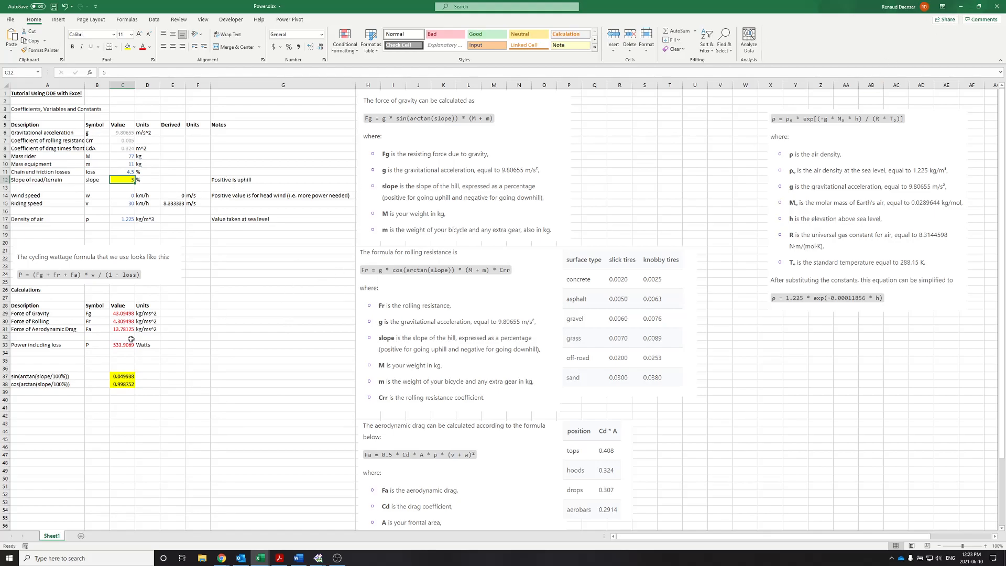
double_click(131, 314)
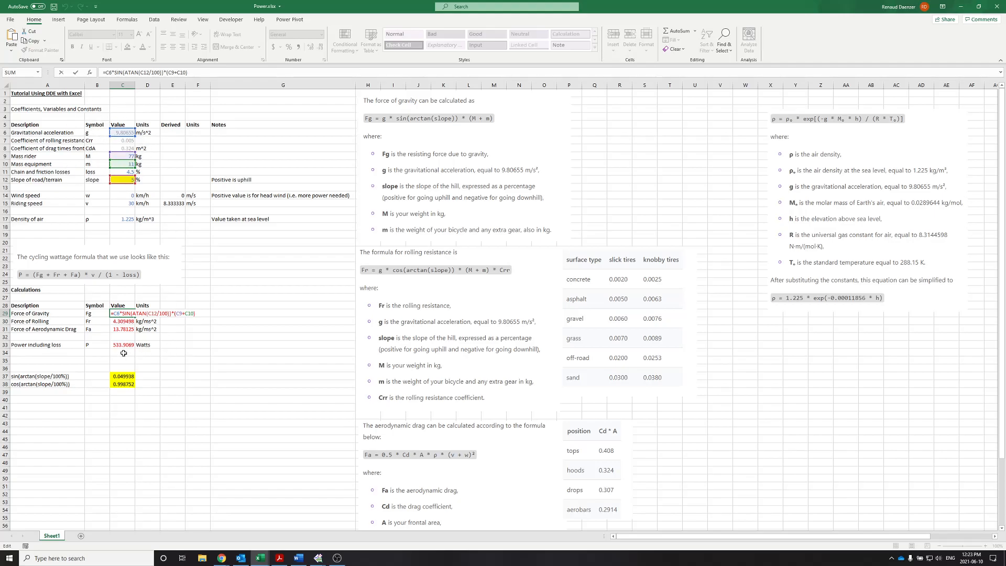
key(ctrl+Return)
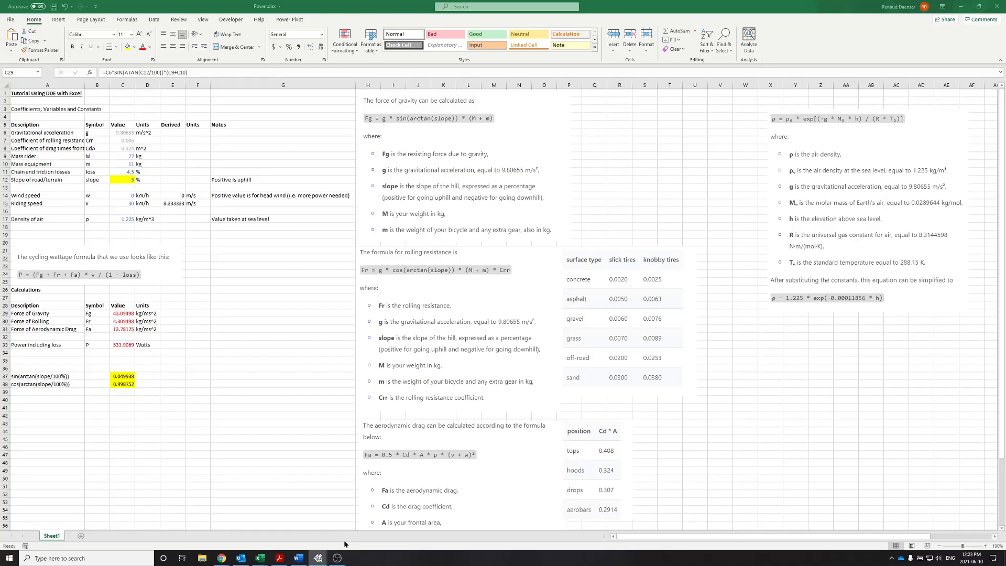
Step: Switch to the BikePower.dra drawing in CADSIM and inspect the cycling wattage equation texts, leaving their text properties as they are
mouse_move(318, 557)
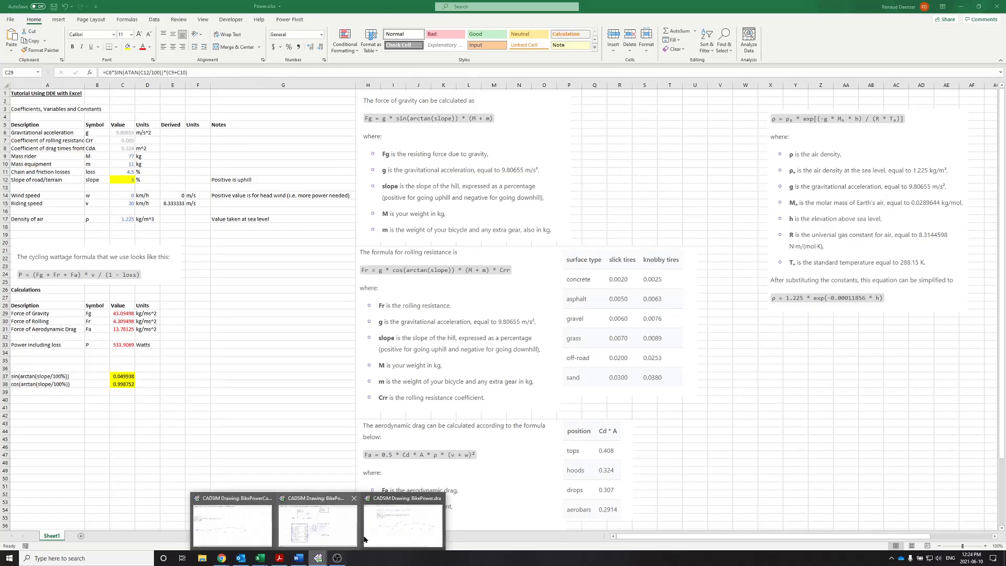
mouse_move(384, 527)
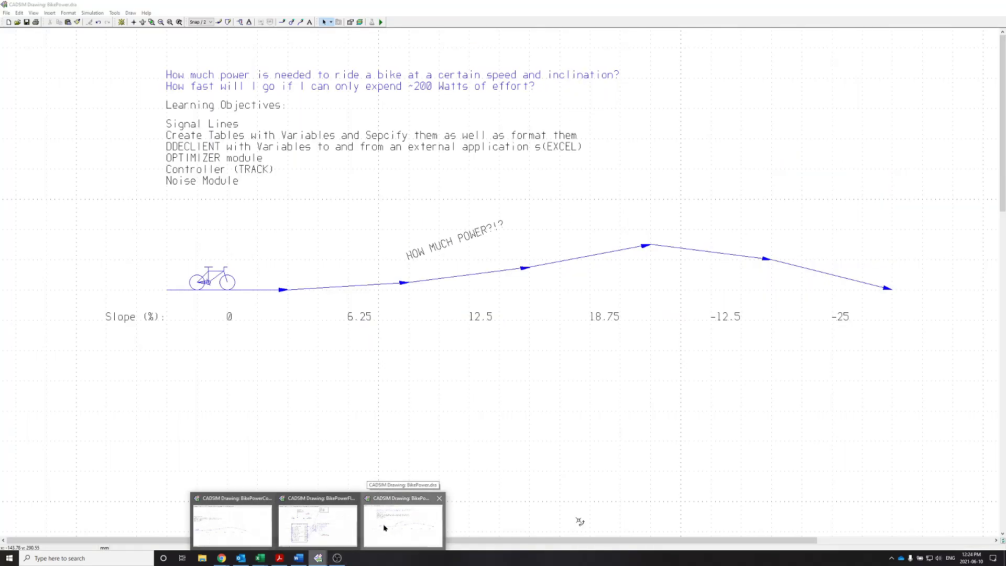
click(384, 528)
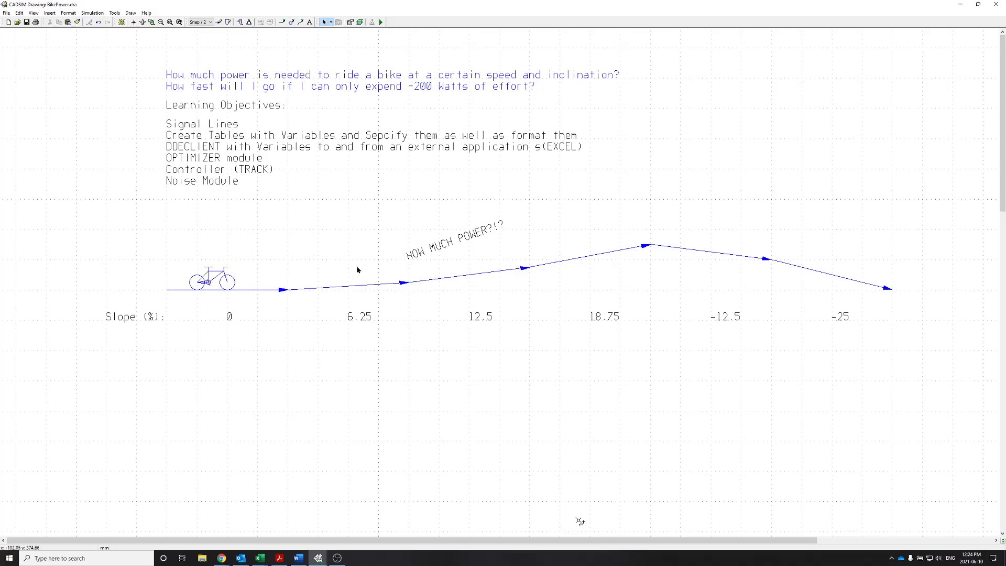
scroll(387, 323, down, 2)
scroll(476, 348, down, 4)
scroll(510, 359, down, 3)
scroll(523, 358, right, 1)
scroll(601, 376, down, 3)
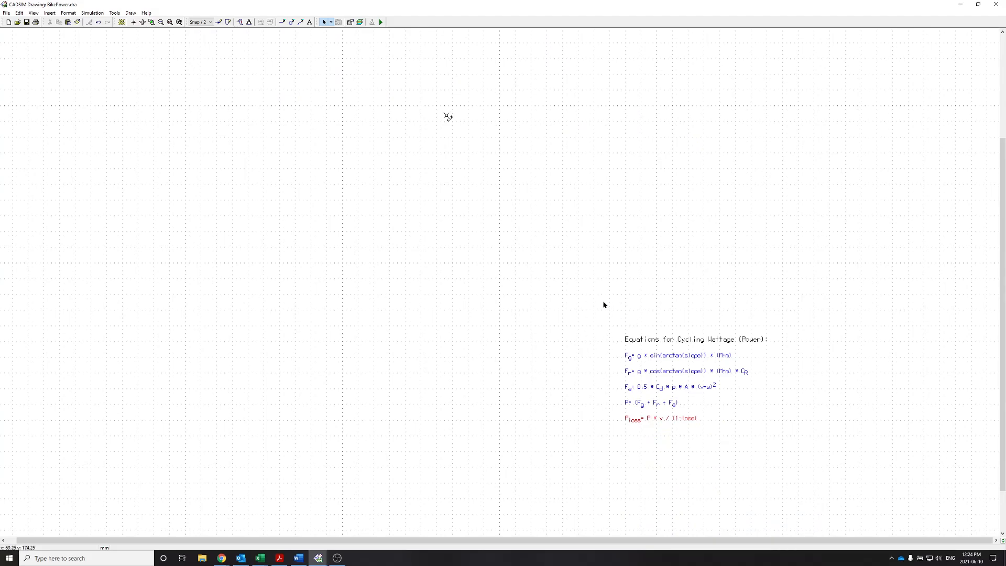
drag(572, 310, 842, 469)
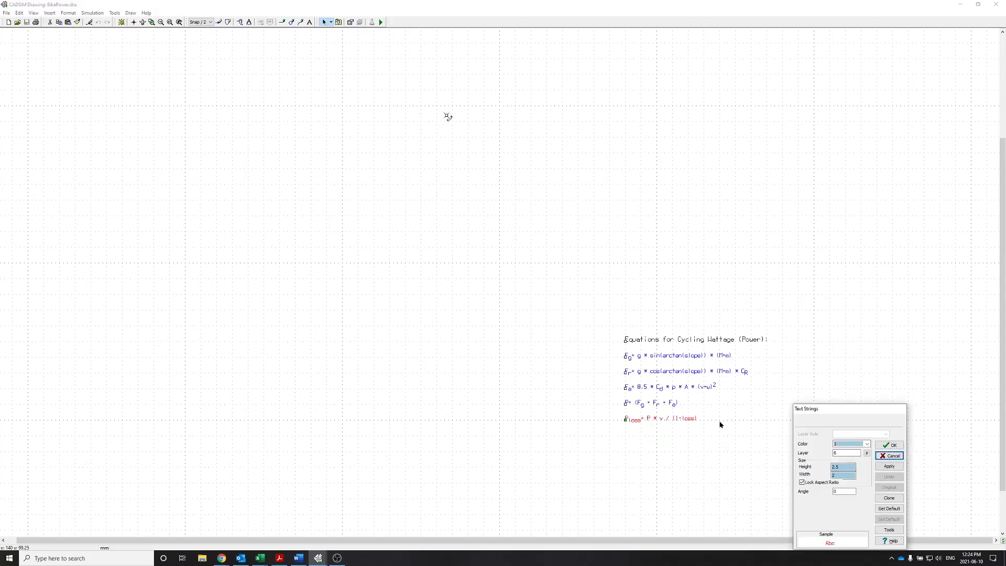
drag(881, 414, 892, 342)
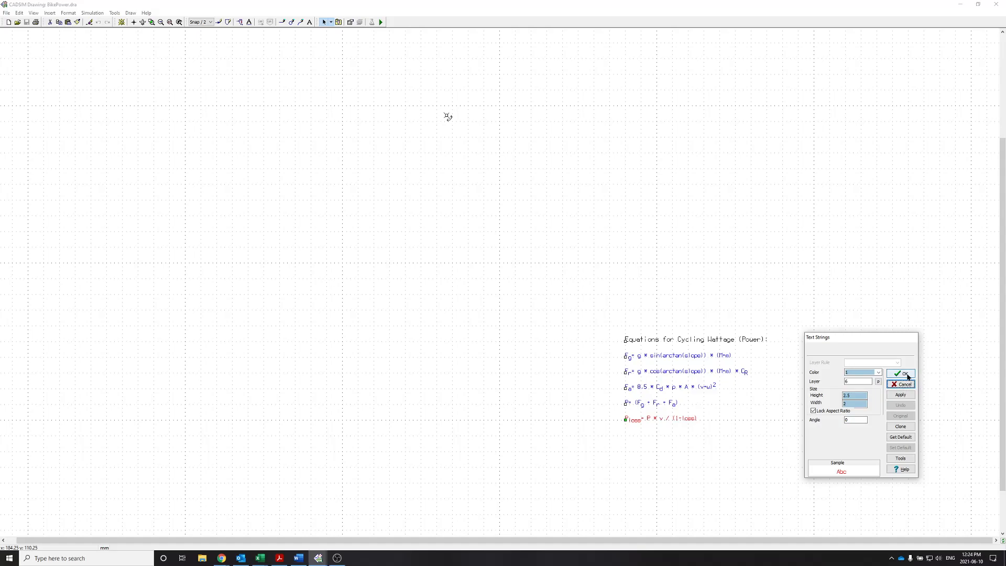
click(901, 373)
click(922, 478)
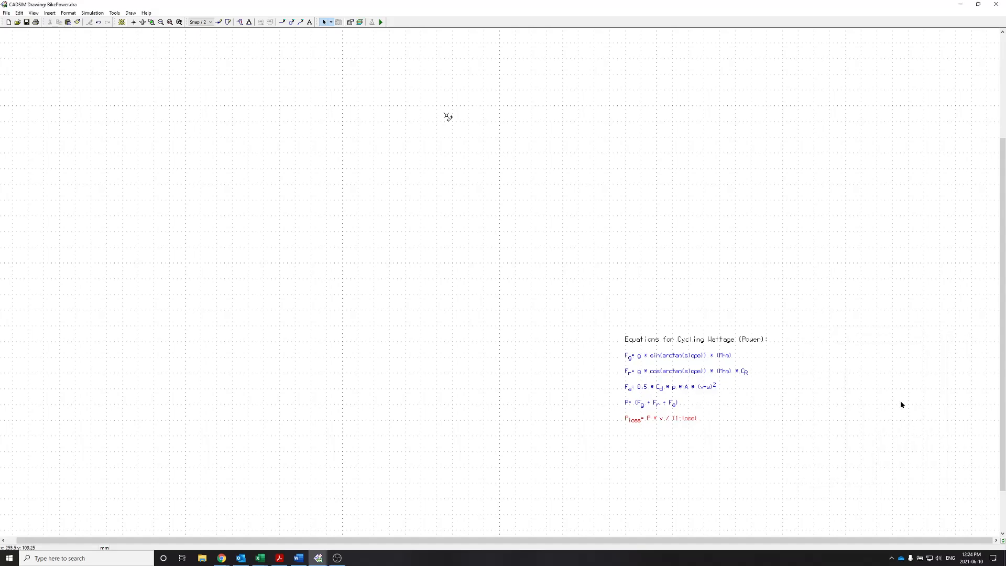
Step: Draw a trial process line in the default line style below the slope profile and delete it
scroll(532, 379, up, 1)
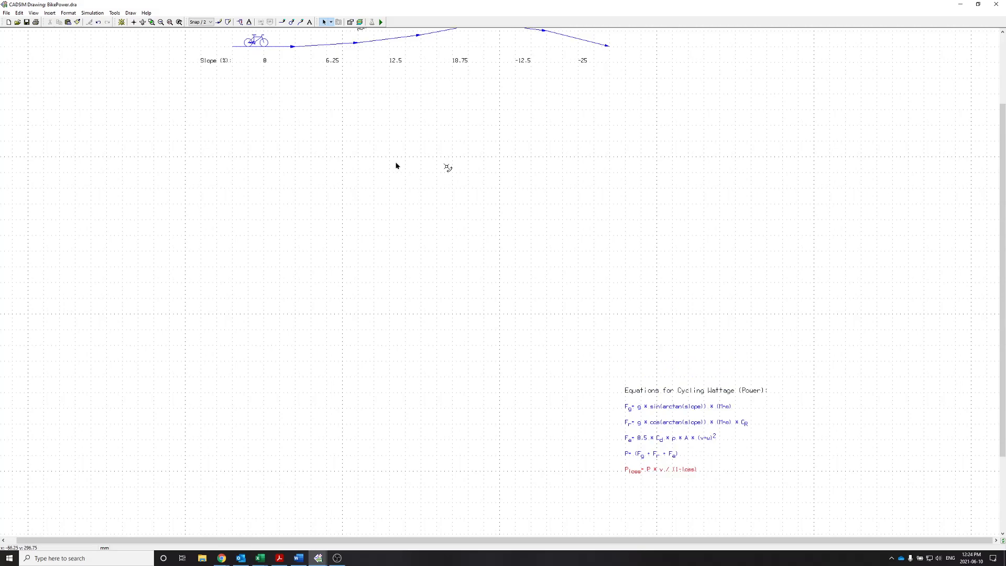
scroll(349, 217, up, 3)
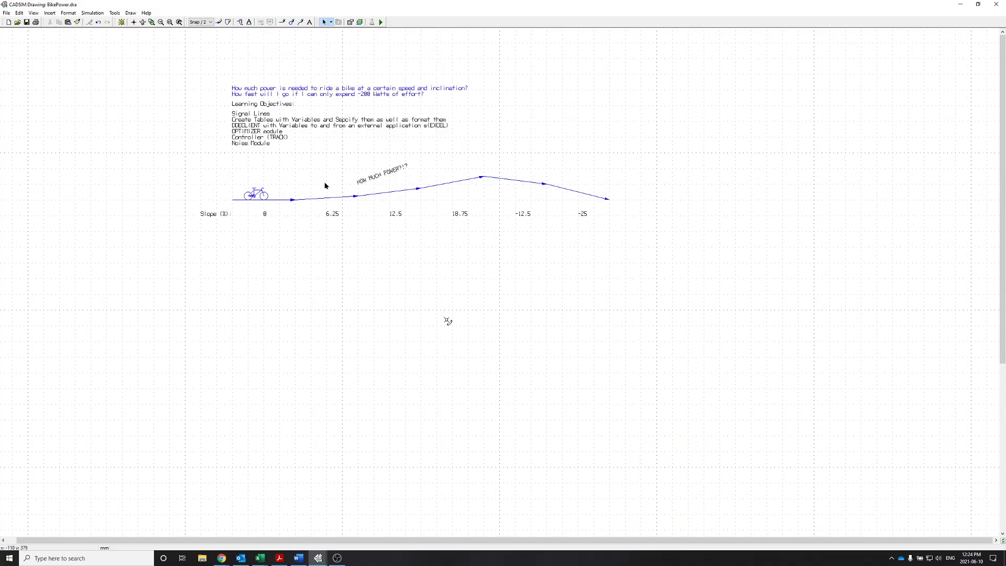
scroll(321, 182, up, 1)
scroll(305, 188, down, 1)
click(218, 22)
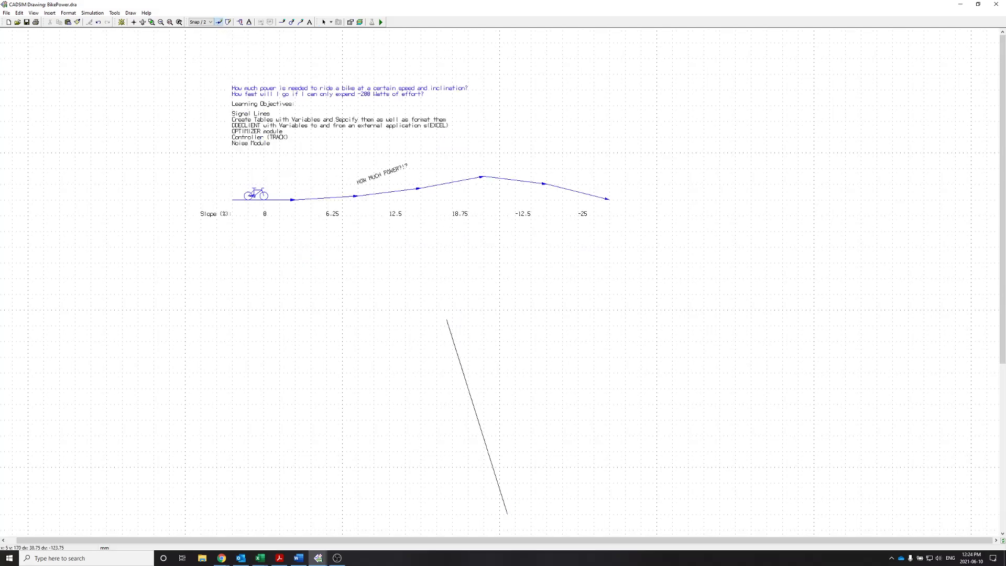
click(233, 310)
double_click(407, 318)
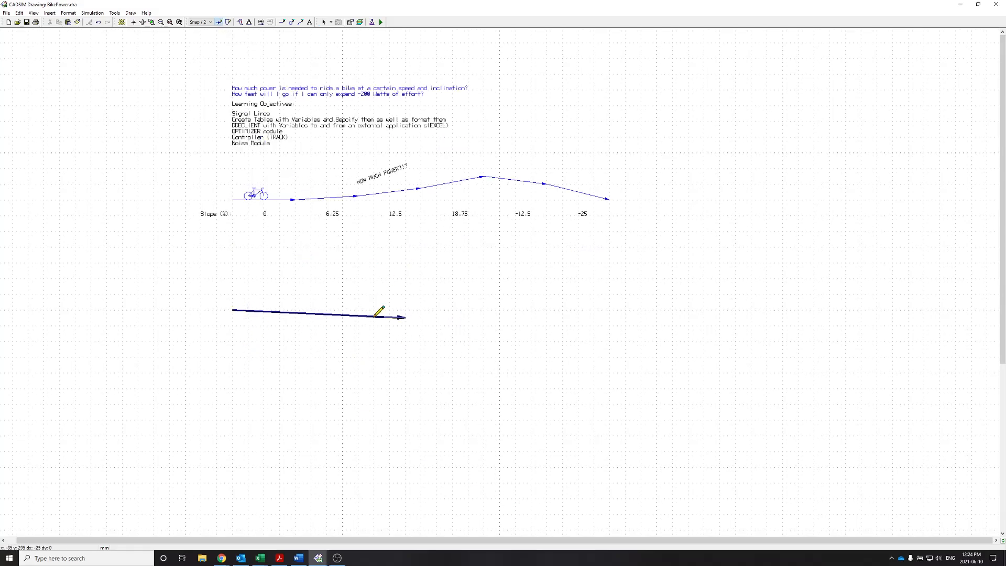
key(Escape)
drag(196, 281, 462, 370)
key(Delete)
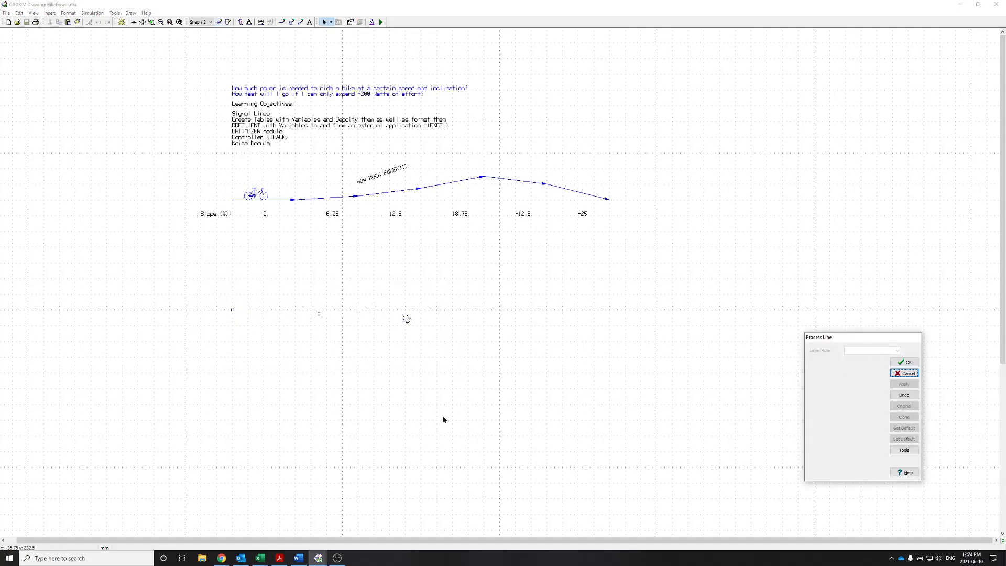
click(904, 362)
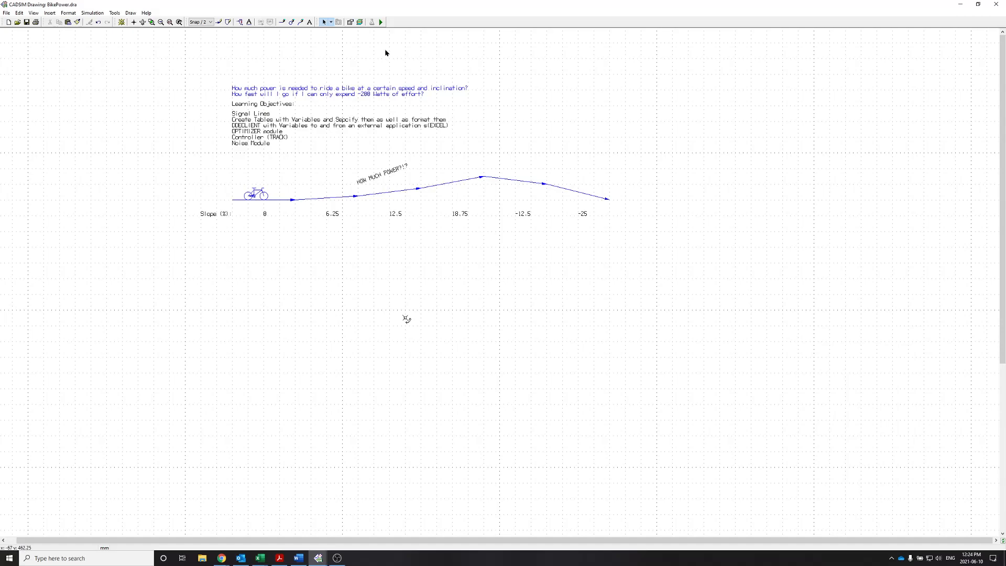
Step: Set the default line attributes for piping lines to the signal_logic style
click(350, 22)
click(490, 246)
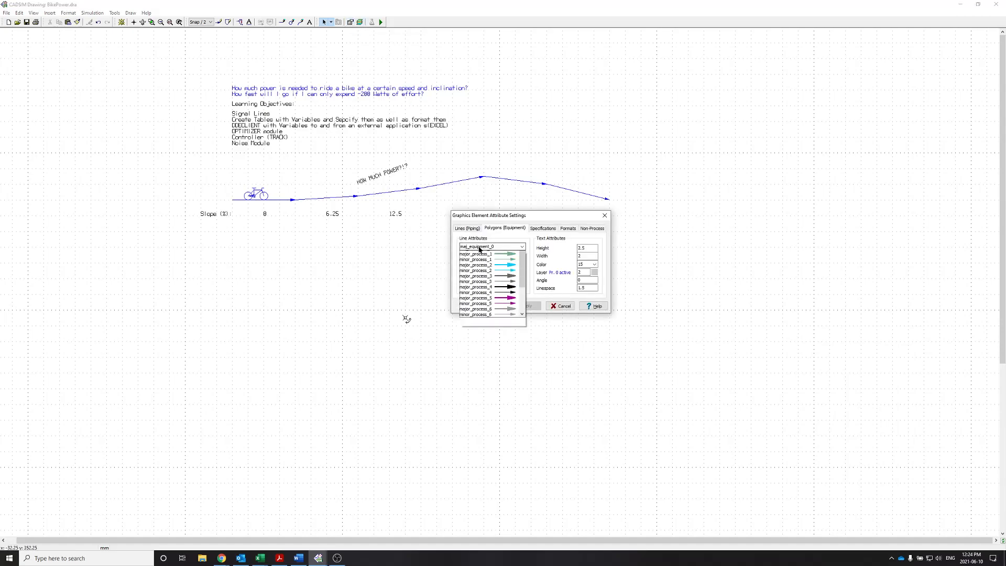
scroll(497, 312, down, 3)
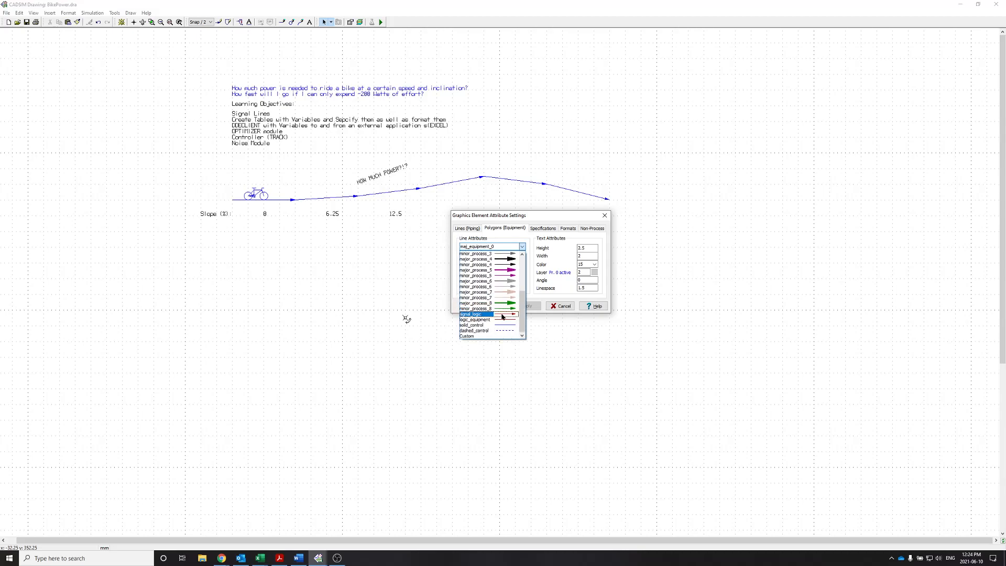
click(461, 230)
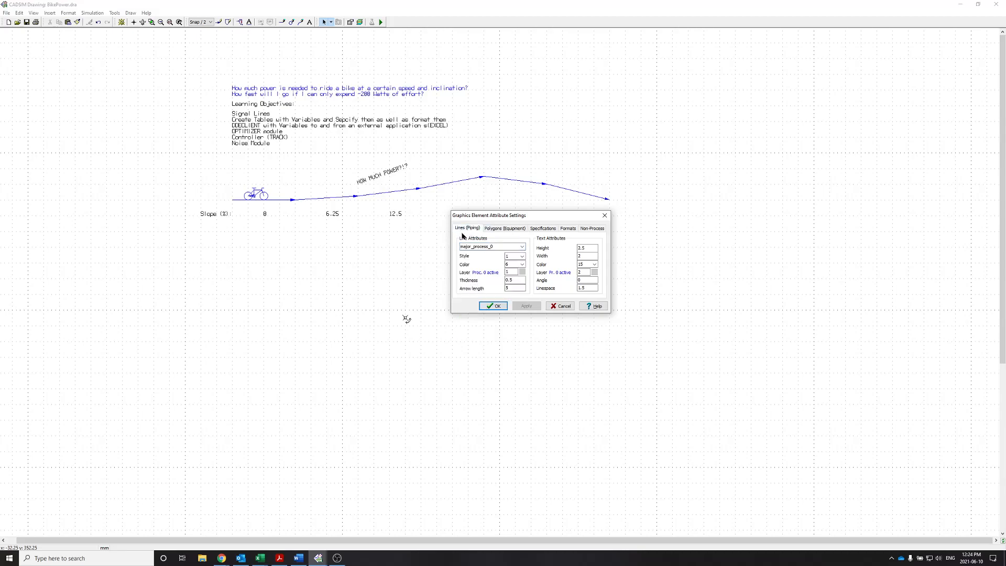
click(490, 246)
scroll(498, 314, down, 3)
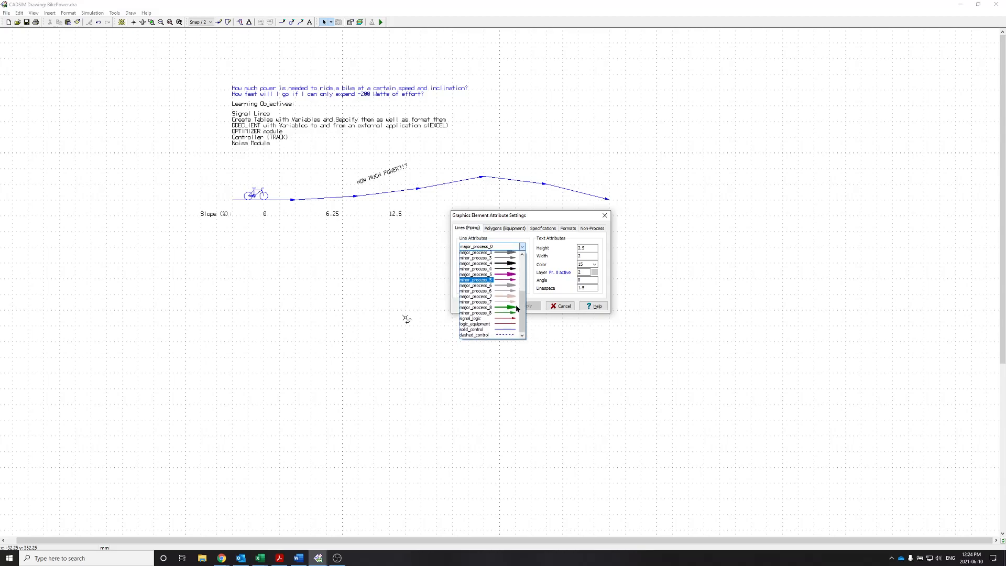
click(500, 316)
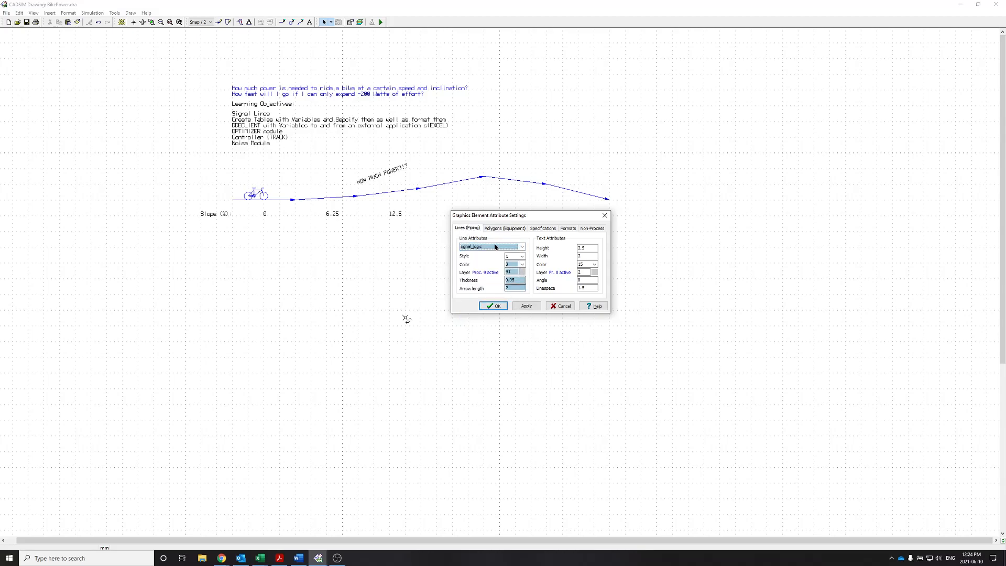
click(494, 307)
Step: Draw a horizontal signal line about 60 mm long in the empty area below the Slope (%) row
click(219, 22)
click(405, 317)
click(187, 309)
click(280, 308)
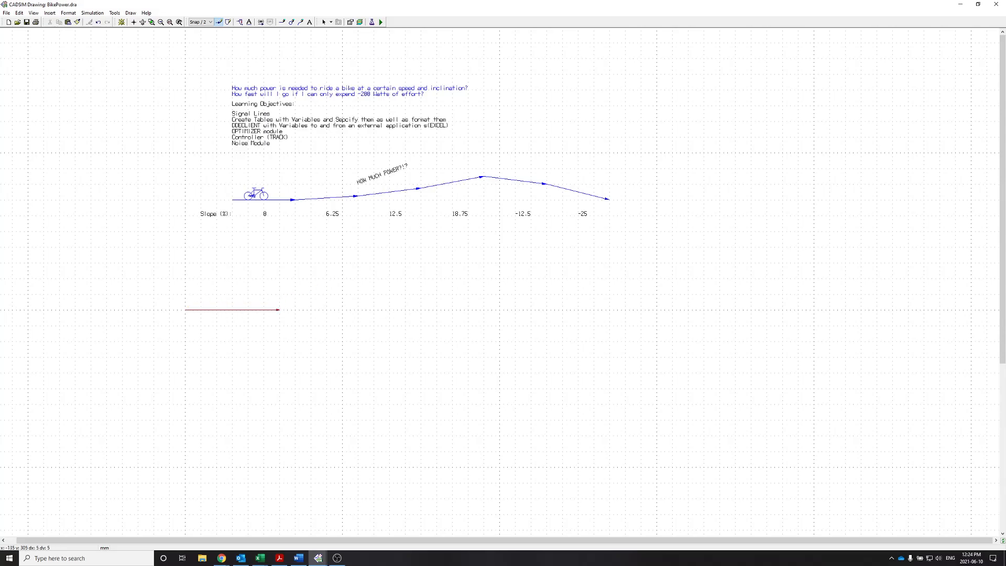
right_click(306, 264)
right_click(243, 310)
Step: Add the name text "Speed (km/h)" above the start of the signal line
click(250, 23)
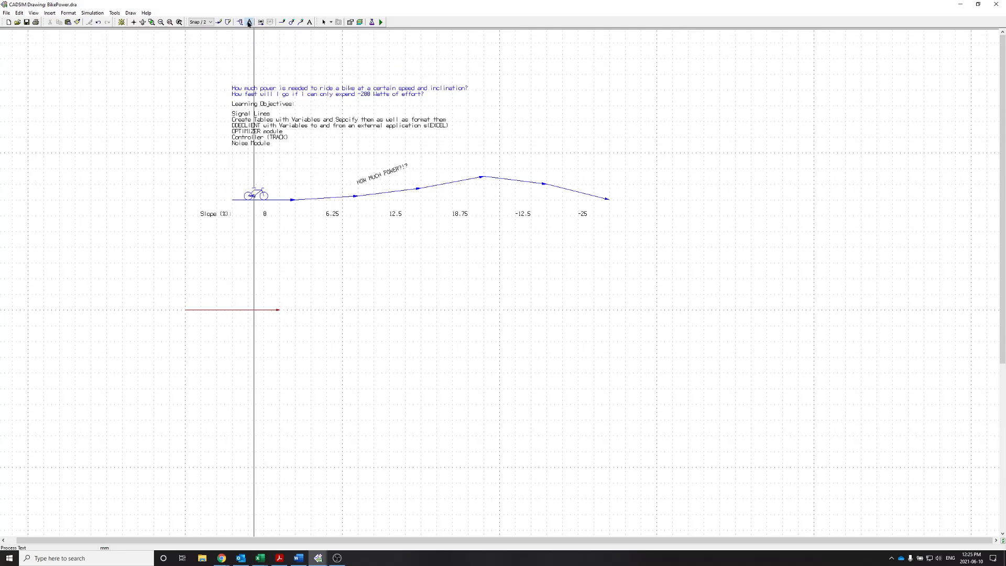
click(194, 311)
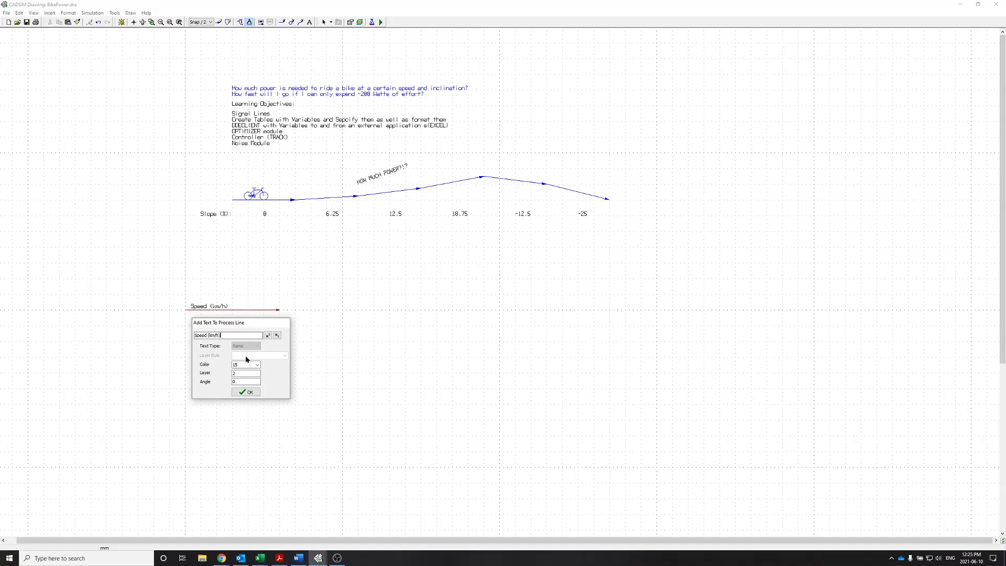
click(247, 393)
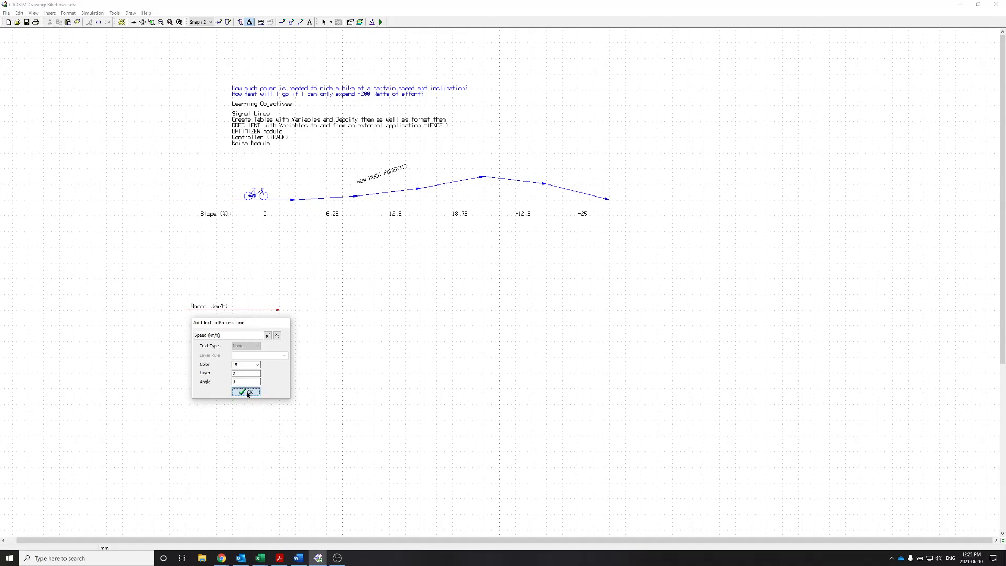
Step: Create a new SIGNAL line format "#.##" and place it on the signal line beside the Speed (km/h) label
click(260, 23)
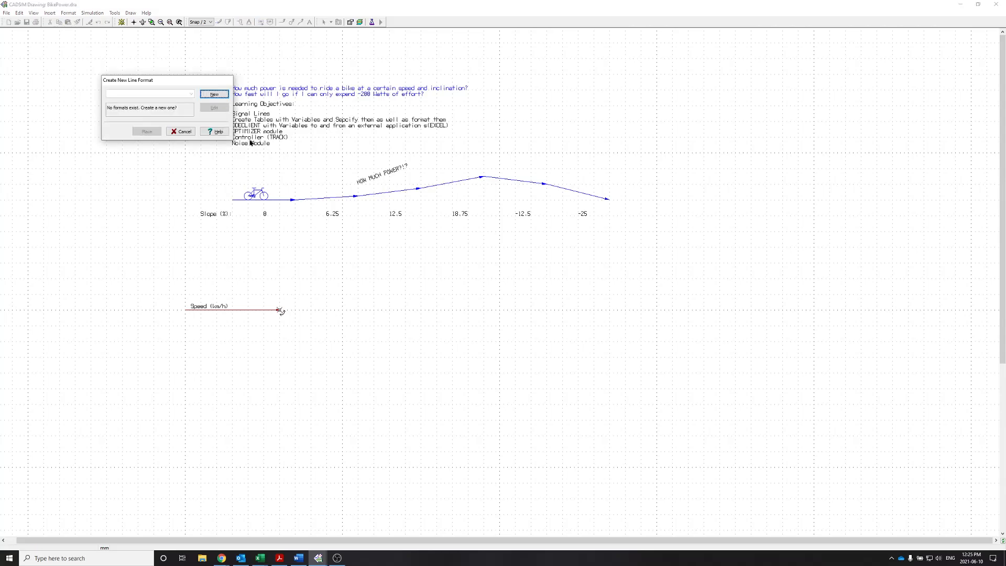
click(210, 95)
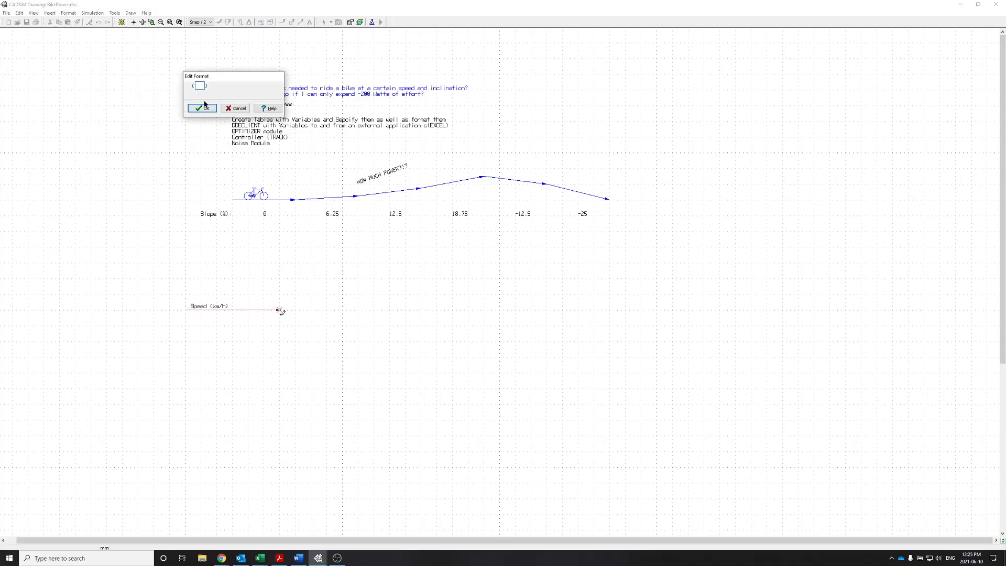
text(#)
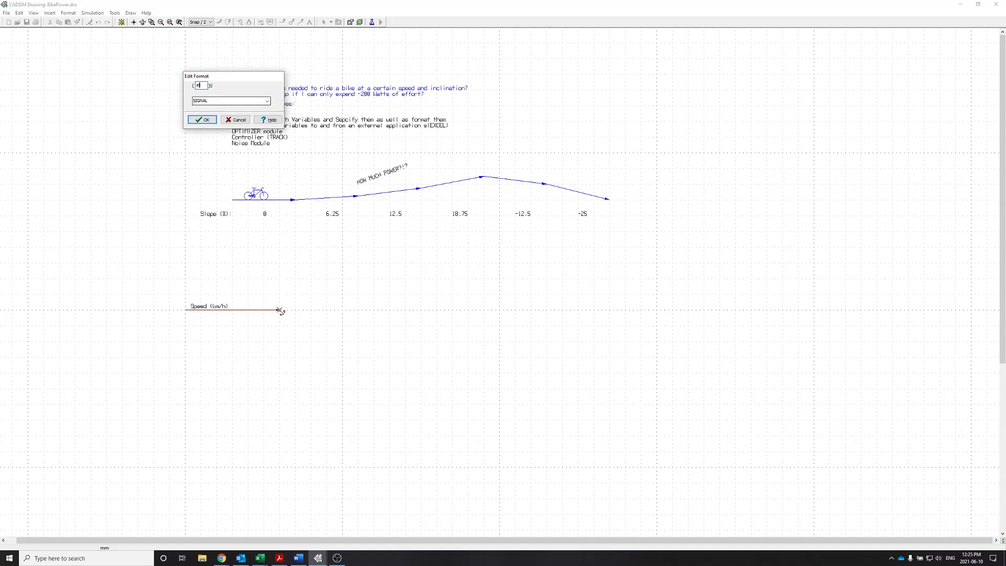
text(.##)
click(202, 119)
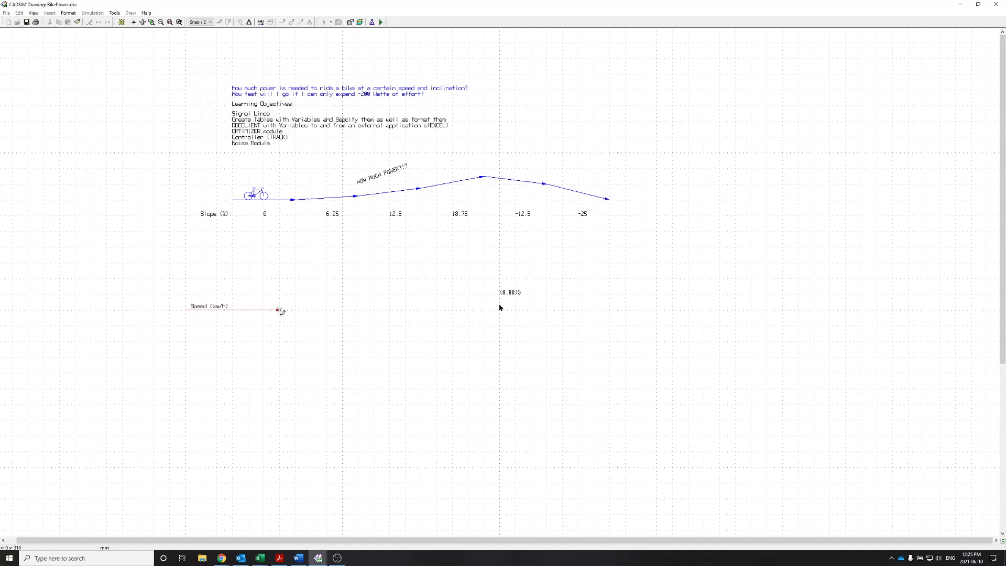
click(238, 314)
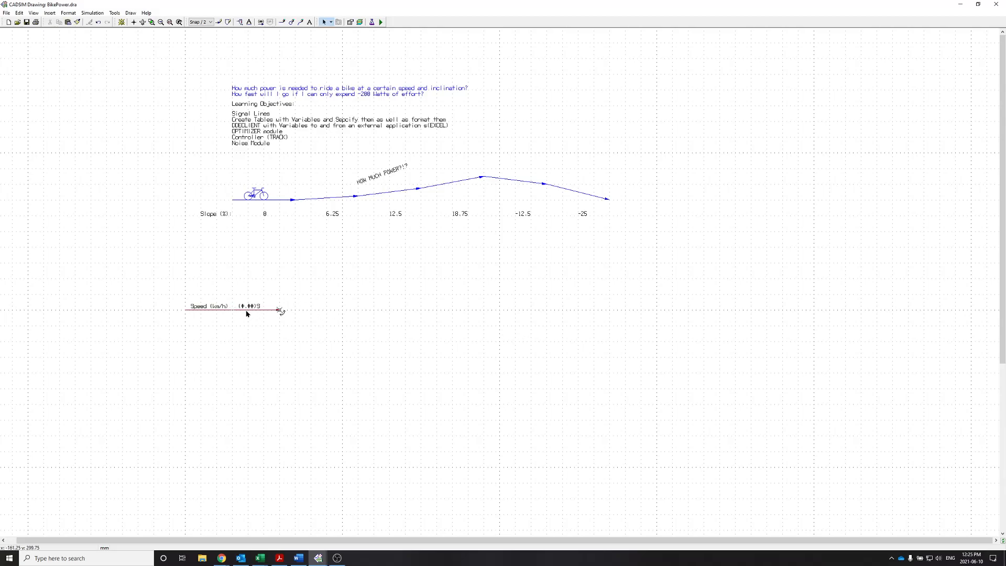
Step: Start the simulation build, saving the drawing, and specify the speed line's SIGNAL as a direct setting of 30, placed below the line
click(381, 23)
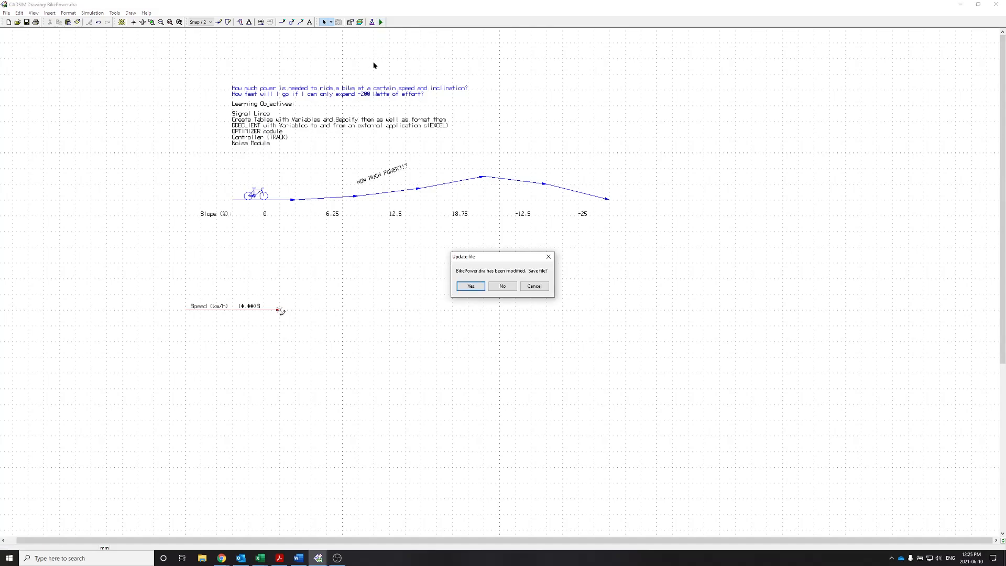
click(470, 285)
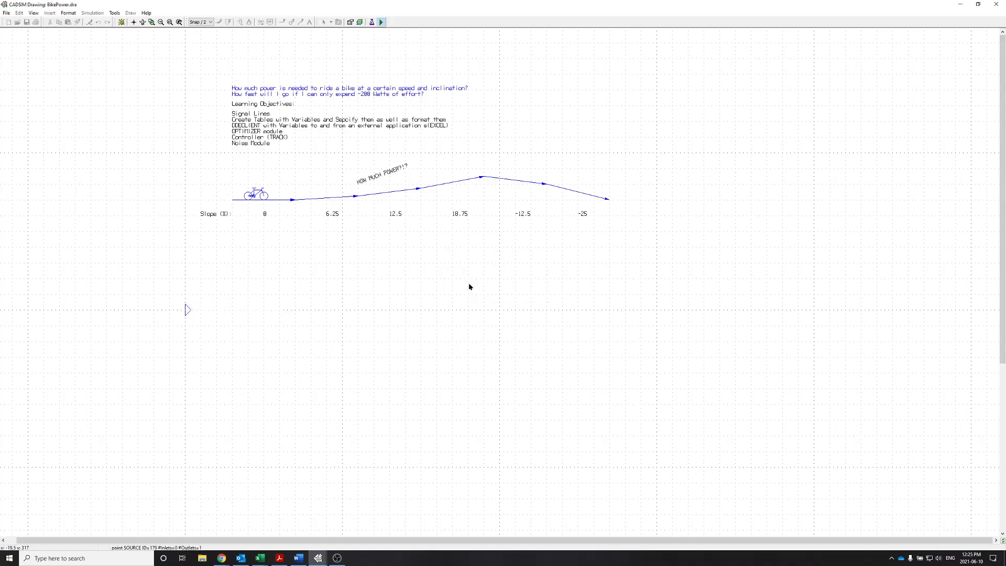
drag(629, 219, 400, 255)
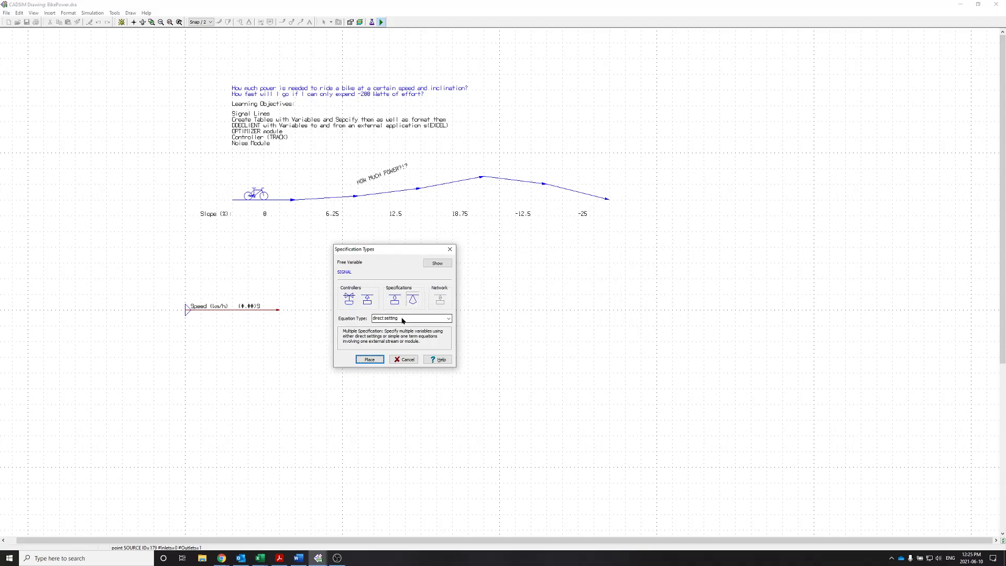
click(369, 360)
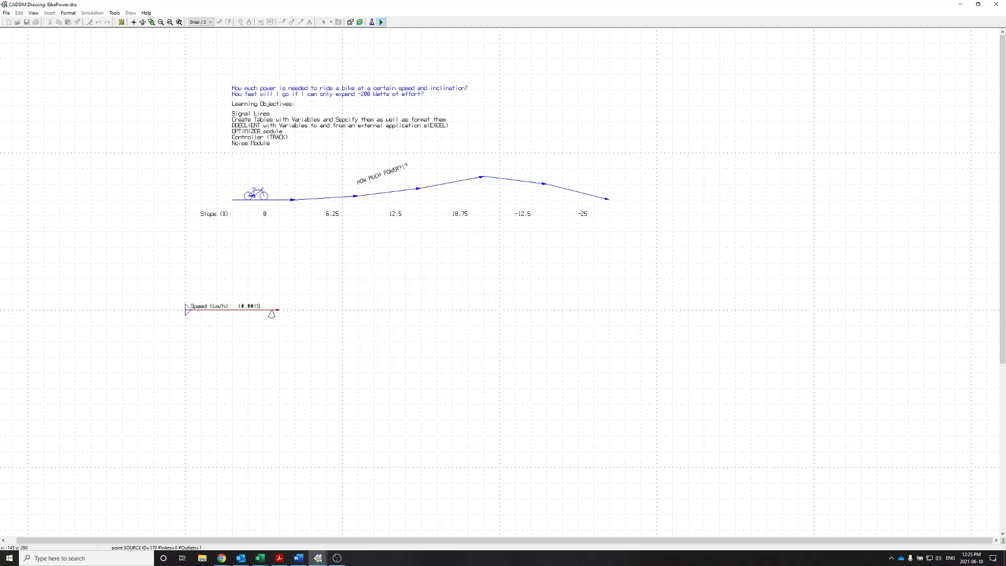
click(266, 325)
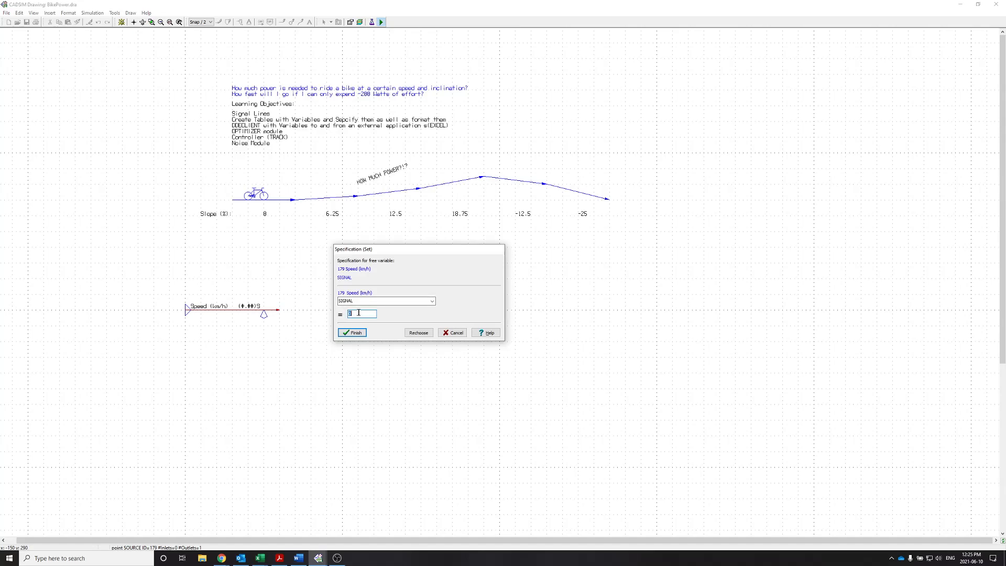
text(30)
click(360, 334)
click(470, 286)
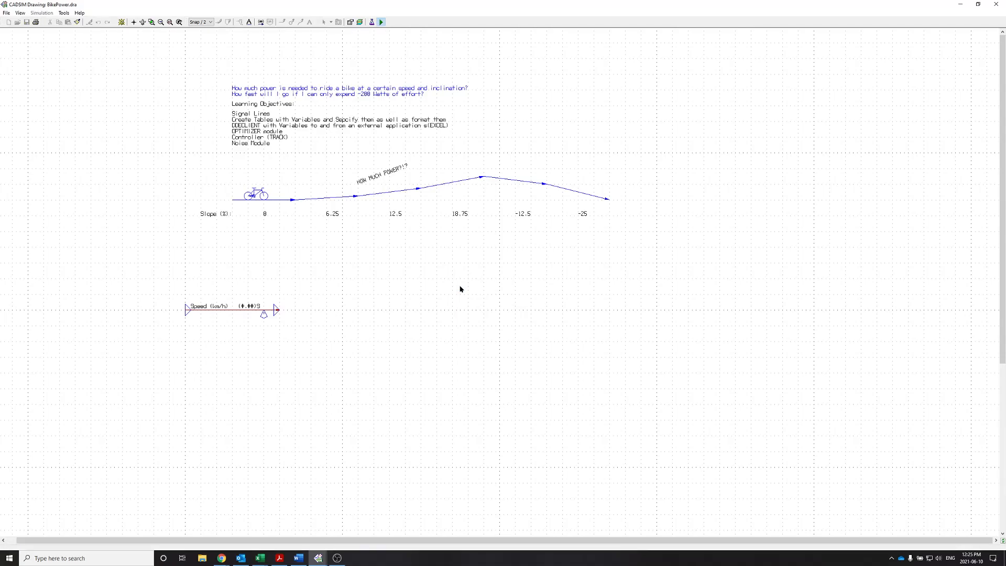
Step: Run the simulation, check the Speed (km/h) line's simulated value, and return to the drawing
click(121, 23)
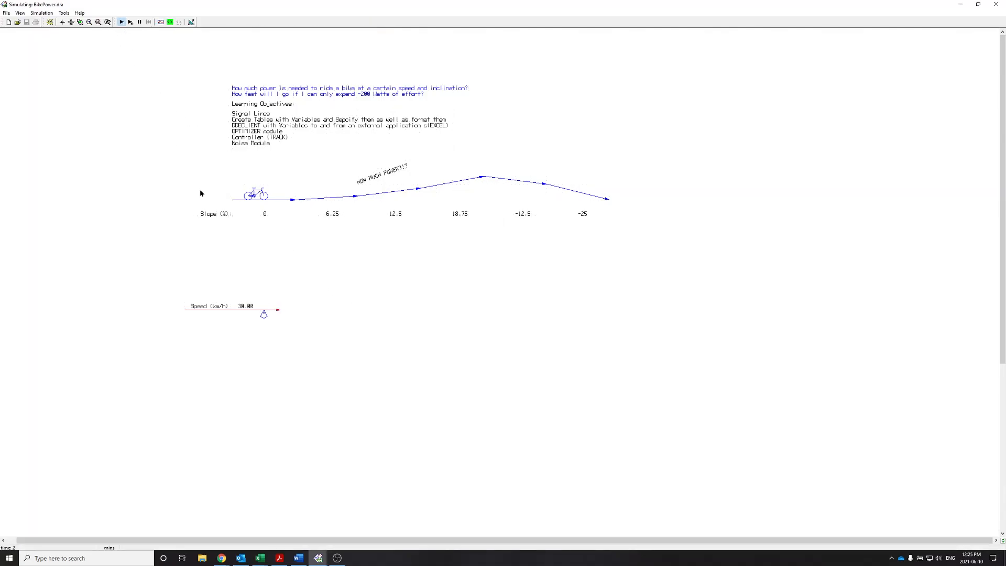
click(244, 309)
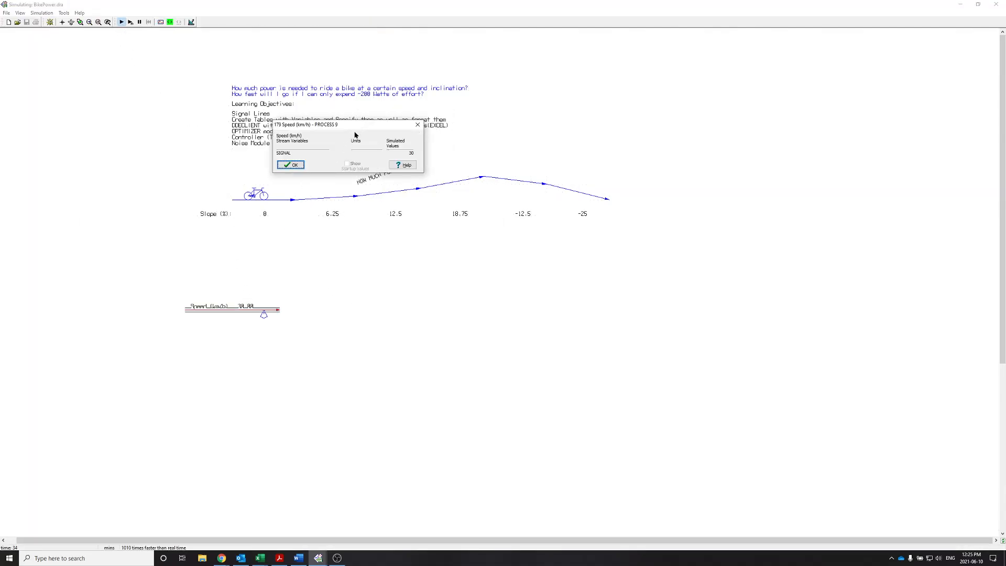
drag(354, 128, 355, 225)
click(278, 263)
click(191, 22)
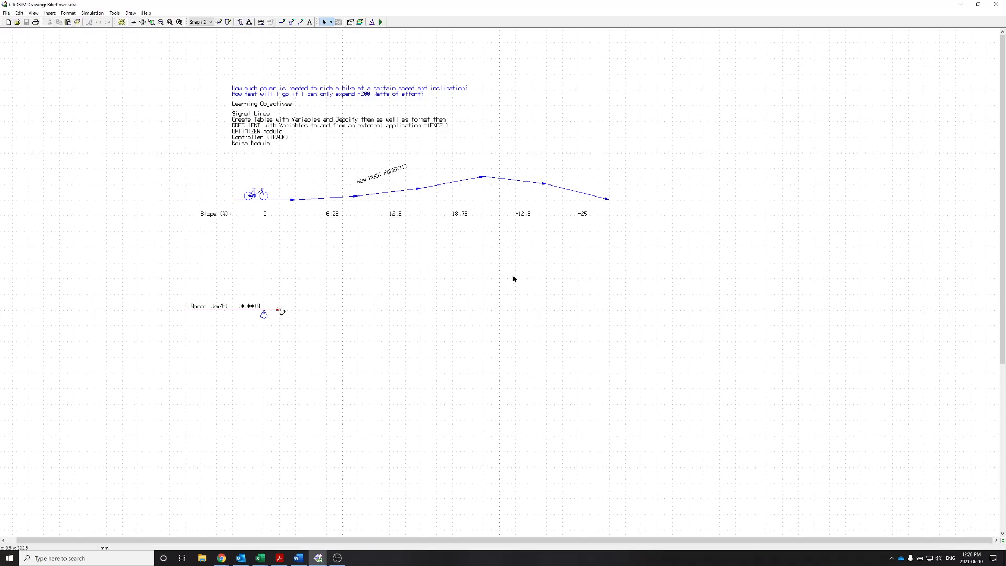
Step: Copy the Speed (km/h) signal line with its texts and specification, using the line's start point as the origin
drag(114, 249, 348, 345)
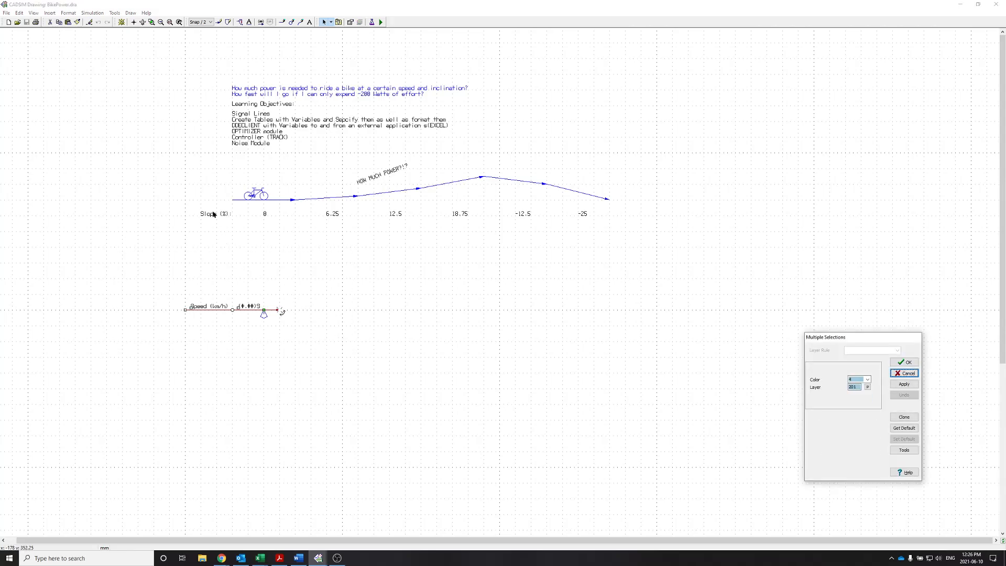
click(60, 23)
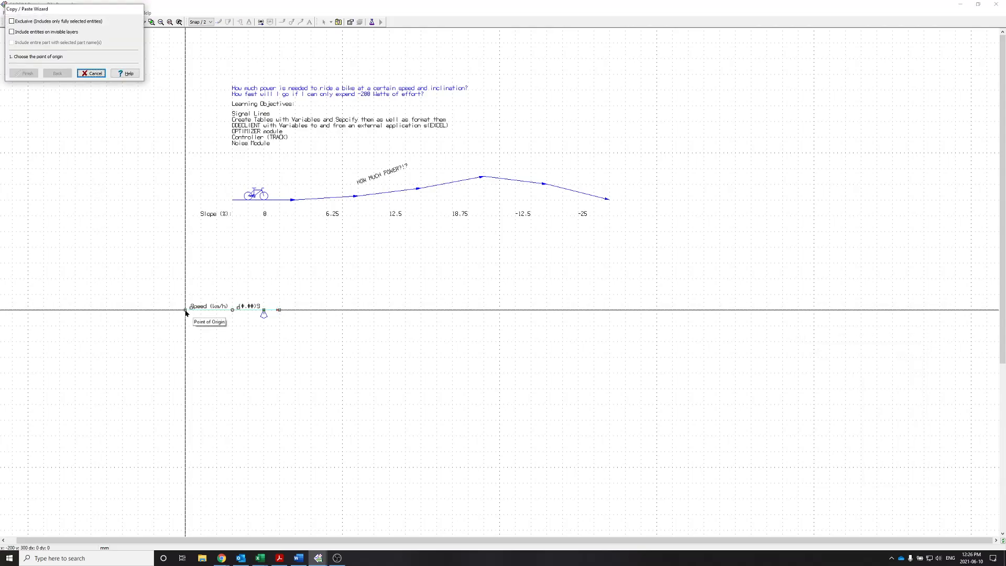
click(186, 312)
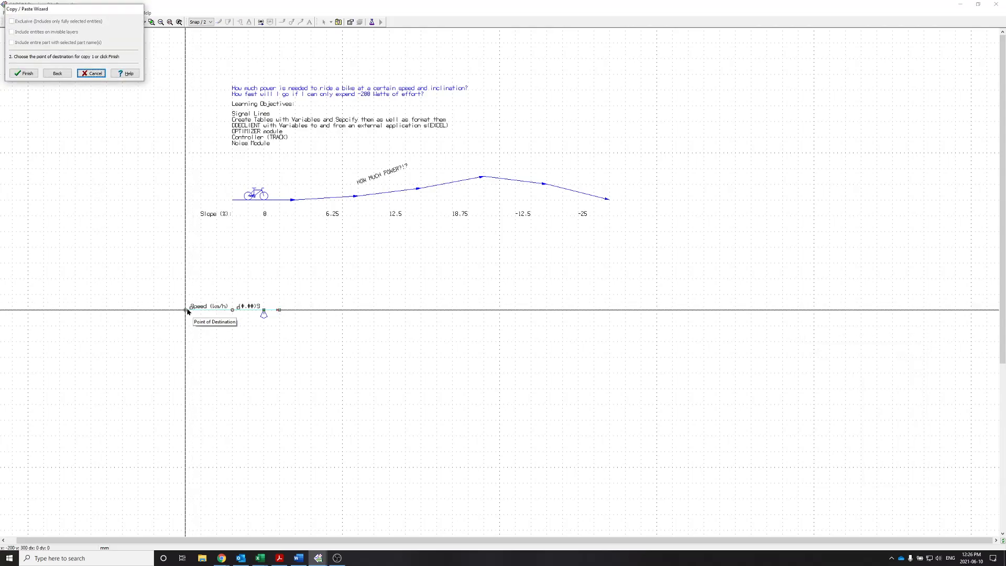
click(57, 73)
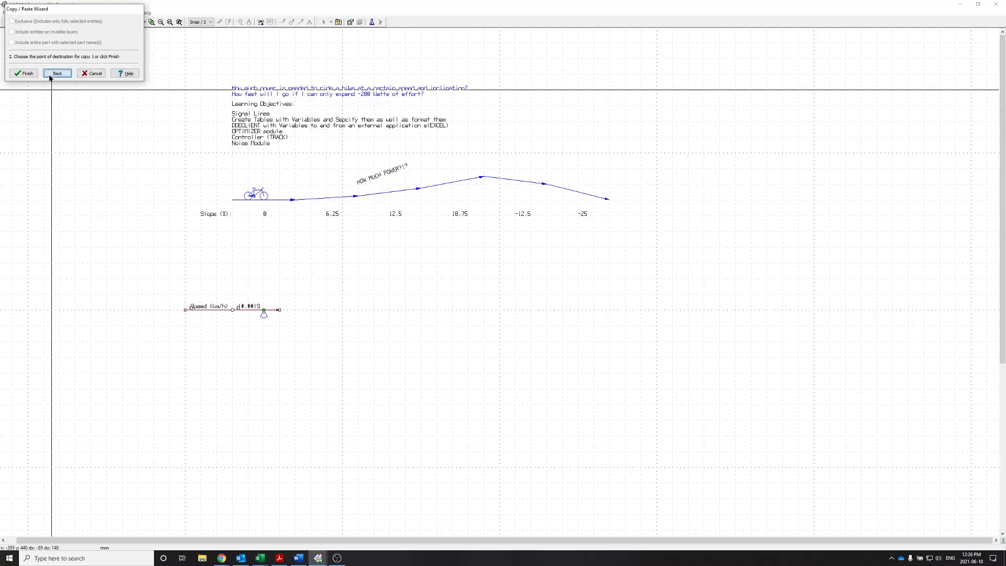
click(185, 307)
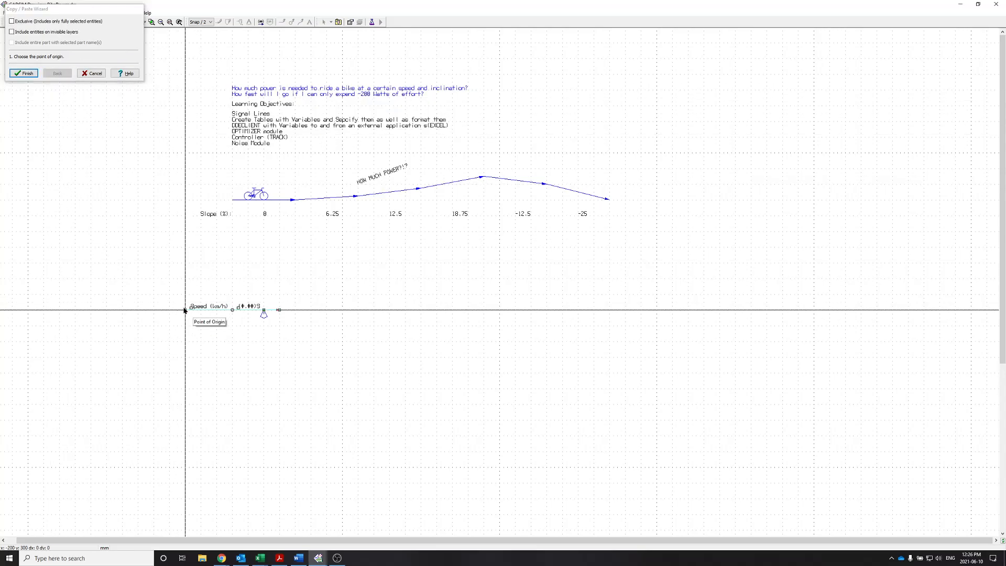
click(31, 74)
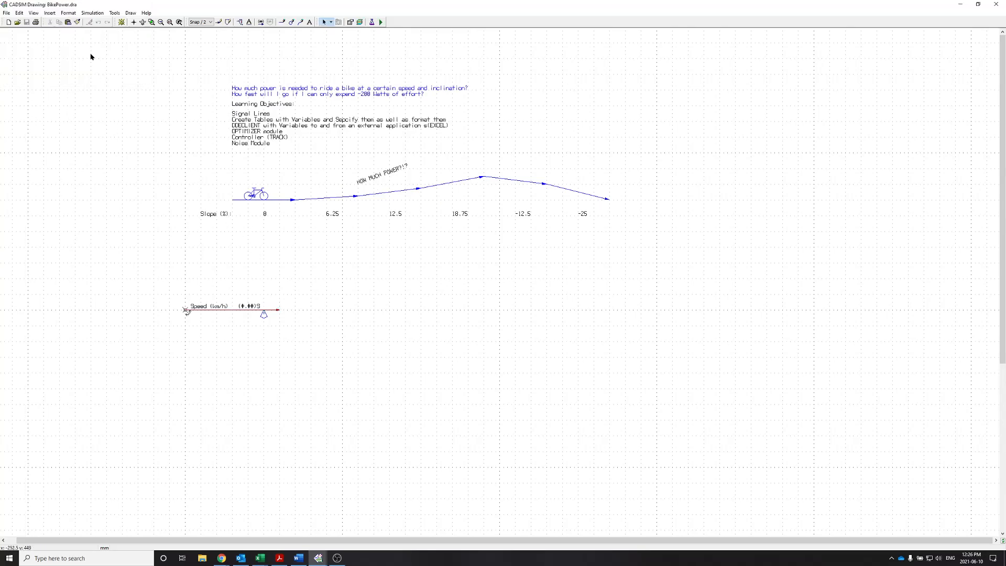
Step: Paste the copied signal line level with the original, 100 mm further along, starting at X -100, Y 300
click(68, 23)
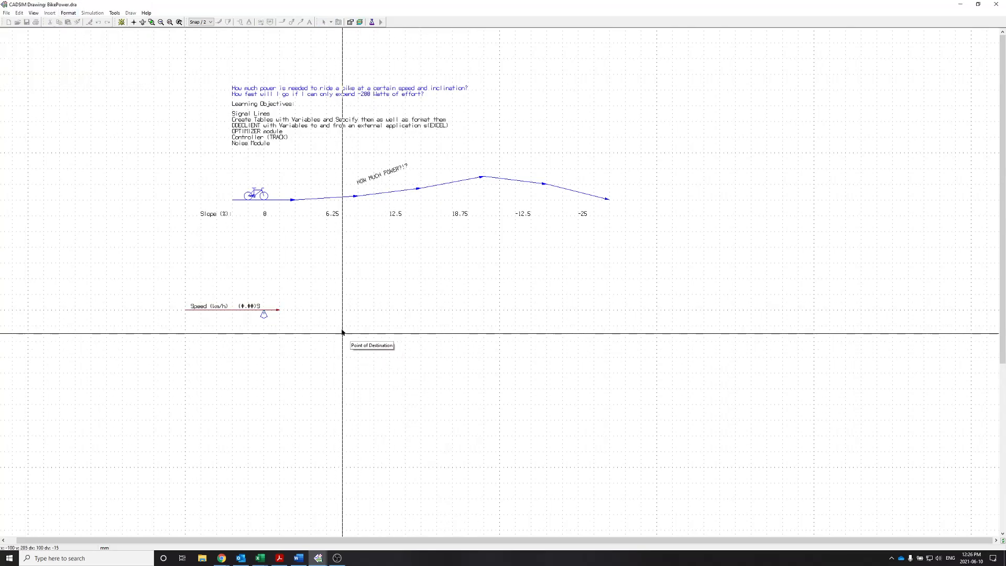
click(344, 311)
click(373, 341)
scroll(377, 344, up, 2)
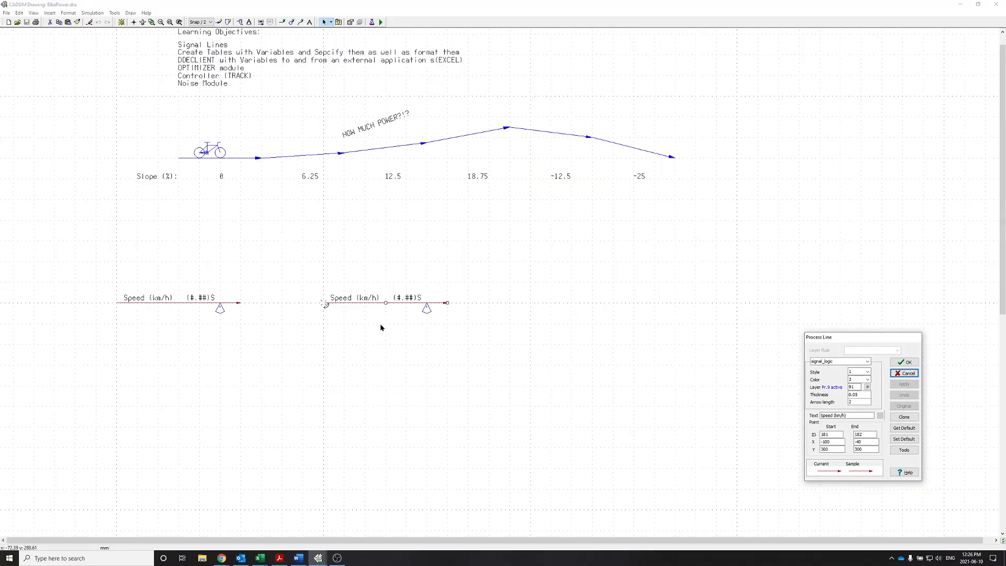
Step: Change the pasted signal line's name text to "Slope (%)"
double_click(341, 302)
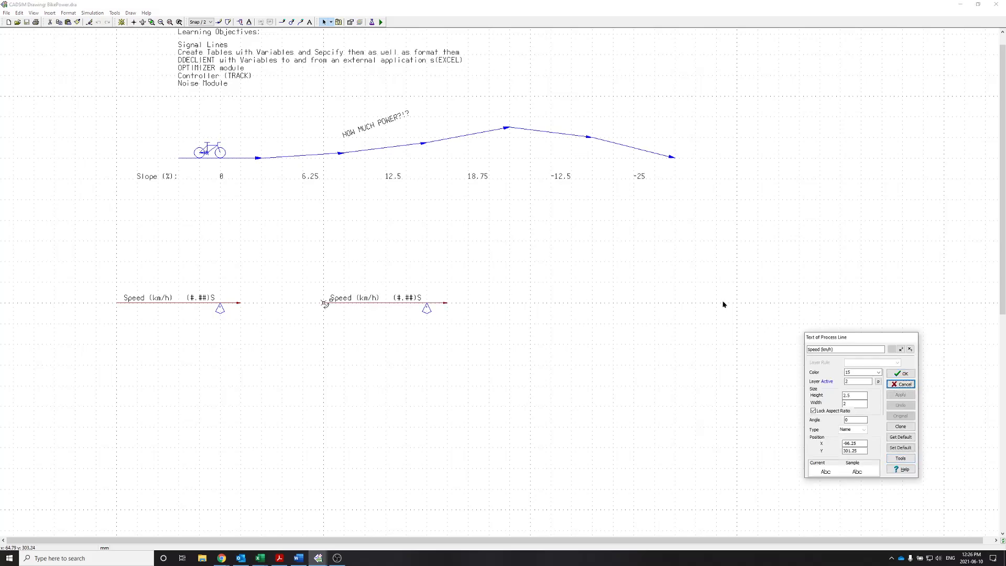
click(820, 349)
double_click(820, 348)
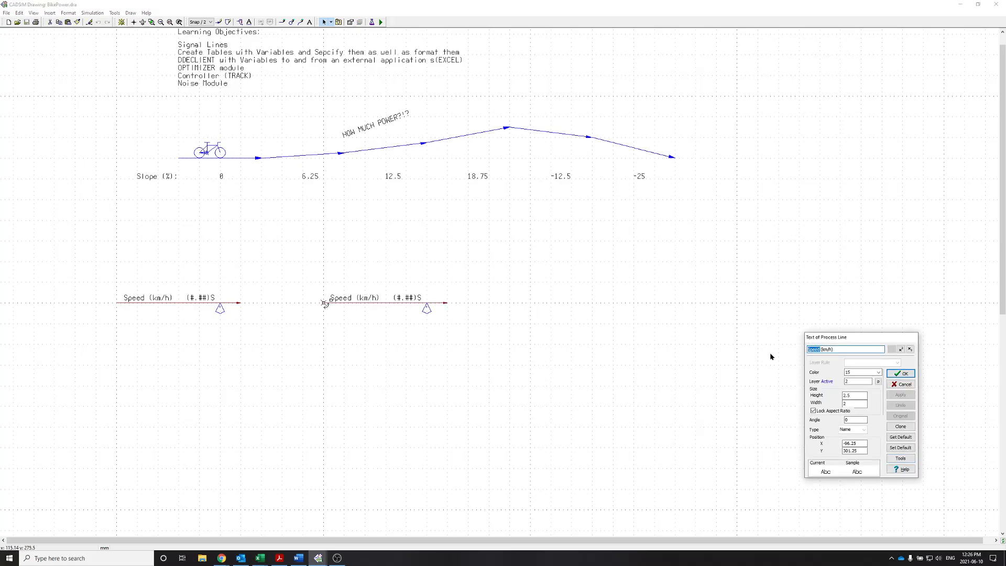
drag(860, 350, 680, 359)
text(s)
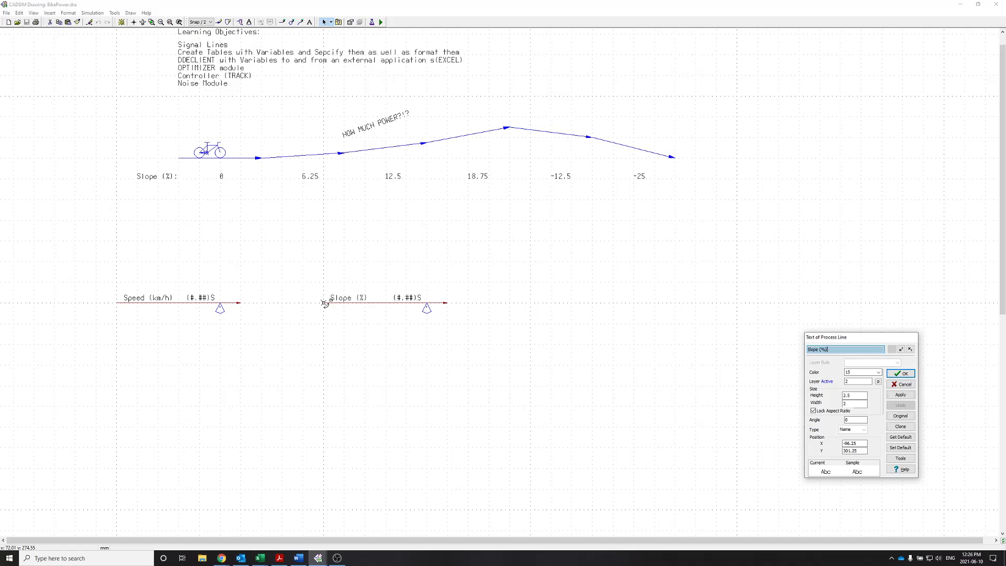
click(900, 373)
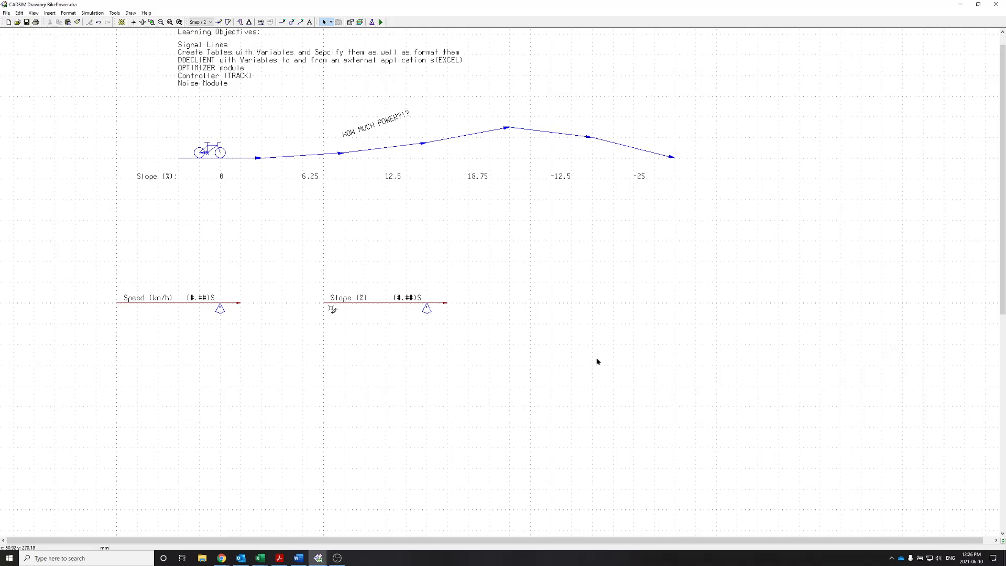
Step: Edit the Slope (%) line's specification so that SIGNAL is set to the constant 5
double_click(432, 315)
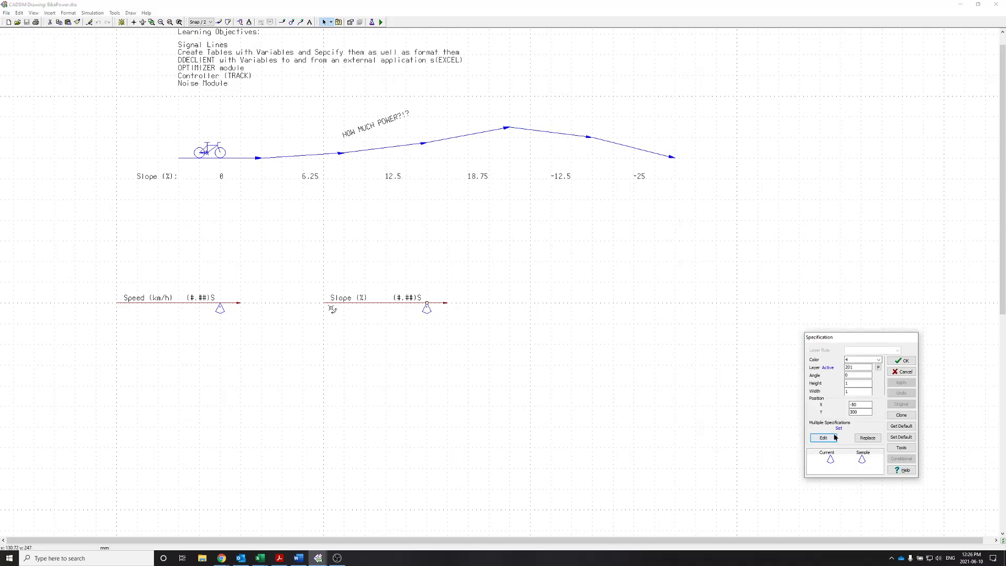
click(833, 437)
drag(840, 338, 563, 302)
double_click(669, 325)
text(SIGNAL)
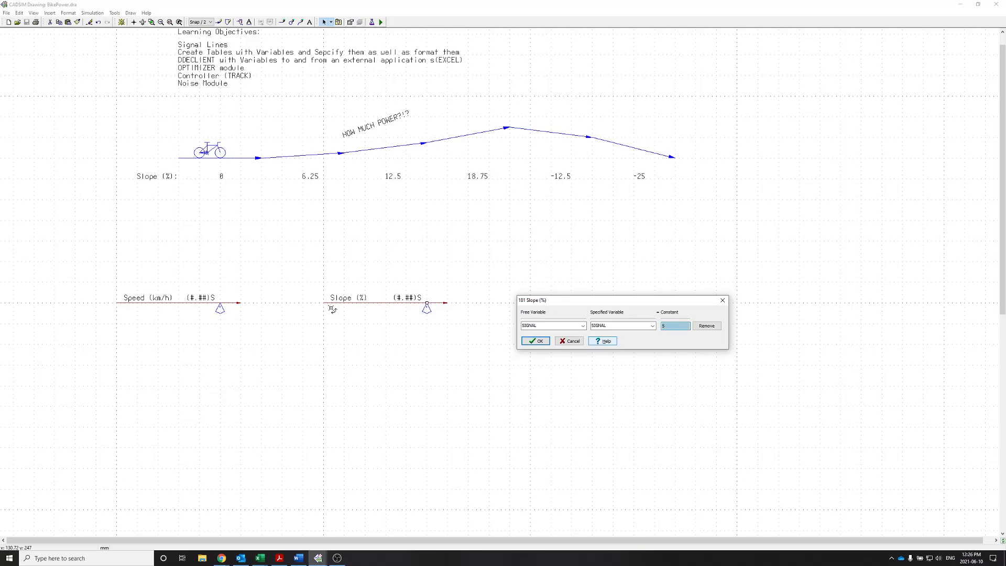
click(539, 341)
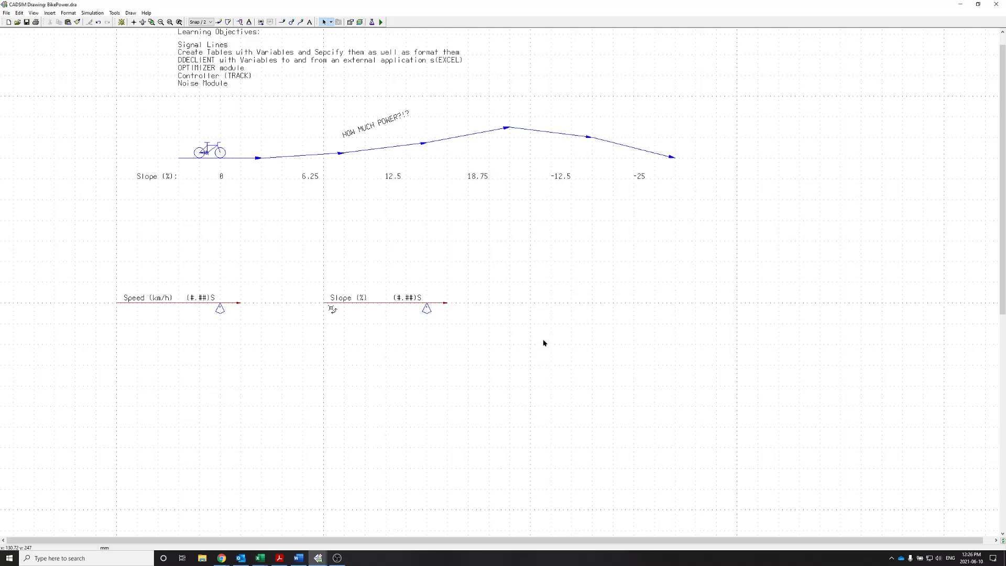
Step: Save the drawing and run the simulation, check the Slope (%) and Speed (km/h) lines' simulated values, and return to the drawing
scroll(320, 310, down, 2)
scroll(320, 310, down, 3)
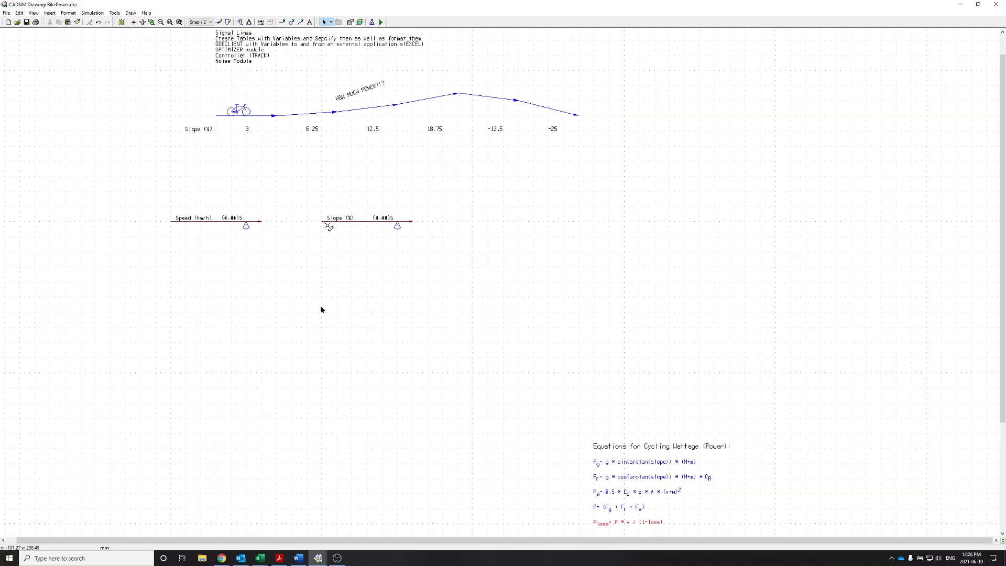
click(382, 22)
click(469, 288)
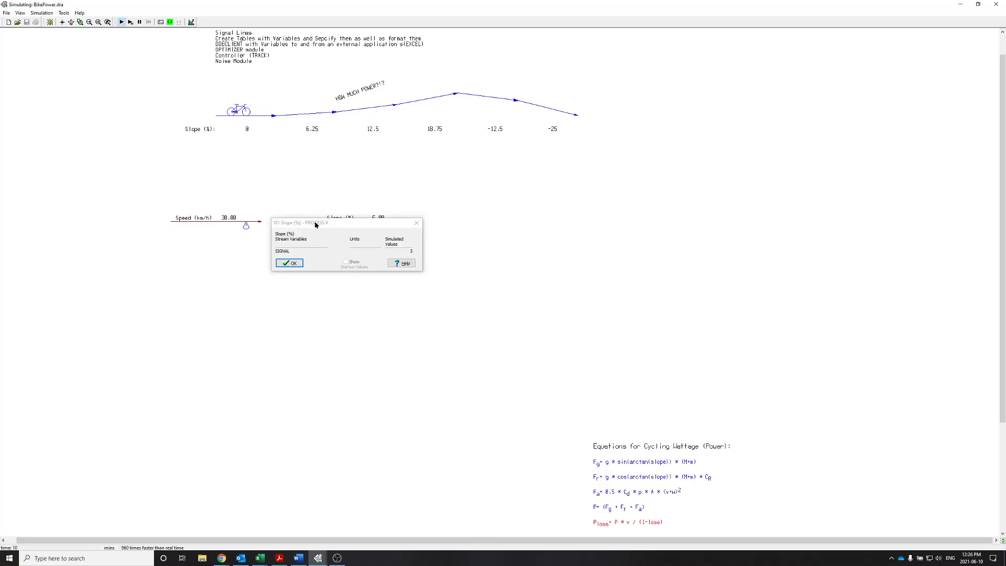
drag(315, 225, 317, 255)
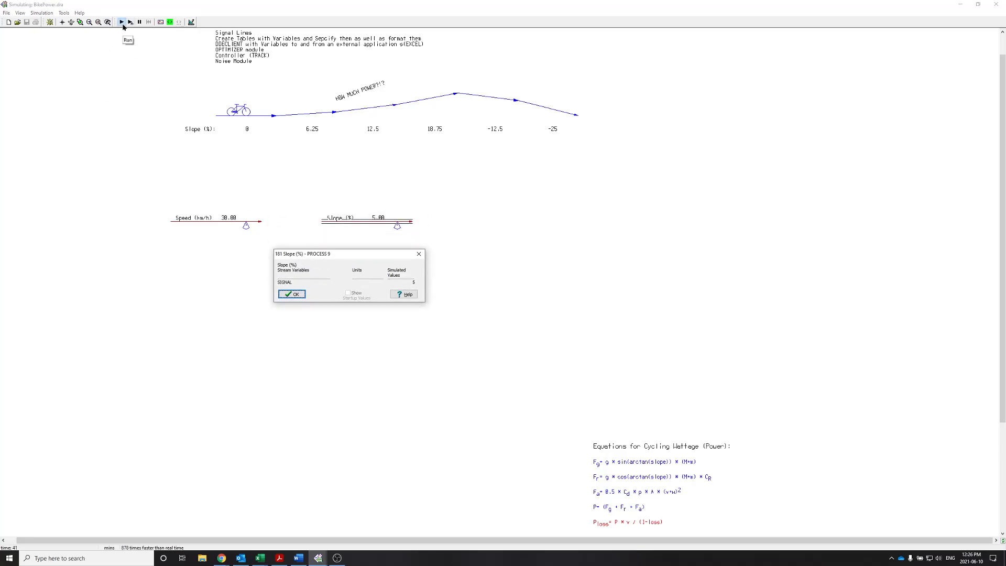
click(210, 221)
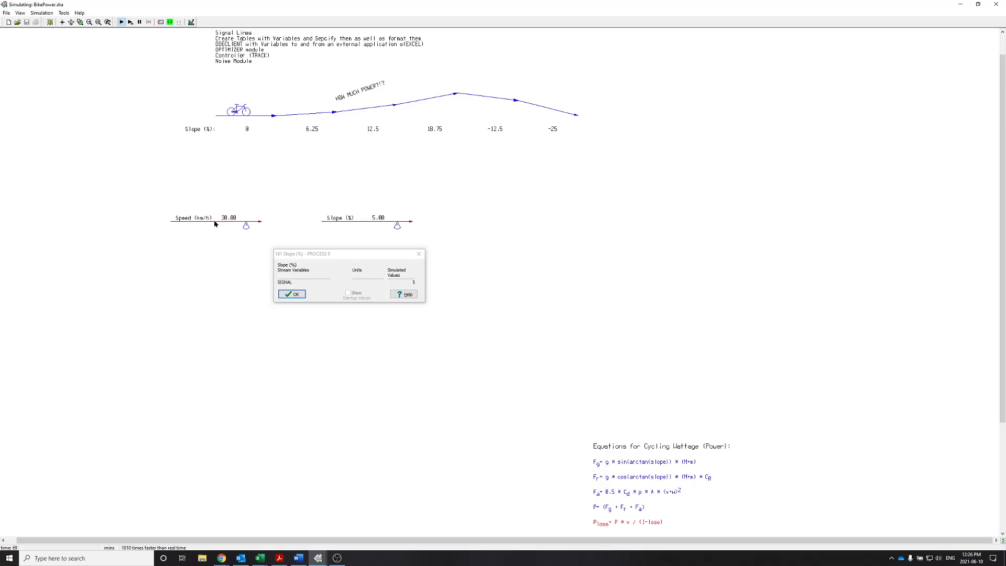
click(292, 294)
click(181, 22)
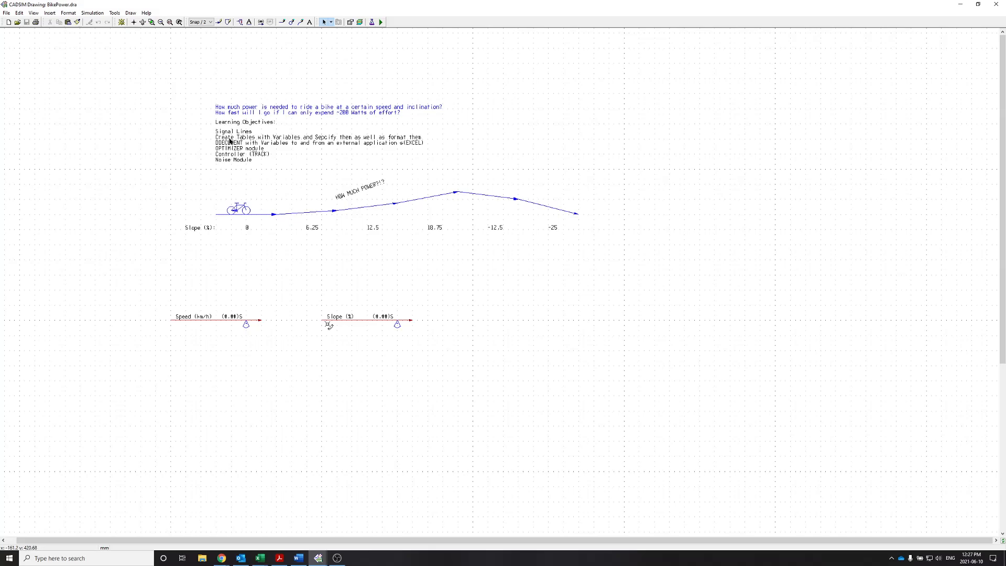
Step: Draw a rectangular process polygon about 150 mm wide and 110 mm high below the two signal lines
scroll(315, 164, down, 2)
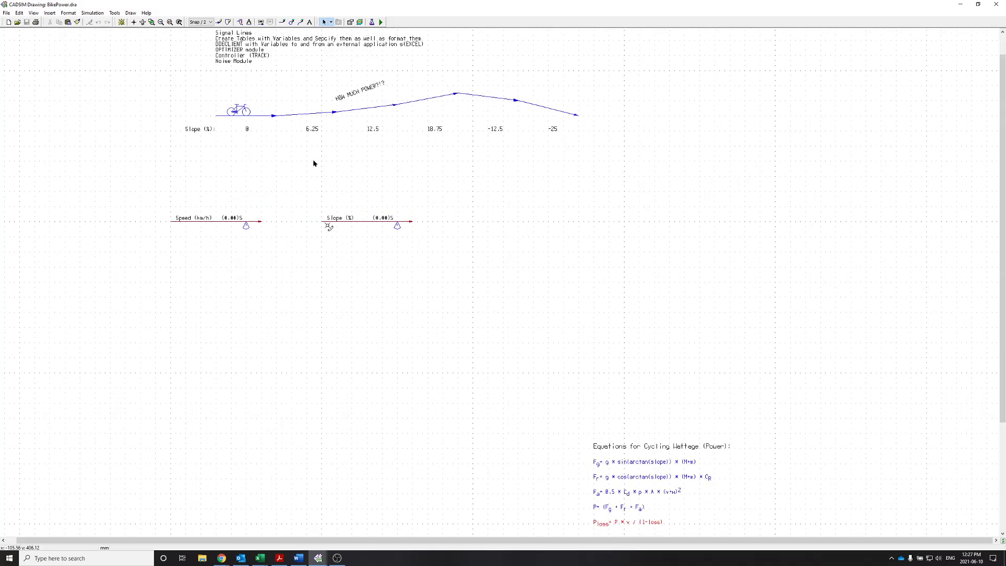
scroll(314, 163, up, 1)
scroll(498, 439, down, 2)
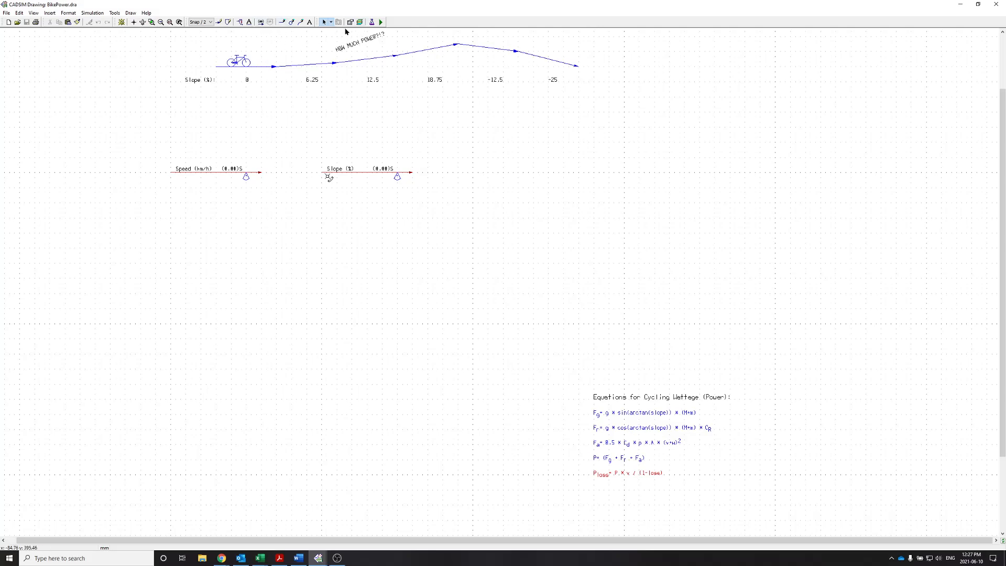
click(229, 22)
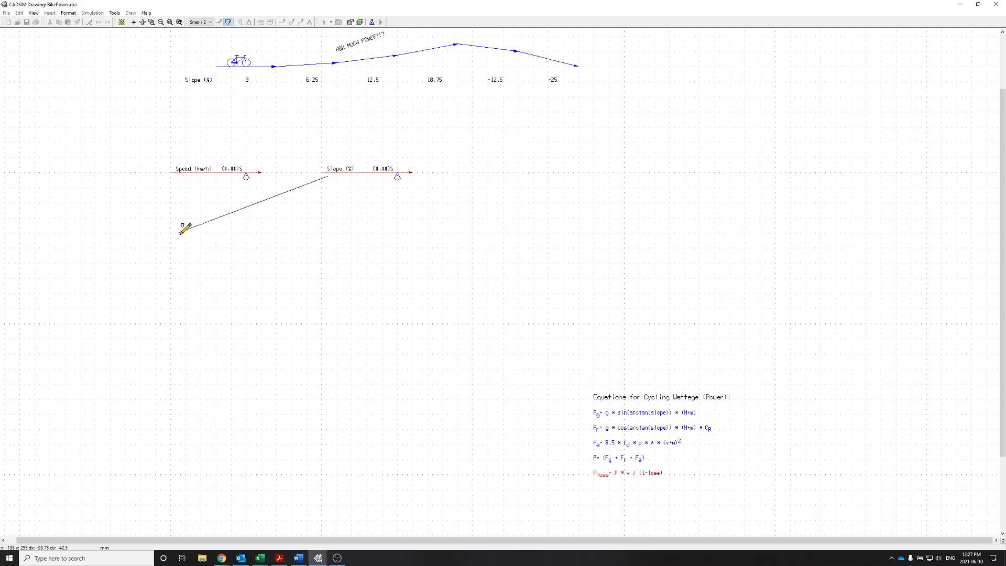
drag(172, 217, 394, 384)
Step: Name the polygon "Table of Coefficients and Variables" and finish it without adding further text
drag(118, 231, 327, 294)
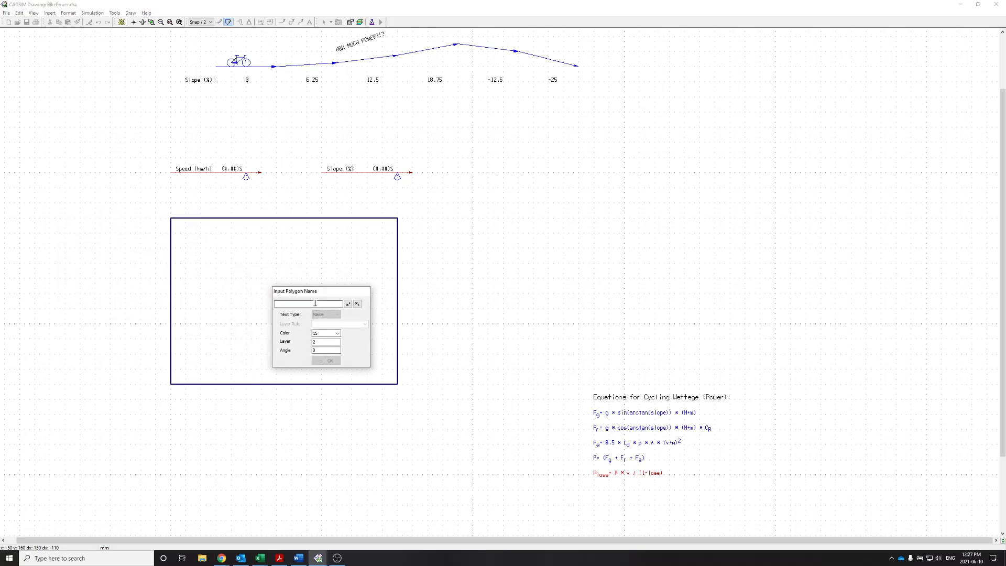
text(Table of Coefficients and Variables)
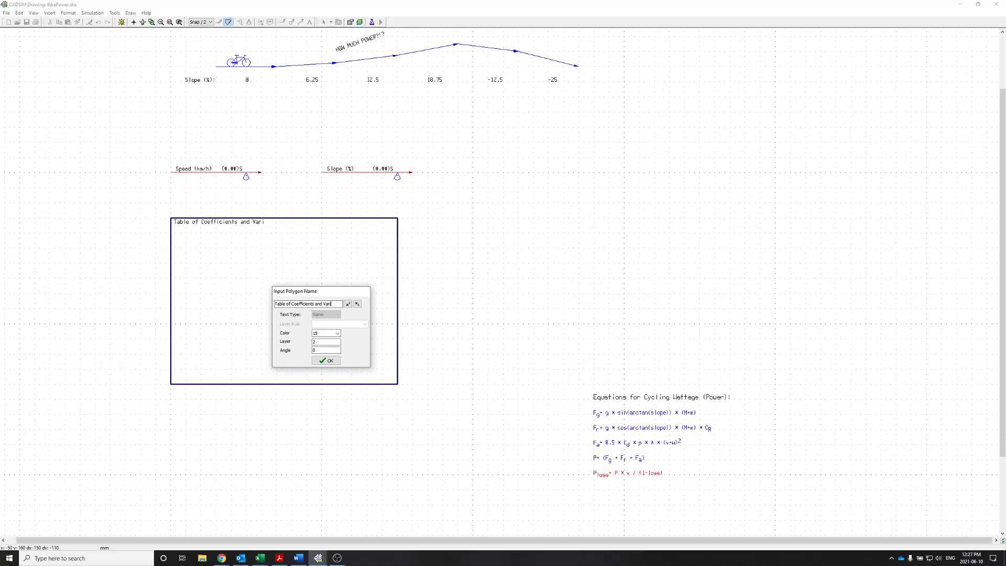
key(Return)
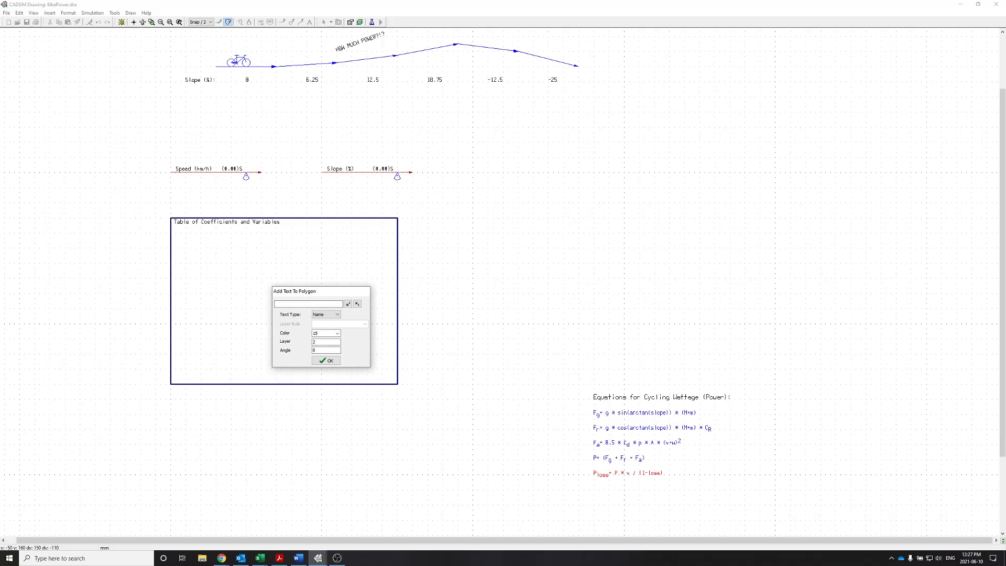
click(326, 360)
click(400, 299)
key(Escape)
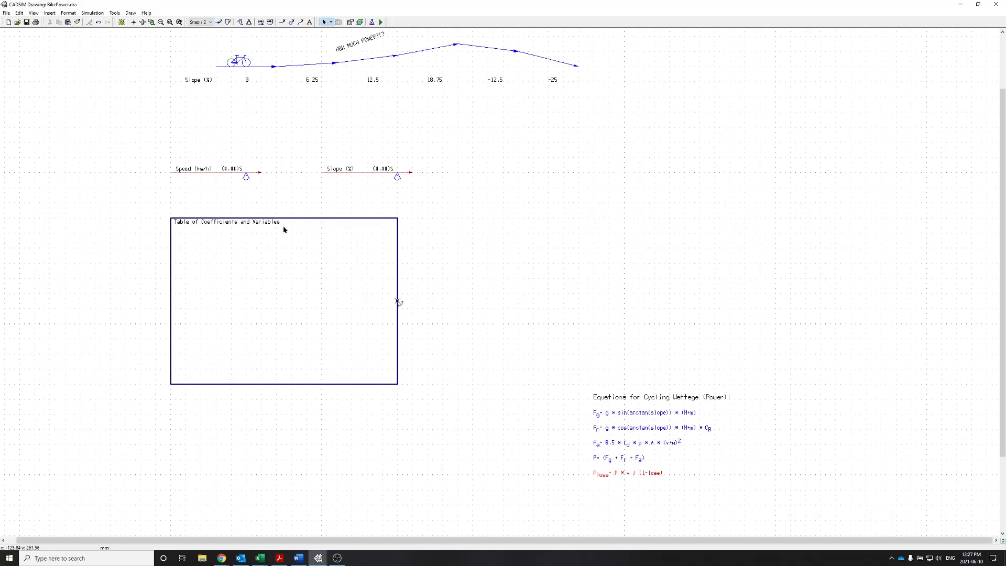
Step: Add the Variable-type text "g=gravitational acc. (m/s2)" inside the table polygon, with the 2 as a superscript
click(248, 23)
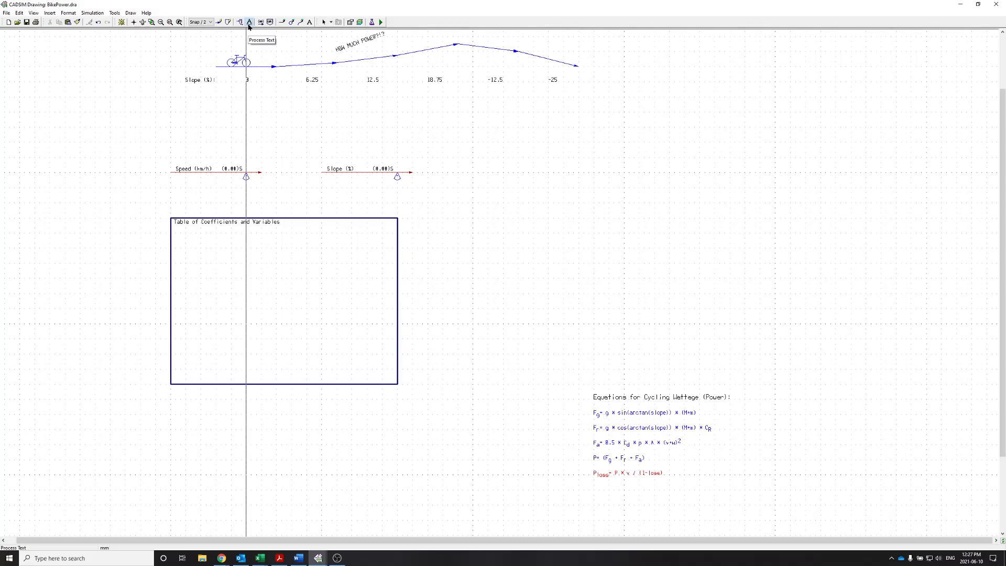
click(185, 265)
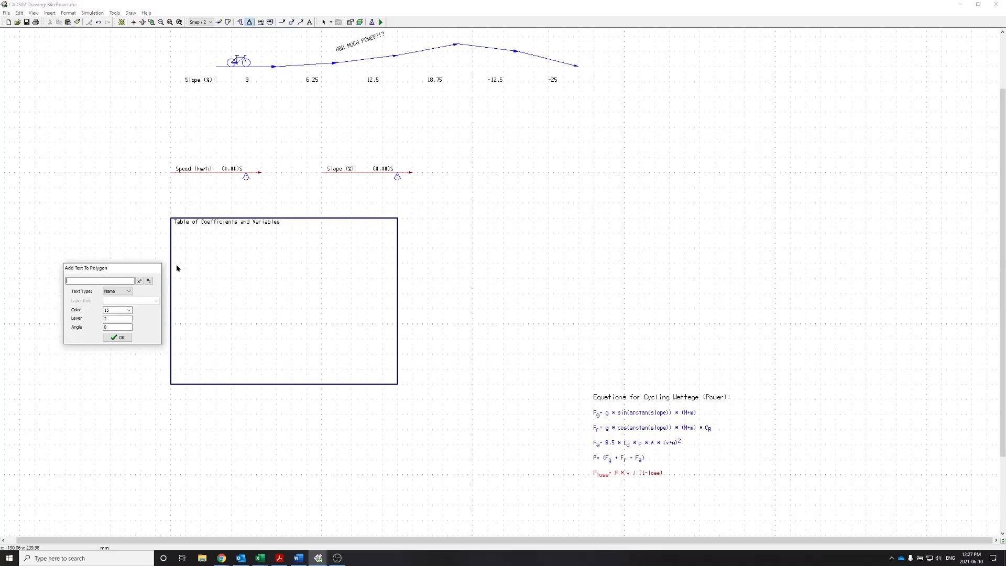
drag(128, 268, 313, 262)
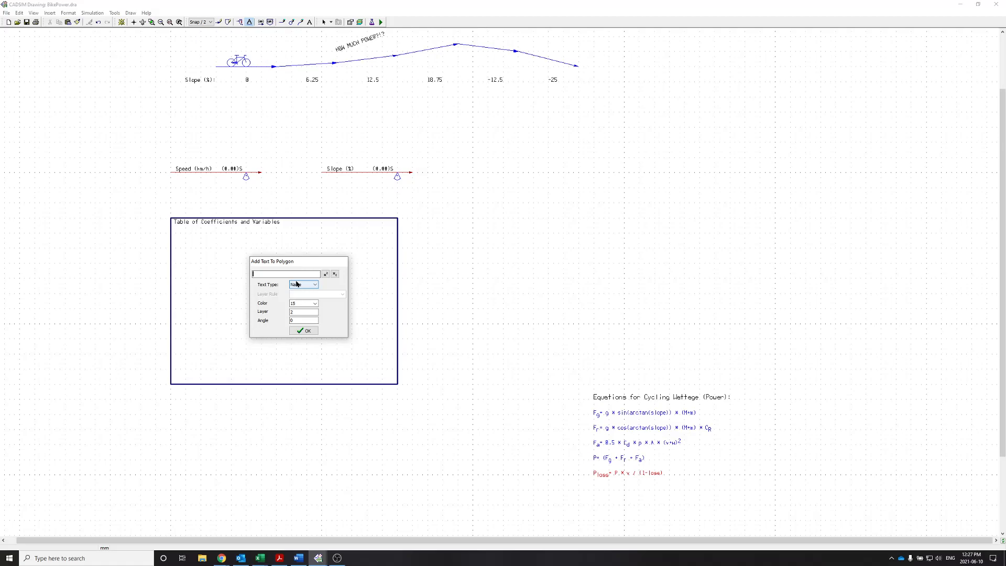
text(g=gravitational acc. (m/s2)
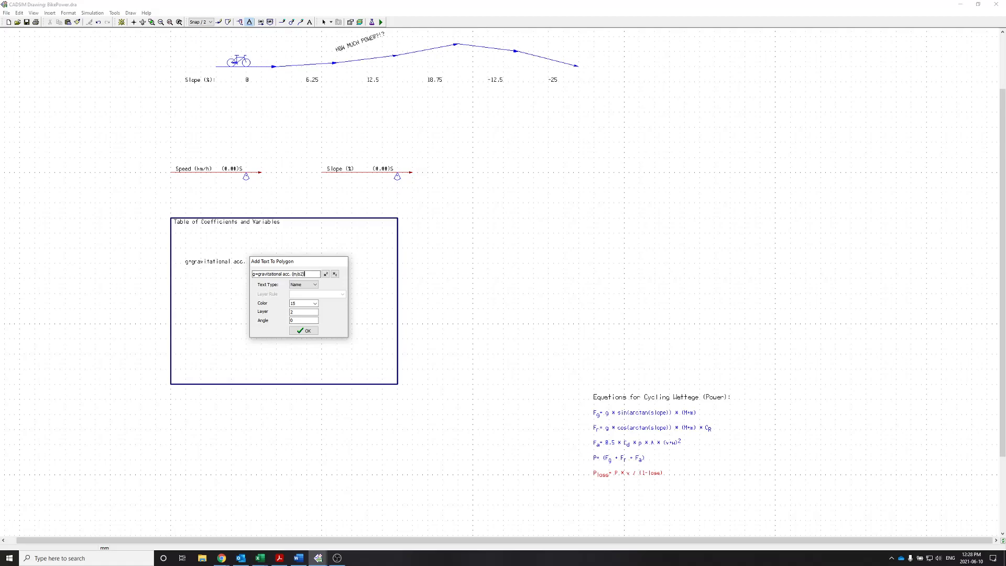
click(325, 275)
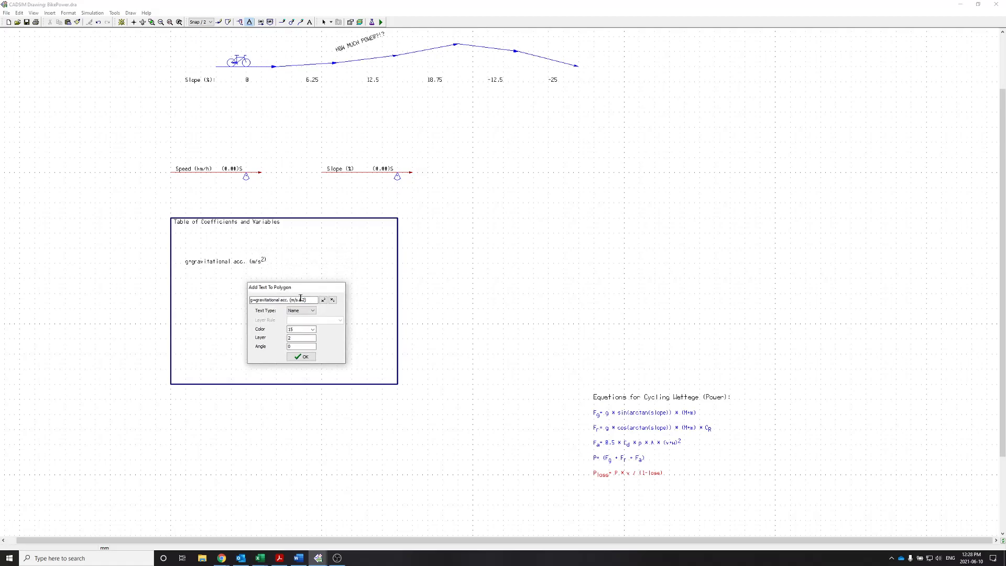
click(332, 300)
click(309, 312)
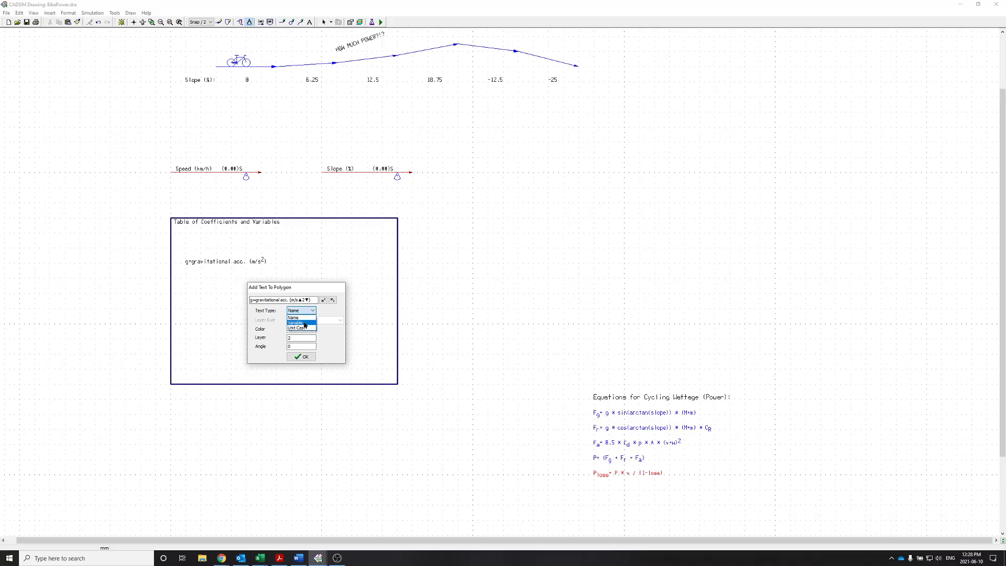
click(305, 324)
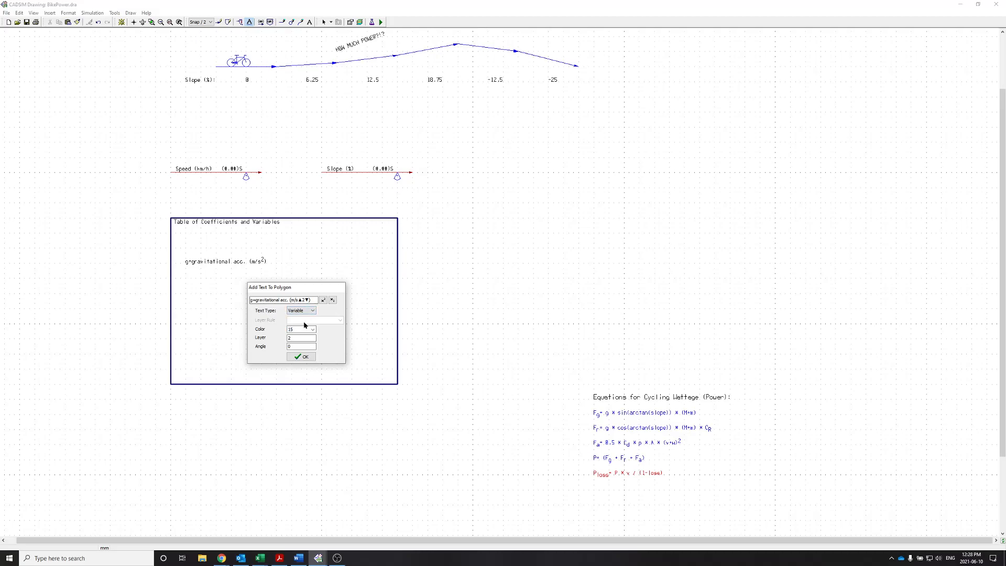
click(302, 357)
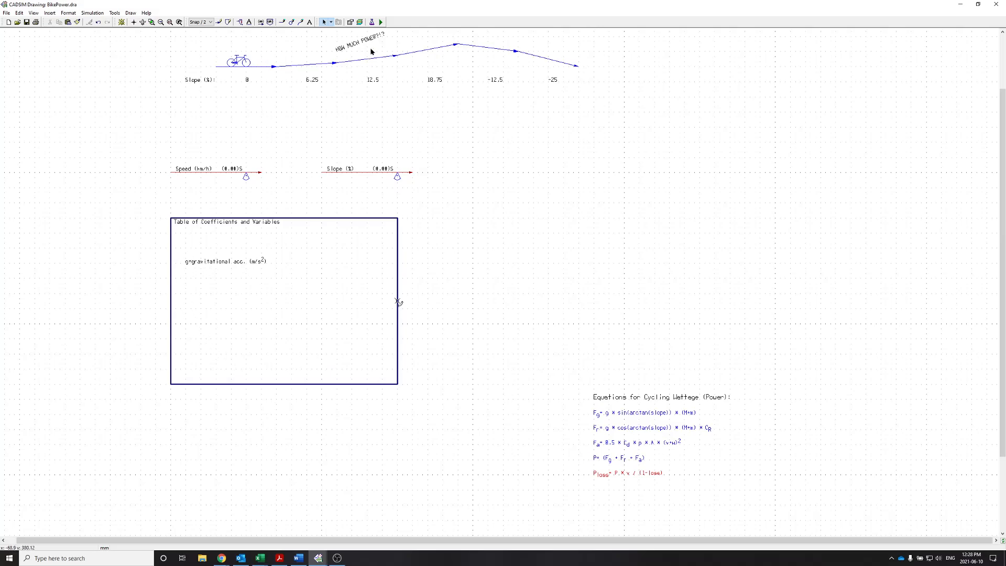
Step: Start the simulation build, saving the drawing, and place a direct-setting specification for the g variable on the table's edge beside its text
click(381, 22)
click(470, 285)
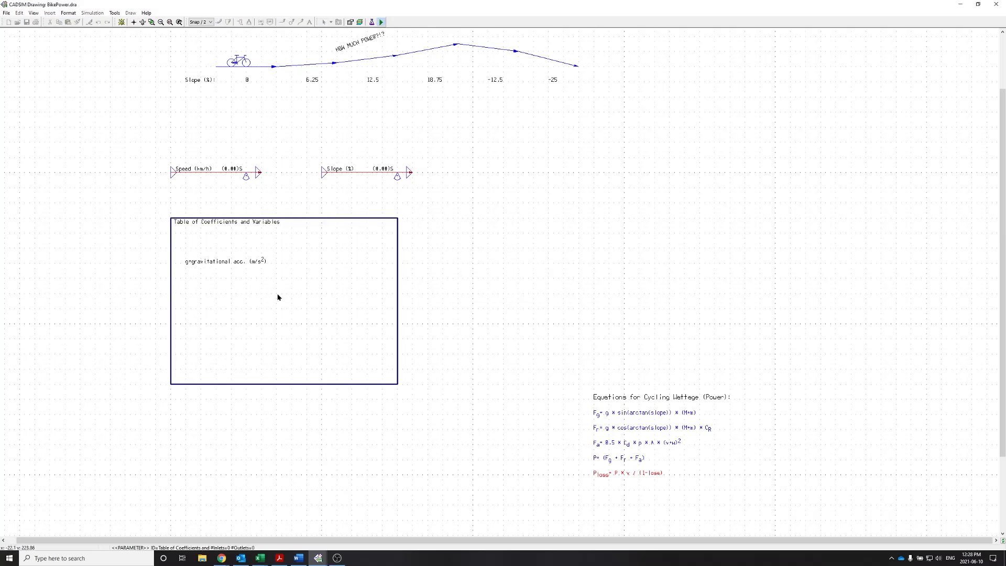
drag(98, 255, 344, 316)
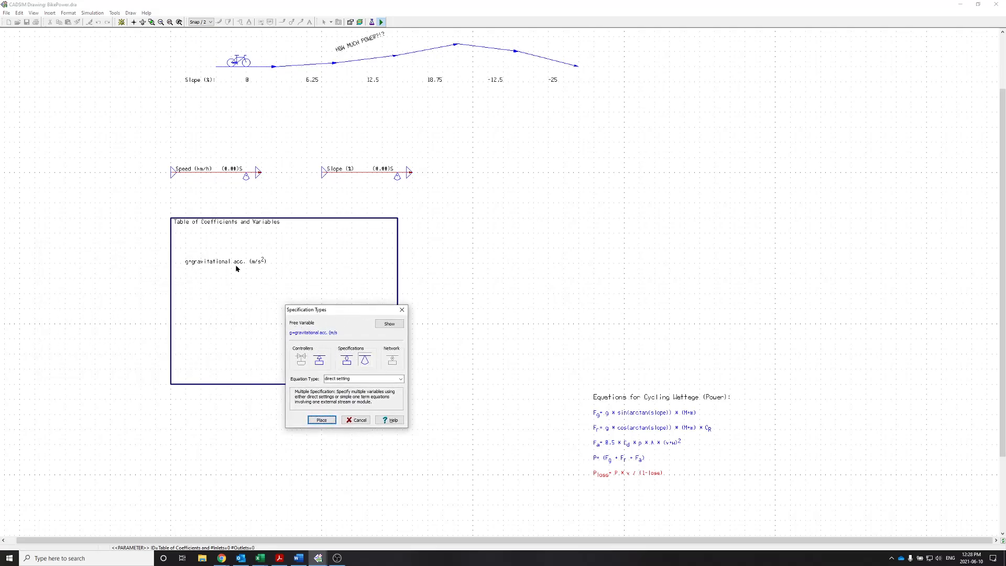
click(320, 420)
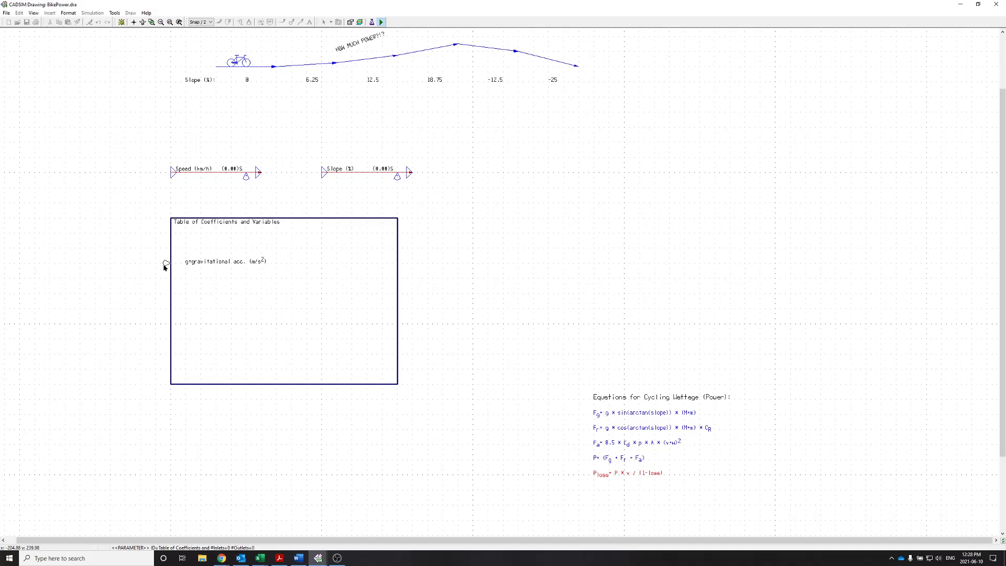
click(164, 266)
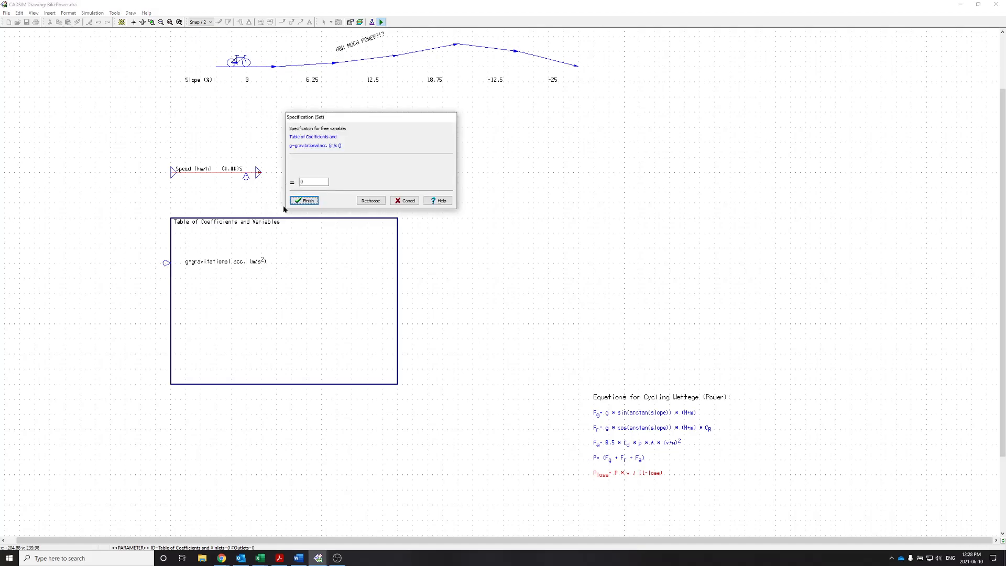
Step: Set the gravitational acceleration specification to 9.81 and save the drawing to enter simulation mode
double_click(310, 182)
text(9.81)
click(305, 202)
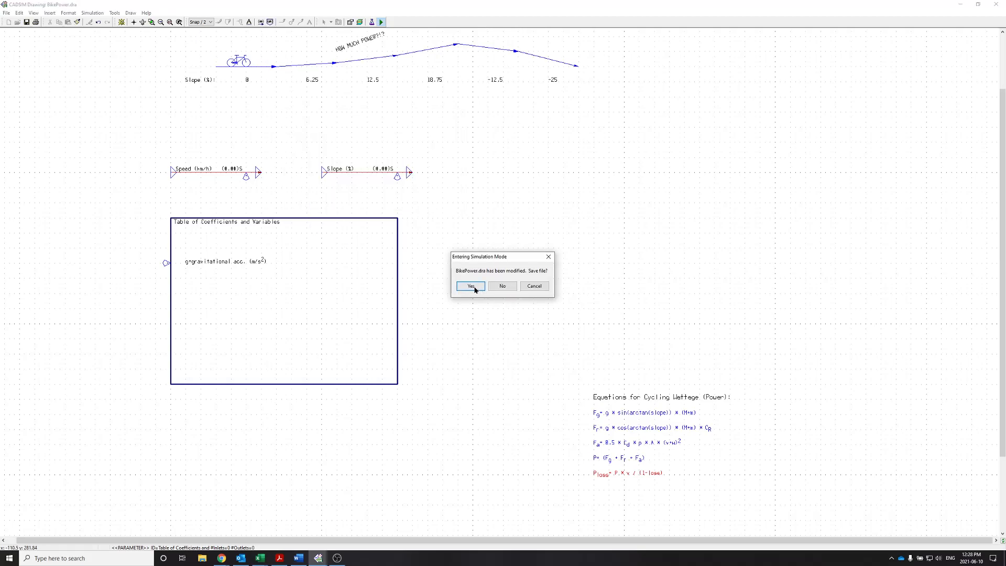
click(475, 289)
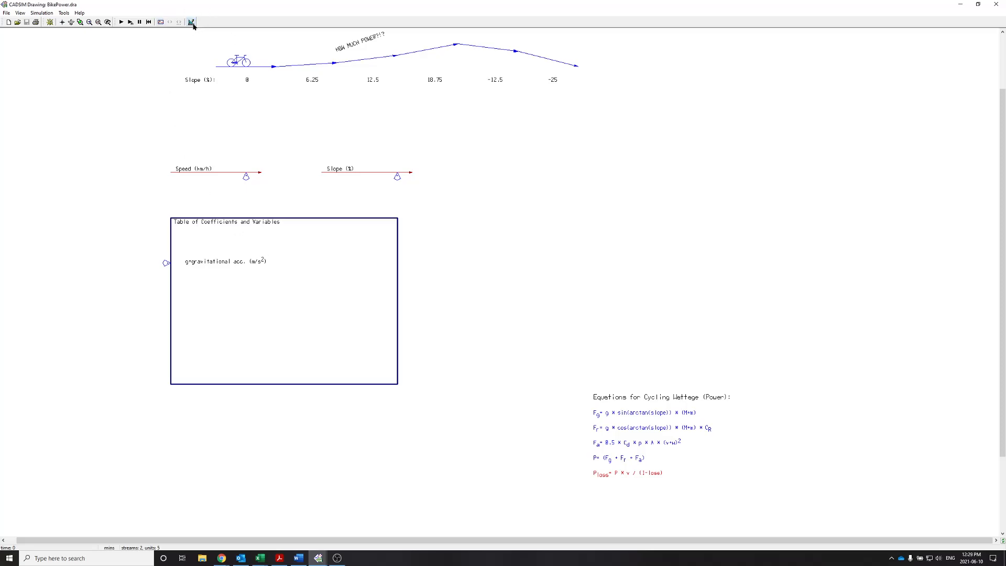
Step: Return to drawing mode and place a value display for the g variable, formatted #.##, inside the table on its text row
click(191, 22)
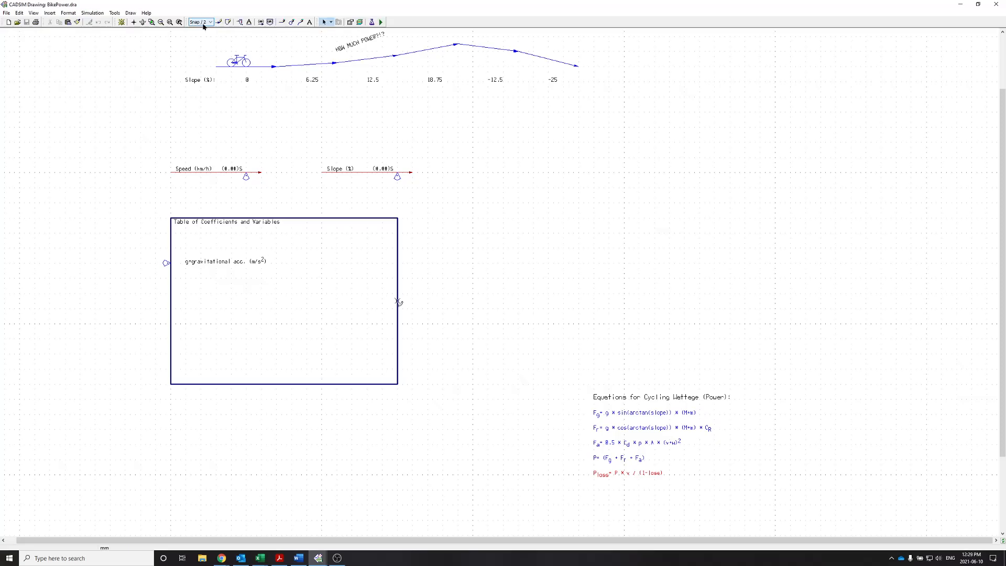
click(270, 22)
click(202, 97)
click(489, 286)
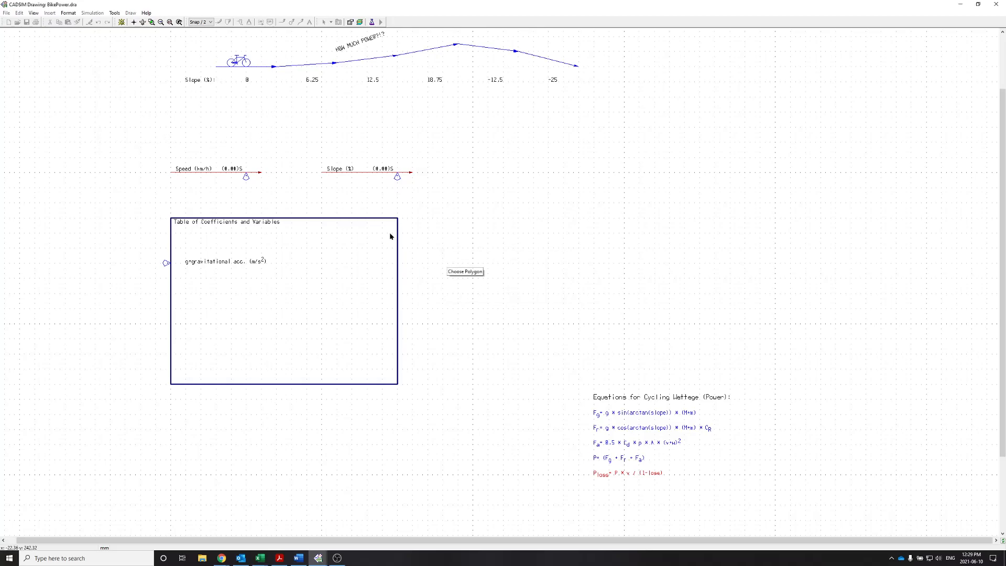
click(370, 219)
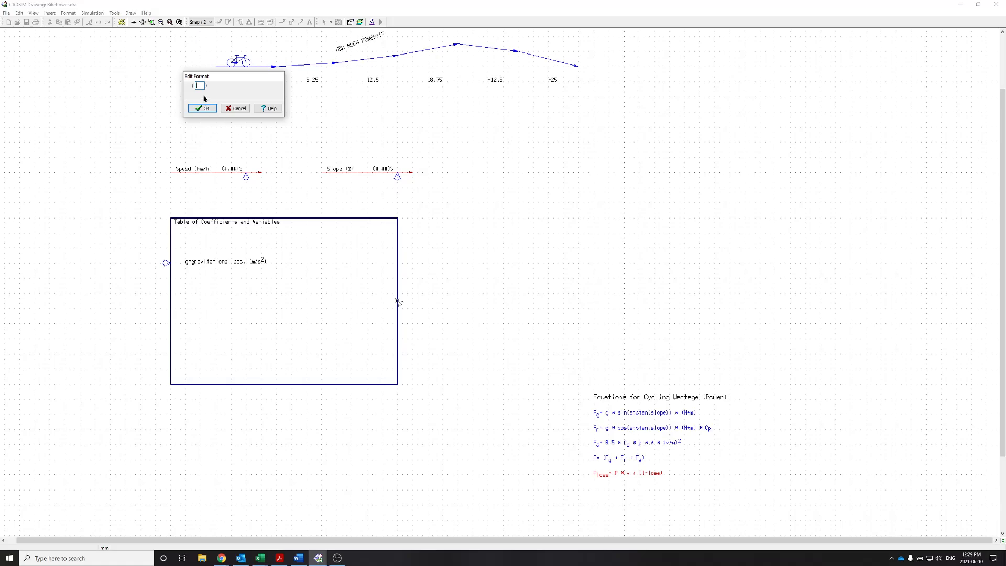
text(#.##)
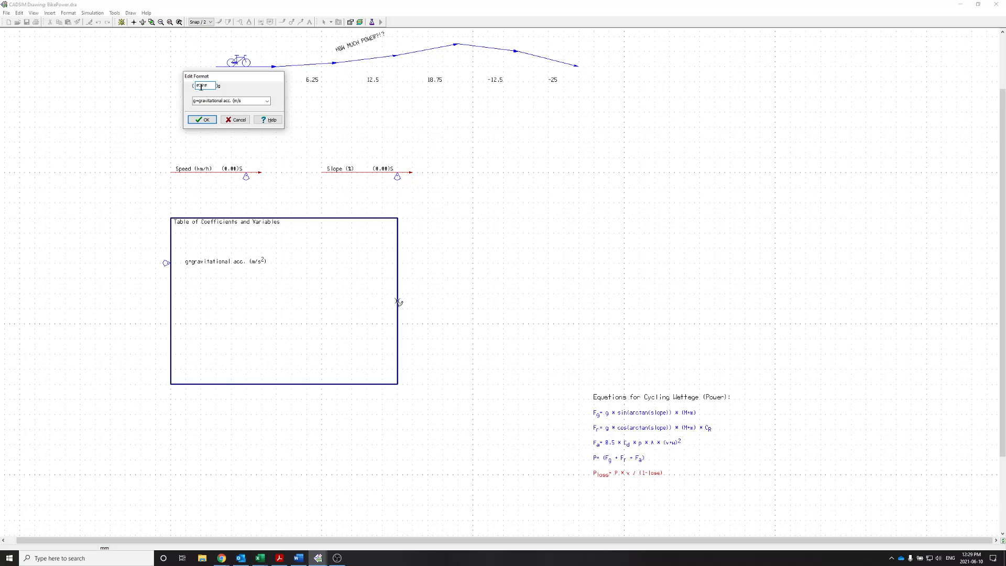
click(215, 102)
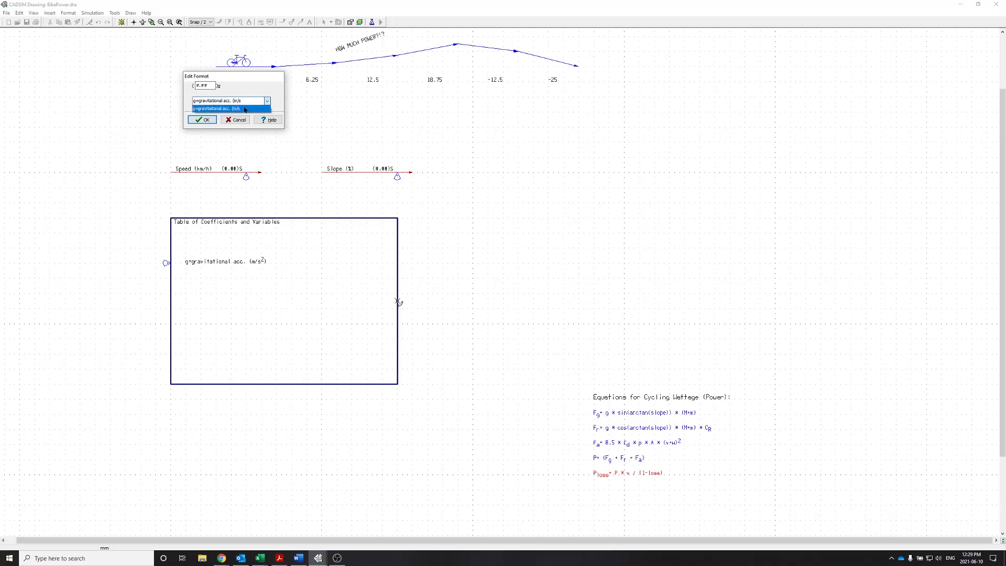
click(225, 108)
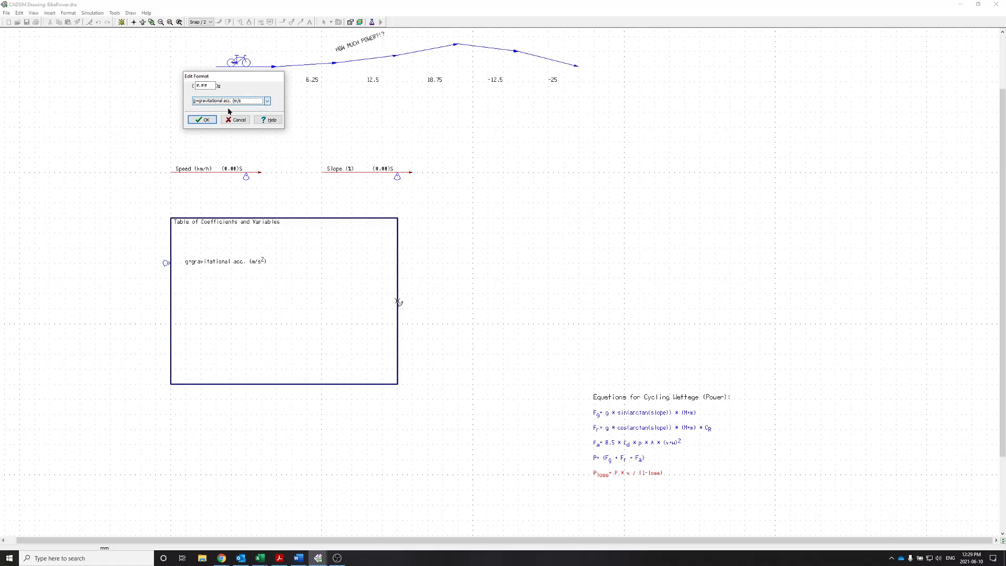
click(202, 119)
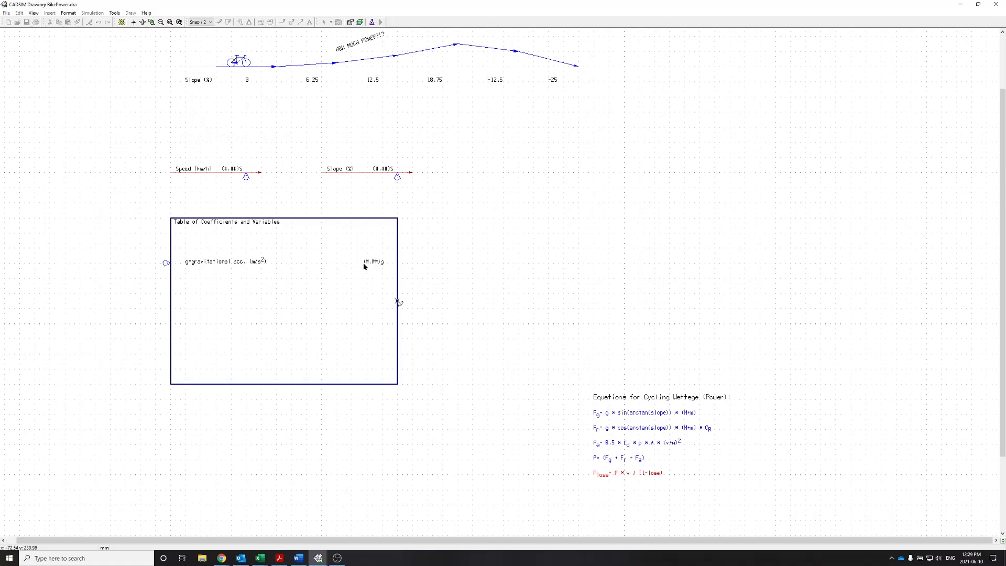
click(366, 259)
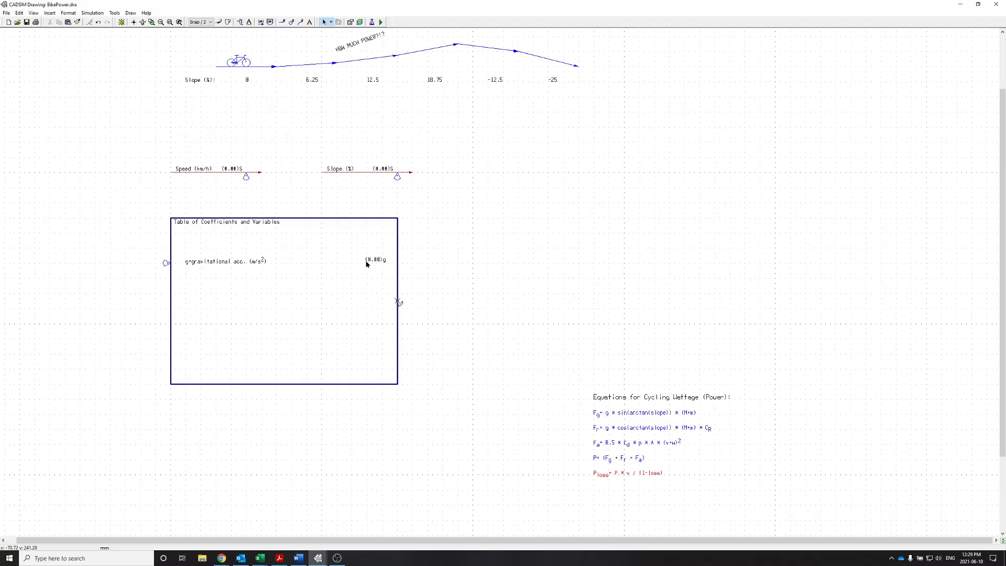
Step: Save the drawing, enter simulation mode and run the simulation to check the gravitational acceleration value in the table
click(381, 22)
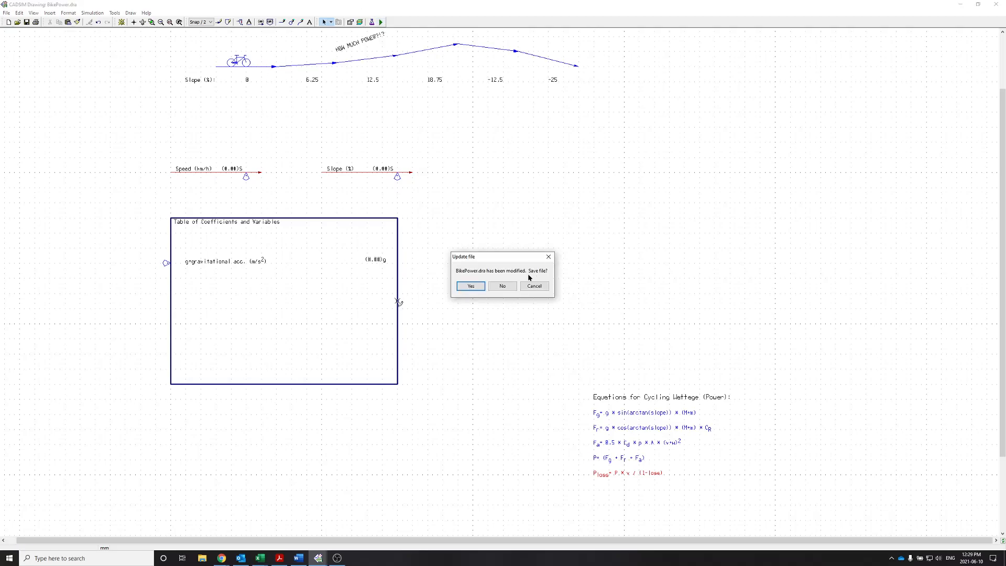
click(483, 288)
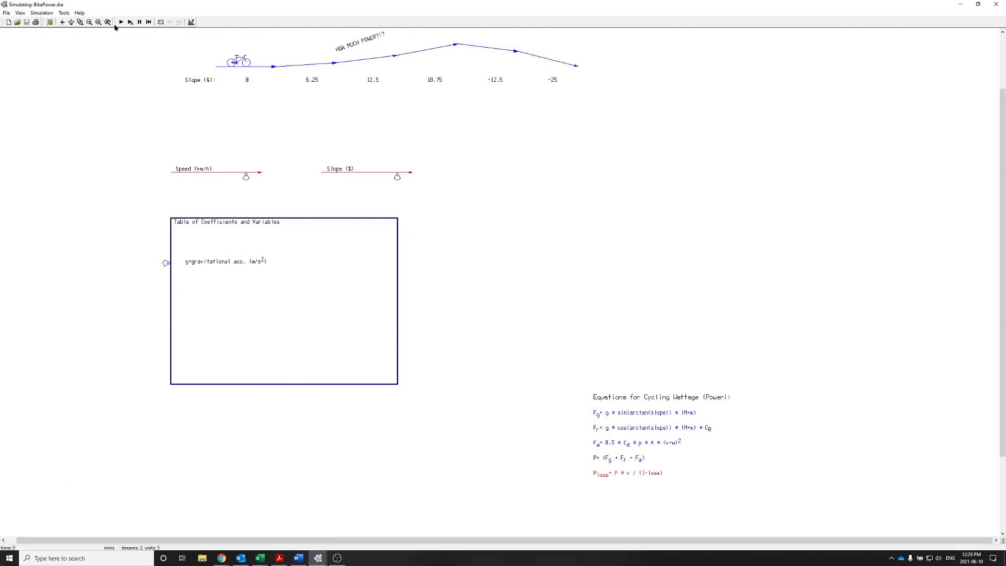
click(120, 22)
scroll(612, 465, up, 1)
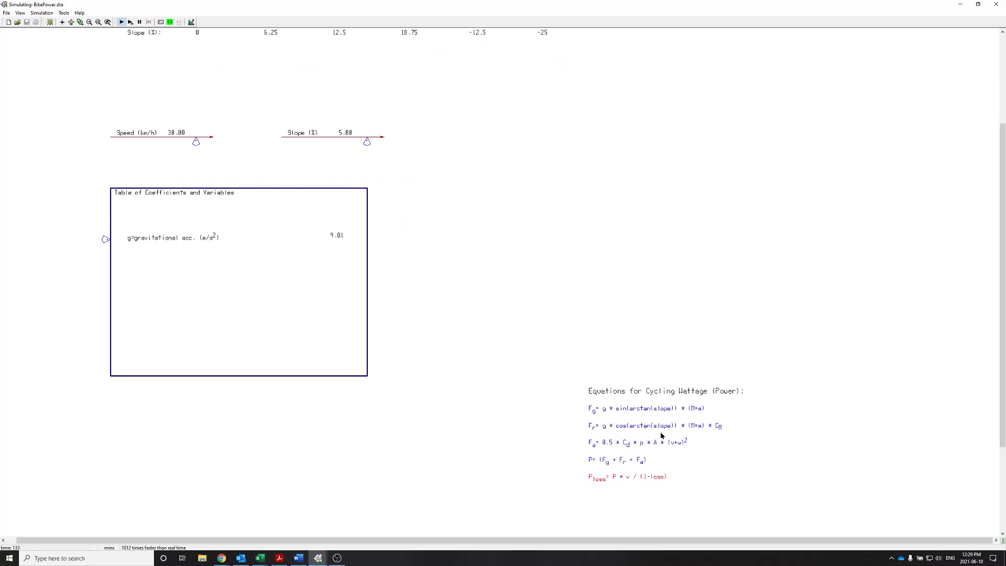
scroll(612, 465, down, 1)
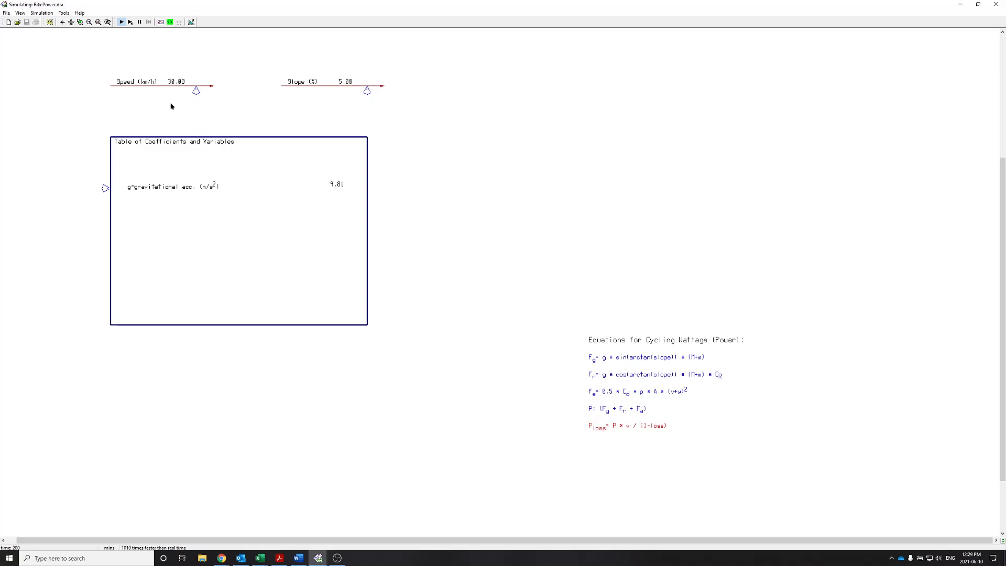
Step: Return to drawing mode and replace the table and its contents with the copied "Table of Coefficients, Constants and Fixed Variables" below the Speed line
click(192, 22)
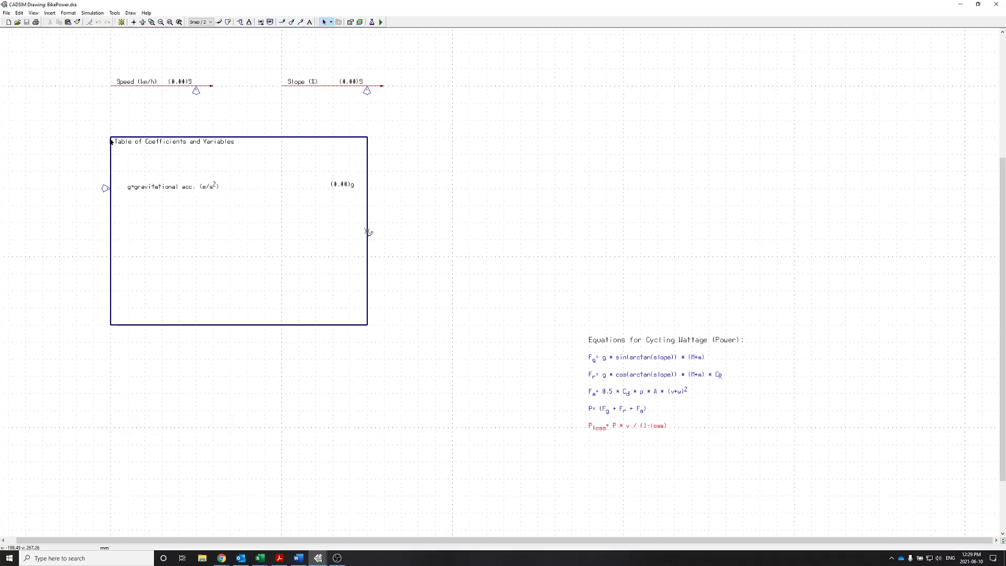
drag(88, 118, 393, 368)
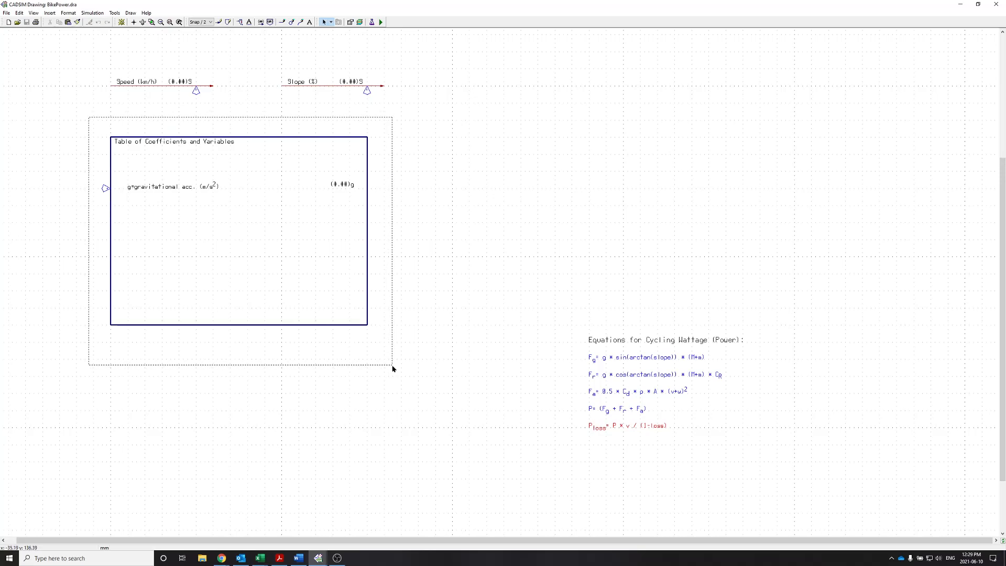
drag(392, 368, 393, 368)
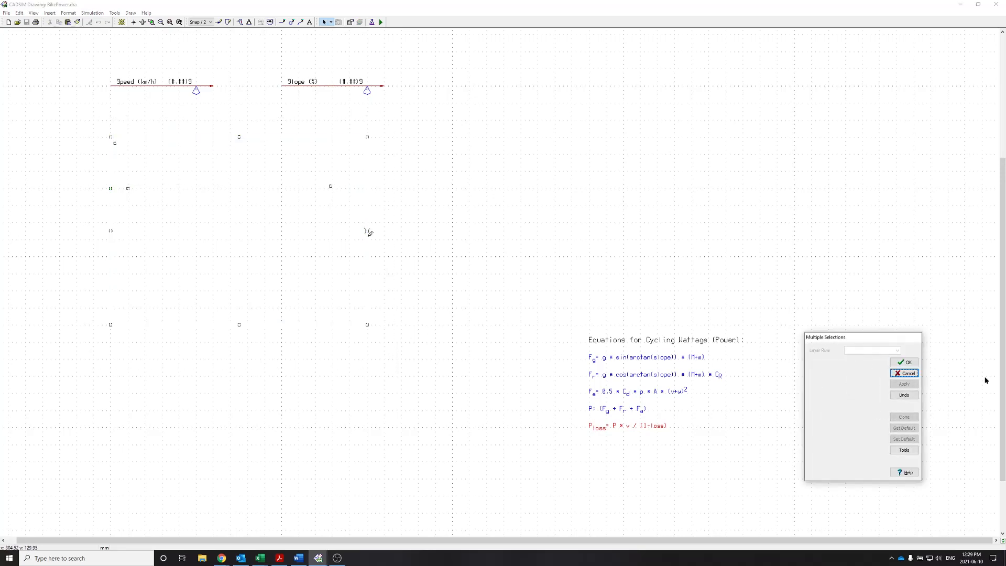
click(906, 362)
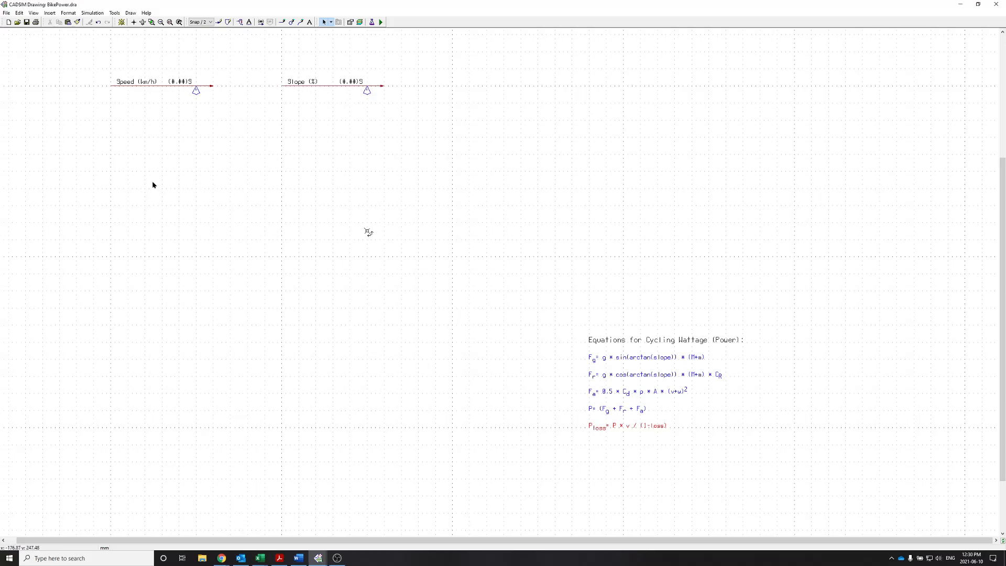
click(67, 23)
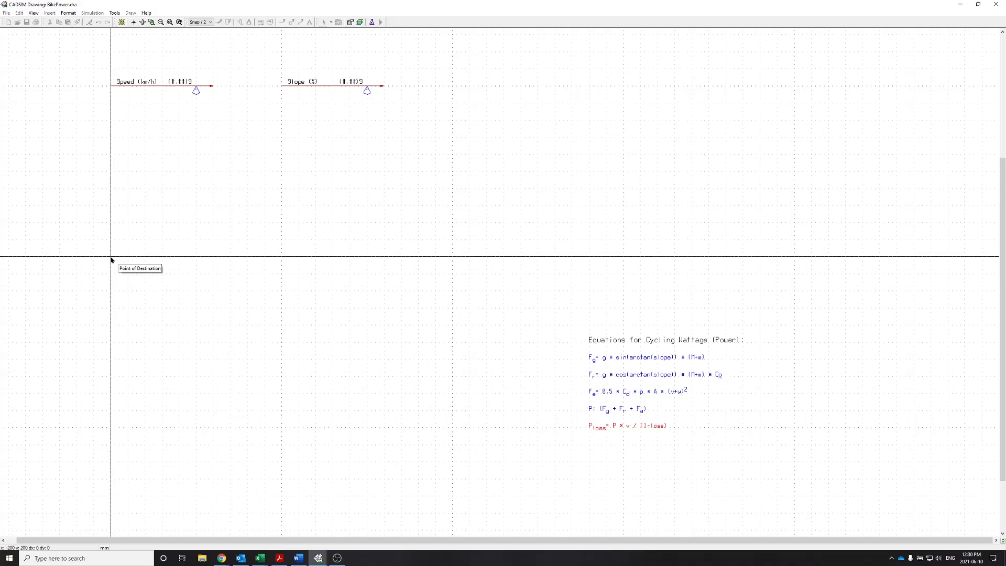
click(110, 172)
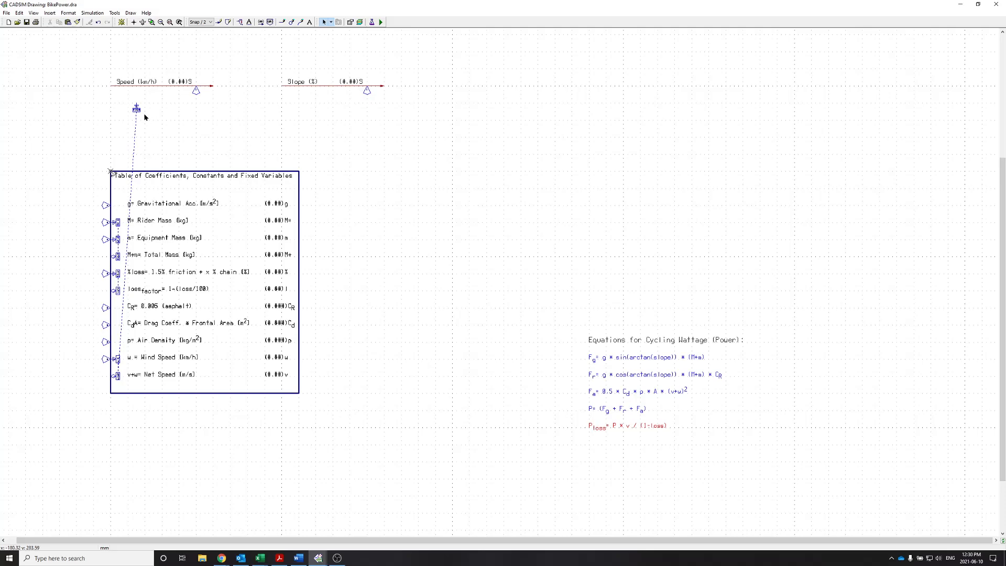
Step: Delete the linear specification of the v+w Net Speed variable together with its connections in the pasted table
click(143, 151)
click(118, 375)
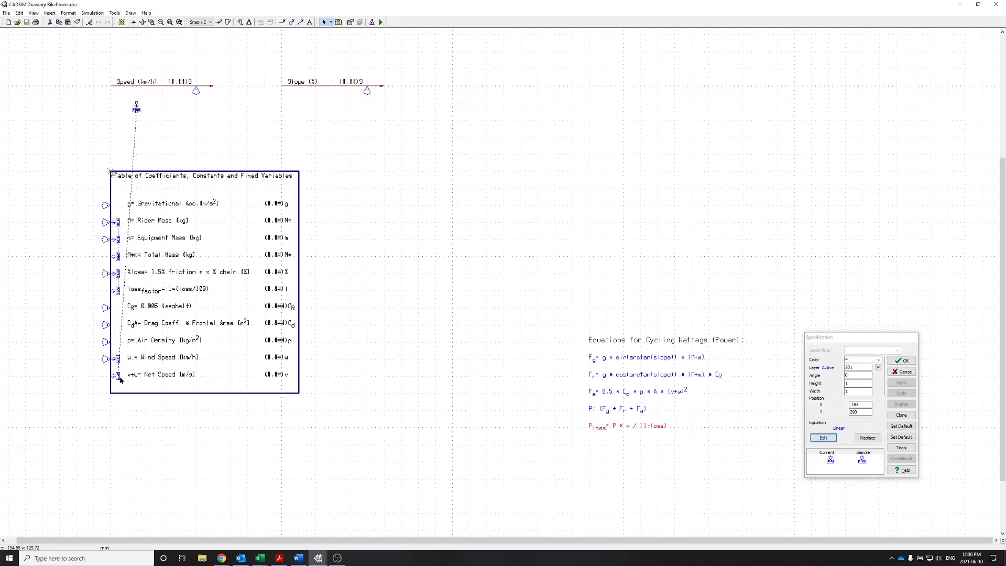
key(Delete)
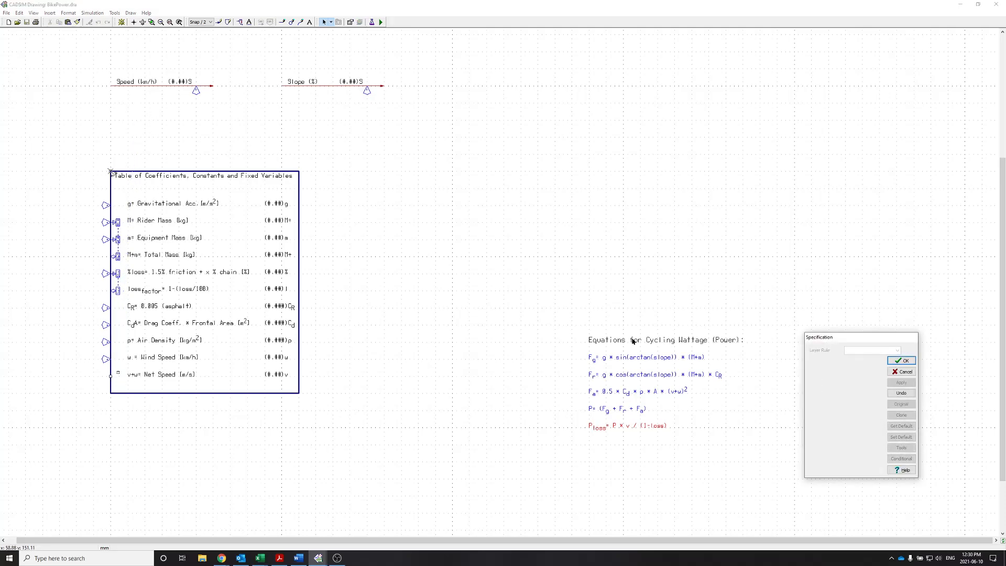
click(901, 361)
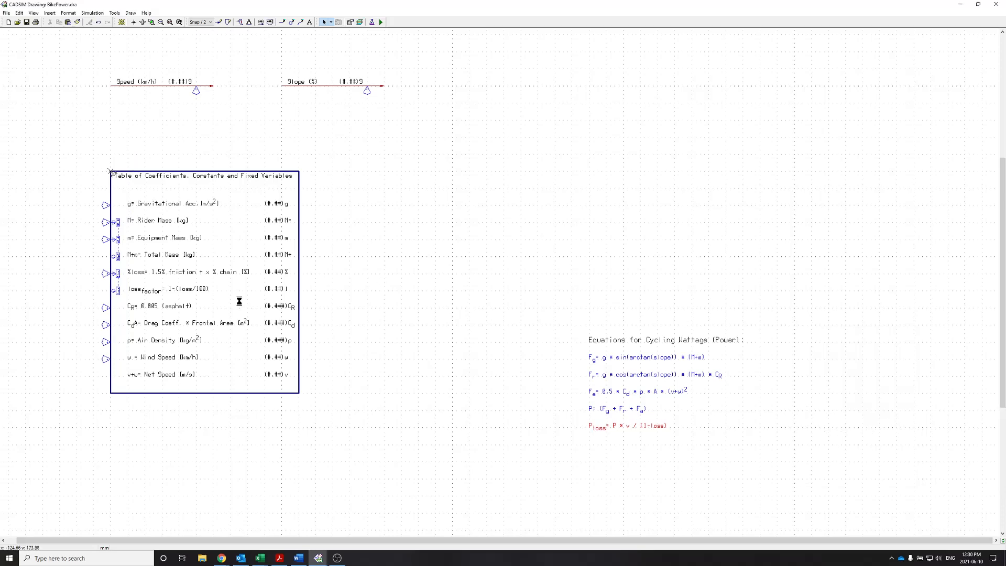
Step: Examine the linear equation behind the M+m Total Mass specification in the table
key(Down)
key(Left)
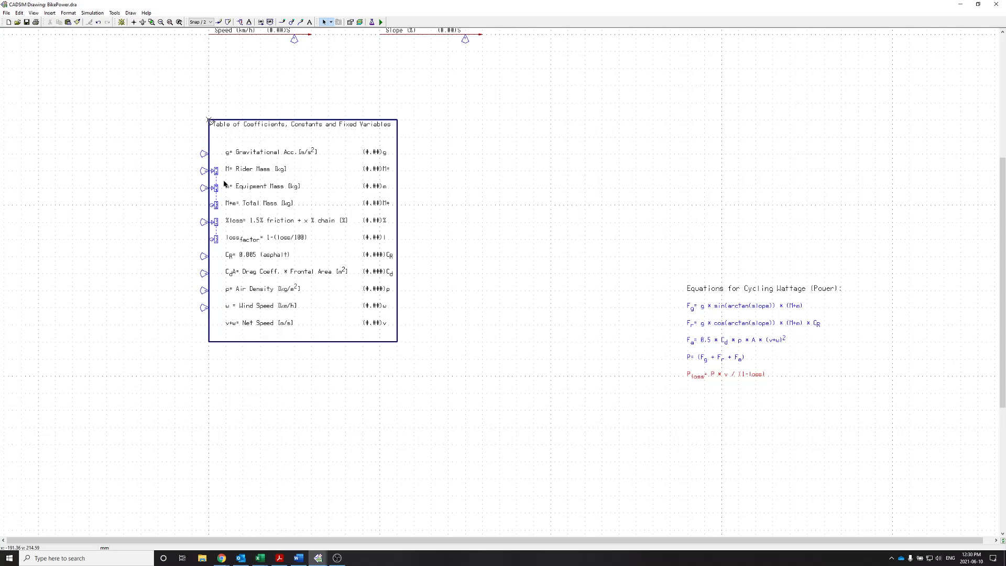
scroll(224, 198, up, 3)
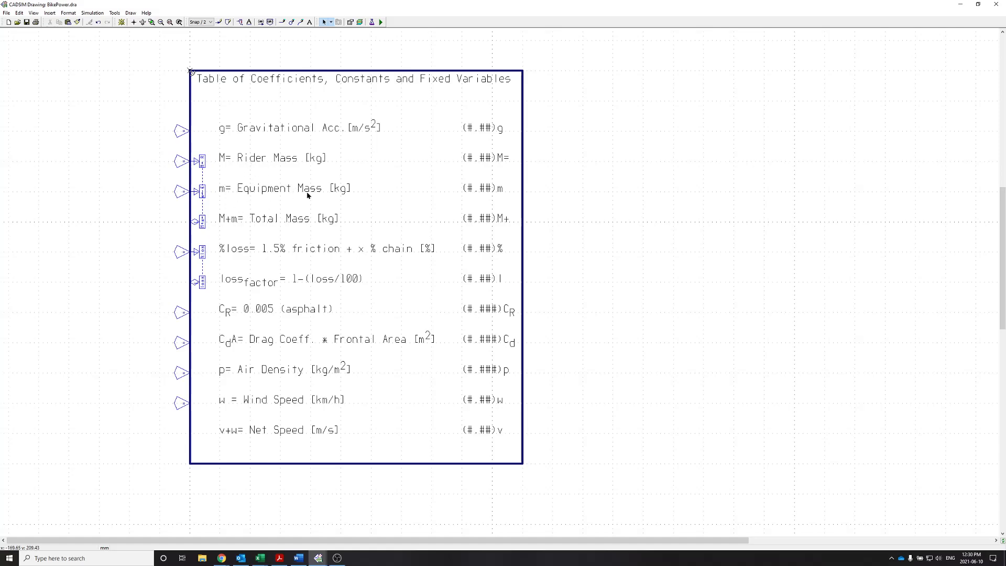
double_click(202, 221)
drag(834, 336, 363, 206)
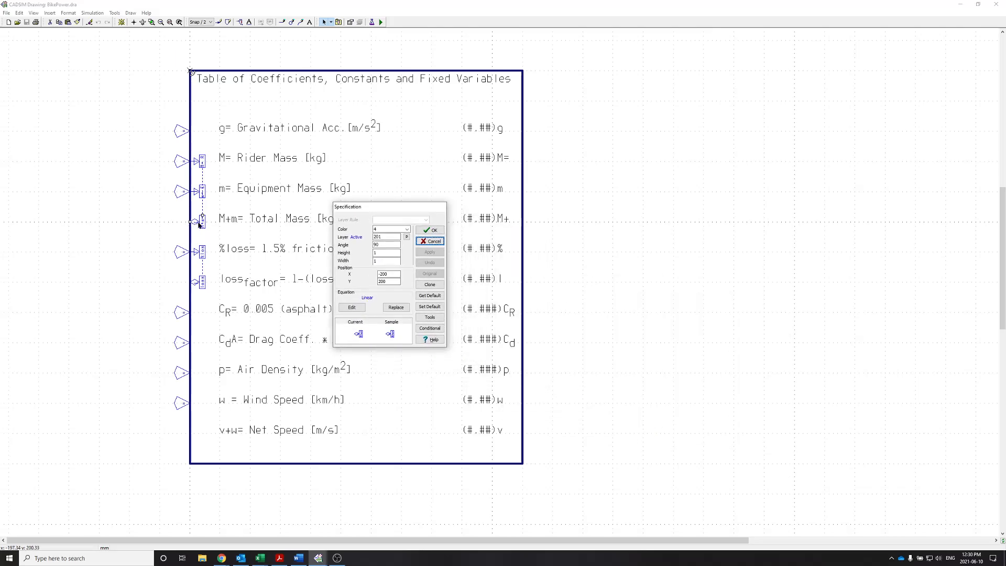
click(352, 308)
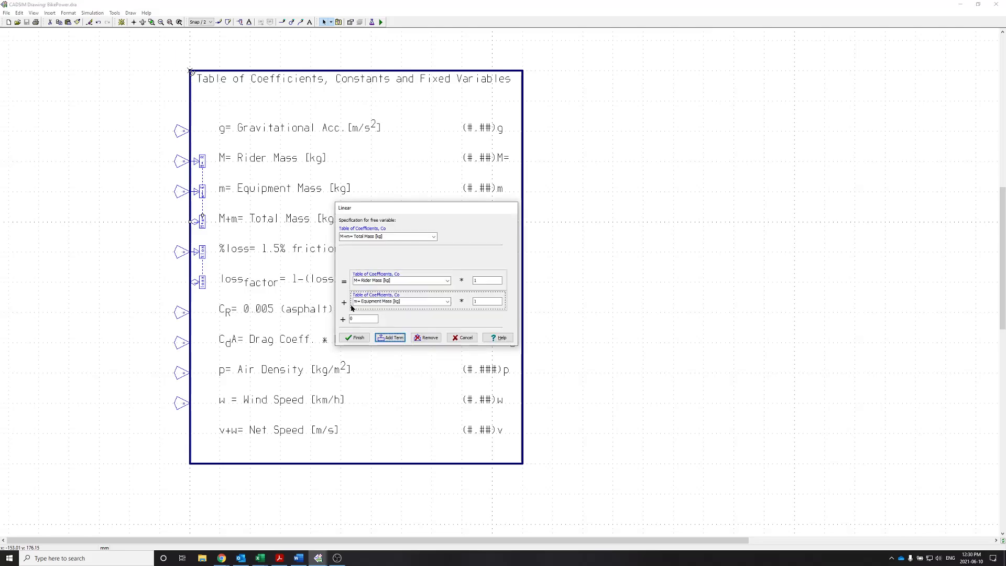
drag(401, 210, 419, 188)
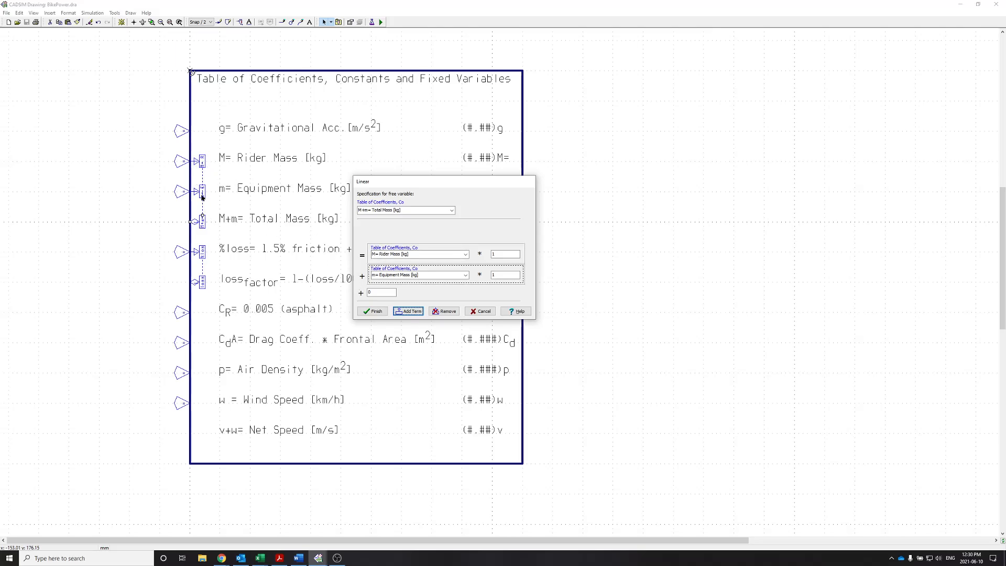
click(367, 310)
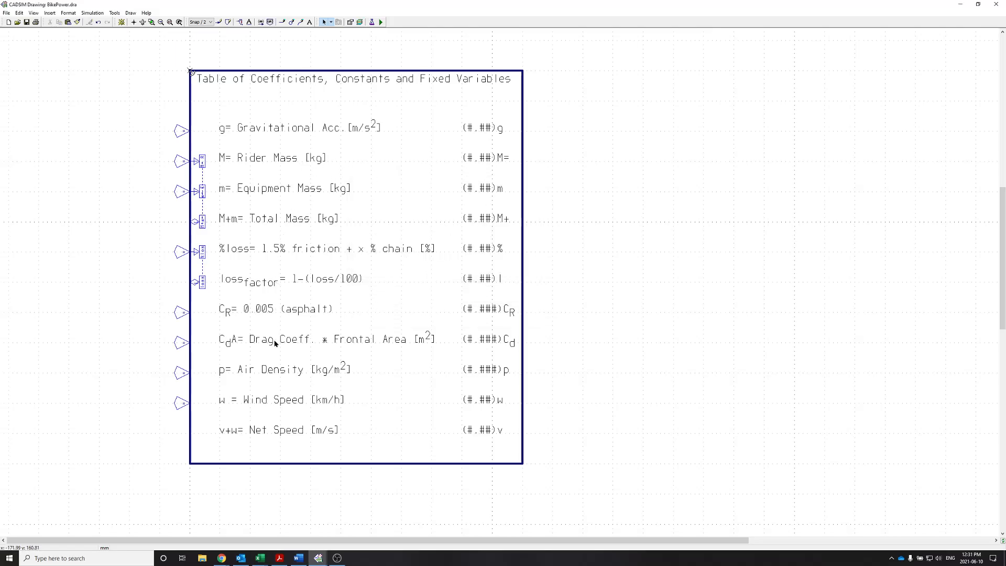
Step: Start the simulation build, saving the drawing, and place a linear equation specification for v+w Net Speed on the table edge beside its text
scroll(256, 411, down, 3)
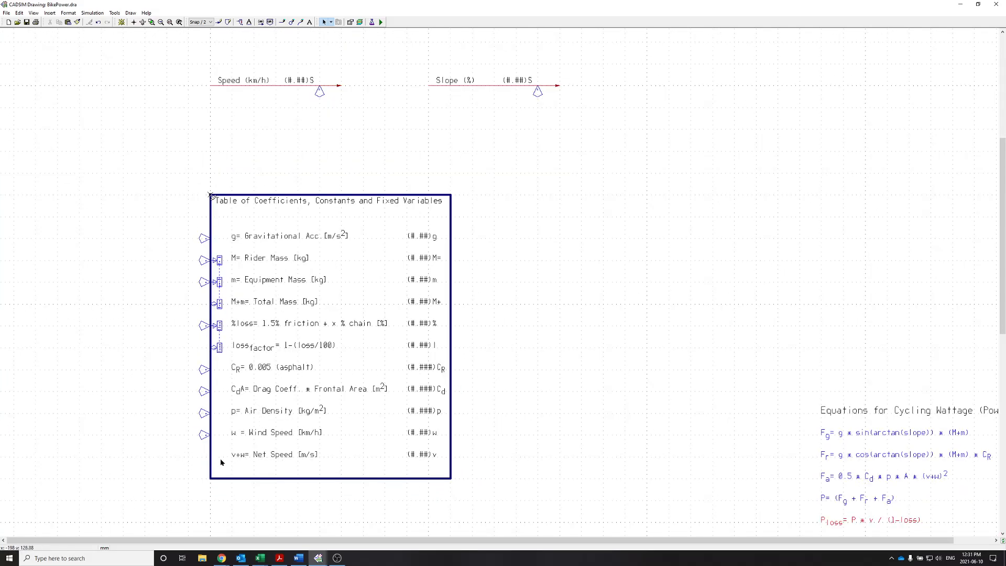
click(381, 22)
click(466, 288)
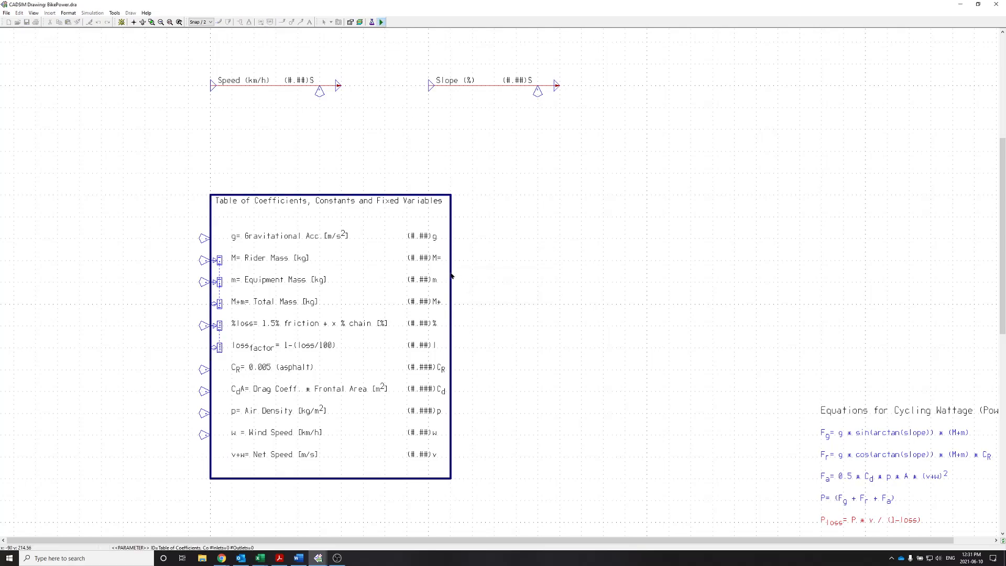
drag(388, 180, 513, 322)
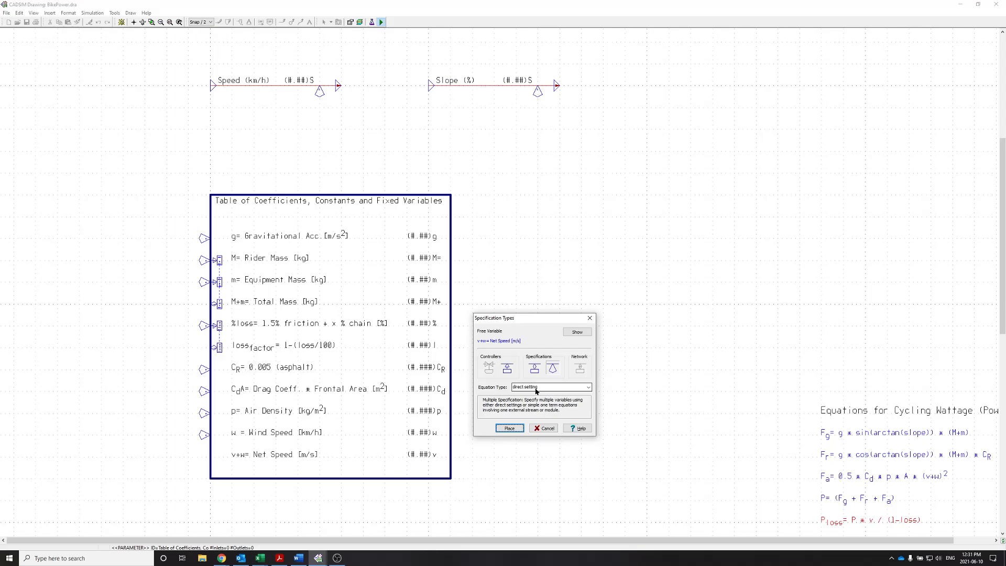
drag(542, 326, 542, 264)
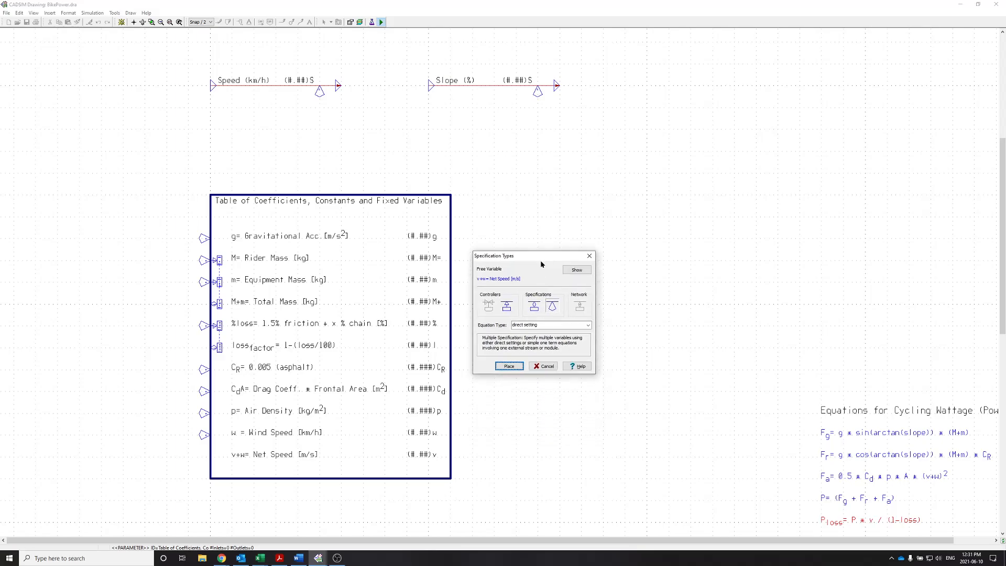
click(534, 324)
click(529, 365)
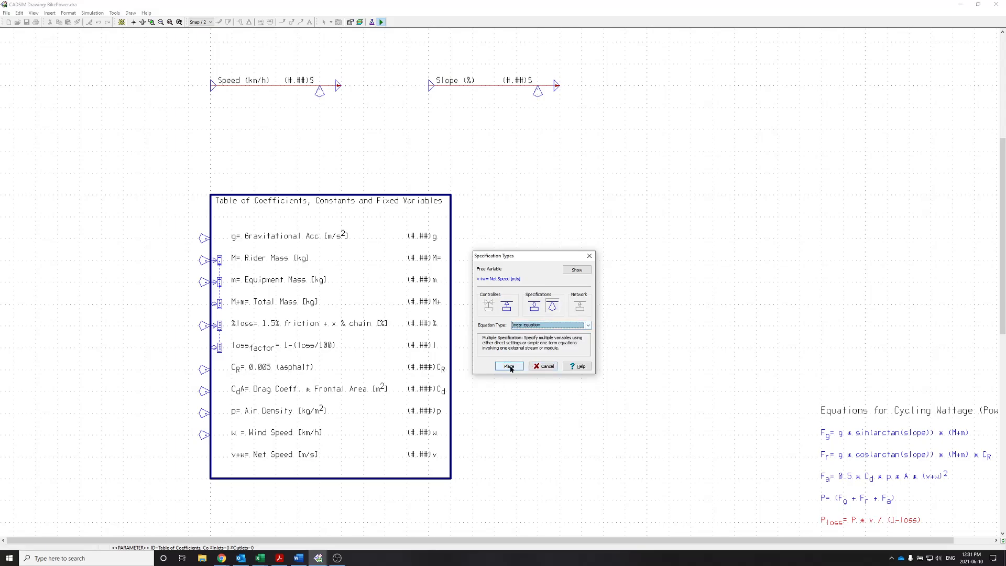
click(509, 366)
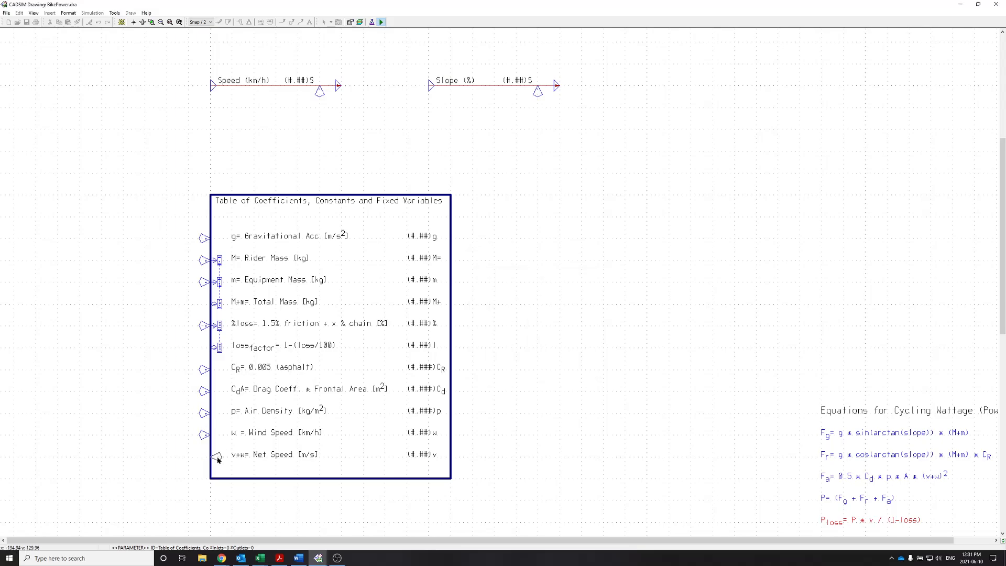
click(217, 457)
click(486, 344)
click(220, 436)
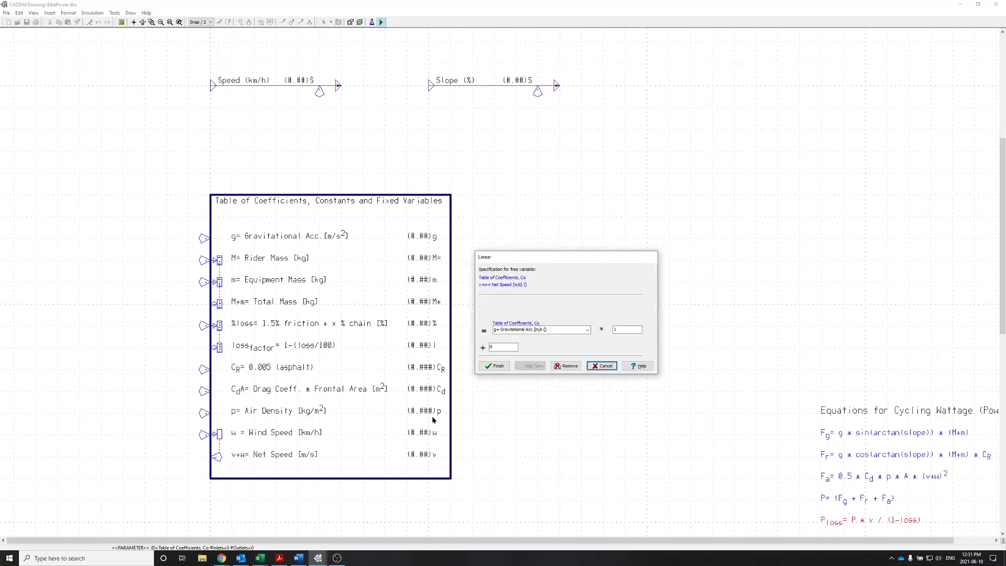
drag(520, 262, 516, 260)
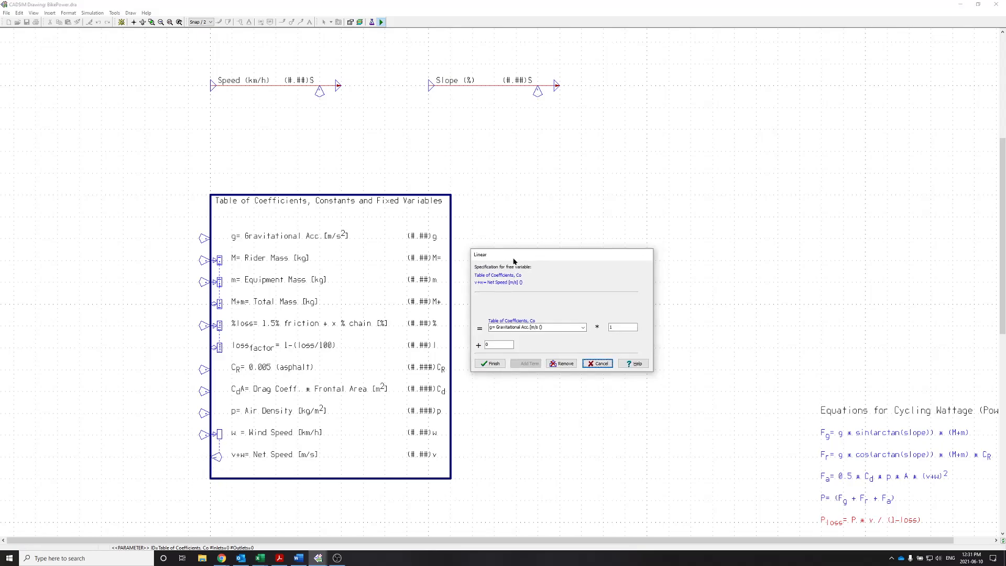
click(572, 327)
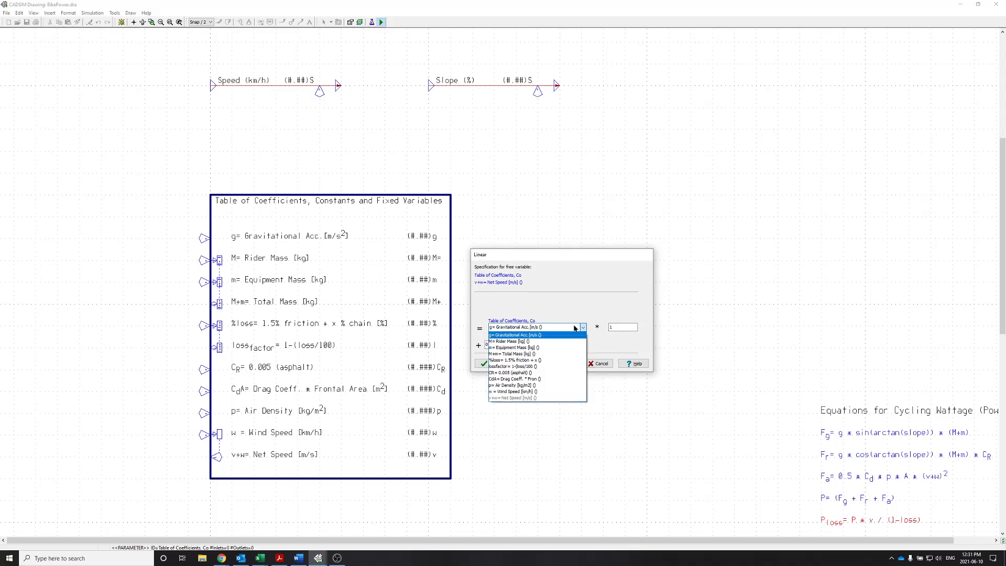
click(515, 392)
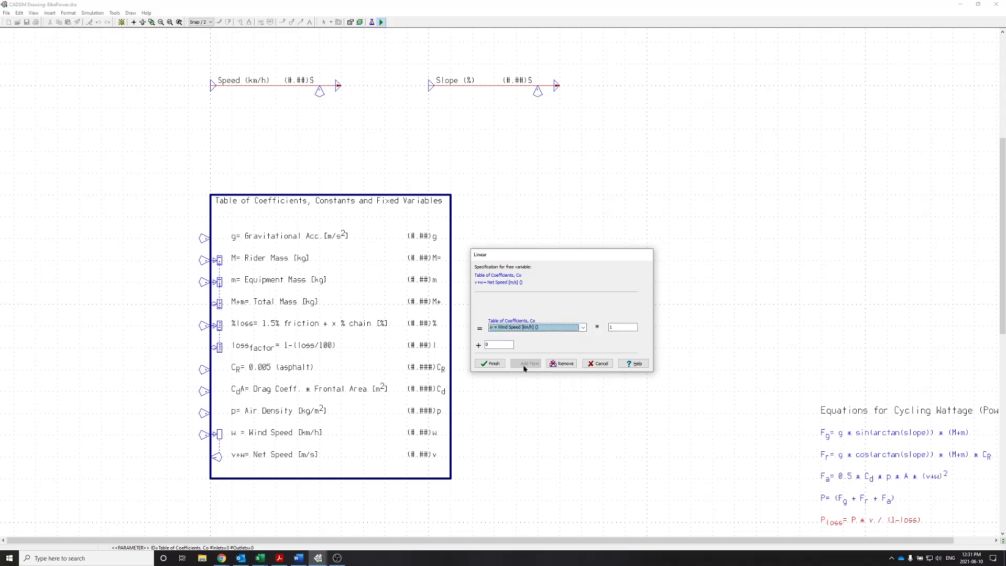
click(561, 366)
Step: Rechoose the v+w Net Speed specification as a local specification with a linear equation and place it beside its text
click(561, 341)
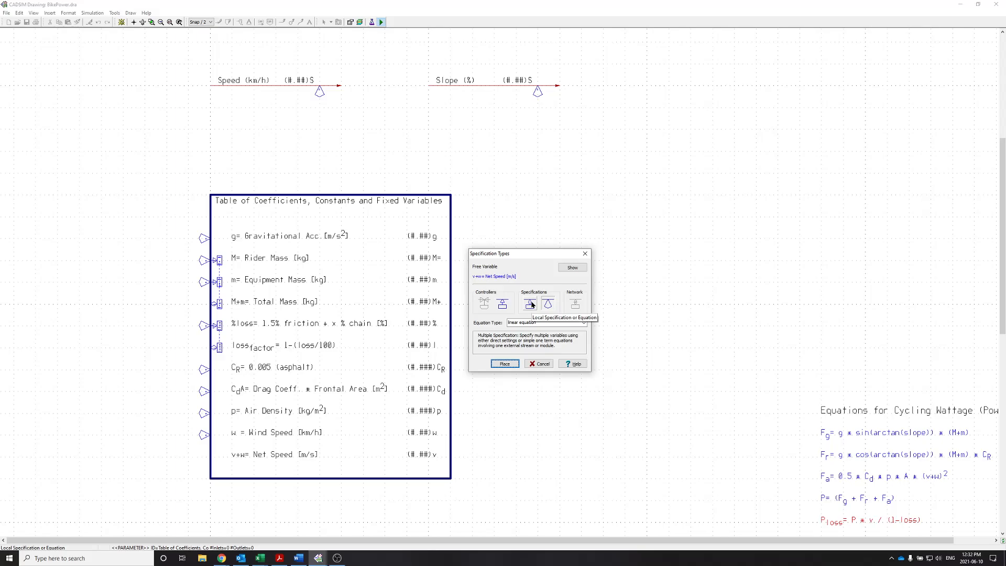
click(530, 304)
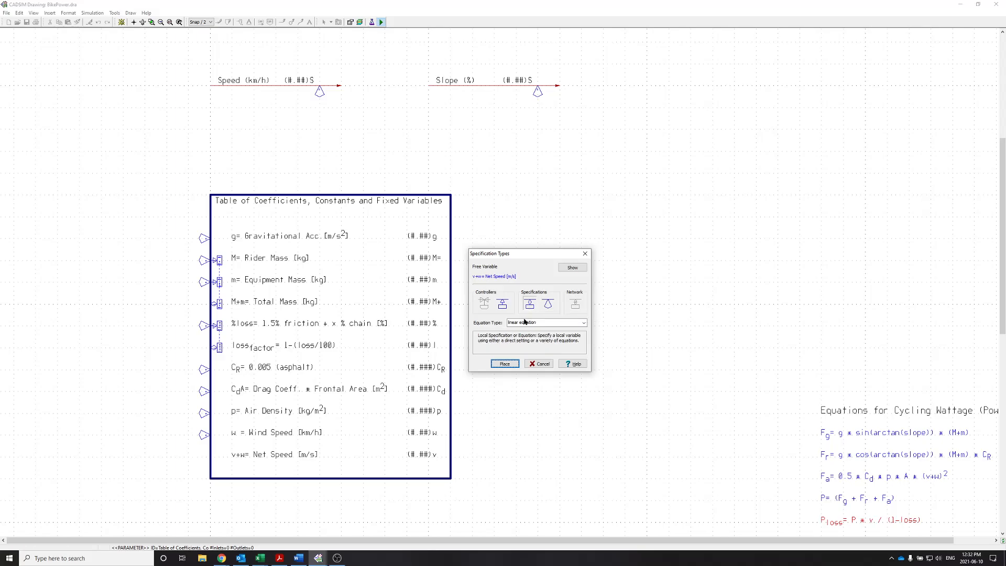
click(511, 364)
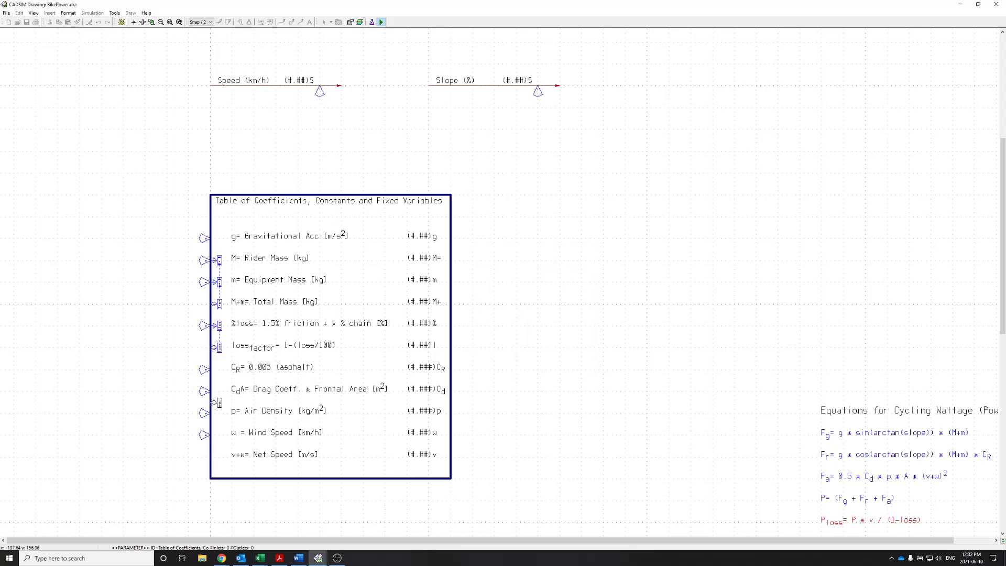
click(219, 457)
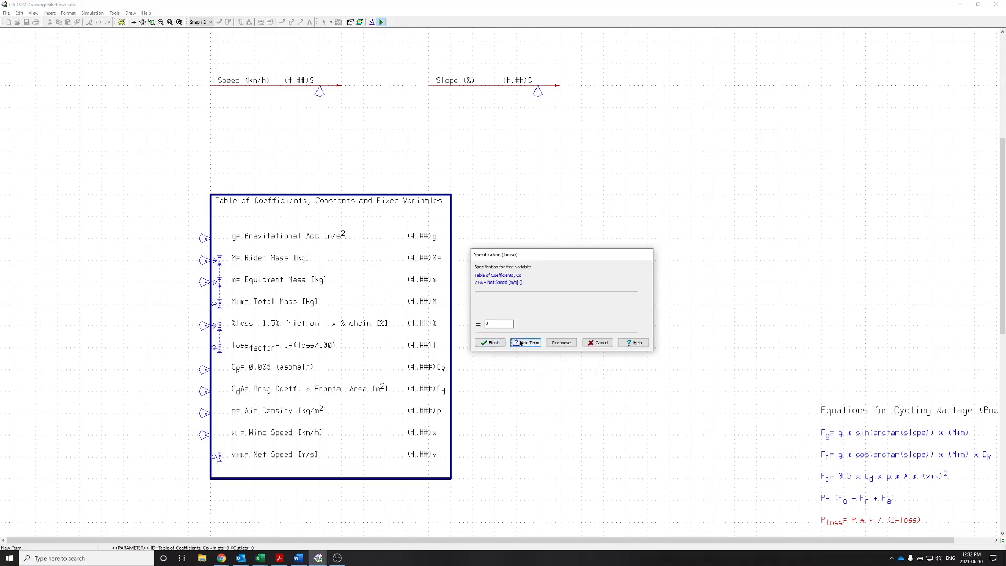
Step: Add a w = Wind Speed term to the Net Speed equation, placing its connection beside the Wind Speed text
key(Return)
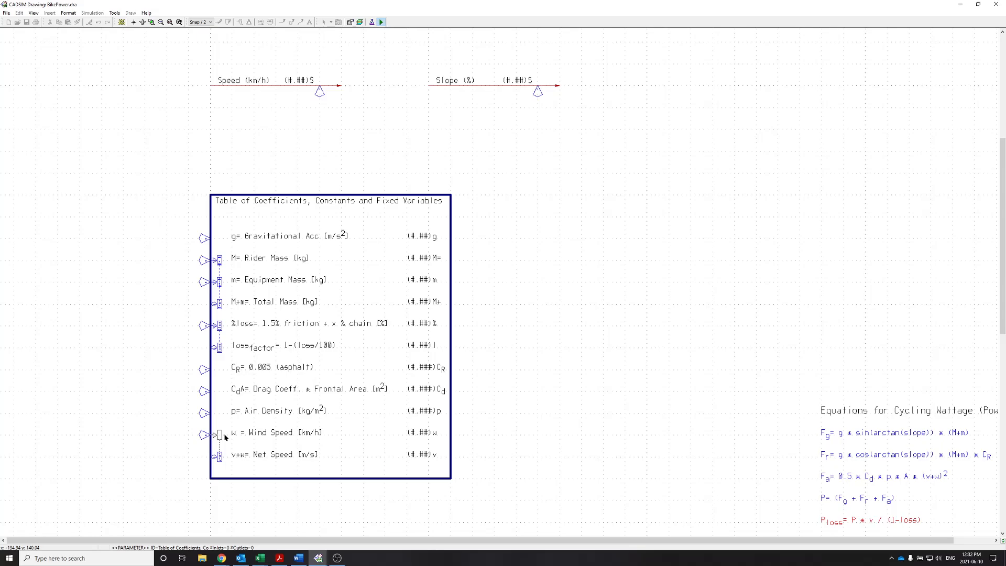
click(224, 437)
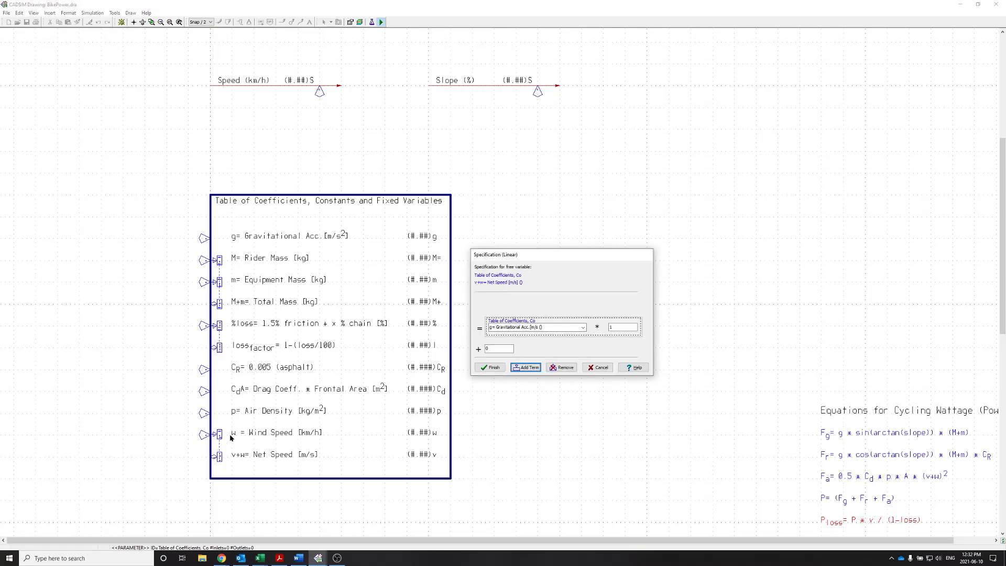
click(549, 328)
click(518, 386)
Step: Add a second term to the Net Speed equation that takes the SIGNAL of the Speed (km/h) line, connected just below that line
click(525, 369)
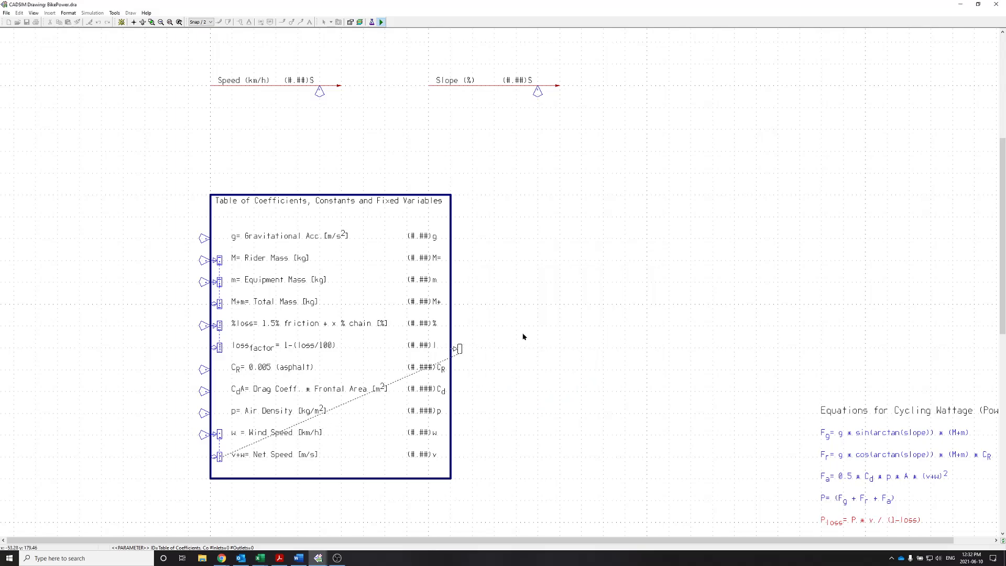
click(229, 455)
click(222, 90)
click(253, 96)
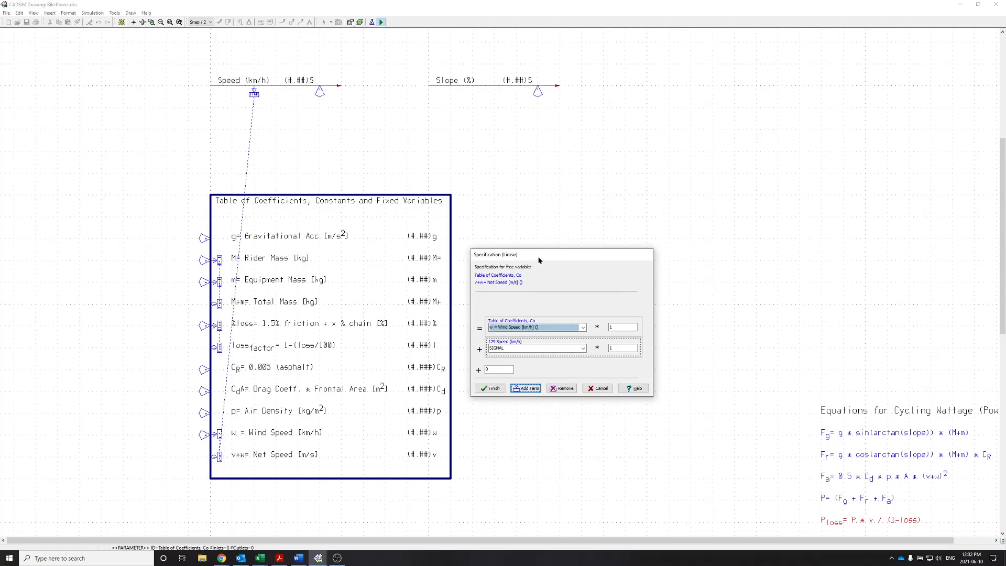
Step: Set the coefficients of both the Wind Speed and Speed terms to 0.2777777 and finish the Net Speed specification
drag(538, 261, 540, 240)
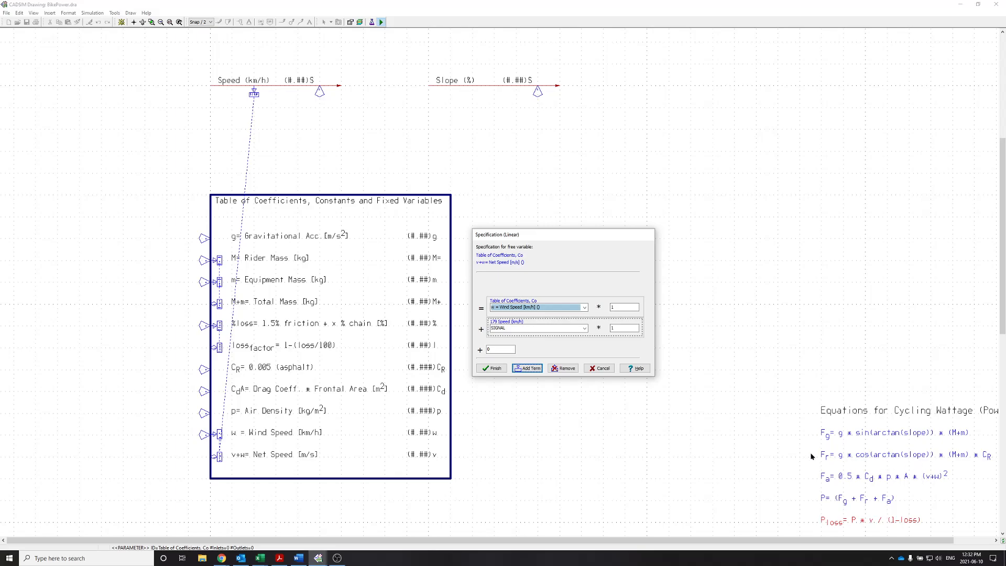
double_click(617, 307)
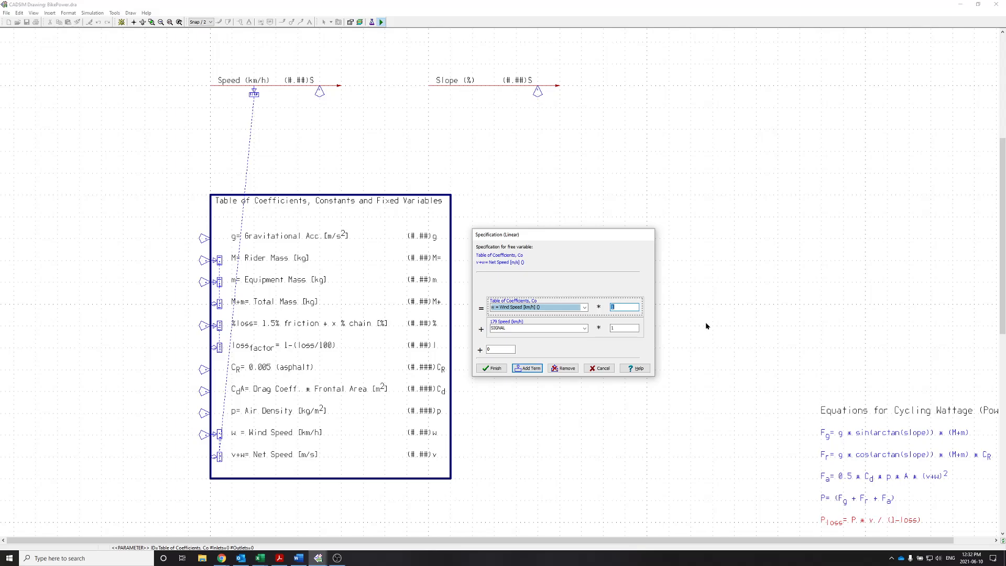
text(0.2777777)
click(624, 327)
text(0.)
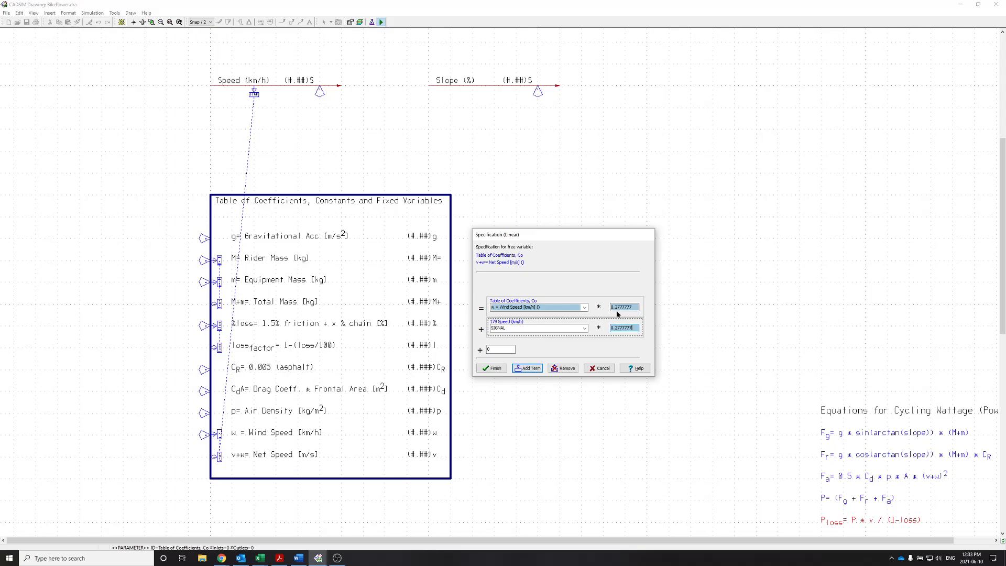
click(491, 367)
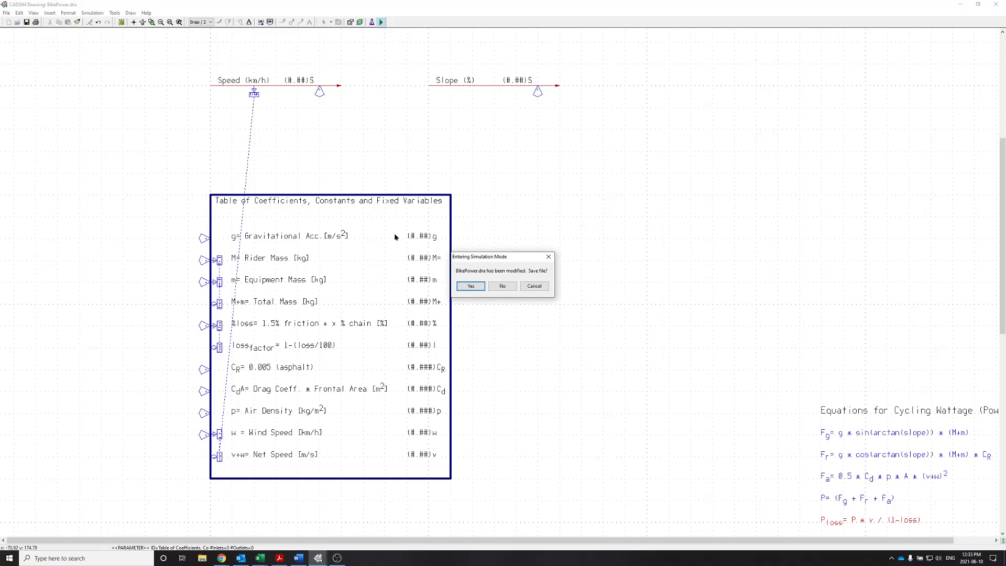
Step: Enter simulation mode, saving the modified drawing, and run the simulation
click(470, 285)
click(121, 22)
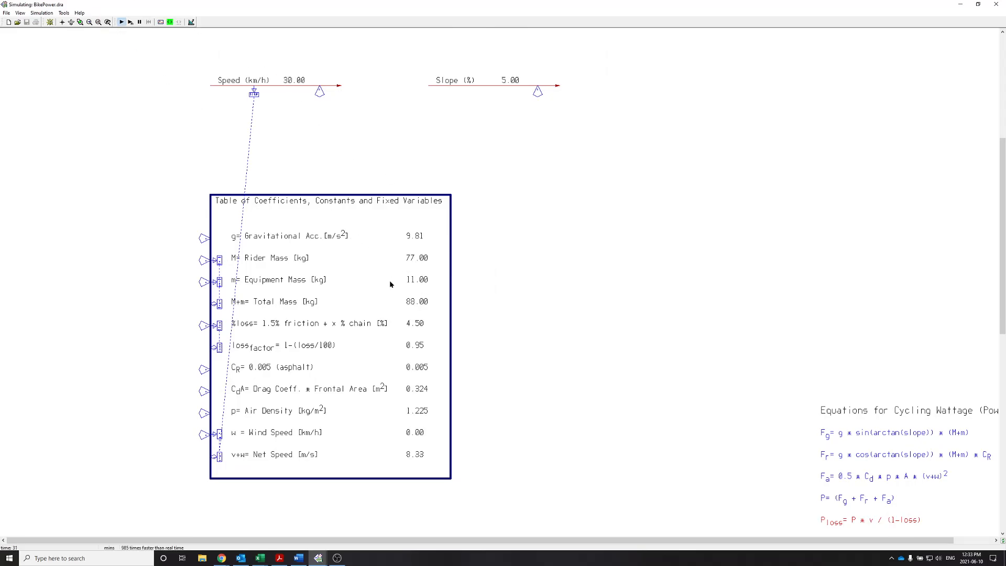
scroll(382, 262, down, 1)
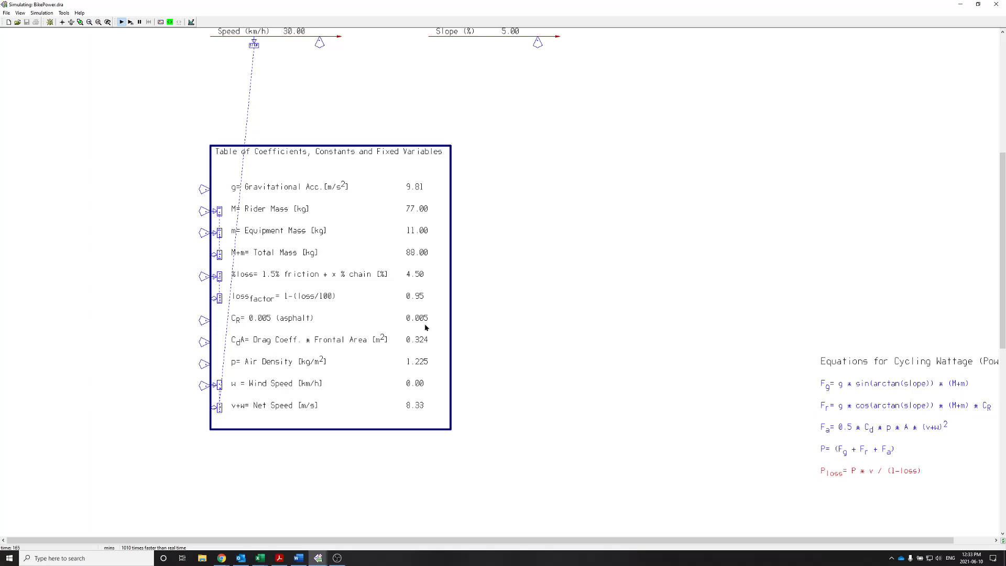
Step: Try a %loss constant of 5 in the running simulation and set it back to 4.5
double_click(204, 276)
double_click(304, 72)
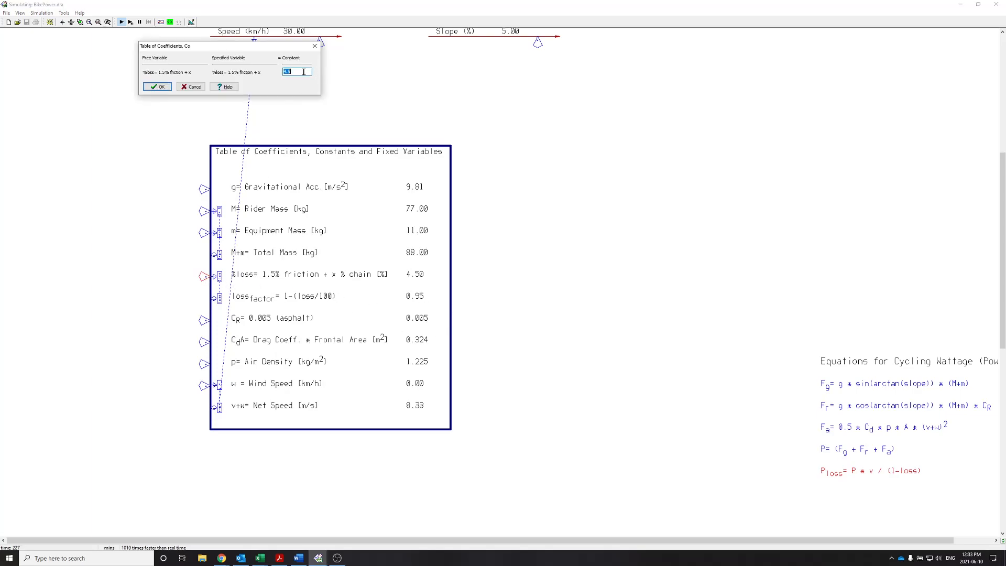
text(5)
text(4)
key(Return)
click(157, 87)
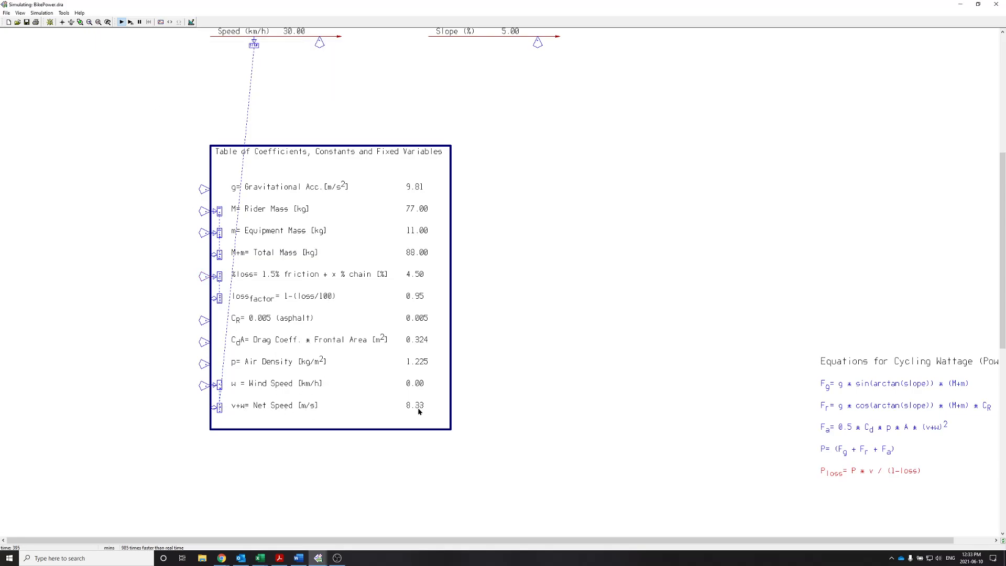
Step: Try a Wind Speed constant of -2 km/h in the running simulation and set it back to 0
double_click(199, 388)
double_click(305, 75)
text(-2)
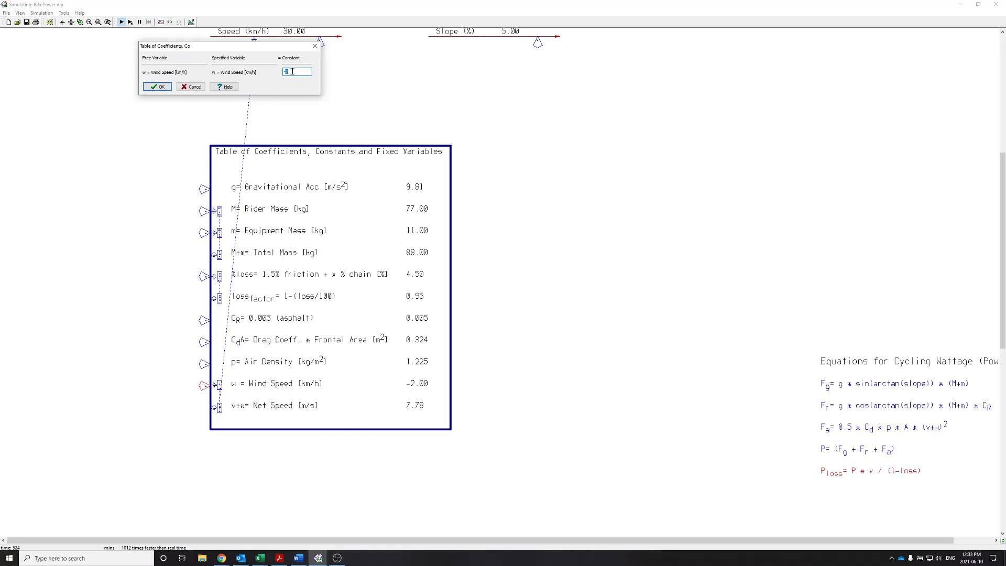
text(0)
click(146, 86)
Step: Examine the simulated coefficients table together with the Equations for Cycling Wattage
scroll(580, 346, up, 3)
scroll(579, 335, down, 2)
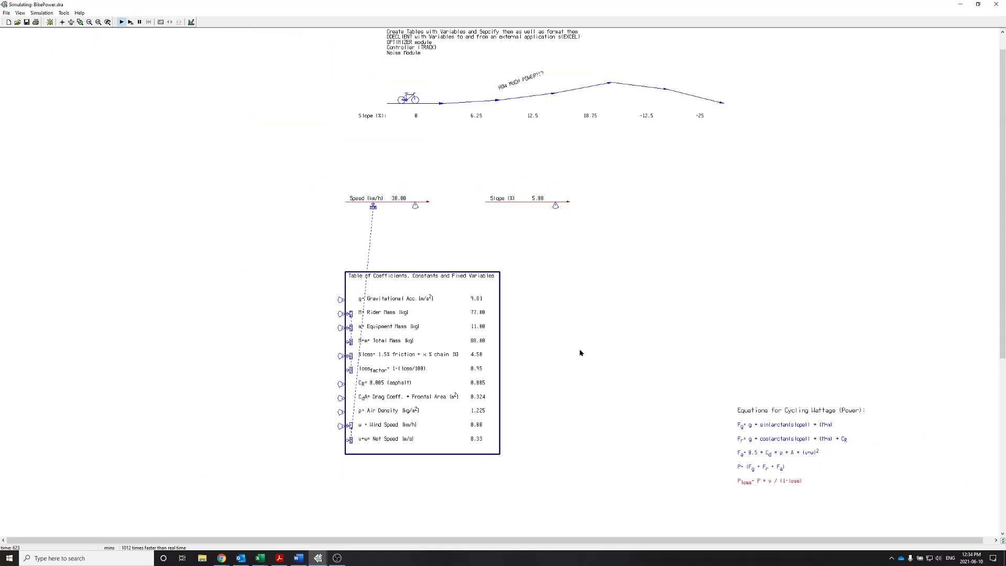
key(Right)
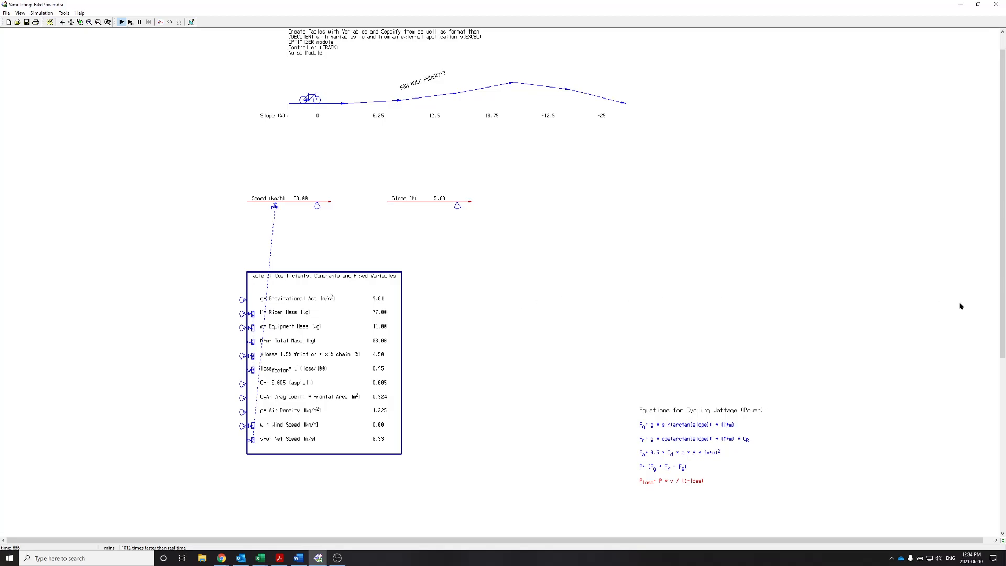
scroll(407, 438, up, 2)
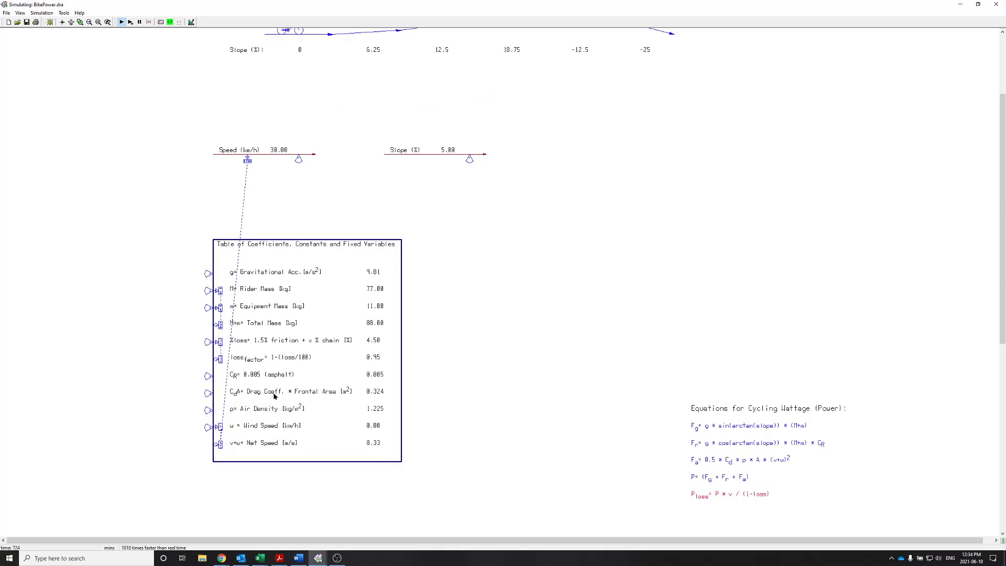
drag(1003, 272, 1002, 248)
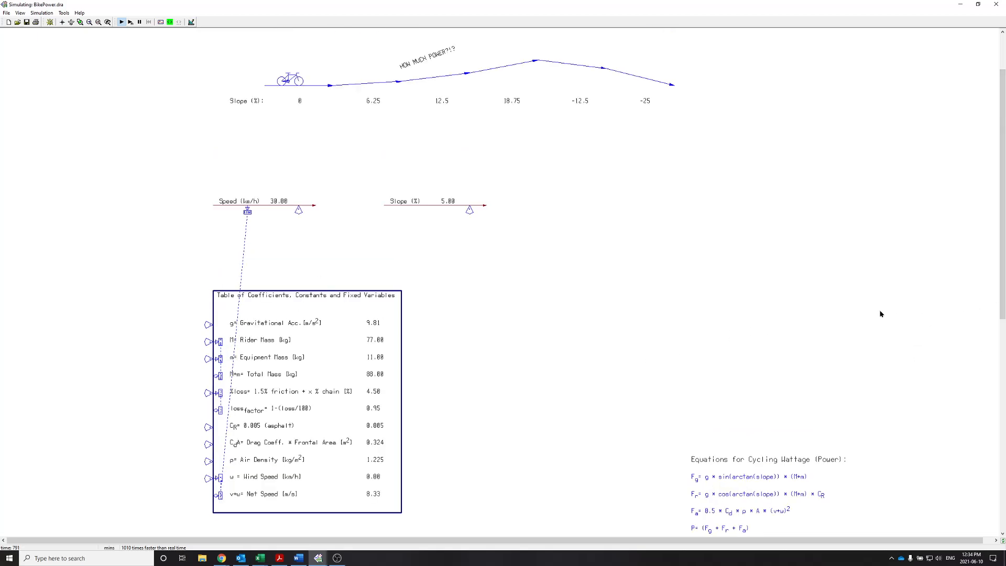
scroll(541, 333, down, 1)
scroll(511, 316, right, 2)
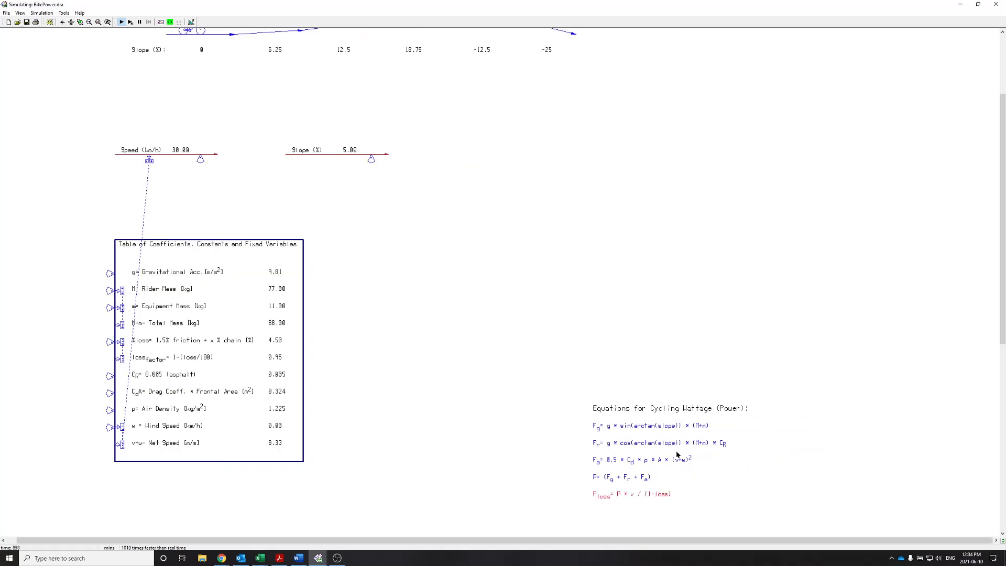
Step: Return to drawing mode and draw a horizontal signal line about 40 mm long beside the table, level with the Gravitational Acc. row
click(192, 22)
click(467, 335)
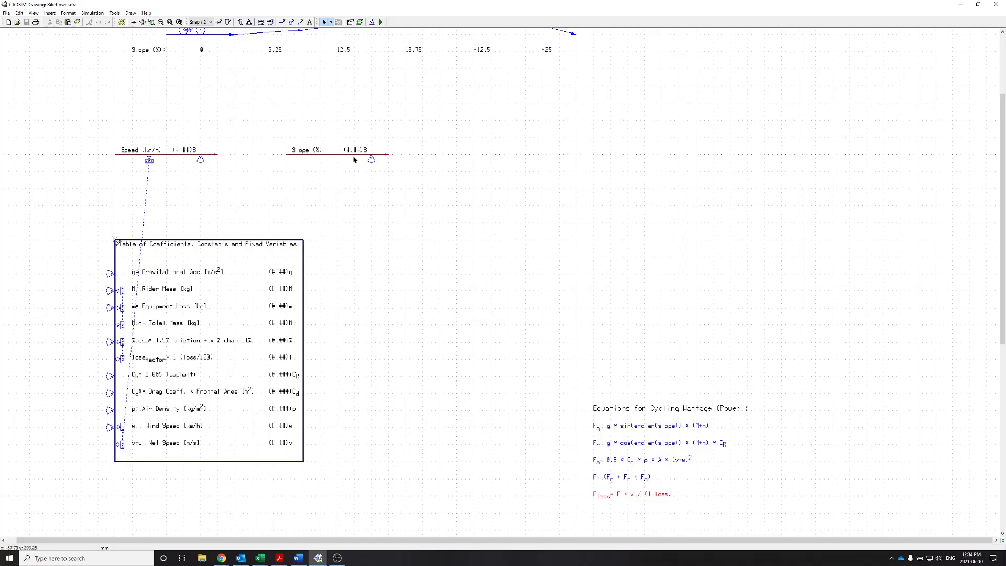
click(220, 22)
click(304, 241)
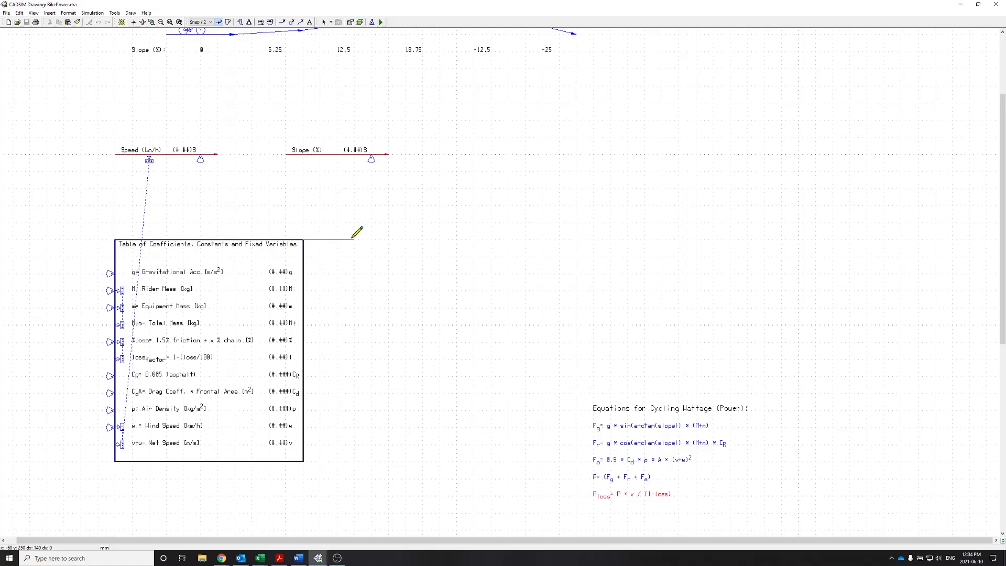
click(388, 273)
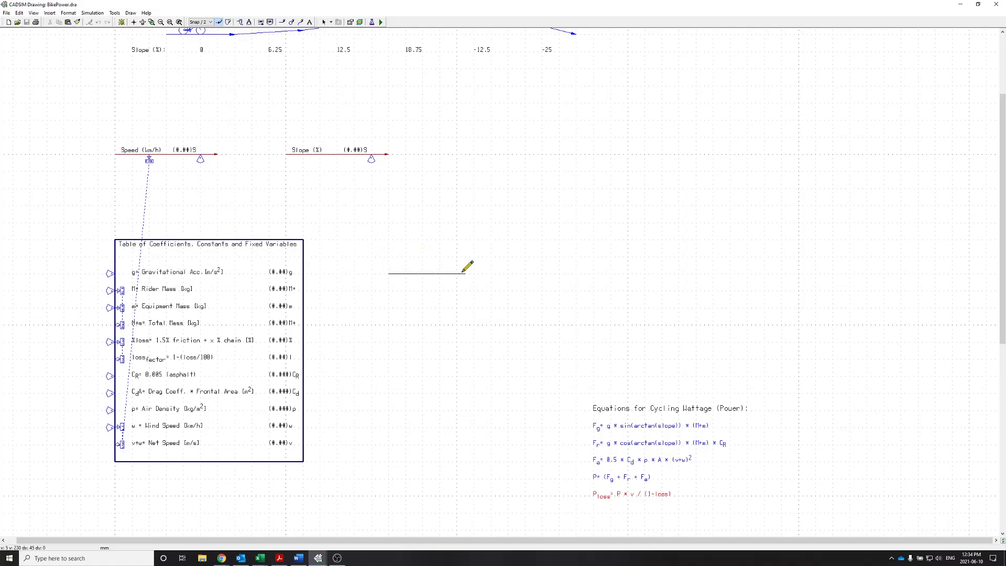
click(456, 274)
Step: Draw three more parallel signal lines about 40 mm long below the first, spaced about 20 mm apart, and delete these three
right_click(388, 308)
click(456, 307)
right_click(388, 341)
click(457, 341)
right_click(389, 376)
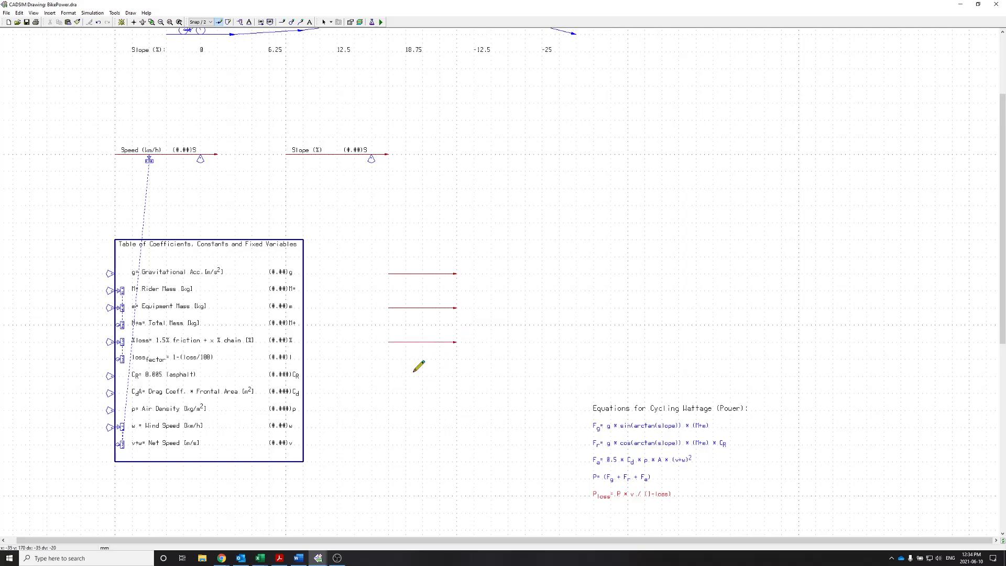
click(457, 376)
key(Escape)
drag(371, 289, 474, 397)
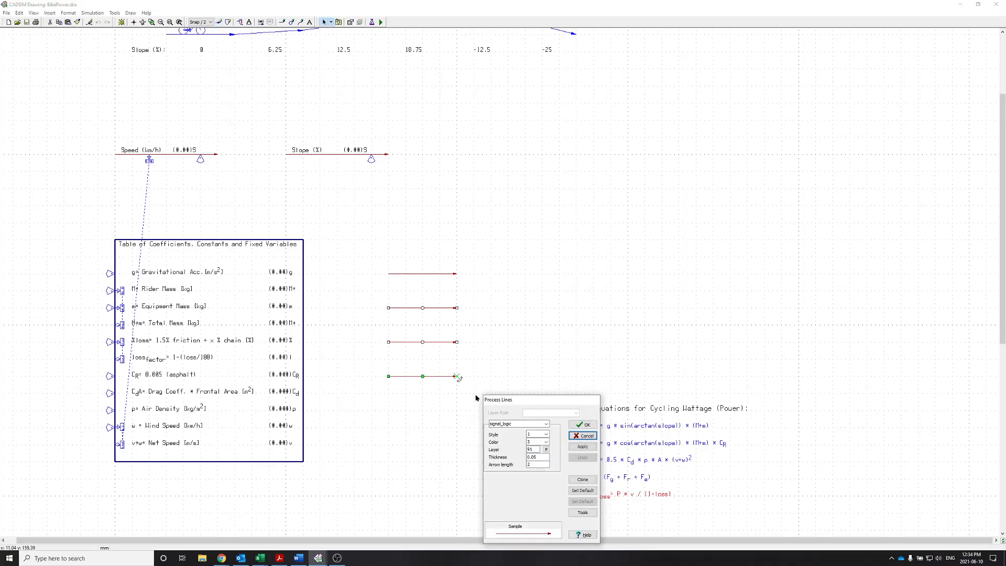
click(581, 424)
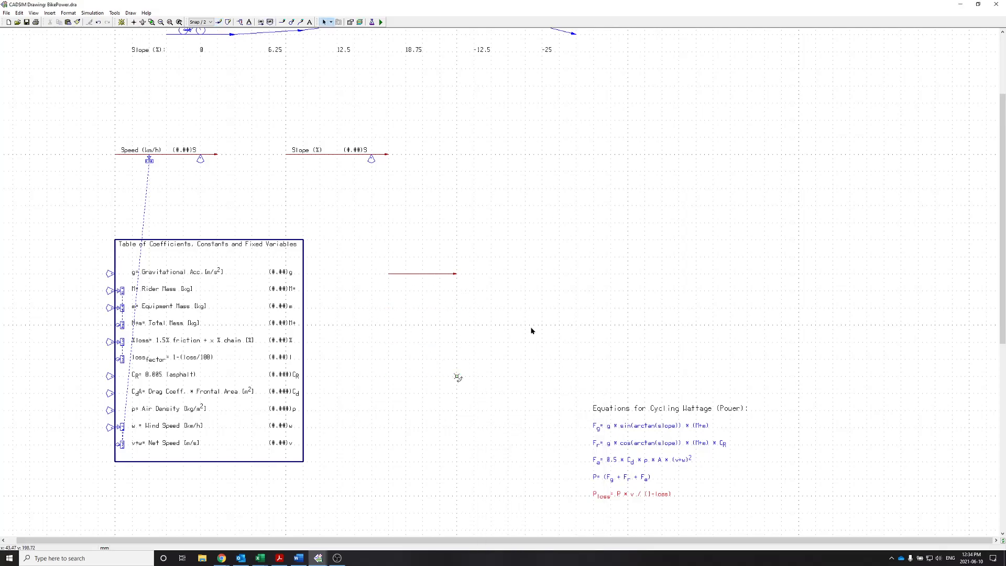
Step: Examine the Signal Math parts library, preview the Sin part, and leave without inserting anything
scroll(530, 330, up, 1)
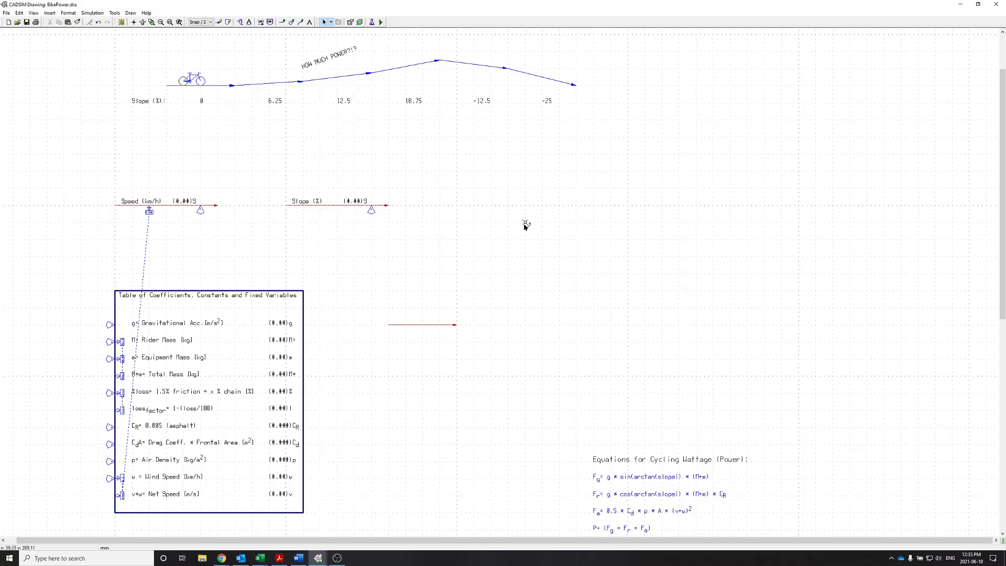
click(240, 22)
drag(828, 201, 638, 205)
click(642, 221)
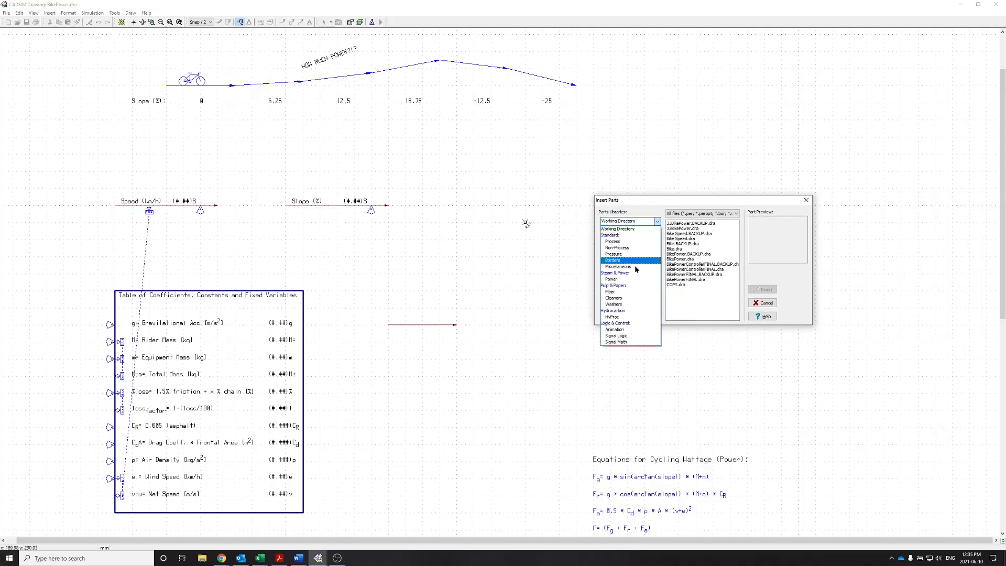
click(625, 341)
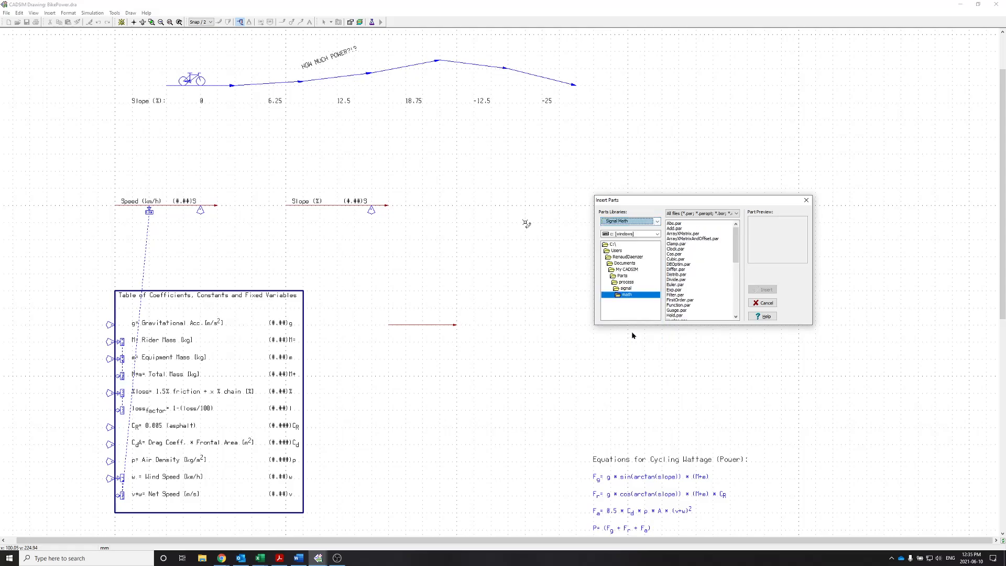
scroll(689, 264, down, 4)
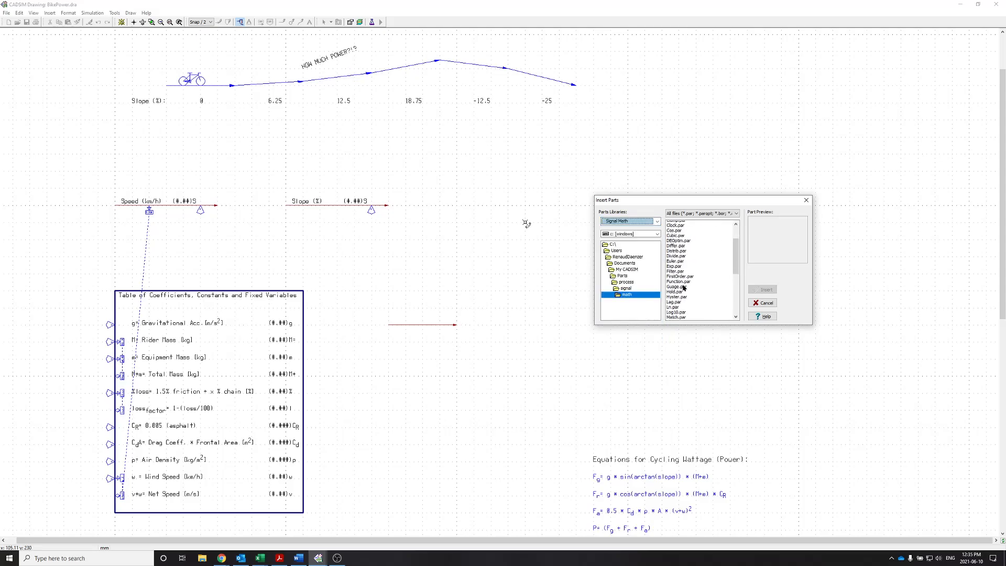
scroll(684, 257, up, 4)
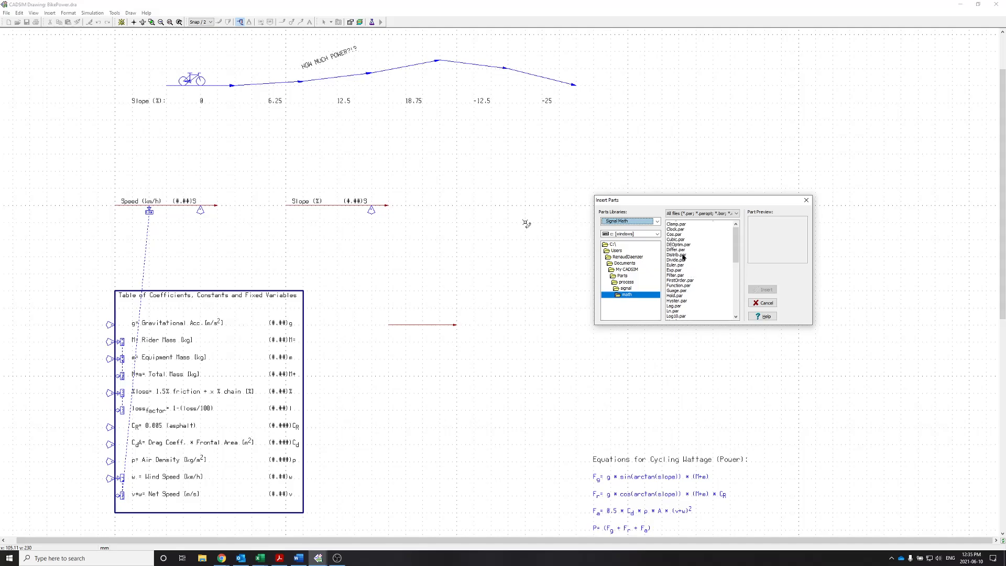
click(682, 254)
drag(735, 244, 736, 295)
click(677, 281)
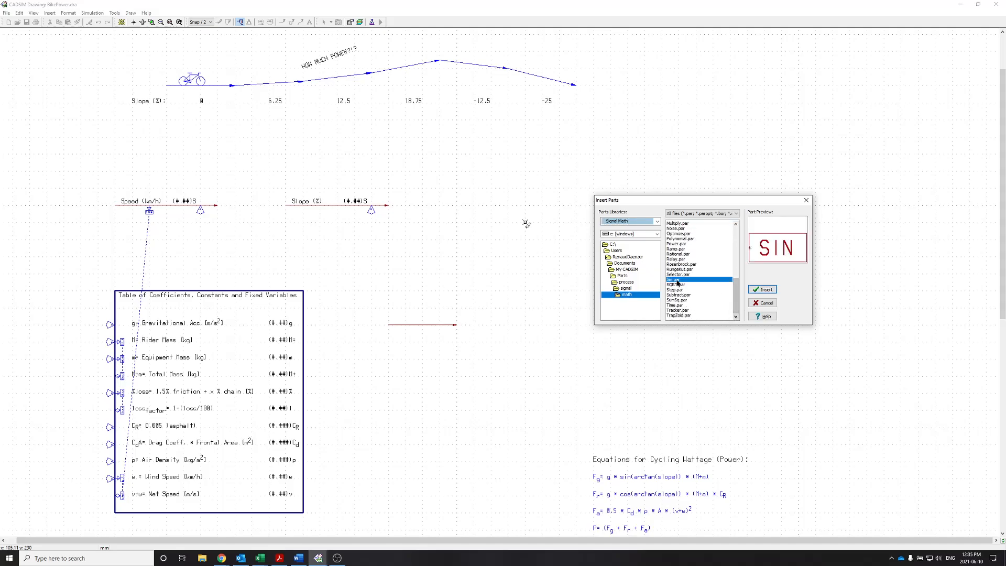
drag(730, 202, 729, 178)
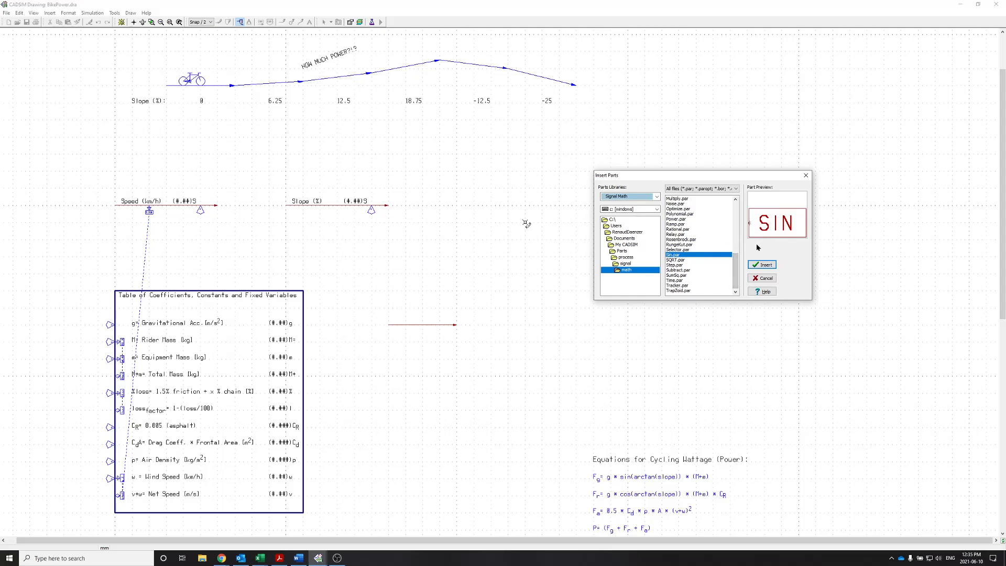
click(759, 279)
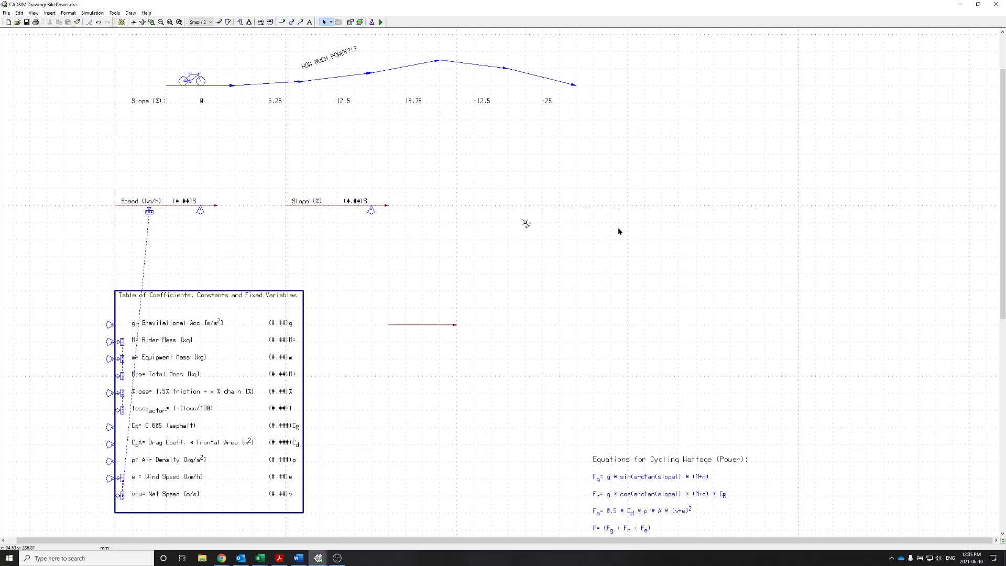
Step: View the text properties of the DDECLIENT line in the Learning Objectives and close them without changes
scroll(569, 227, up, 2)
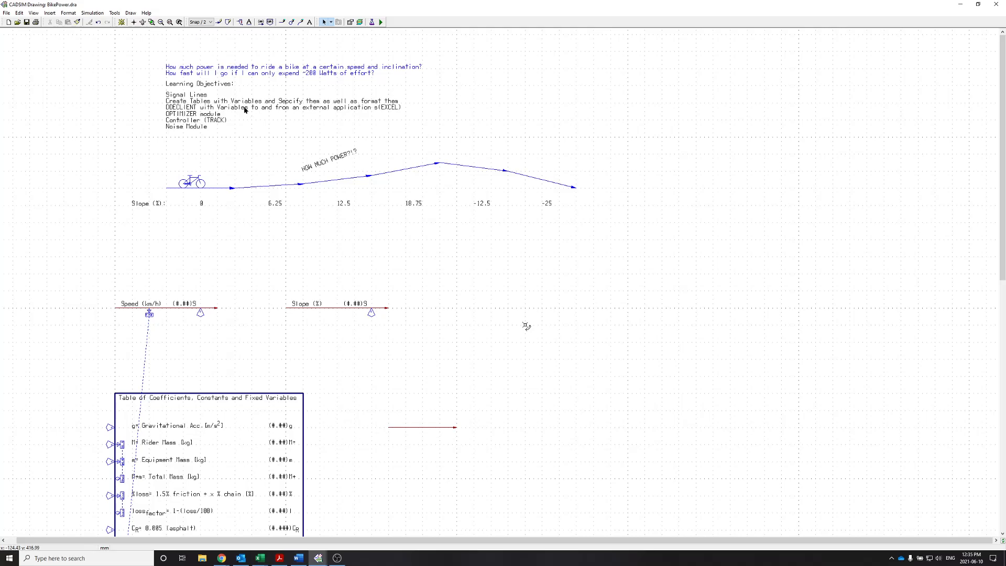
double_click(252, 111)
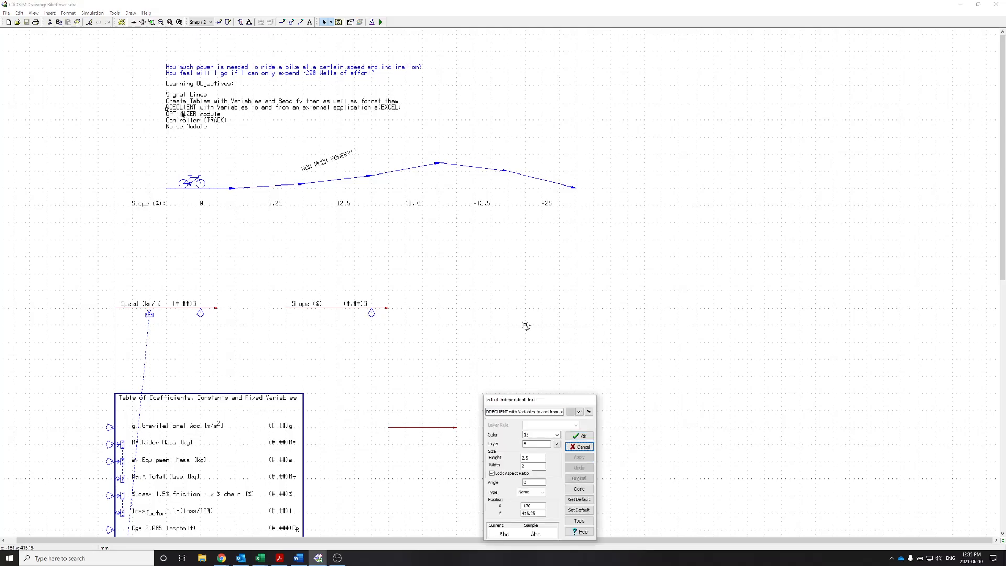
drag(539, 401, 439, 225)
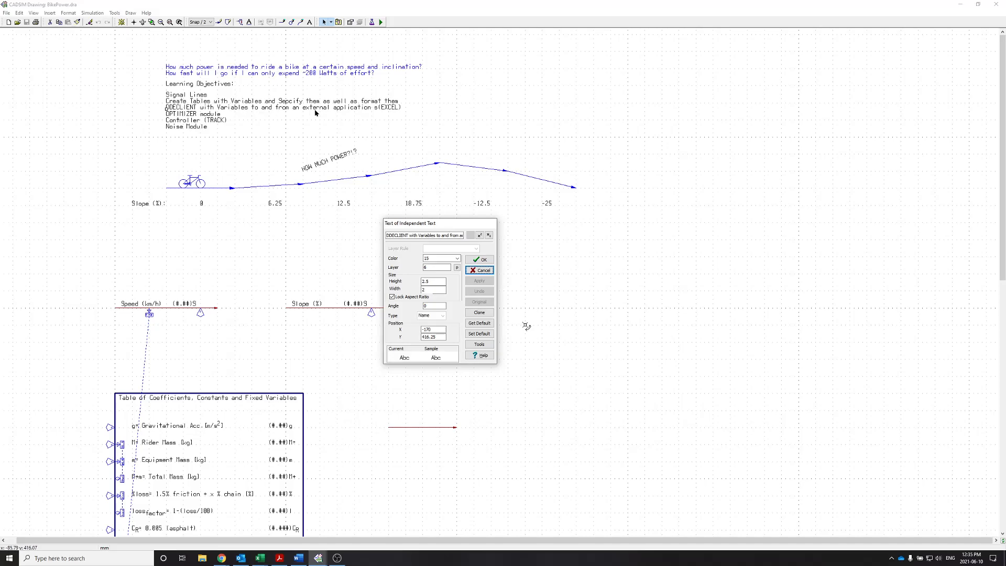
click(483, 270)
Step: Delete the horizontal signal line beside the coefficients table, level with the Gravitational Acc. row
scroll(534, 330, down, 4)
scroll(576, 293, up, 1)
scroll(608, 324, up, 1)
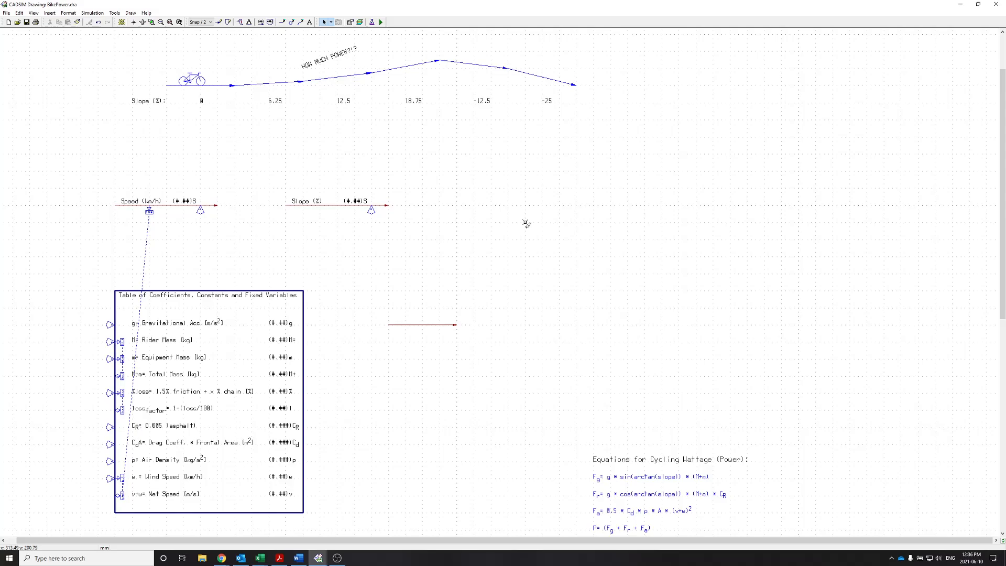
double_click(449, 323)
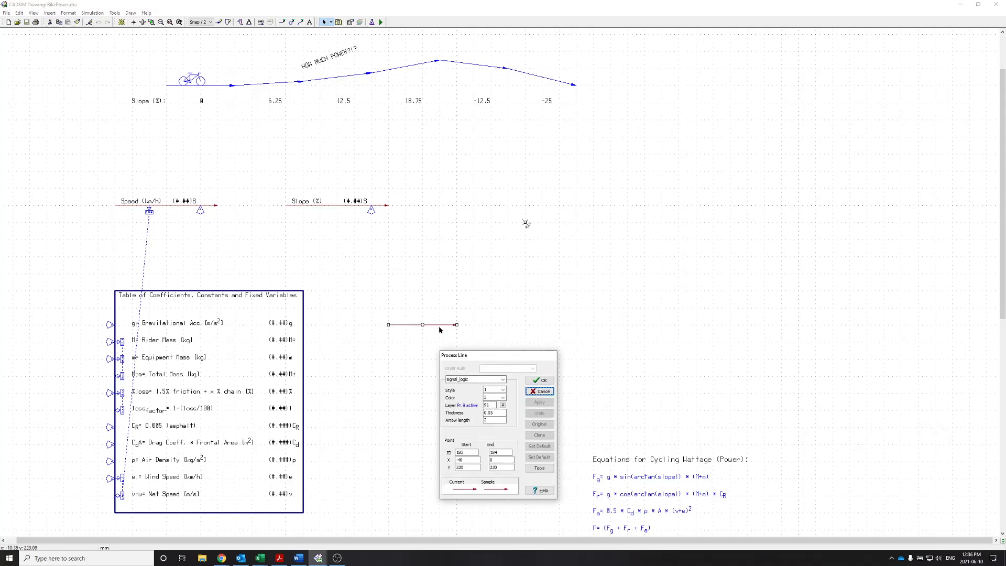
click(540, 380)
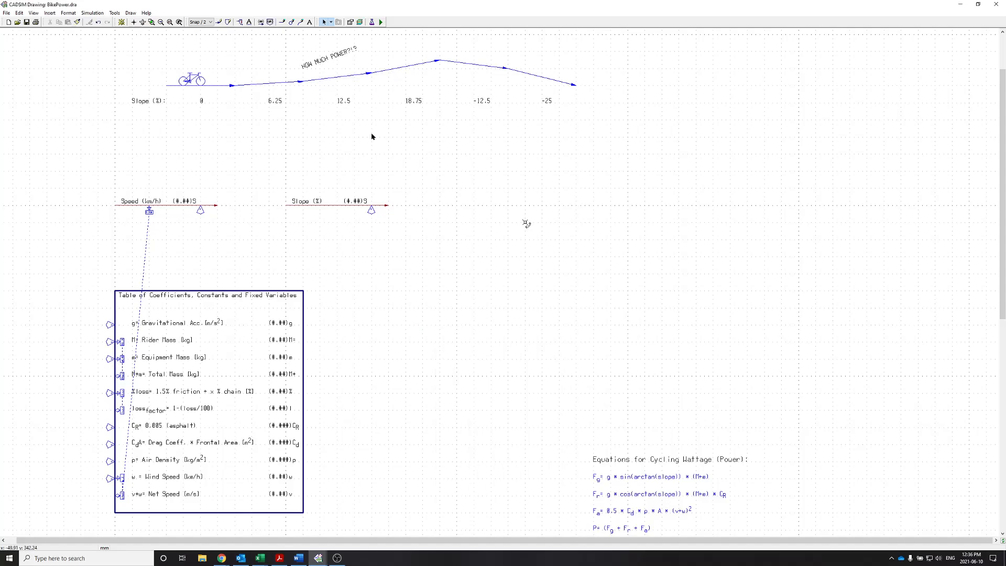
Step: Create a DDE data access block about 60 by 70 mm beside the Slope line and name it "Calculations in Excel"
click(51, 13)
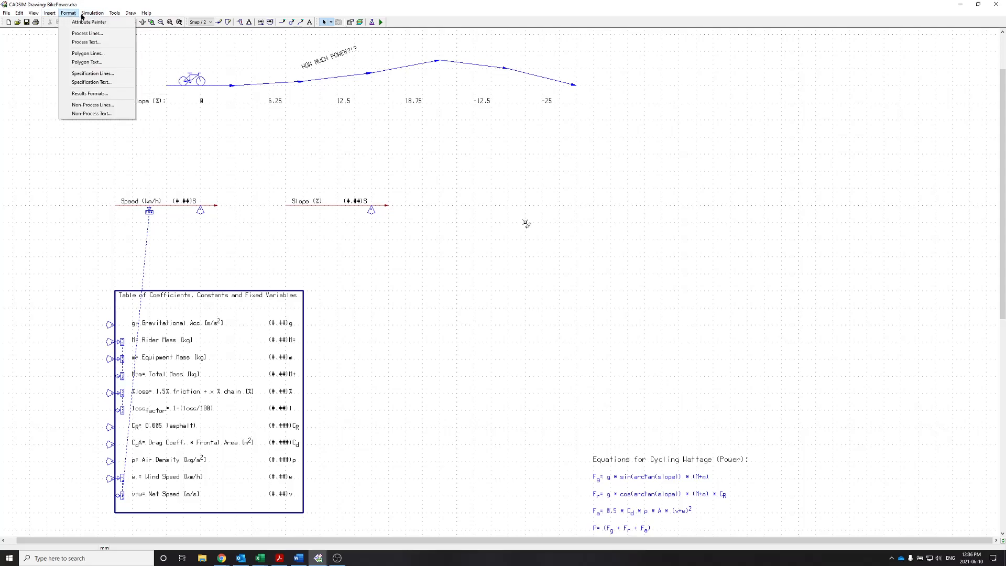
mouse_move(118, 14)
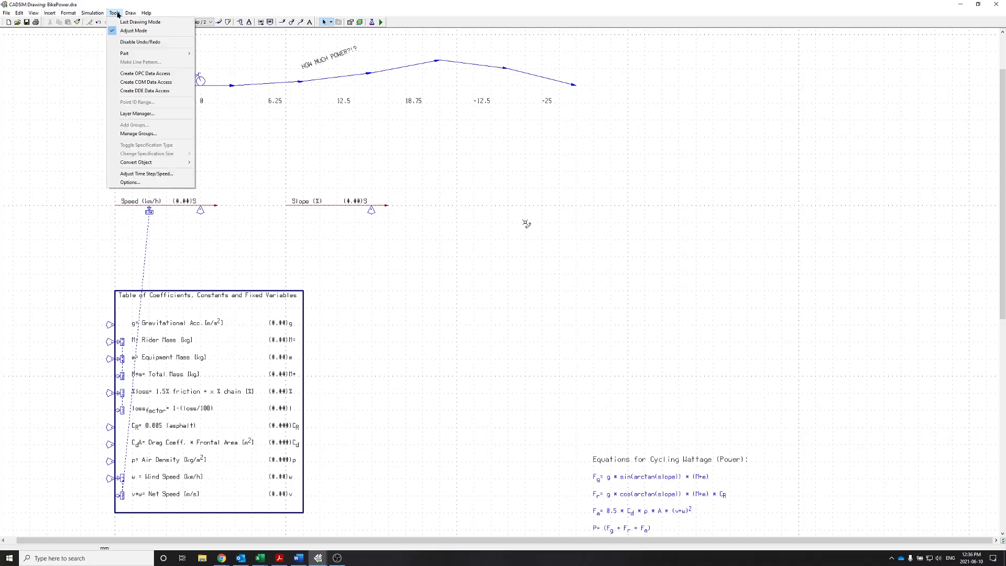
click(141, 90)
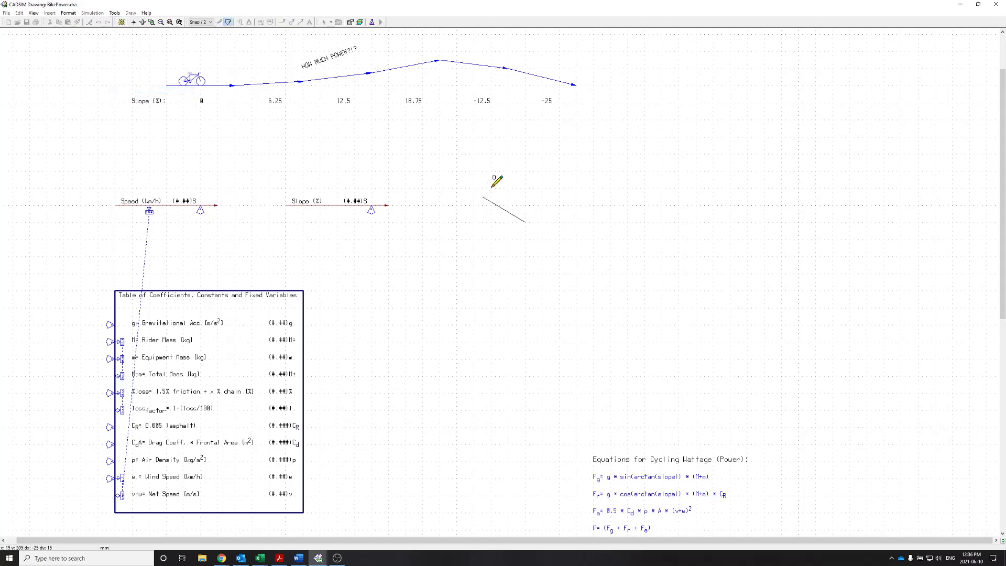
scroll(529, 142, up, 1)
click(527, 189)
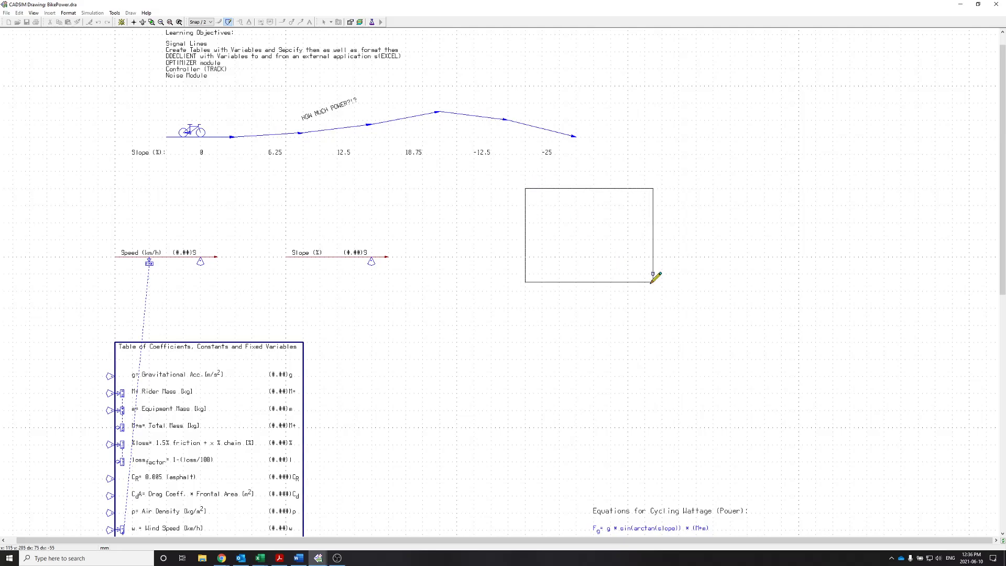
click(627, 308)
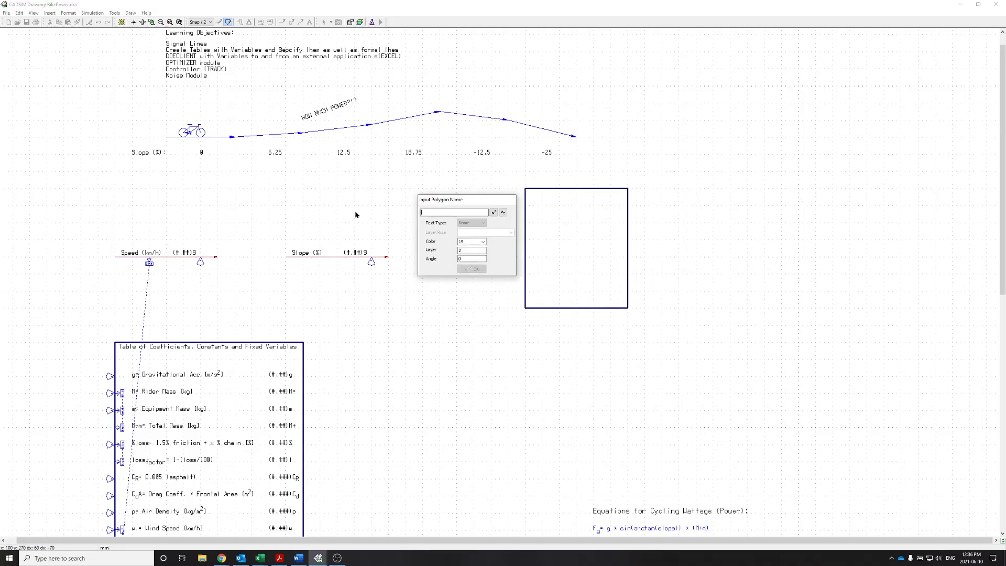
text(Calculations in Excel)
click(472, 268)
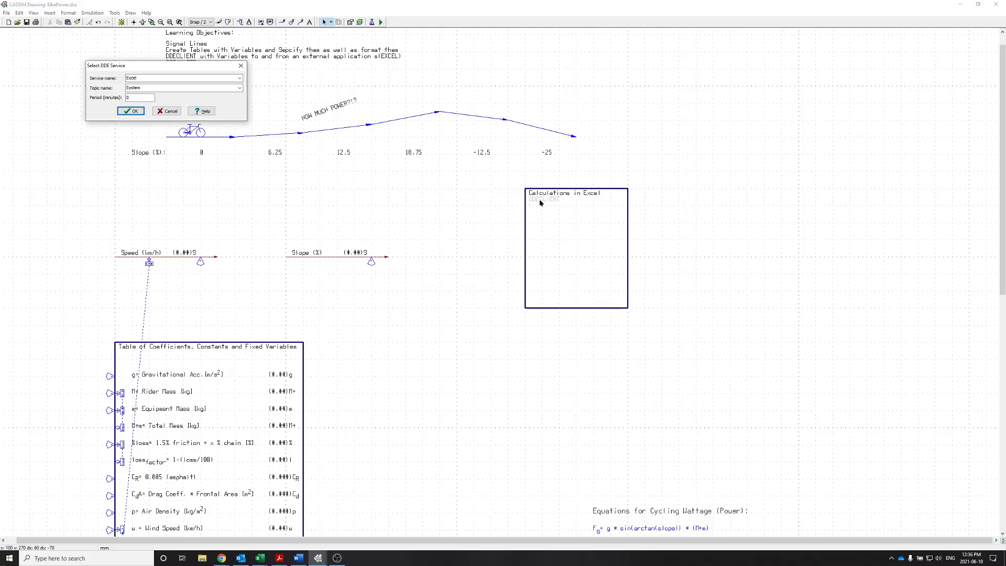
Step: Set the block's DDE service to Excel with the topic [Power.xlsx]Sheet1
drag(202, 65, 493, 267)
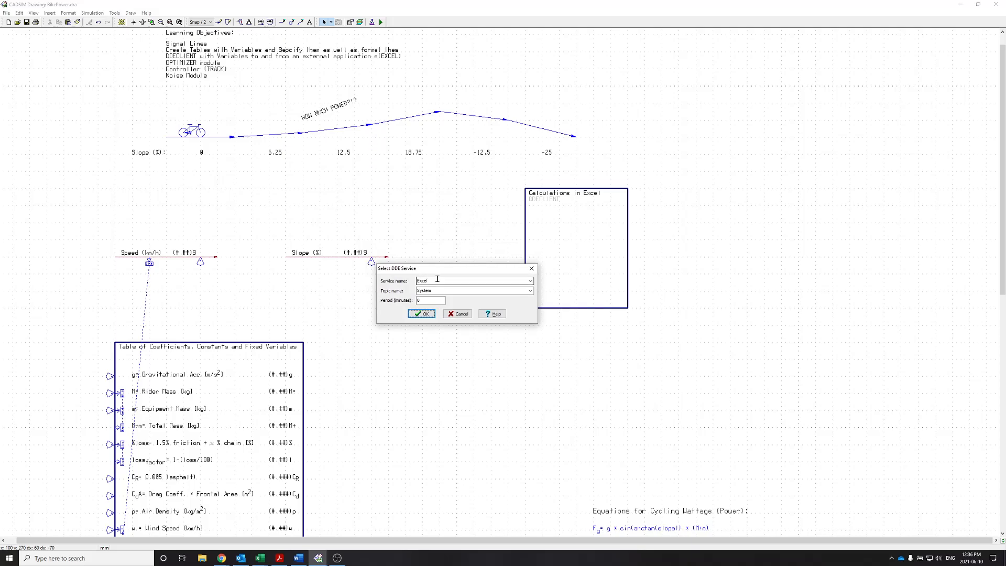
click(531, 281)
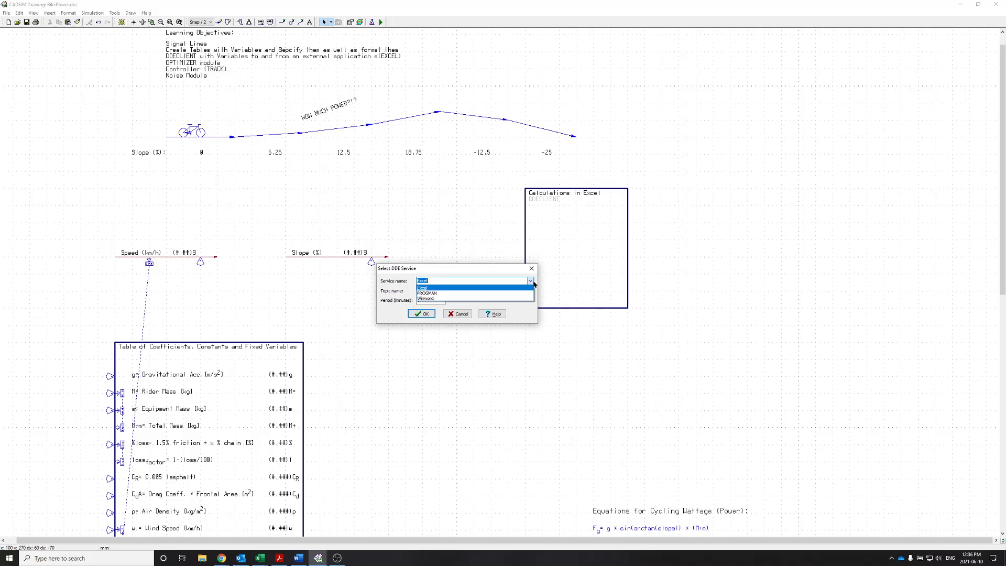
click(518, 287)
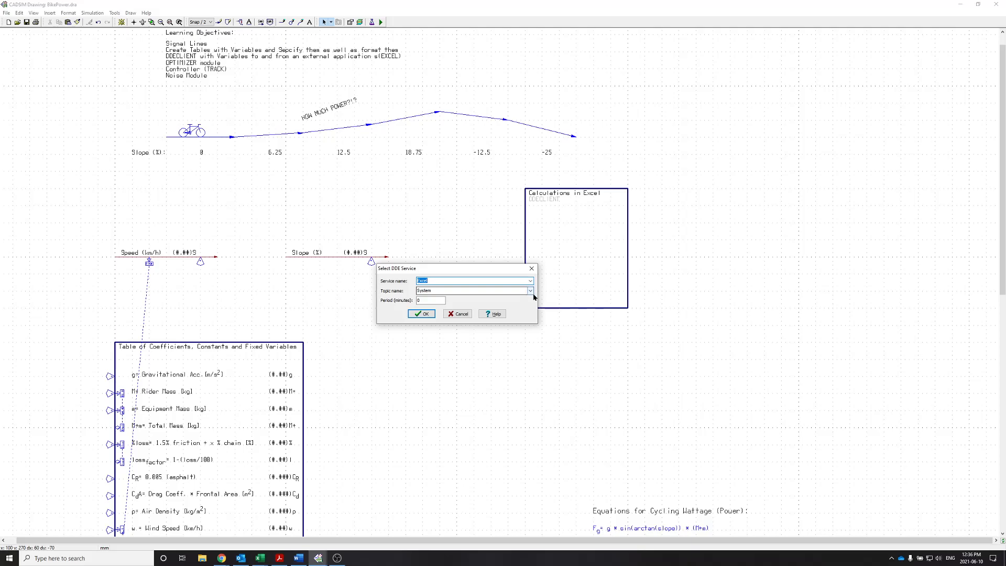
click(530, 291)
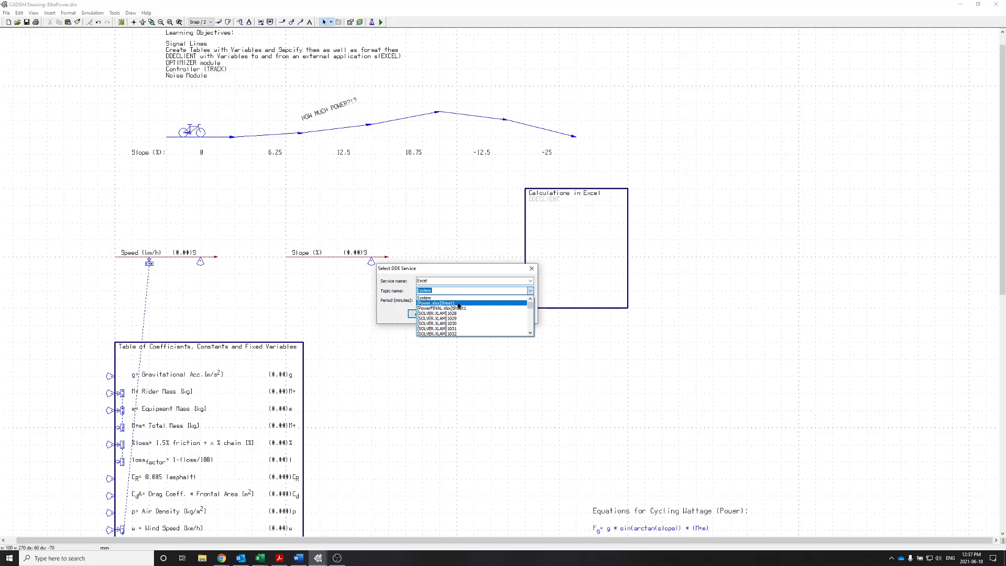
click(458, 305)
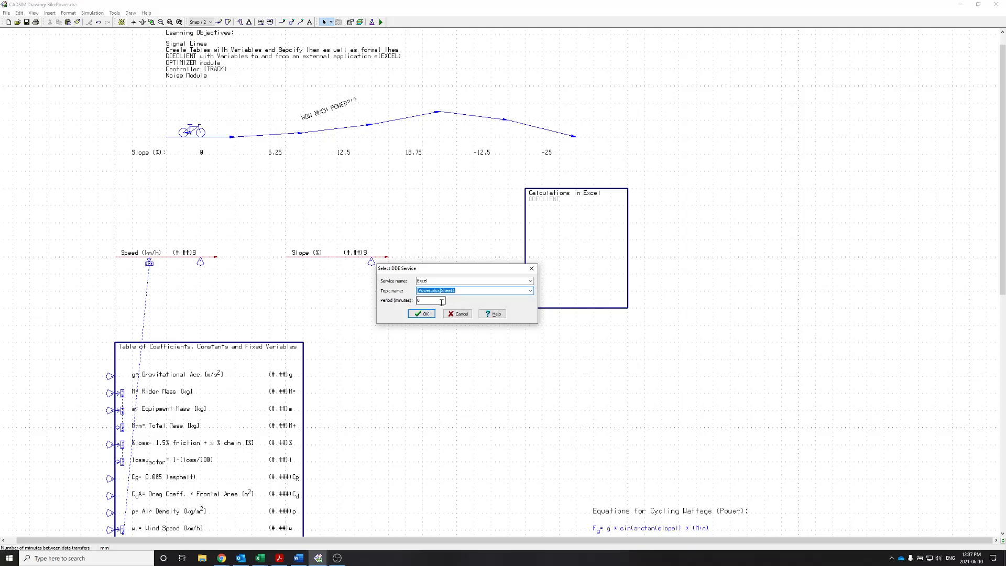
click(414, 314)
Step: Add the DDE variable "slope" and set its kind to To External
mouse_move(272, 108)
mouse_down()
mouse_move(517, 226)
mouse_move(521, 243)
mouse_up()
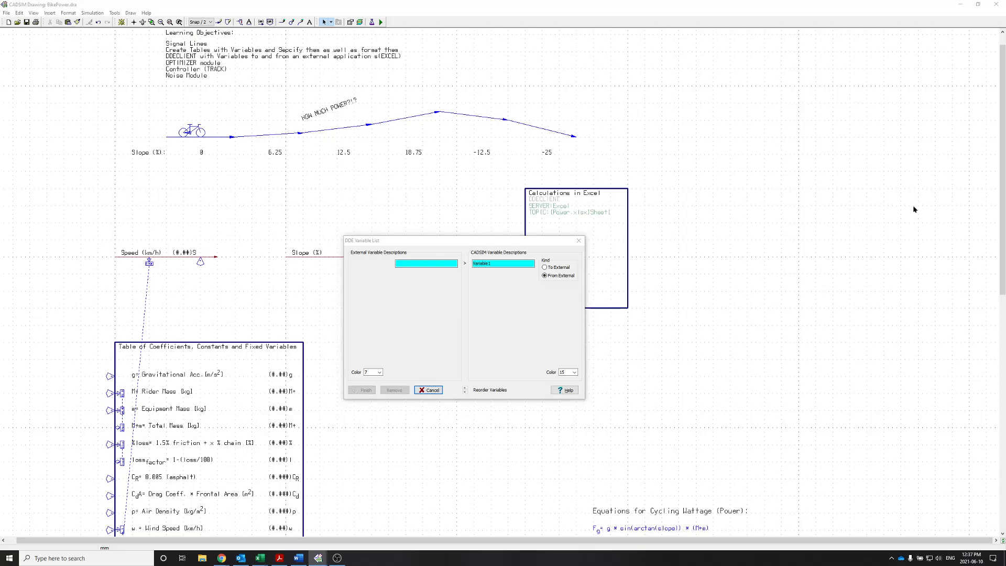
click(426, 263)
text(slope)
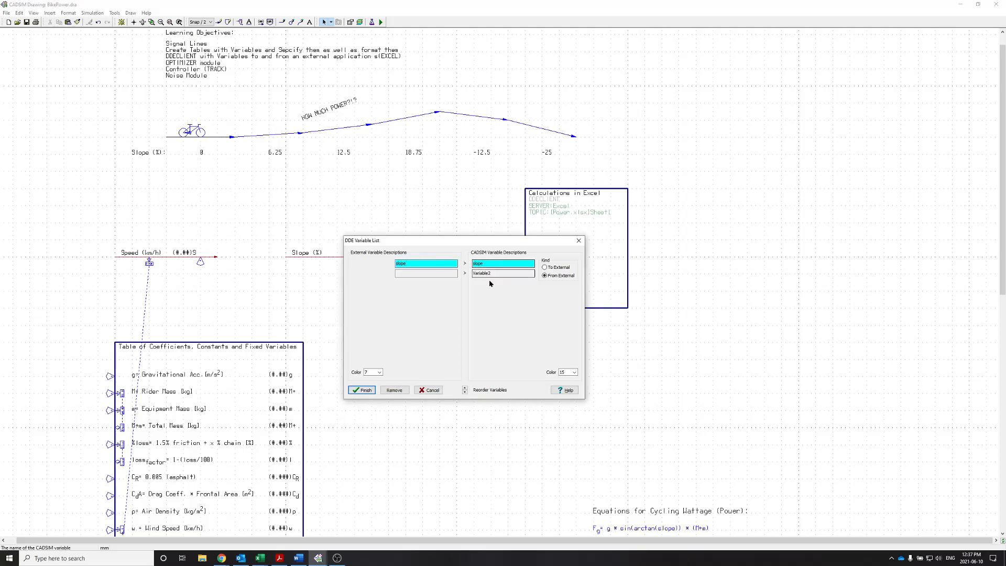
click(545, 268)
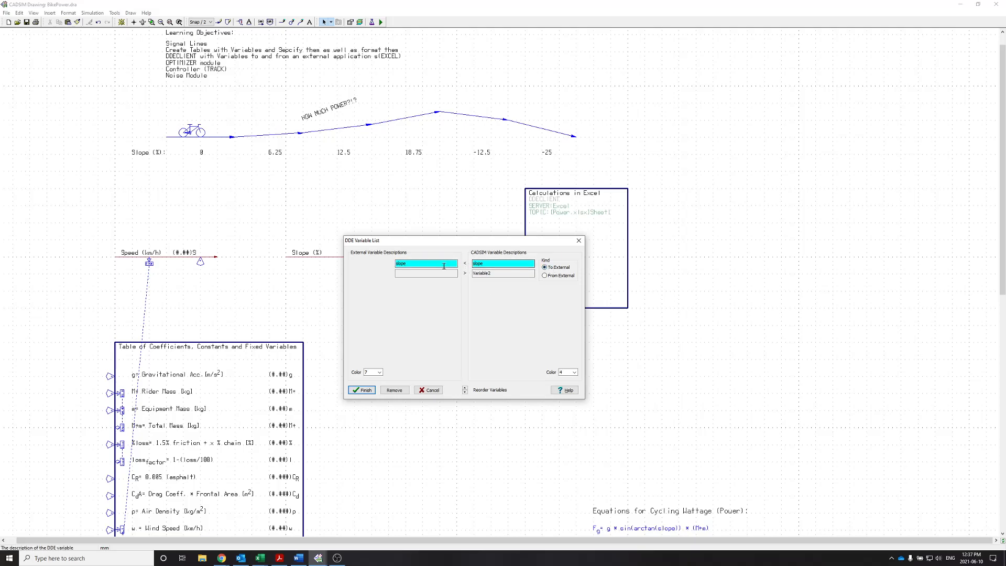
Step: Add "sinarctanslope" and "cosarctanslope" as From External DDE variables and finish the variable list
click(420, 271)
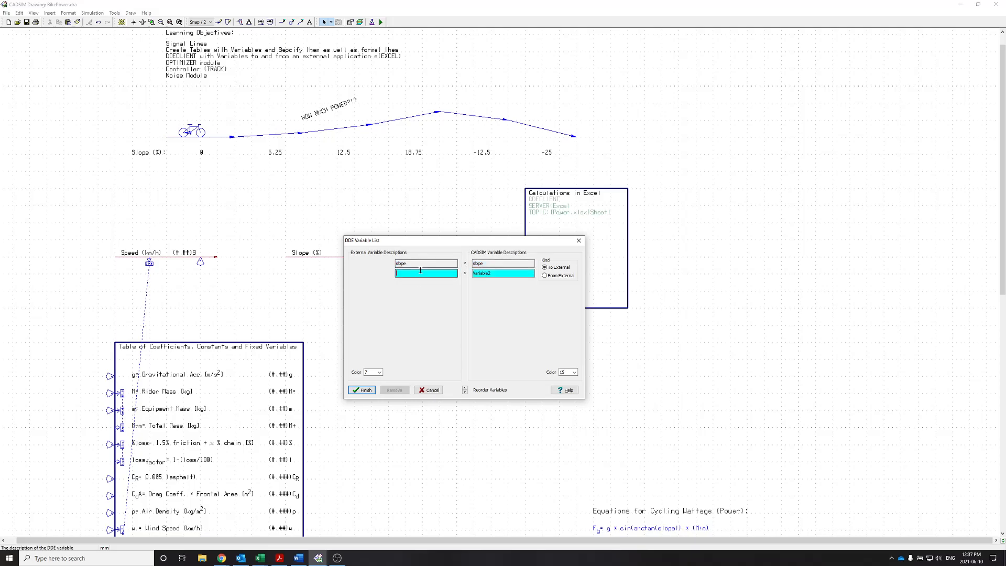
text(sinar)
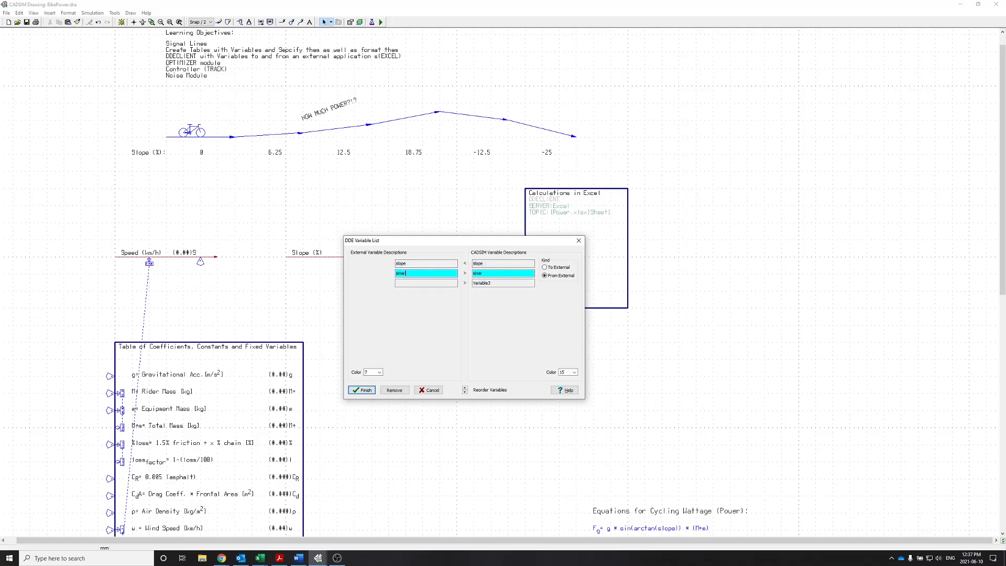
text(ctanslope)
key(Tab)
text(c)
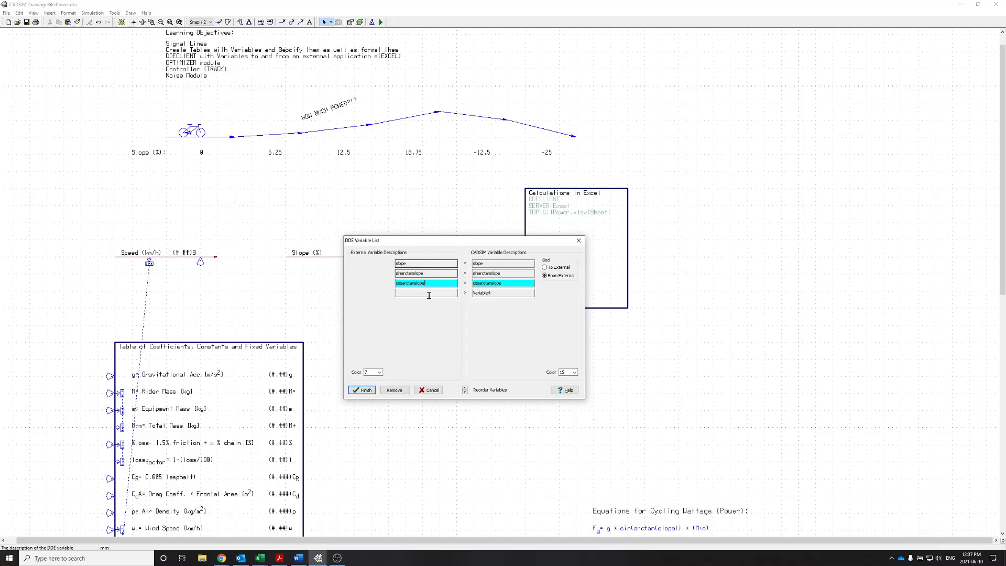
click(444, 284)
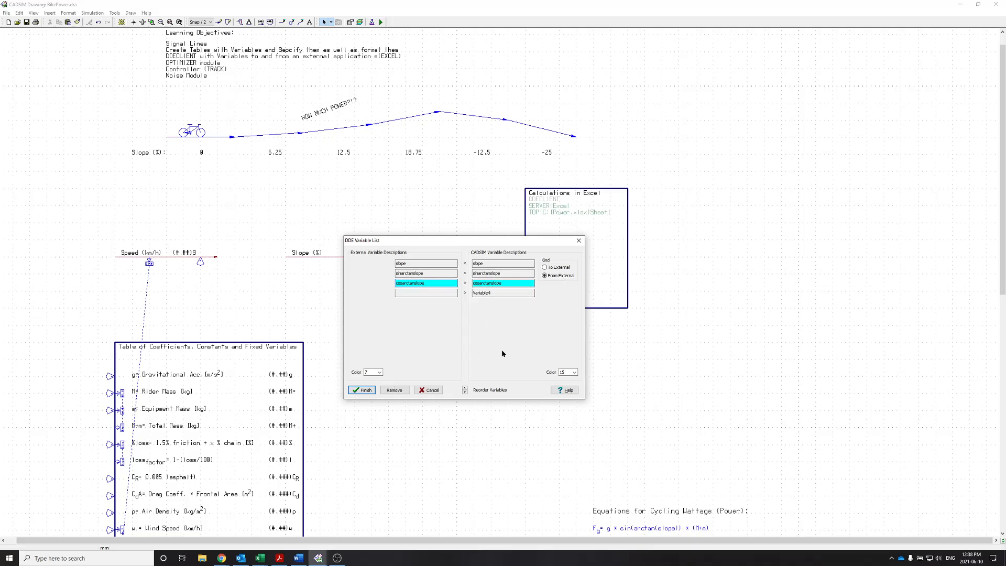
click(365, 390)
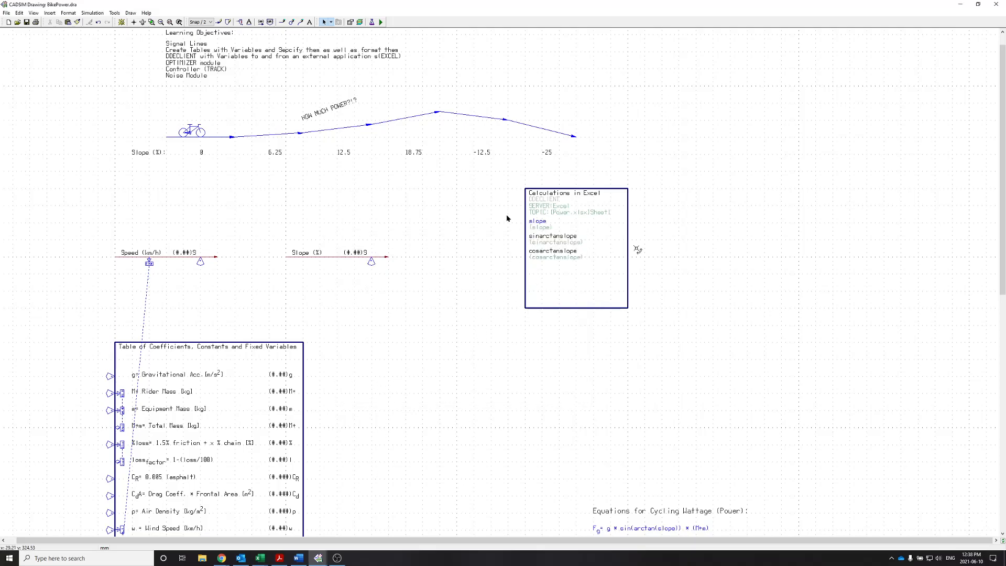
Step: Switch to Power.xlsx in Excel to review the slope input and sin/cos arctan output cells, and return to the BikePower.dra drawing
click(257, 558)
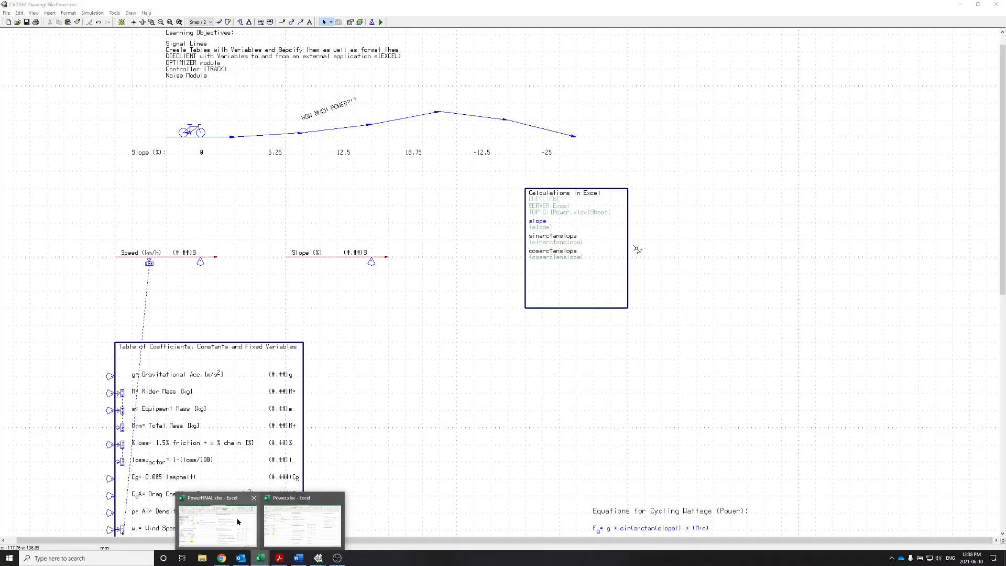
click(299, 524)
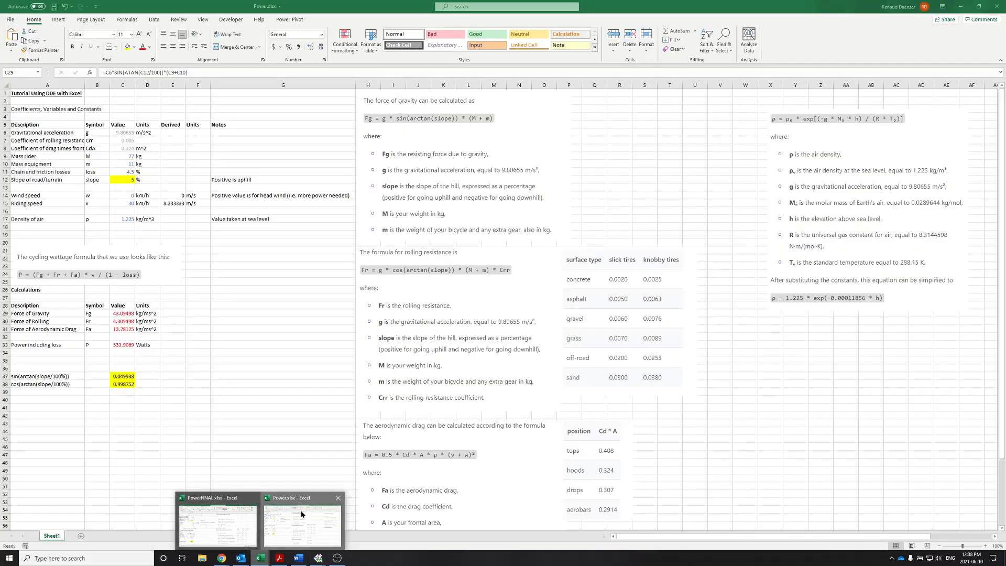
click(128, 180)
drag(118, 376, 124, 384)
click(121, 178)
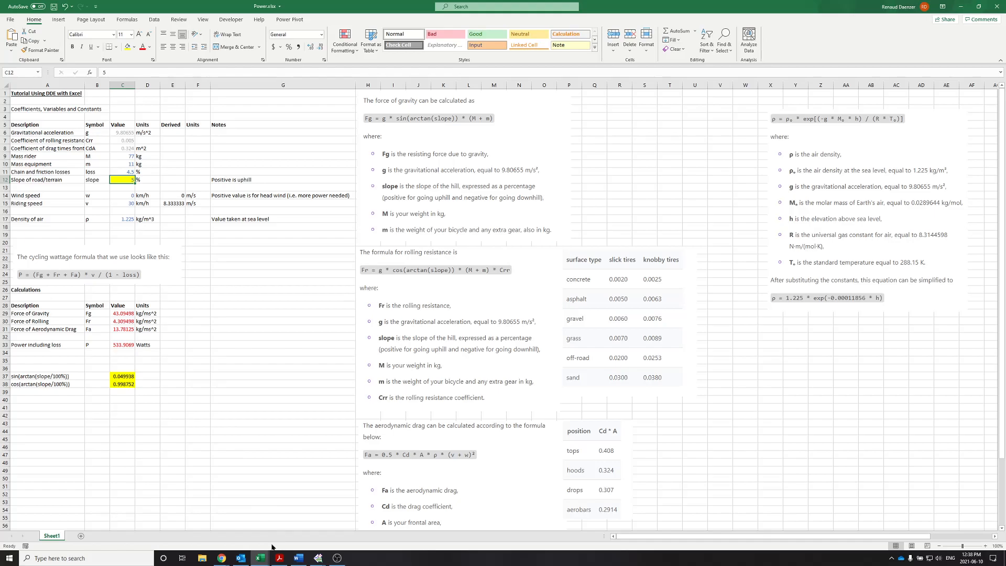
mouse_move(318, 557)
mouse_move(385, 528)
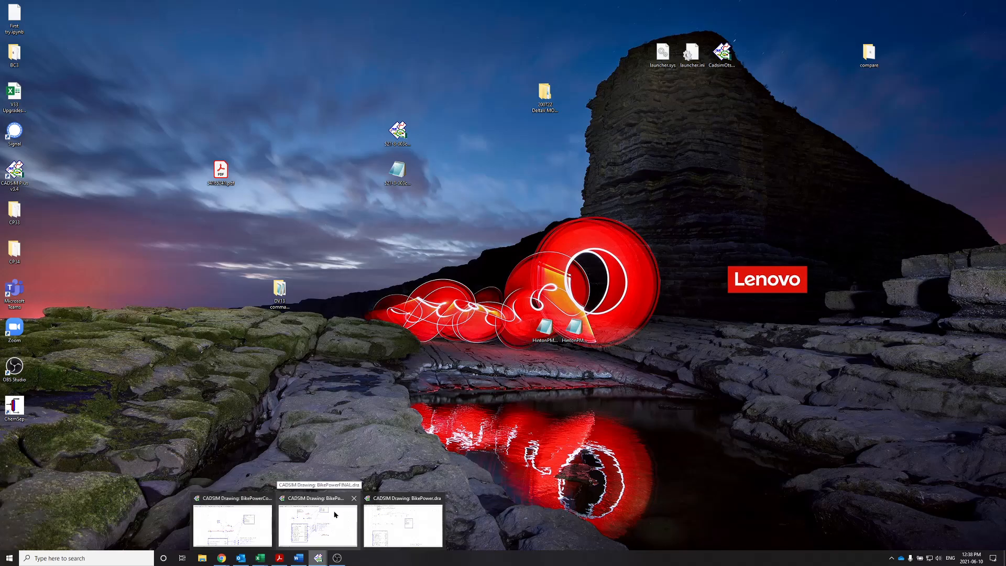
click(388, 516)
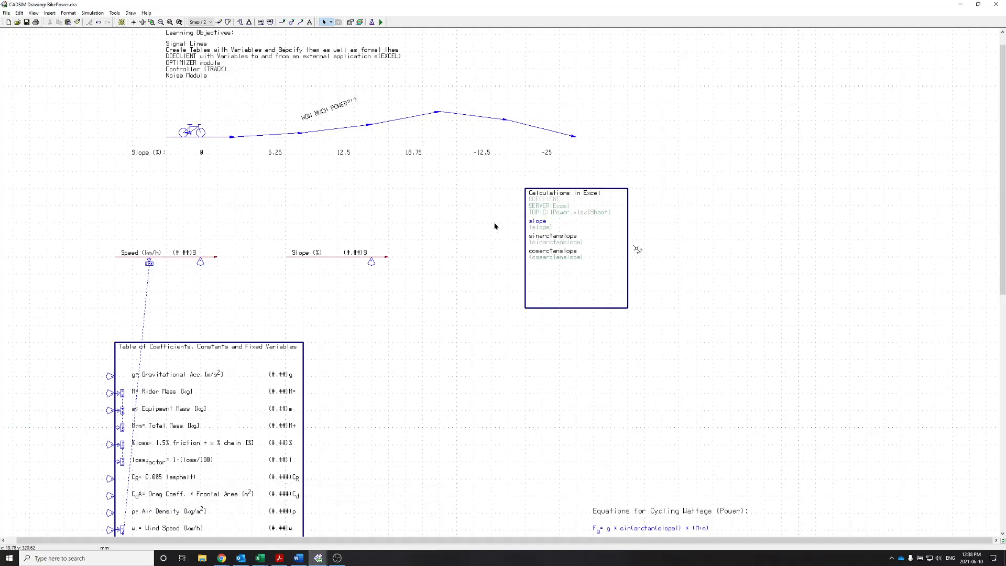
Step: Consult the DDECLIENT module help for the "Calculations in Excel" block's cell-reference example, and close the help and block properties
double_click(532, 238)
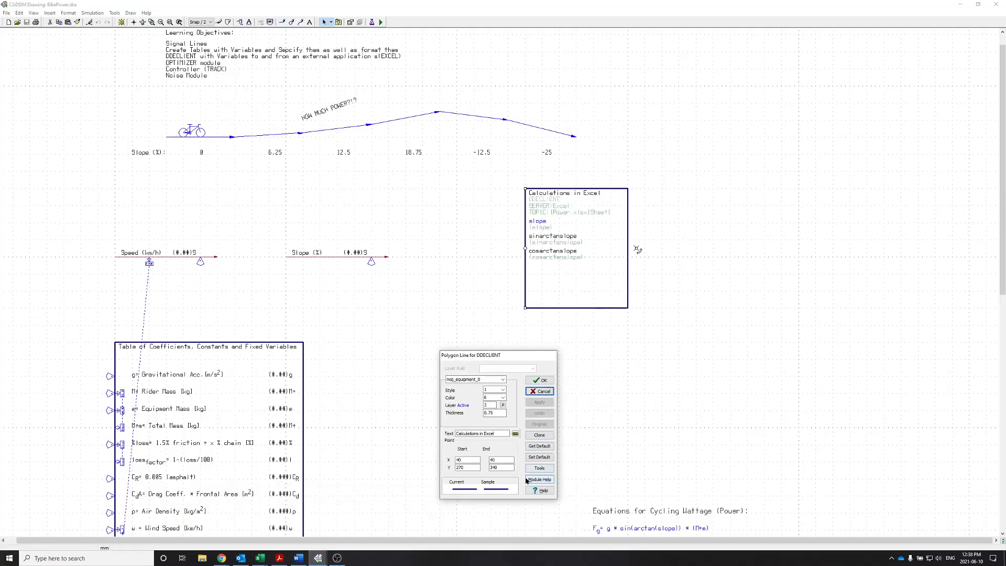
click(540, 479)
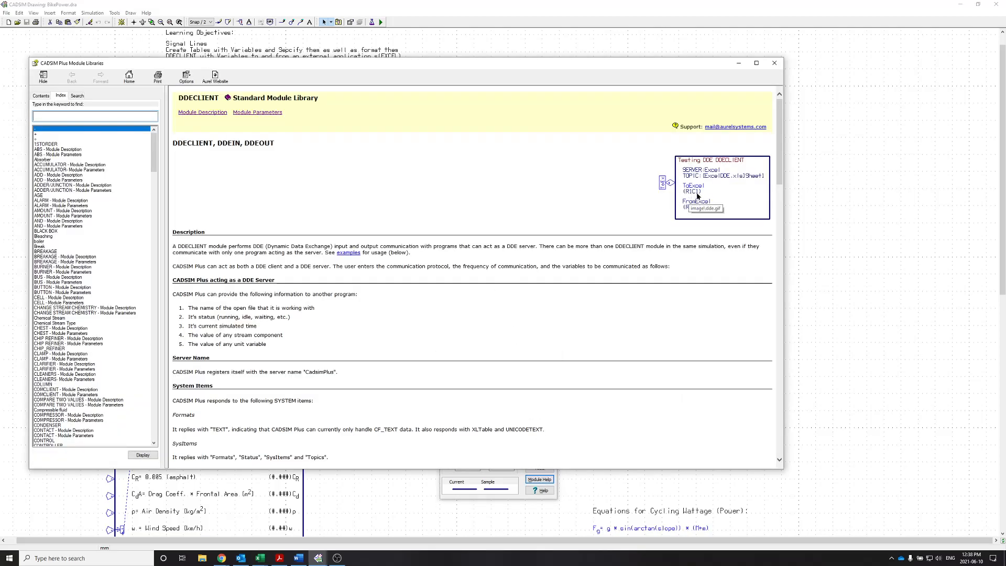
mouse_move(670, 65)
mouse_down()
mouse_move(332, 130)
mouse_move(375, 133)
mouse_up()
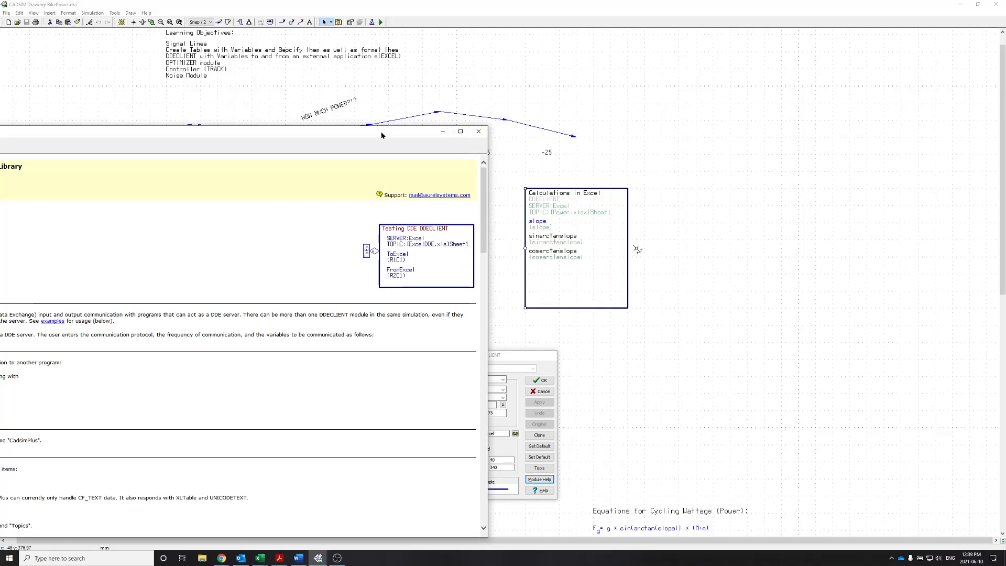
drag(441, 136, 528, 147)
click(529, 144)
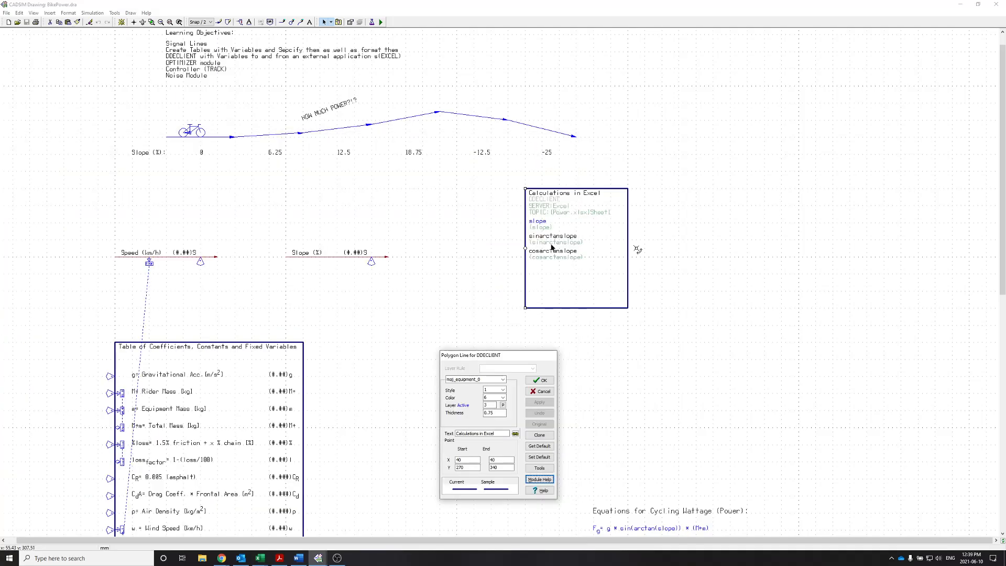
click(540, 392)
Step: Switch to Power.xlsx and define the workbook name "slope" for the road slope value in cell C12
click(259, 558)
click(302, 521)
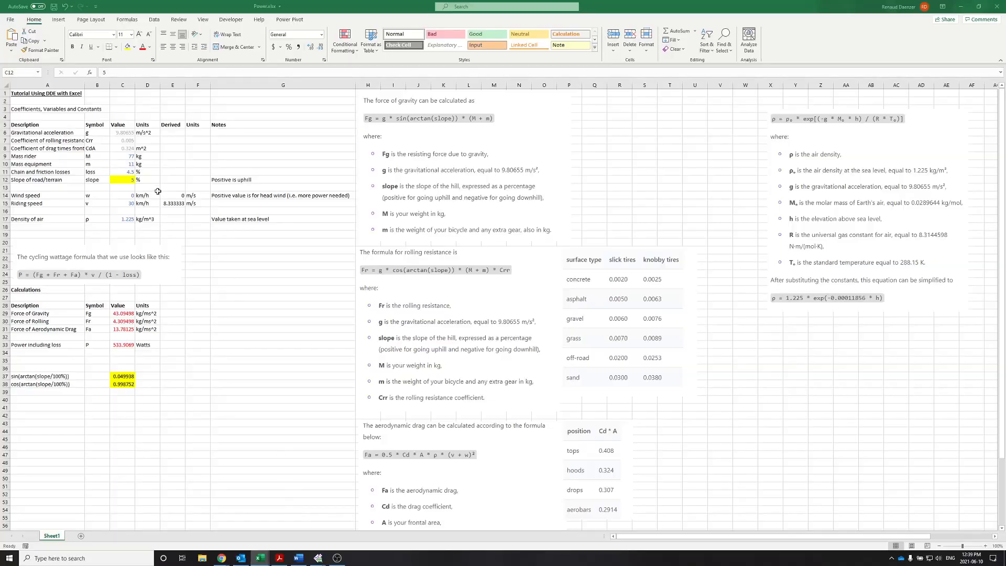
right_click(124, 182)
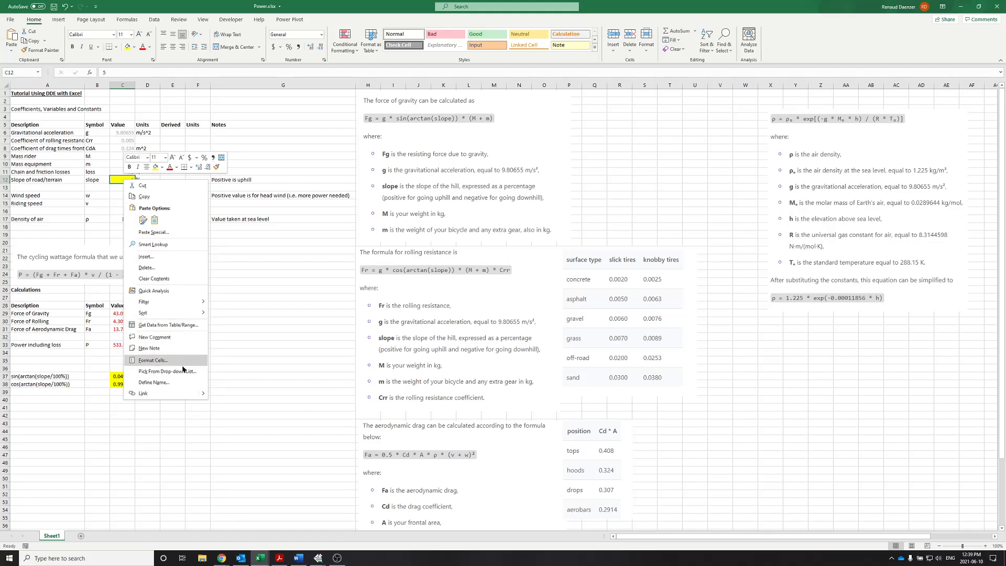
click(154, 382)
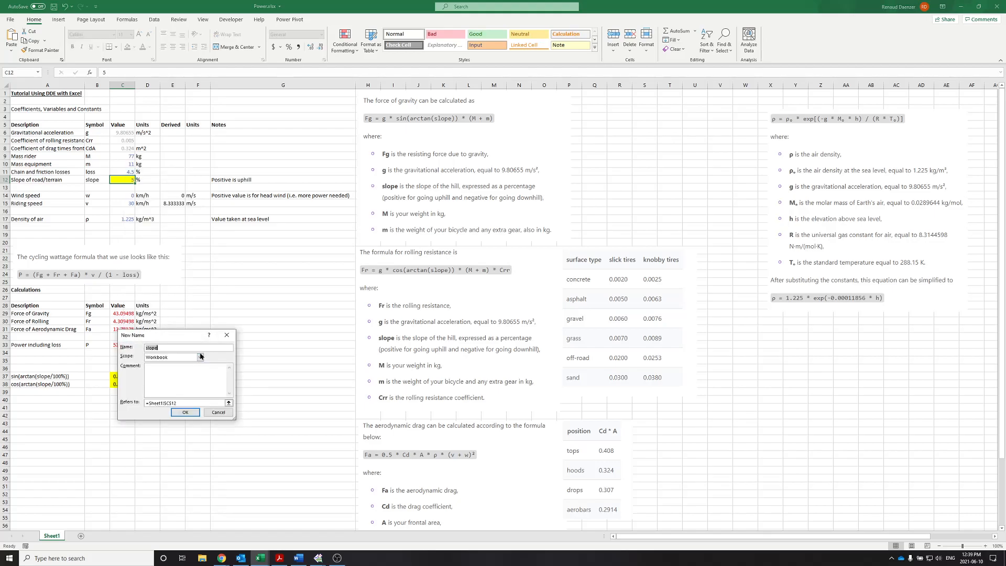
click(184, 348)
click(174, 411)
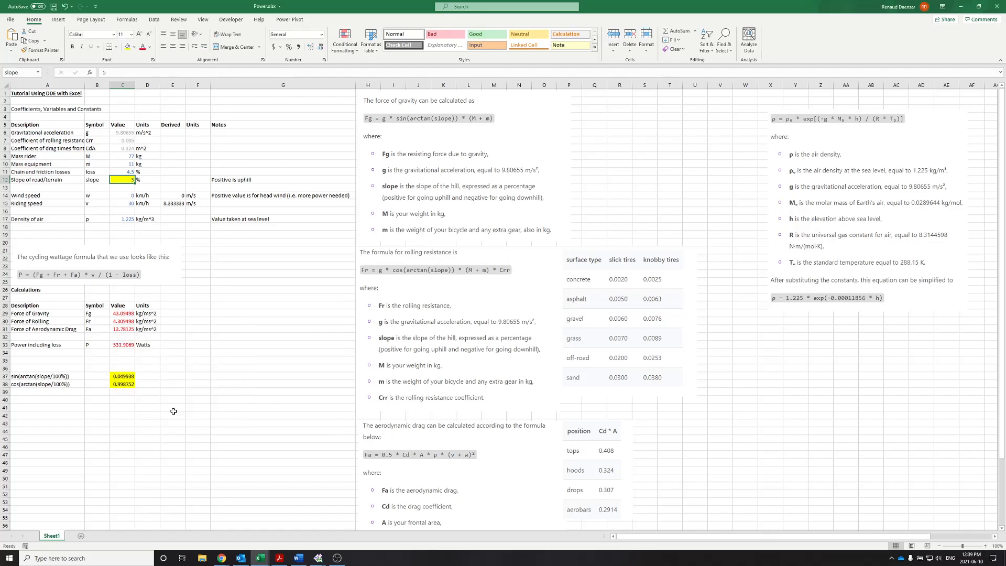
Step: Check the name assigned to the road slope value cell against its neighbouring cells
click(97, 188)
click(118, 178)
click(149, 180)
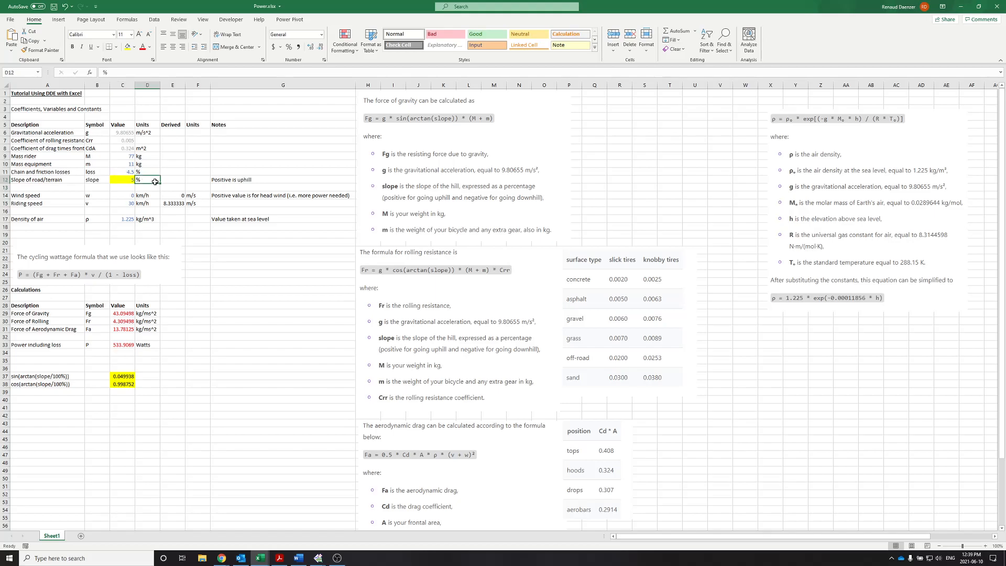
click(126, 179)
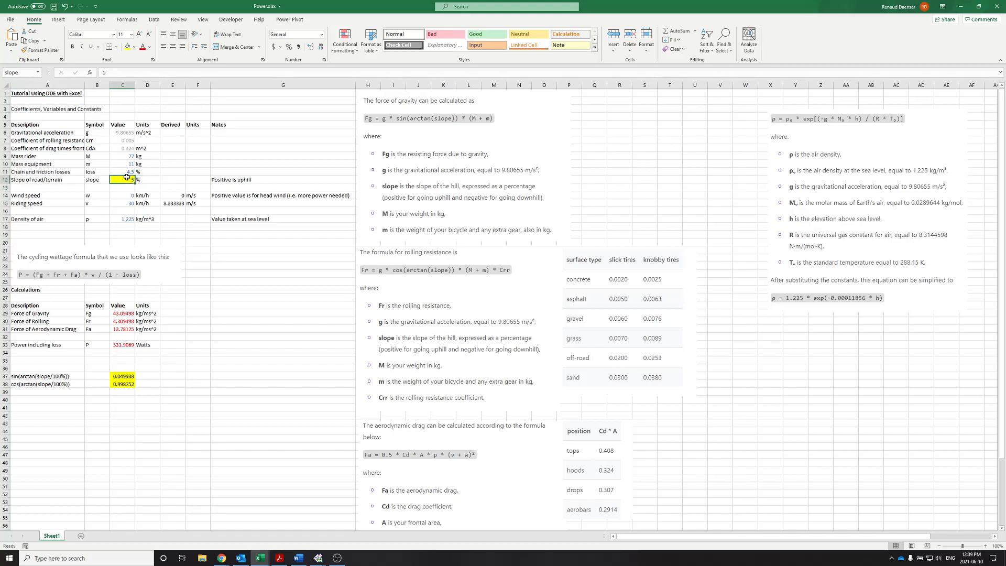
click(21, 72)
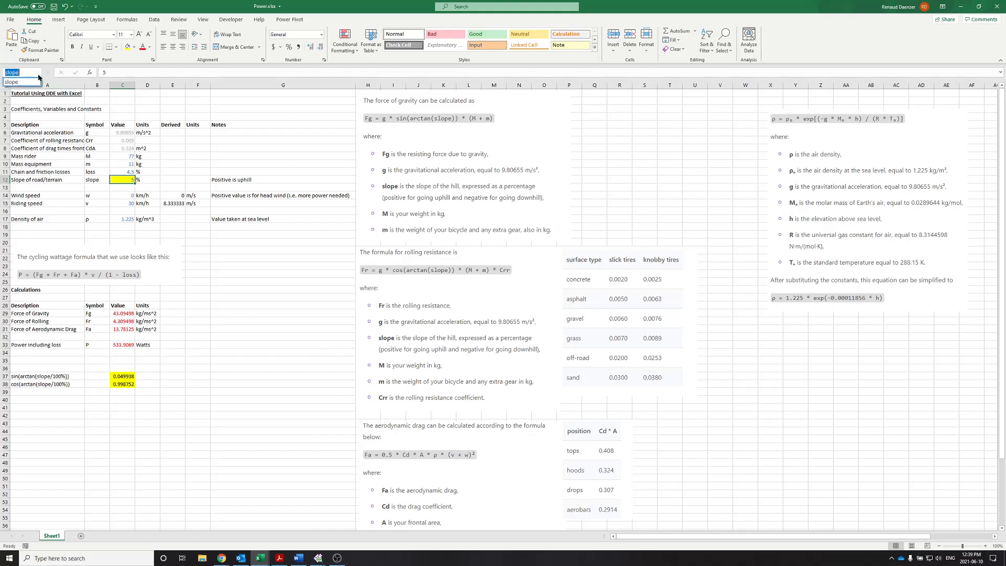
click(166, 383)
Step: Define the workbook name "sinarctanslope" for cell C37, checking the spelling against the DDE block in the CADSIM drawing
click(122, 378)
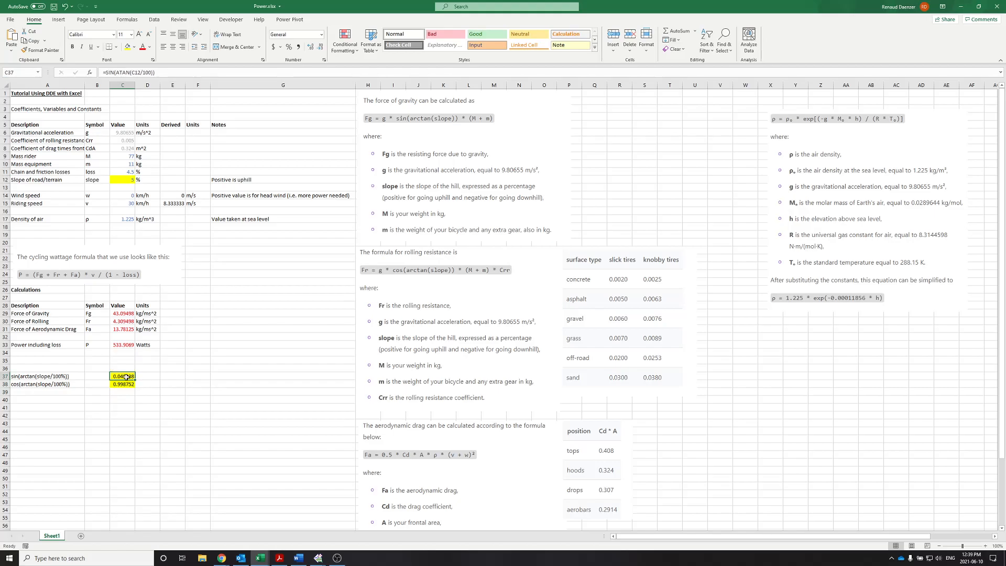
right_click(126, 377)
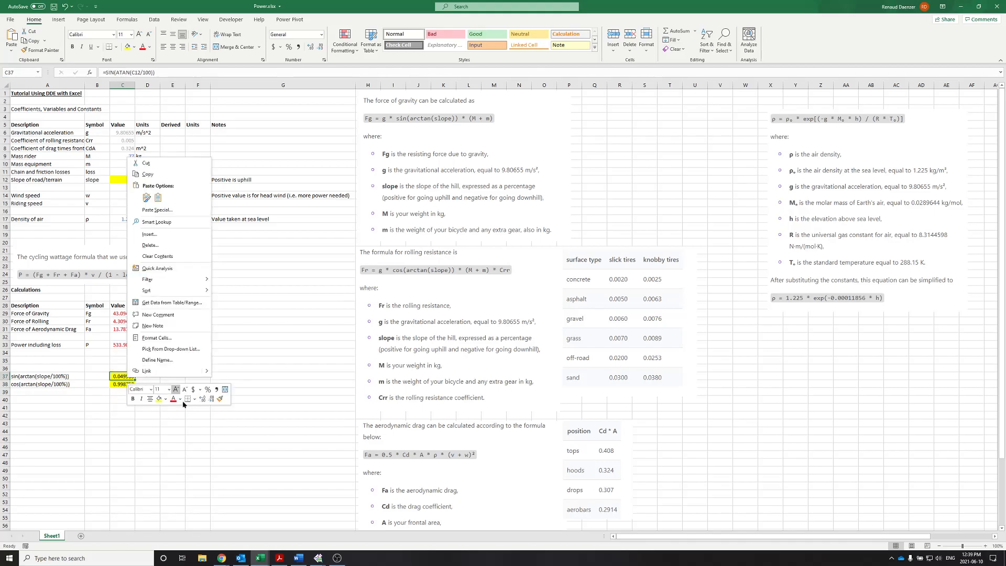
click(162, 361)
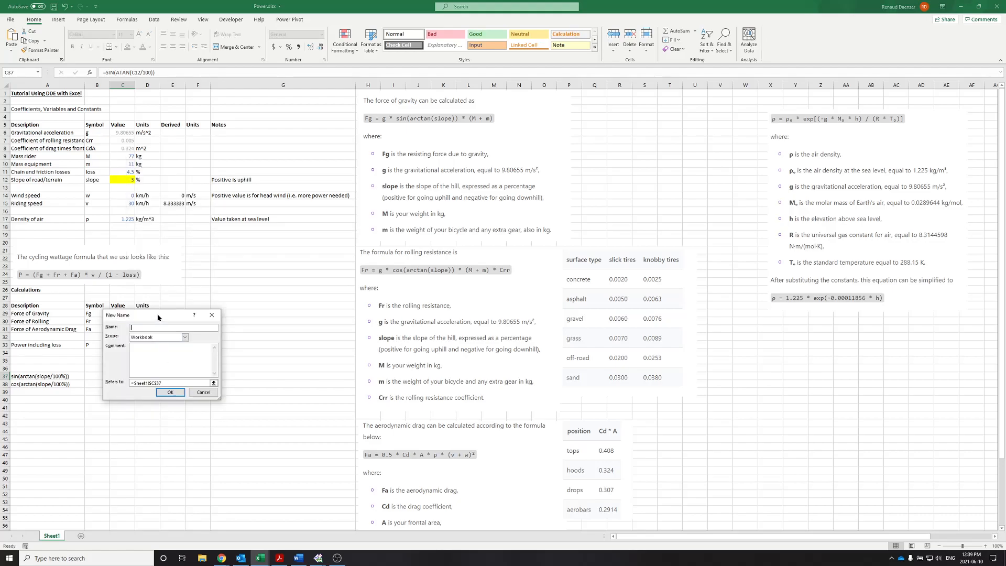
drag(157, 317, 221, 370)
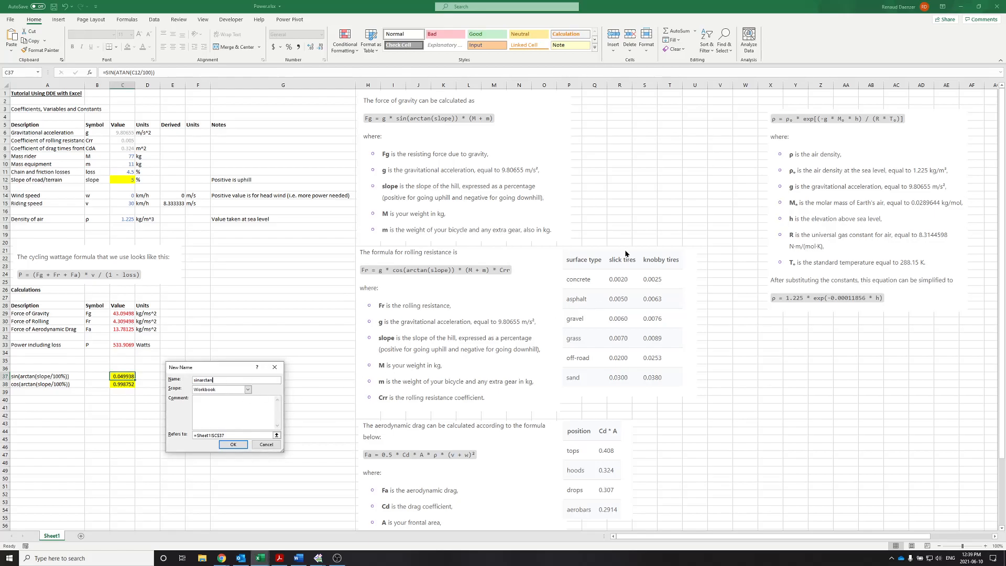
key(alt+Tab)
key(alt+Tab)
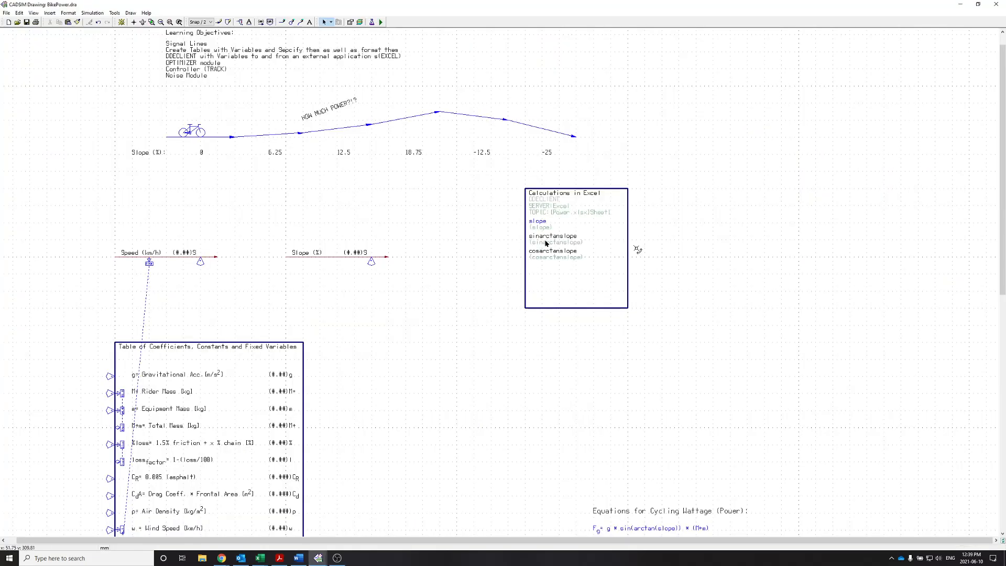
key(alt+Tab)
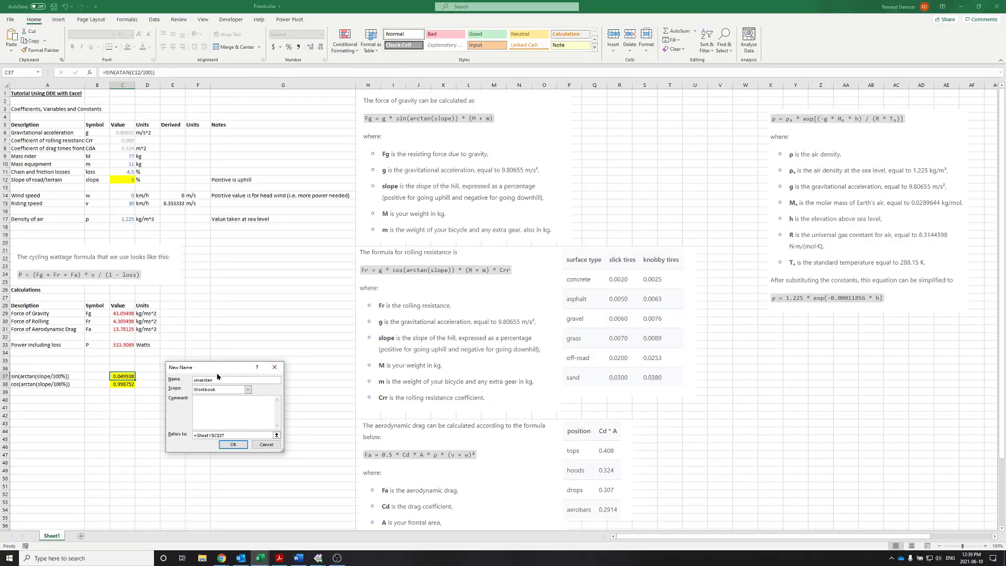
click(240, 445)
Step: Define the workbook name "cosarctanslope" for the cosine result in cell C38
click(122, 385)
right_click(122, 385)
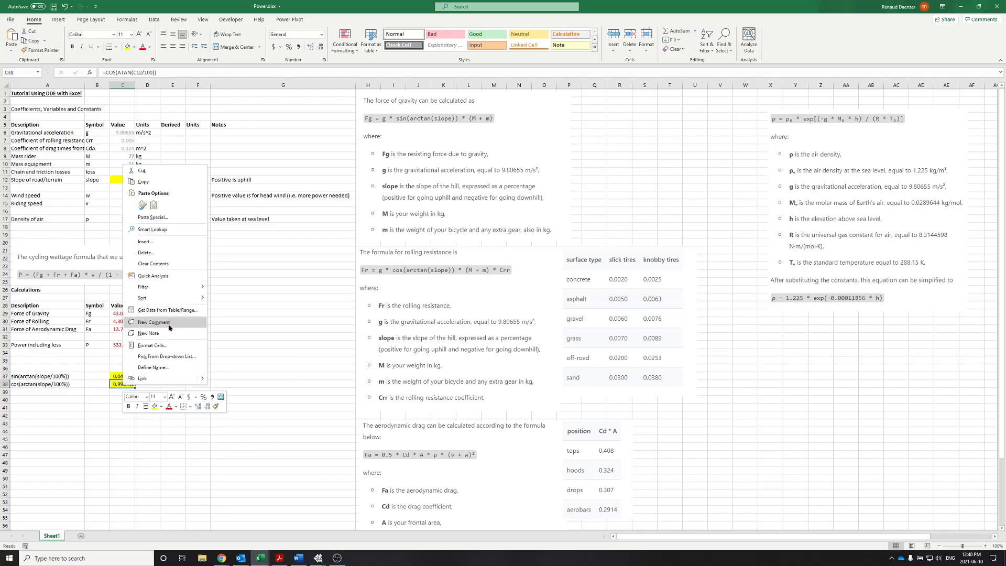
click(153, 367)
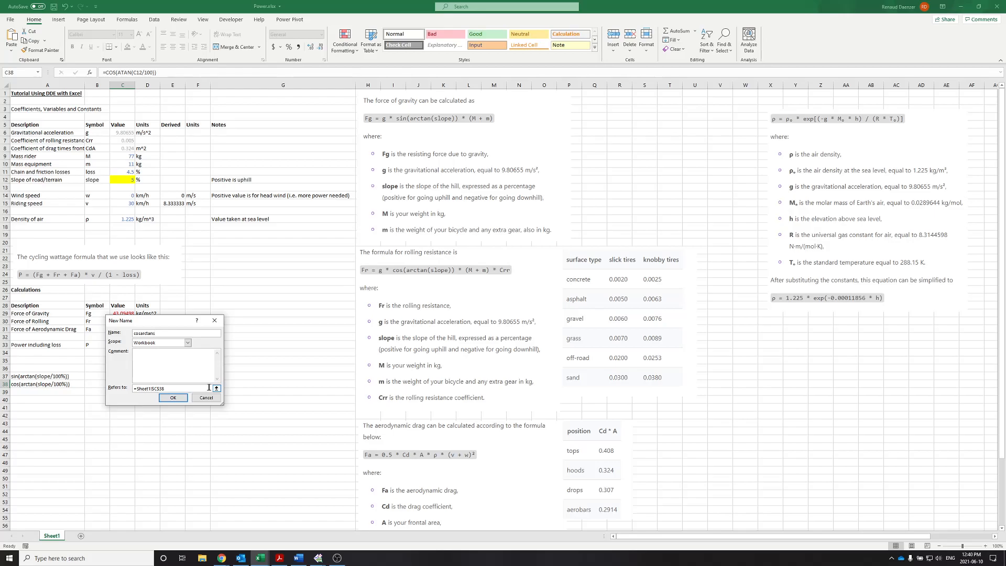
click(180, 398)
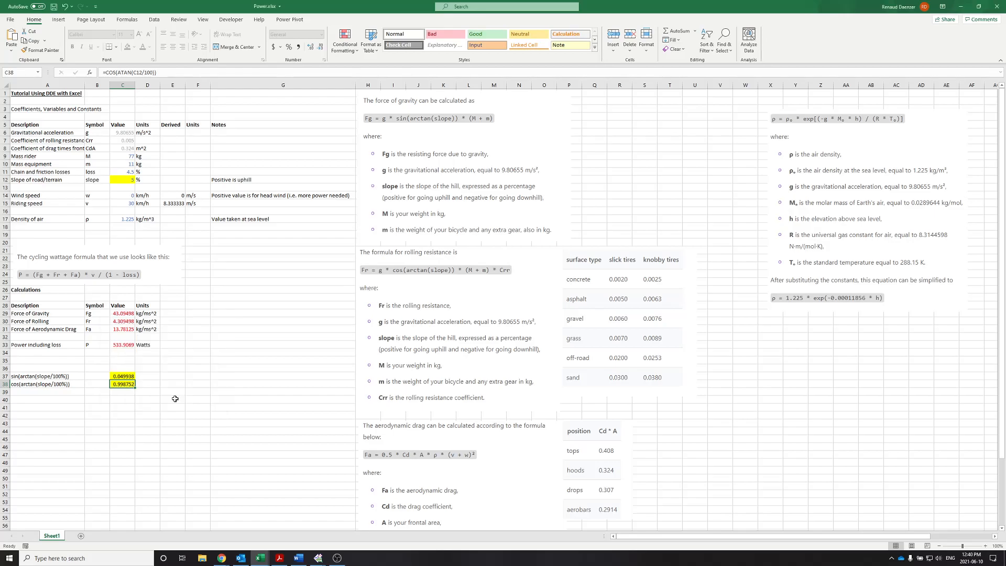
Step: Examine the sine and cosine arctan formulas in cells C37 and C38 without changing them
double_click(118, 376)
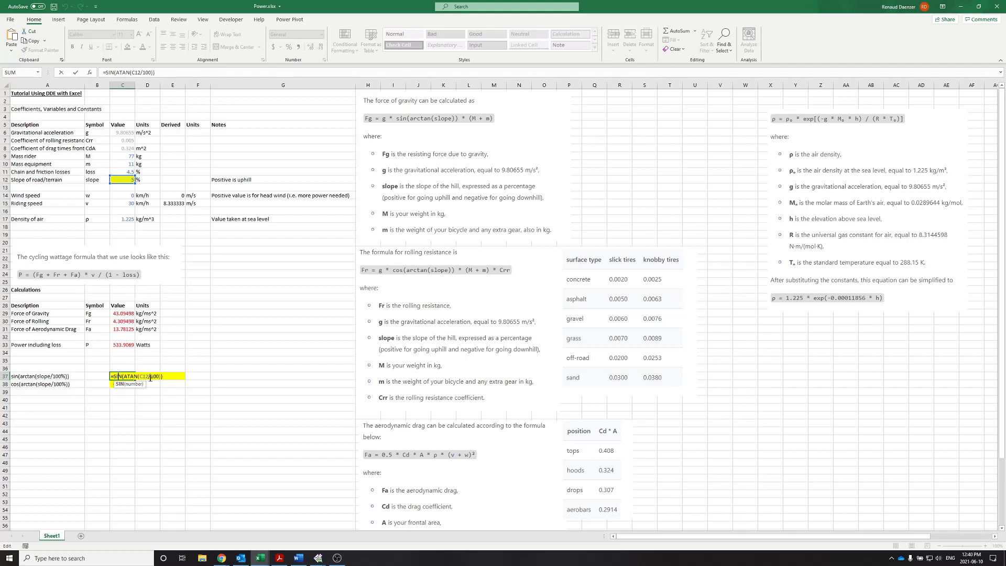
drag(123, 376, 152, 377)
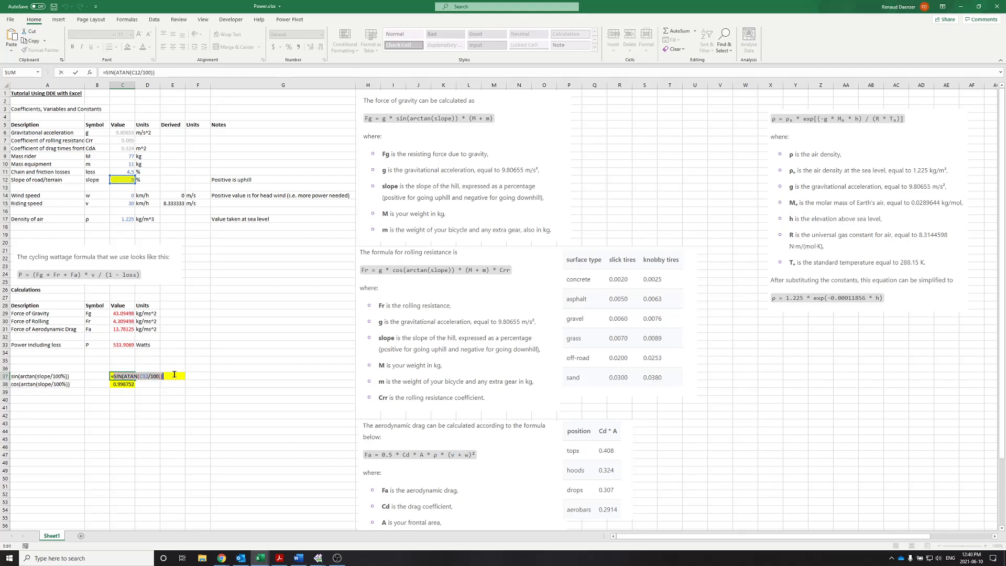
key(Escape)
click(122, 384)
double_click(123, 384)
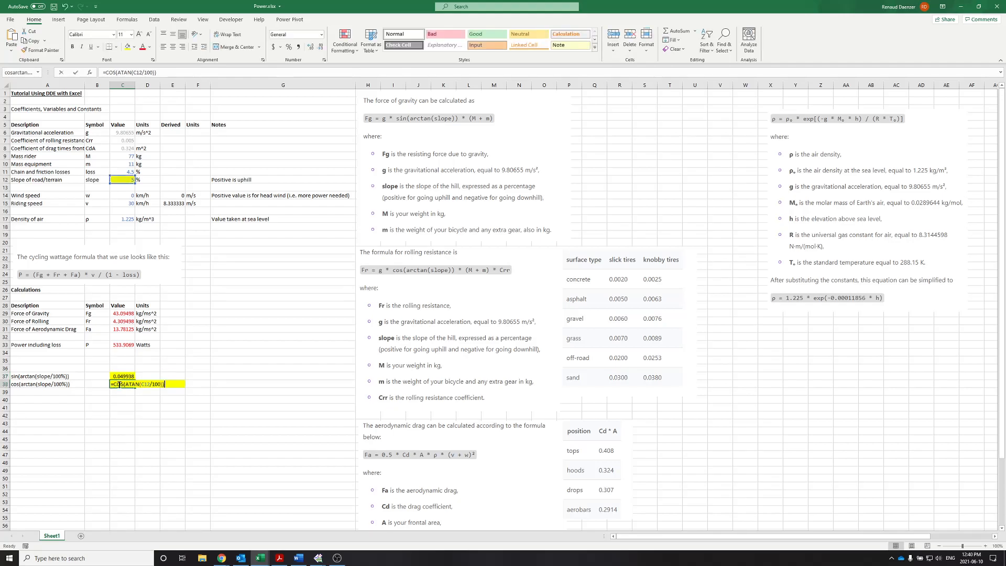
drag(127, 384, 148, 384)
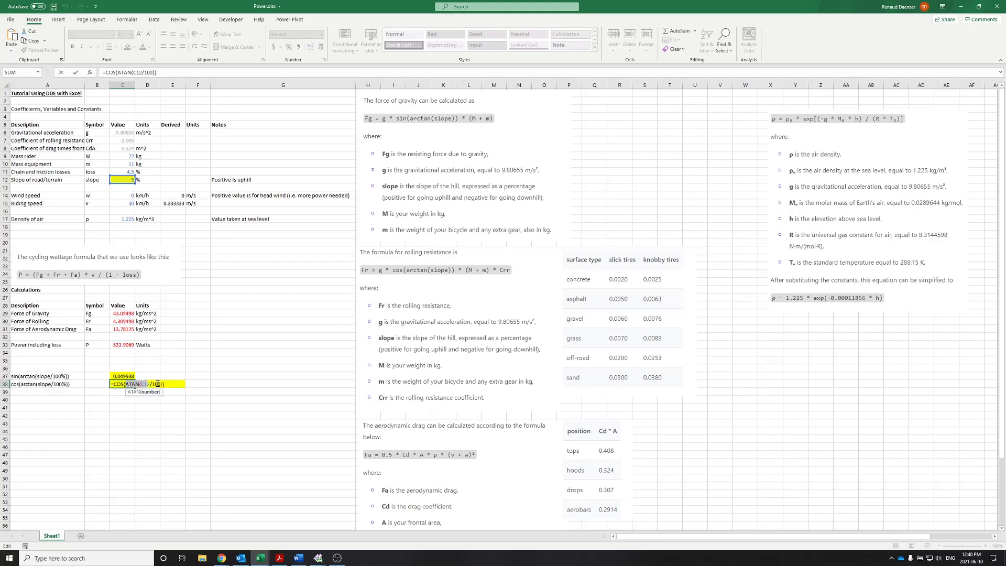
drag(114, 384, 175, 384)
key(Escape)
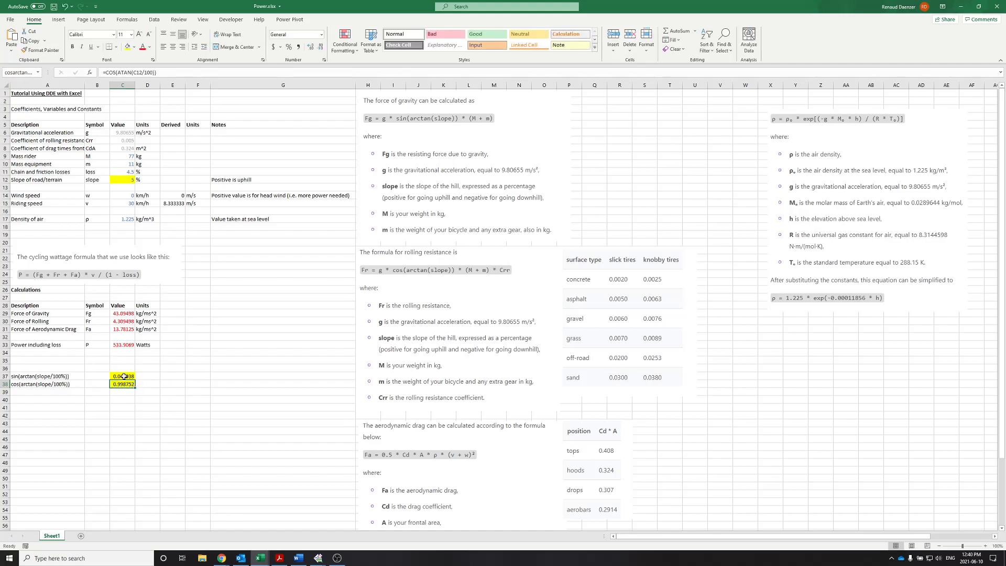
Step: Test the calculations with a slope of 10 % in cell C12, restore it to 5 %, and review the sine and cosine results
click(121, 179)
text(10)
key(Return)
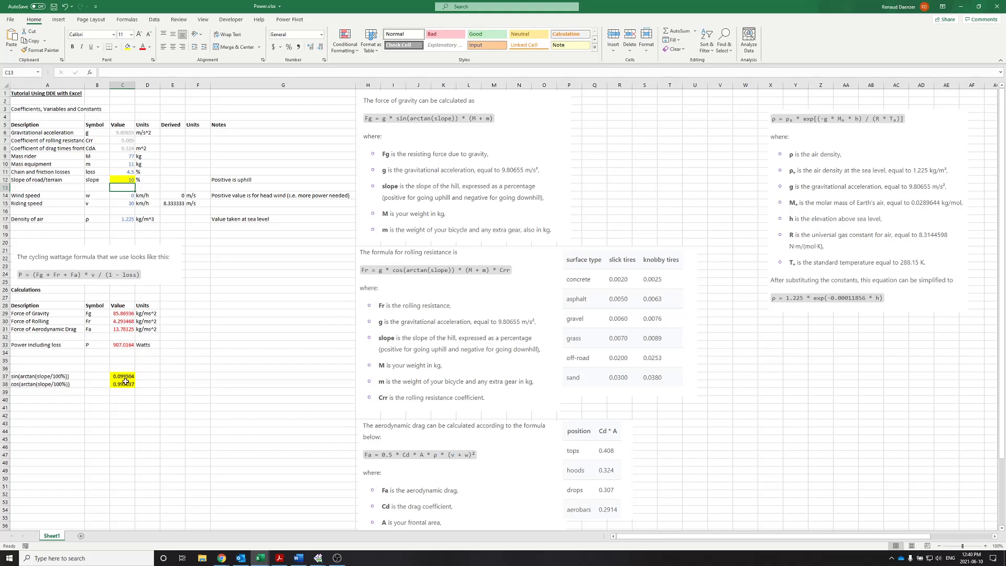
click(111, 178)
text(5)
key(Return)
drag(124, 377, 124, 384)
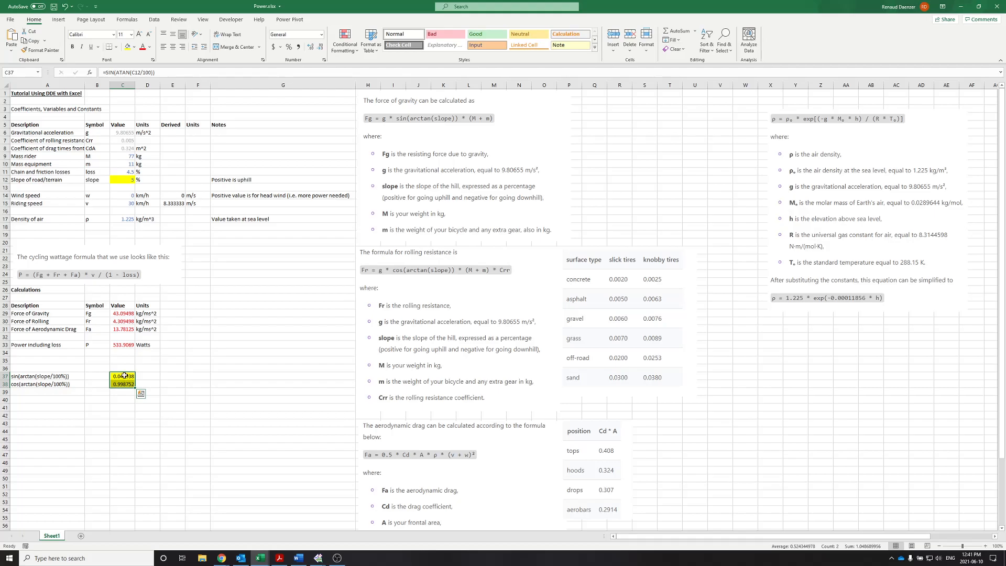
Step: Save the Power.xlsx workbook and switch back to the BikePower.dra drawing in CADSIM
click(198, 361)
click(54, 7)
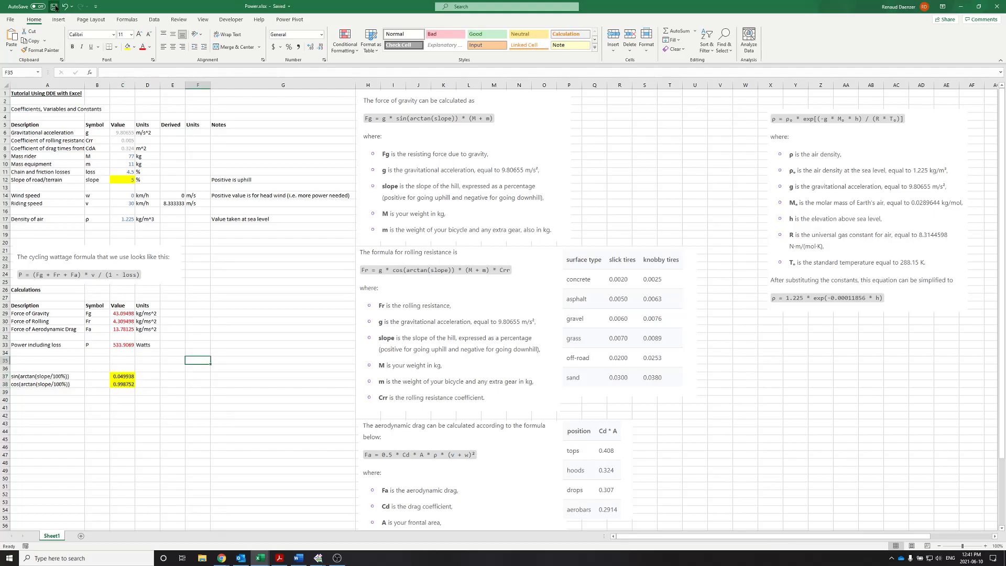
click(318, 558)
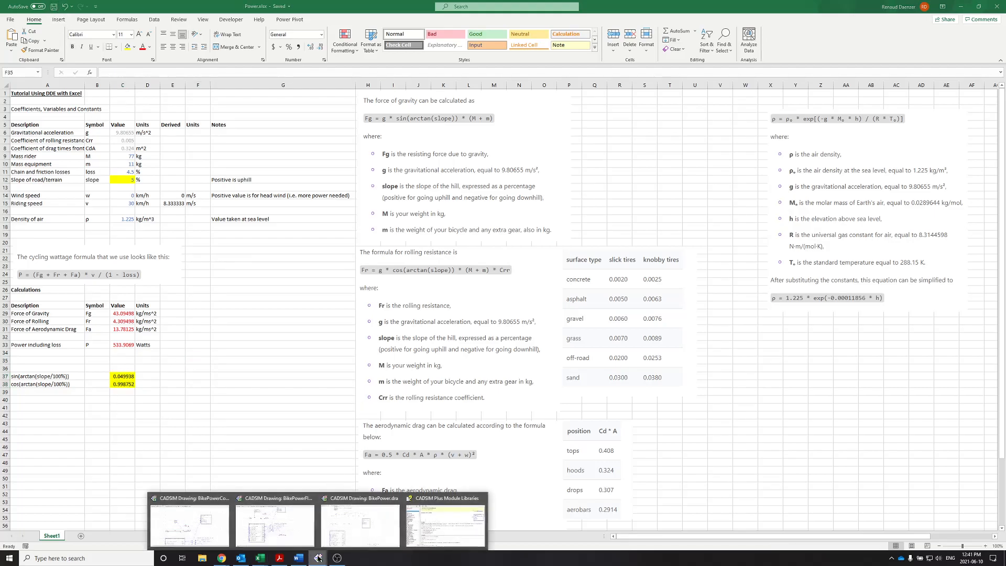
click(336, 516)
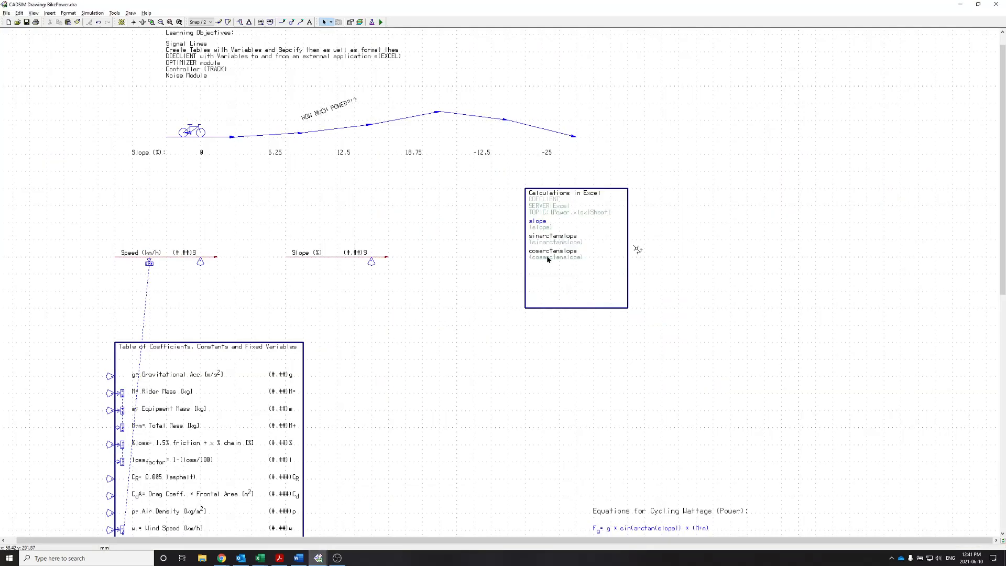
Step: Save the drawing and place a multiple specification of type "equate to another variable" for the slope variable beside the Calculations in Excel block
click(381, 22)
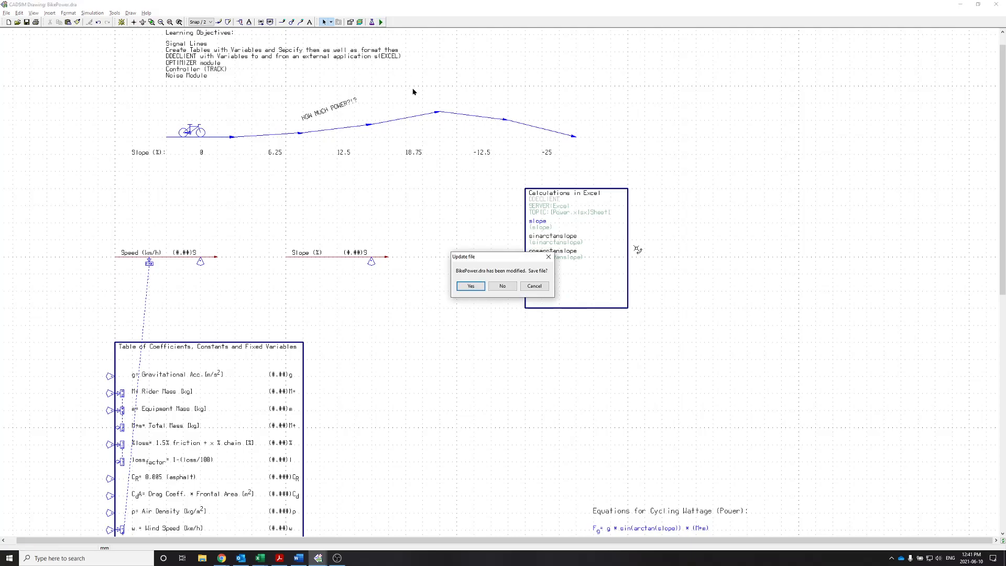
click(471, 285)
drag(530, 241, 672, 209)
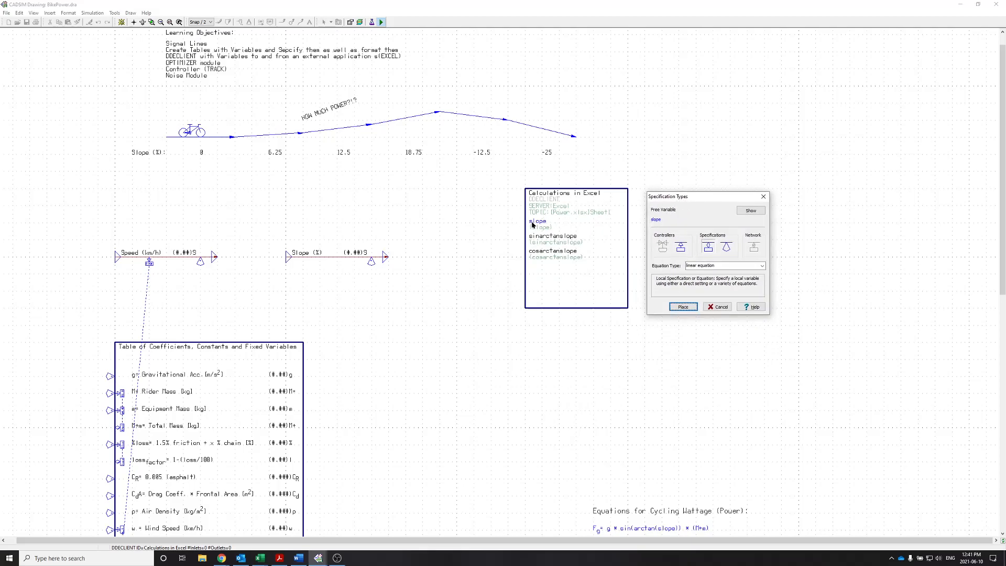
click(726, 250)
click(722, 266)
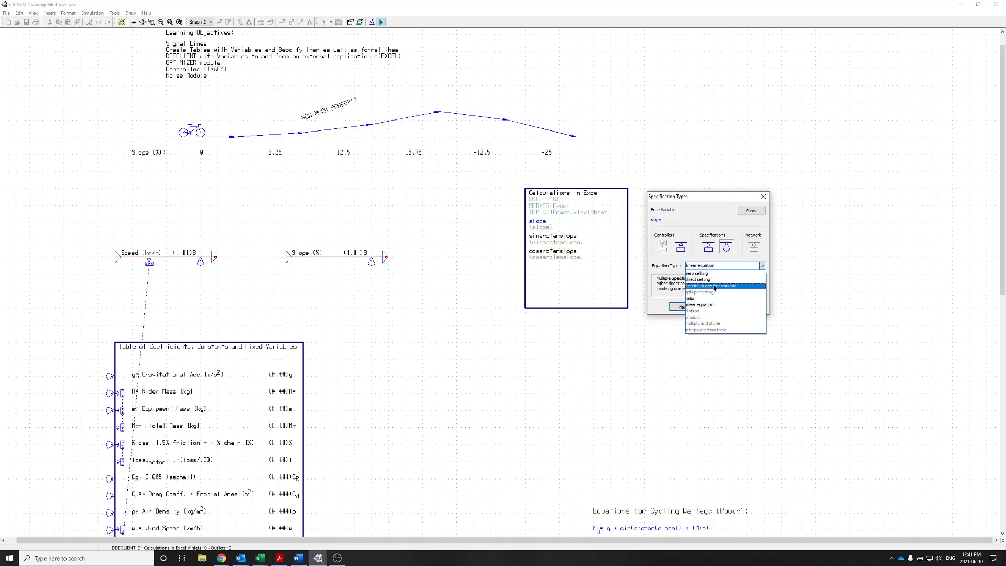
click(713, 286)
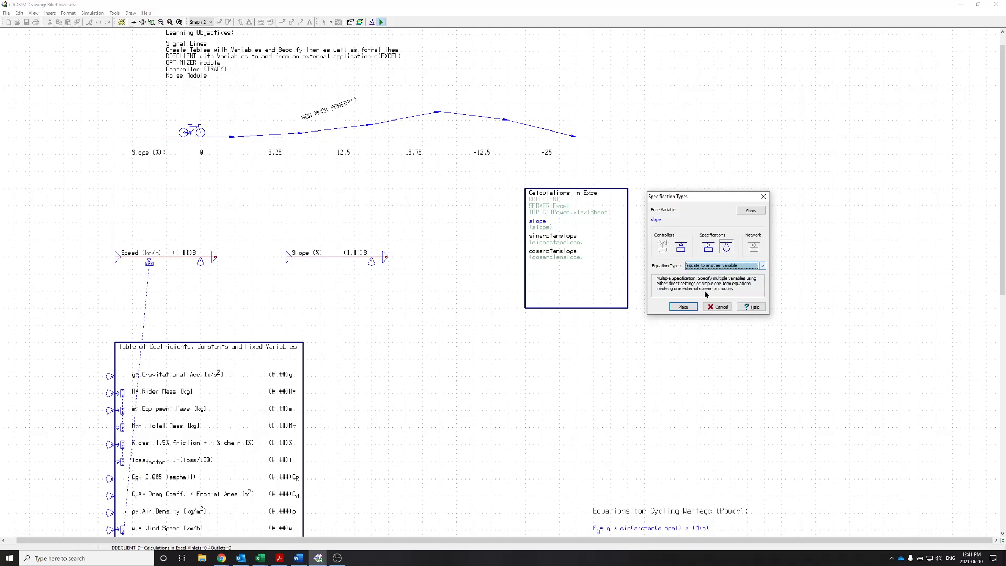
click(681, 306)
click(511, 227)
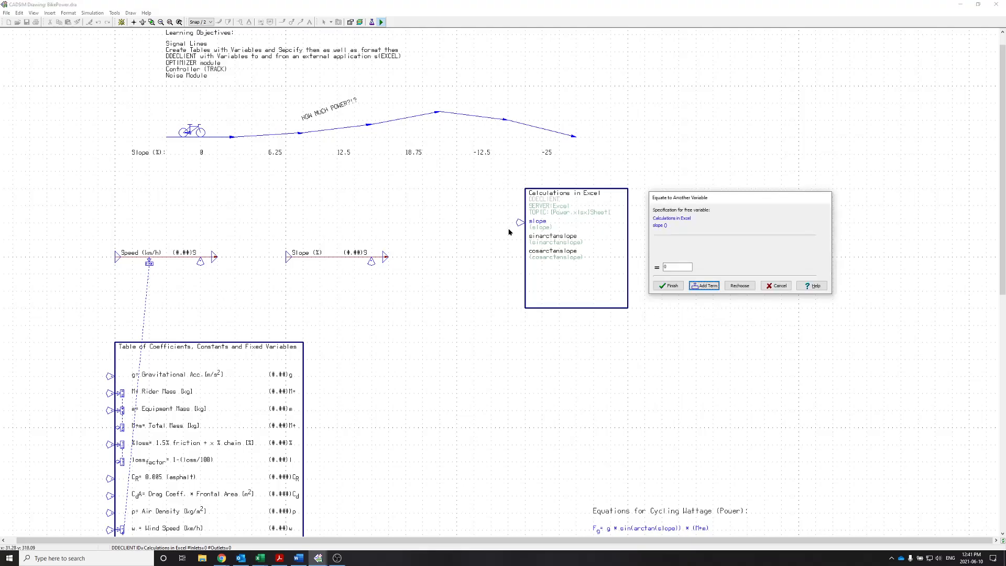
Step: Equate the slope variable to the SIGNAL of the Slope (%) line with a multiplier of 1 and finish the specification
click(697, 286)
click(388, 253)
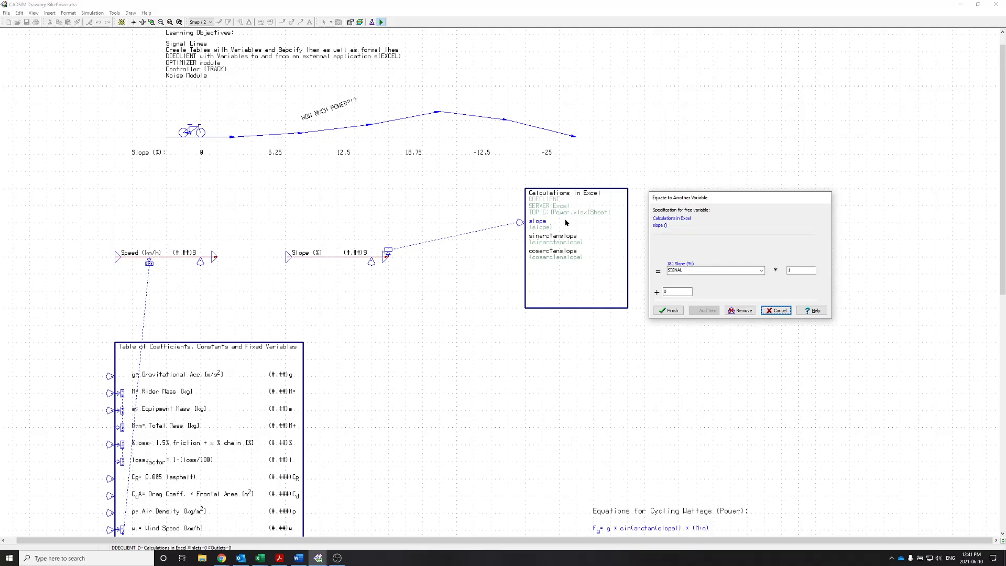
click(669, 310)
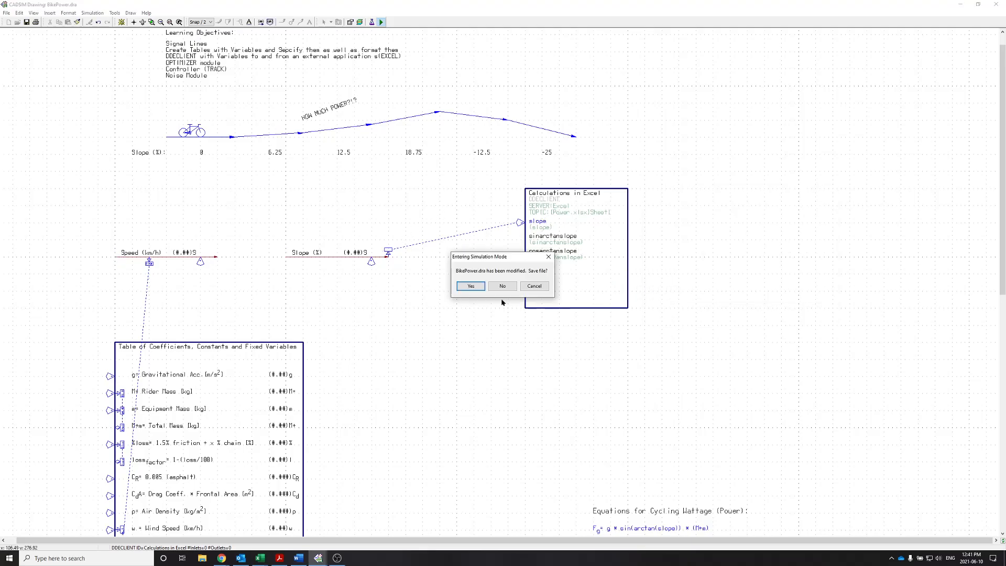
Step: Save the drawing, run the simulation, and review the simulated values of the Calculations in Excel block
click(471, 286)
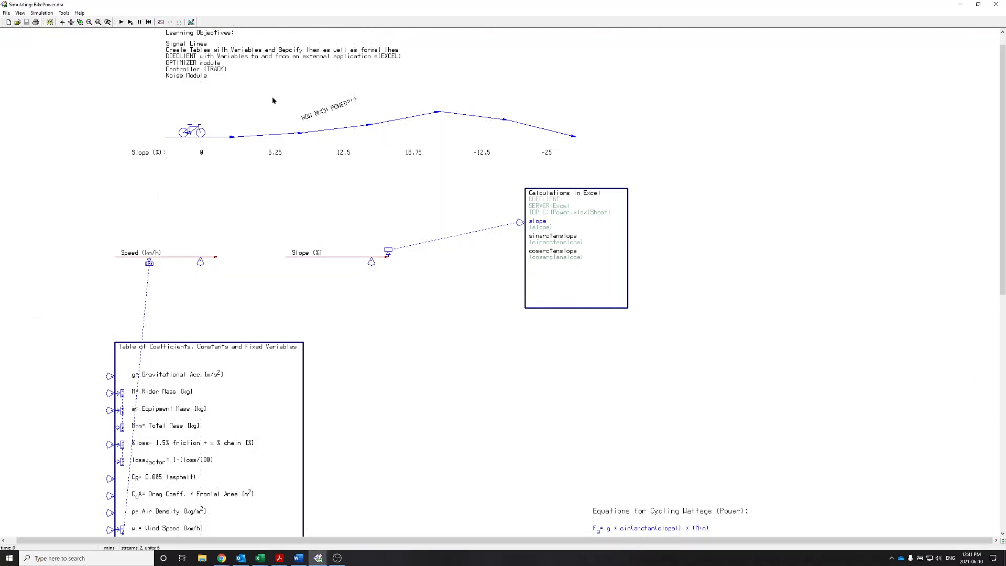
click(121, 22)
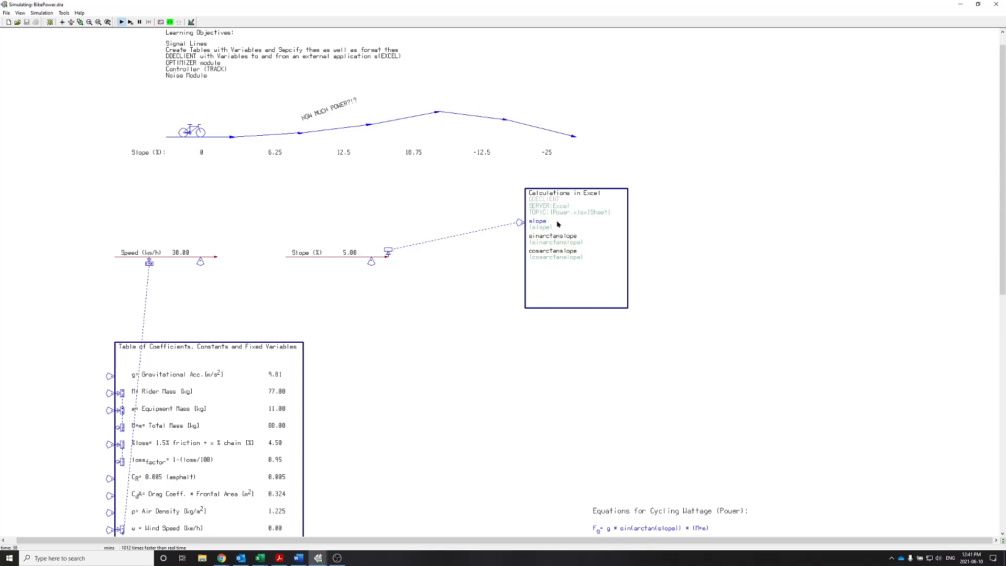
double_click(573, 220)
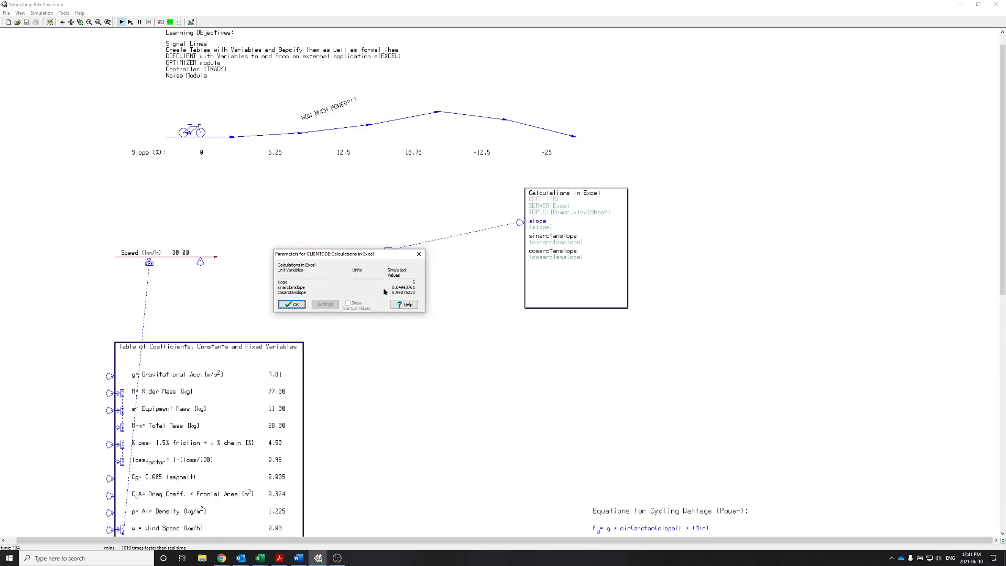
click(291, 304)
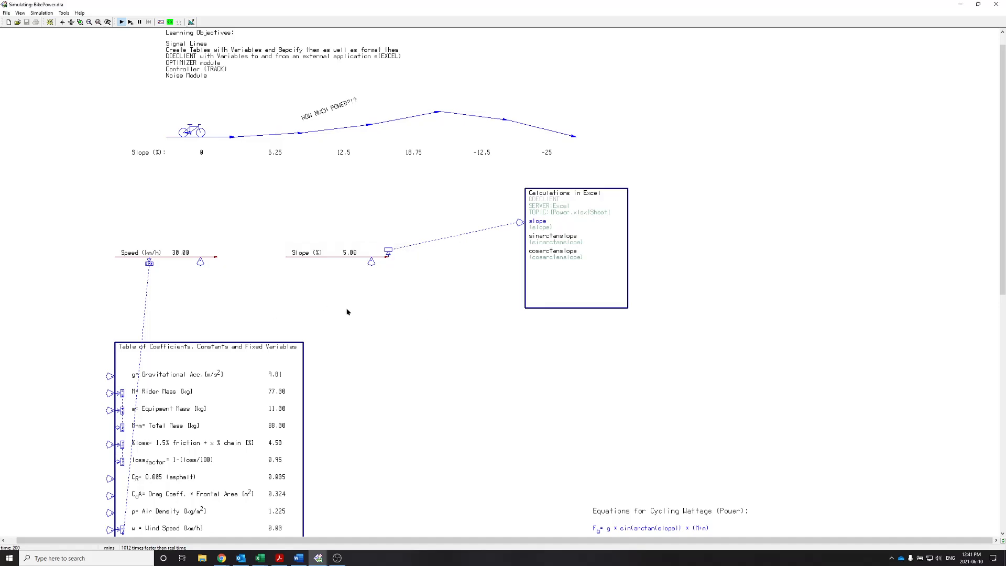
Step: Switch to the Power.xlsx workbook to check the slope in cell C12 against the sine and cosine results, and return to CADSIM
key(alt+Tab)
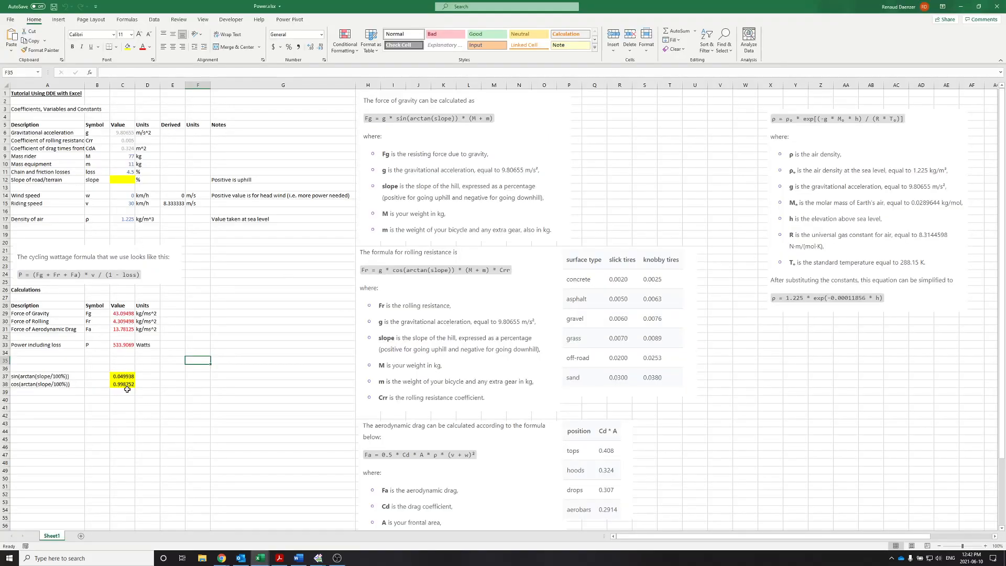
click(125, 179)
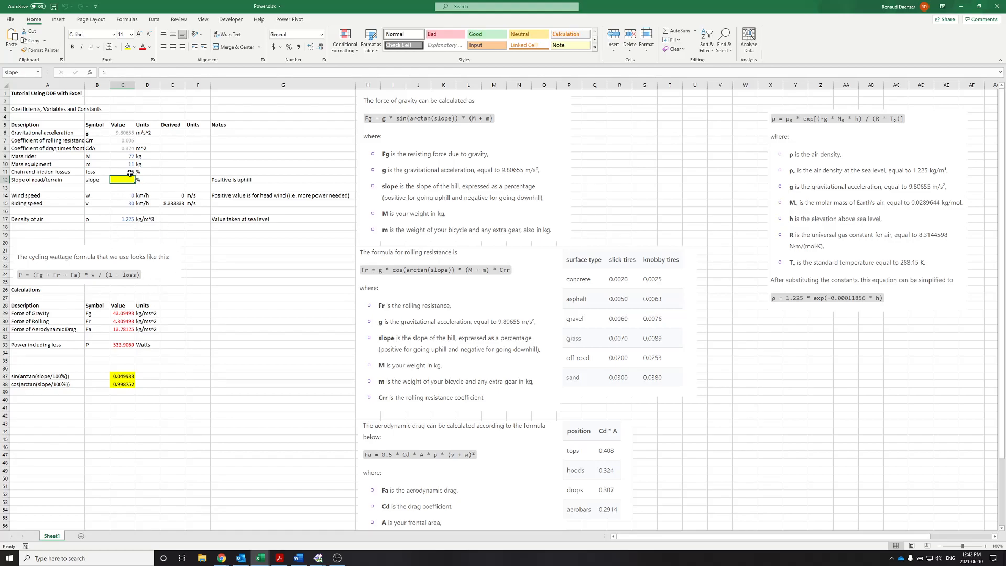
key(alt+Tab)
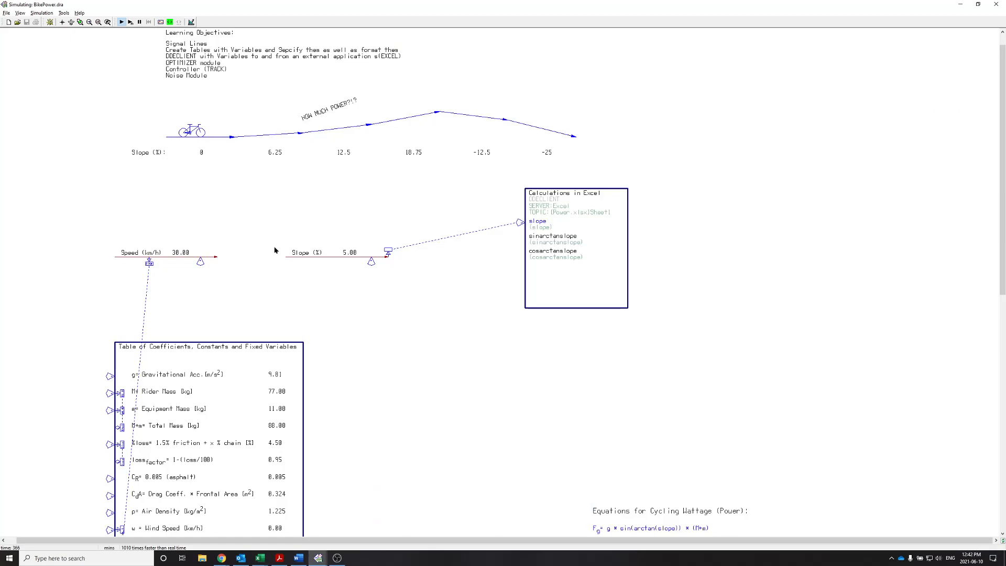
Step: Set the Slope (%) line's constant to 10 and review the simulated slope, sine and cosine values of the Calculations in Excel block
double_click(372, 265)
double_click(298, 72)
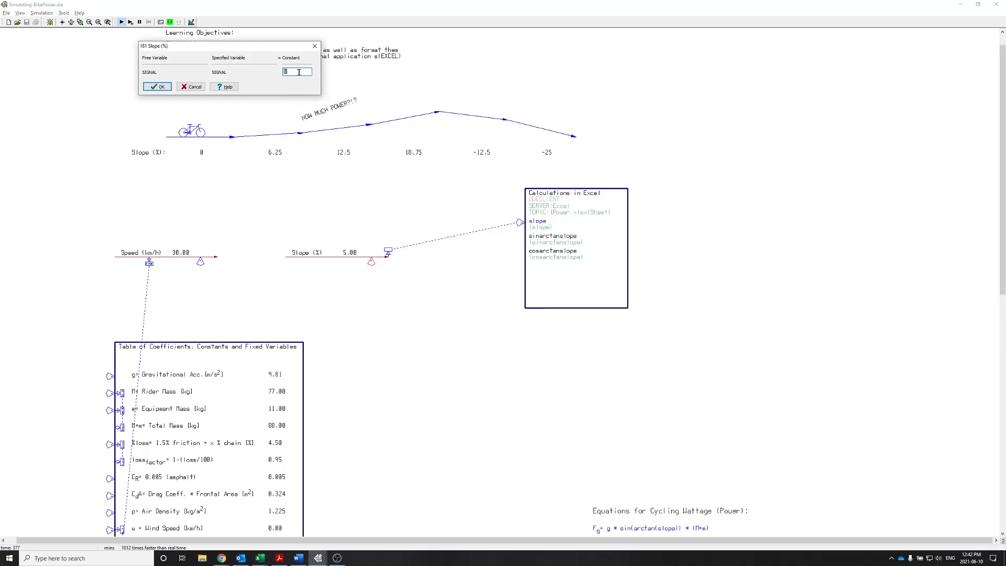
text(10)
double_click(570, 308)
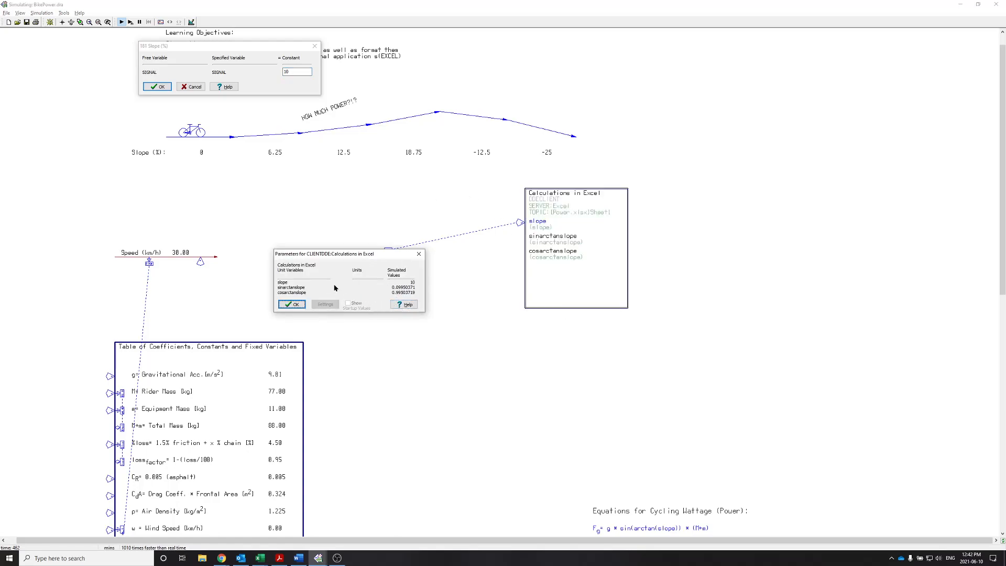
drag(350, 255, 392, 292)
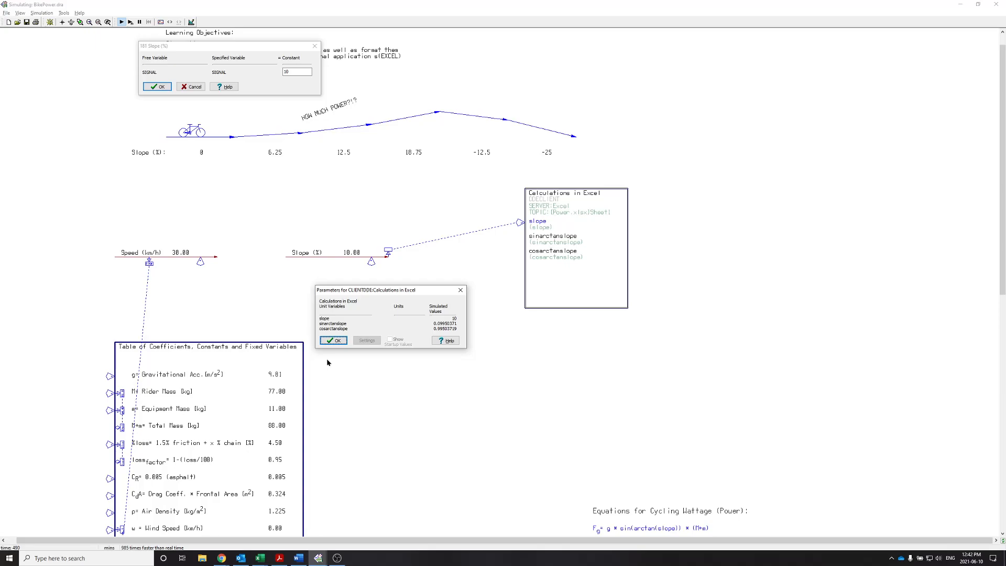
click(335, 341)
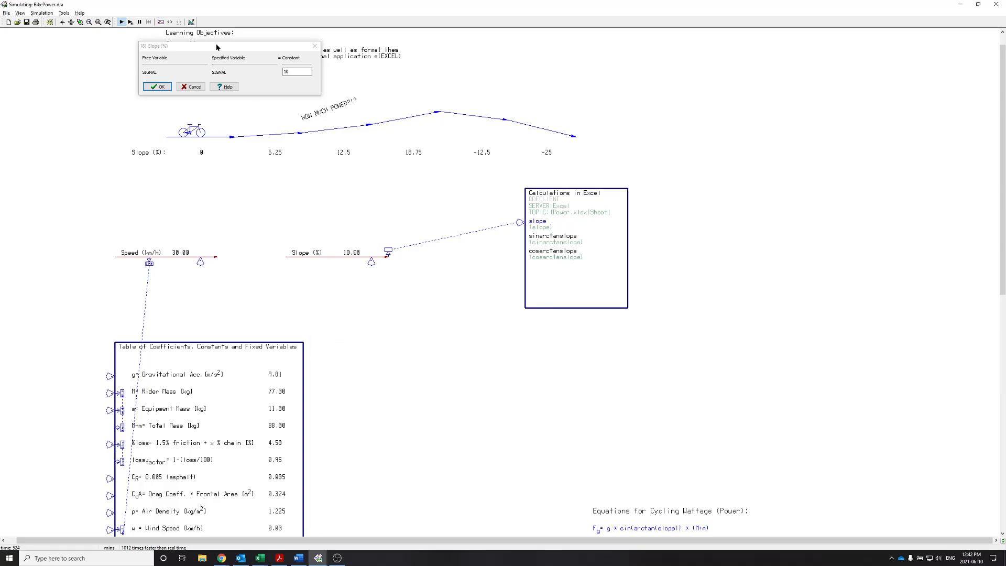
Step: Plot cosarctanslope, sinarctanslope and slope in a Multiple Variable Chart and place it above the Calculations in Excel block
click(170, 22)
click(526, 286)
click(121, 132)
drag(120, 132, 120, 121)
click(122, 196)
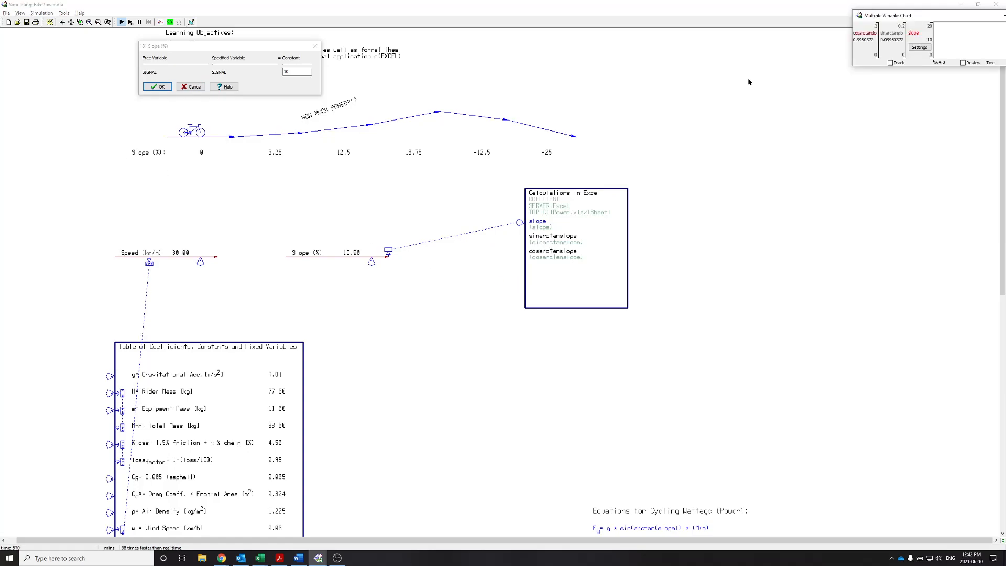
drag(948, 20, 766, 66)
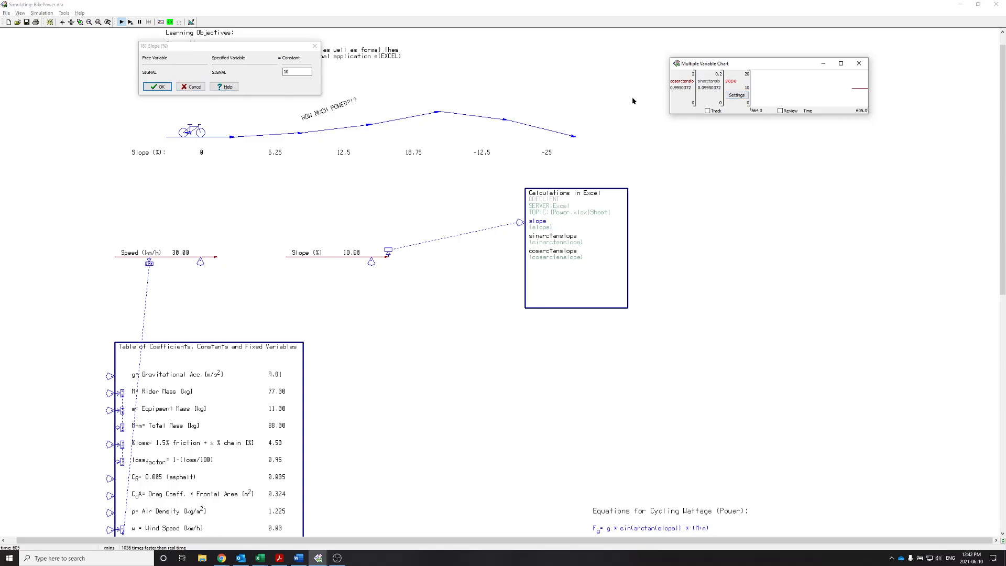
Step: Set the Slope (%) line's constant to 5 and close the Multiple Variable Chart without saving it
click(305, 72)
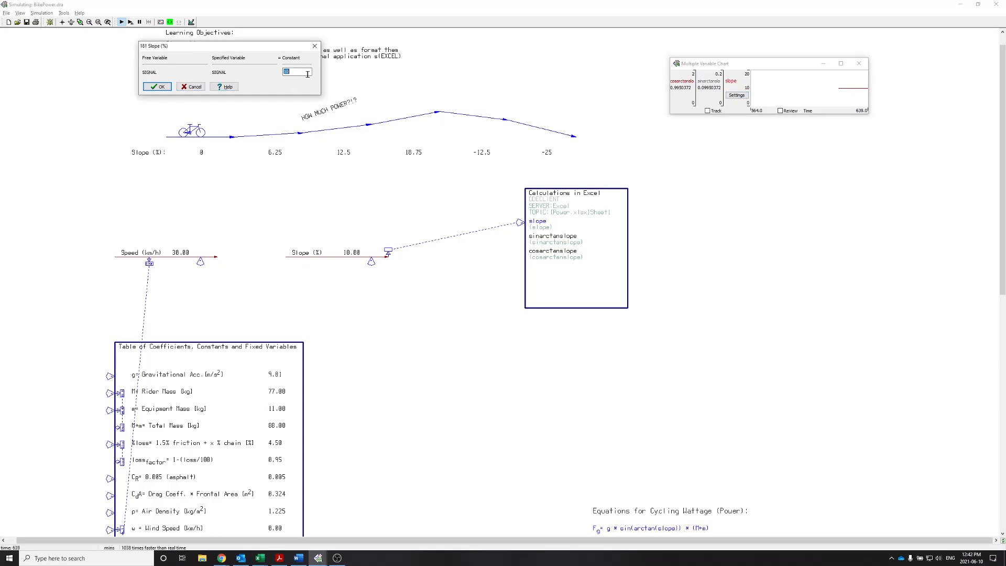
text(5)
click(157, 87)
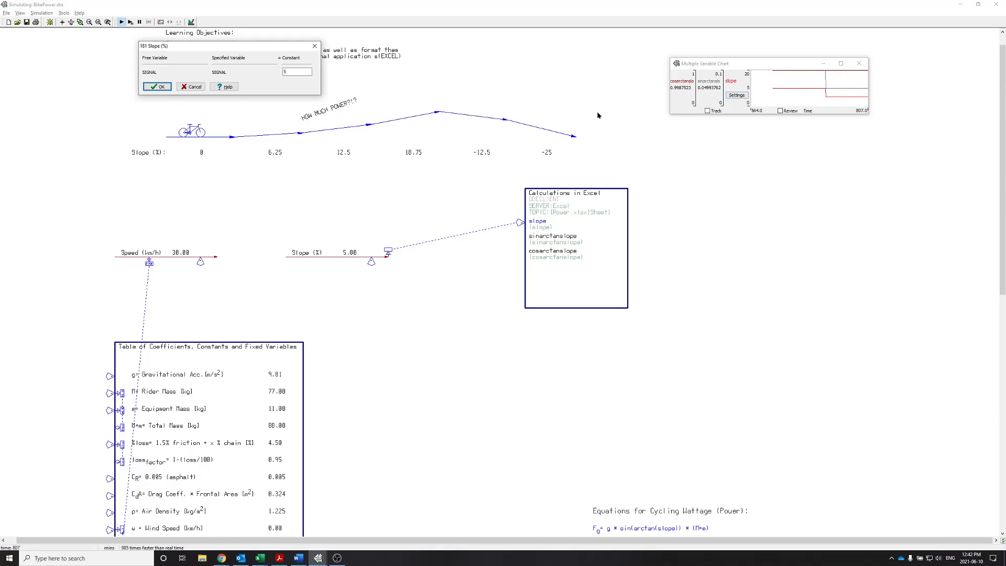
click(159, 87)
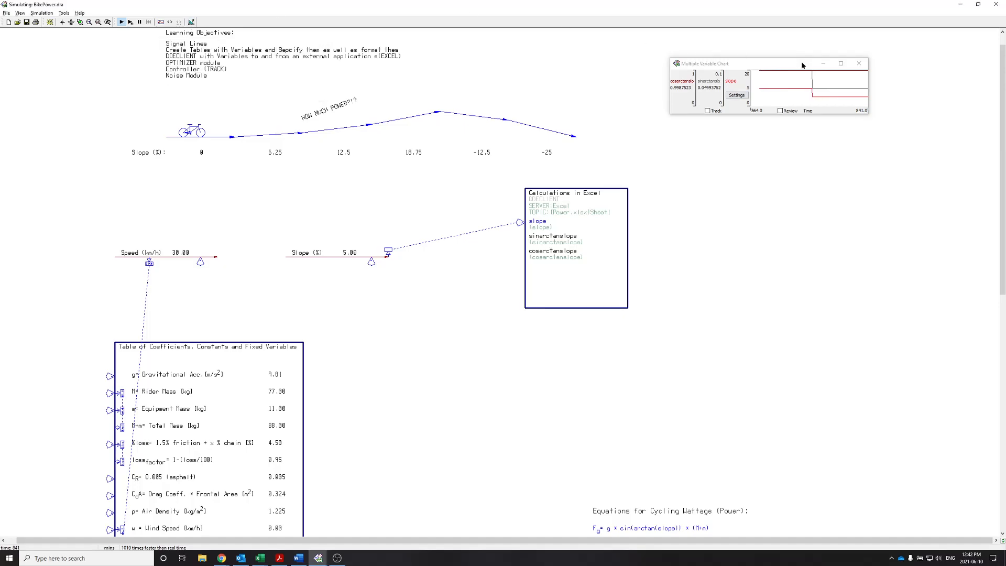
click(858, 63)
click(493, 286)
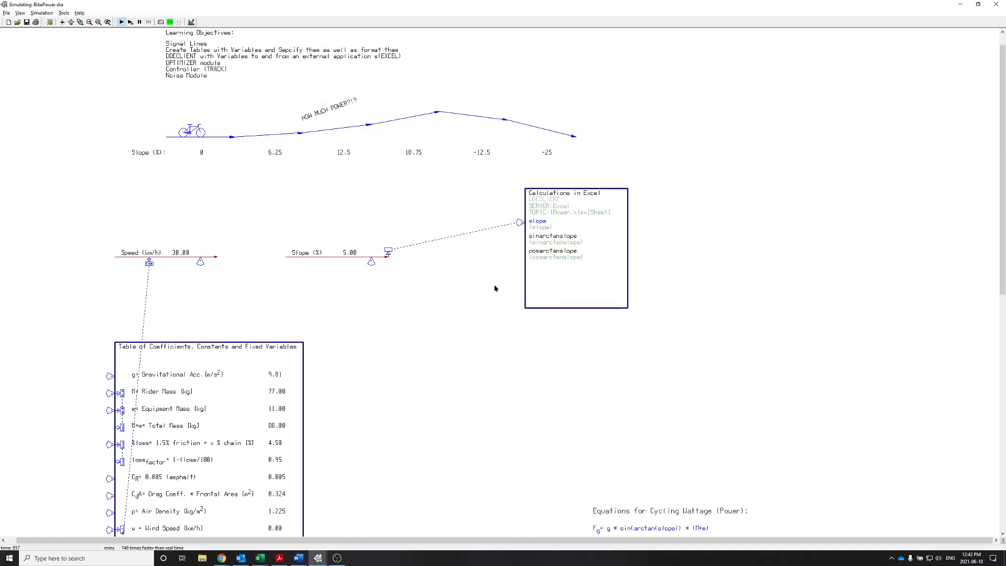
Step: Review the coefficients table and power equations, and leave the simulation to return to the drawing
scroll(540, 230, down, 3)
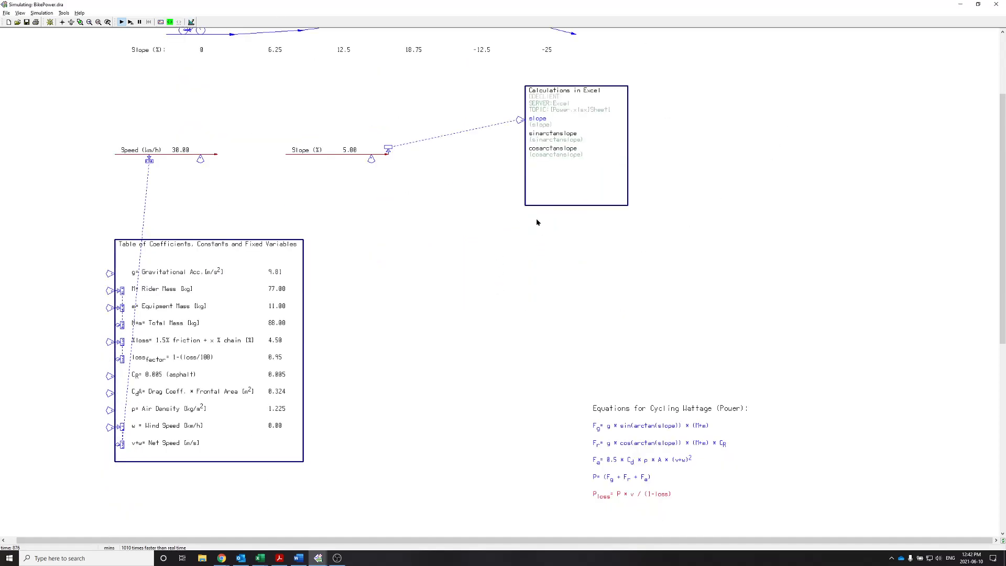
scroll(536, 222, right, 2)
scroll(492, 258, down, 1)
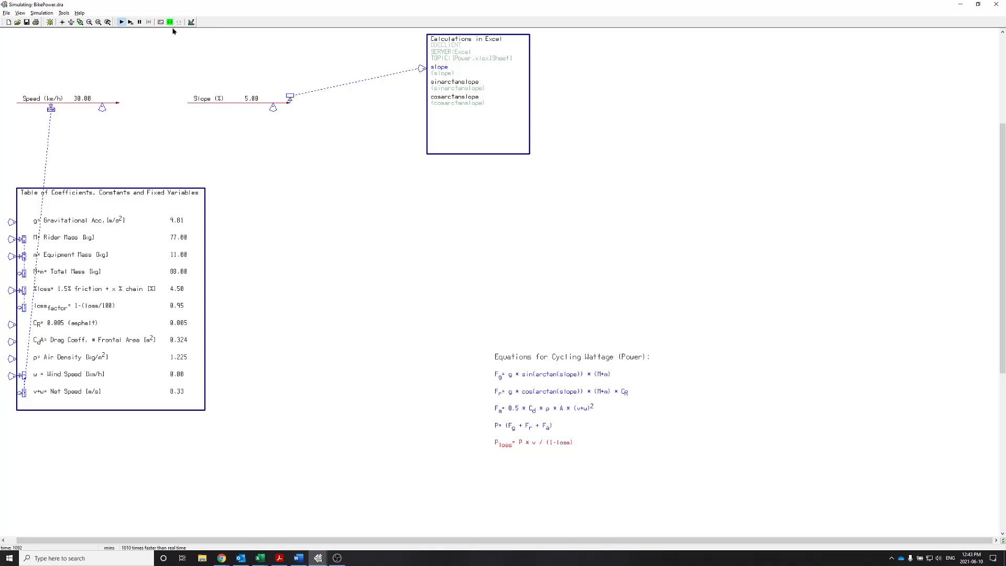
click(191, 22)
key(Return)
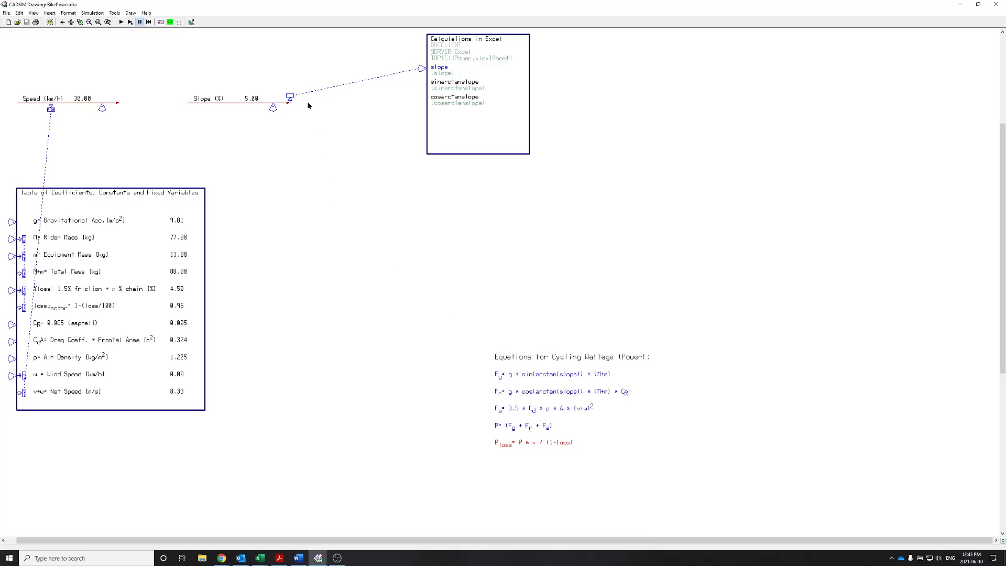
Step: Draw a horizontal signal line beside the coefficients table, level with the gravitational acceleration row
click(219, 22)
click(538, 94)
click(273, 222)
click(359, 223)
right_click(511, 376)
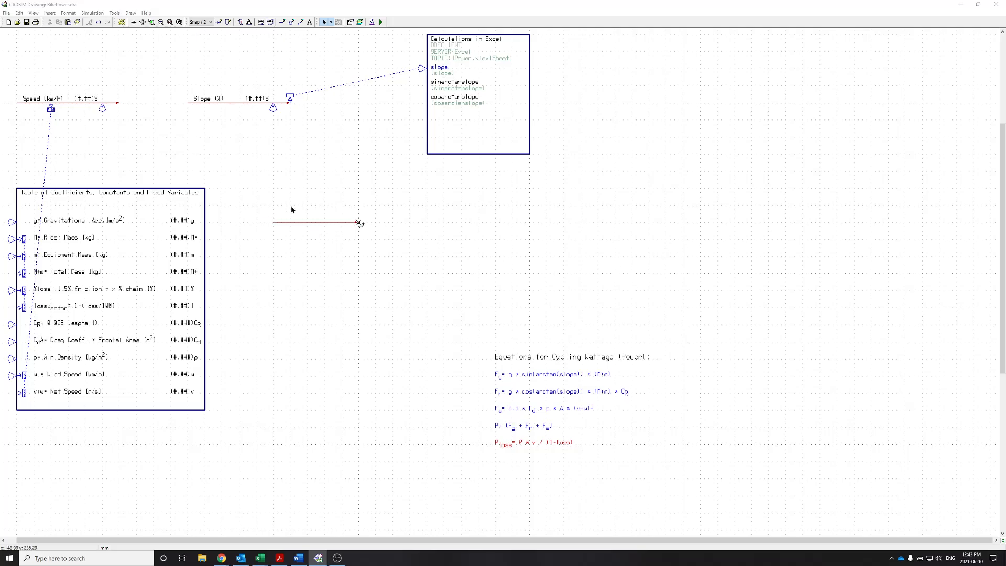
Step: Save the drawing, start specifying the new signal line's free variable, and choose a local specification with the product equation type
click(381, 22)
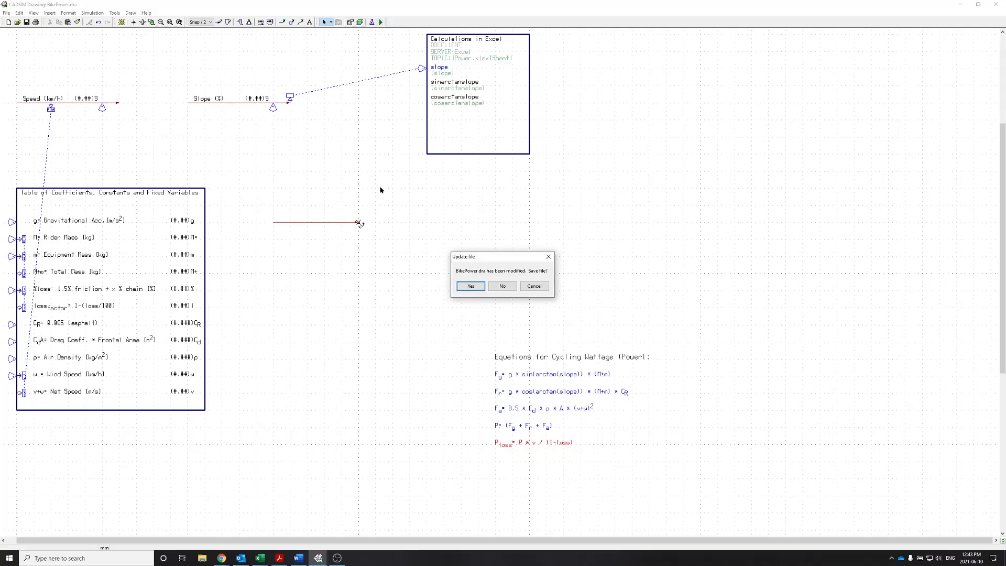
click(470, 286)
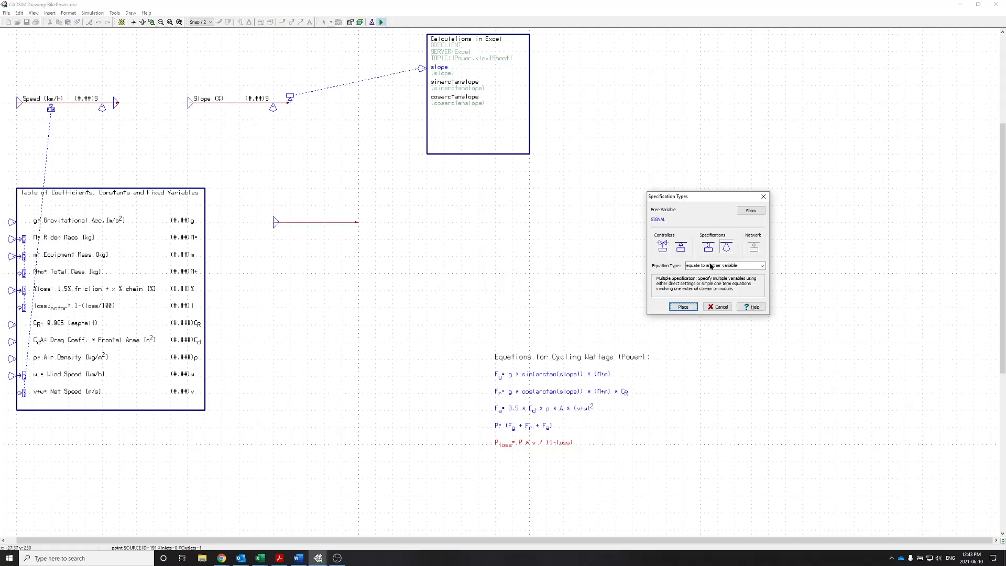
drag(706, 195, 482, 181)
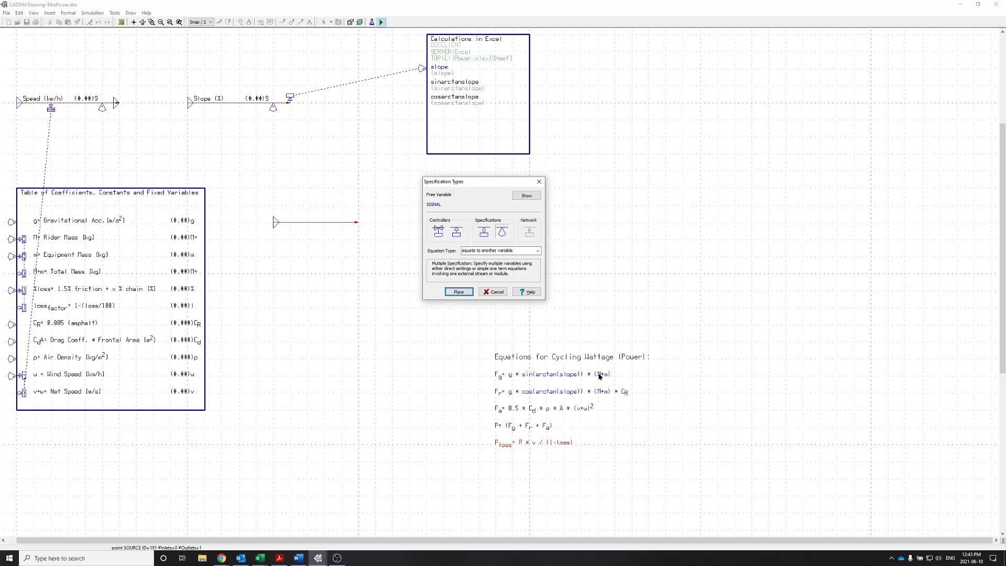
click(502, 251)
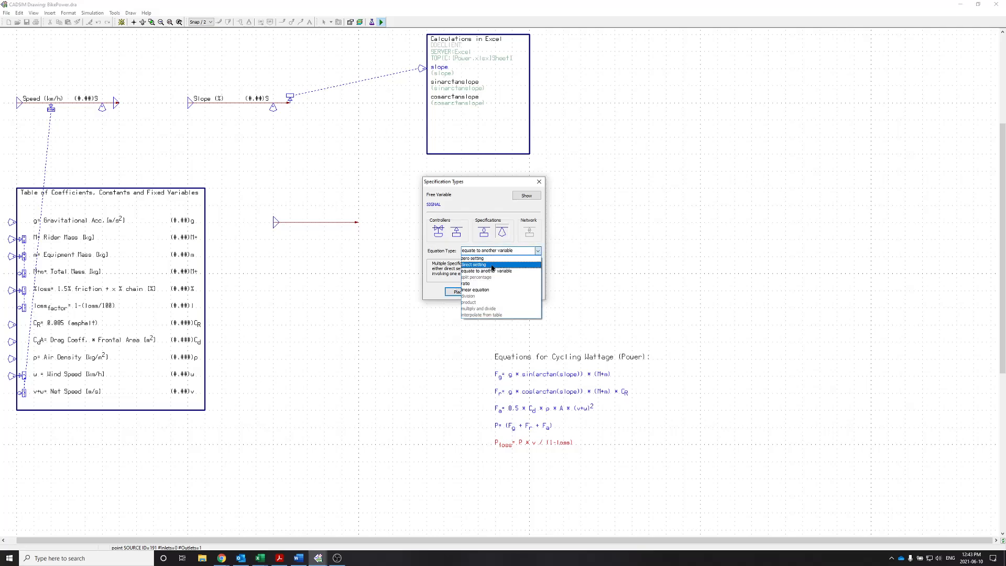
click(482, 233)
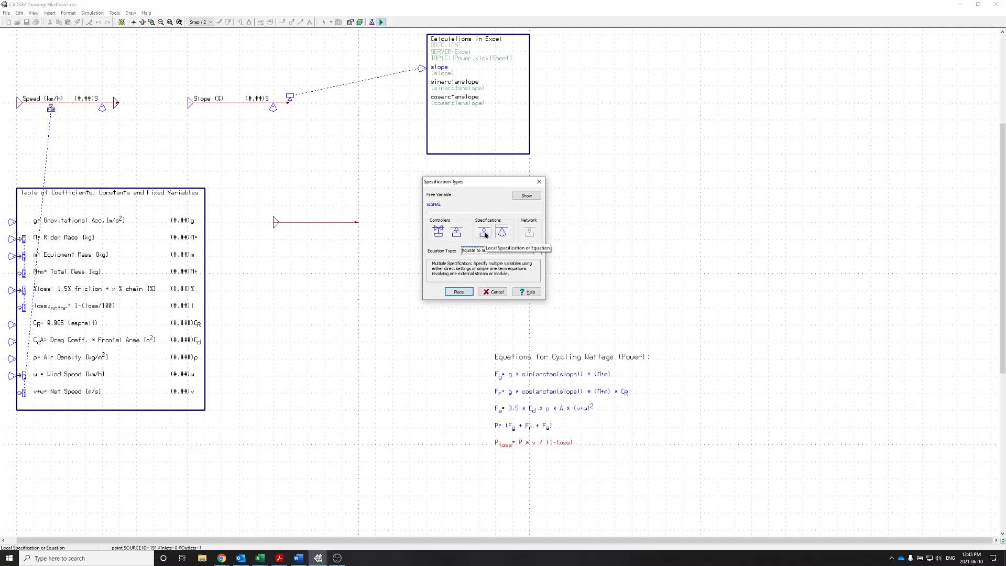
click(484, 237)
click(500, 251)
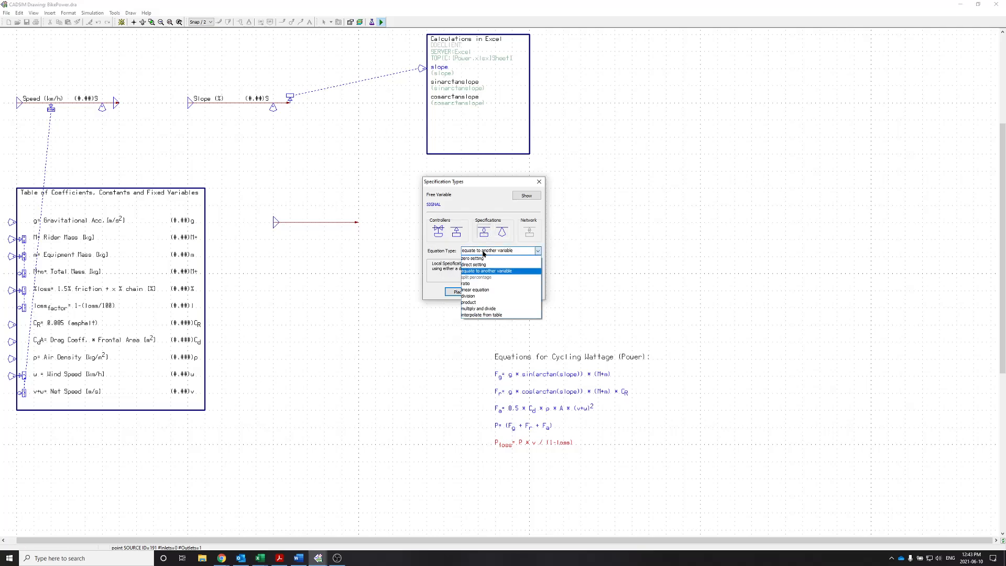
click(469, 303)
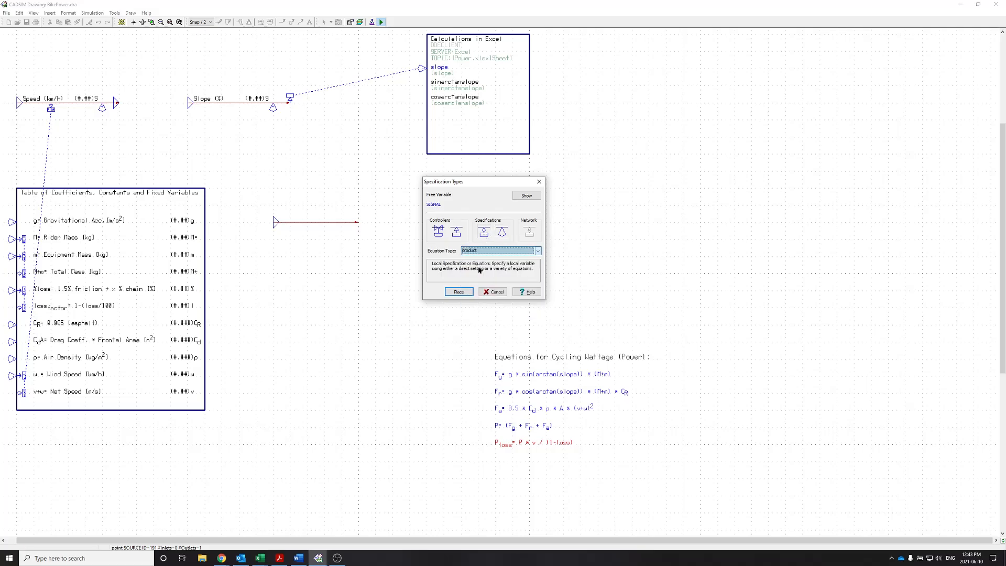
Step: Compare the equation types offered for a multiple specification, and reselect the local specification with the product type
click(501, 232)
click(493, 251)
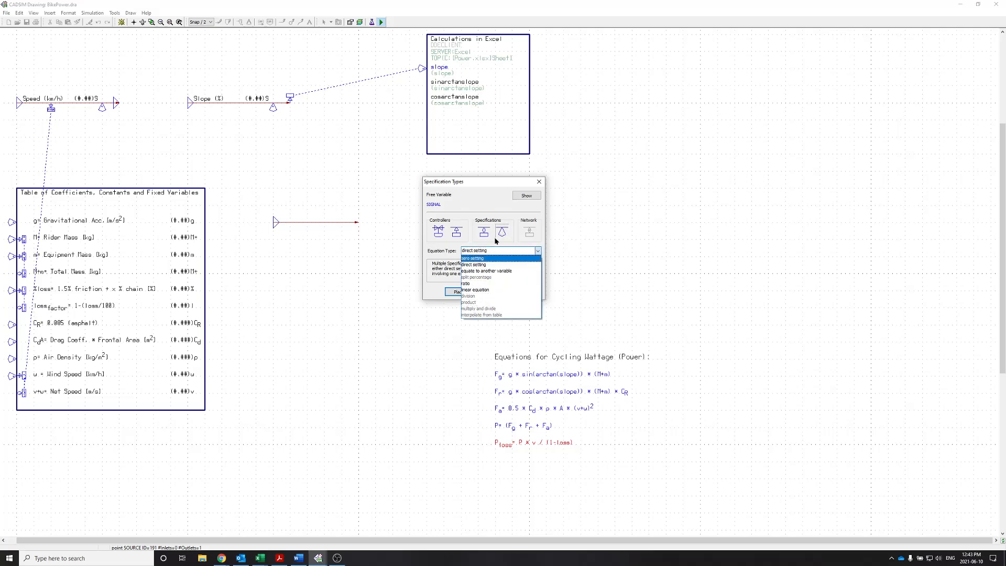
click(495, 241)
click(484, 232)
click(483, 251)
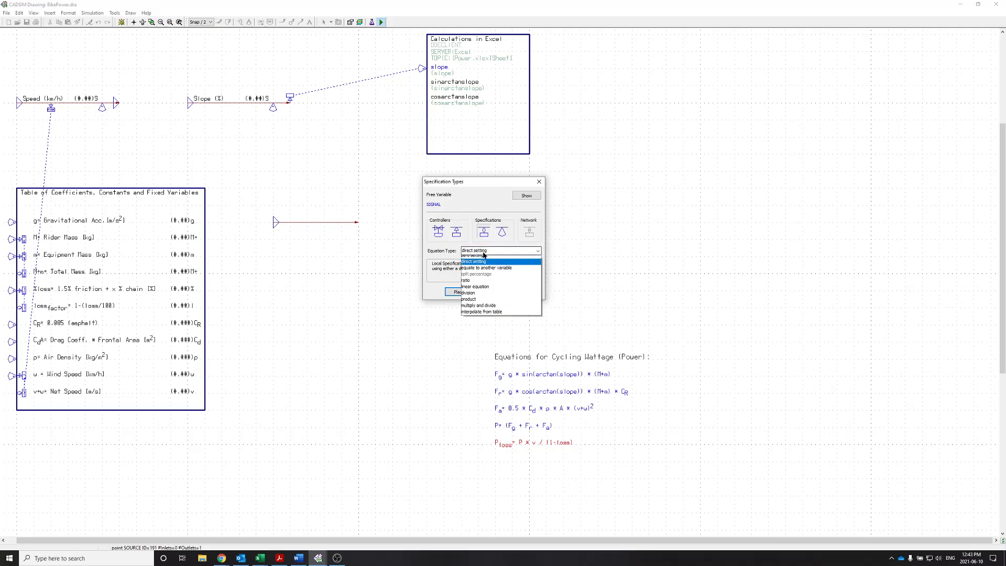
click(468, 292)
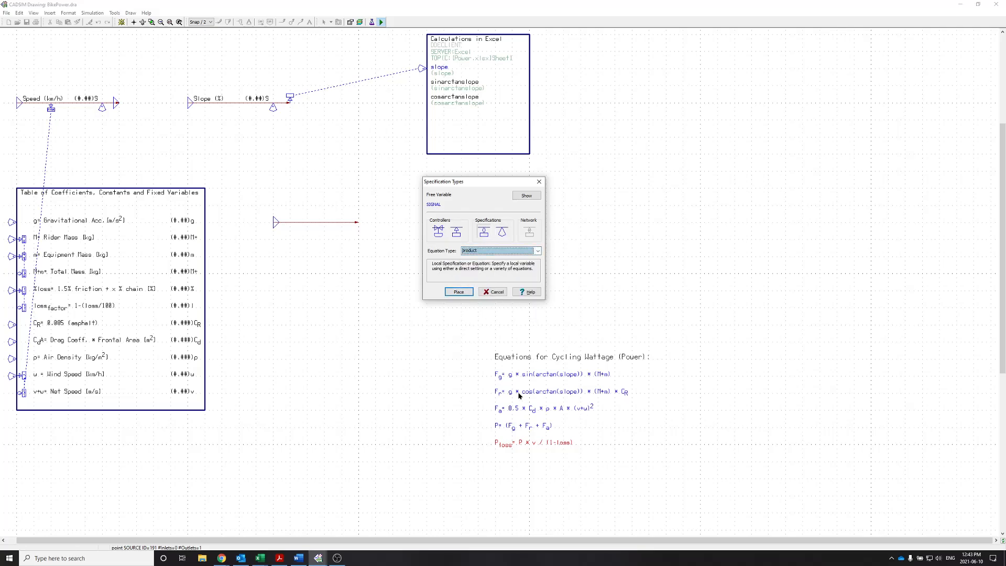
Step: Place the product specification at the new line's source and link gravitational acceleration from the coefficients table as its first term
click(459, 291)
click(293, 226)
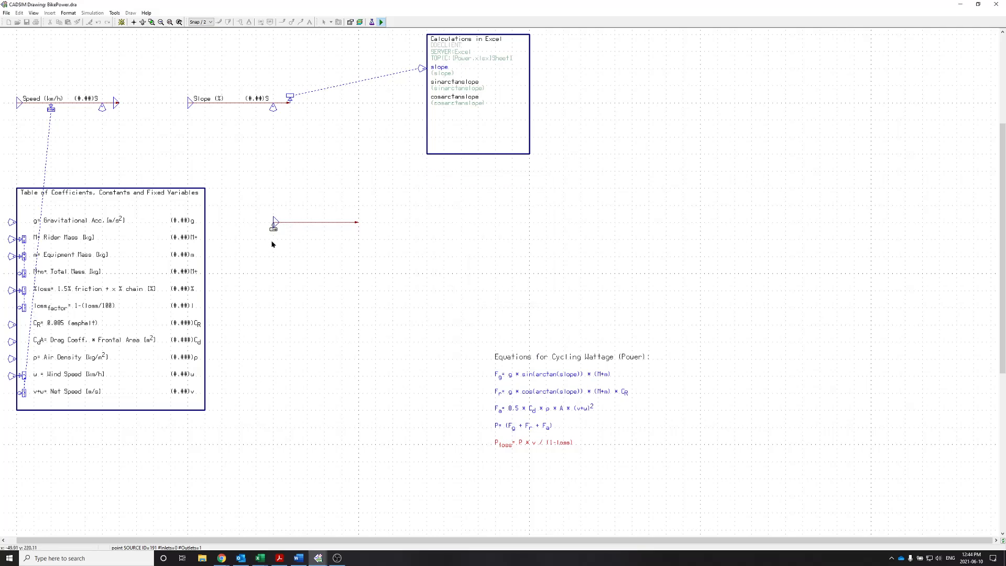
click(272, 245)
click(483, 271)
click(214, 225)
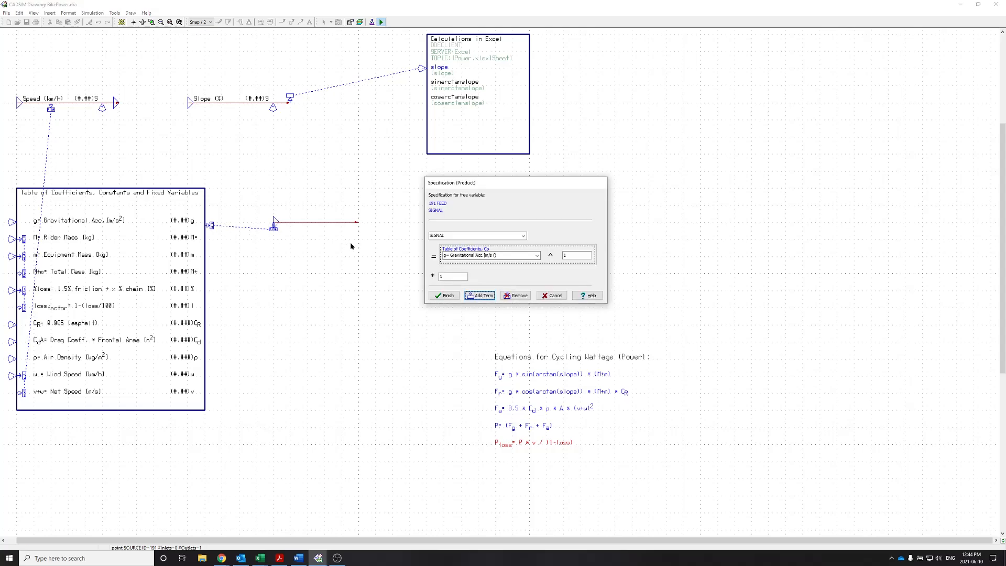
Step: Add sinarctanslope from the Calculations in Excel block as the second product term
click(479, 297)
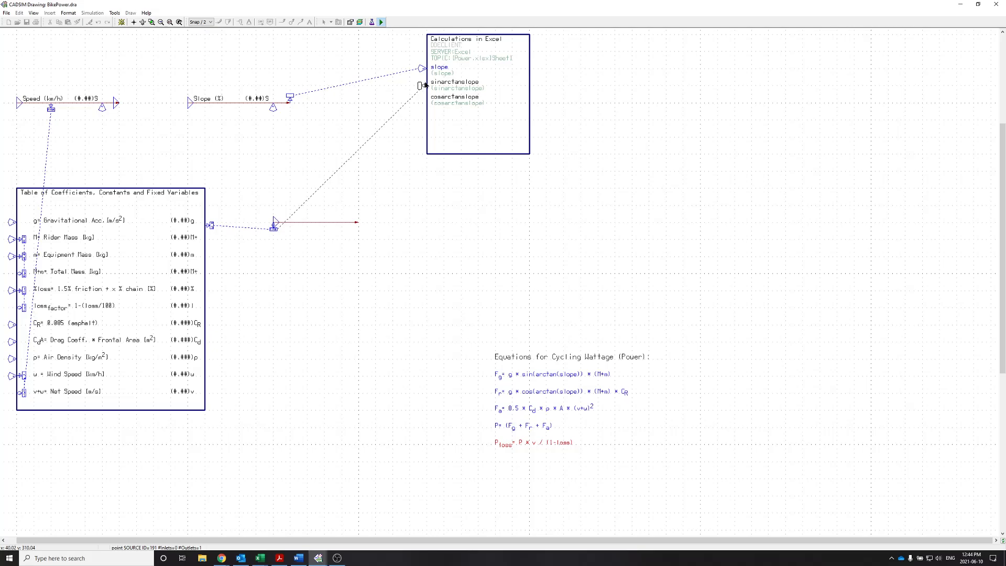
click(424, 86)
click(466, 276)
click(466, 291)
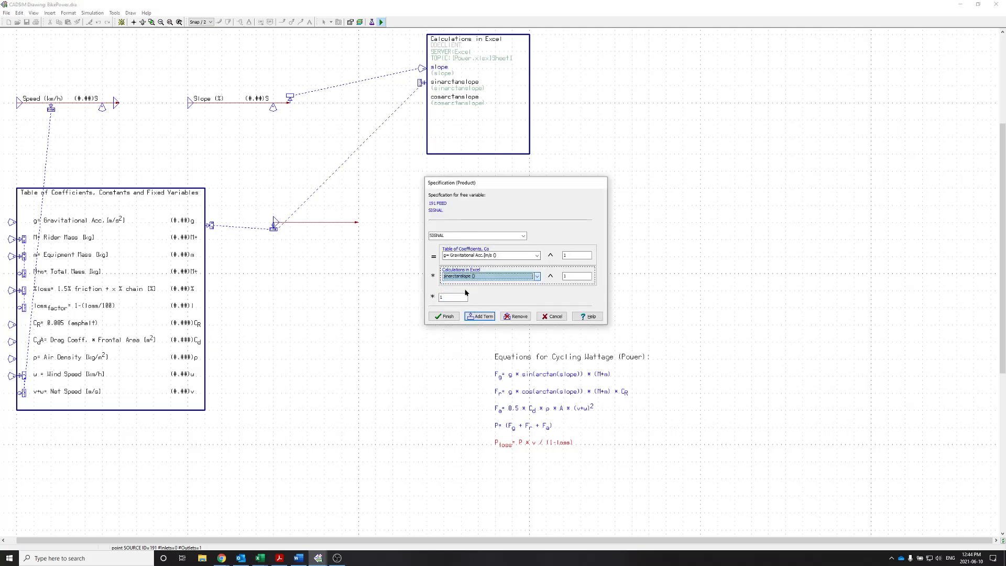
Step: Add M+m= Total Mass [kg] from the coefficients table as the third product term and finish the specification
click(468, 317)
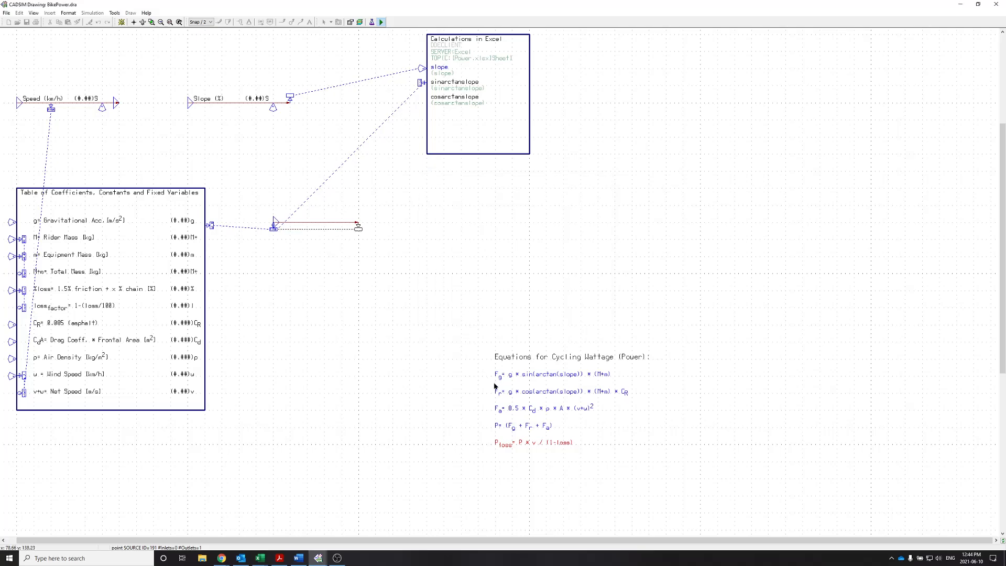
click(215, 273)
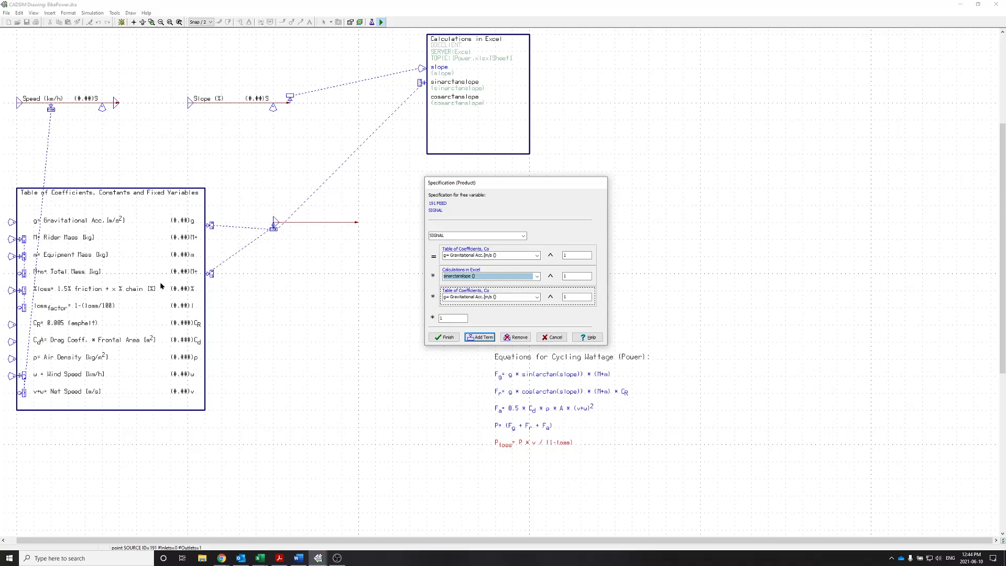
click(478, 298)
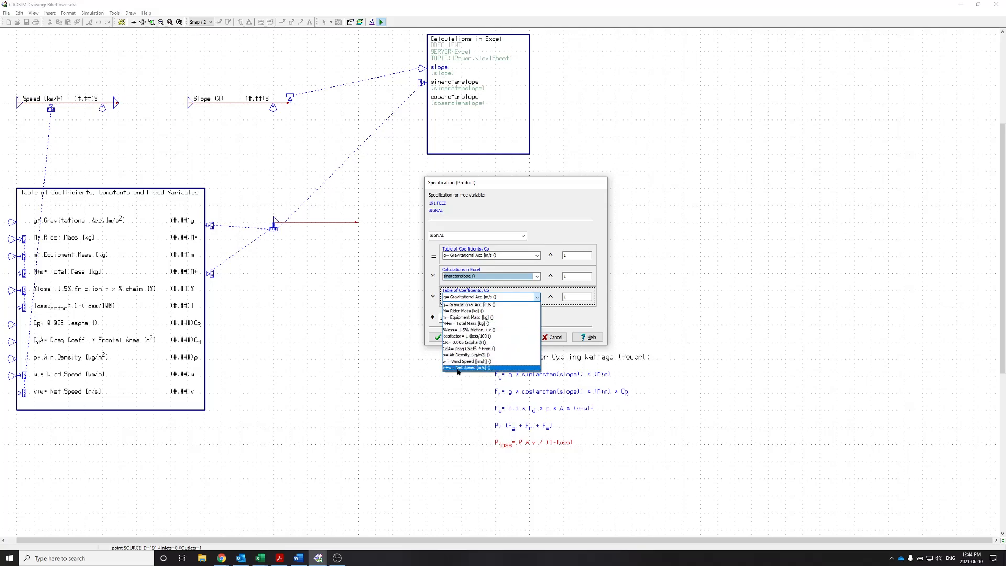
click(474, 325)
click(443, 335)
Step: Save the drawing, run the simulation, and inspect the simulated signal value of the new line
key(F5)
click(459, 288)
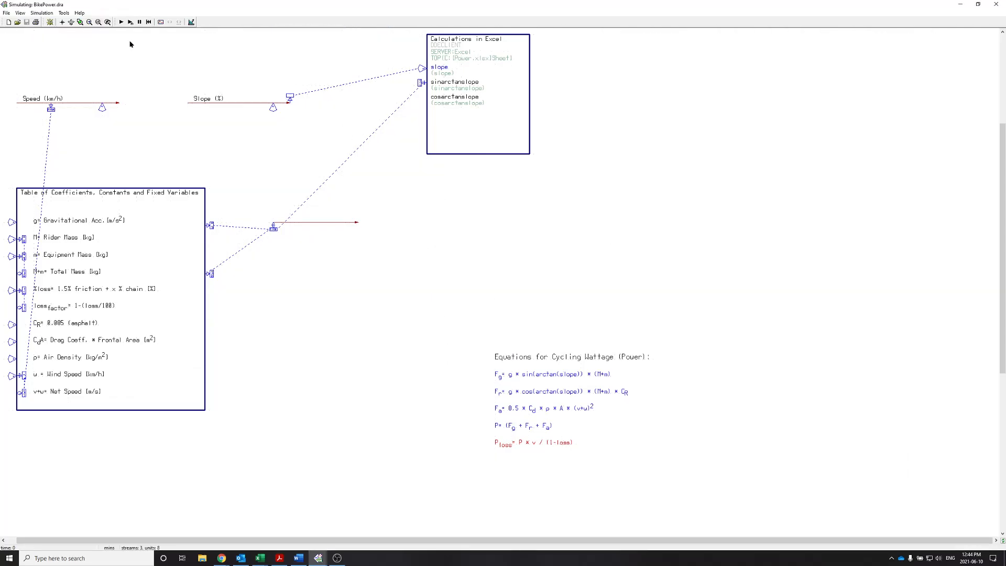
click(120, 22)
double_click(338, 223)
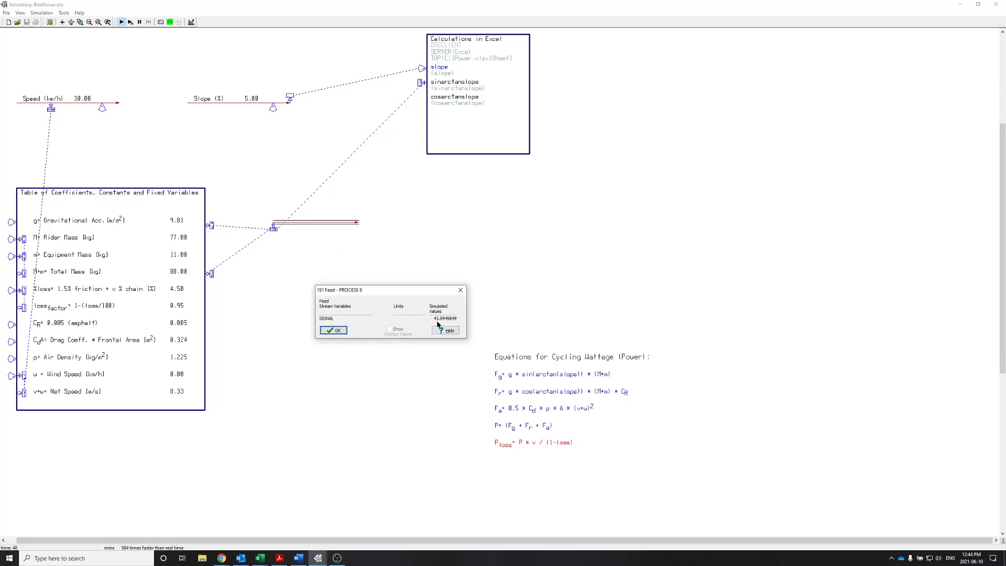
click(333, 330)
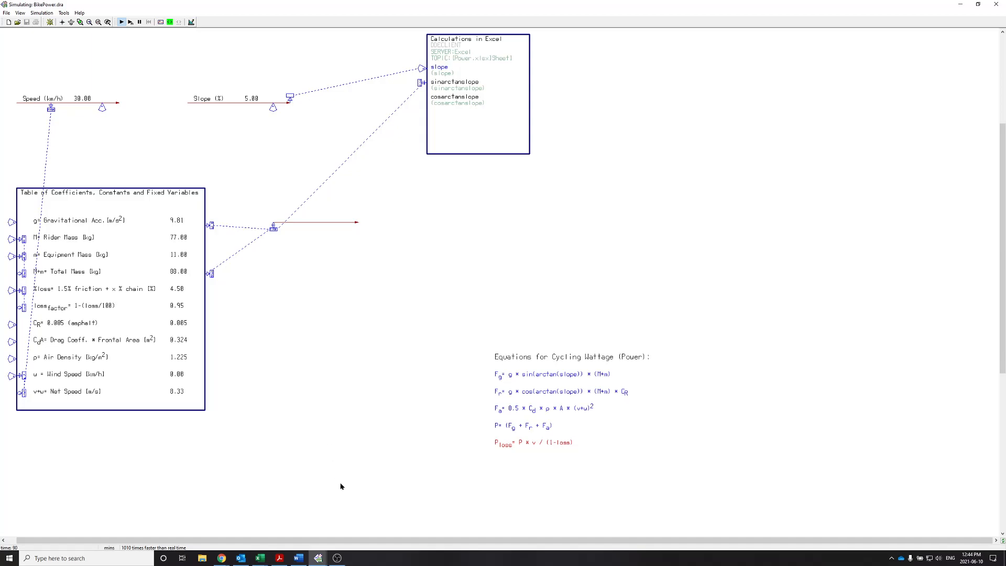
Step: Switch to Power.xlsx in Excel to check the Force of Gravity value in C29, and return to the CADSIM simulation
mouse_move(260, 556)
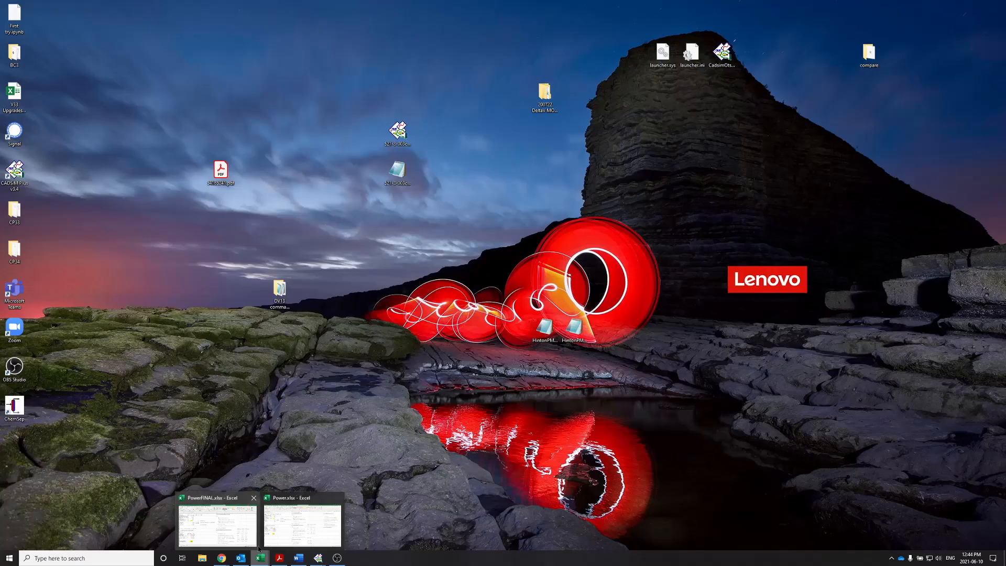
click(277, 519)
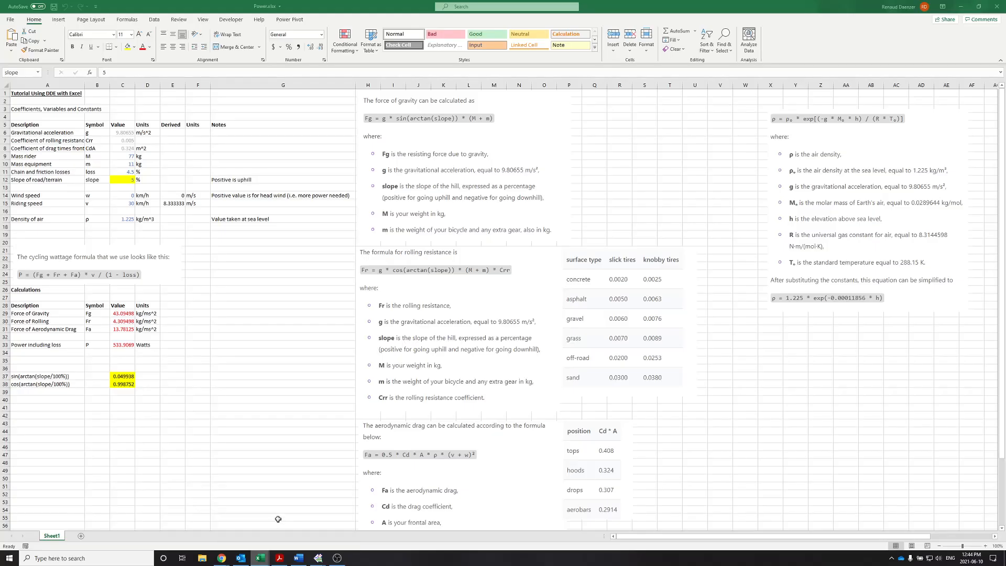
click(123, 315)
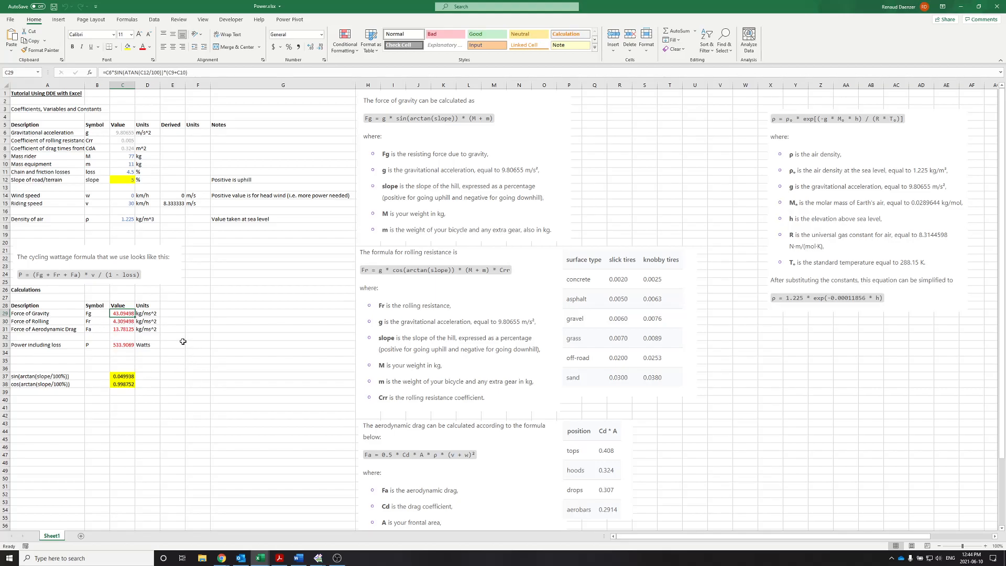
mouse_move(318, 557)
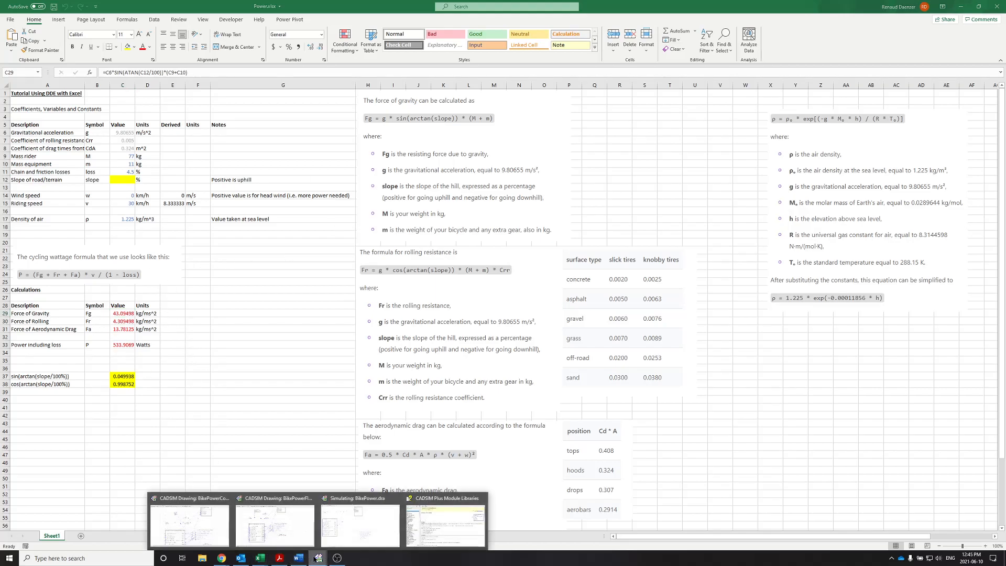
click(354, 520)
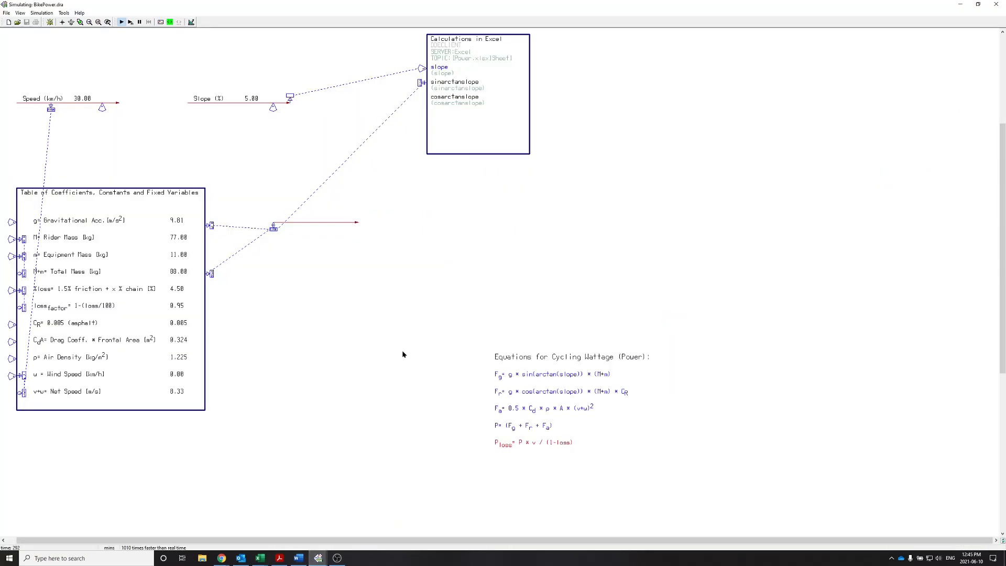
Step: Return to the drawing and draw a second horizontal signal line below the first, level with the equipment mass row
click(191, 23)
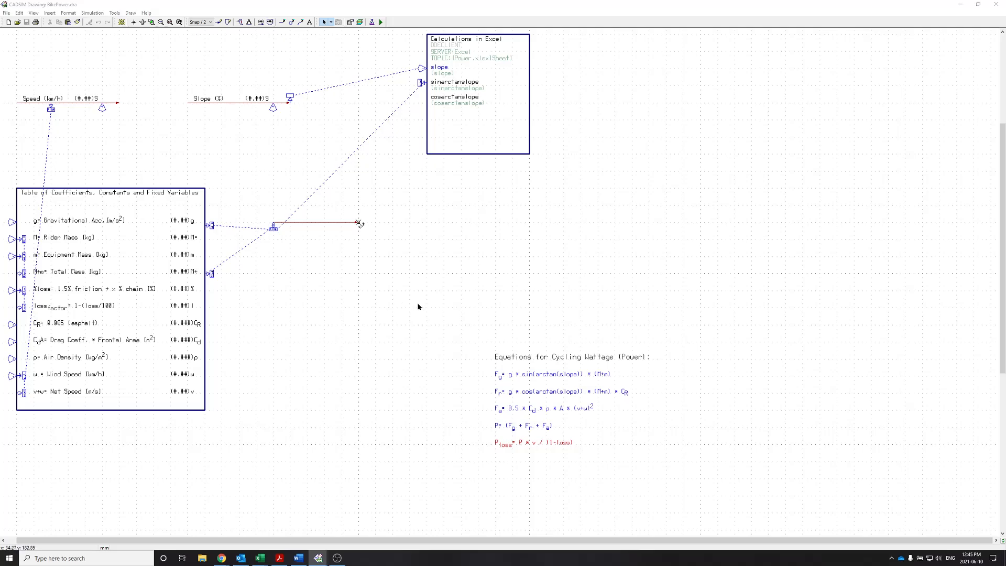
scroll(474, 318, down, 2)
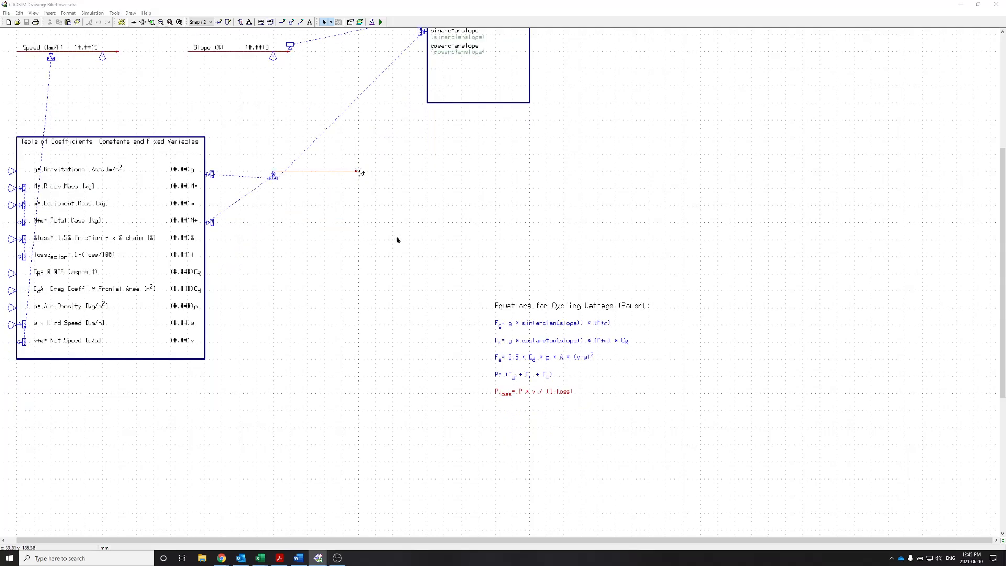
click(220, 22)
click(276, 205)
click(358, 206)
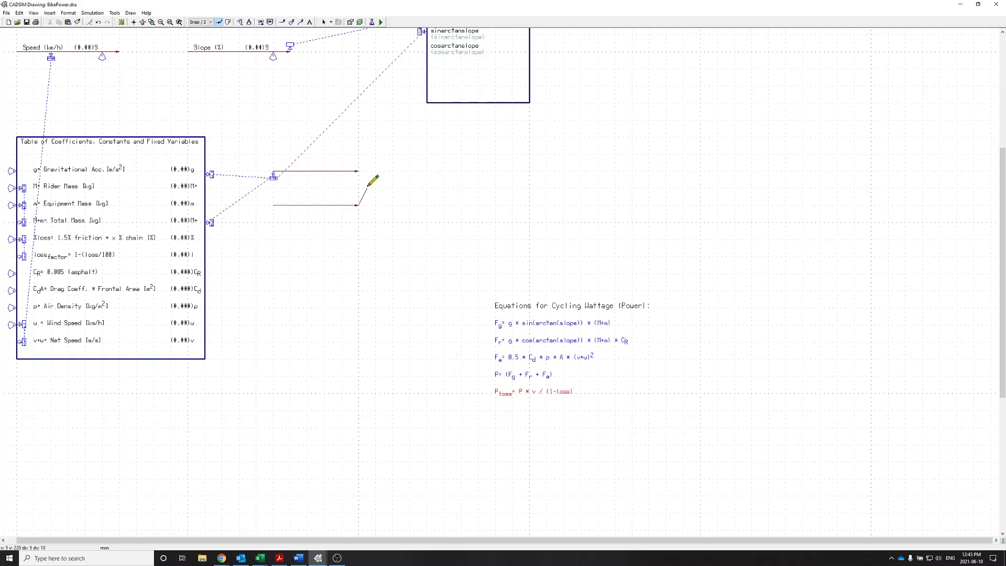
key(Escape)
Step: Draw two more equal signal lines below, level with the %loss and rolling resistance coefficient rows
click(218, 22)
click(273, 240)
click(359, 239)
click(274, 274)
click(358, 273)
key(Escape)
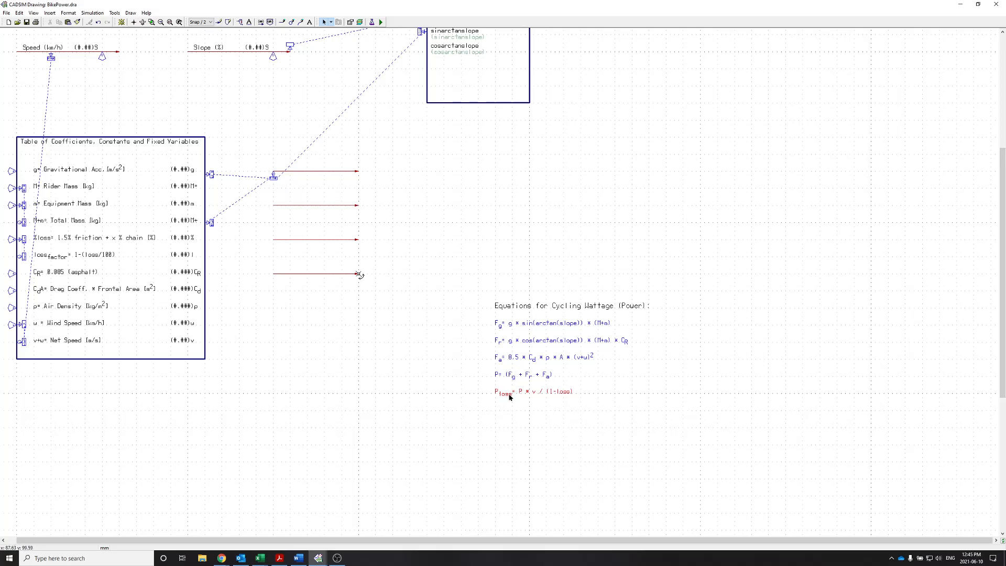
Step: Save the drawing and choose a local specification with the linear equation type for the lowest signal line
click(382, 23)
click(471, 290)
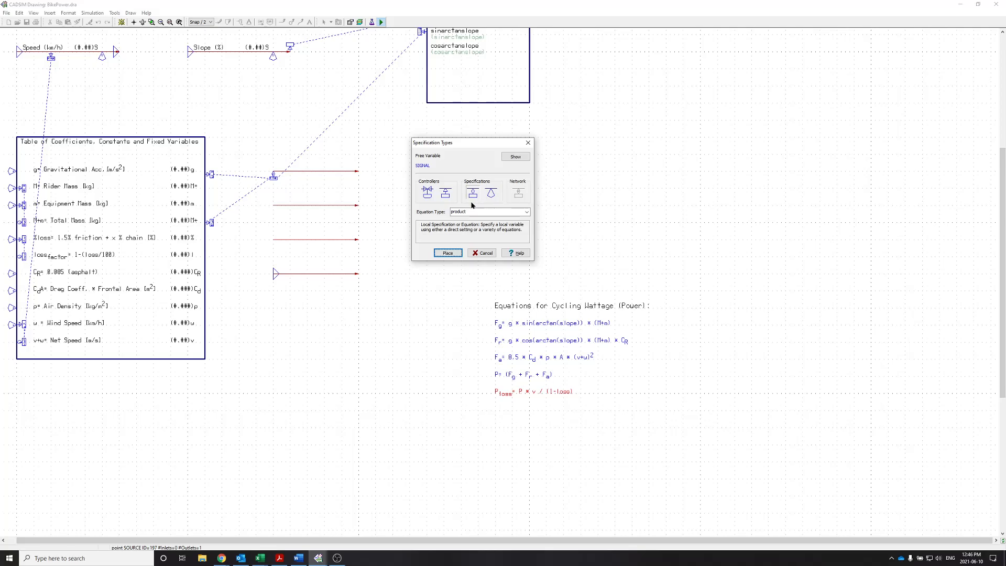
click(482, 214)
click(468, 245)
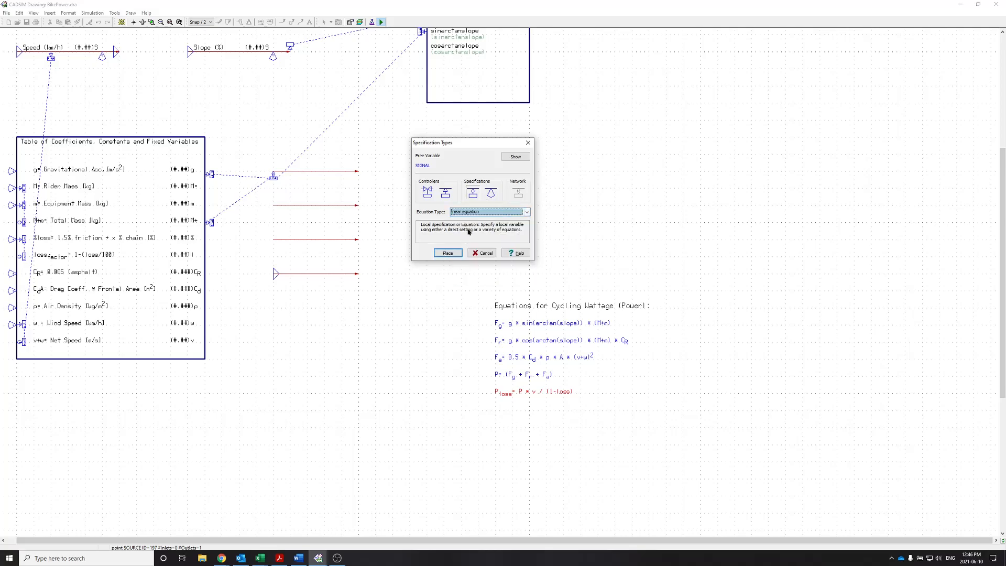
click(449, 253)
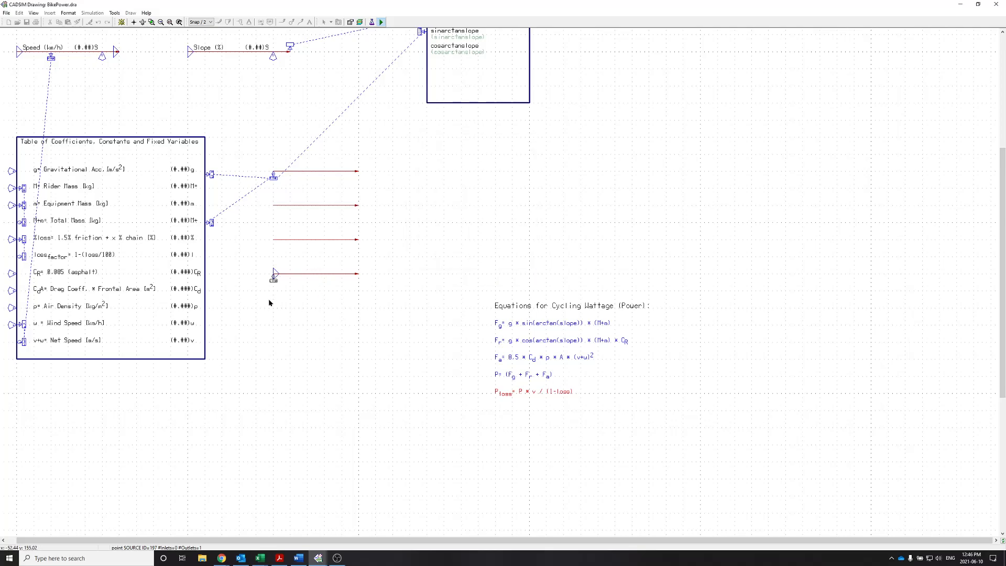
Step: Place the linear specification below the lowest signal line and sum the SIGNAL values of the three signal lines above it
click(269, 300)
click(466, 234)
click(273, 243)
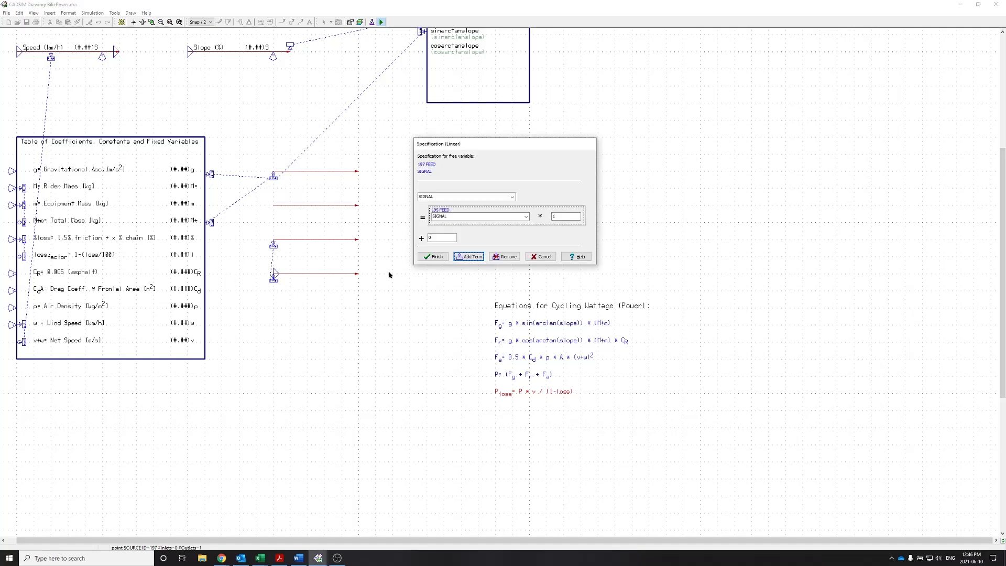
click(466, 257)
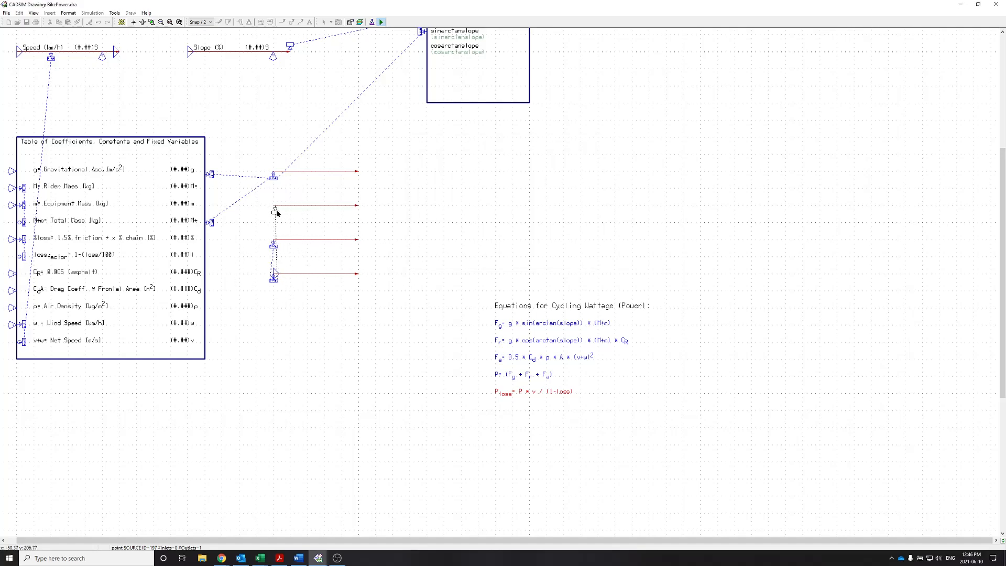
click(291, 211)
click(468, 278)
click(307, 178)
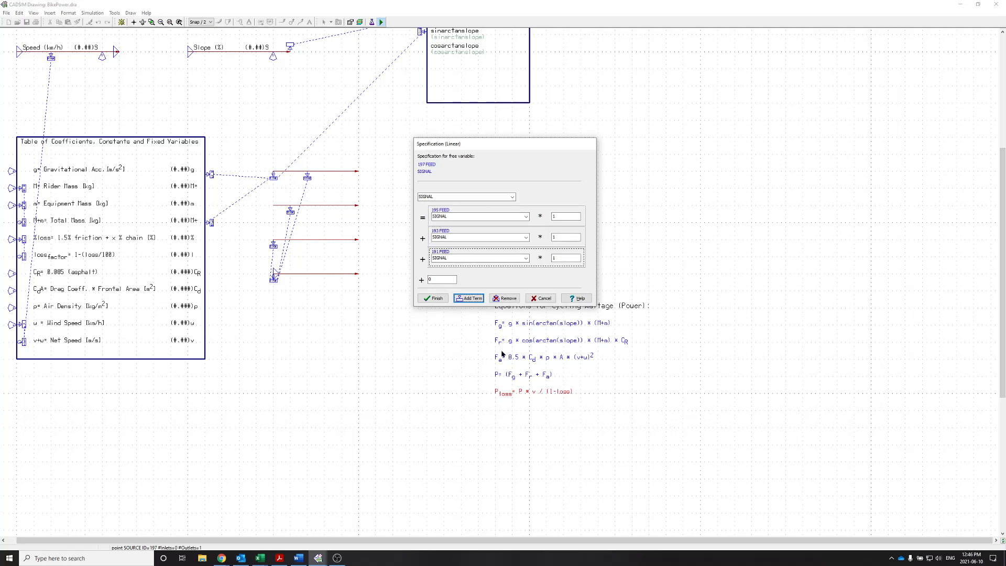
click(433, 298)
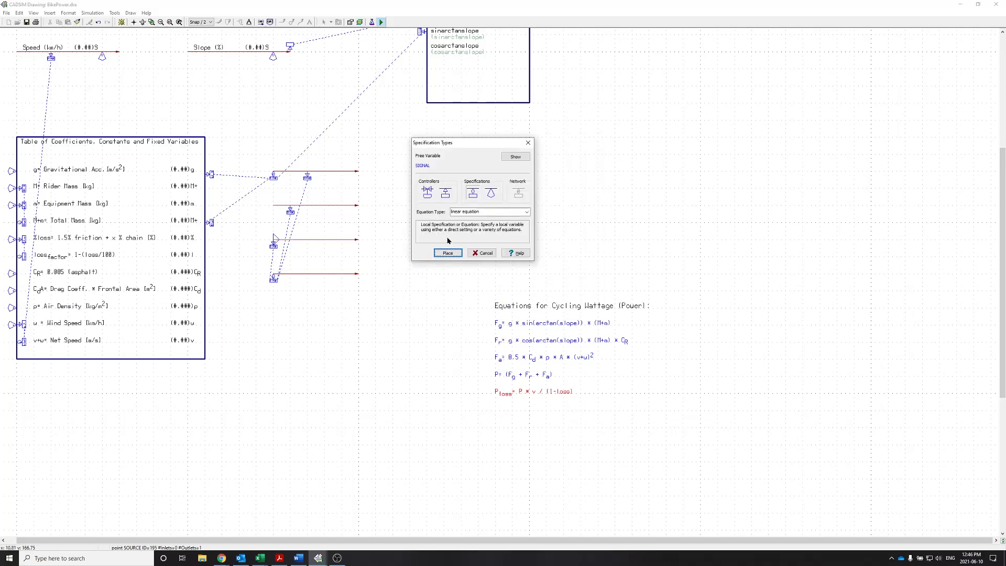
Step: Choose a local specification with the product equation type for the third signal line and place it just below that line
click(515, 157)
click(485, 212)
click(463, 259)
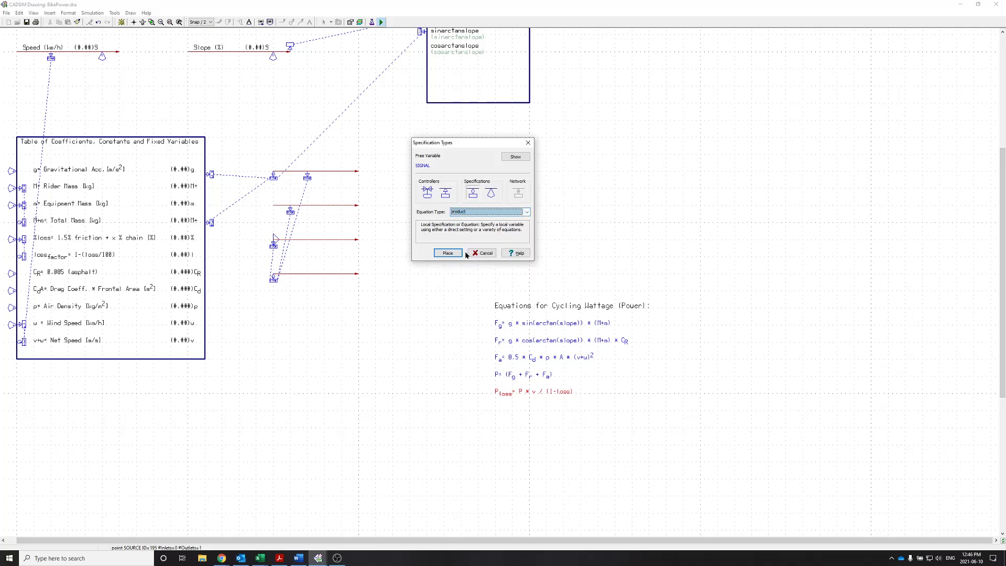
click(444, 253)
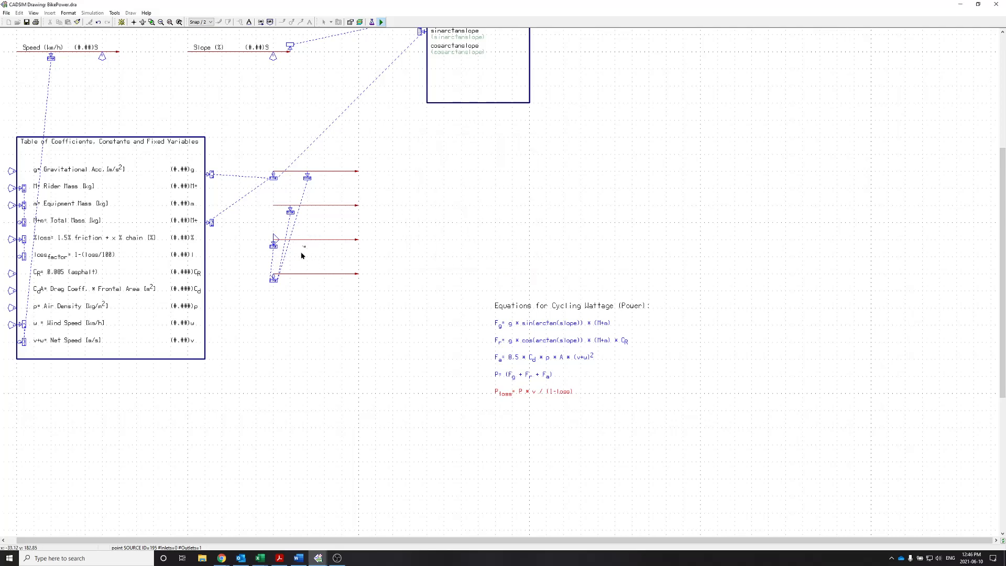
click(323, 254)
drag(286, 252, 310, 249)
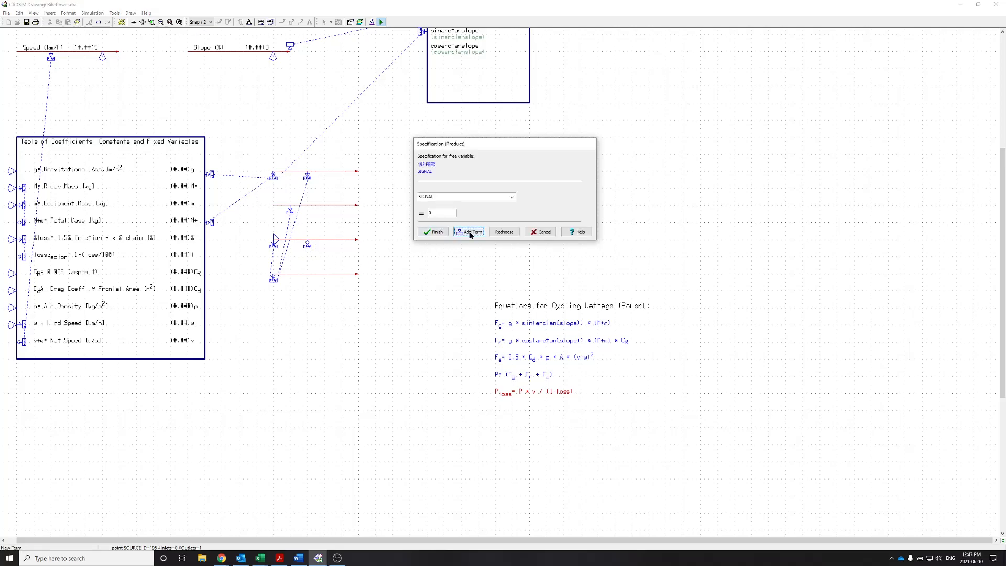
Step: Add CdA (drag coefficient × frontal area) and air density from the coefficients table as terms of the third line's product
click(472, 231)
click(358, 274)
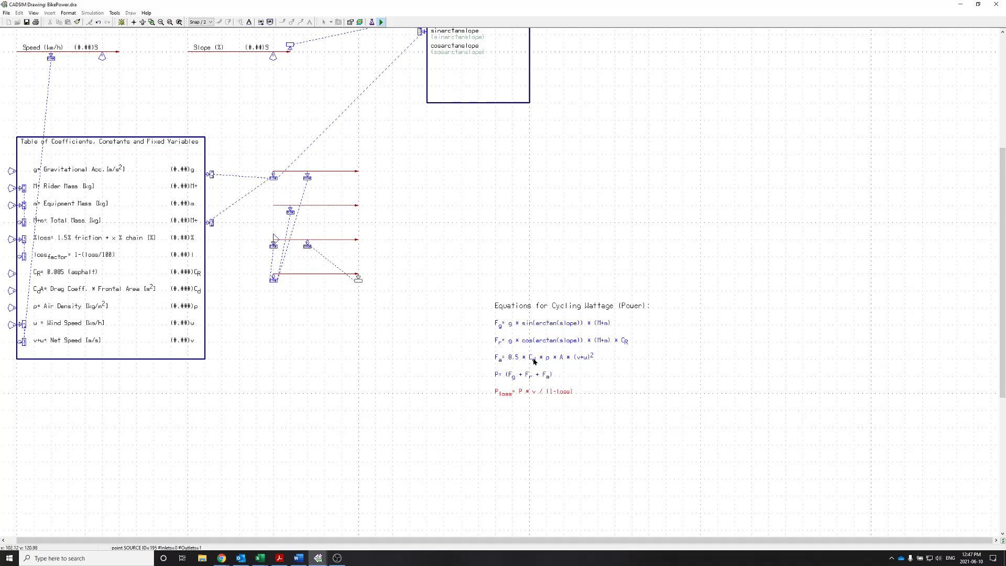
click(209, 299)
click(490, 217)
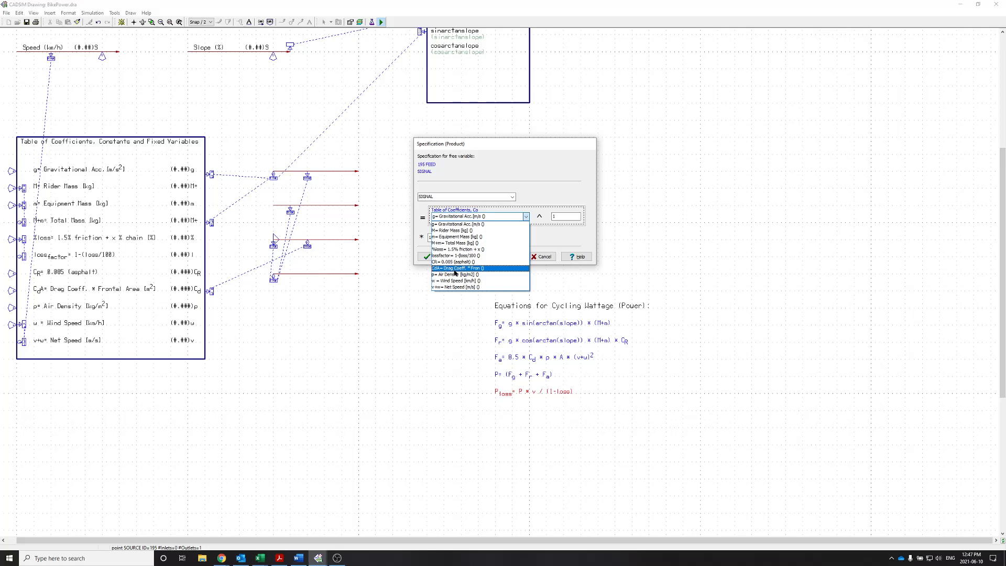
click(455, 268)
click(444, 257)
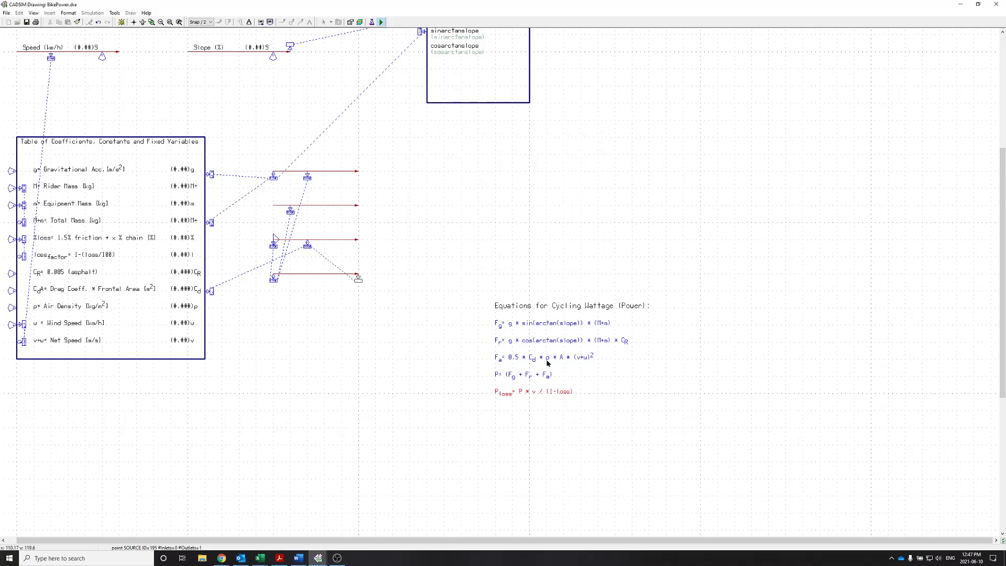
click(212, 306)
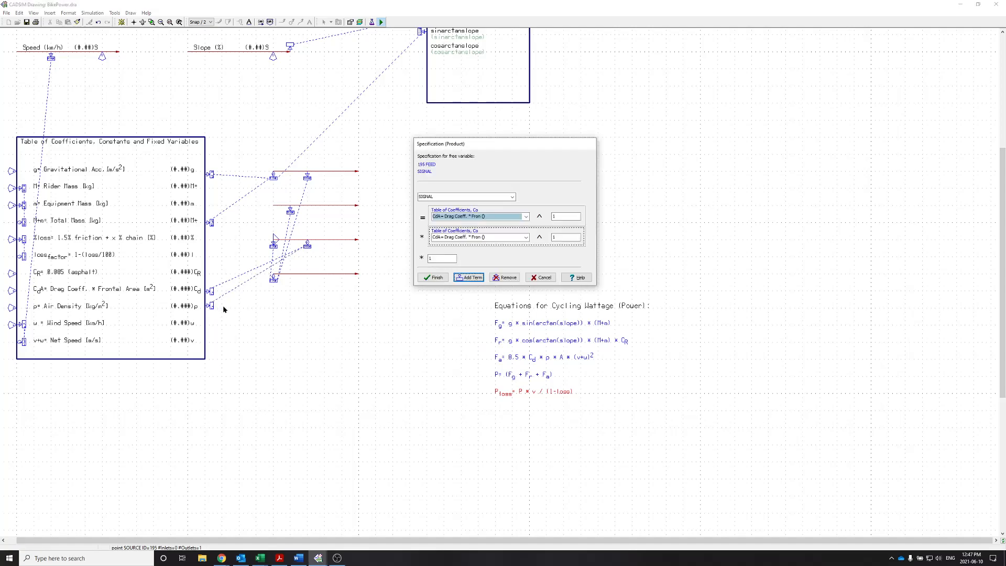
click(525, 237)
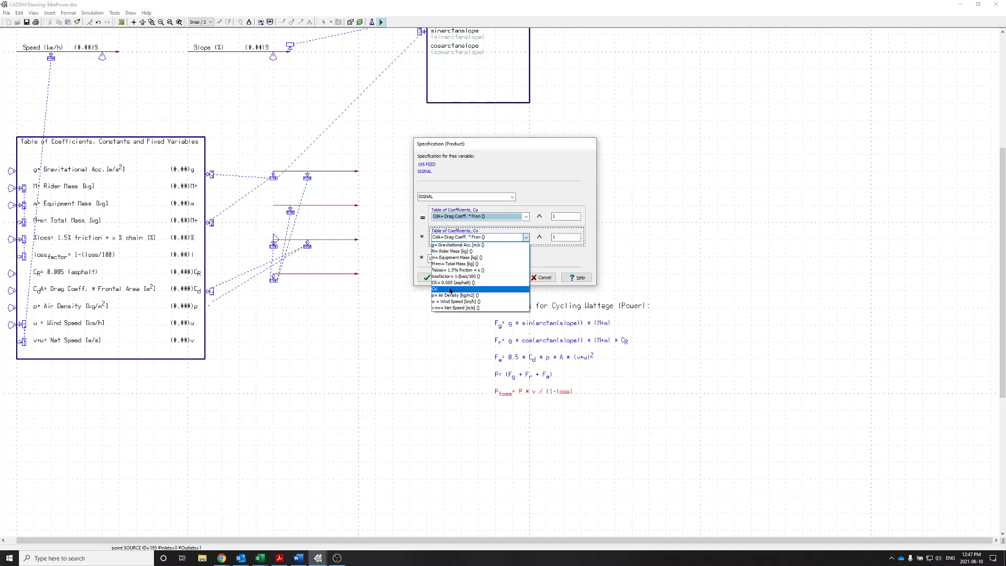
click(449, 287)
Step: Complete the third line's product with the table's net speed term raised to exponent 2 and a constant multiplier of 0.5
click(464, 278)
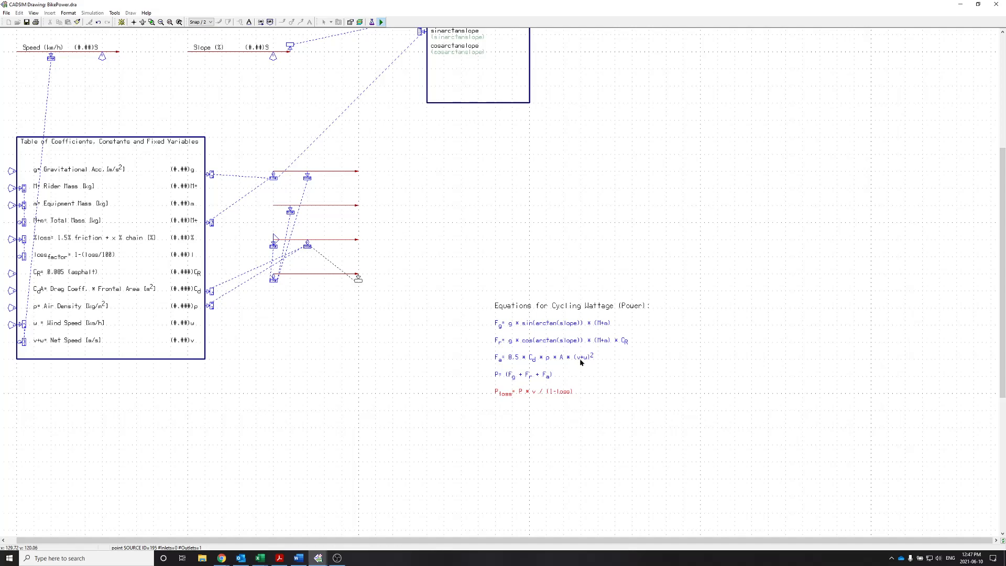
drag(358, 278, 208, 348)
click(455, 258)
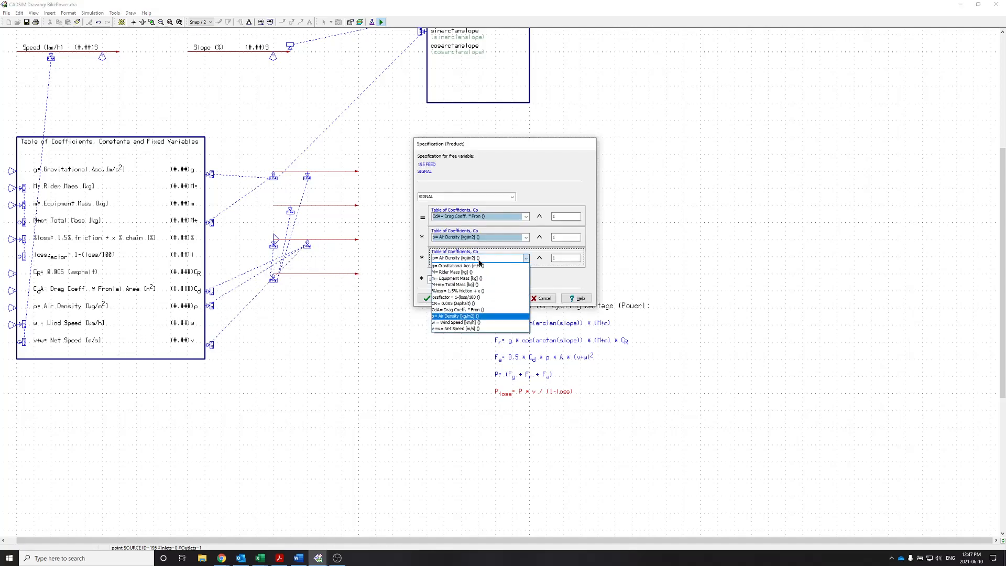
click(456, 328)
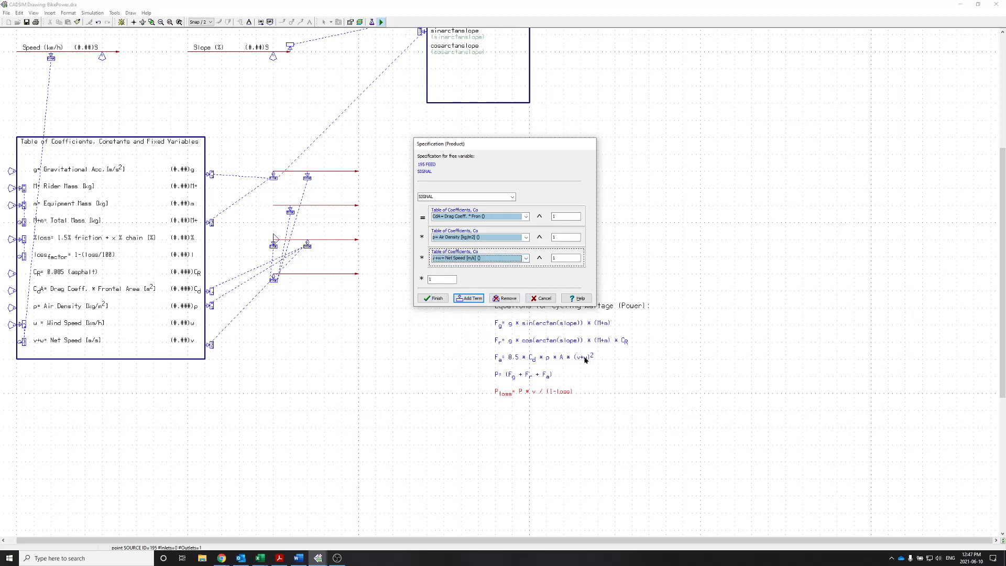
double_click(554, 256)
text(2)
text(0.5)
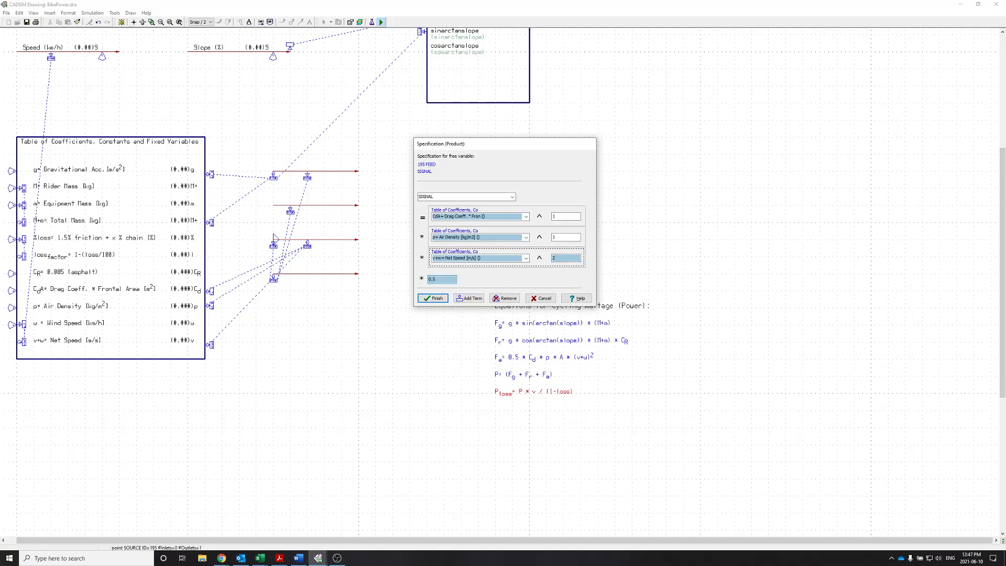
click(438, 300)
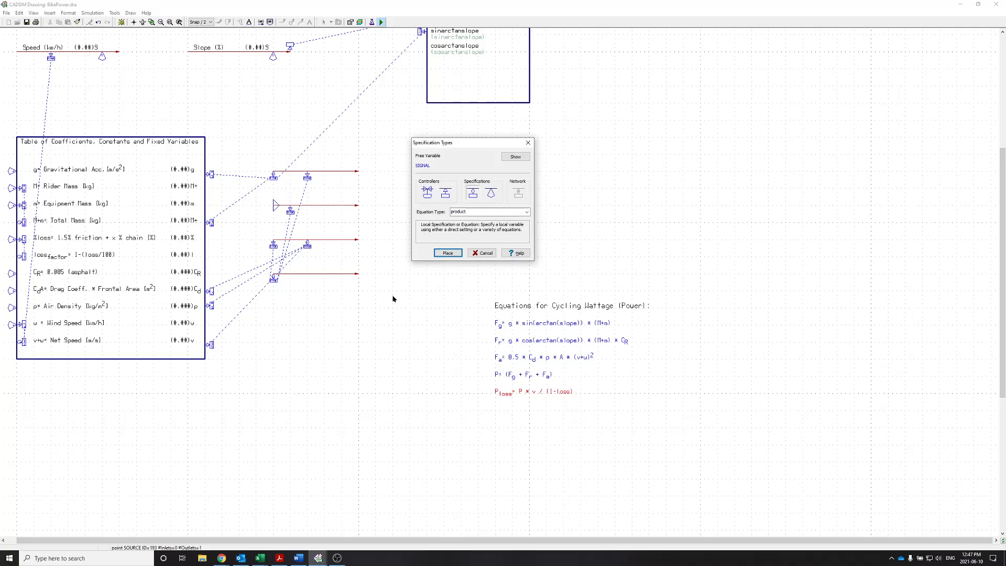
Step: Place a product specification below the second signal line's start and add gravitational acceleration from the coefficients table as its first term
click(457, 255)
click(266, 215)
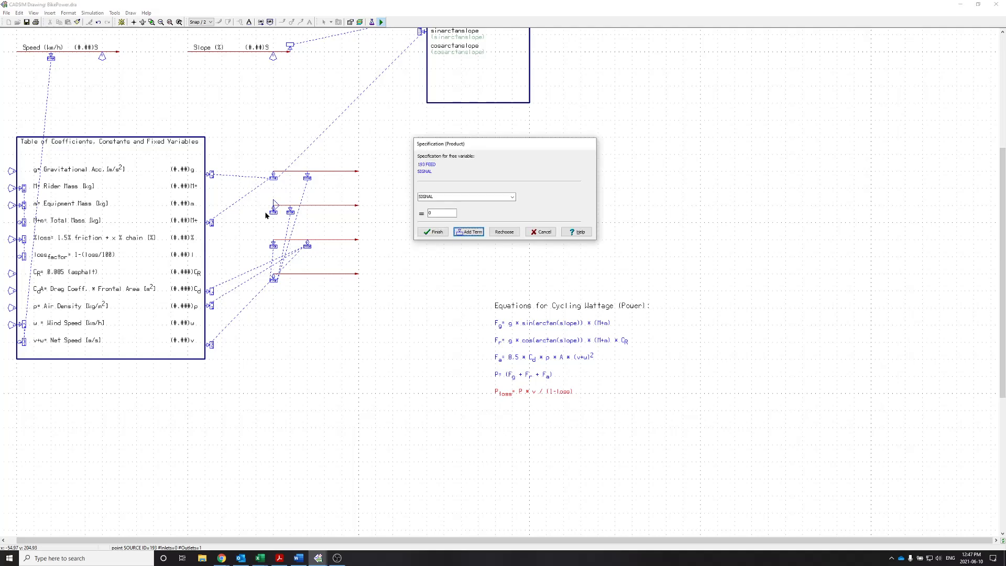
click(460, 233)
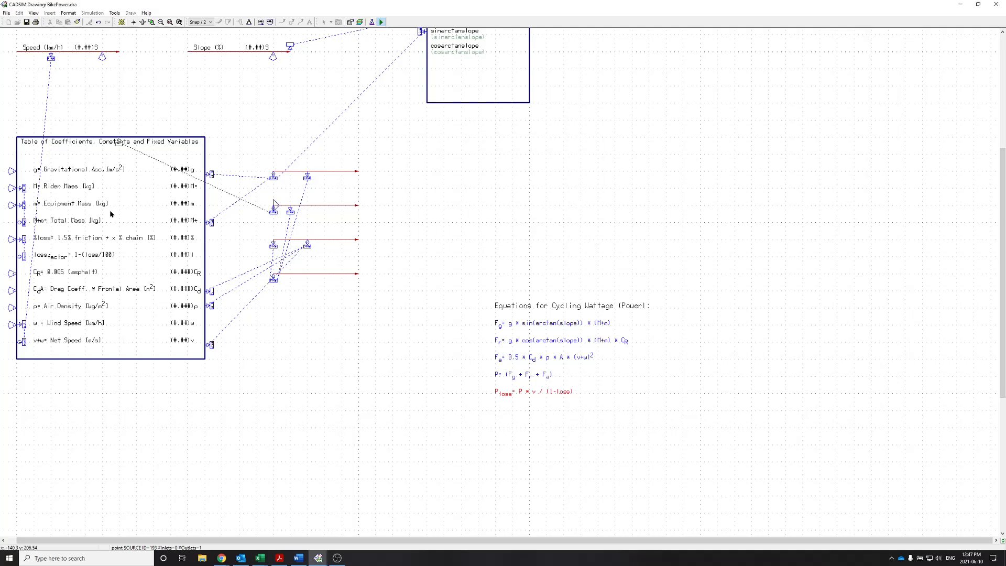
click(210, 174)
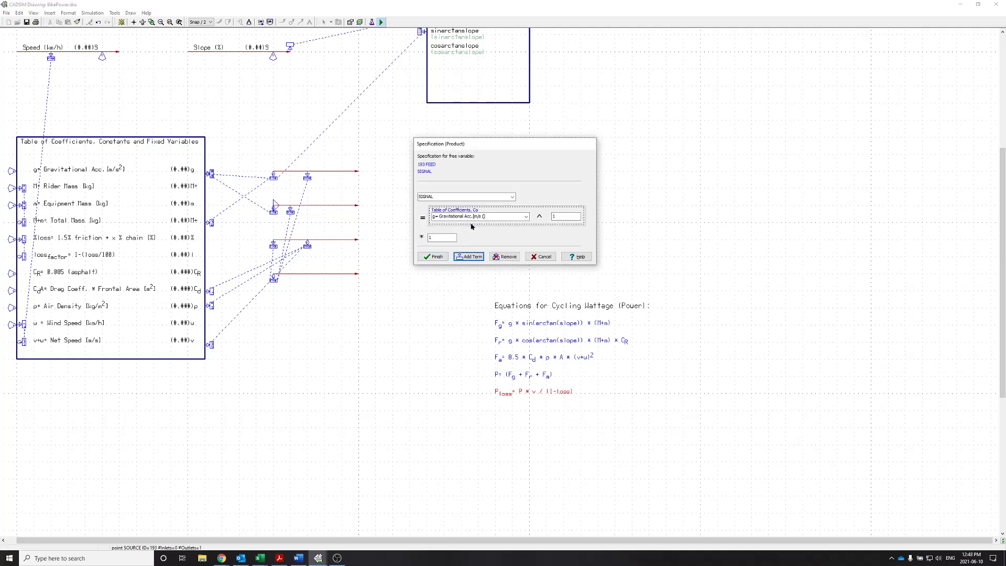
Step: Add cosarctanslope from the Calculations in Excel block as the second term of the second line's product
click(470, 255)
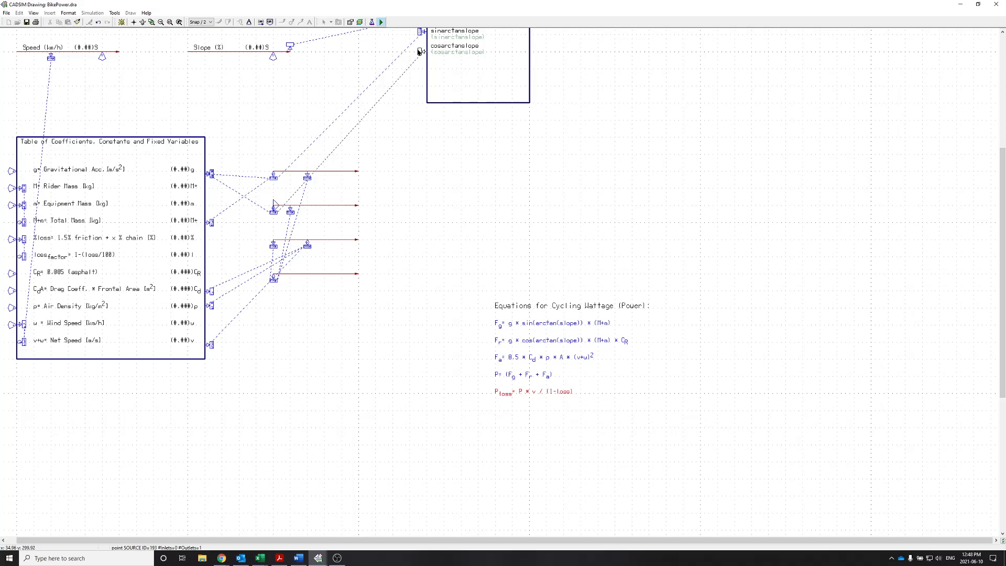
click(419, 52)
click(474, 237)
click(449, 257)
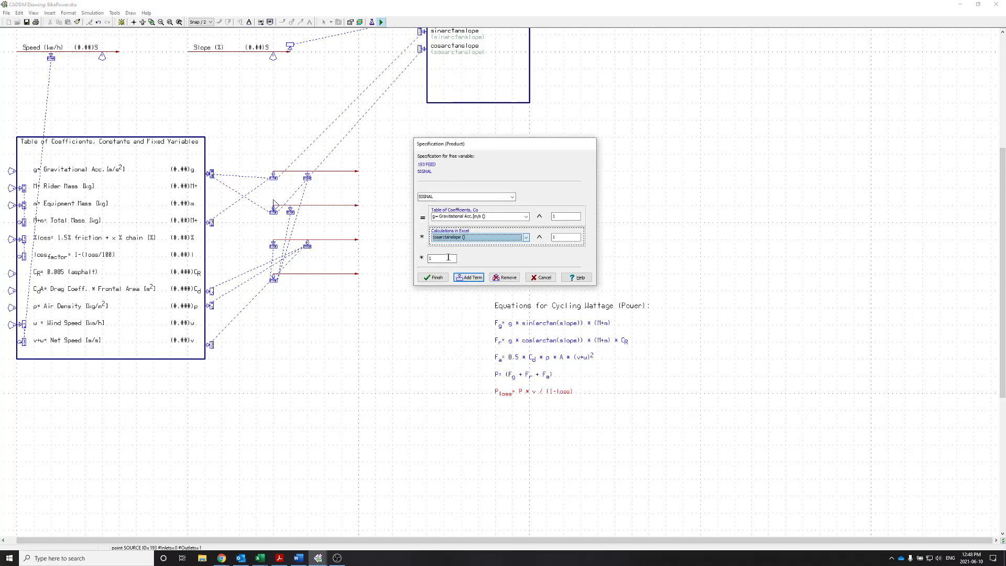
Step: Add the M+m total mass from the coefficients table as the third term of the second line's product
click(465, 278)
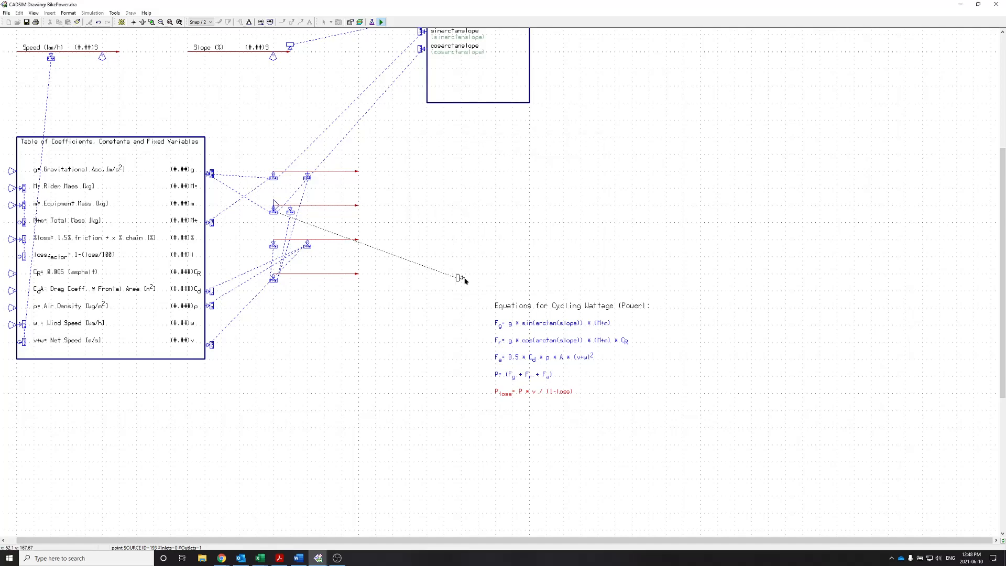
click(210, 223)
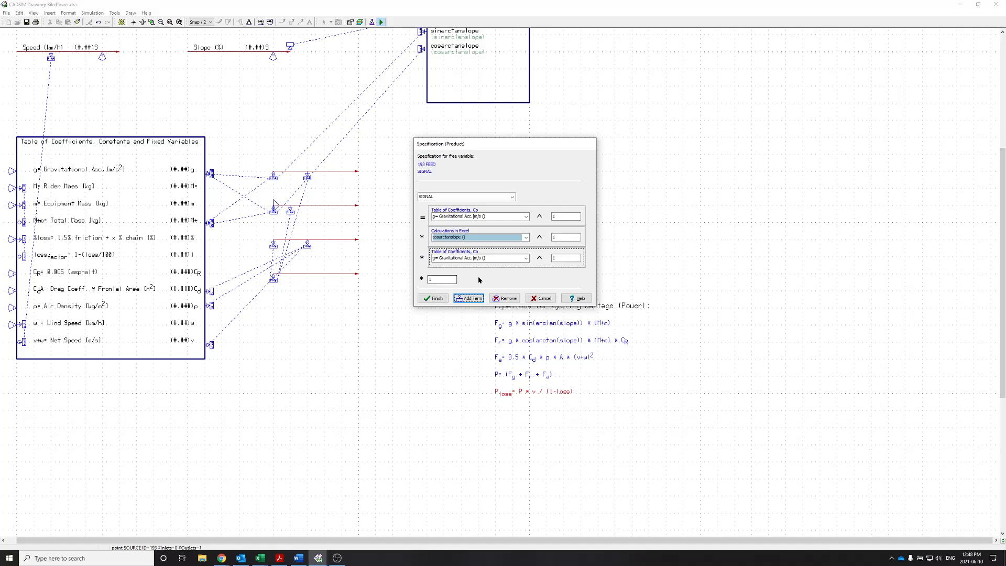
click(476, 259)
click(456, 278)
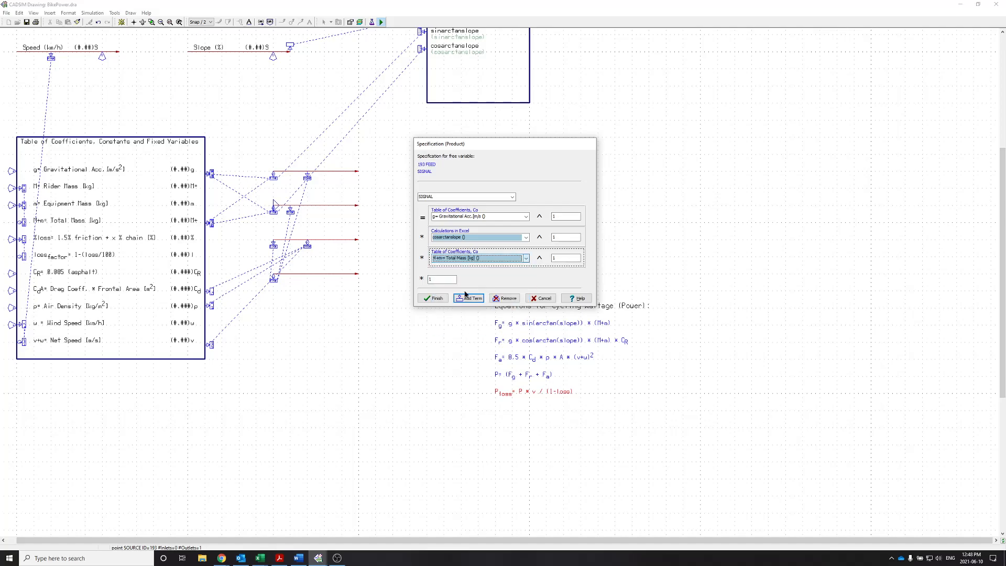
Step: Add the rolling resistance coefficient CR from the coefficients table as the fourth product term and finish the second line's specification
click(463, 301)
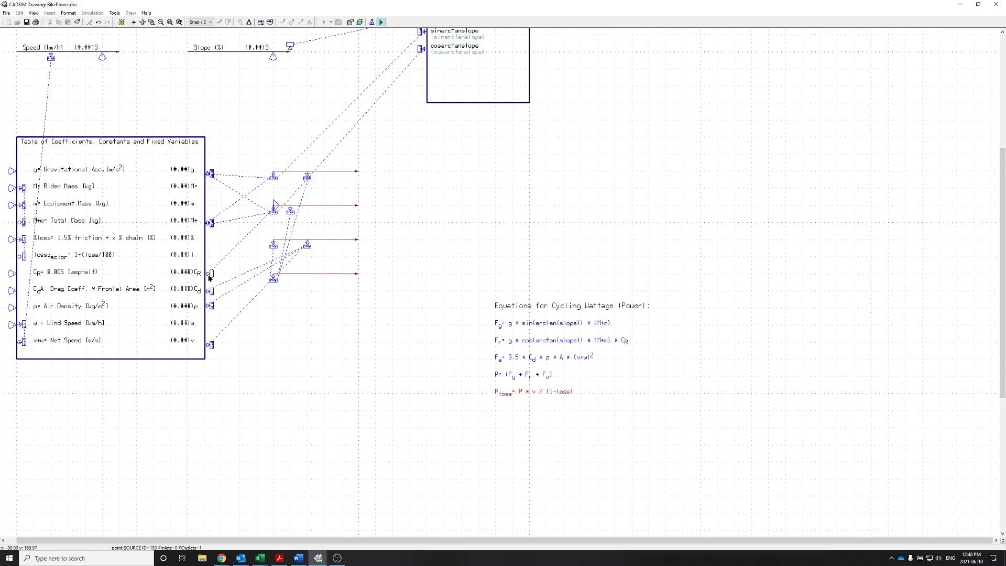
click(209, 276)
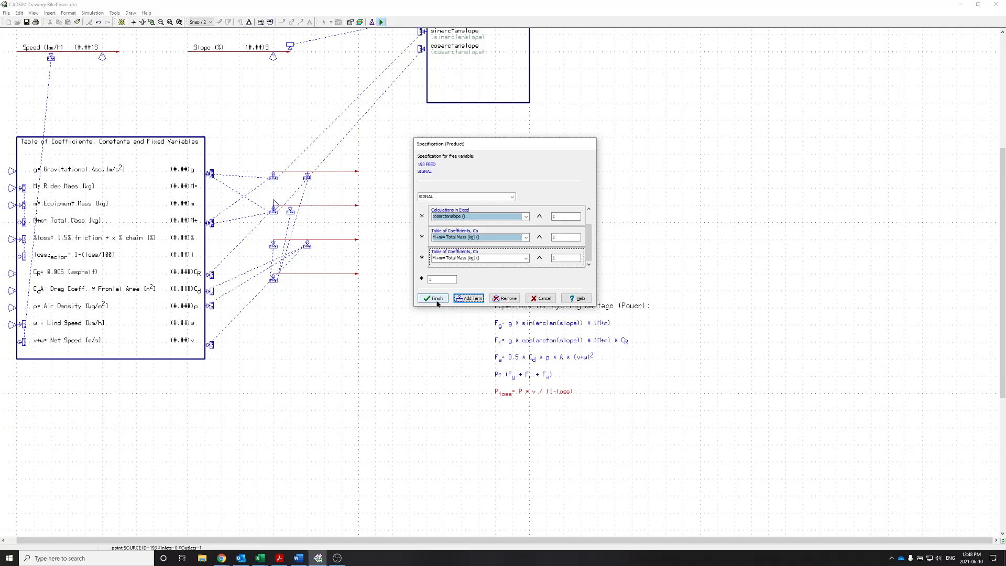
click(464, 259)
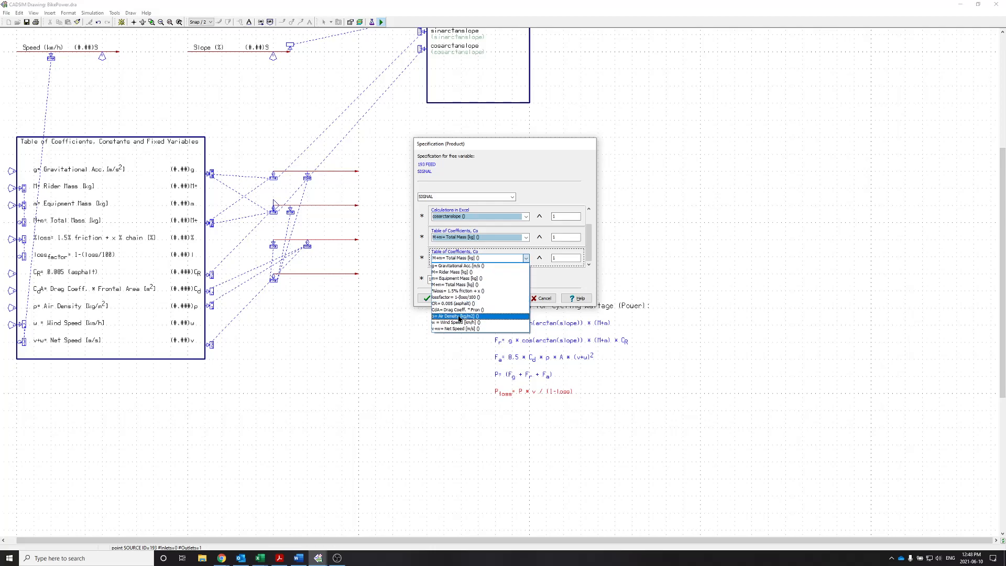
click(463, 304)
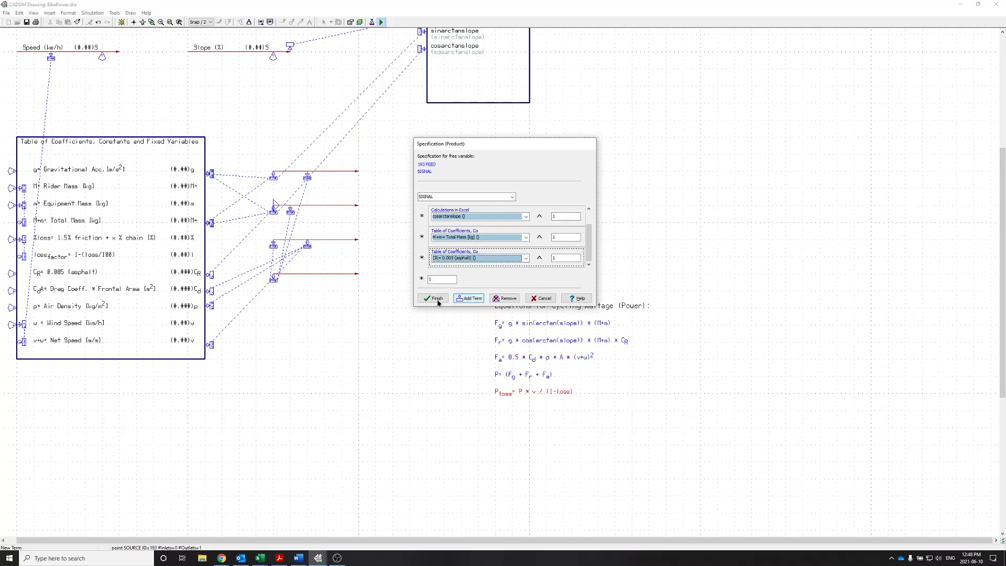
click(433, 298)
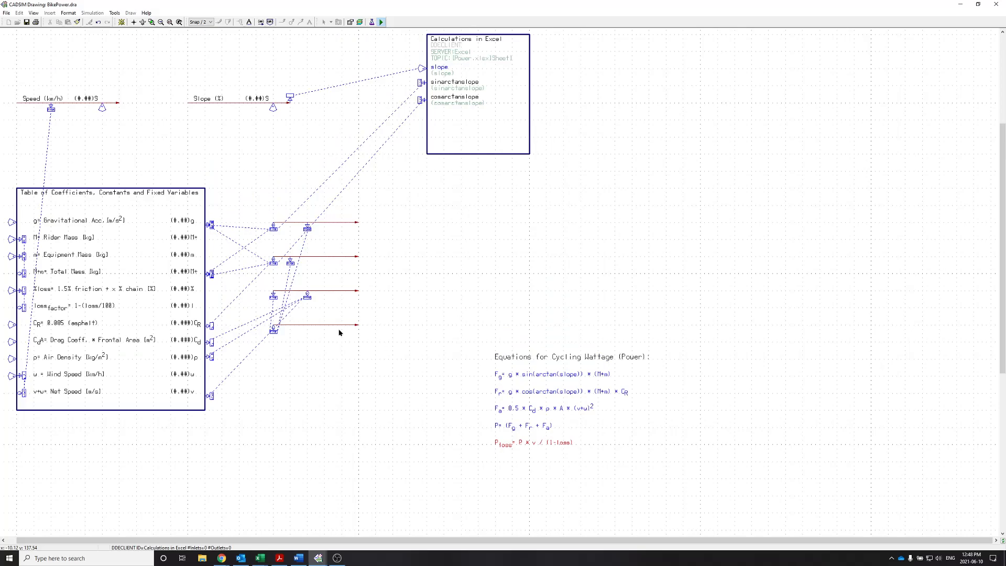
Step: Load BikePower.dra into the simulator, check the coefficients and forces in Power.xlsx in Excel, and return to the CADSIM simulation
click(469, 286)
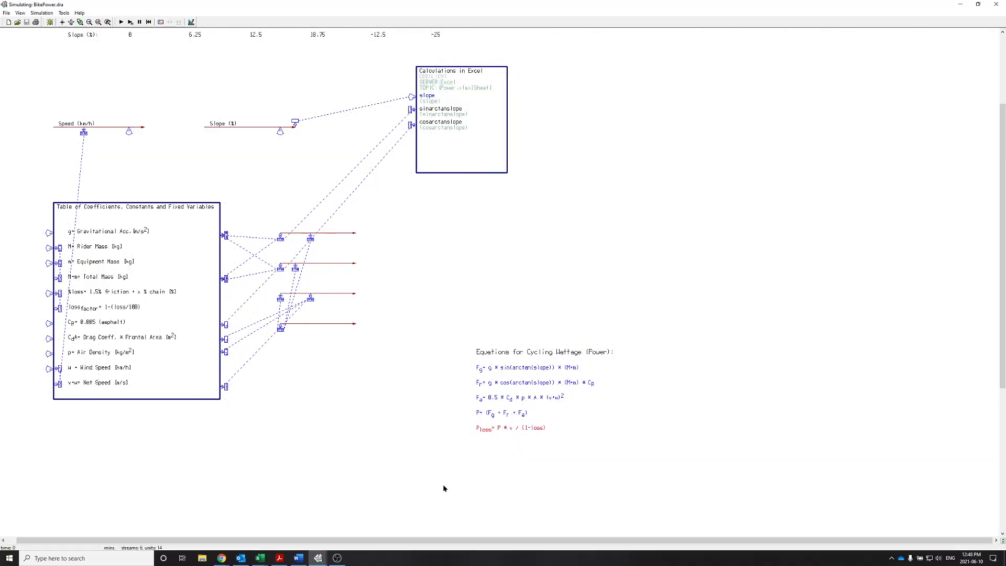
click(260, 558)
click(263, 539)
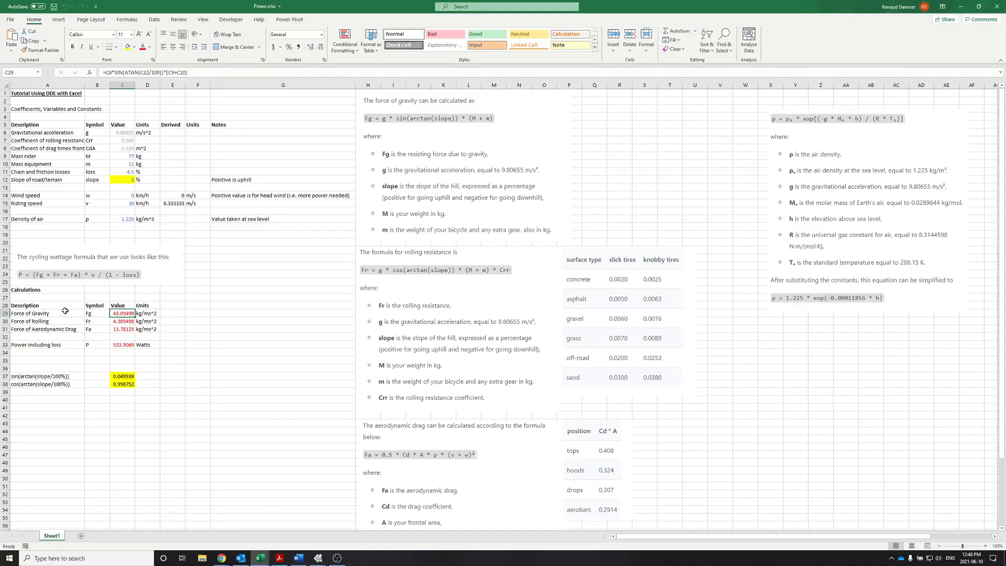
click(25, 141)
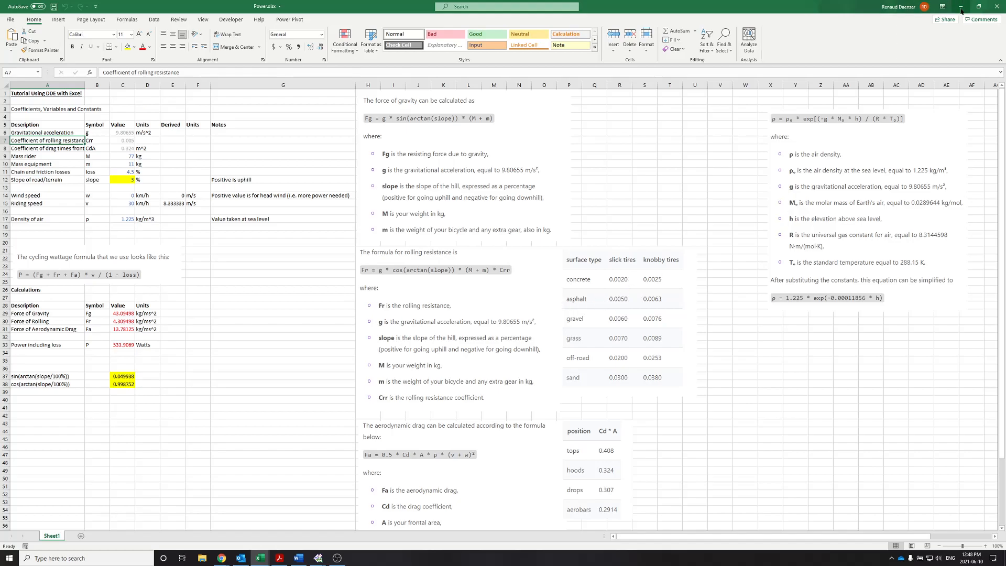
mouse_move(318, 557)
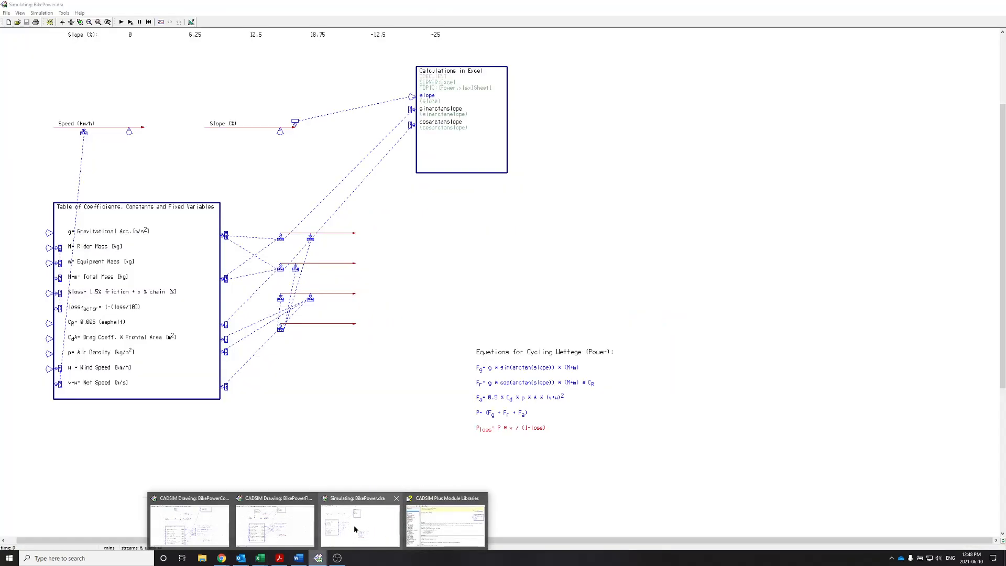
click(355, 529)
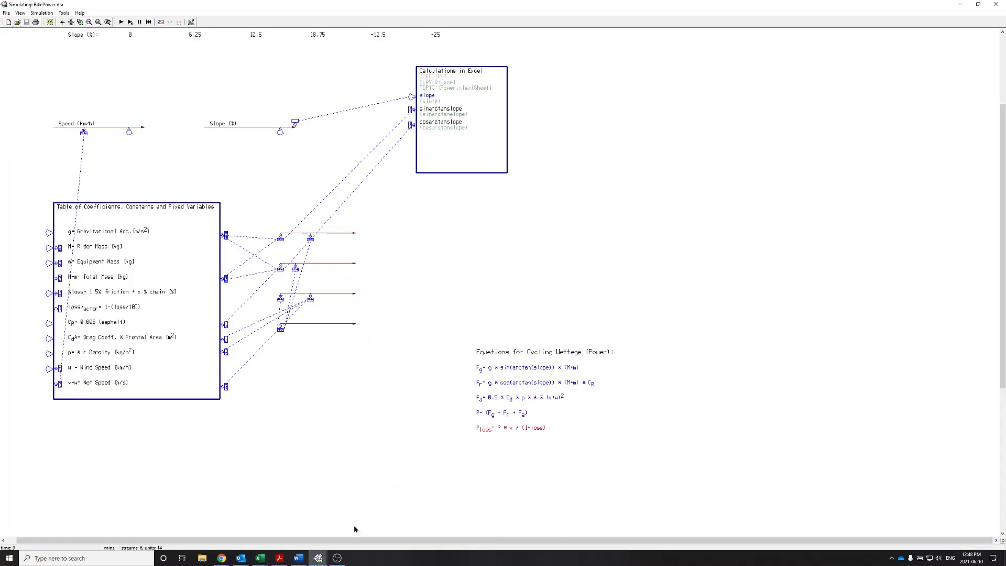
Step: Check the equation of the product specification symbol beside the gravitational acceleration row, and return from the simulation to the drawing
scroll(359, 448, up, 2)
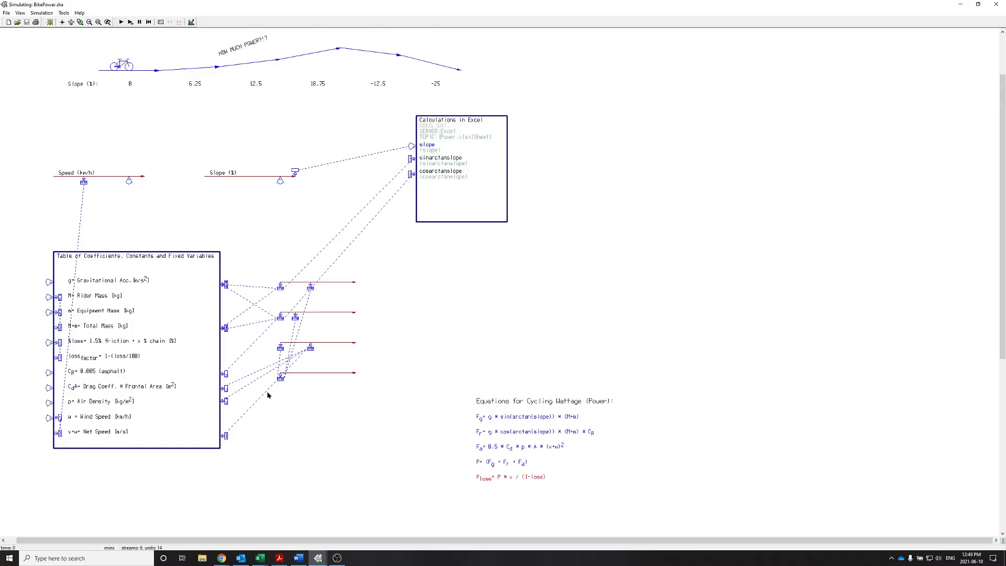
scroll(260, 397, up, 1)
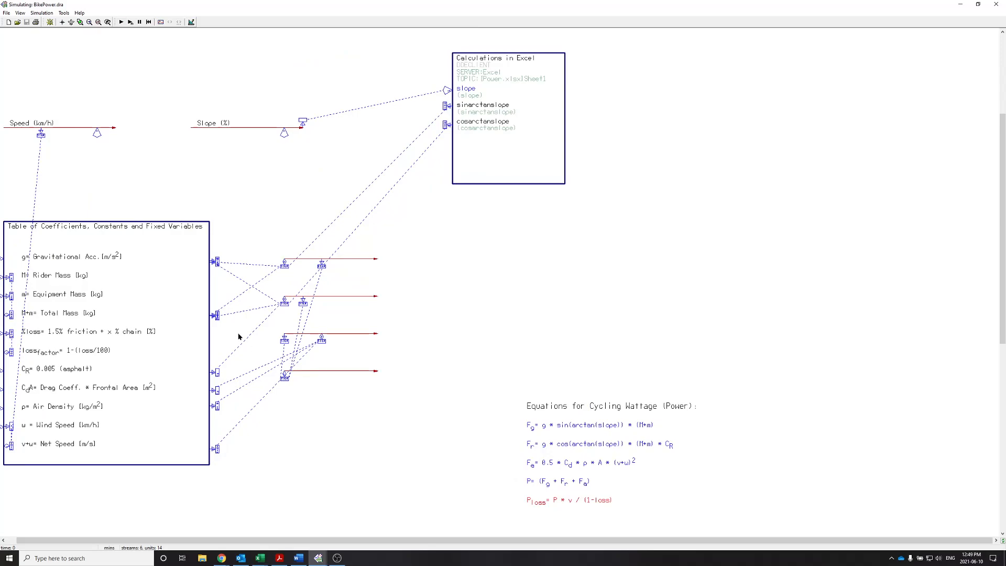
double_click(212, 261)
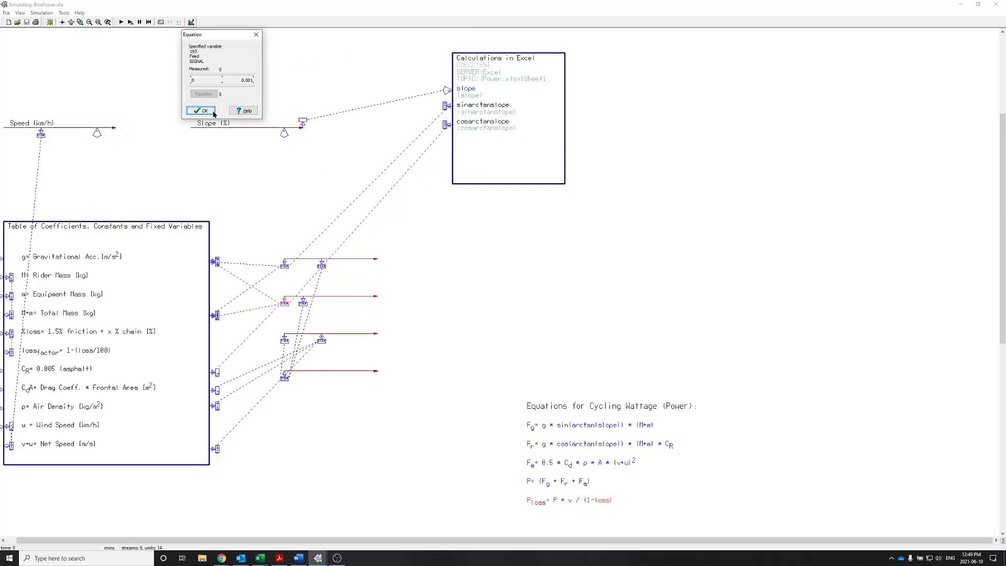
click(211, 111)
click(192, 22)
Step: Move the overlapping product-term symbols of gravitational acceleration so they line up neatly beside the table's g row
double_click(377, 371)
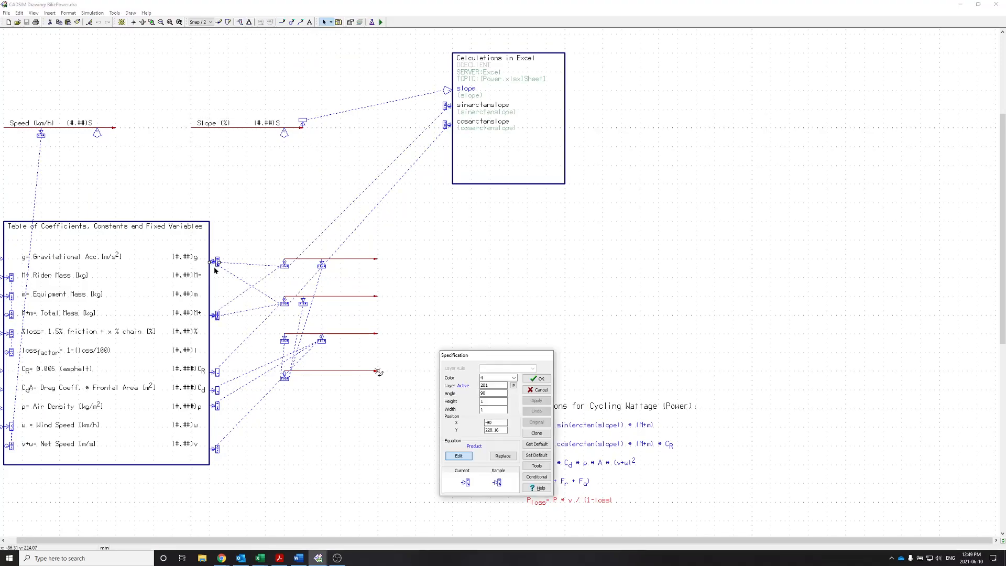
click(208, 264)
double_click(213, 262)
click(210, 262)
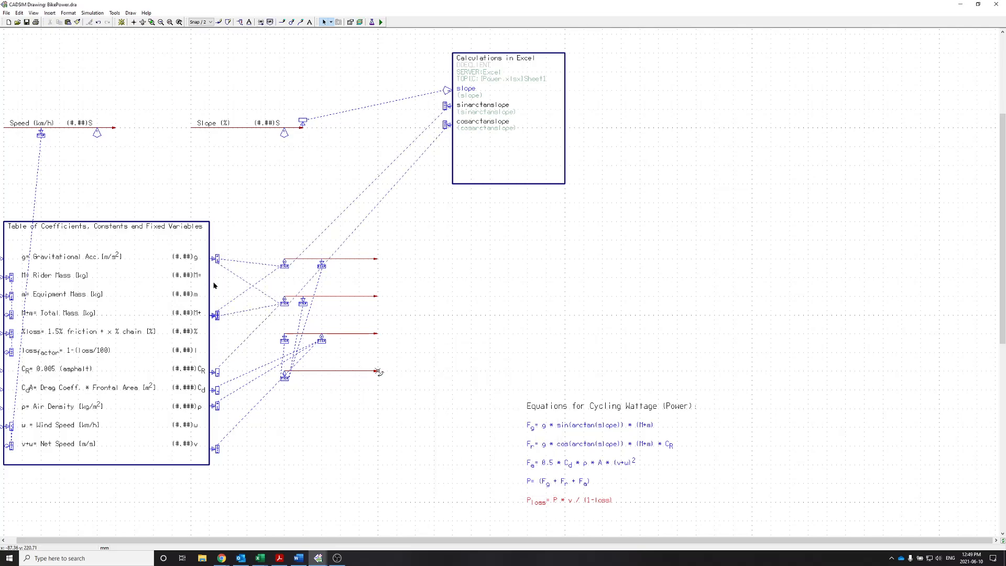
Step: Move the overlapping product-term symbols of total mass so they line up neatly beside the table's M+m row
double_click(217, 314)
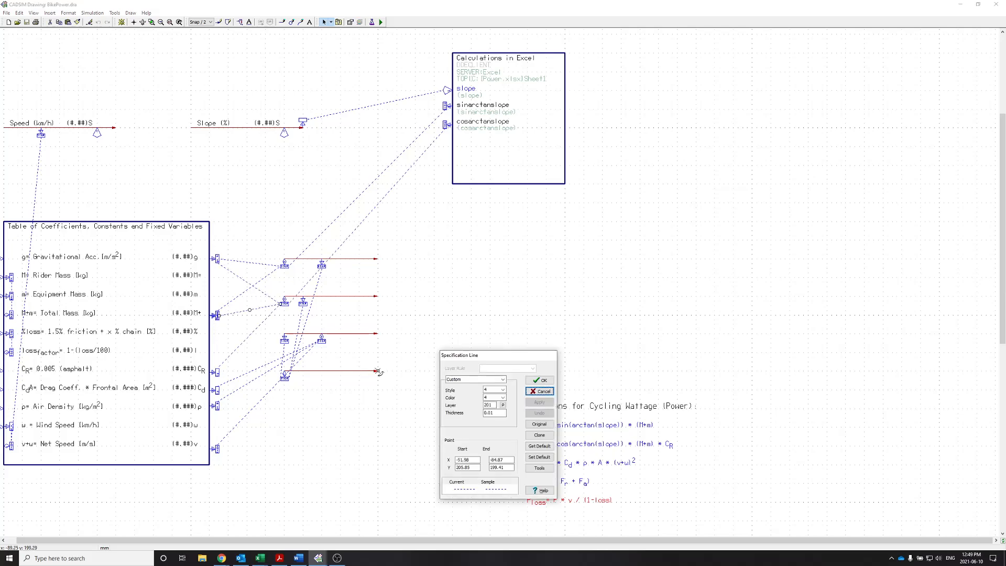
double_click(212, 317)
click(209, 317)
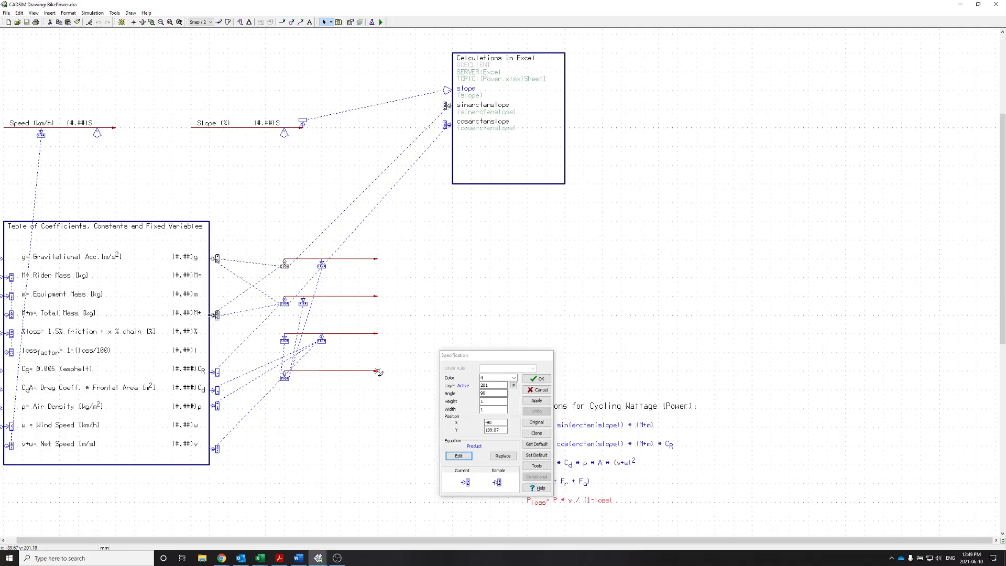
double_click(213, 317)
click(208, 318)
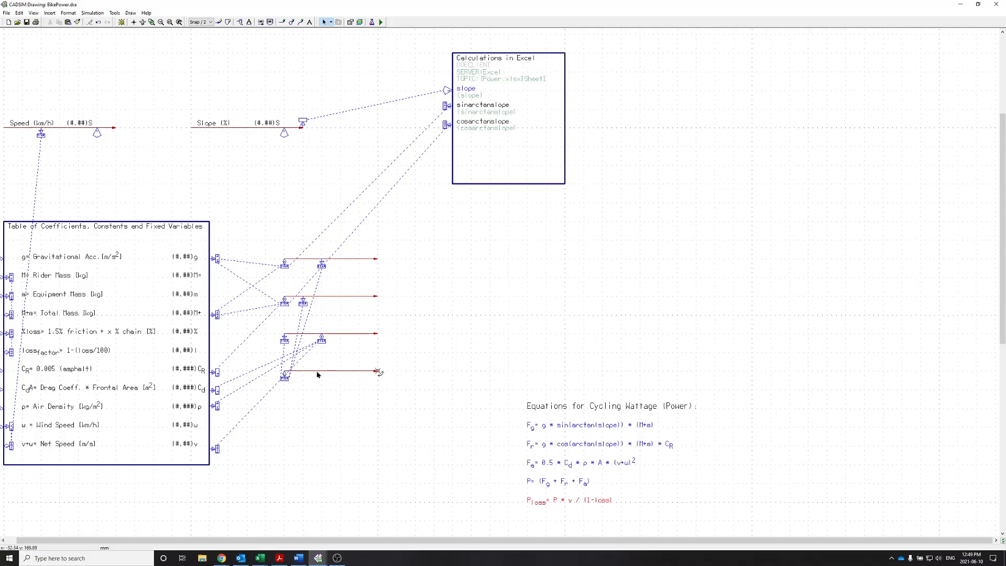
Step: Move the fourth line's linear specification past the line's middle and align its second-line term symbol under the first line's term symbol
double_click(285, 375)
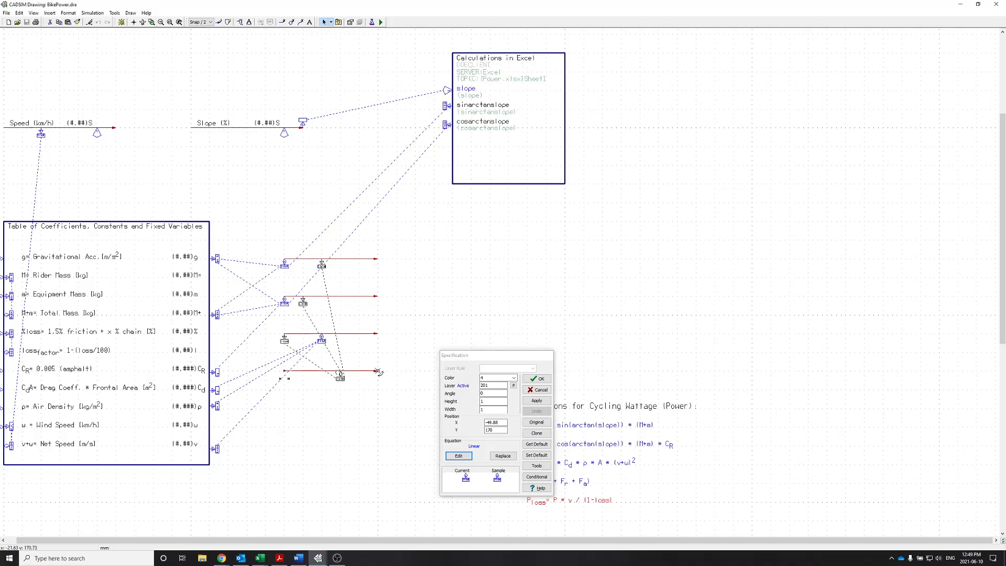
click(340, 376)
double_click(300, 305)
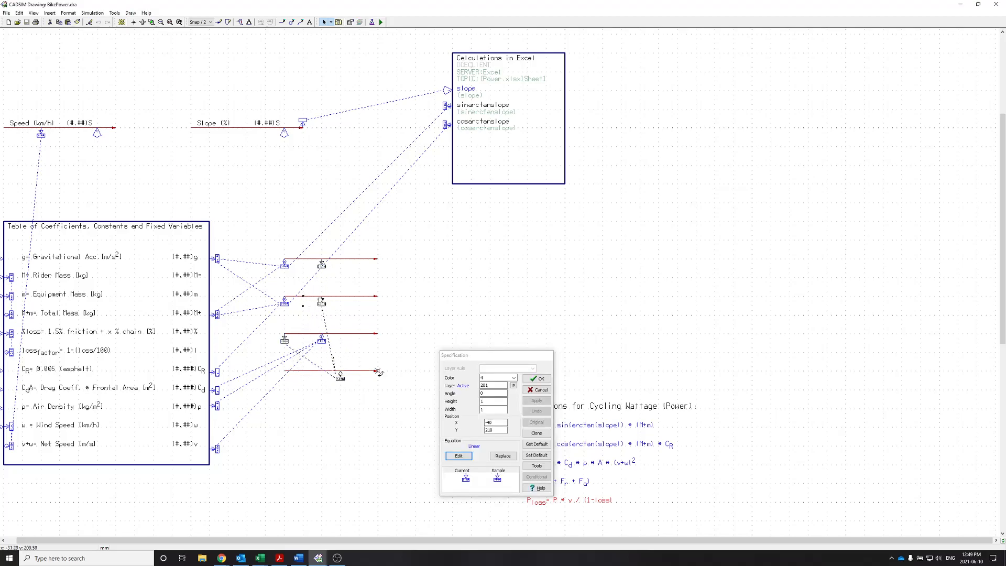
click(322, 300)
Step: Move the third line's product specification to the line's start and align its linear term symbol under the term symbols of the lines above
double_click(285, 340)
click(330, 337)
double_click(317, 339)
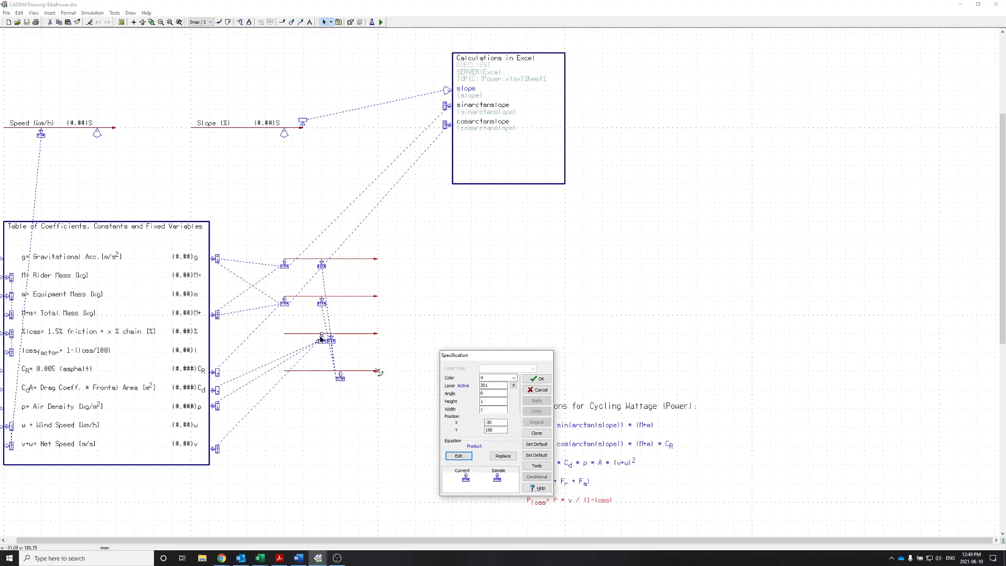
click(283, 337)
double_click(331, 346)
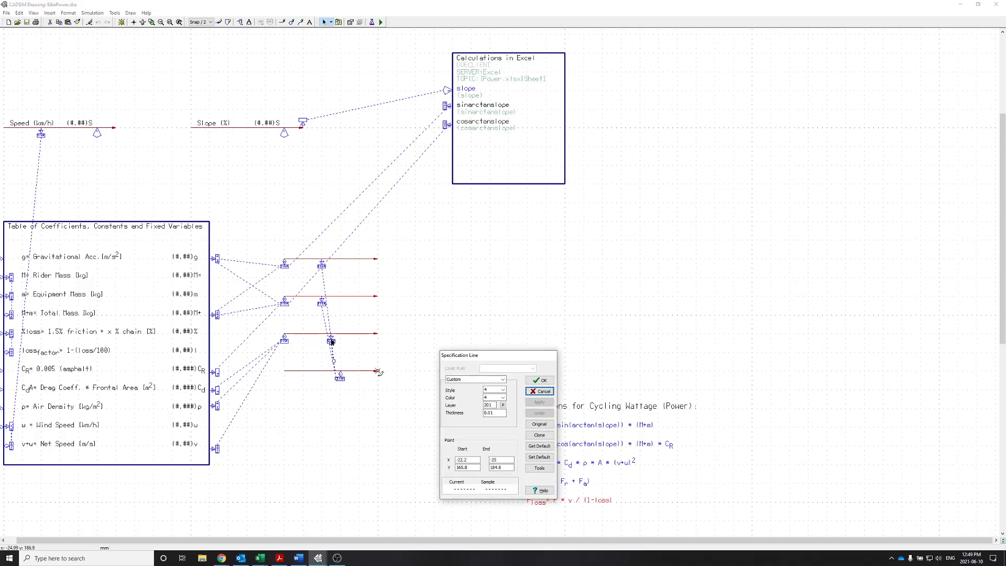
key(Escape)
double_click(331, 340)
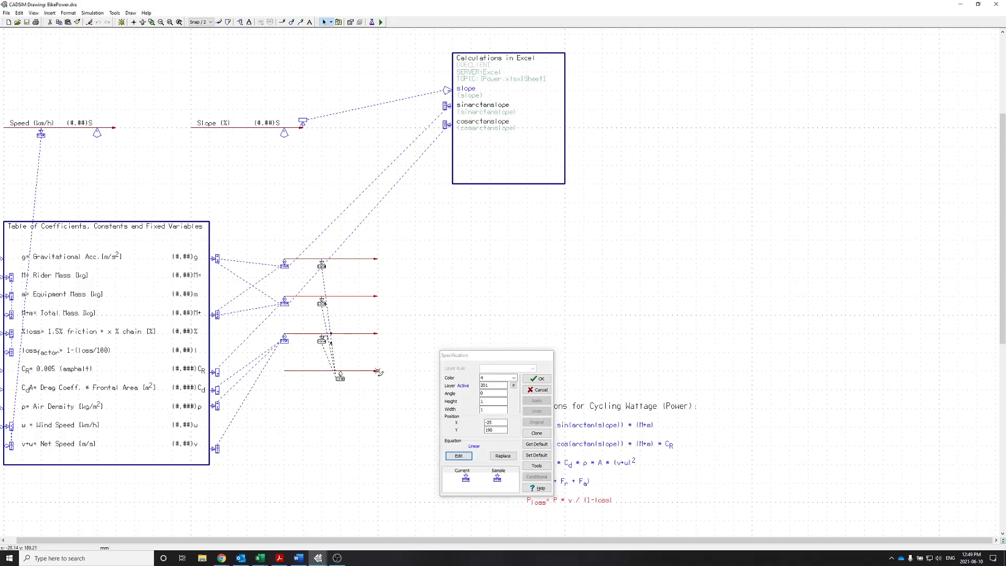
click(324, 335)
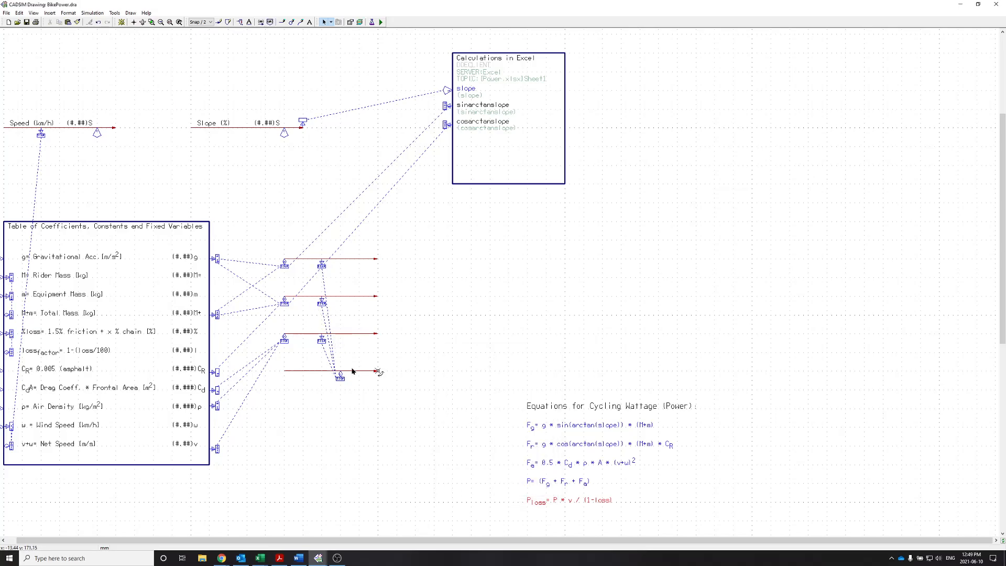
Step: Draw a fifth horizontal signal line about 50 mm long below the fourth line, aligned with the lines above
scroll(419, 408, down, 1)
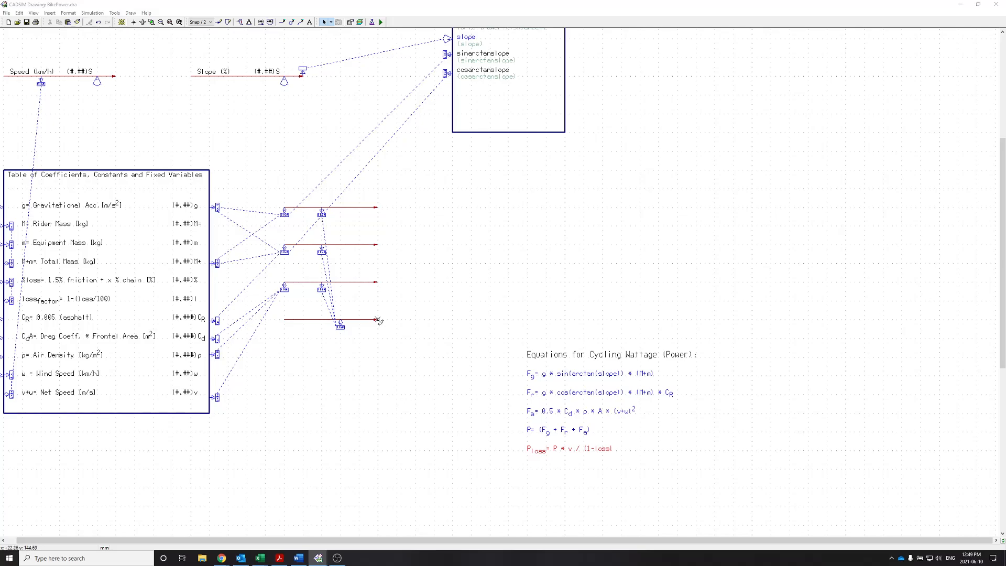
click(218, 22)
click(284, 356)
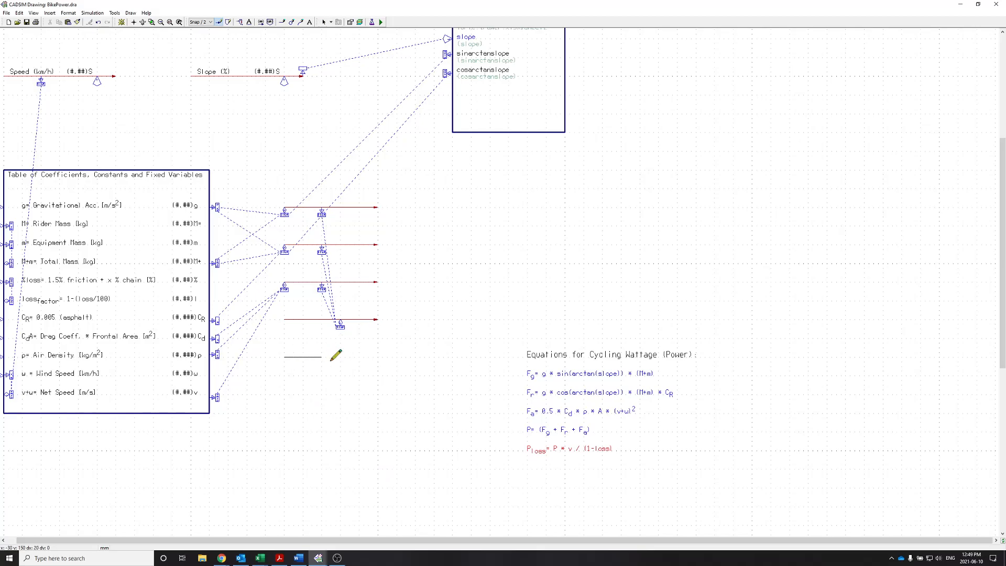
click(375, 356)
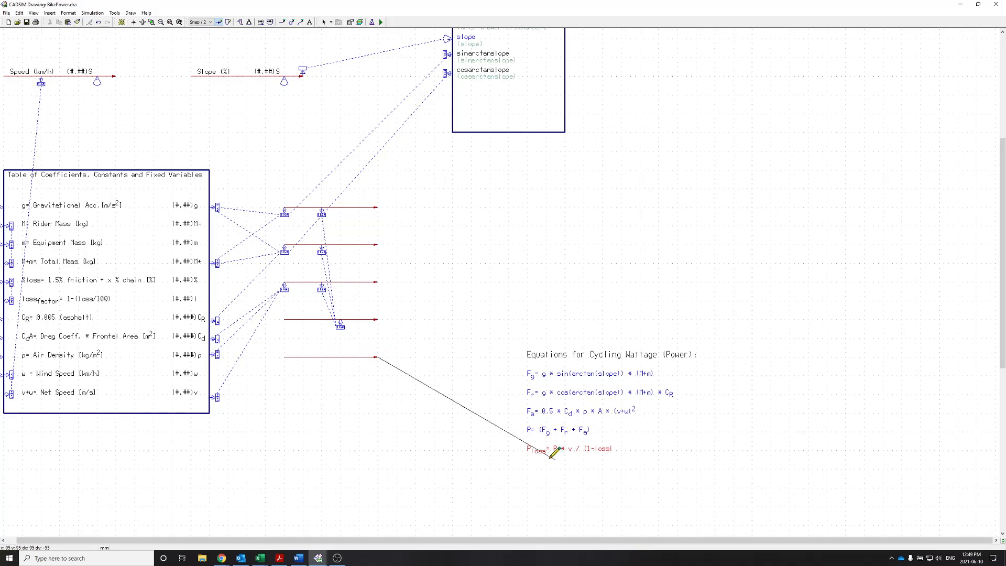
key(Escape)
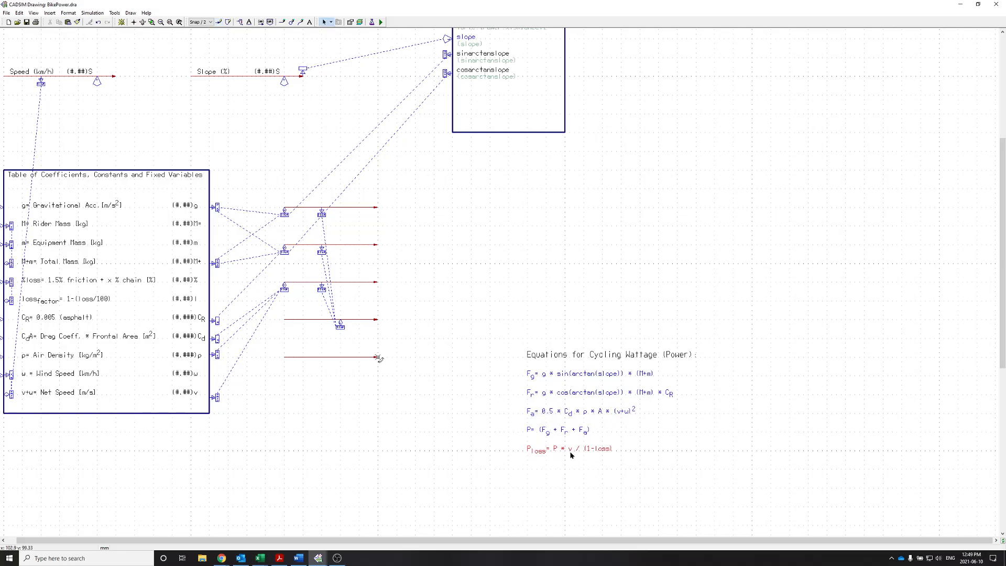
Step: Load the drawing into the simulator, saving the changes to BikePower.dra
scroll(571, 453, down, 2)
scroll(567, 436, left, 4)
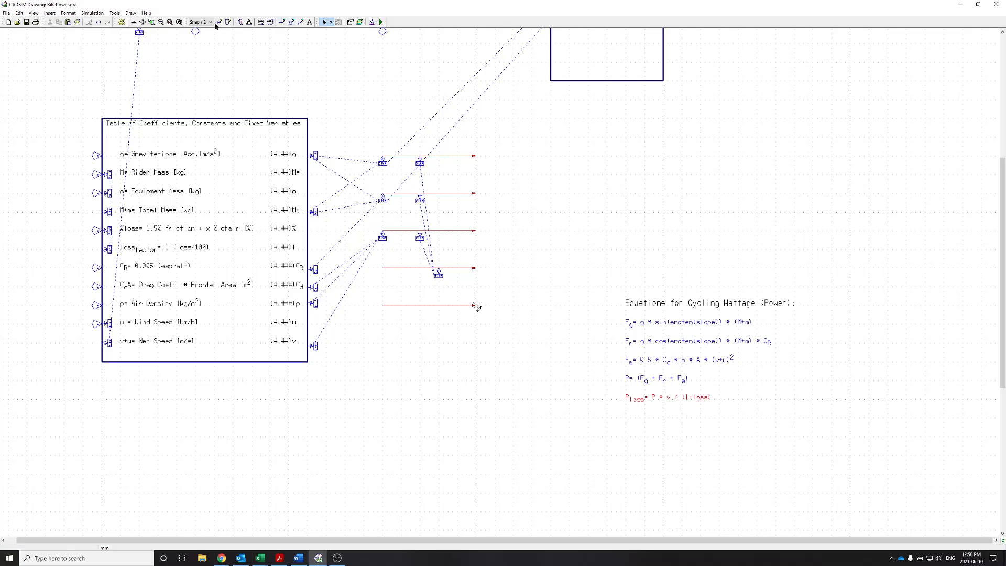
click(381, 22)
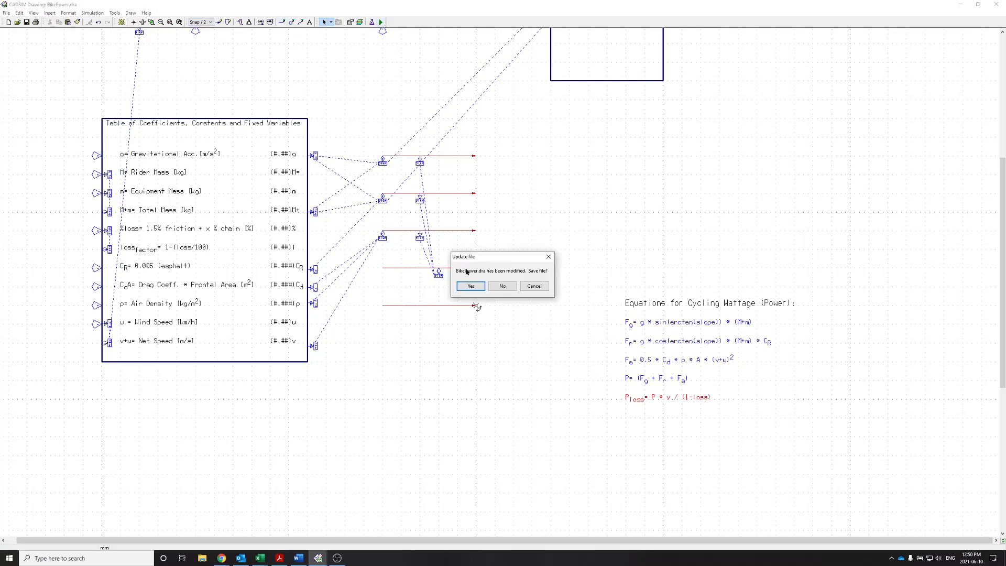
click(470, 285)
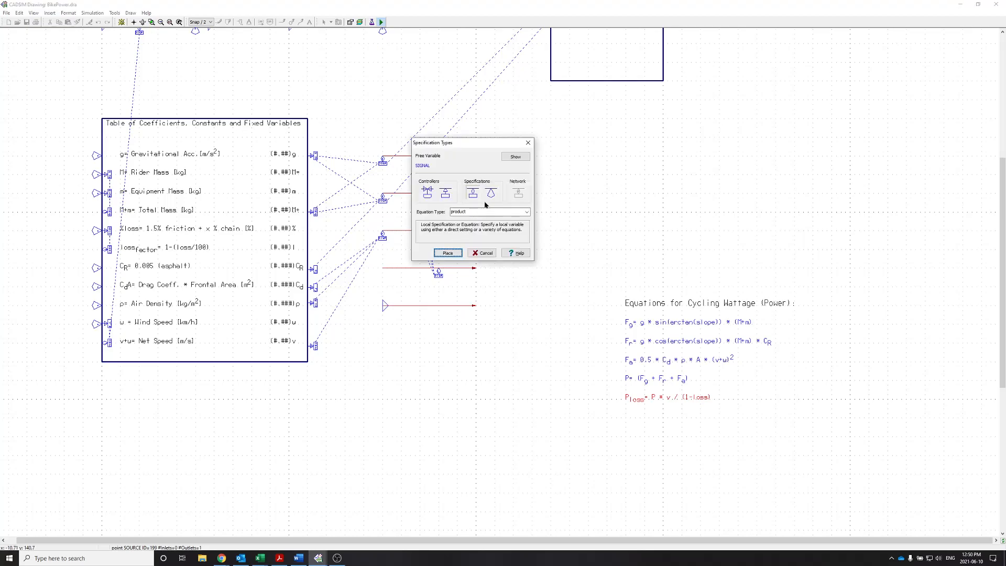
Step: Choose a local specification with the product equation type and place it at the start of the fifth signal line
click(491, 193)
click(473, 198)
click(471, 209)
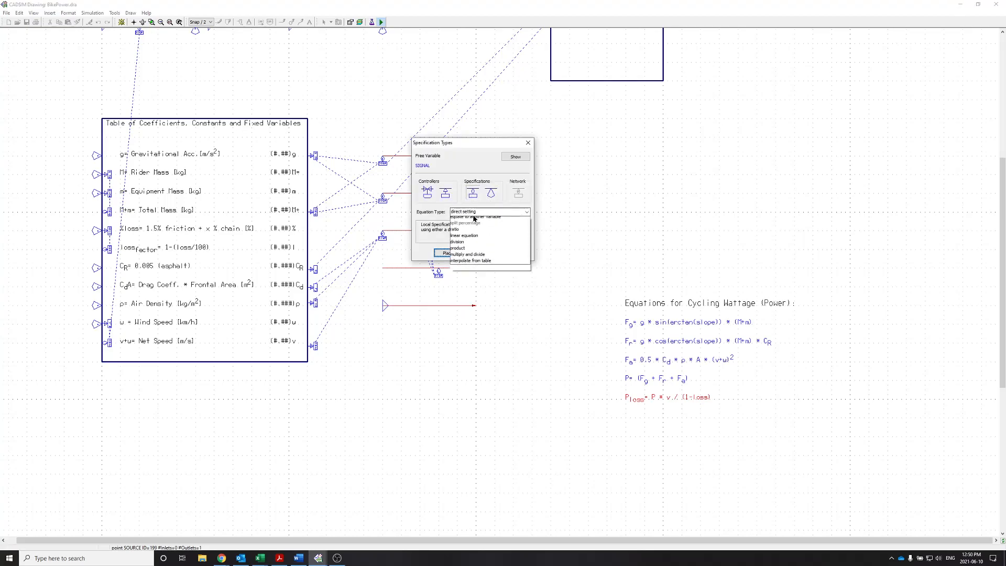
click(447, 253)
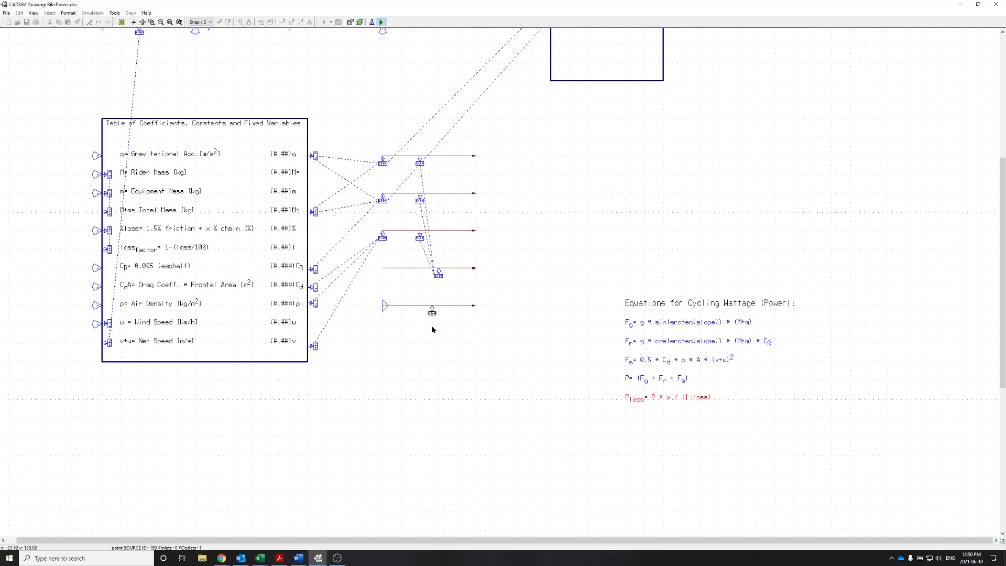
click(374, 336)
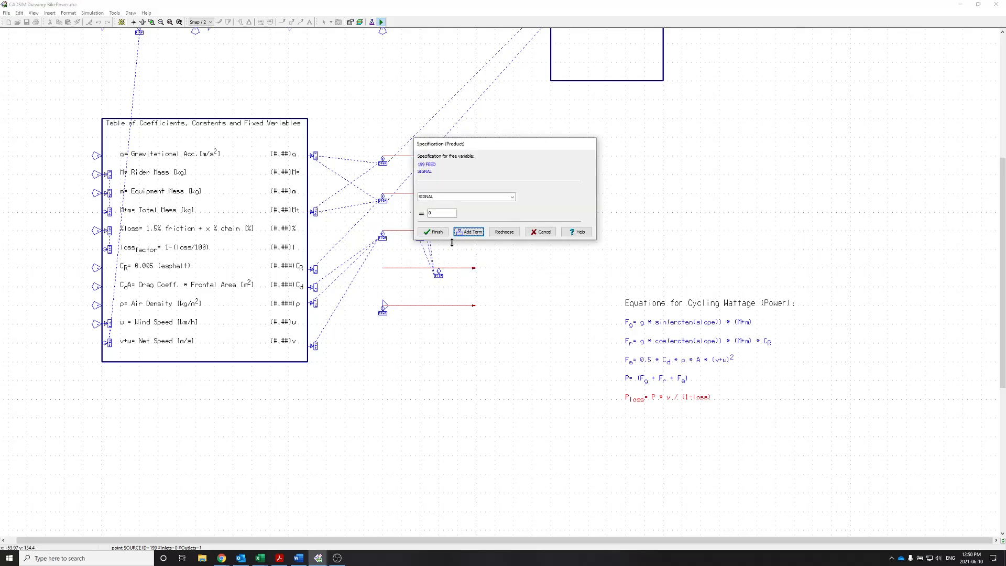
Step: Add the total force signal (197 FEED) and the Speed (km/h) signal as factors in the lowest line's product specification
click(476, 233)
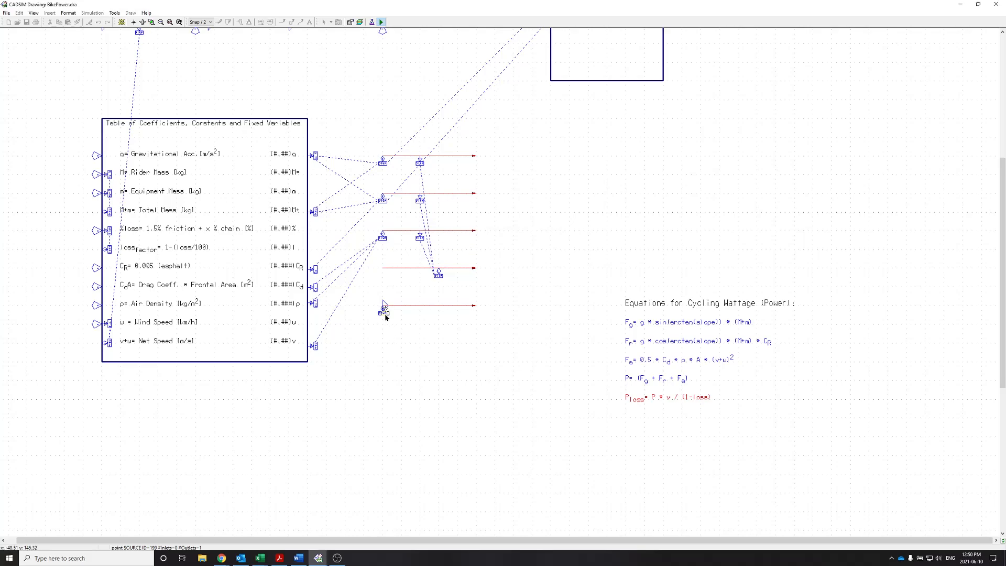
click(384, 314)
click(417, 275)
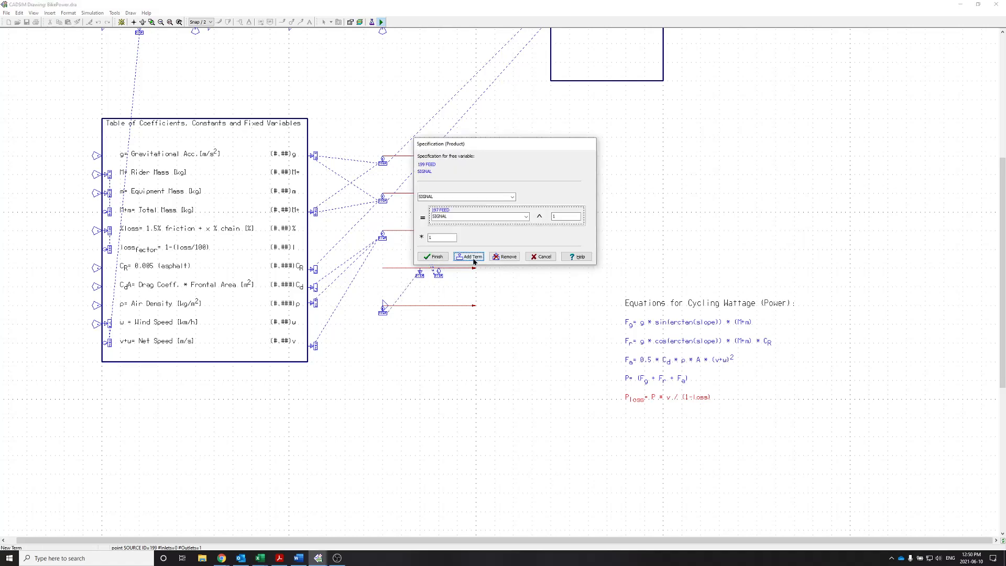
click(474, 257)
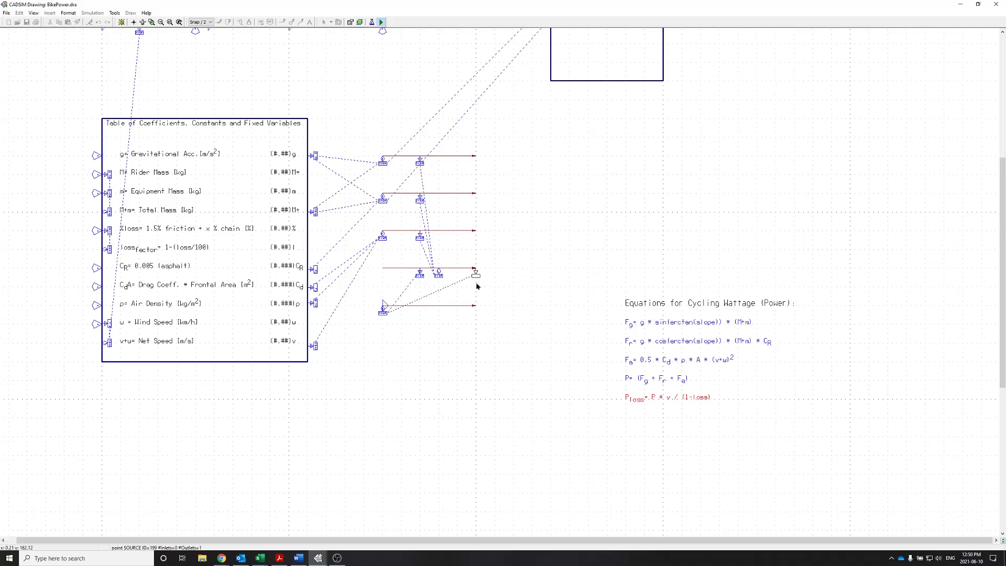
click(475, 311)
scroll(240, 217, up, 1)
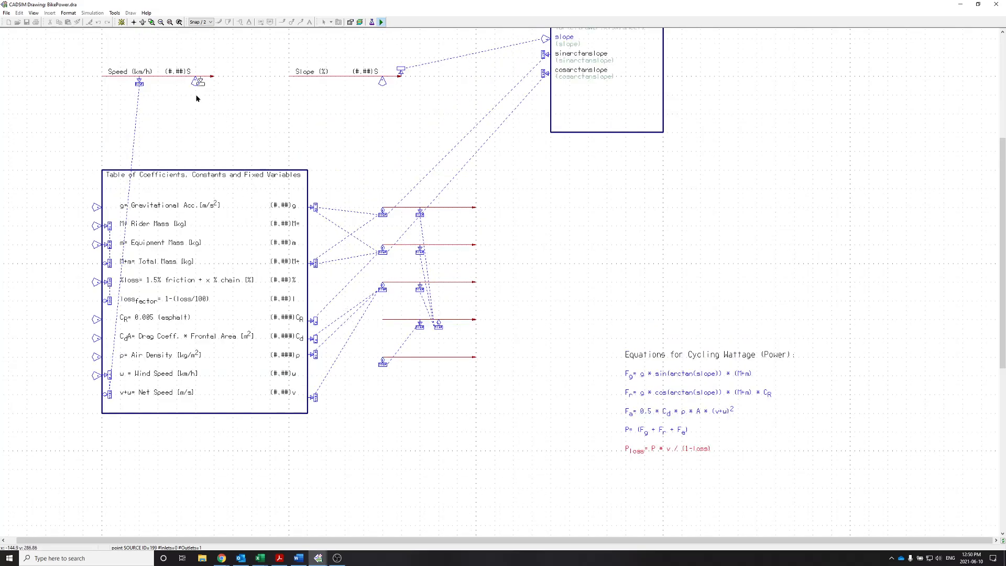
click(158, 82)
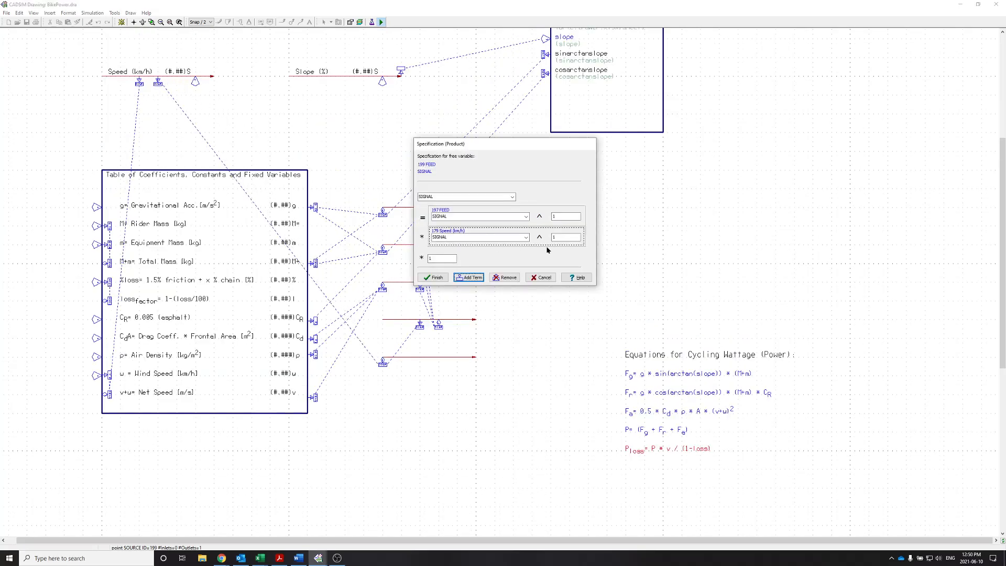
Step: Add a coefficients table term with exponent -1 to the product, set the multiplier to 0.2777777, and finish the specification
click(477, 282)
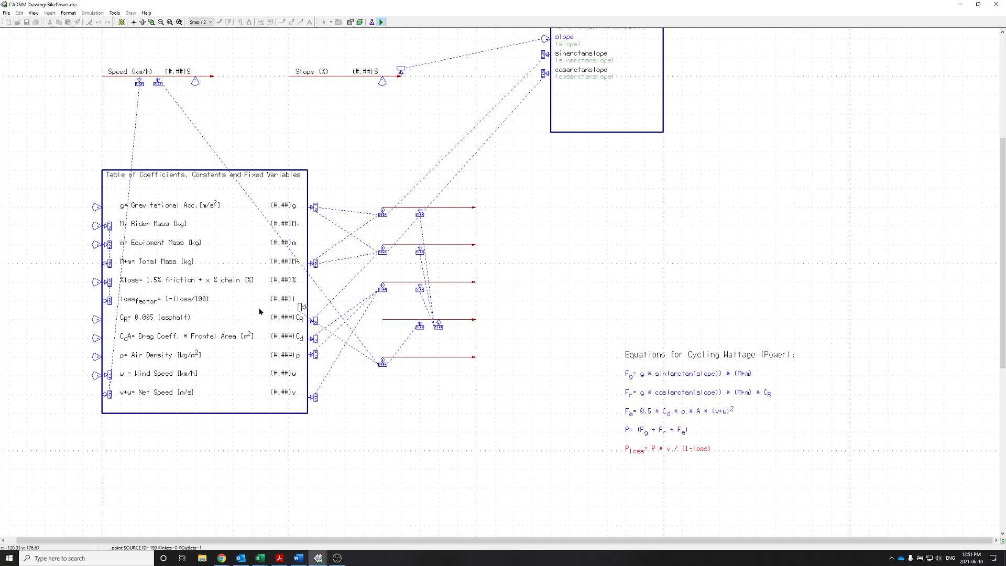
click(314, 301)
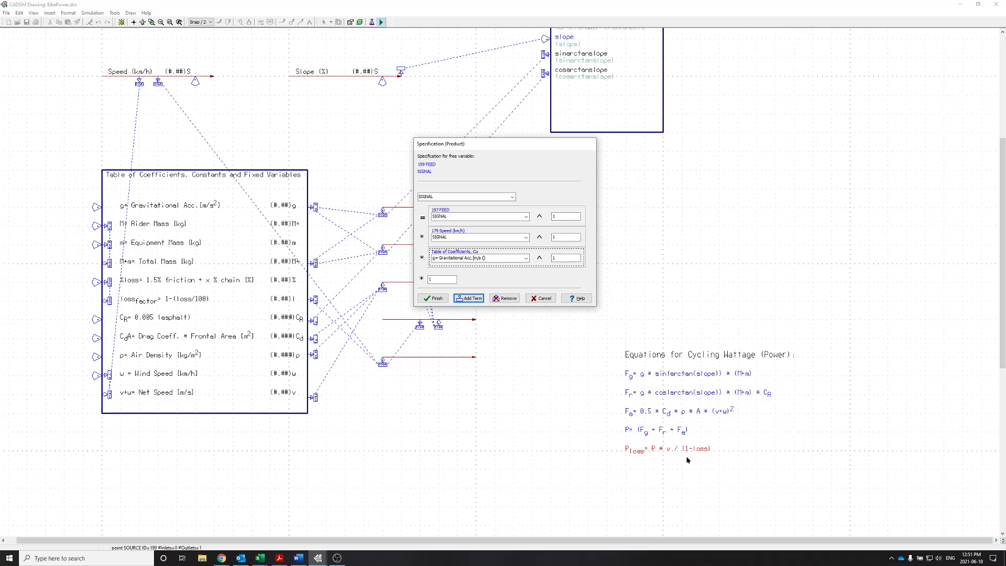
click(567, 259)
text(-)
key(Tab)
text(0.)
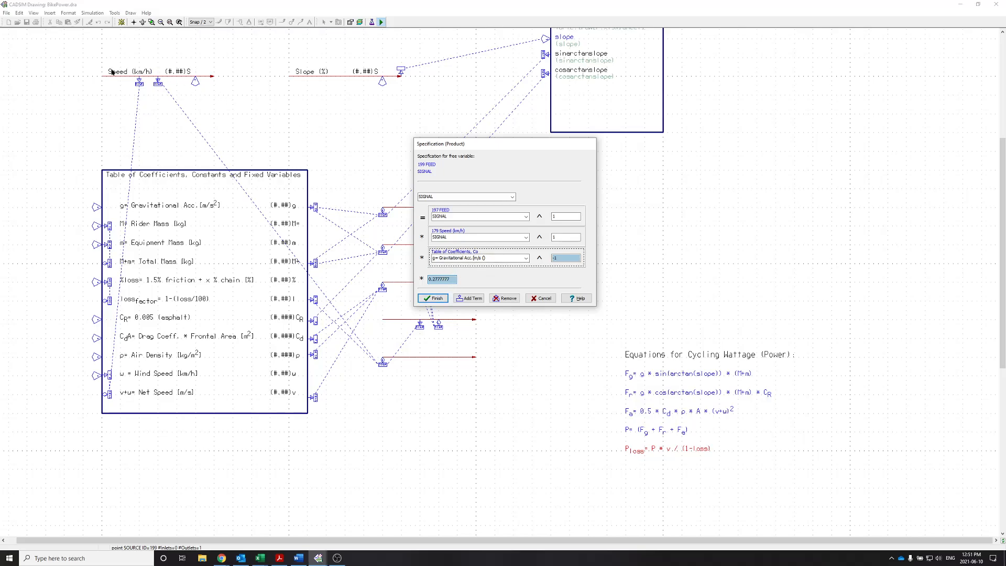
click(434, 298)
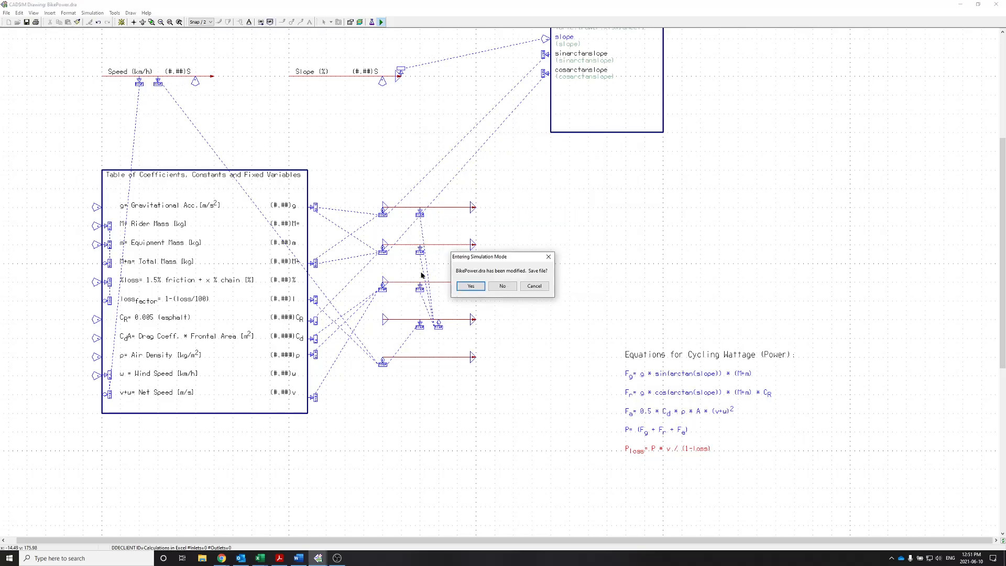
Step: Save the drawing, run the simulation, and inspect the signal values of the lowest line and the force lines above it
click(470, 286)
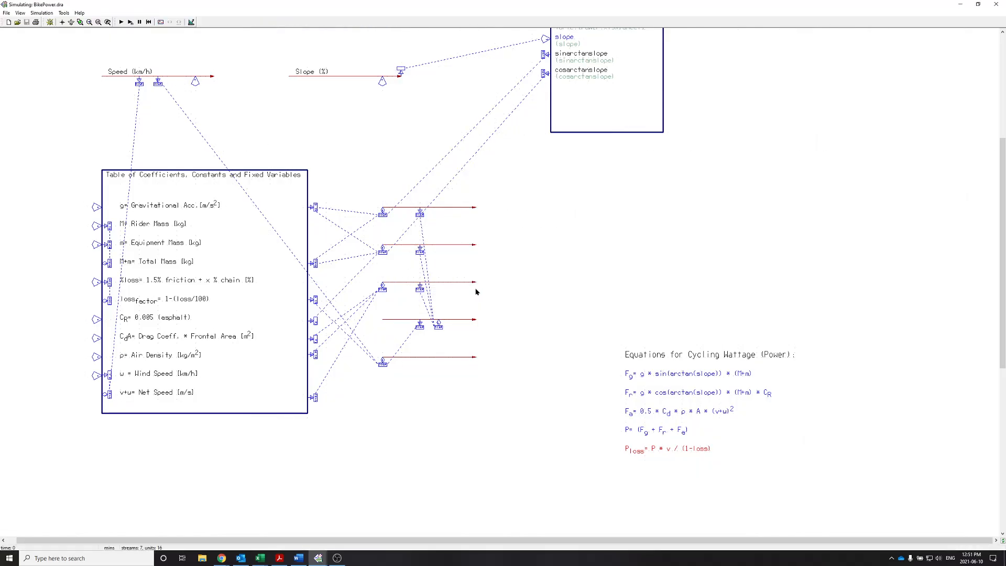
click(121, 22)
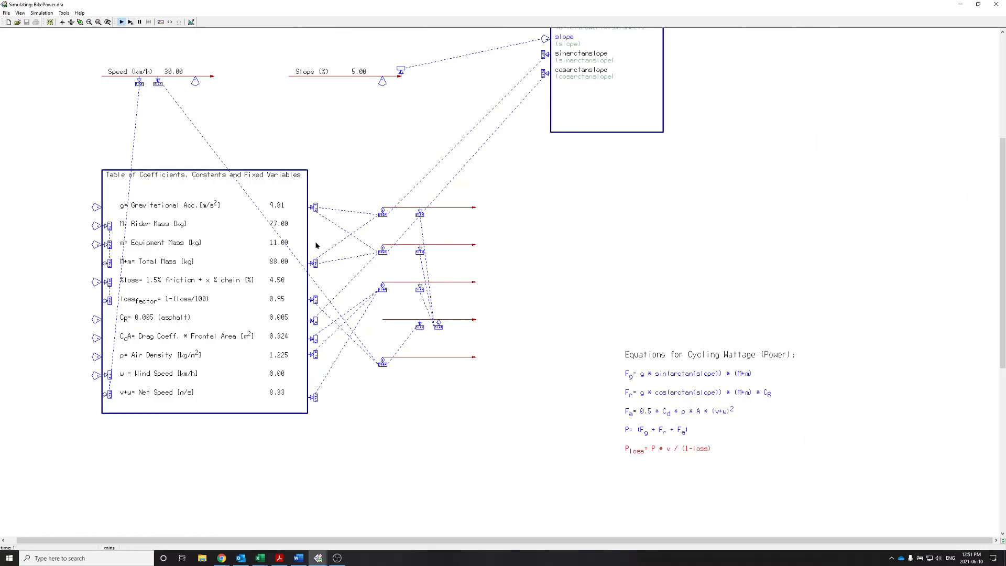
double_click(435, 357)
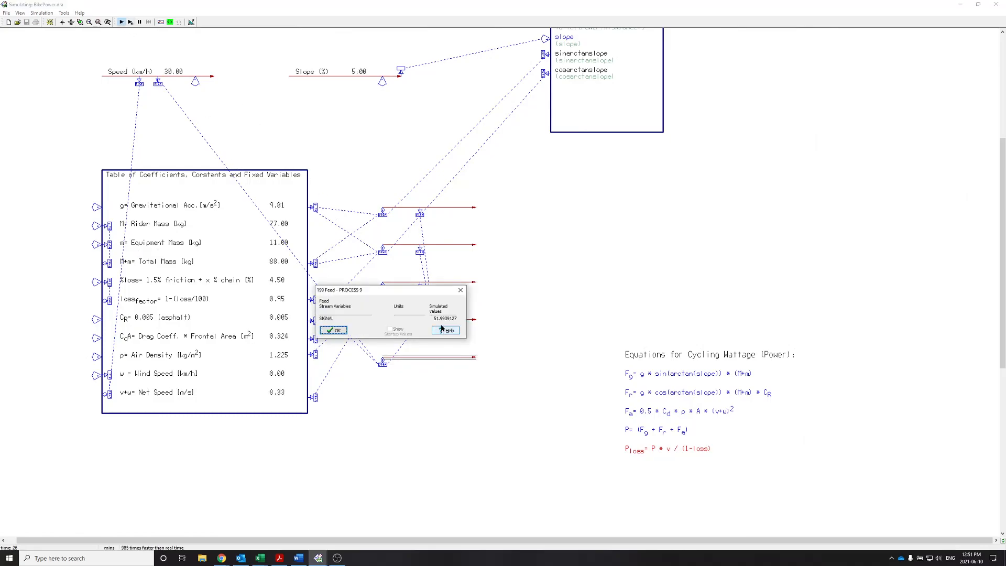
drag(433, 292, 617, 254)
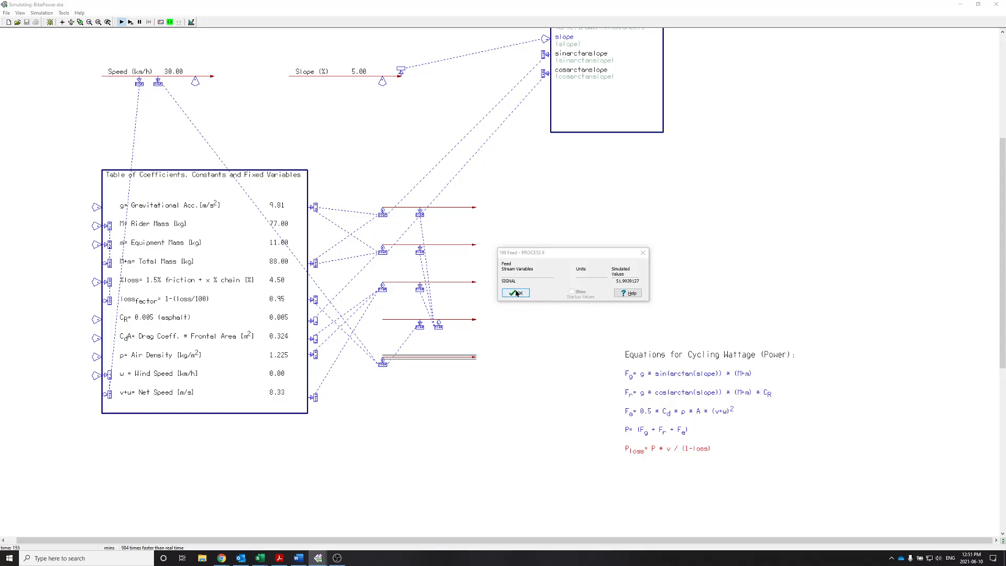
double_click(463, 283)
double_click(444, 245)
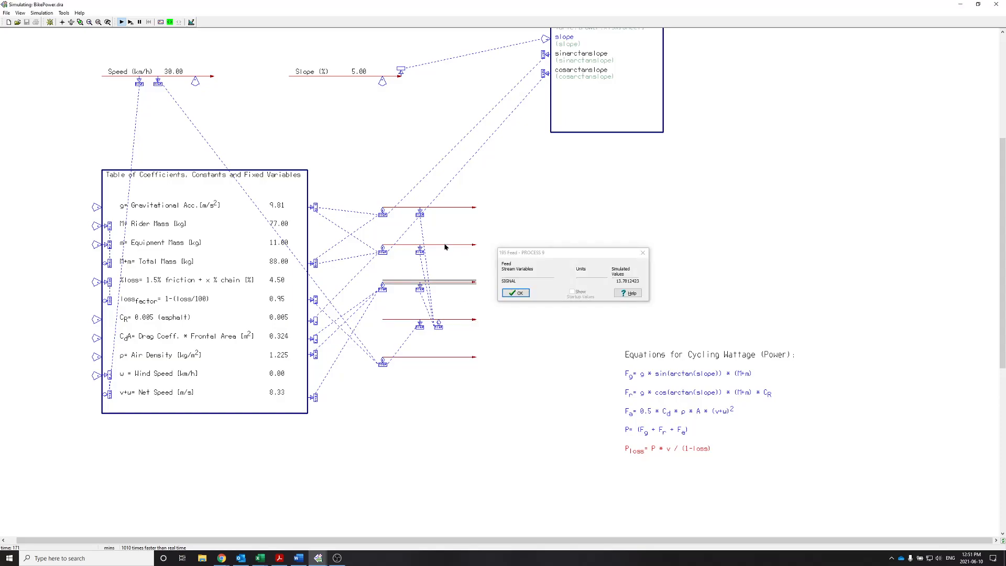
double_click(457, 208)
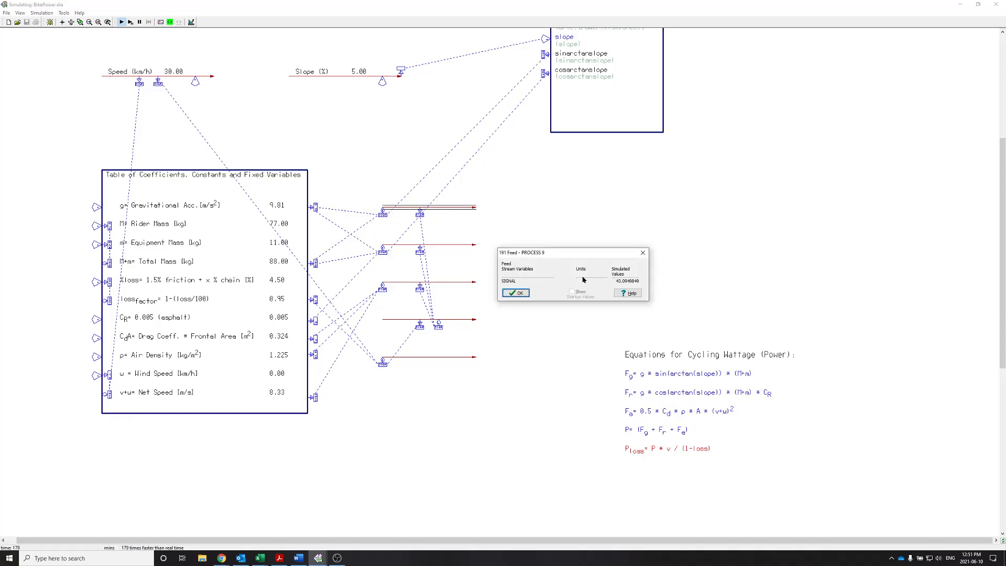
double_click(452, 357)
click(508, 293)
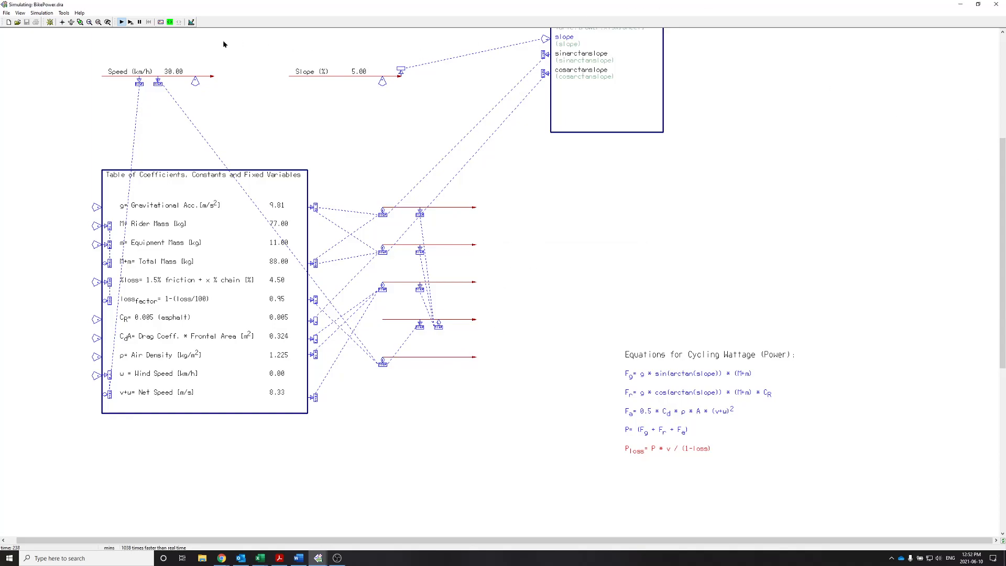
Step: Return to drawing mode and change the lowest line's product specification to use lossfactor = 1-(loss/100) as its table variable
click(190, 22)
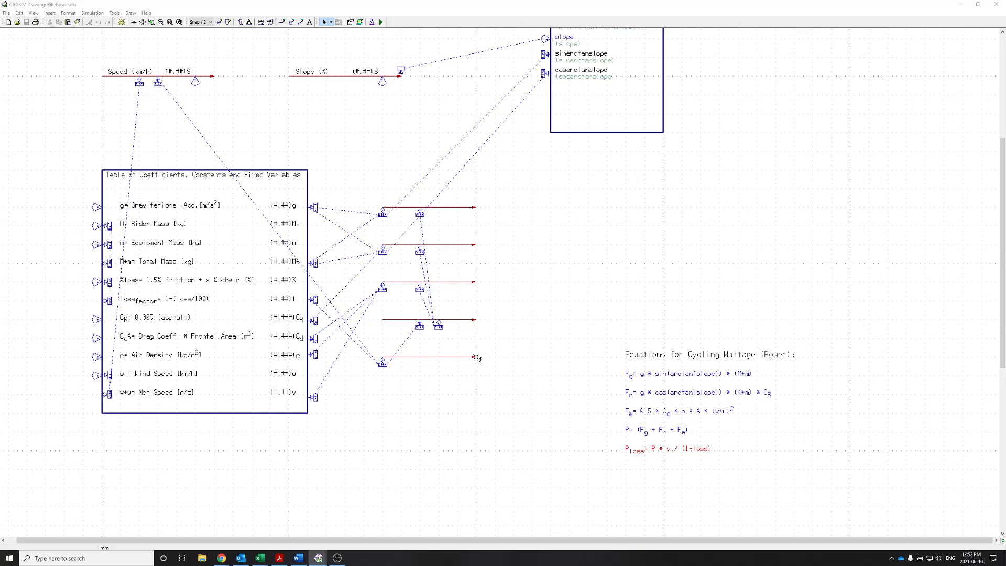
click(386, 366)
key(Delete)
double_click(386, 365)
click(464, 455)
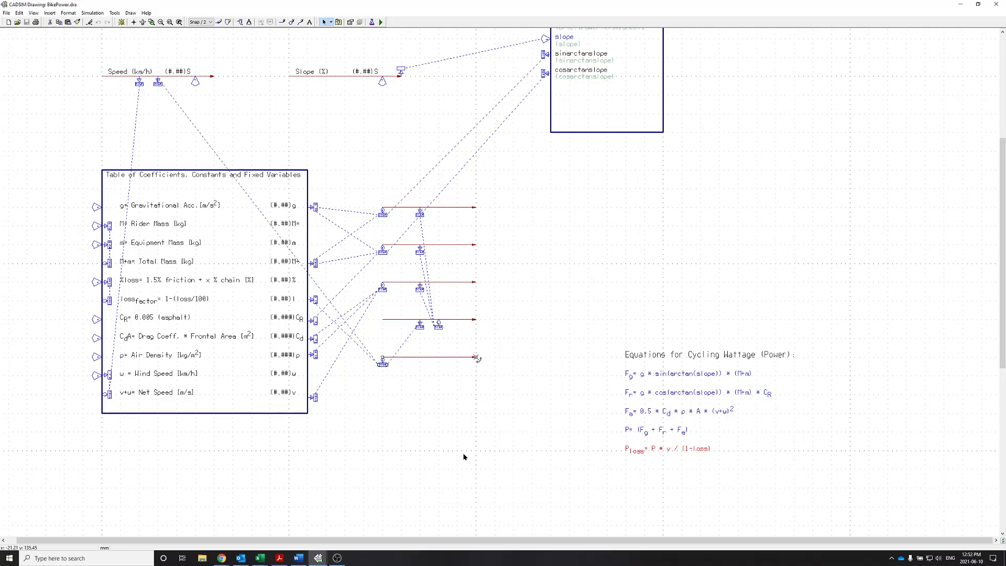
drag(496, 358, 554, 199)
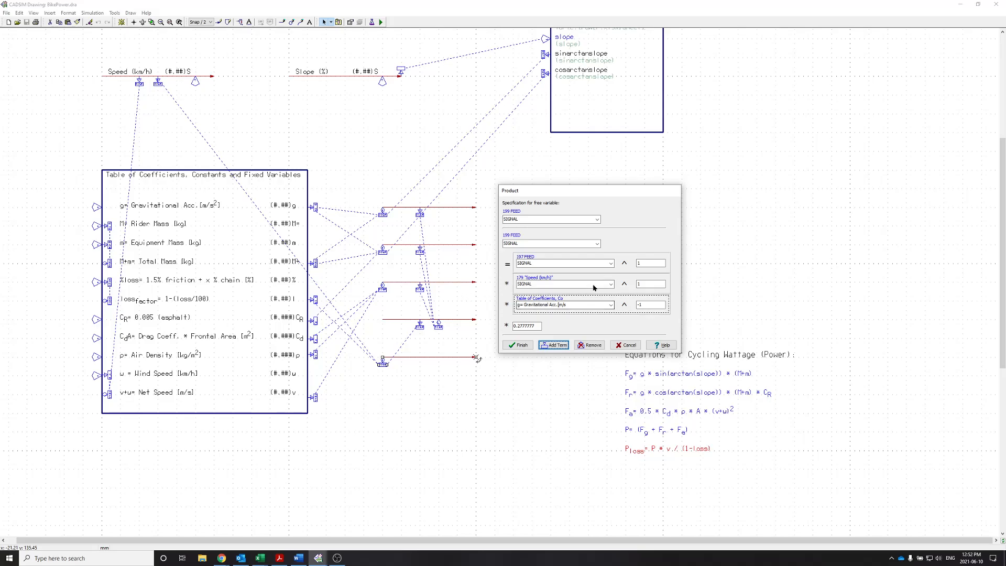
click(548, 306)
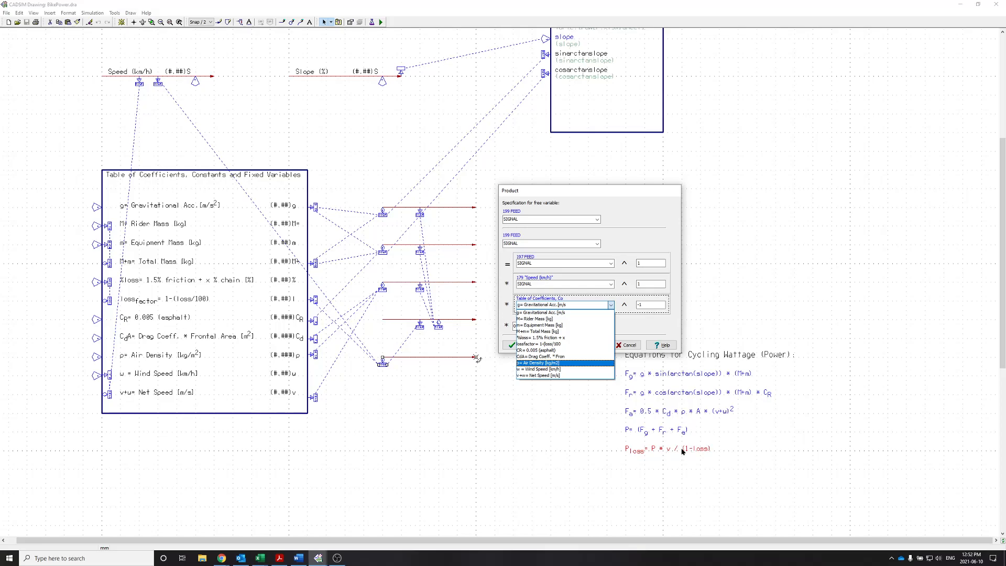
click(576, 343)
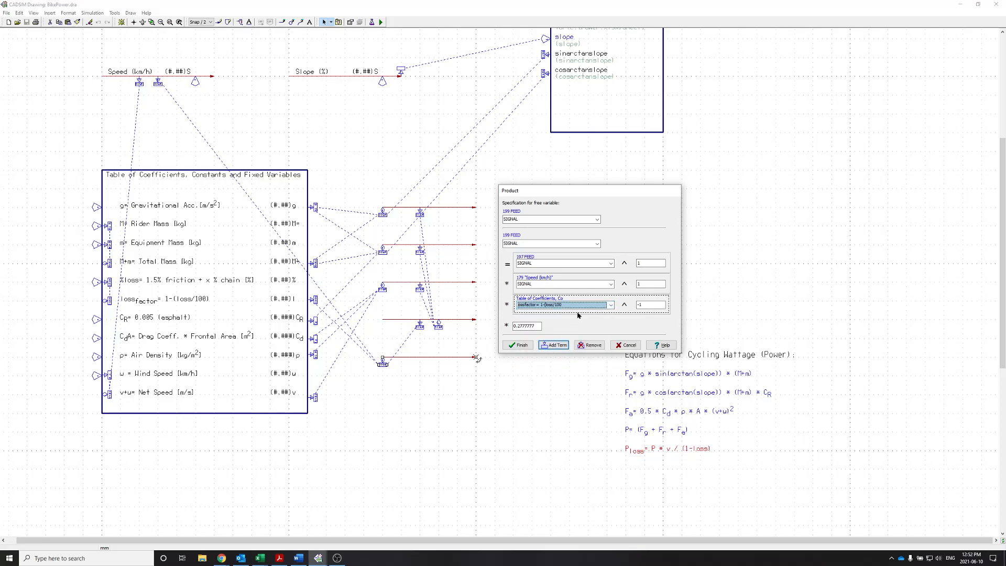
click(530, 347)
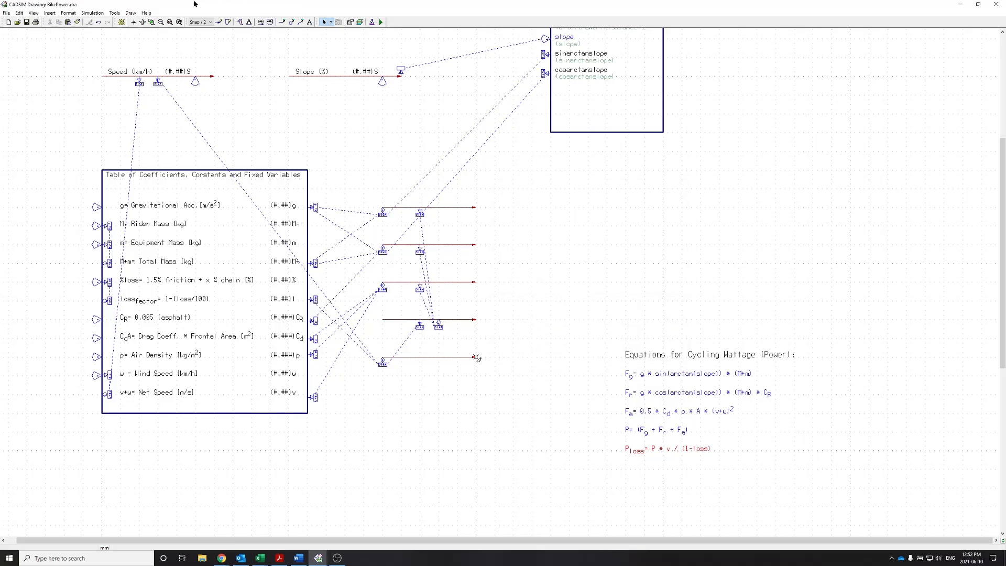
Step: Save the corrected drawing, rerun the simulation, and check the simulated signal value of the lowest line
click(381, 23)
click(471, 286)
double_click(438, 357)
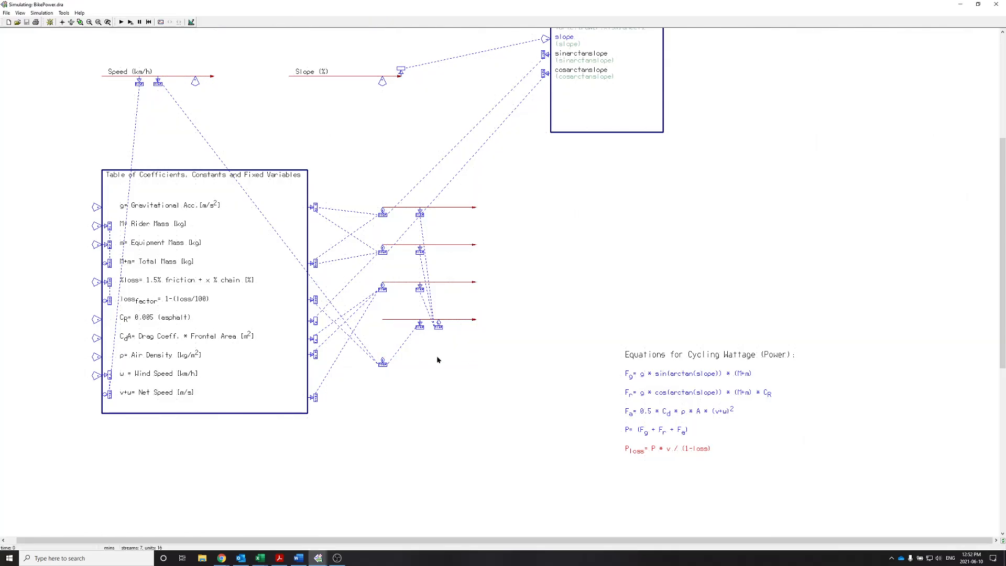
click(121, 22)
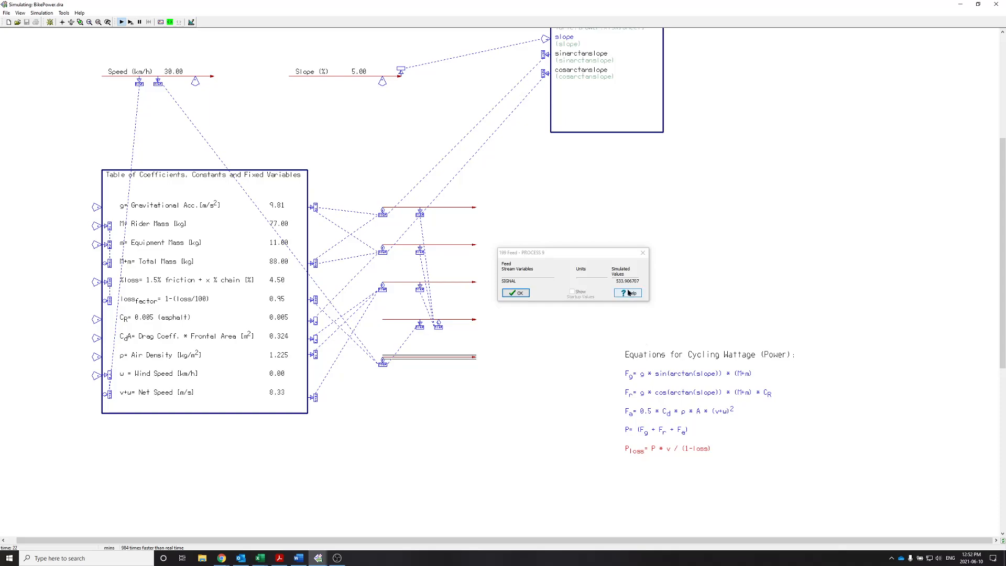
click(526, 295)
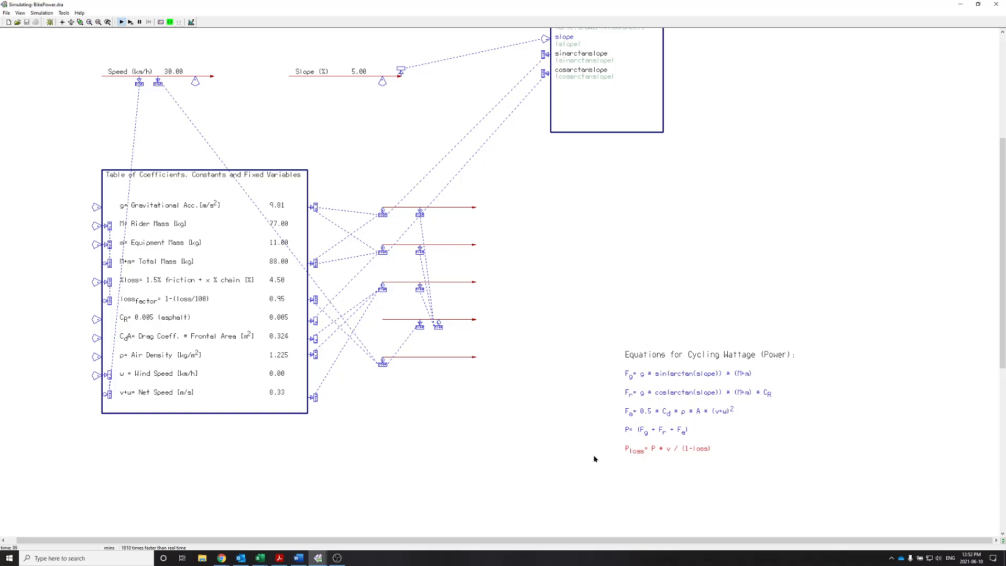
scroll(558, 427, down, 2)
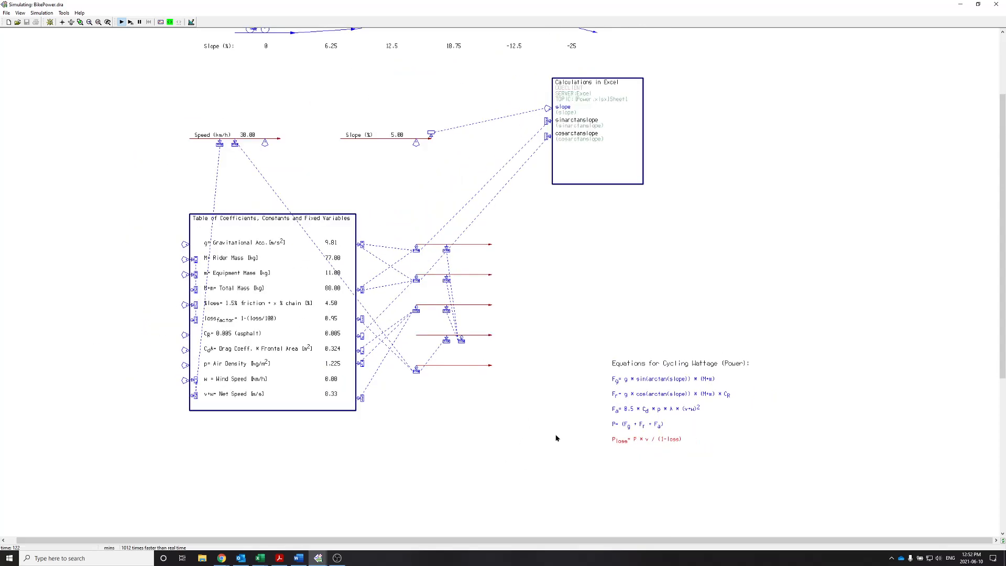
scroll(500, 416, up, 1)
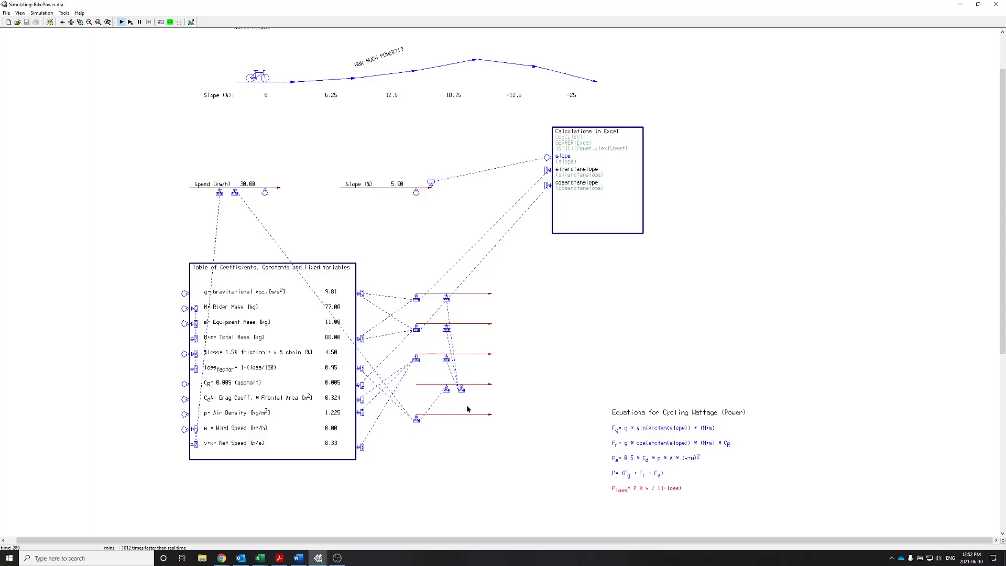
scroll(479, 398, up, 2)
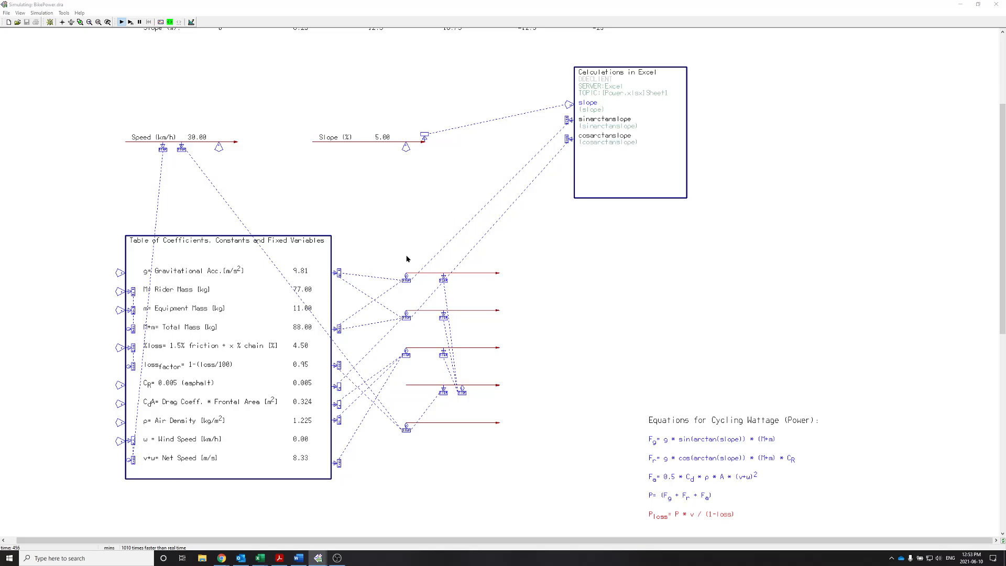
scroll(292, 218, up, 3)
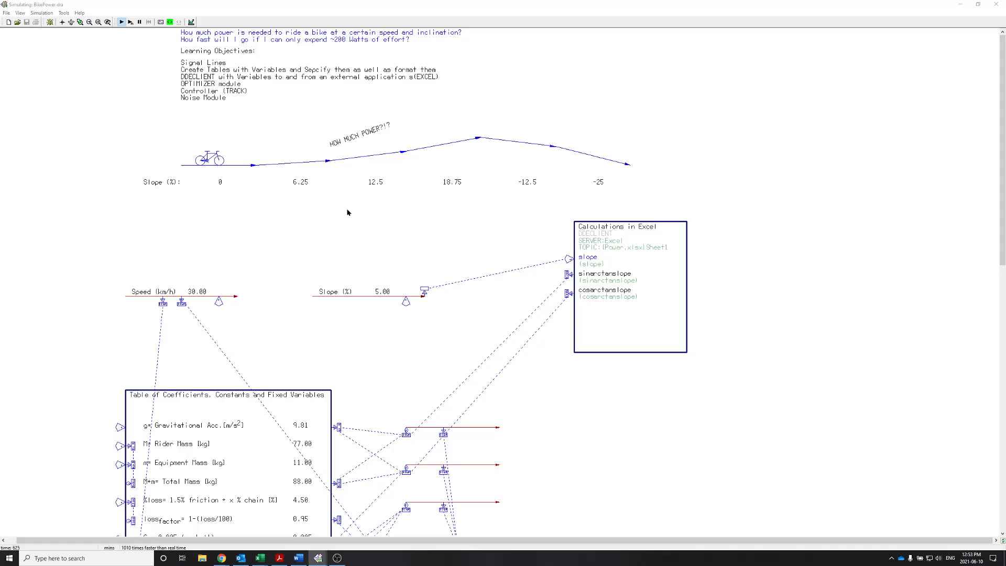
scroll(404, 316, down, 2)
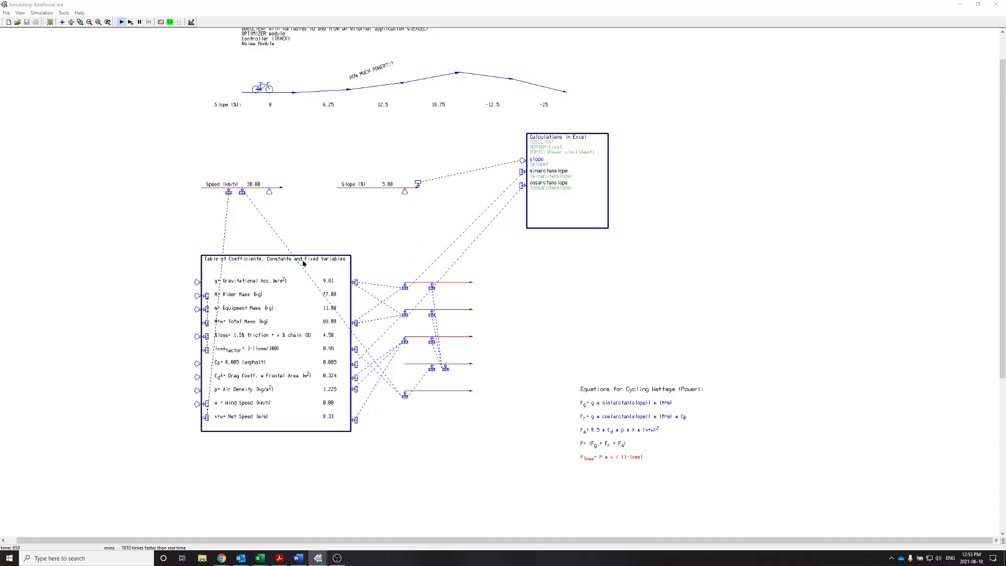
scroll(299, 291, up, 1)
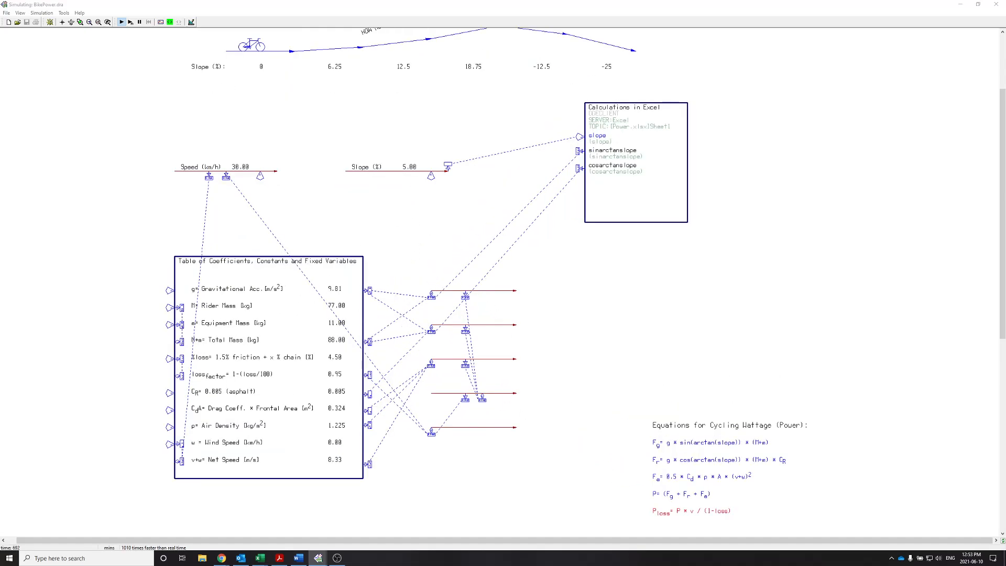
Step: Place the (#.##)S value format on the lowest signal line in drawing mode, and save and rerun the simulation
click(168, 21)
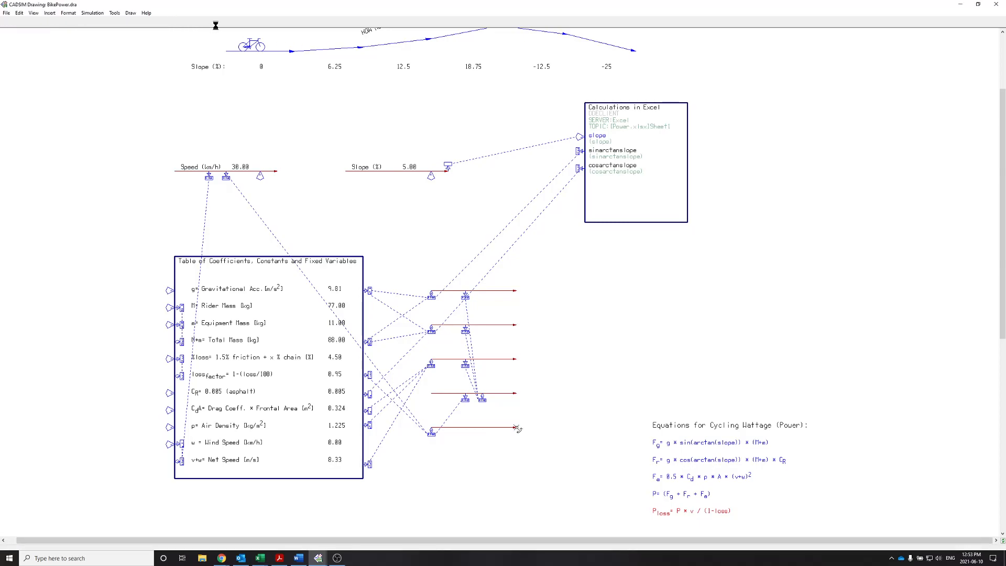
click(261, 23)
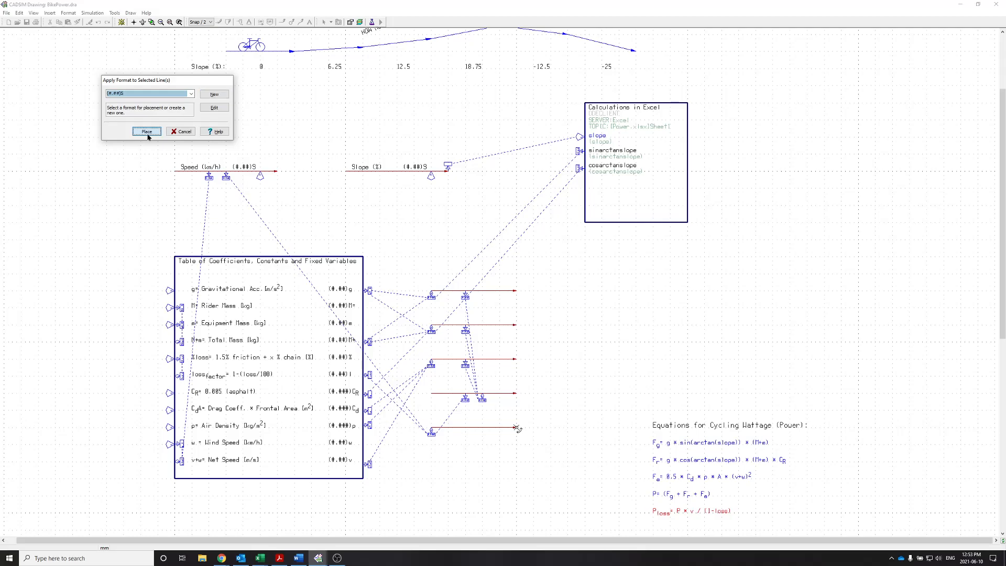
click(147, 131)
click(500, 428)
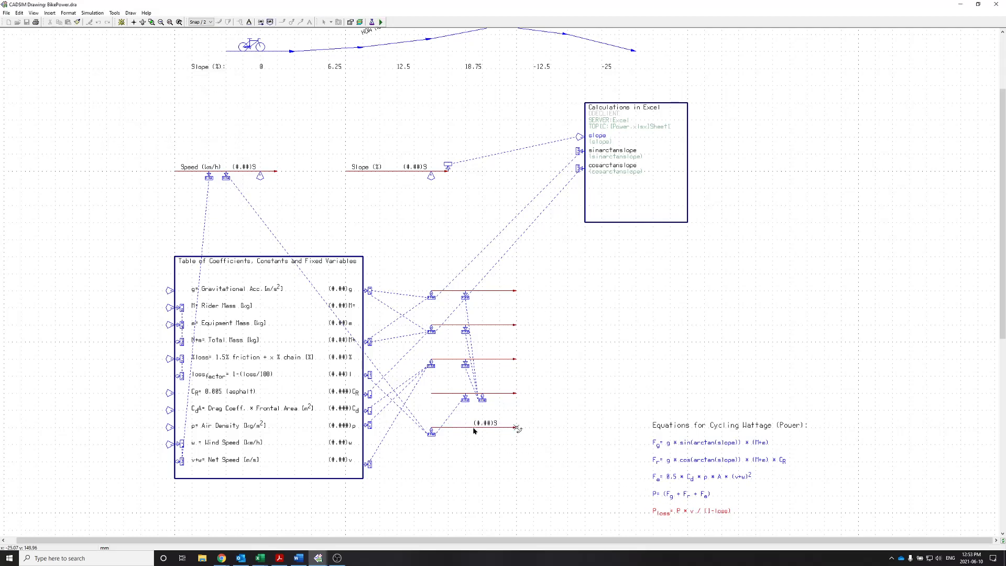
click(381, 22)
click(471, 286)
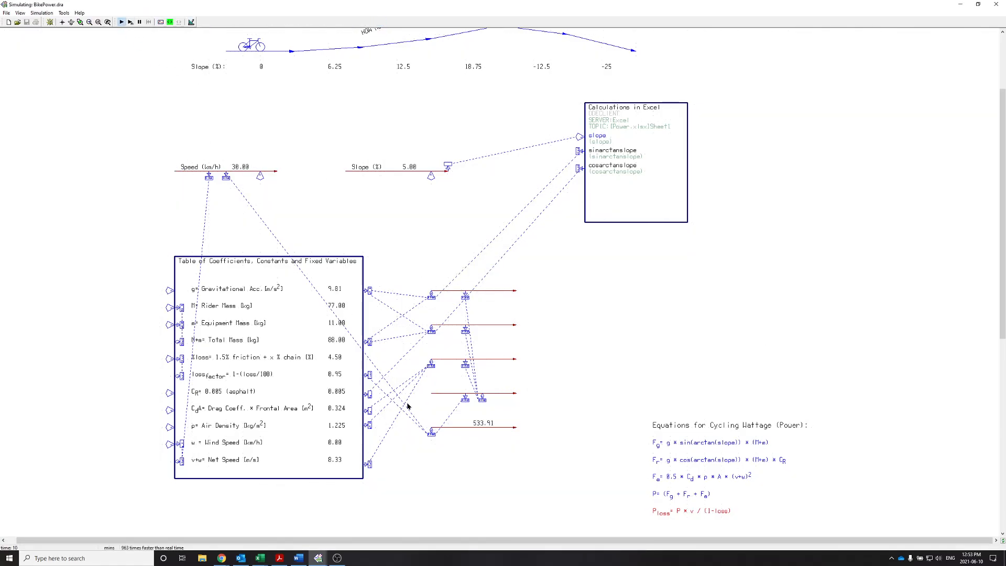
Step: Try a Speed constant of 25 km/h in the running simulation, and set it back to 30
double_click(260, 177)
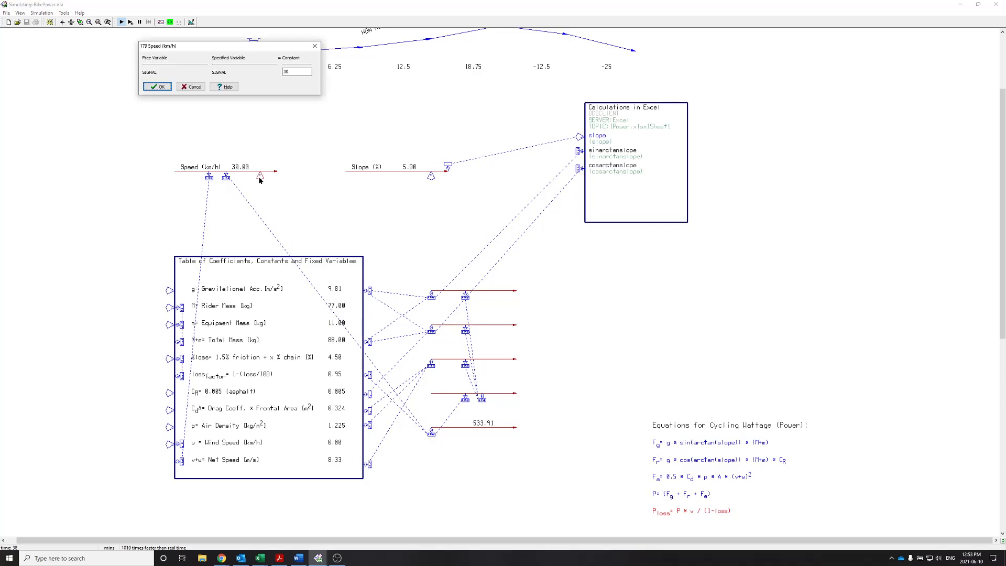
double_click(298, 73)
text(25)
click(150, 88)
double_click(300, 72)
text(30)
click(160, 87)
click(151, 88)
Step: Try a Slope constant of 2.5 % in the running simulation, and set it back to 5
double_click(430, 176)
click(292, 71)
key(BackSpace)
text(2.5)
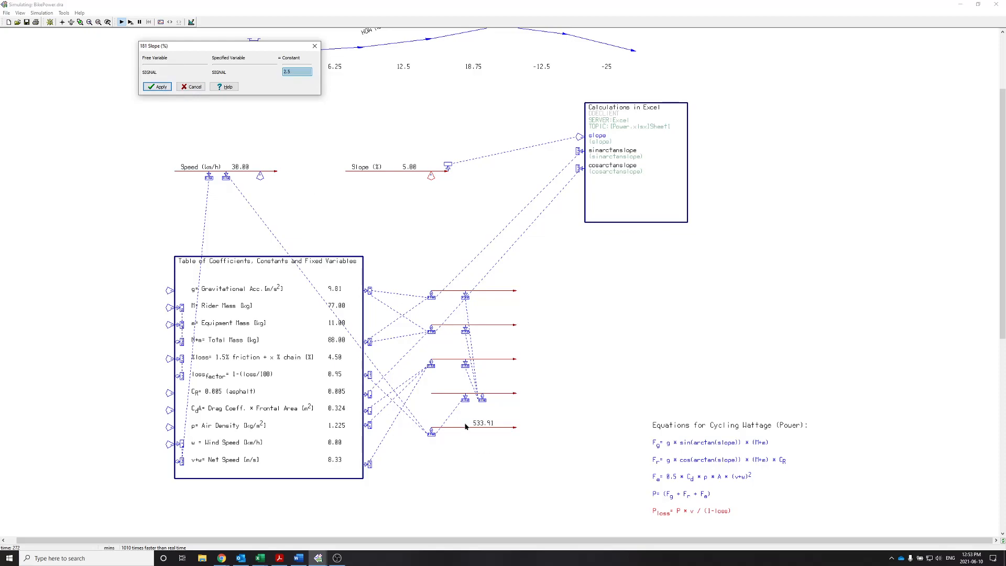
click(157, 87)
double_click(297, 72)
text(5)
click(165, 86)
click(152, 86)
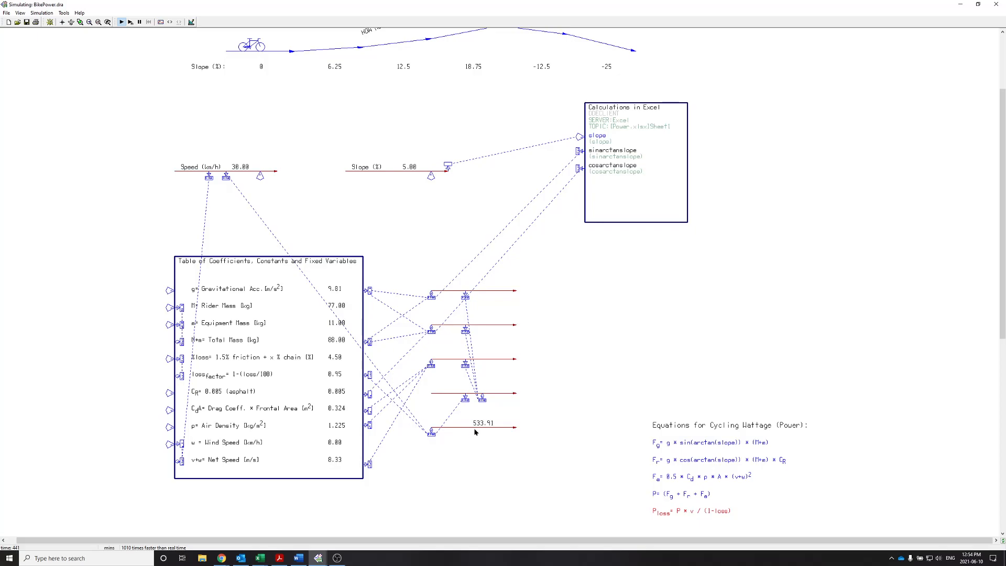
Step: Return to drawing mode, saving the changed specification values to BikePower.dra
scroll(475, 426, up, 3)
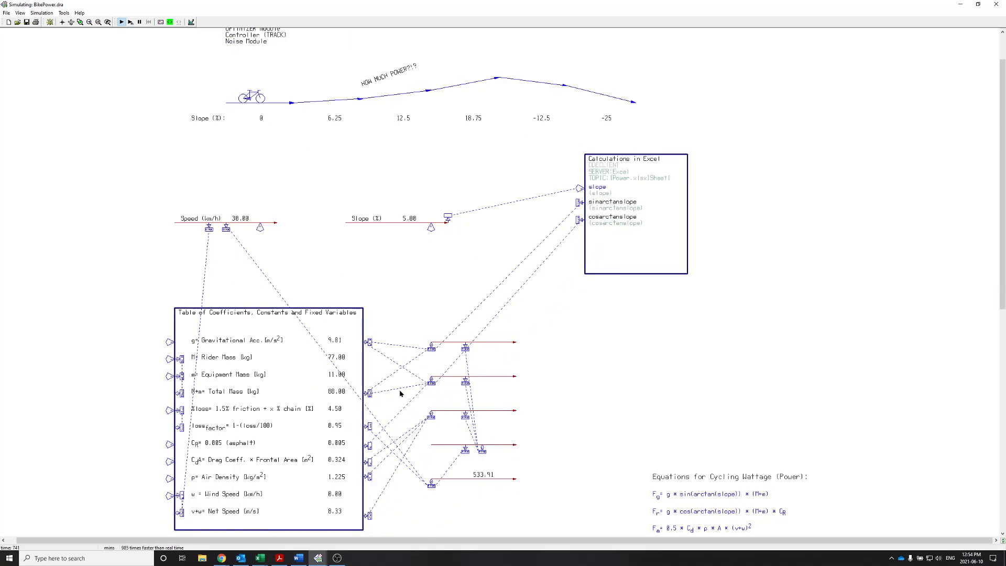
scroll(399, 393, down, 1)
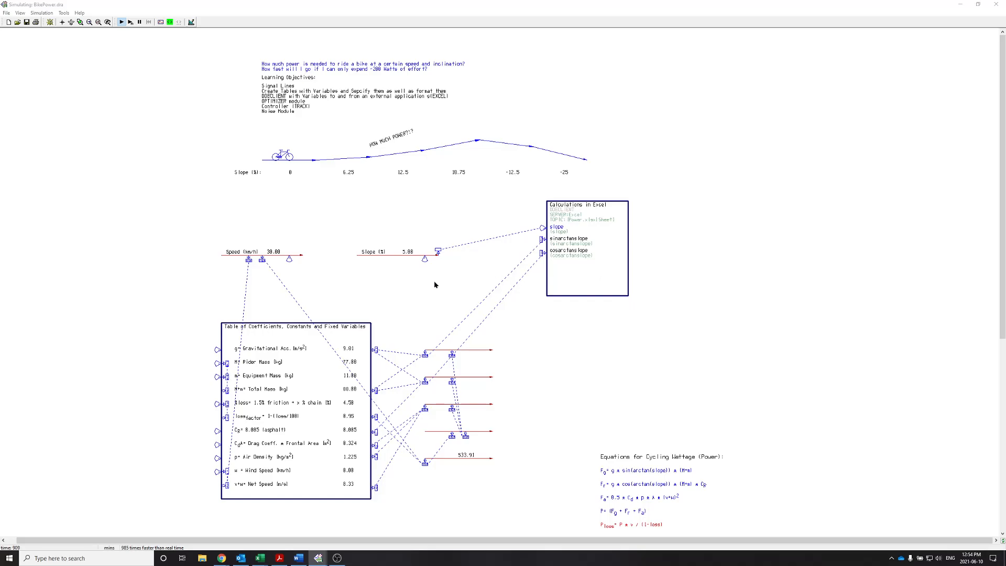
click(191, 22)
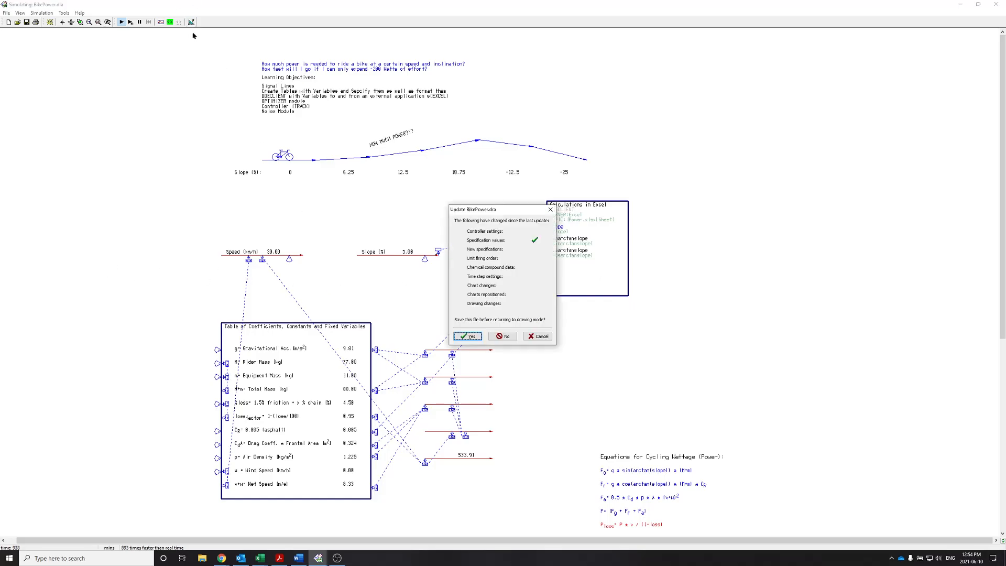
click(471, 336)
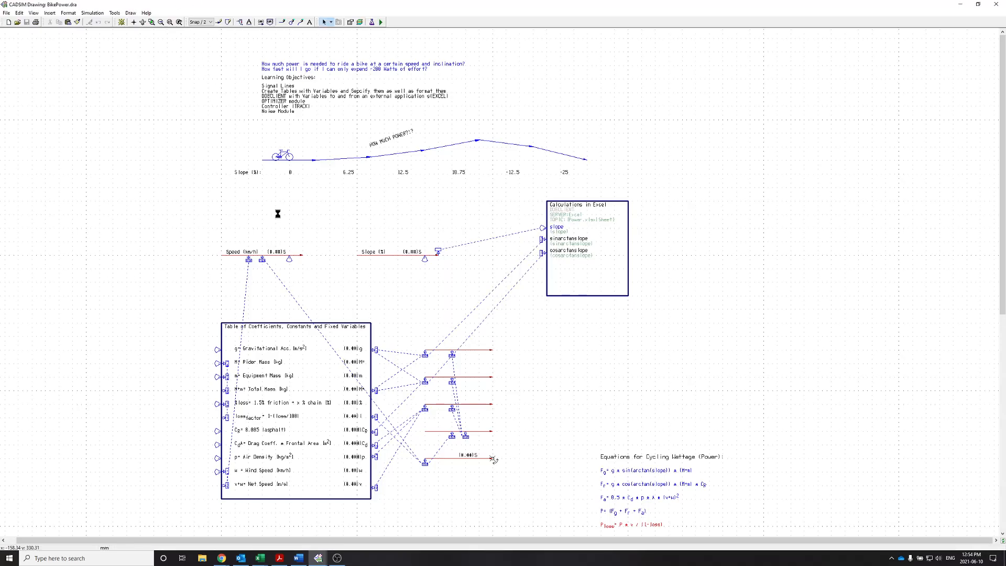
Step: Set the default line attributes for equipment polygons to logic_equipment
scroll(278, 215, up, 2)
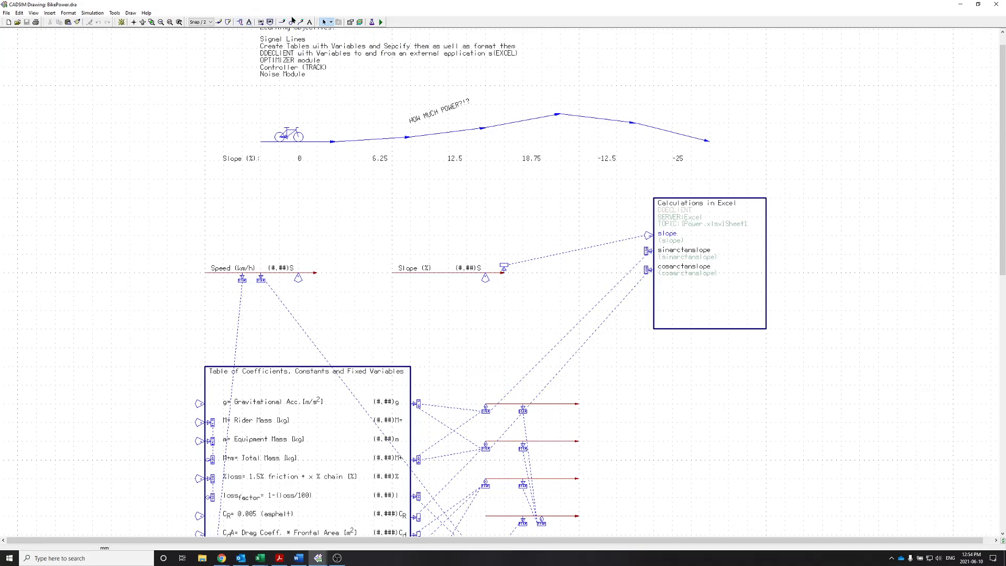
click(351, 24)
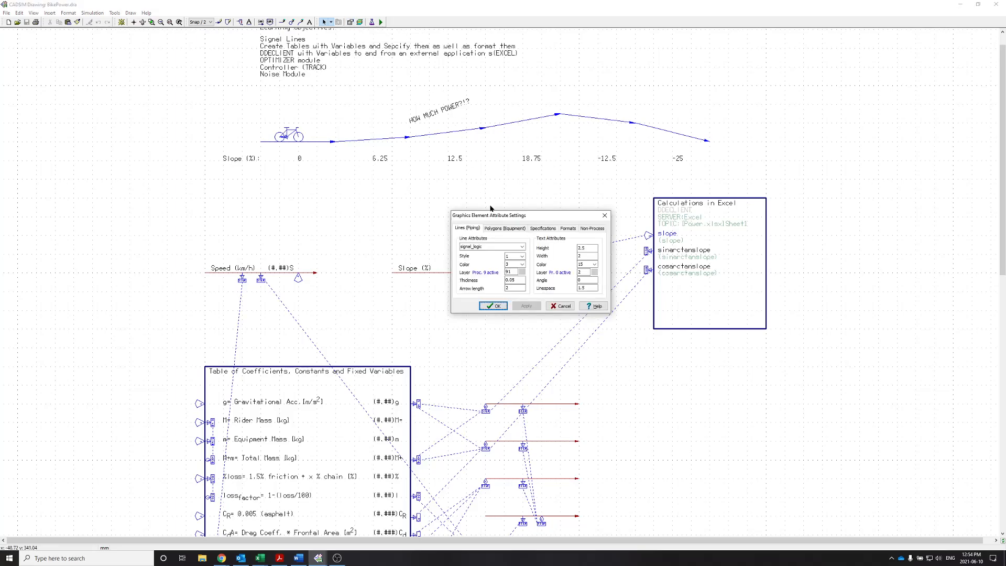
drag(497, 218, 468, 165)
click(466, 176)
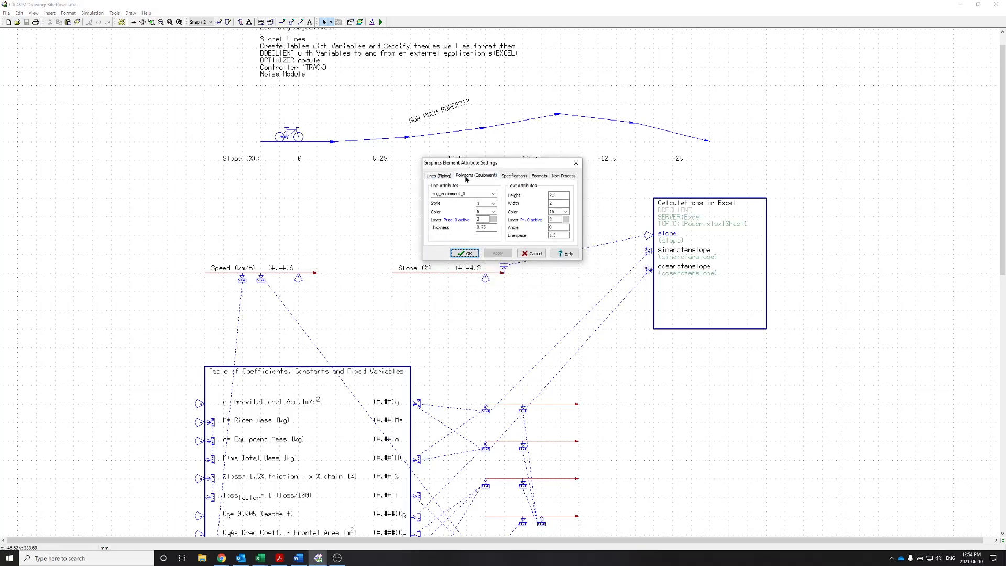
click(469, 195)
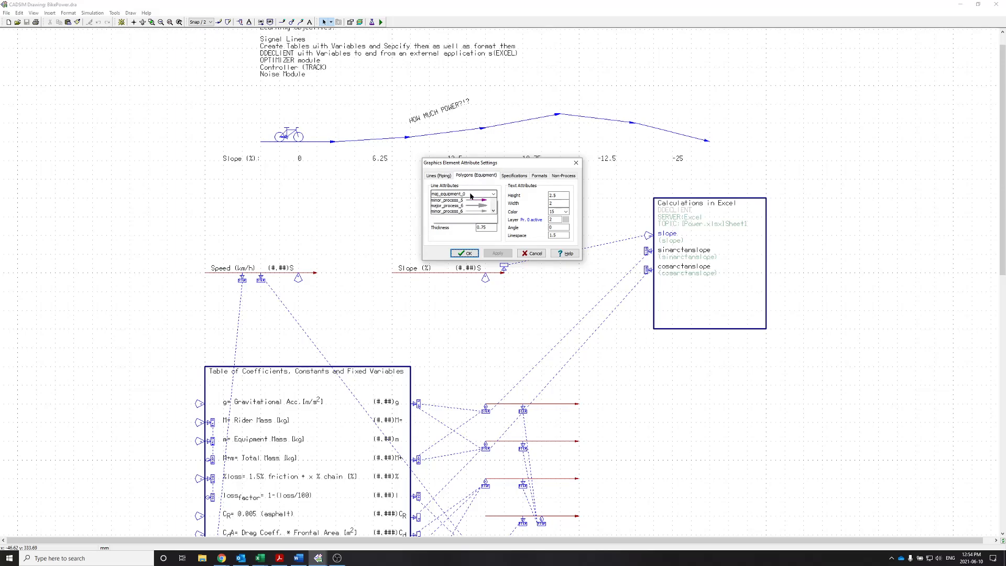
scroll(472, 236, down, 3)
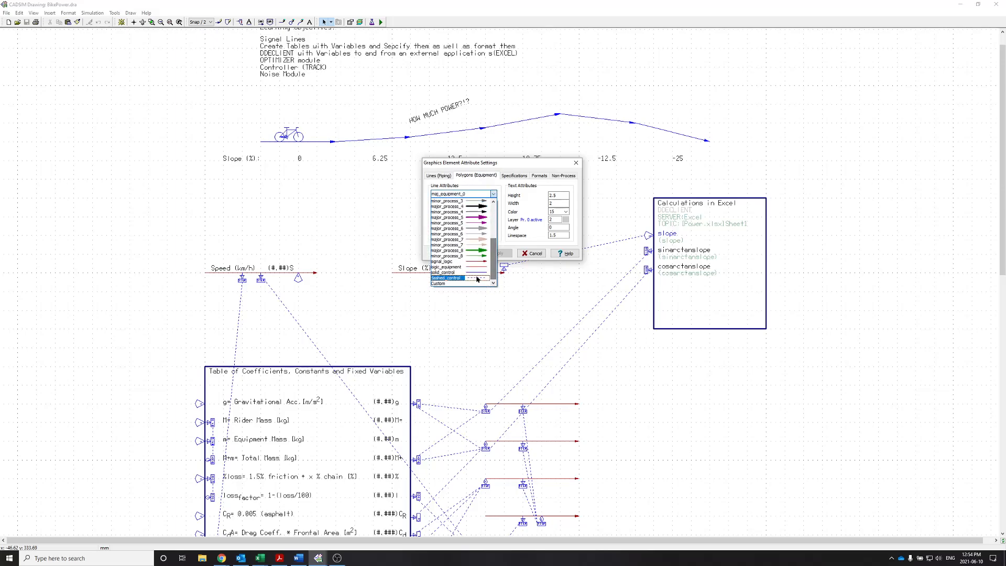
click(427, 267)
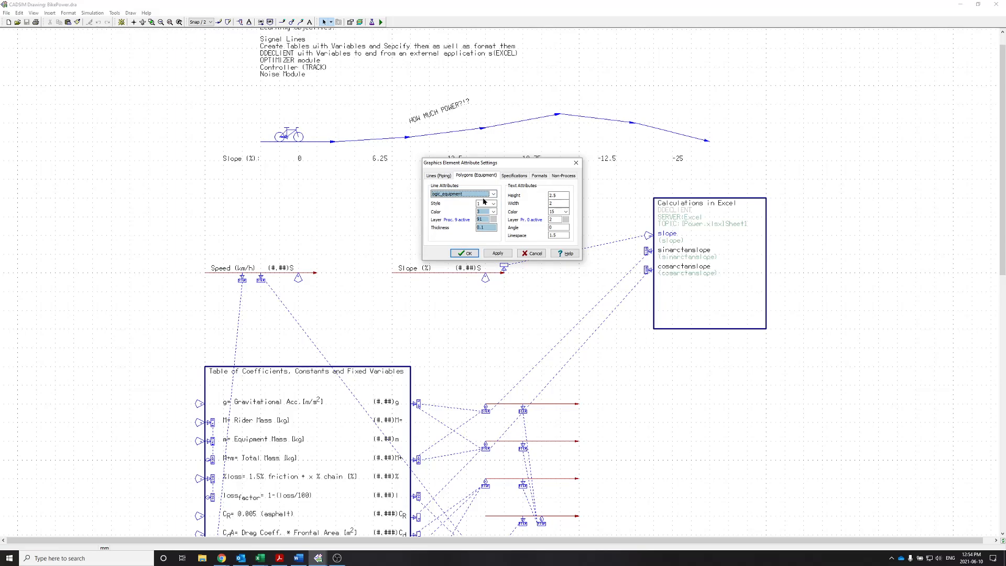
click(465, 253)
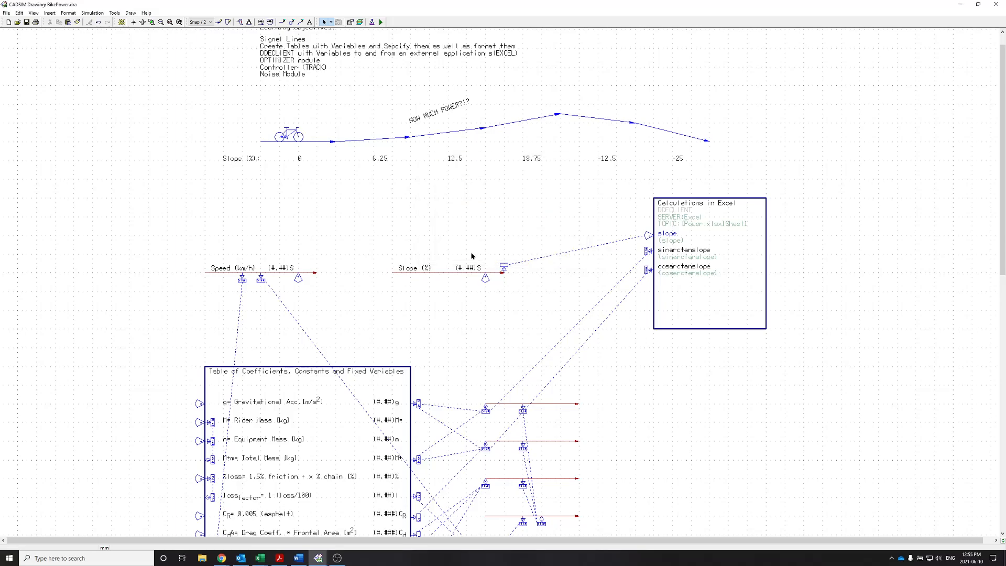
Step: Draw a rectangular equipment polygon of about 40 by 30 mm above the Speed line and name it OPTIM
click(228, 22)
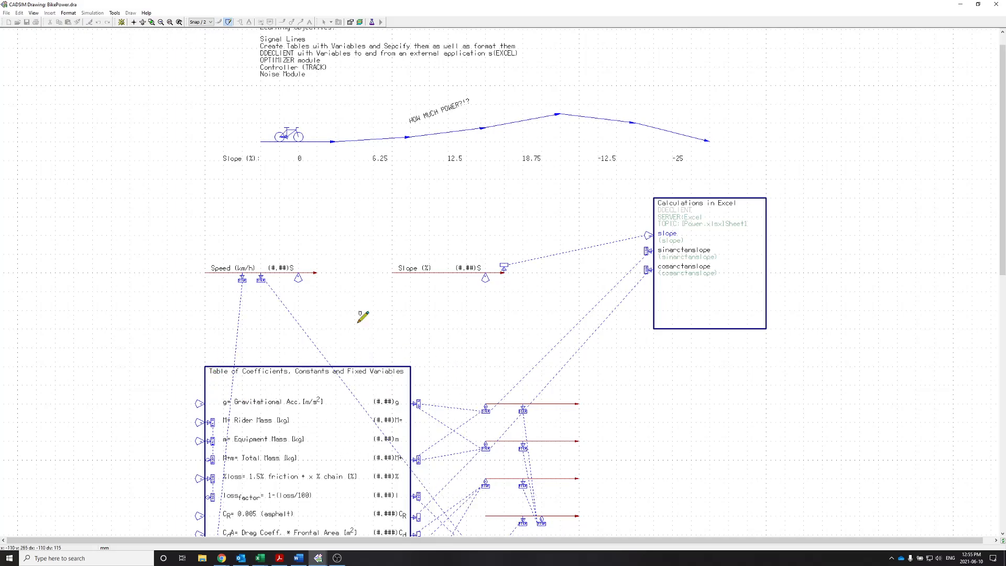
mouse_move(281, 178)
mouse_down()
mouse_move(302, 220)
mouse_move(355, 236)
mouse_up()
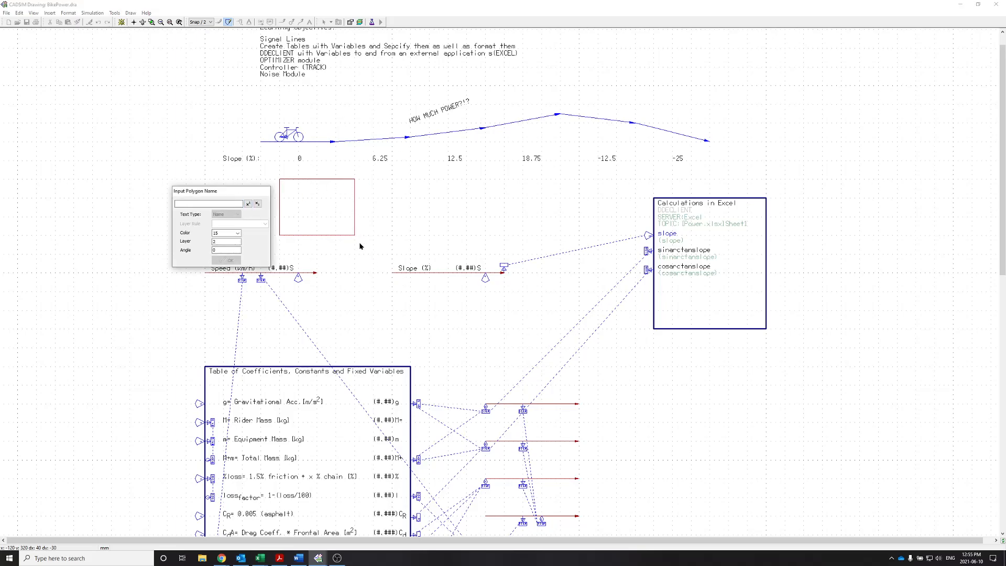
drag(223, 193, 444, 189)
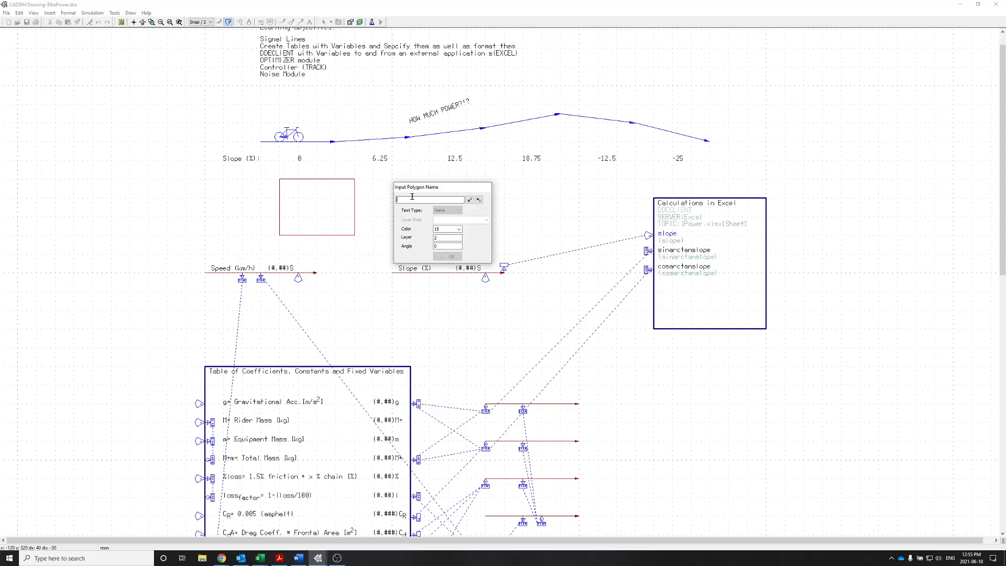
text(O)
click(448, 258)
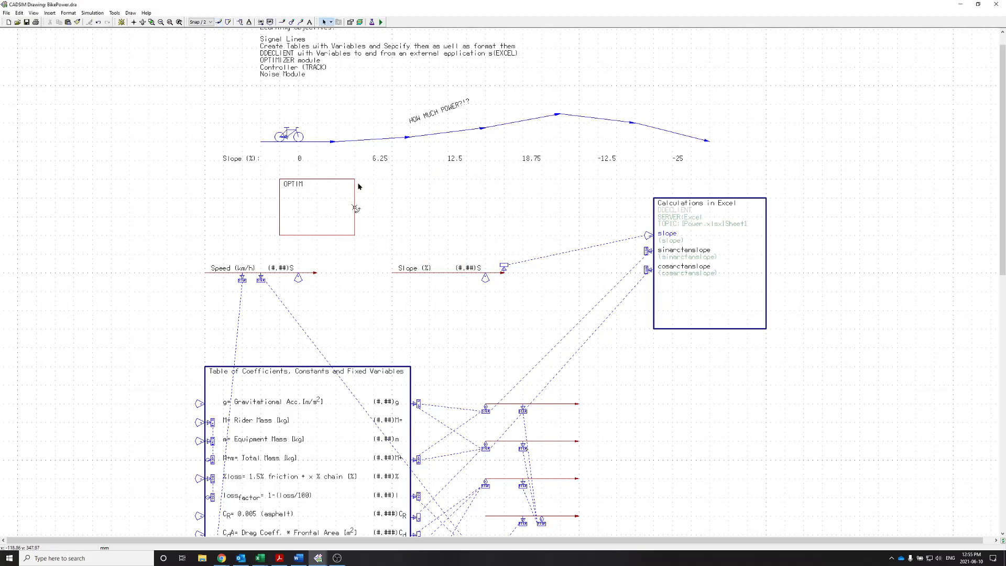
Step: Open the module help for the OPTIM polygon and look over the Optimization - Simplex description
double_click(316, 183)
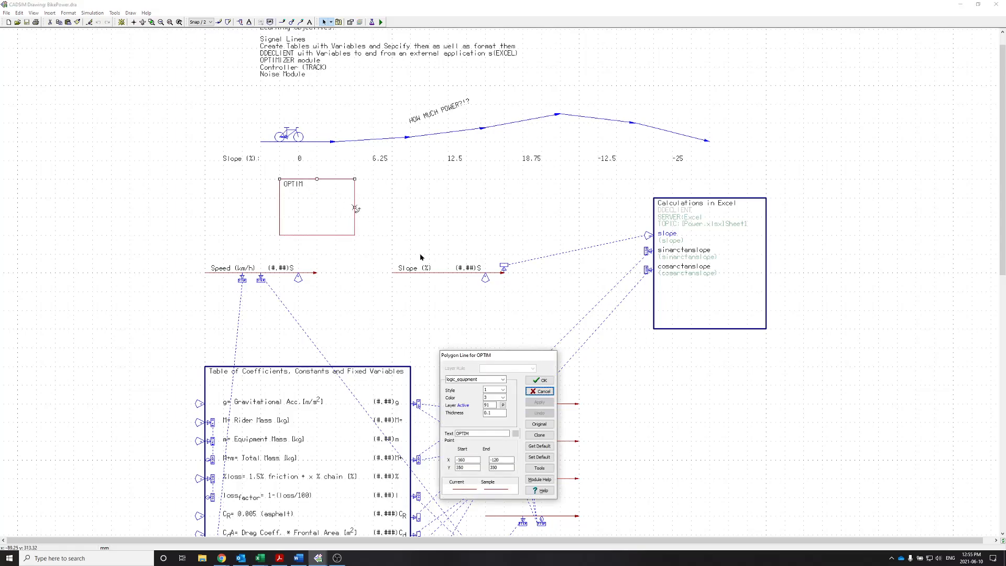
click(548, 482)
mouse_move(223, 149)
mouse_down()
mouse_move(454, 95)
mouse_move(471, 250)
mouse_move(457, 264)
mouse_up()
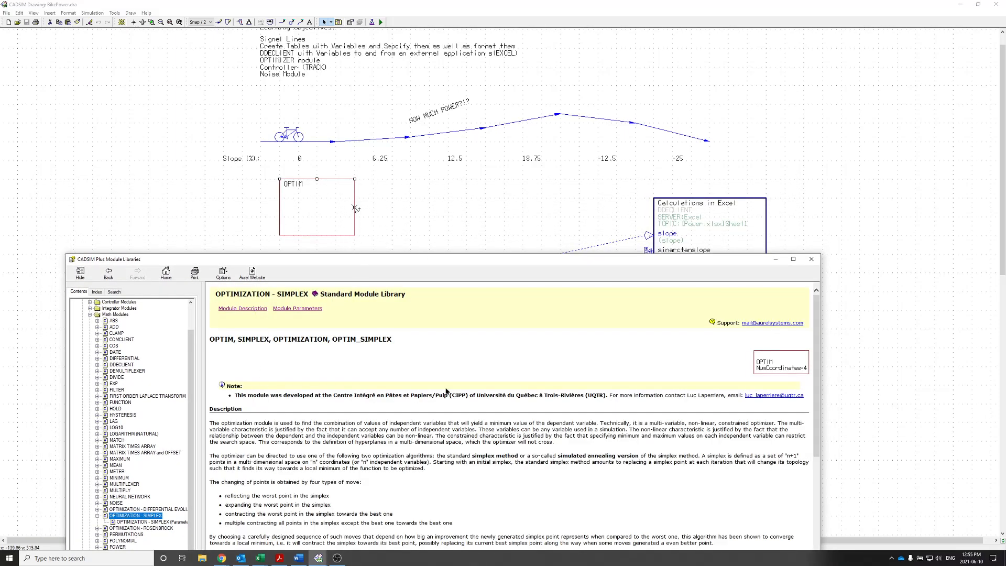
drag(368, 265, 390, 235)
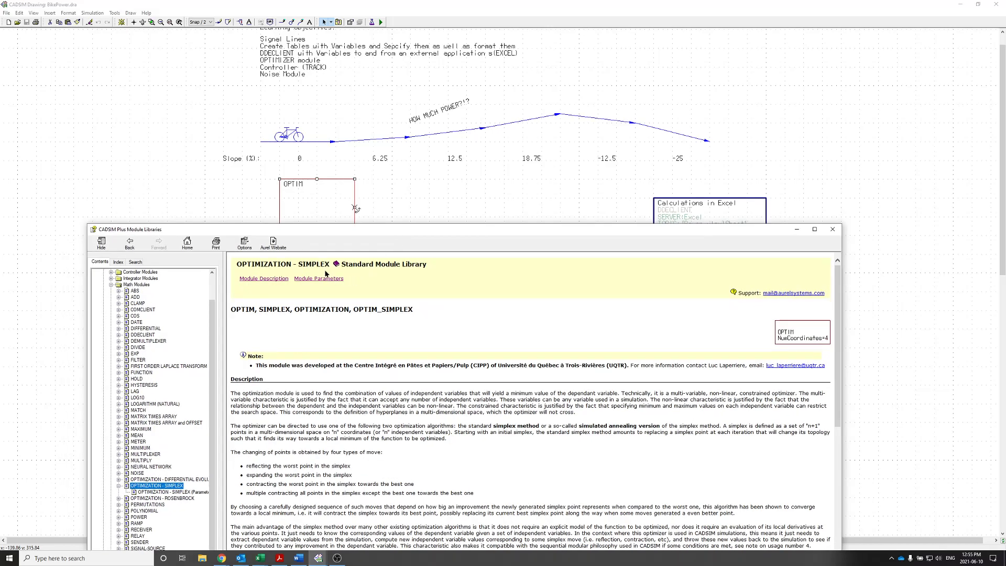
drag(409, 234, 402, 254)
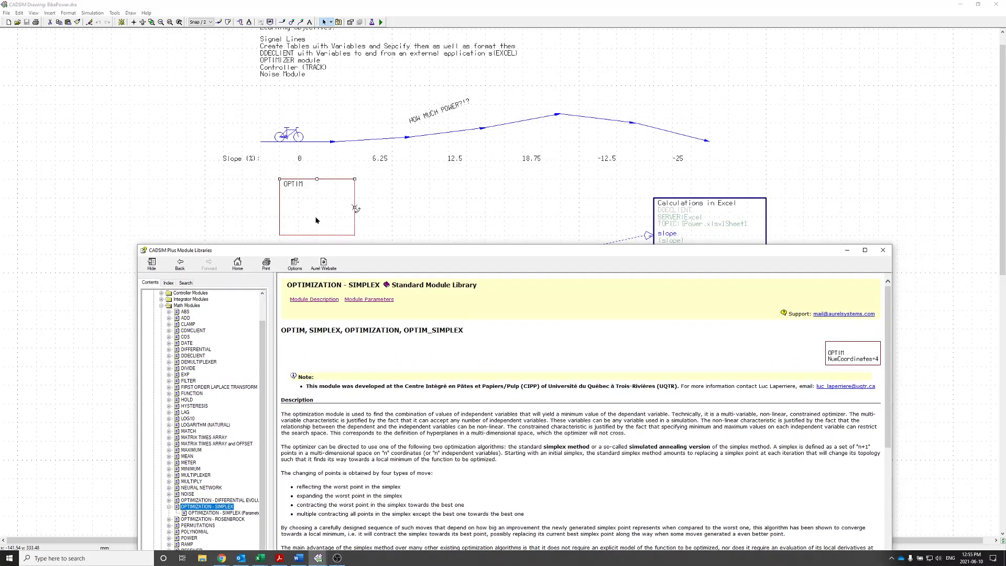
drag(412, 251, 370, 66)
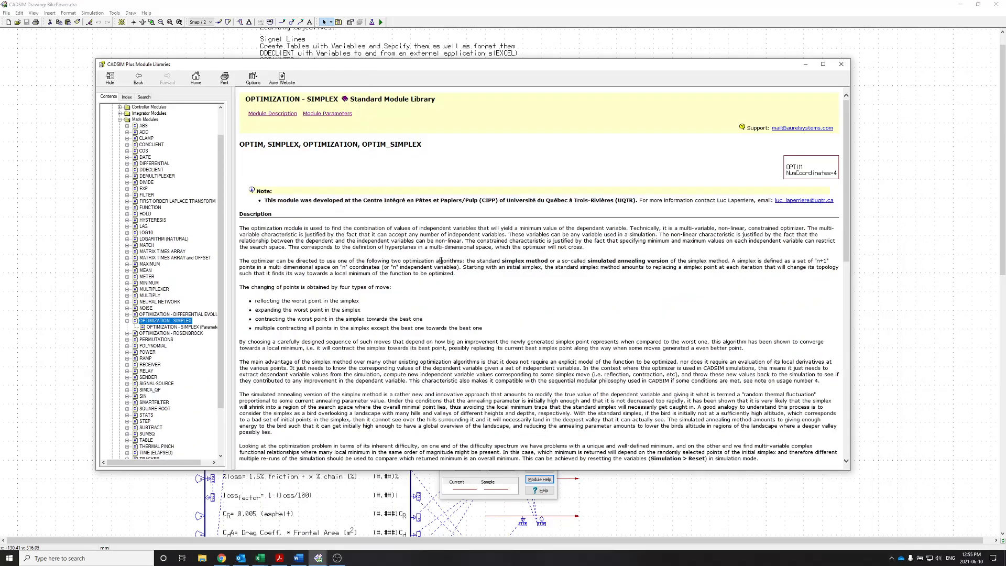
Step: Review the Optimization - Simplex module parameters, including its free unit variables and unit keywords, and close the help
click(317, 116)
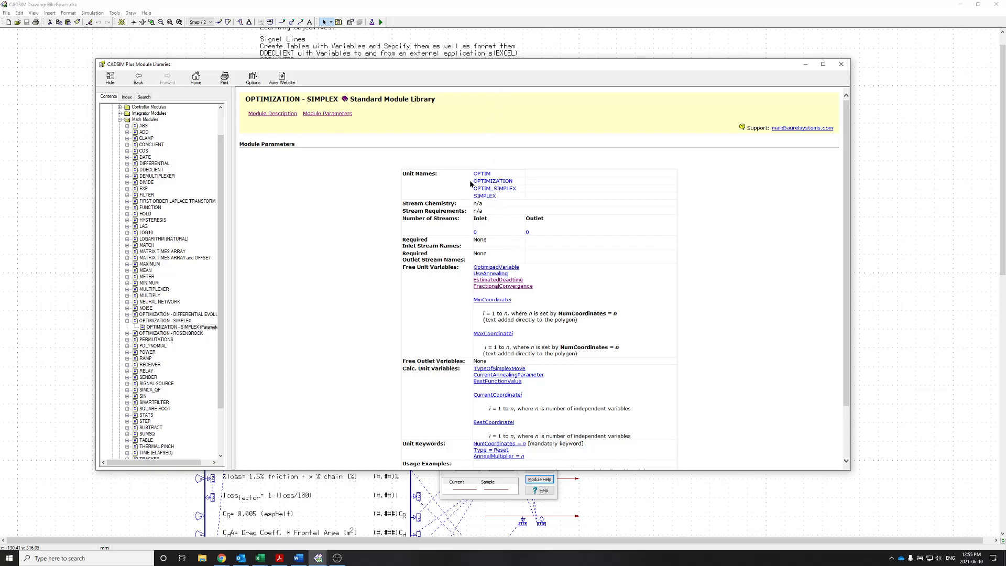
drag(416, 67, 413, 238)
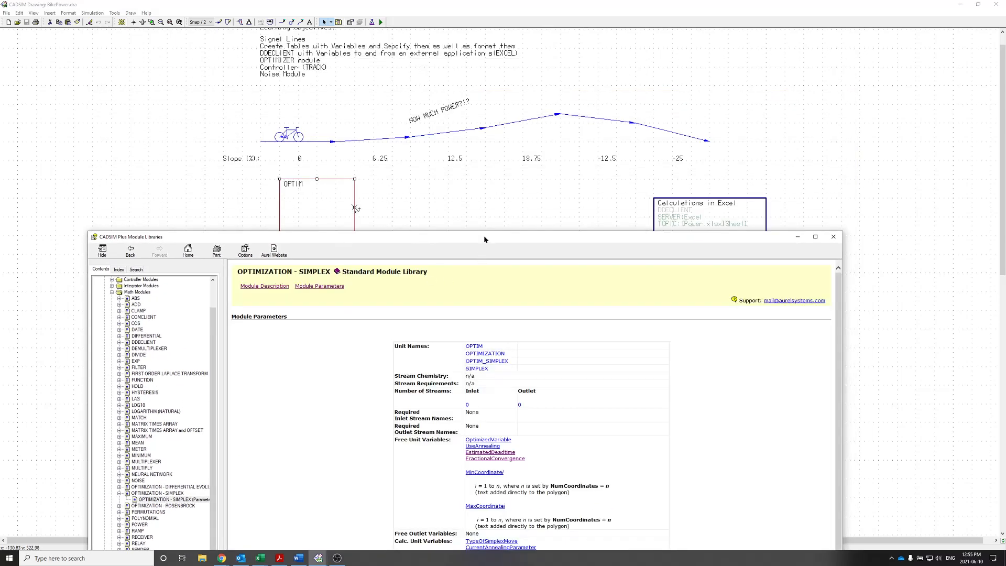
drag(484, 237, 480, 132)
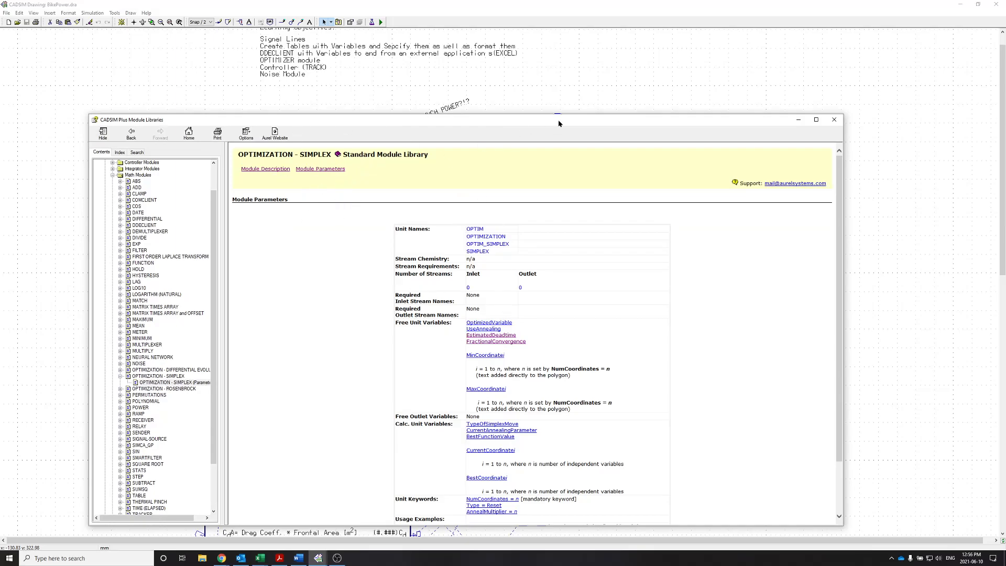
drag(558, 123, 473, 167)
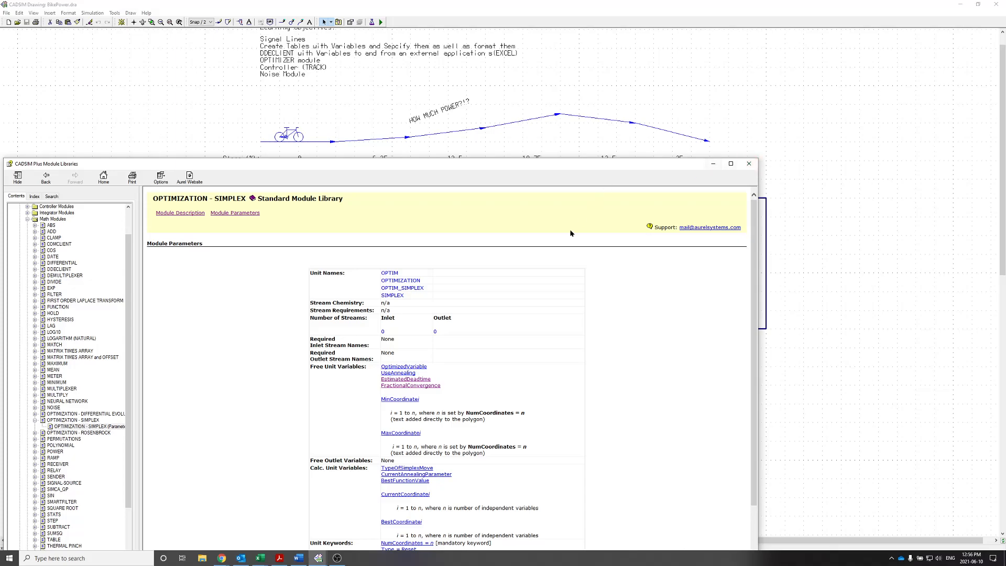
drag(454, 166, 420, 101)
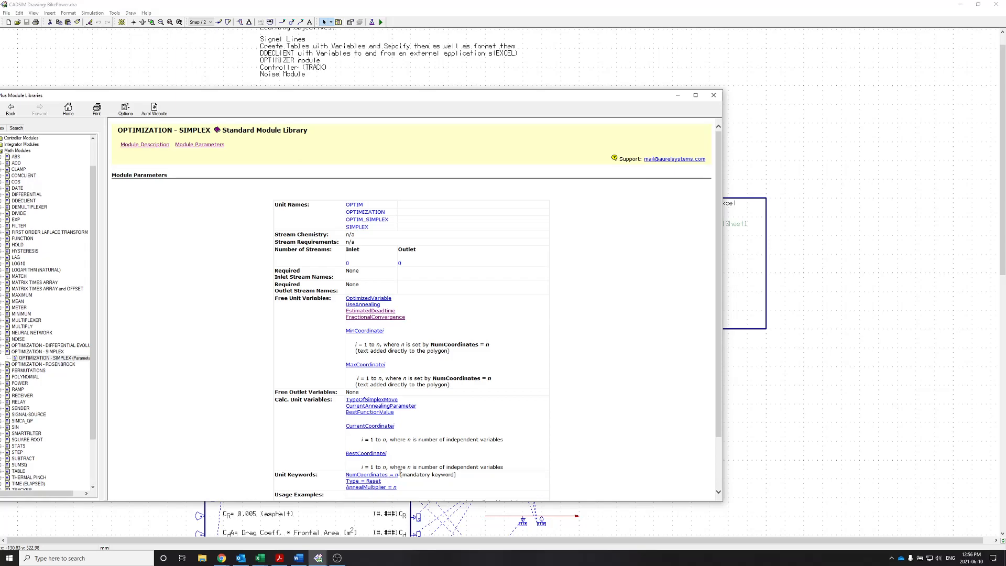
click(713, 94)
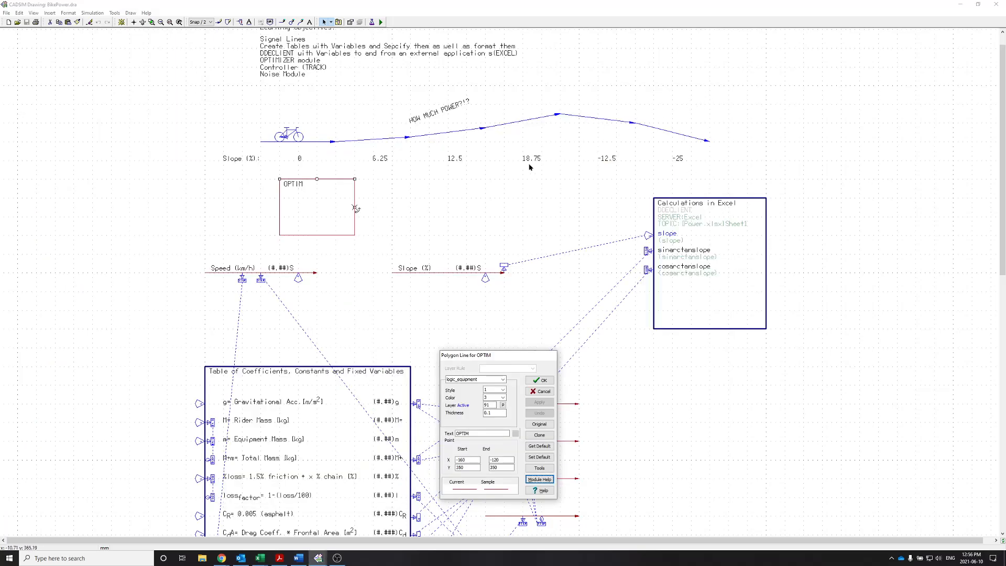
Step: Add the text NumCoordinates=1 inside the OPTIM polygon, below its name
scroll(311, 231, up, 1)
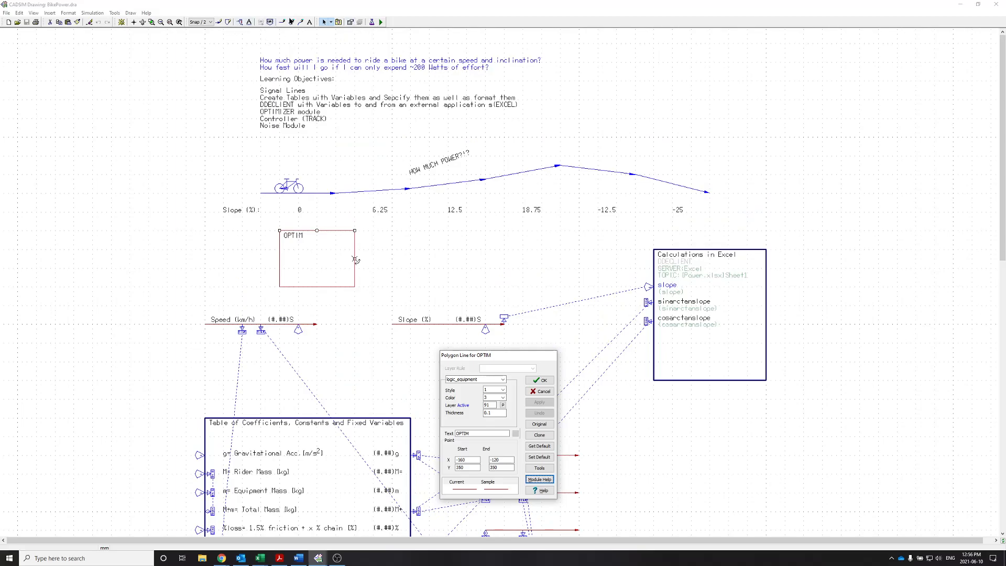
click(249, 22)
click(288, 253)
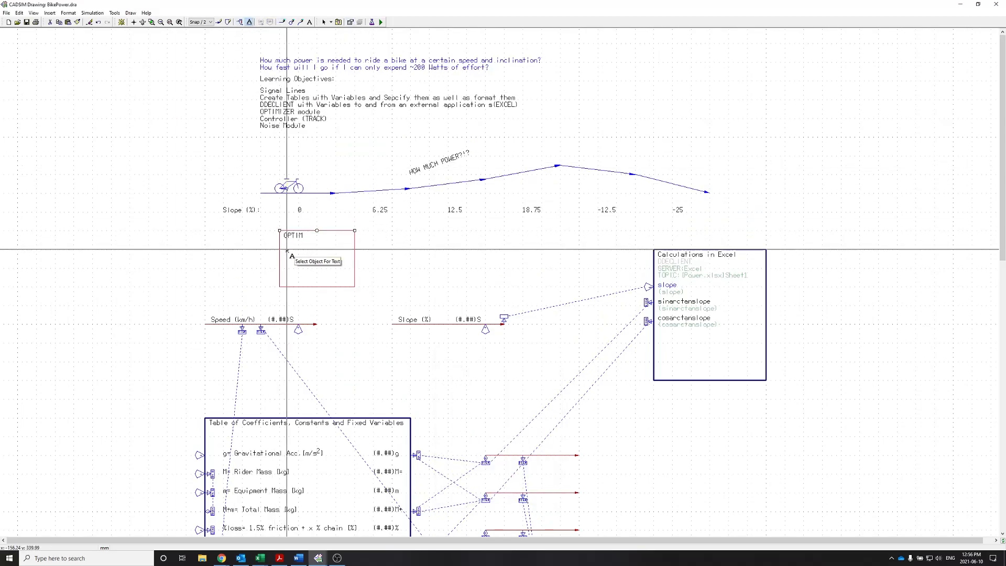
text(NumC)
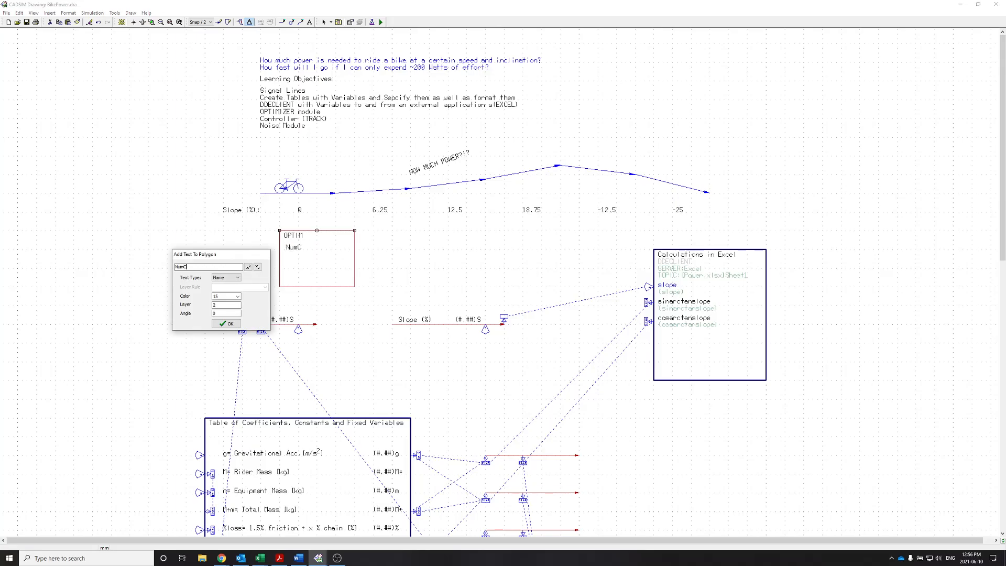
text(oordinates=1)
click(237, 277)
click(225, 298)
click(233, 323)
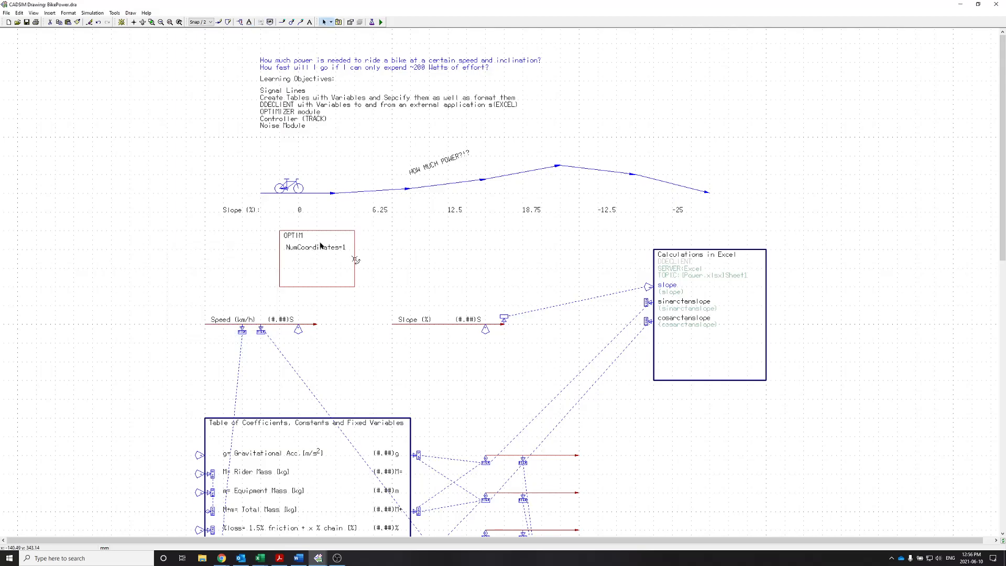
Step: Start specifying the simulation and equate OPTIM's OptimizedVariable to the SIGNAL of the lowest output line beside the coefficients table
scroll(383, 187, down, 2)
scroll(456, 262, down, 2)
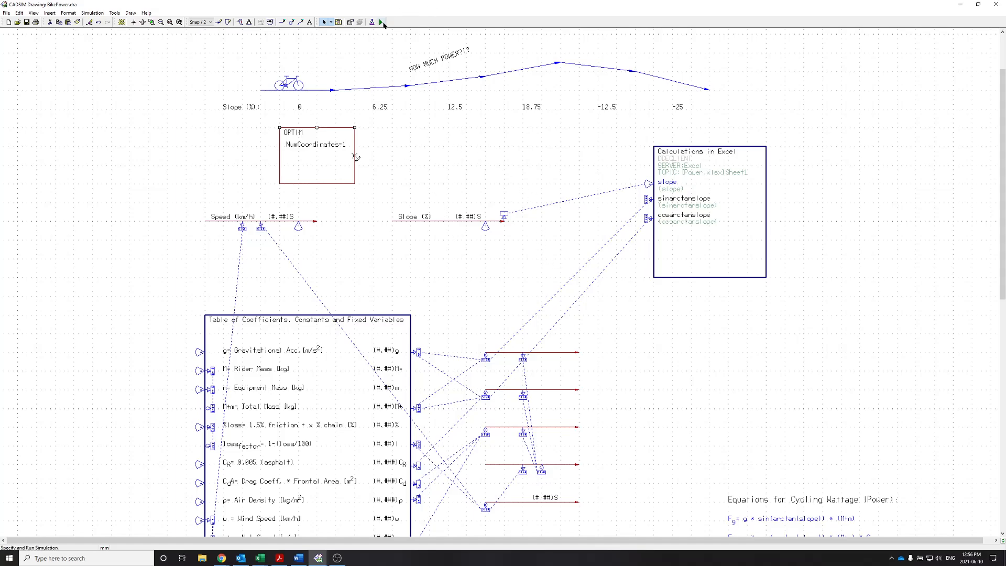
click(475, 288)
drag(549, 191, 494, 134)
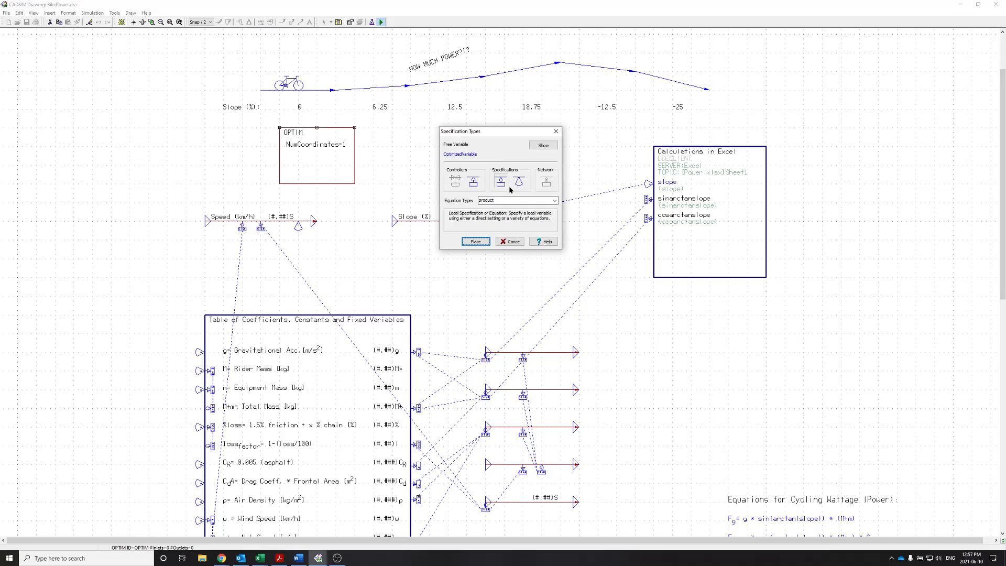
scroll(454, 331, down, 2)
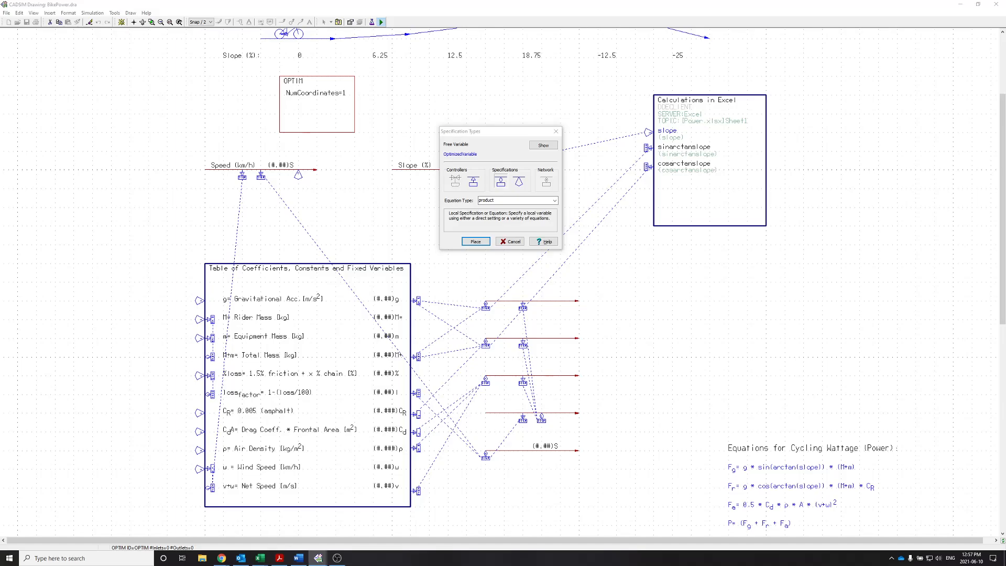
click(485, 200)
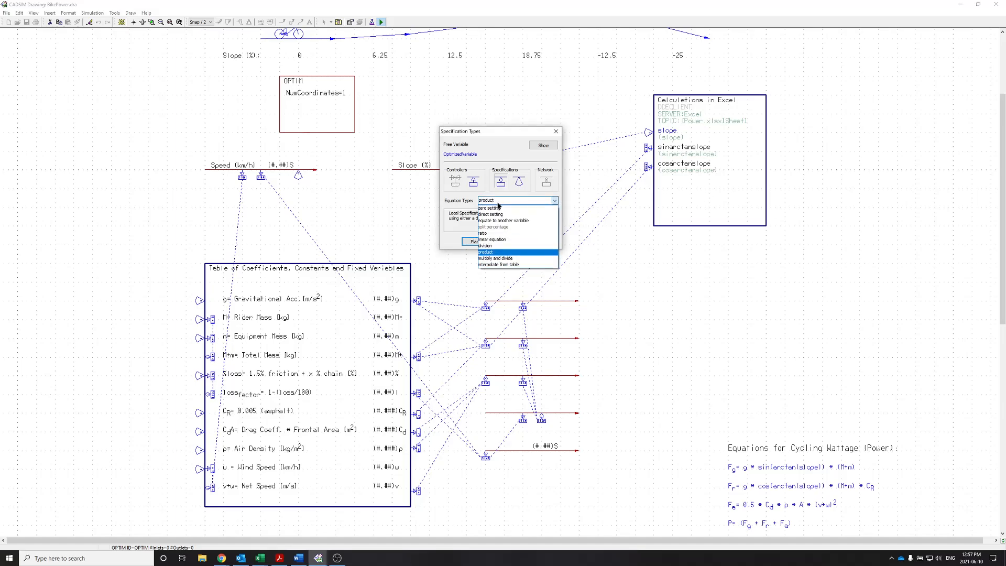
click(501, 221)
click(473, 242)
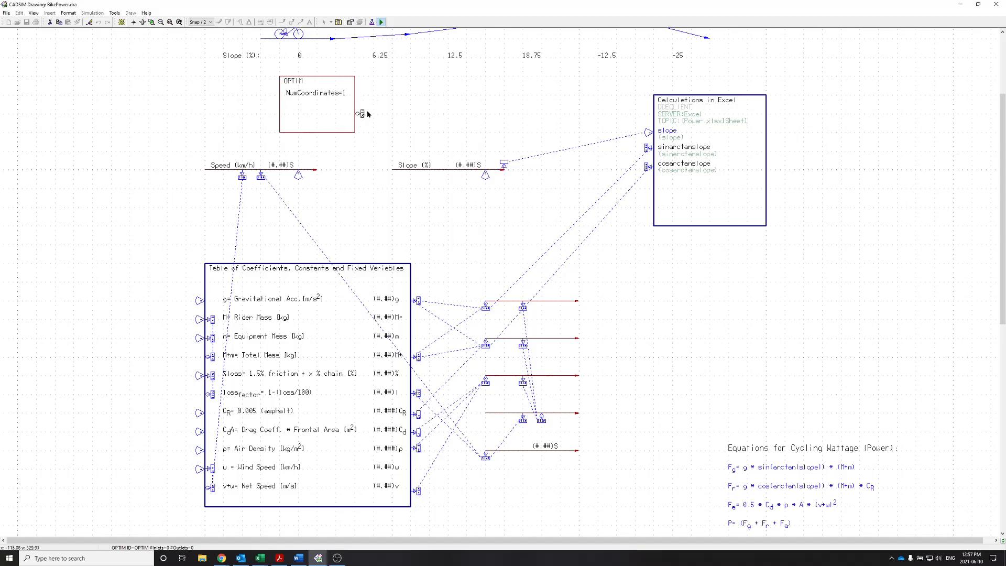
click(359, 113)
click(497, 220)
click(579, 467)
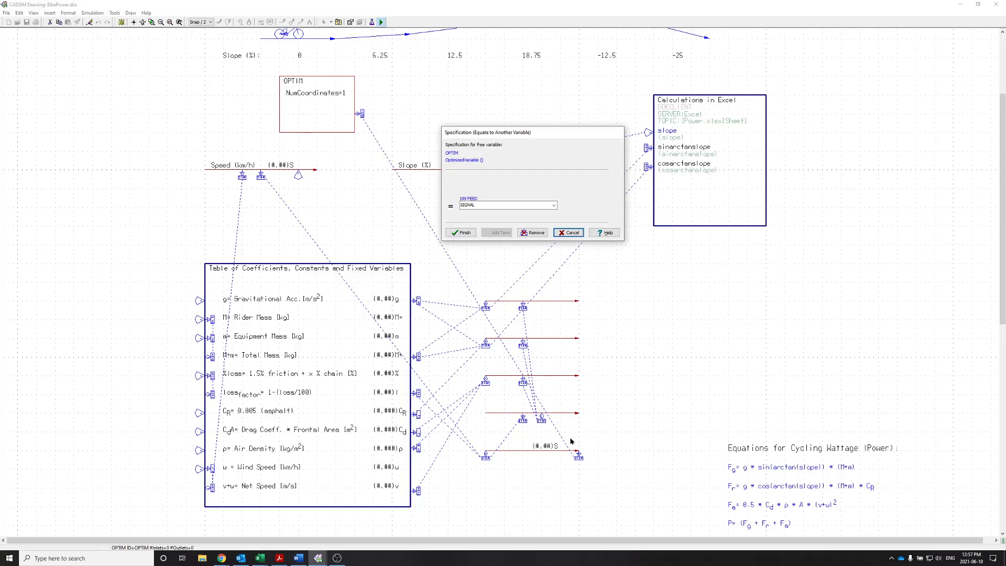
click(467, 233)
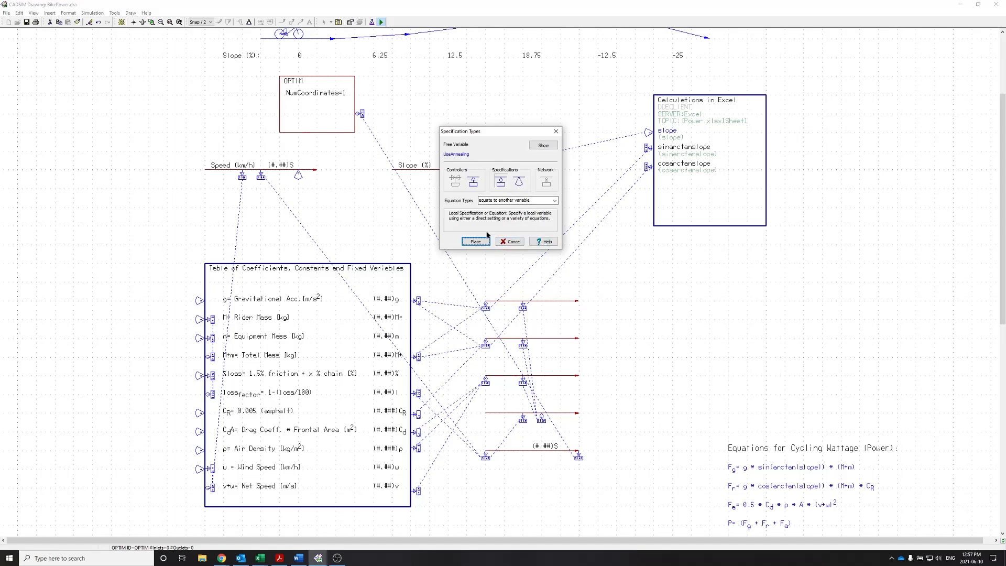
Step: Place a multiple specification at the upper edge of the OPTIM polygon and give UseAnnealing a zero setting
click(518, 184)
click(475, 241)
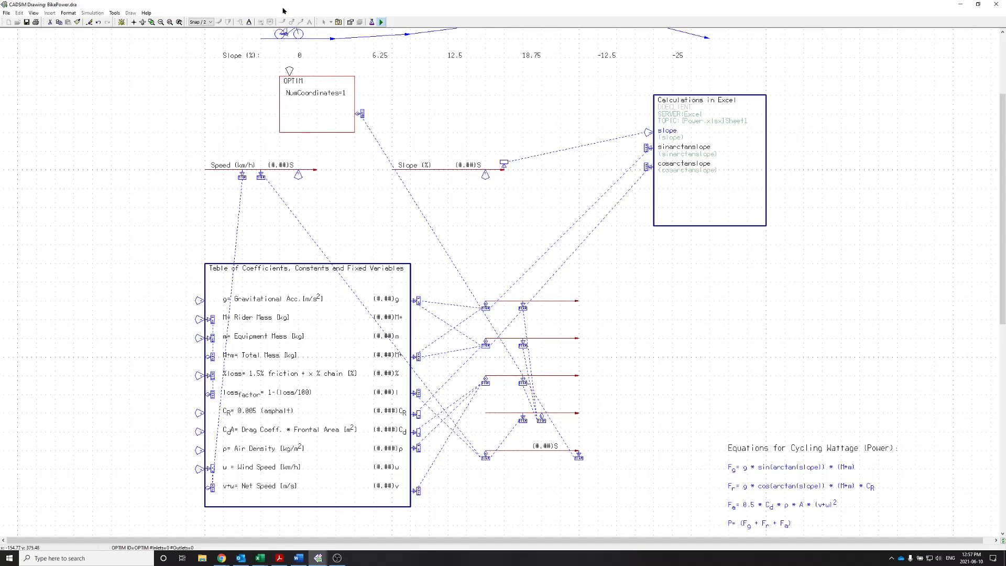
click(337, 89)
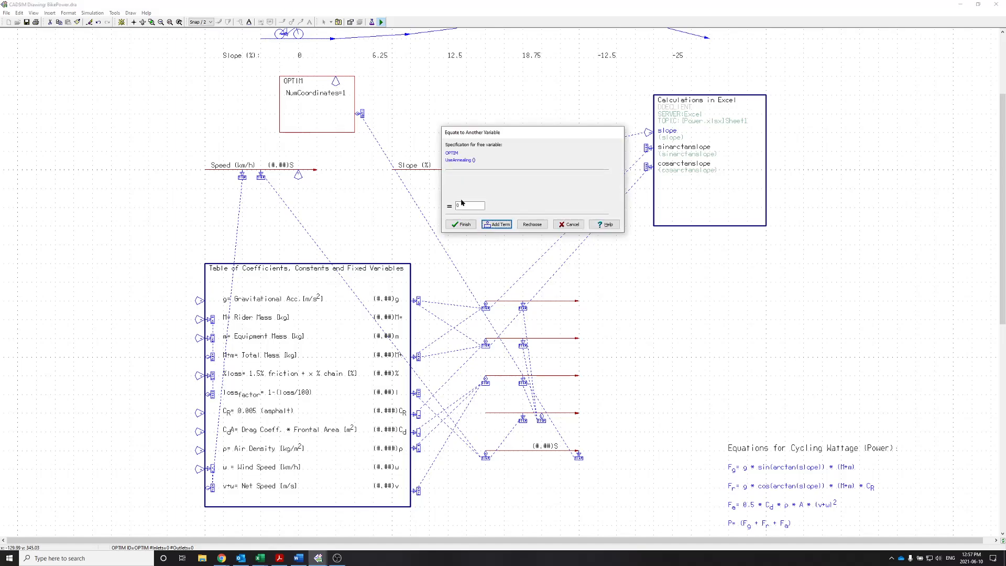
click(535, 226)
click(516, 200)
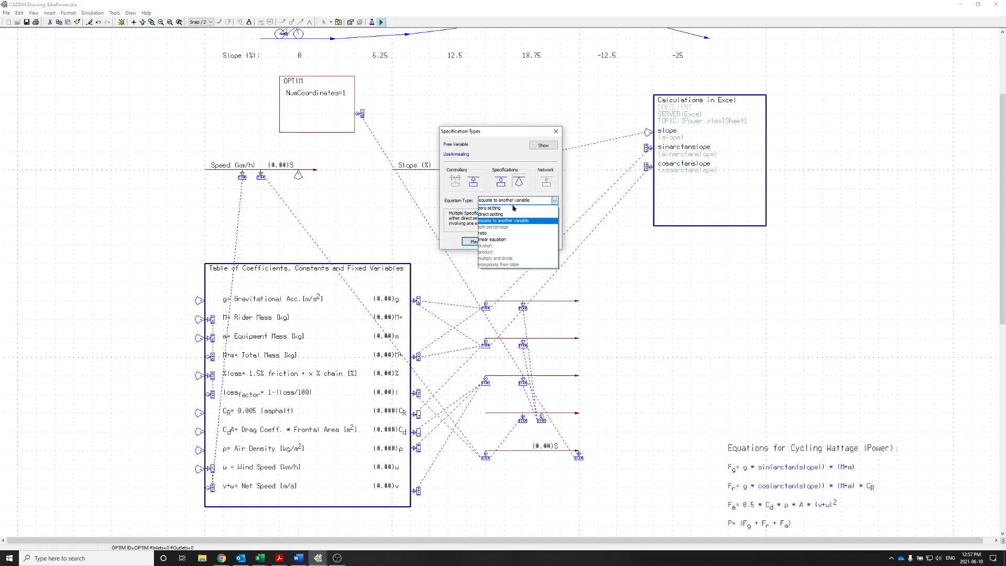
click(512, 208)
click(472, 241)
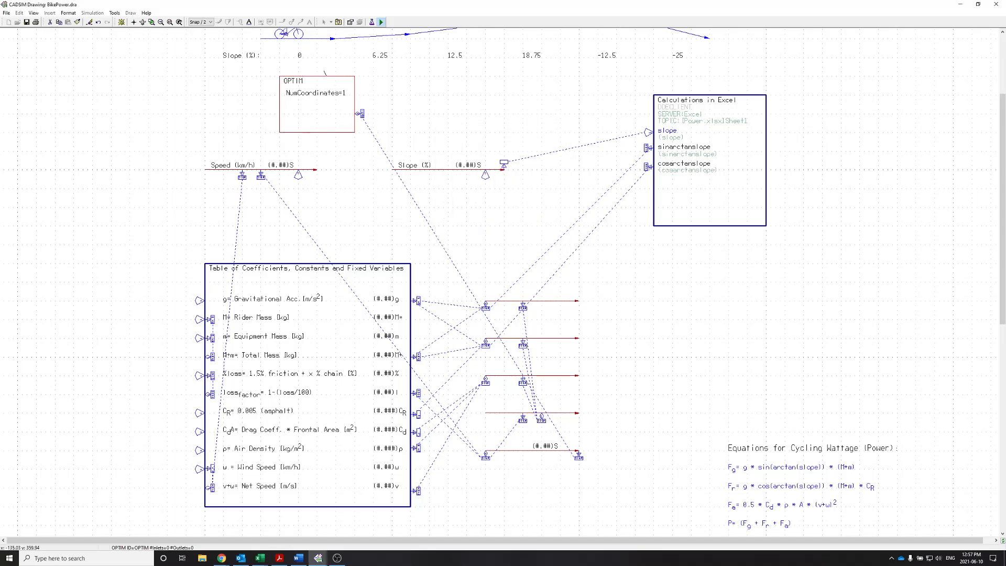
click(339, 83)
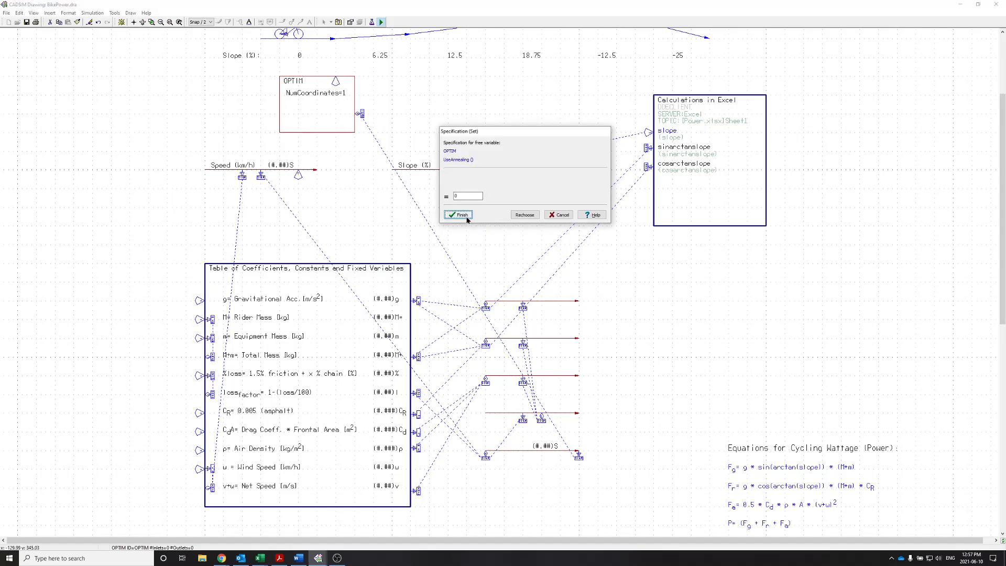
click(461, 215)
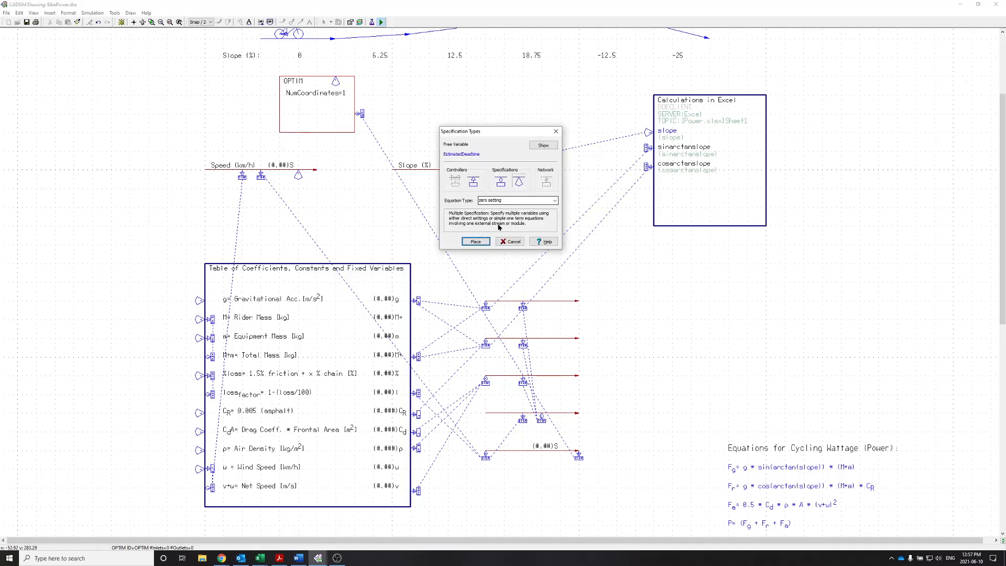
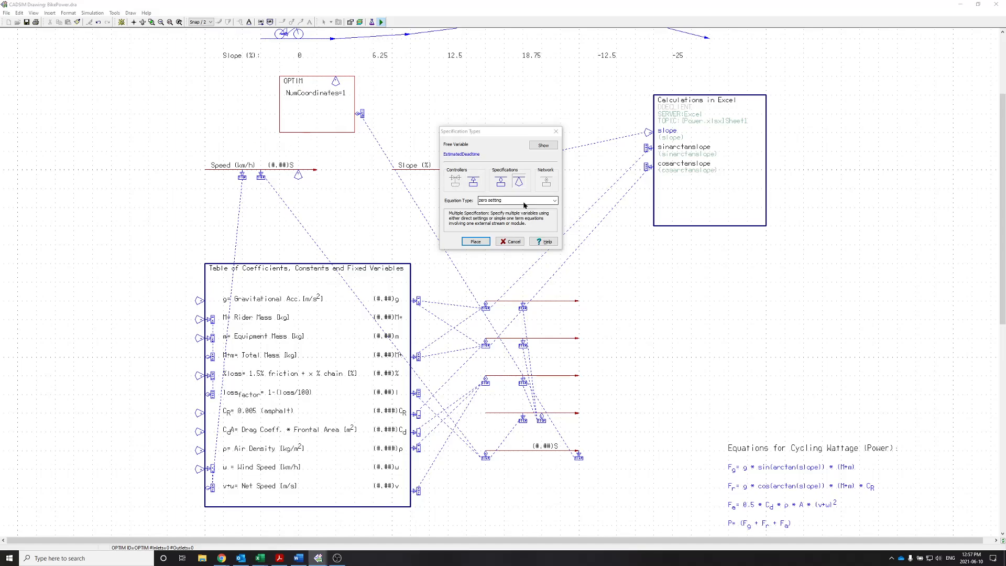
Step: Specify OPTIM's EstimatedDeadtime as a direct setting of 0 on the existing multiple specification element
click(524, 205)
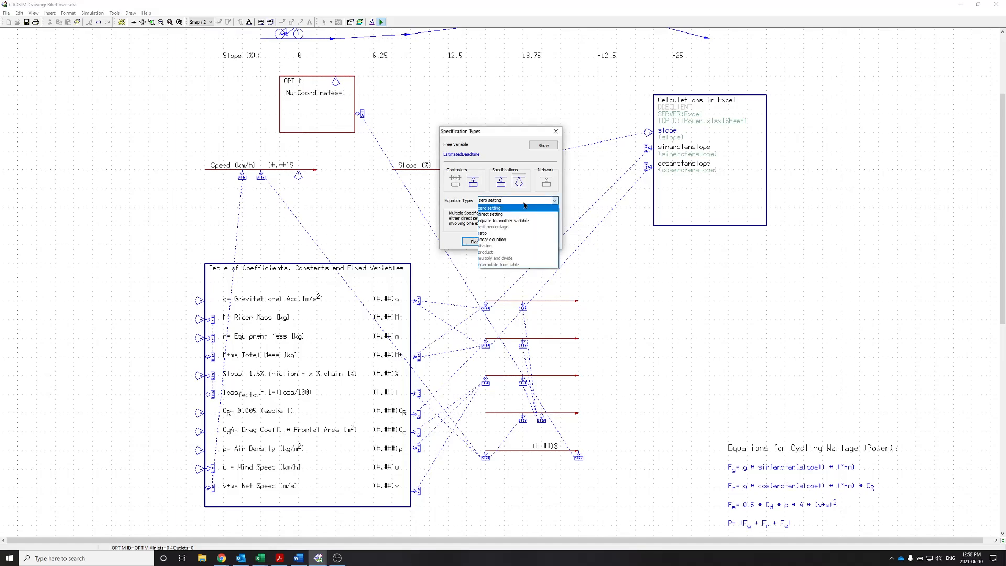
click(503, 214)
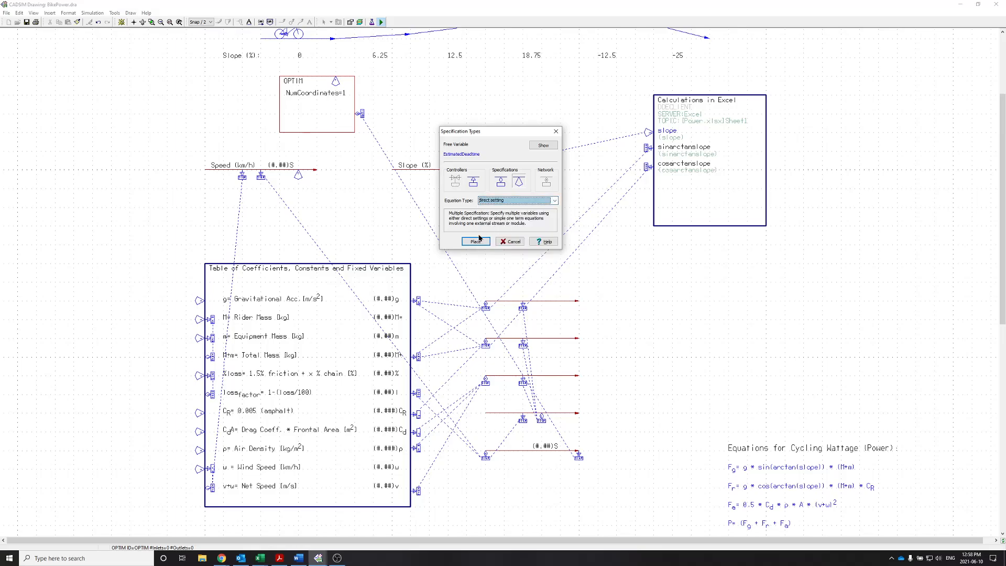
click(470, 240)
click(340, 93)
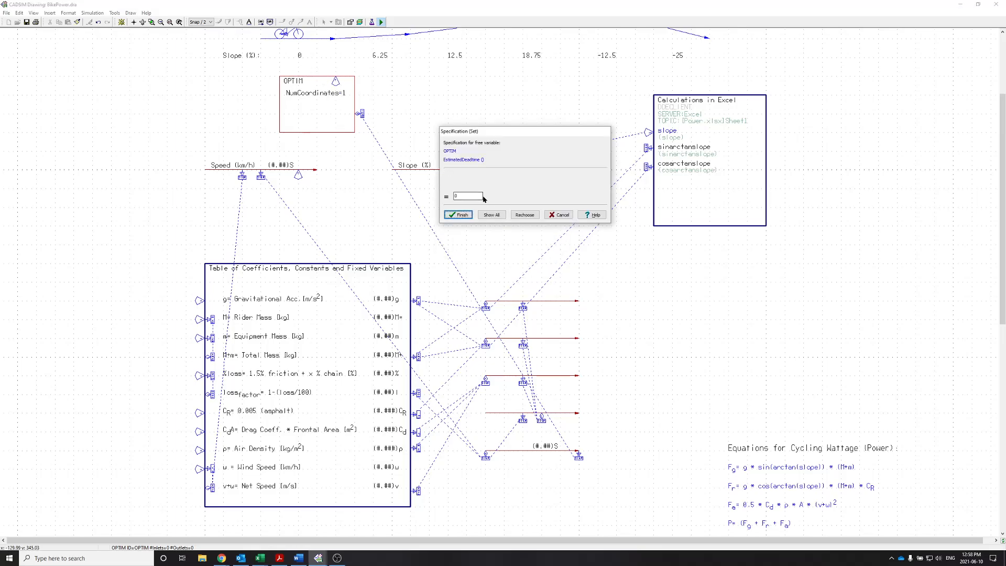
click(458, 214)
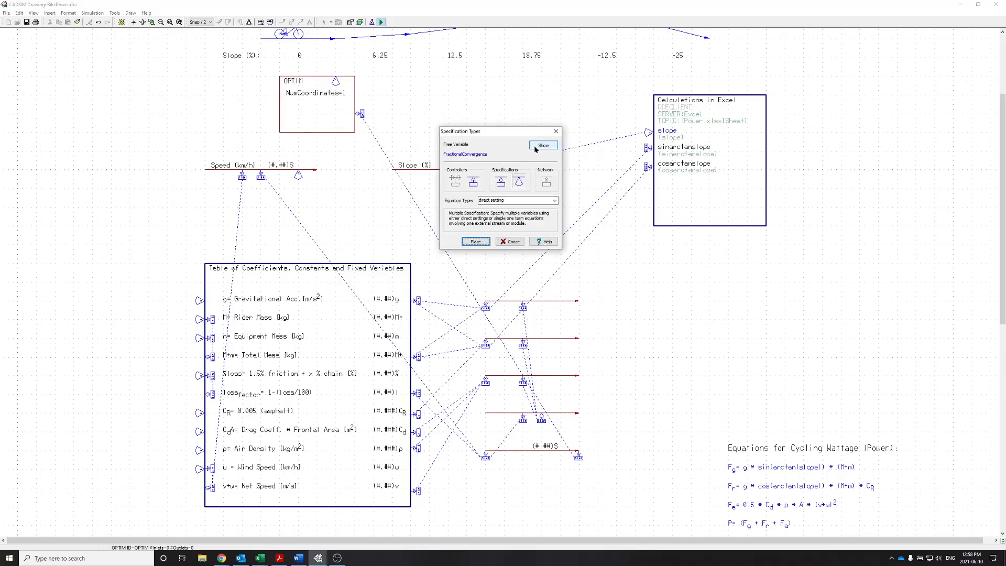
Step: Specify OPTIM's FractionalConvergence as a direct setting on the same multiple specification element
click(483, 240)
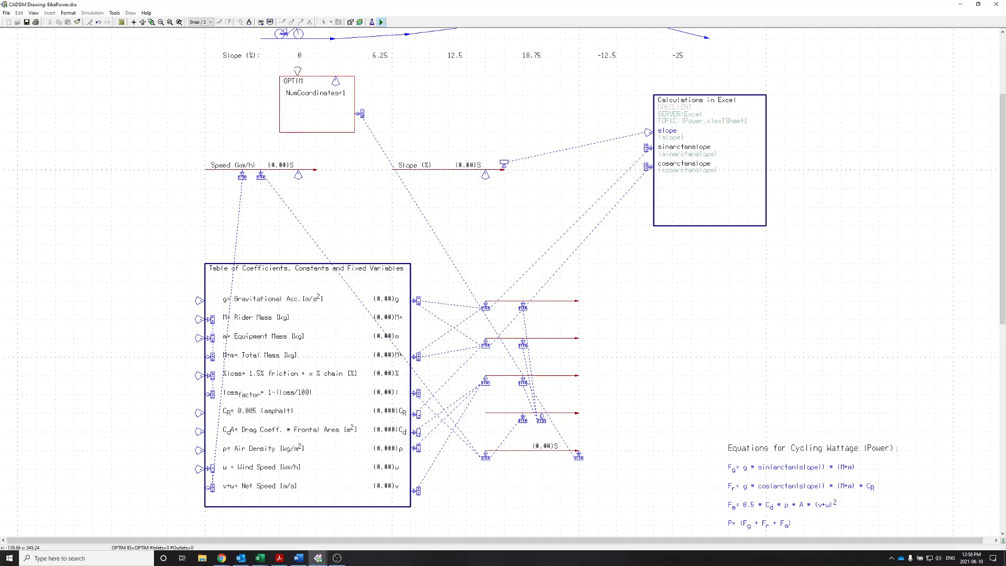
click(336, 82)
double_click(473, 196)
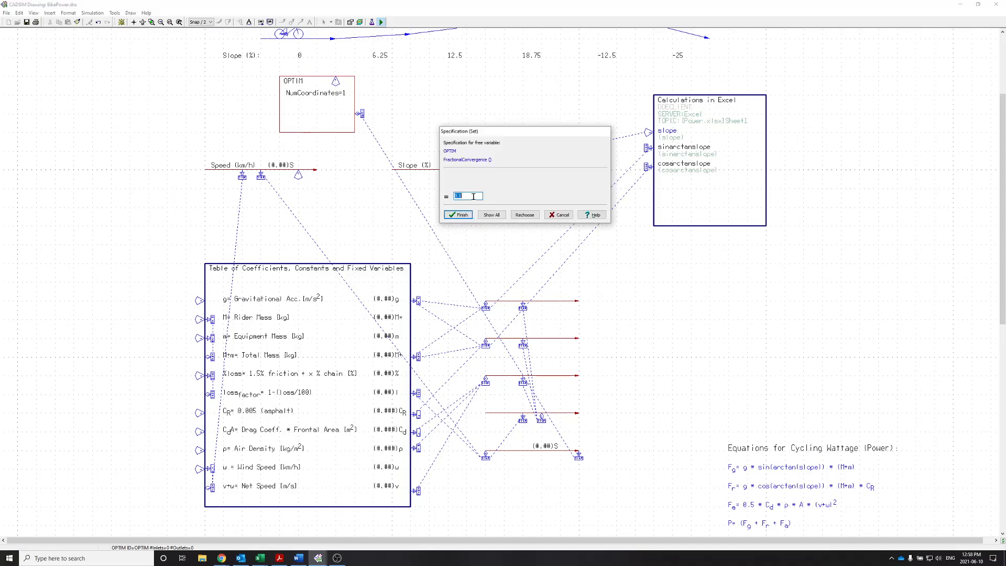
click(461, 215)
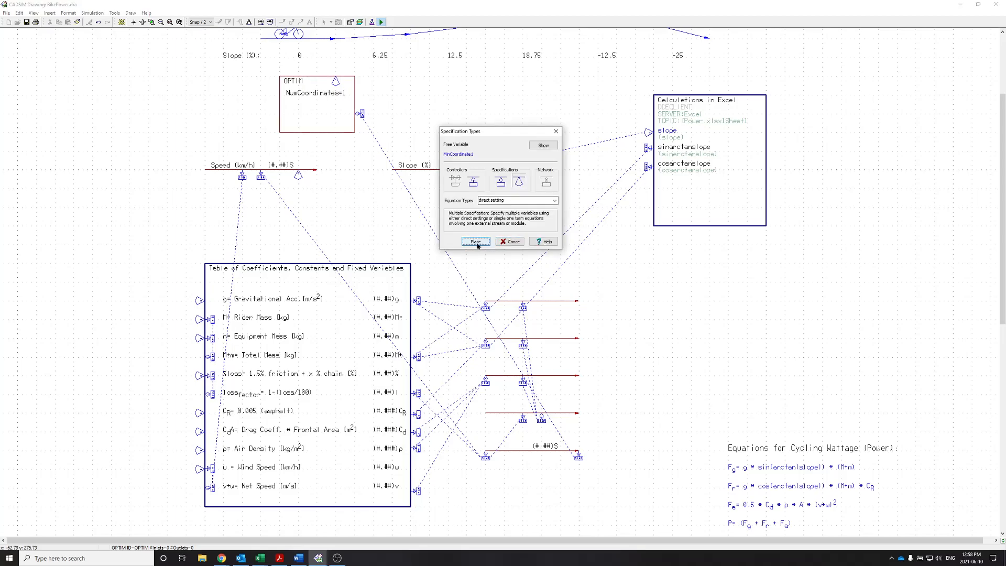
Step: Specify OPTIM's MinCoordinate1 as a direct setting of 1 on the same element
click(475, 242)
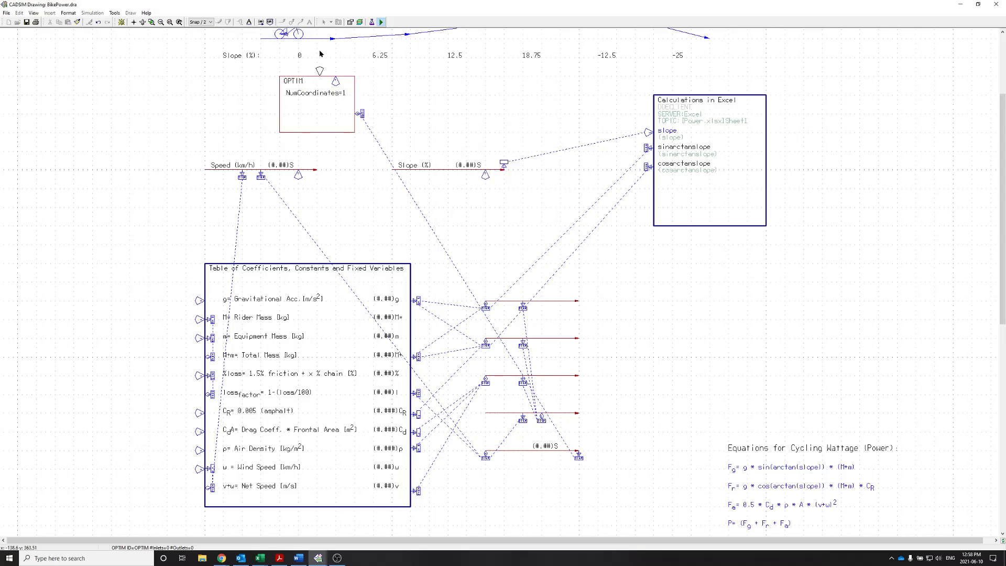
click(335, 81)
double_click(468, 197)
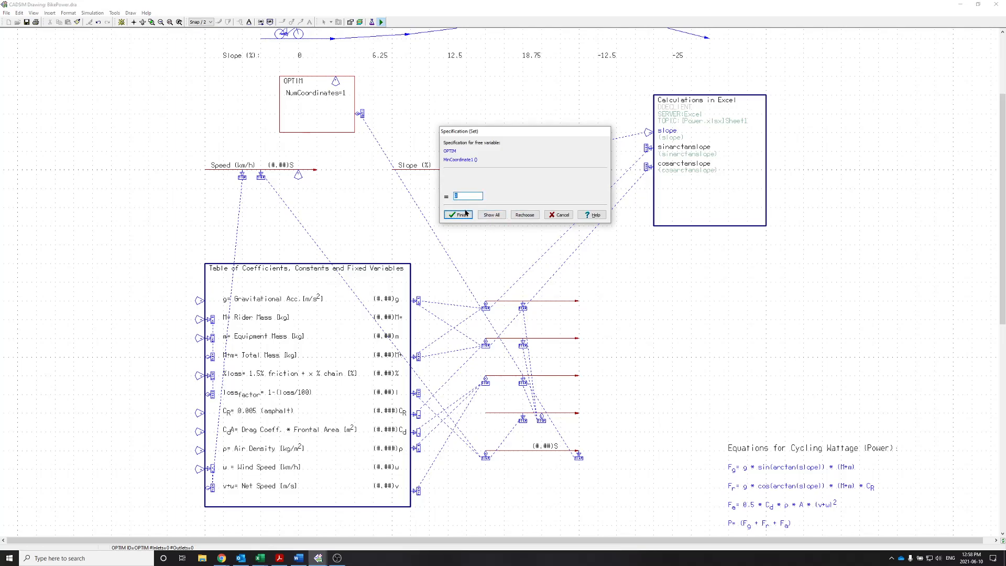
text(1)
click(459, 215)
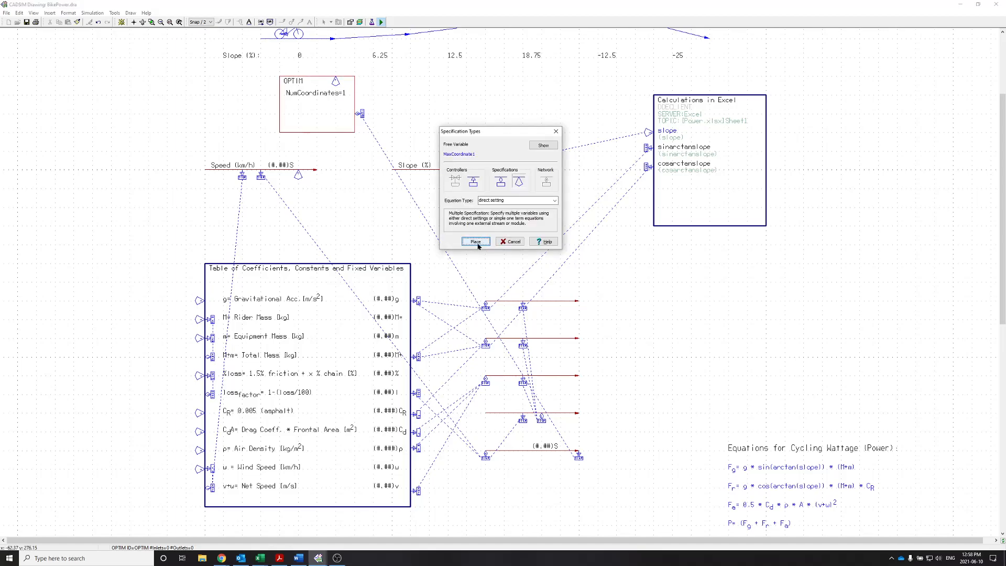
Step: Specify OPTIM's MaxCoordinate1 as a direct setting of 50 on the same element
click(478, 246)
click(336, 81)
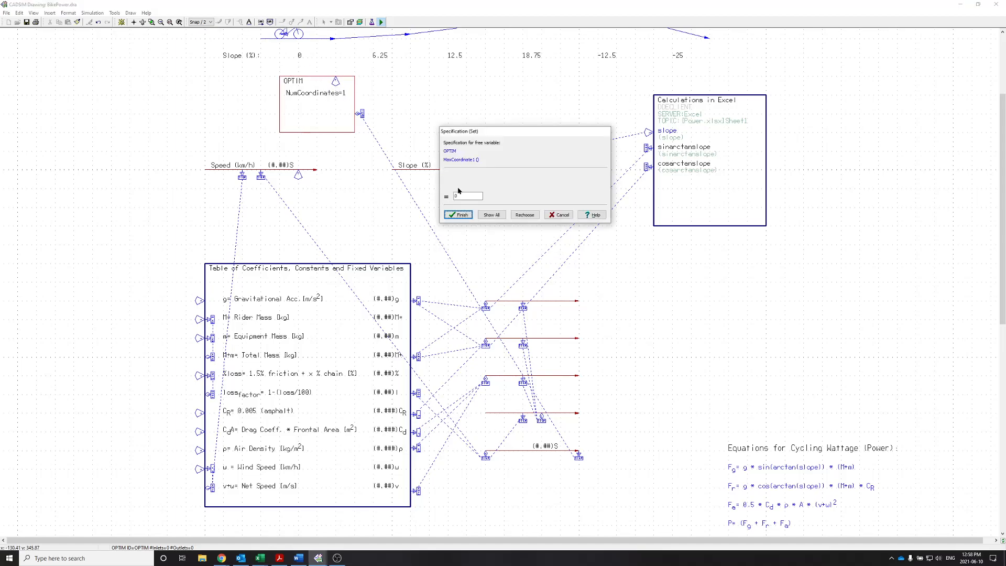
scroll(463, 196, up, 1)
click(469, 195)
key(BackSpace)
text(50)
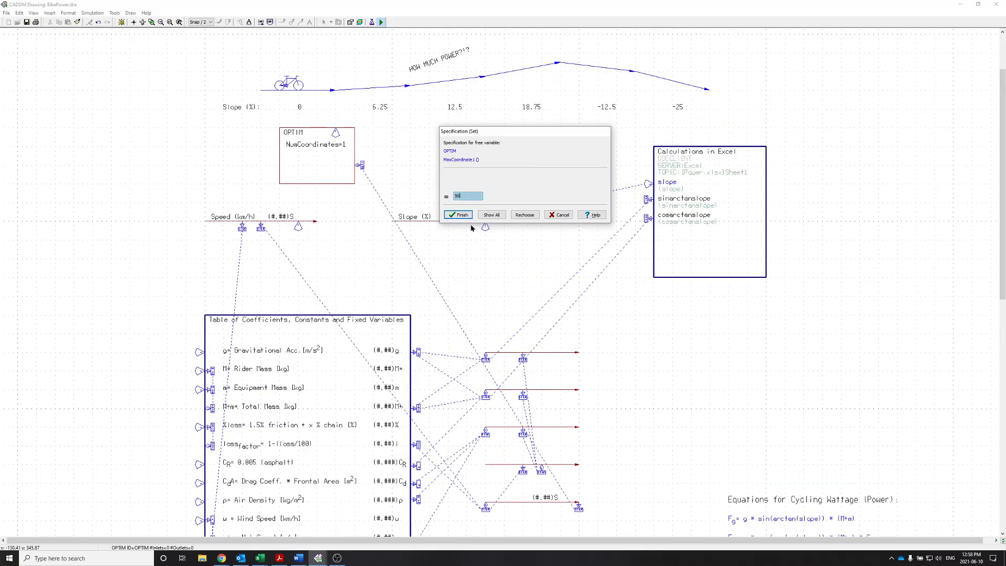
click(460, 215)
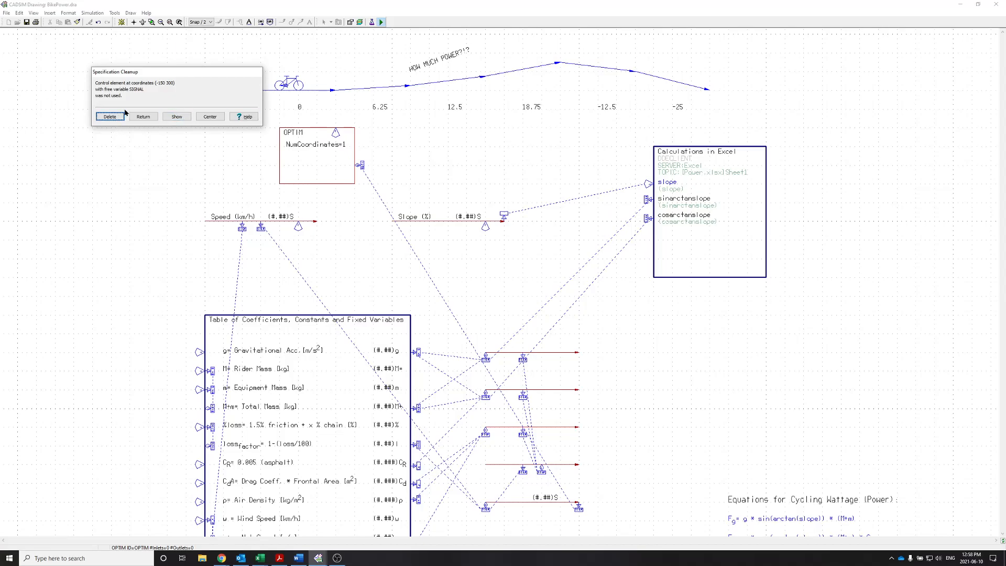
Step: Delete the unused SIGNAL control elements on the Speed and Slope lines during the specification cleanup
drag(152, 76, 417, 167)
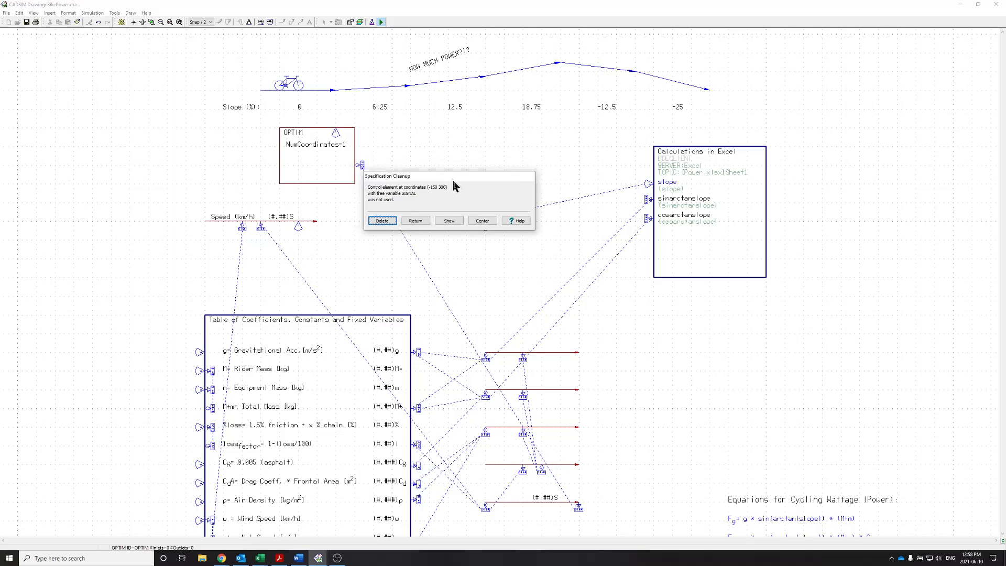
drag(443, 168, 525, 137)
click(517, 182)
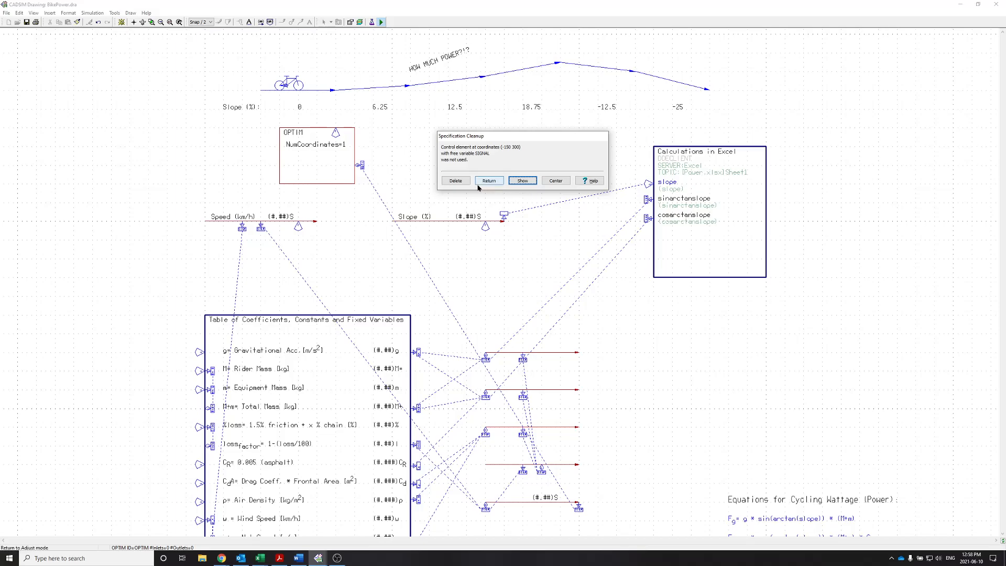
click(454, 181)
click(518, 181)
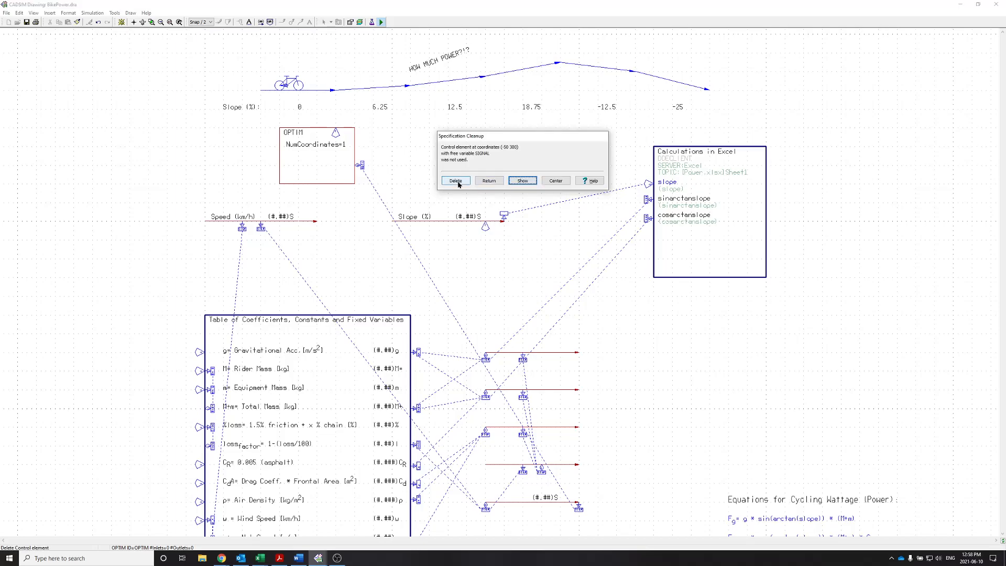
click(455, 181)
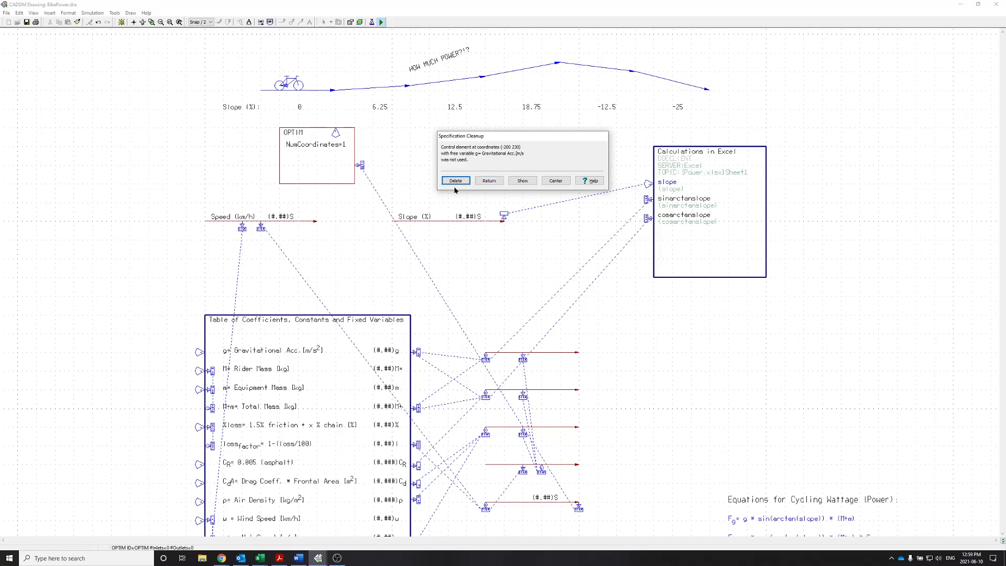
Step: Locate and centre the unused Gravitational Acc. control element, and return to adjusting the drawing without deleting it
click(522, 180)
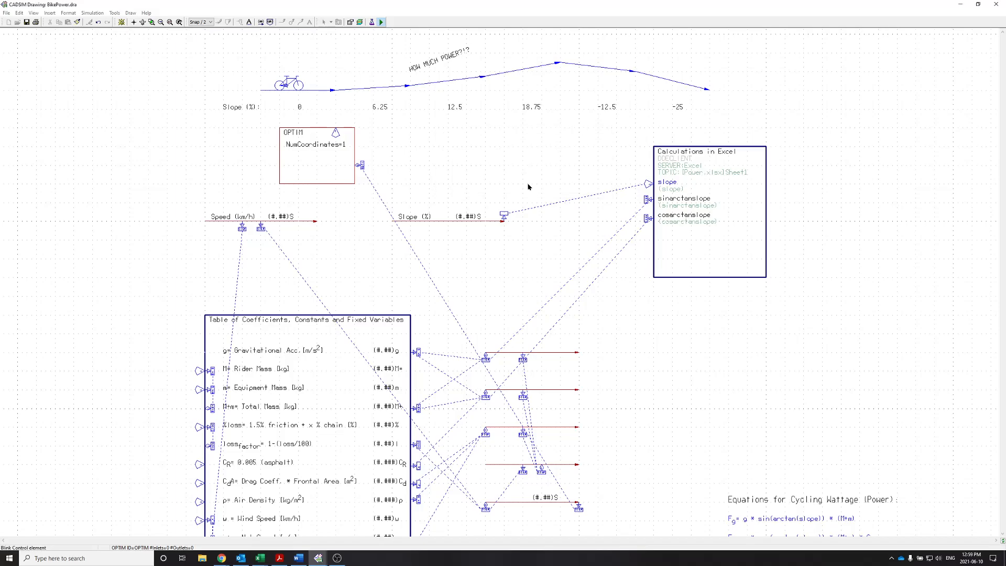
click(555, 182)
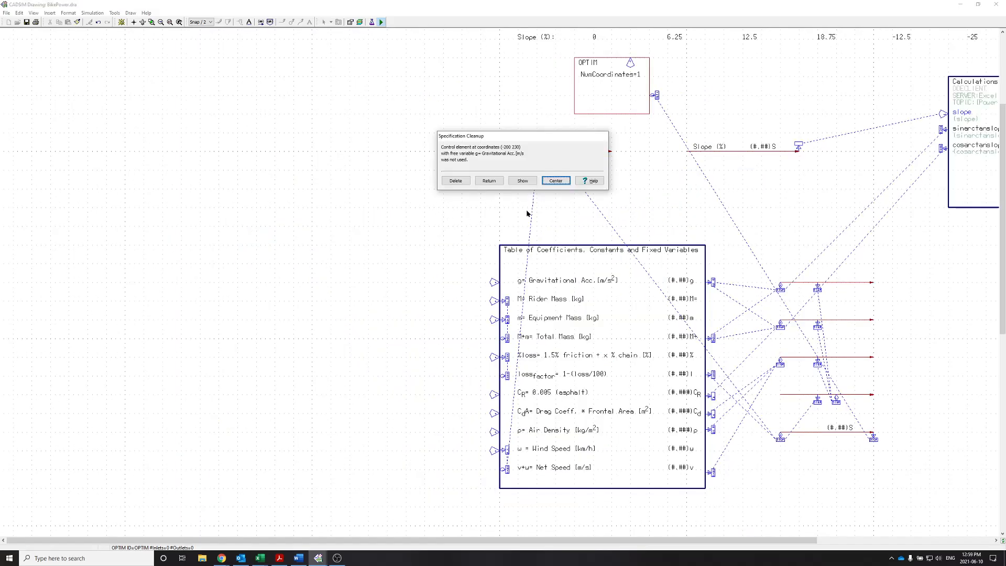
click(550, 184)
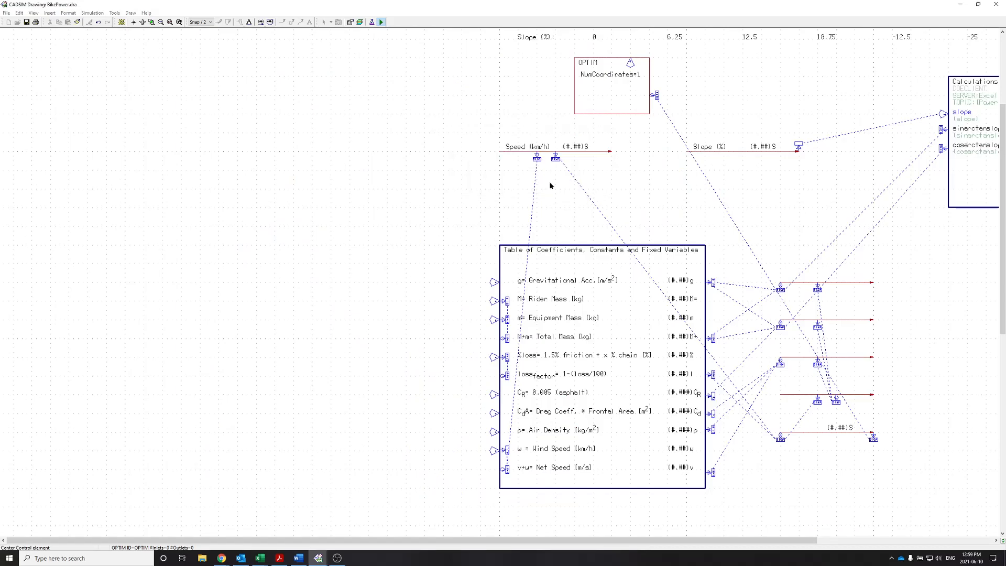
click(489, 181)
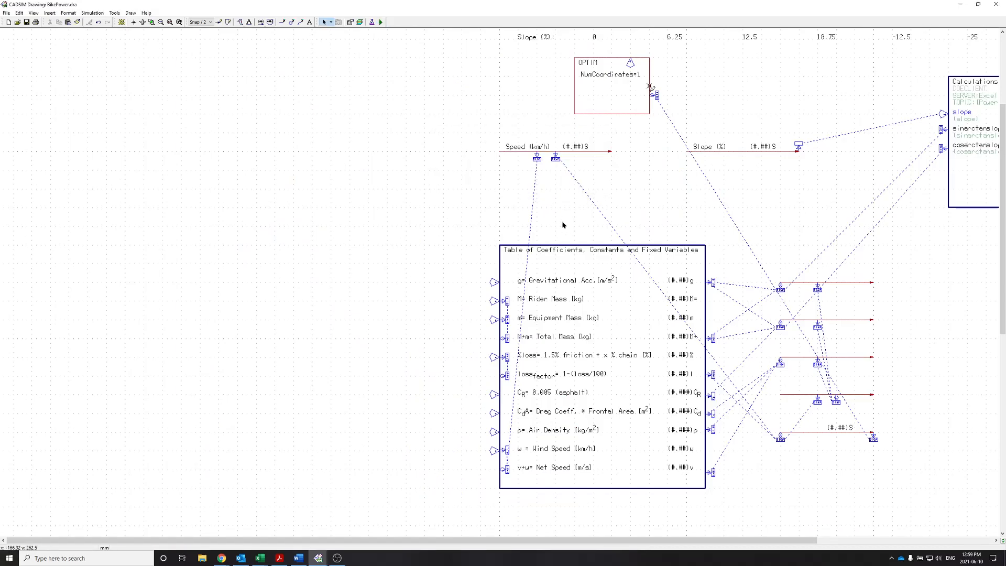
Step: Start the simulation and specify the Speed line's SIGNAL as a direct setting of 30 km/h
scroll(539, 230, up, 3)
scroll(536, 247, down, 2)
scroll(537, 248, right, 2)
scroll(536, 247, down, 1)
scroll(420, 225, up, 1)
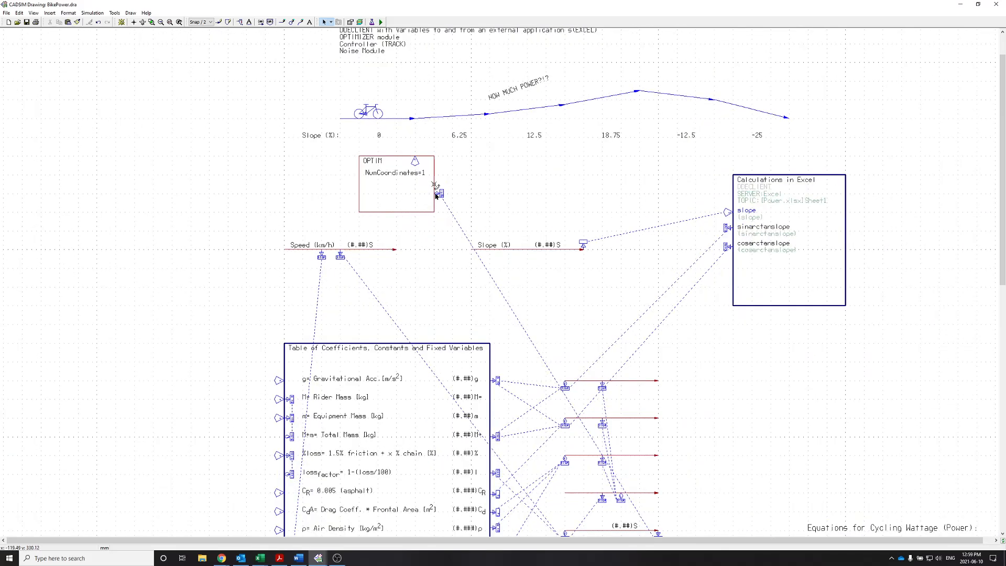
scroll(472, 253, down, 1)
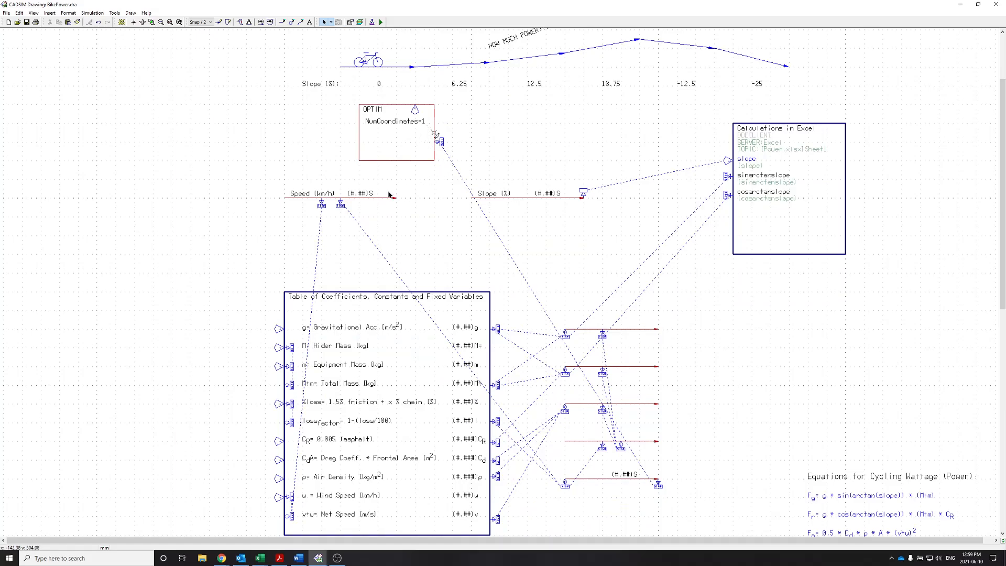
click(380, 23)
click(460, 285)
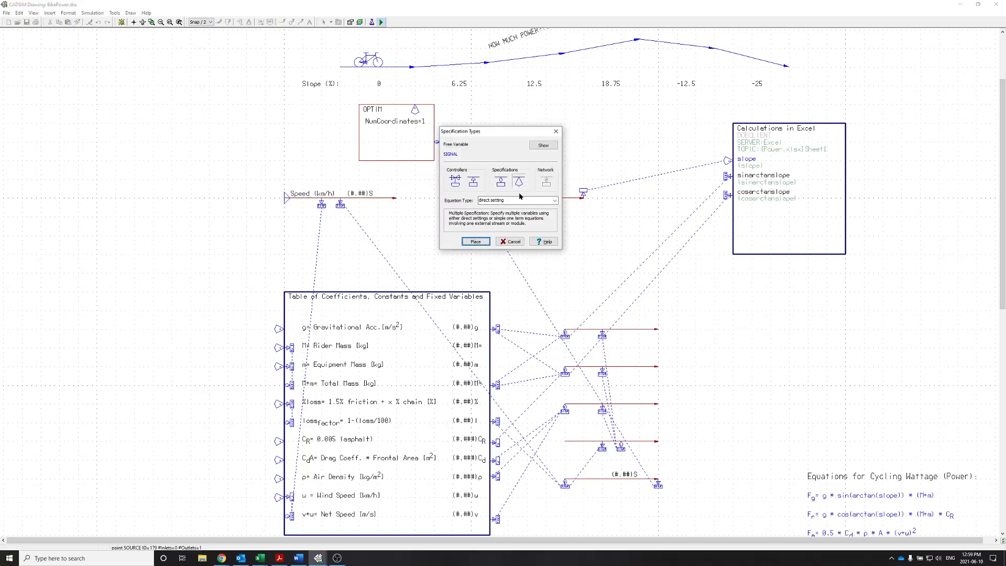
click(475, 241)
click(378, 203)
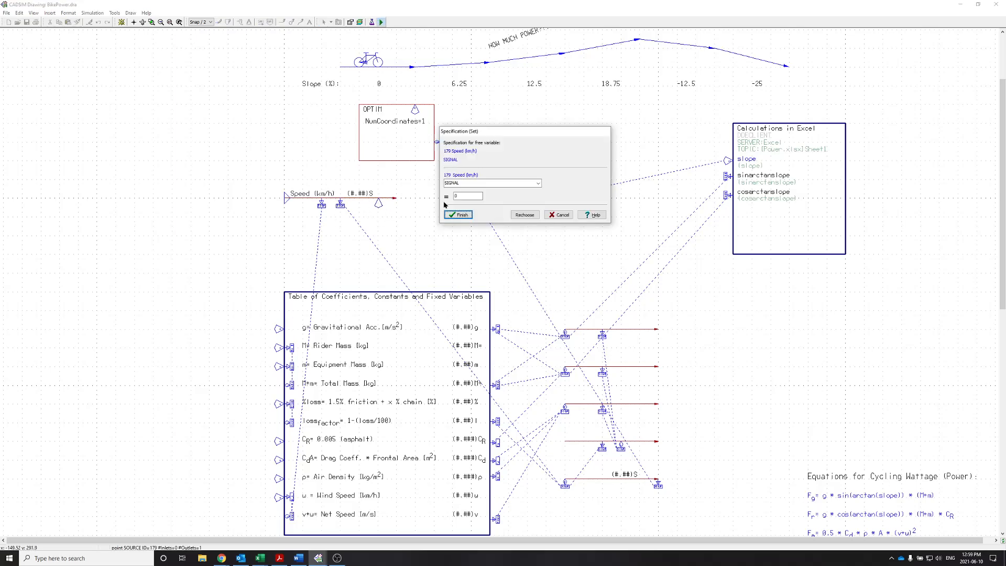
click(458, 215)
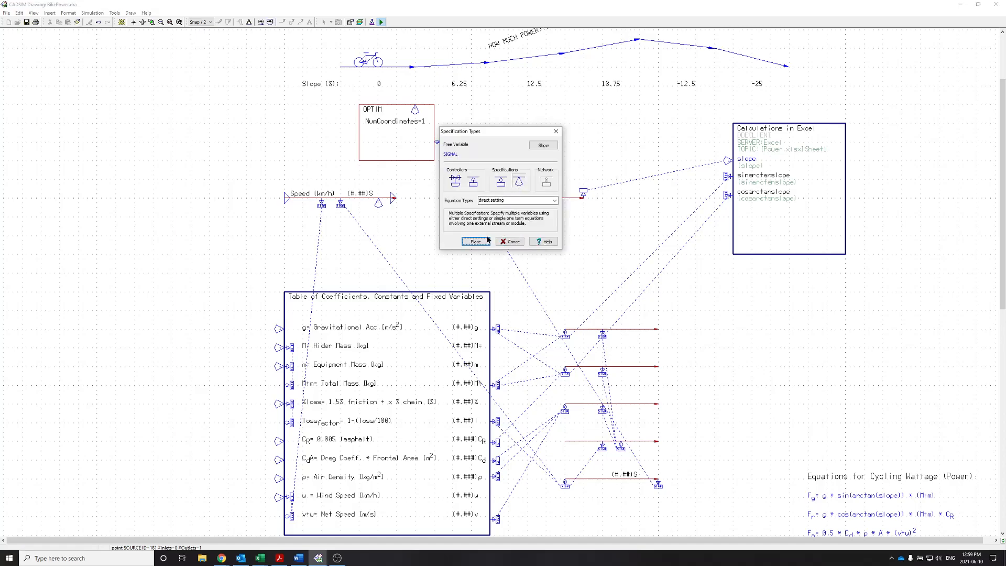
Step: Specify the Slope line's SIGNAL as a direct setting of 5 %
click(475, 241)
click(548, 200)
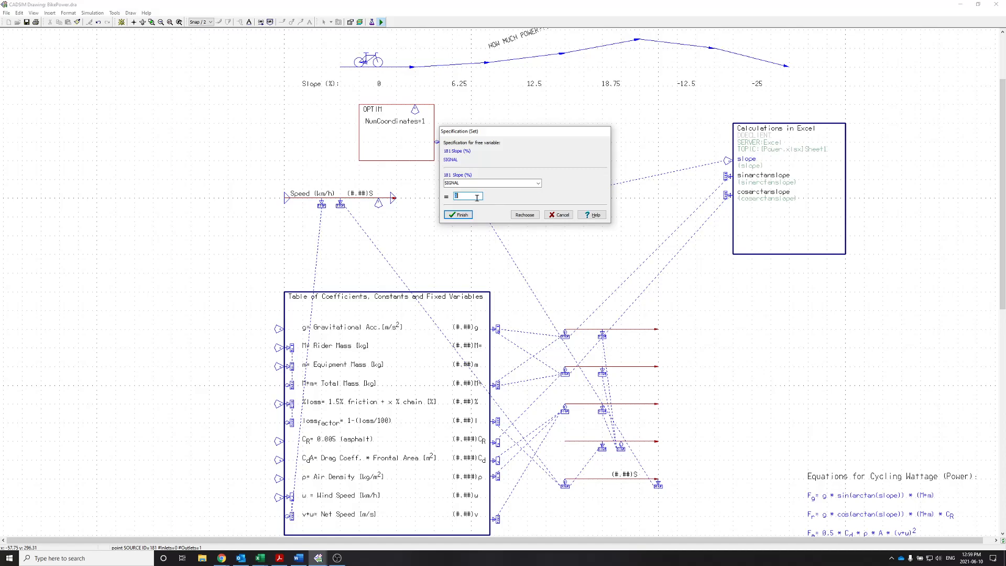
click(458, 215)
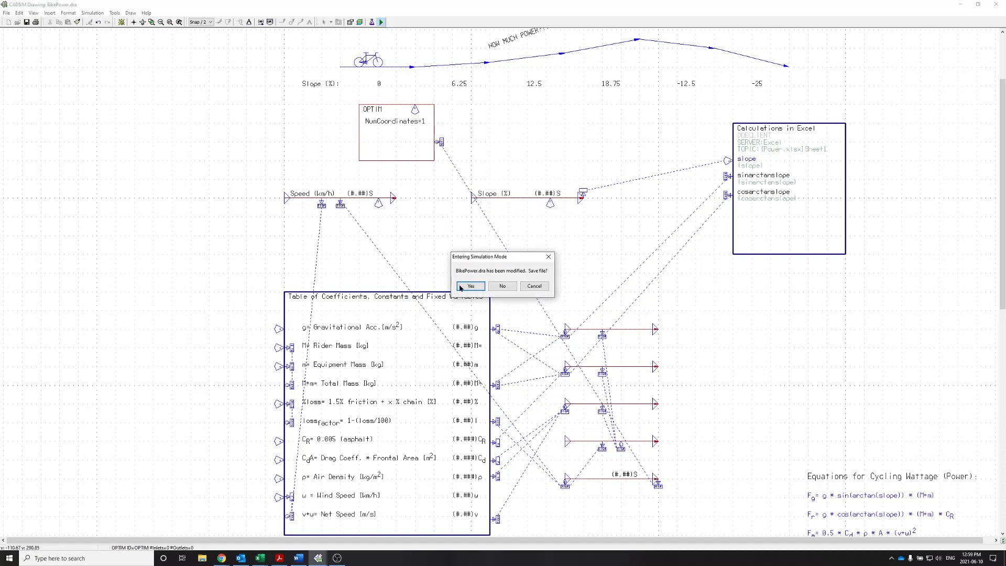
Step: Save the modified BikePower drawing and run the simulation
click(460, 287)
click(121, 23)
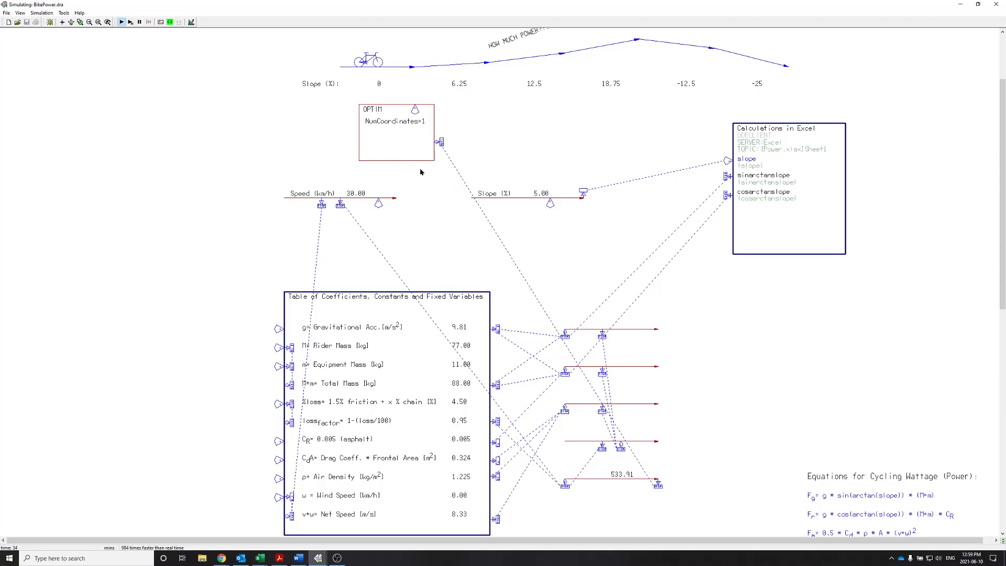
scroll(474, 239, down, 2)
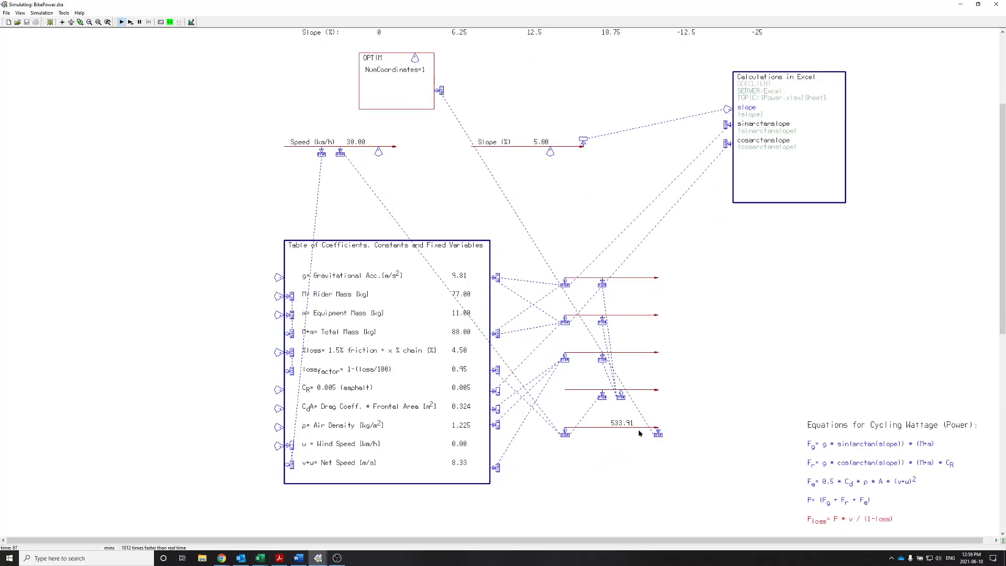
Step: Inspect the OPTIM module in the running simulation, close its window and return to the drawing
double_click(420, 109)
click(516, 337)
click(191, 22)
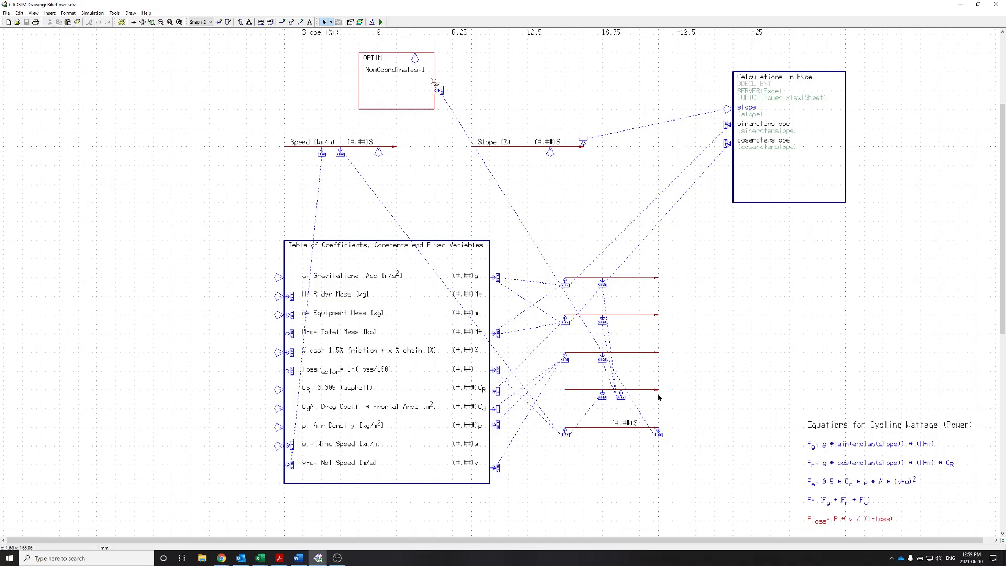
Step: Open the OPTIM module's help and examine the usage notes on EstimatedDeadtime for steady-state and dynamic simulations
key(Delete)
double_click(414, 57)
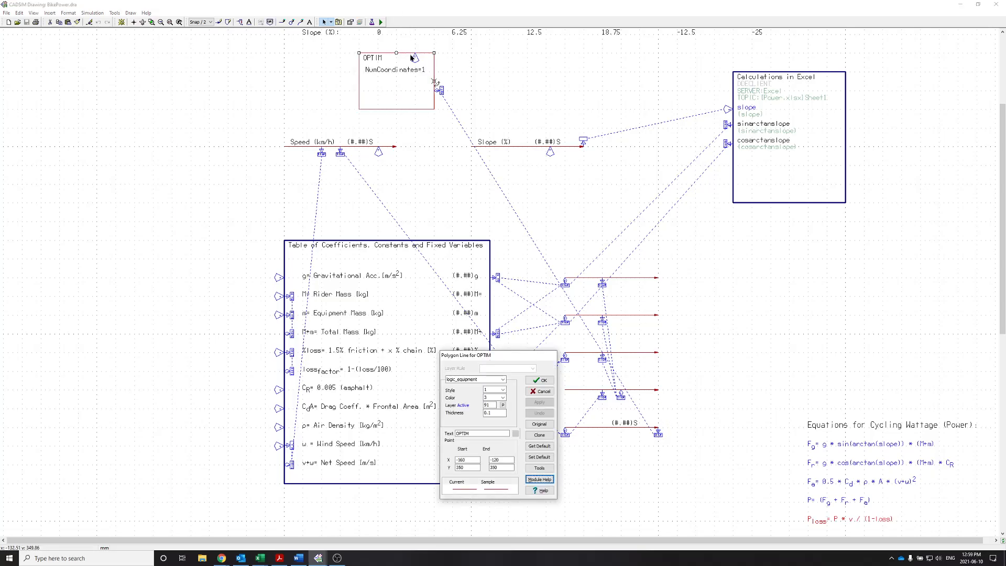
click(539, 480)
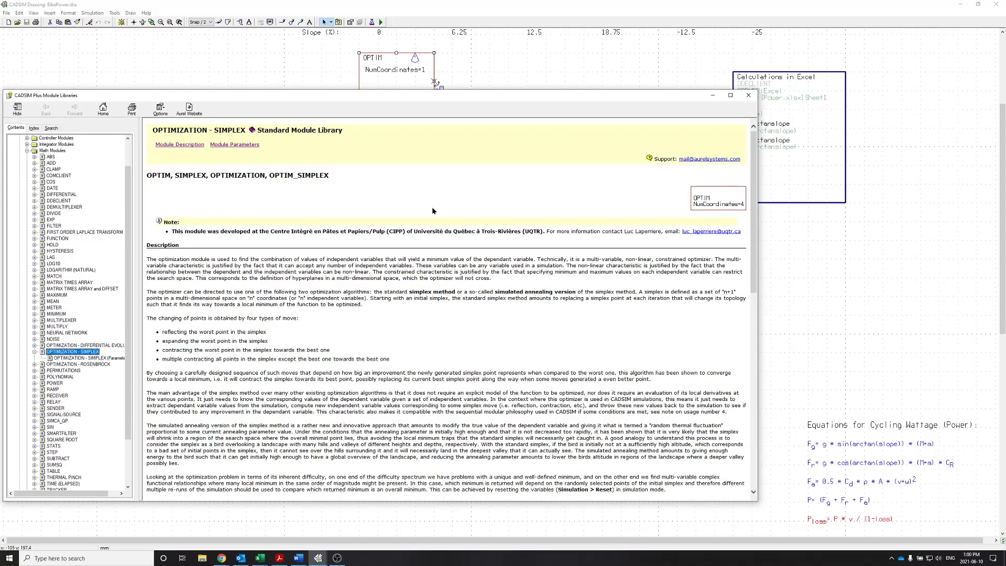
scroll(399, 310, down, 2)
scroll(408, 340, down, 10)
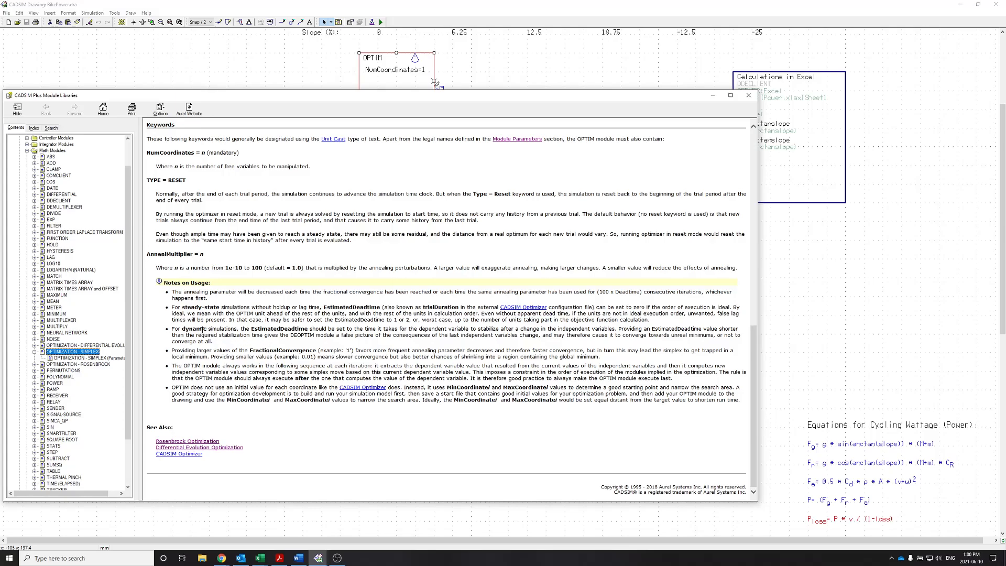
drag(172, 307, 604, 307)
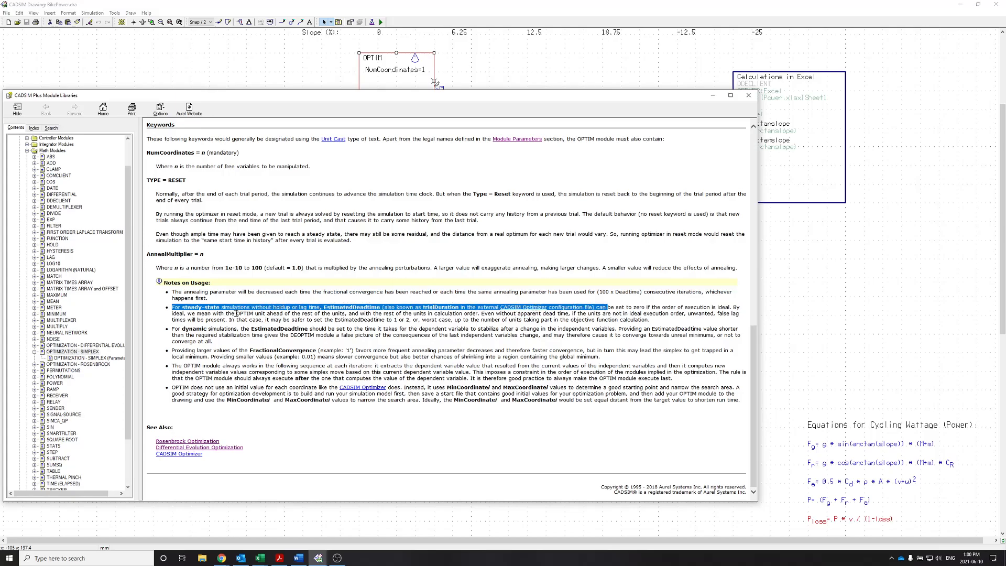
click(268, 313)
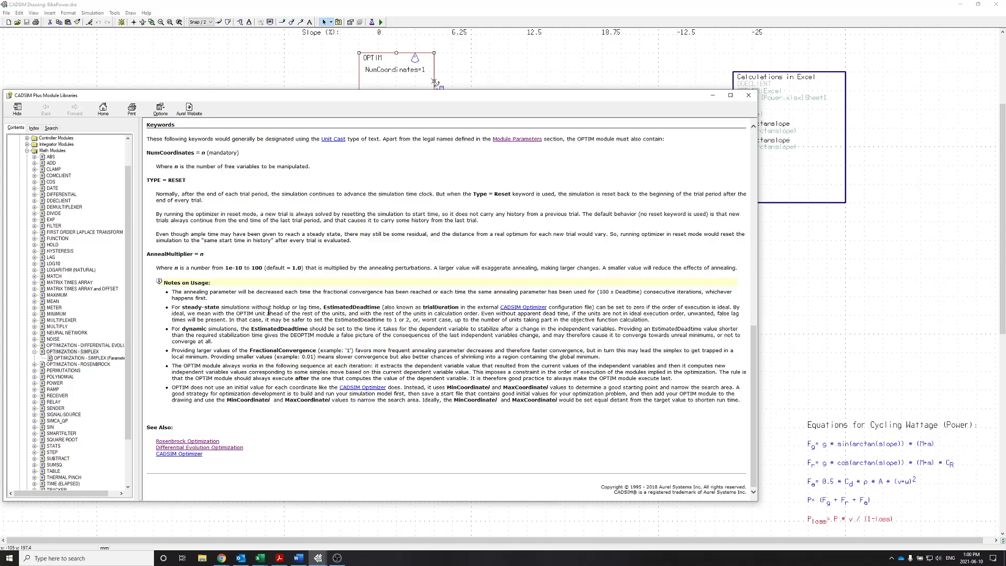
drag(237, 313, 267, 313)
drag(301, 314, 478, 314)
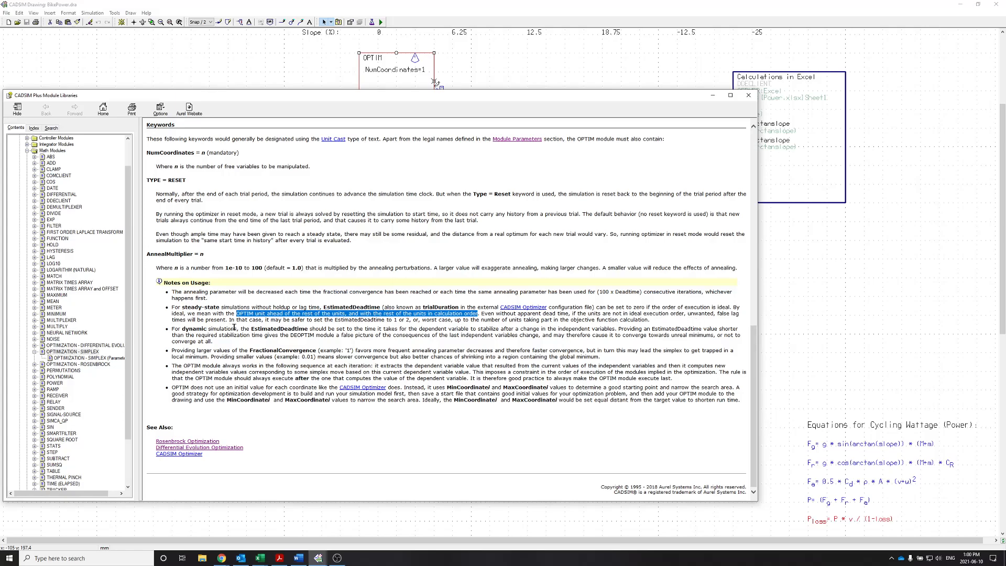
click(193, 343)
drag(183, 307, 251, 308)
drag(193, 331, 295, 330)
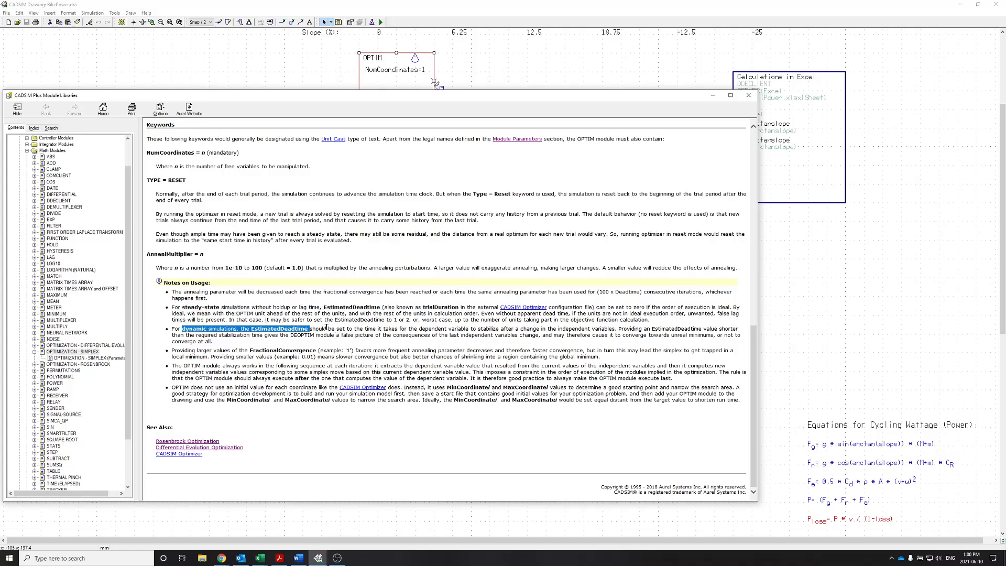
drag(418, 329, 604, 328)
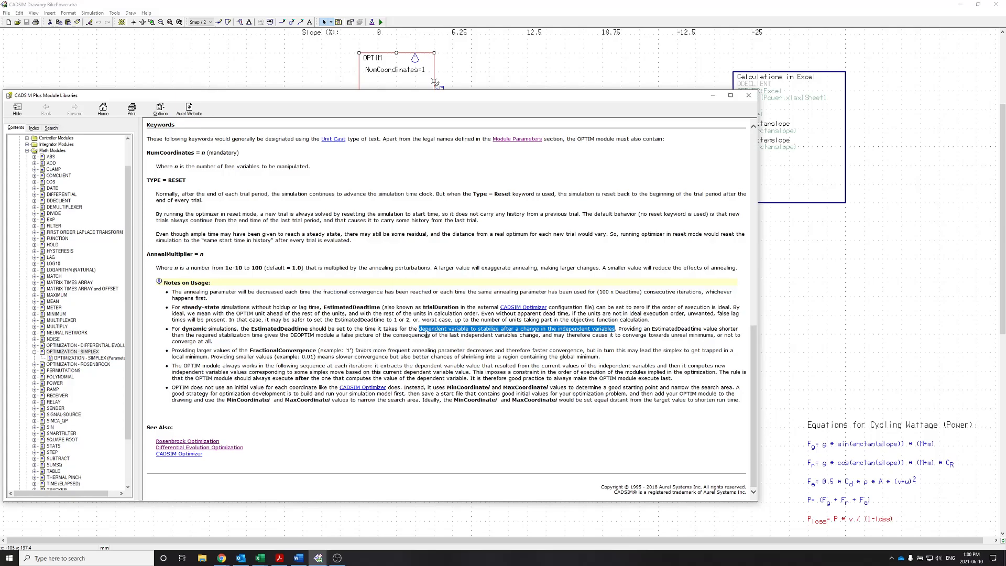
click(506, 349)
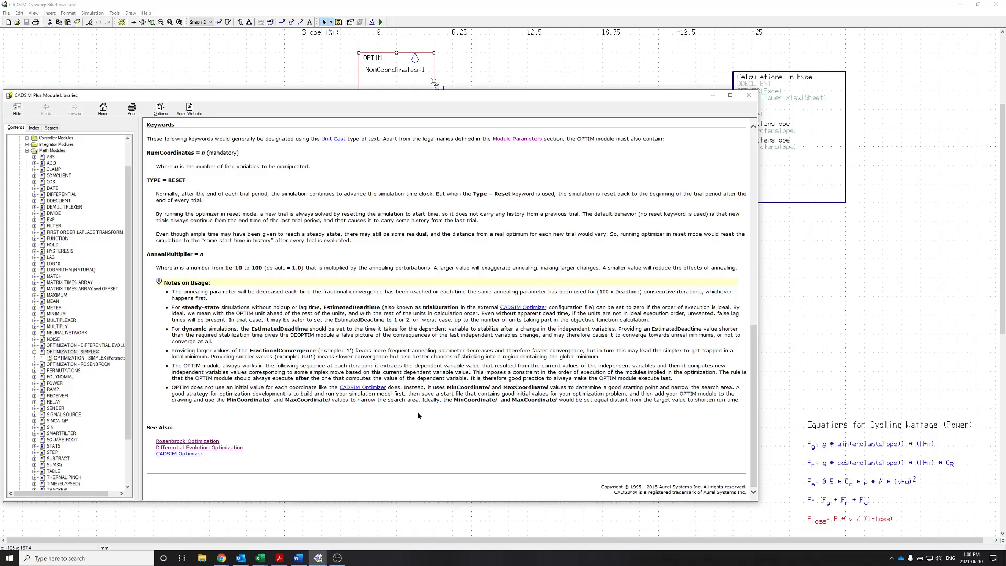
Step: Examine the simulated annealing description in the OPTIM help, put the help aside and close the module's properties
scroll(423, 414, up, 2)
drag(517, 96, 620, 99)
scroll(500, 314, up, 6)
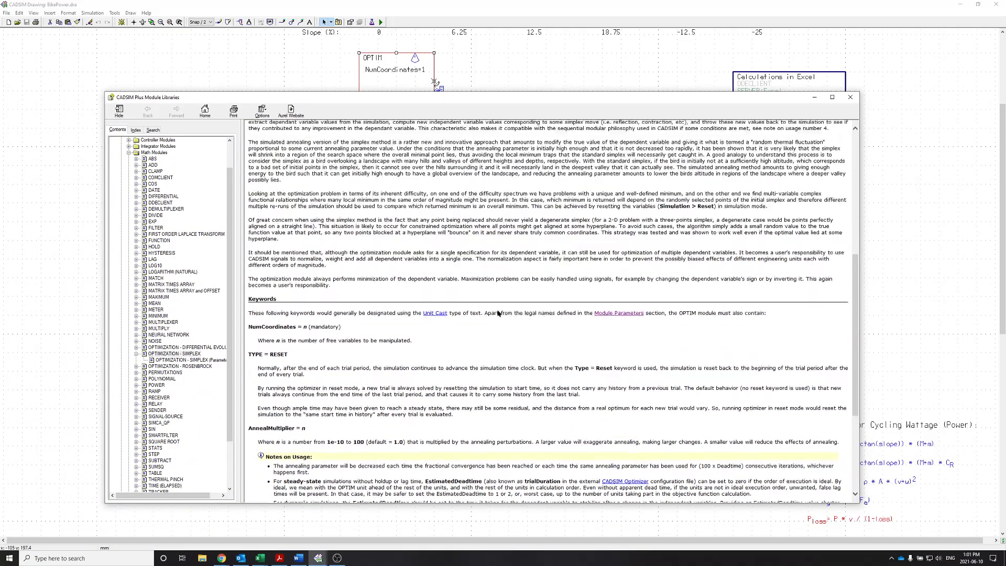
scroll(496, 336, up, 8)
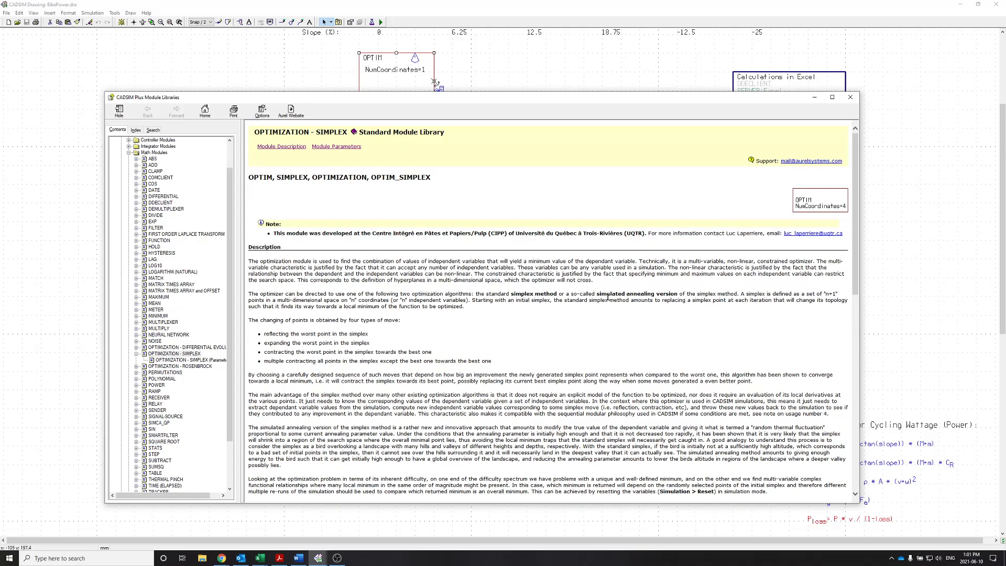
scroll(589, 346, down, 8)
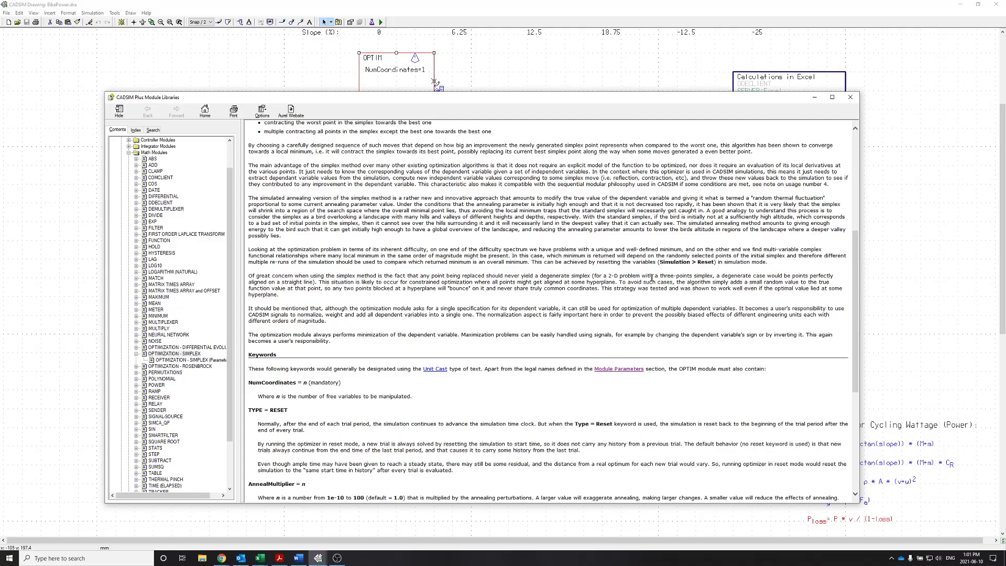
scroll(652, 278, up, 3)
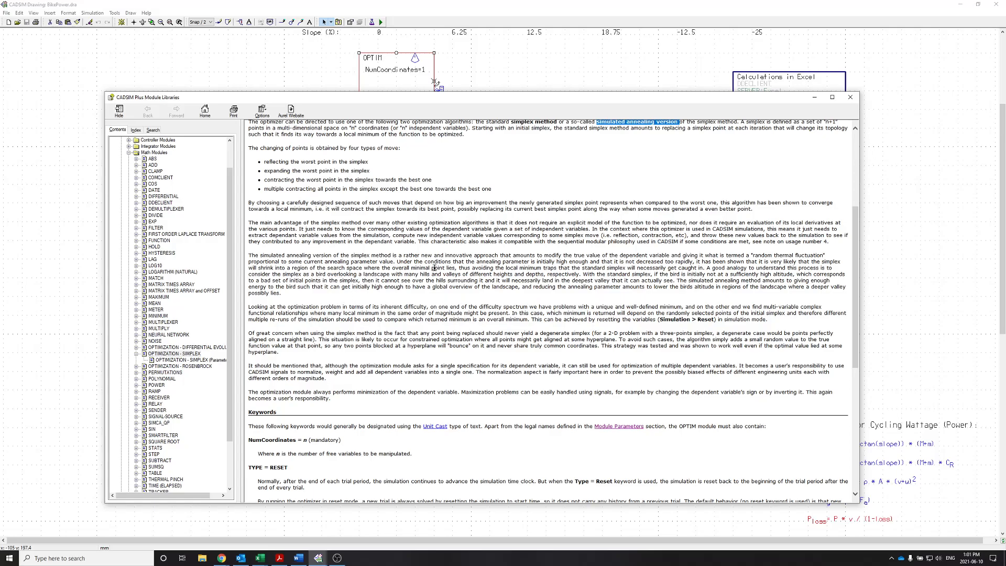
drag(709, 268, 673, 281)
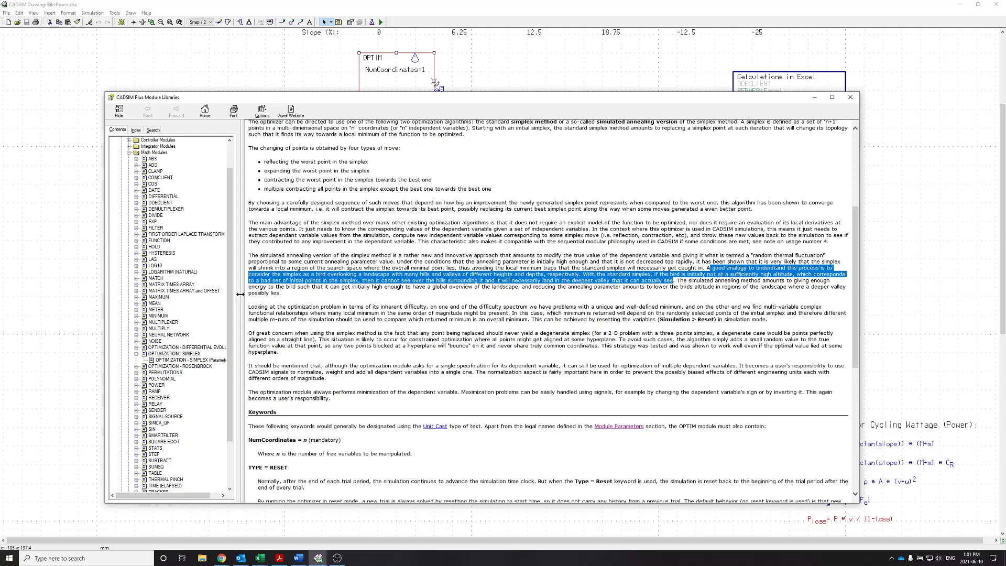
drag(273, 286, 533, 287)
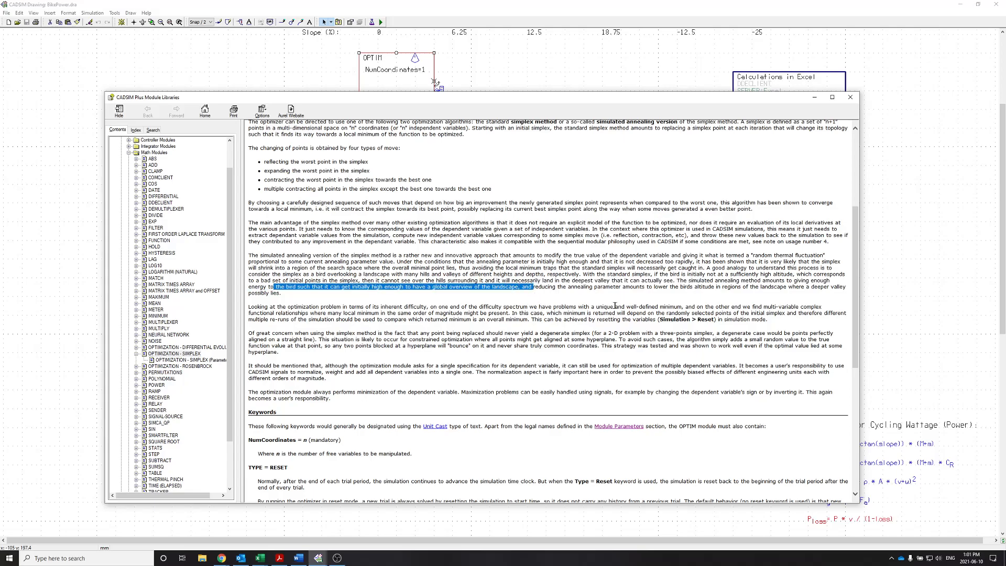
click(814, 98)
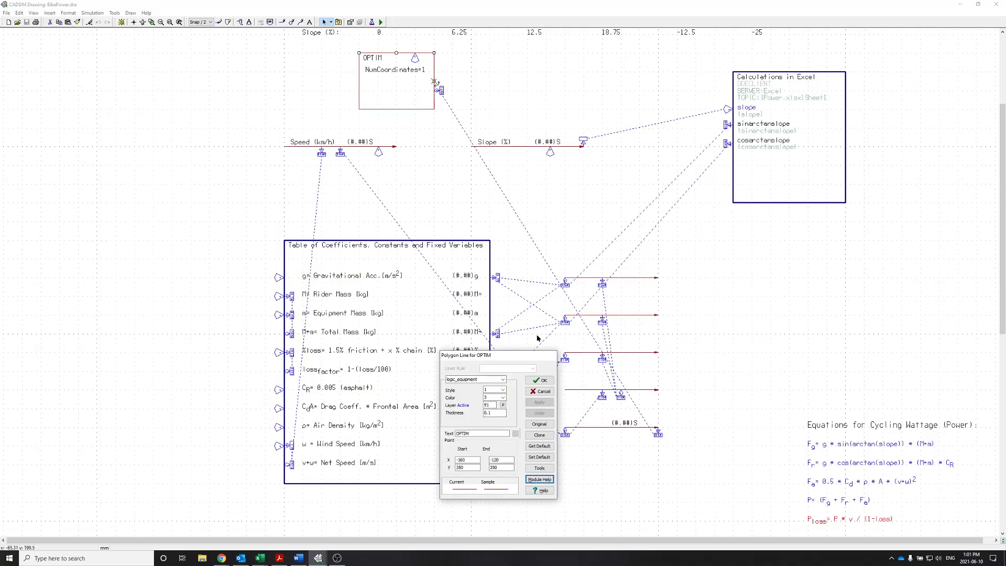
click(540, 379)
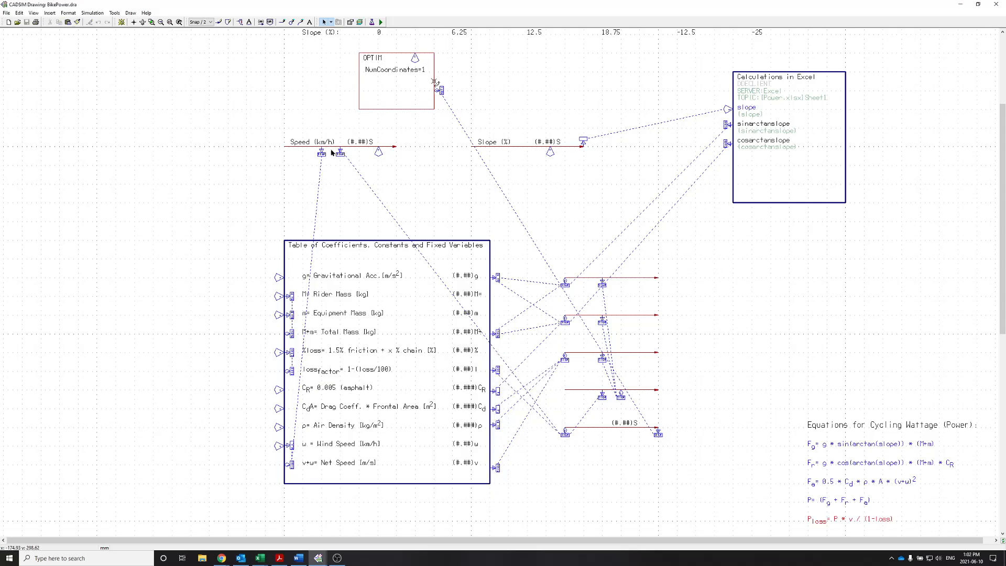
Step: Inspect the direct-setting specification on the Speed line and delete it
scroll(335, 155, up, 2)
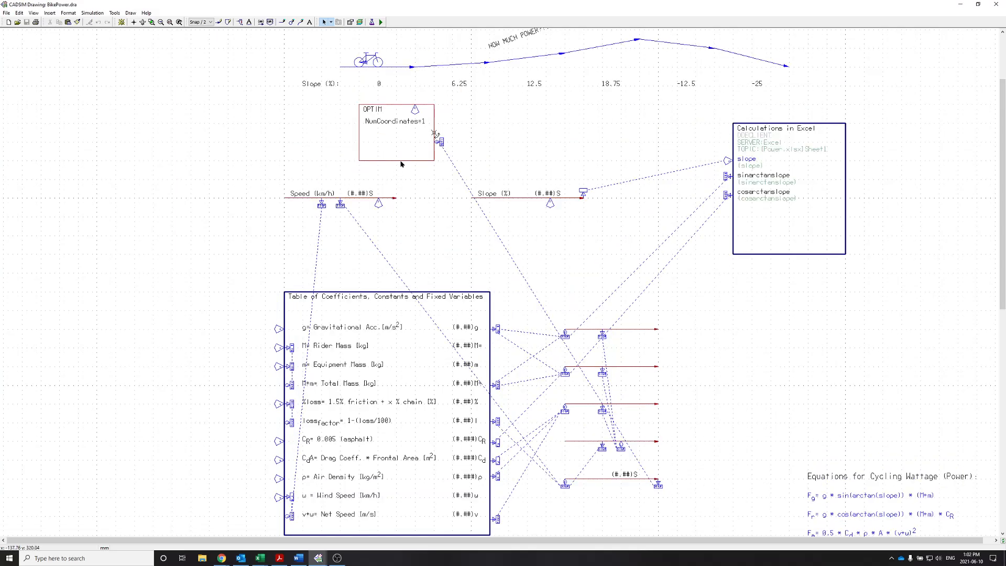
double_click(380, 207)
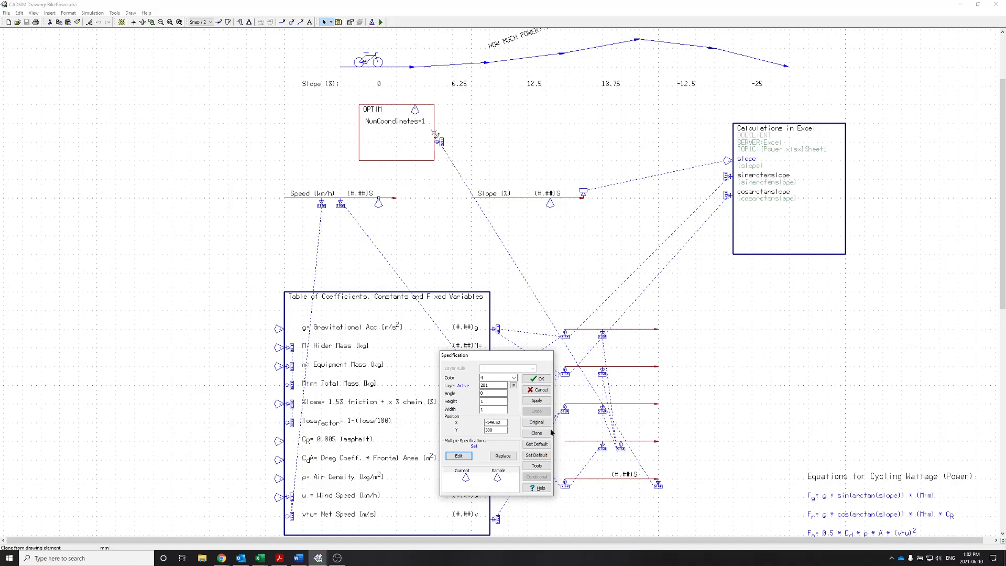
click(540, 389)
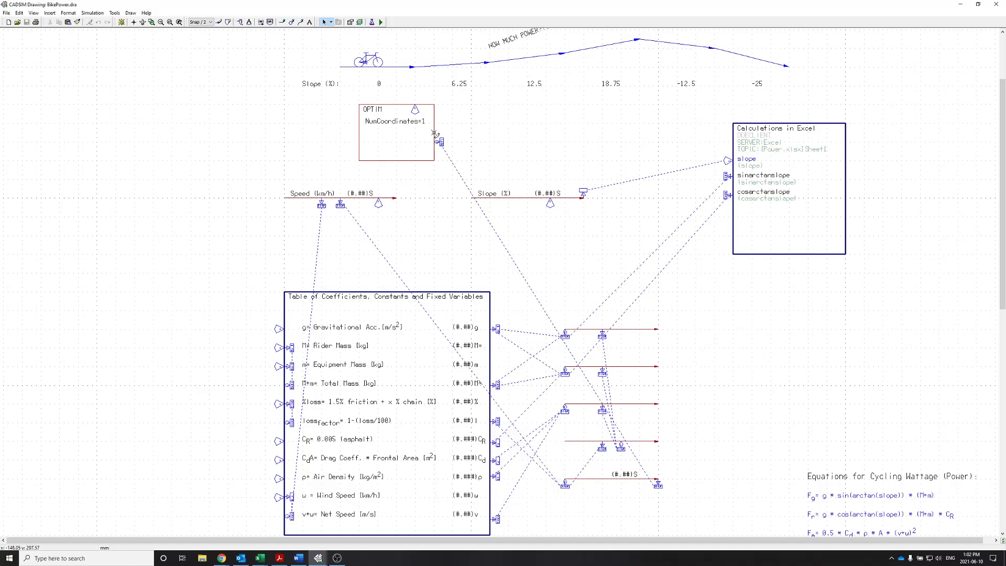
double_click(380, 203)
click(535, 379)
Step: Save and re-enter the simulation, and place an equate-to-another-variable specification on the Speed line
click(381, 23)
click(469, 284)
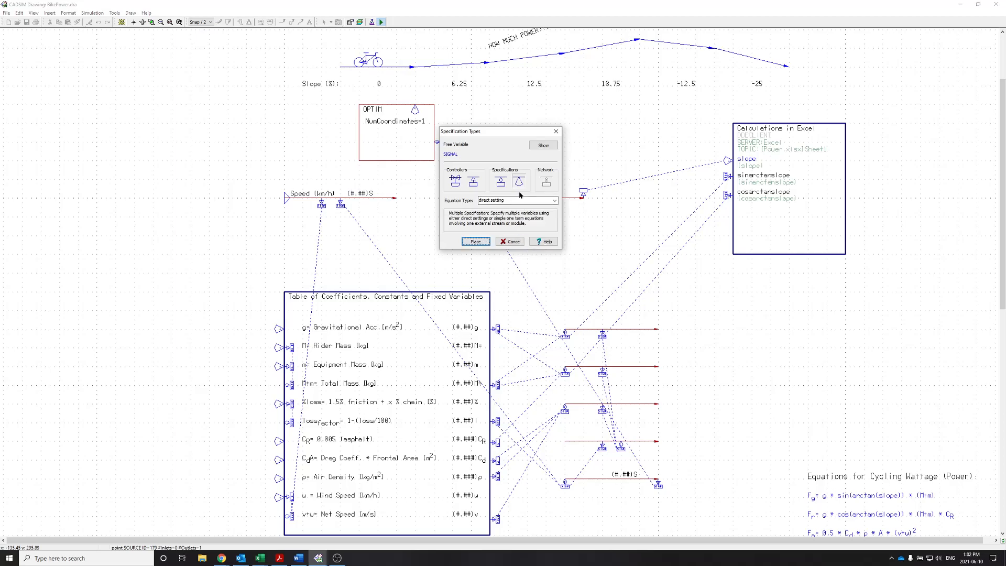
click(500, 182)
click(501, 201)
click(500, 220)
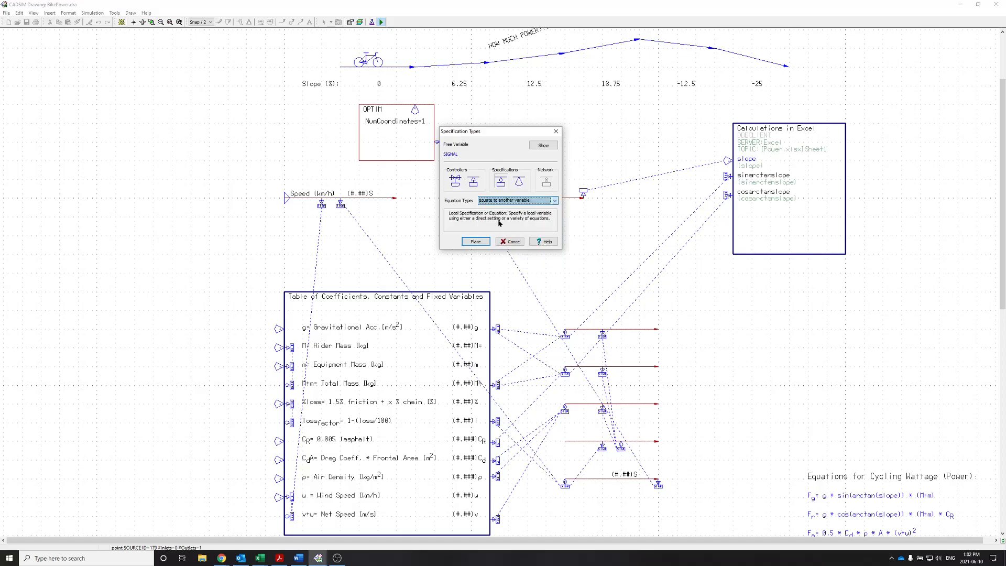
click(472, 241)
click(380, 178)
click(461, 222)
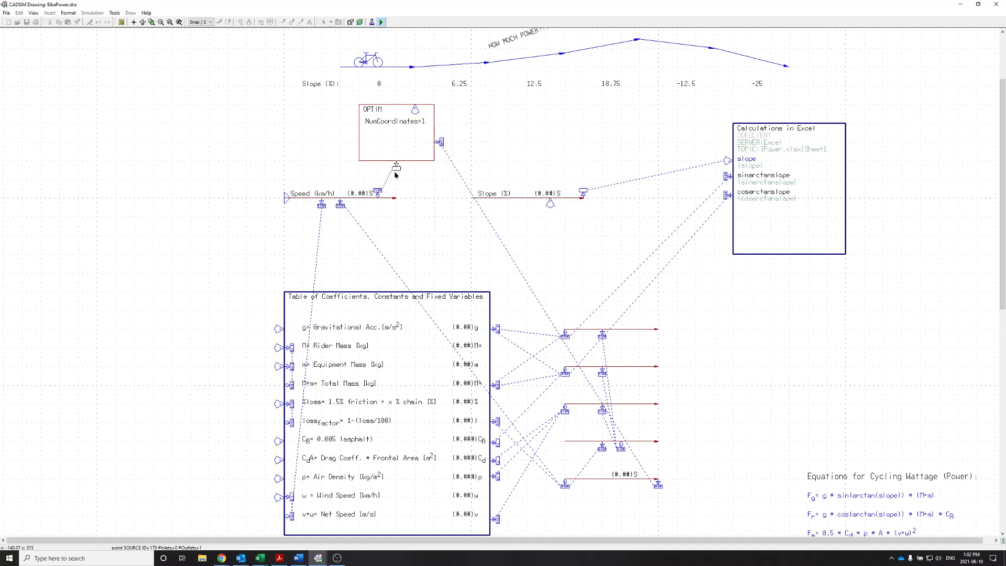
Step: Equate the Speed signal to the OPTIM module's CurrentCoordinate1 variable and save the drawing on entering the simulation
click(395, 167)
click(475, 206)
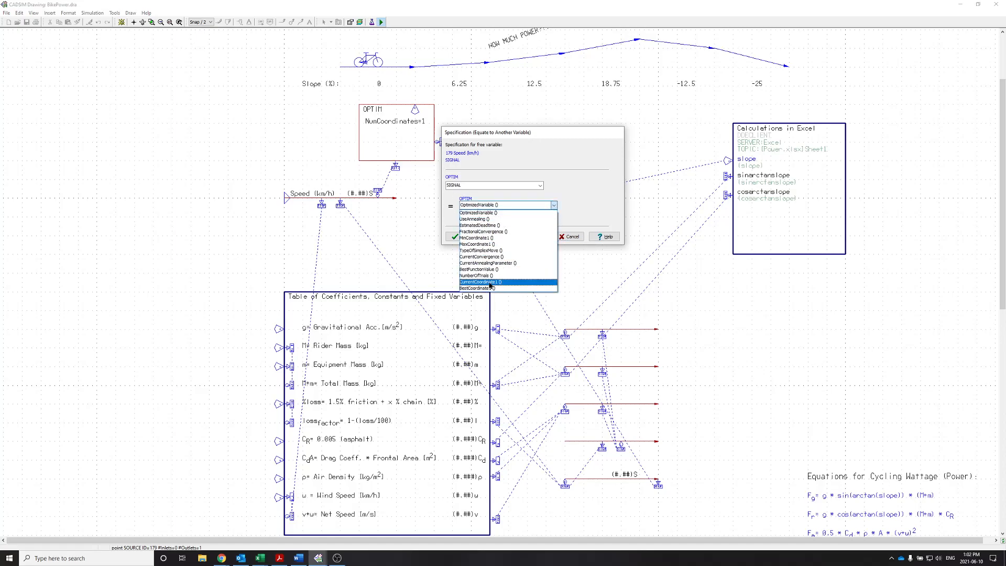
click(513, 257)
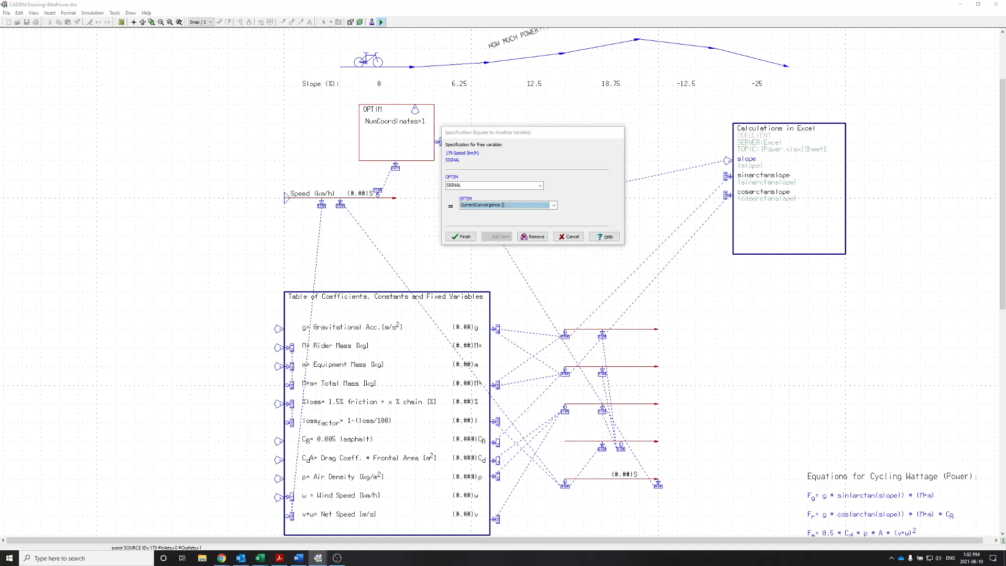
click(545, 205)
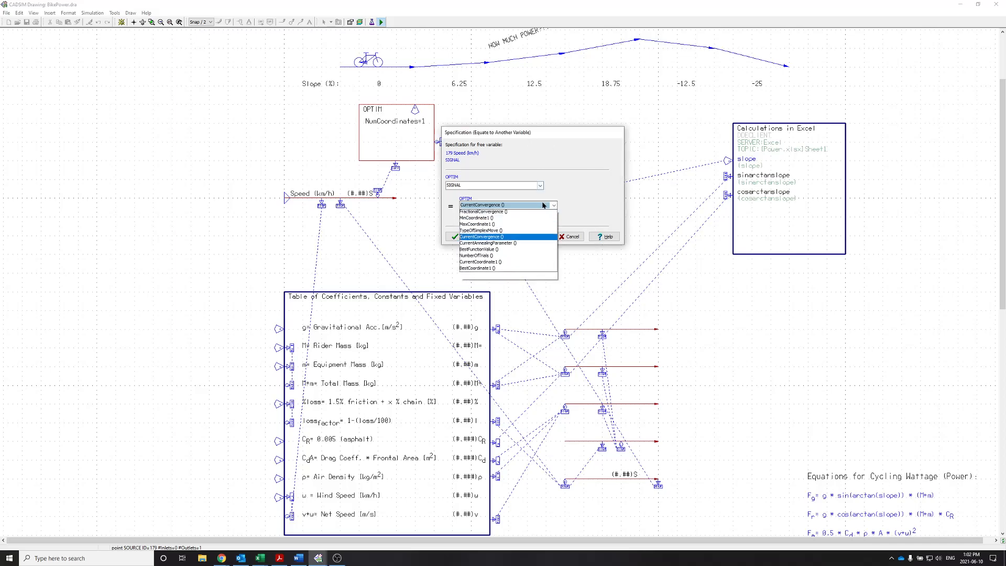
click(514, 269)
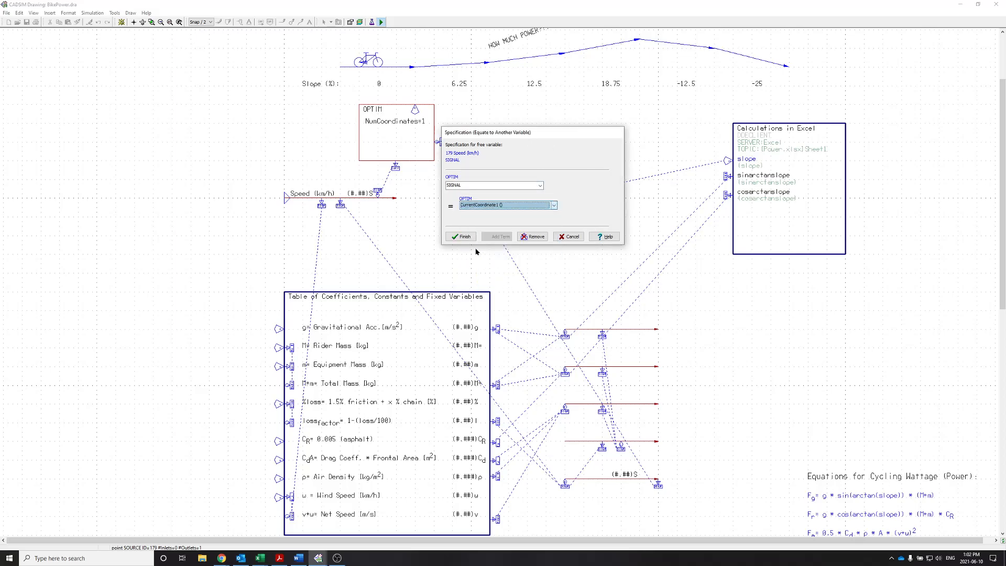
click(461, 236)
click(459, 287)
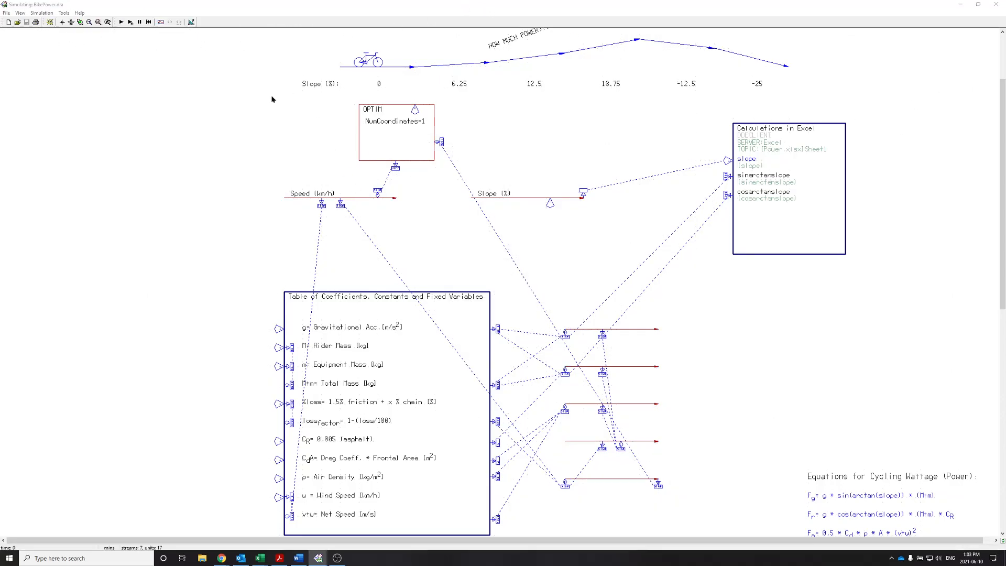
Step: Inspect the simulated signal value of the lowest power line and return to drawing mode
scroll(561, 322, down, 1)
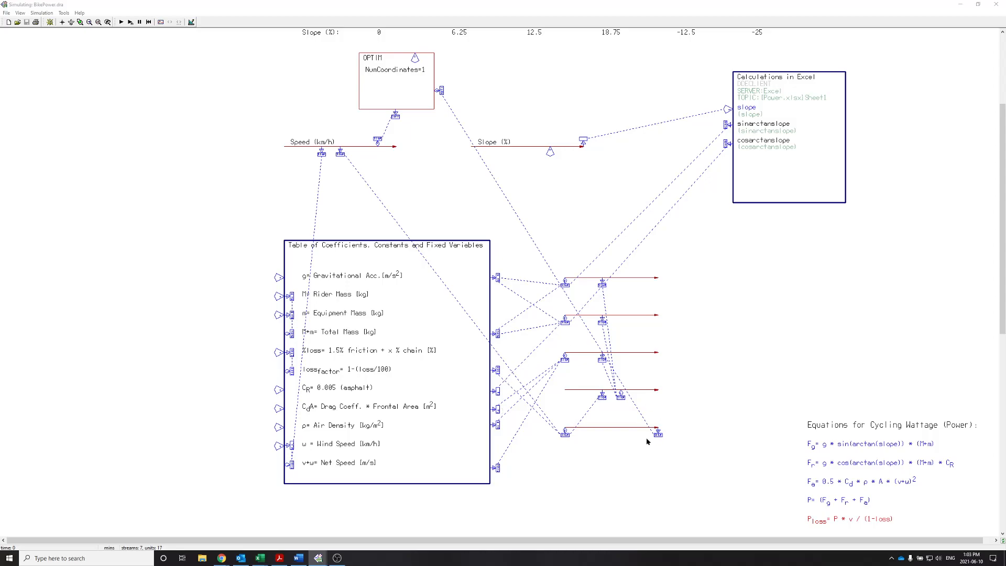
double_click(636, 428)
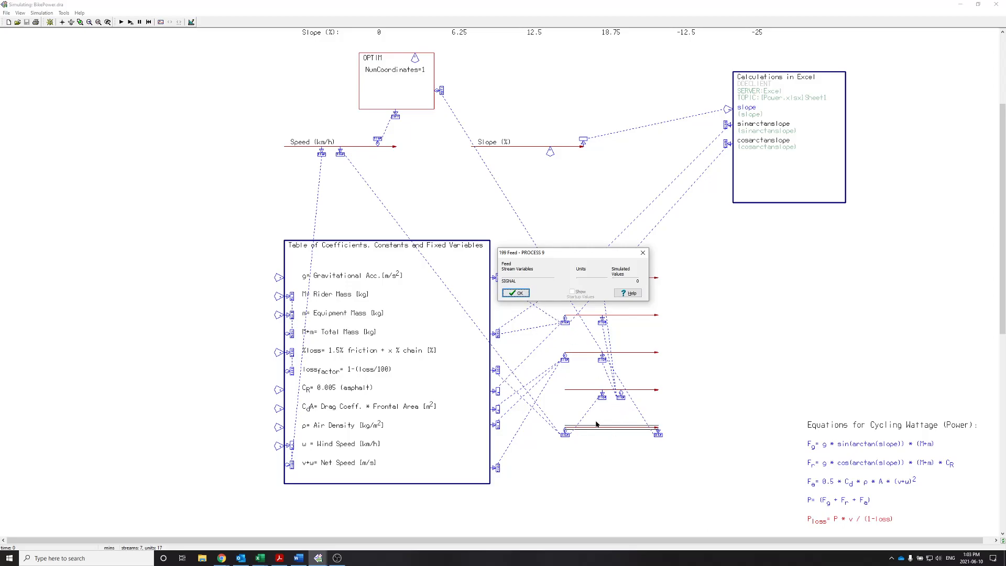
click(515, 293)
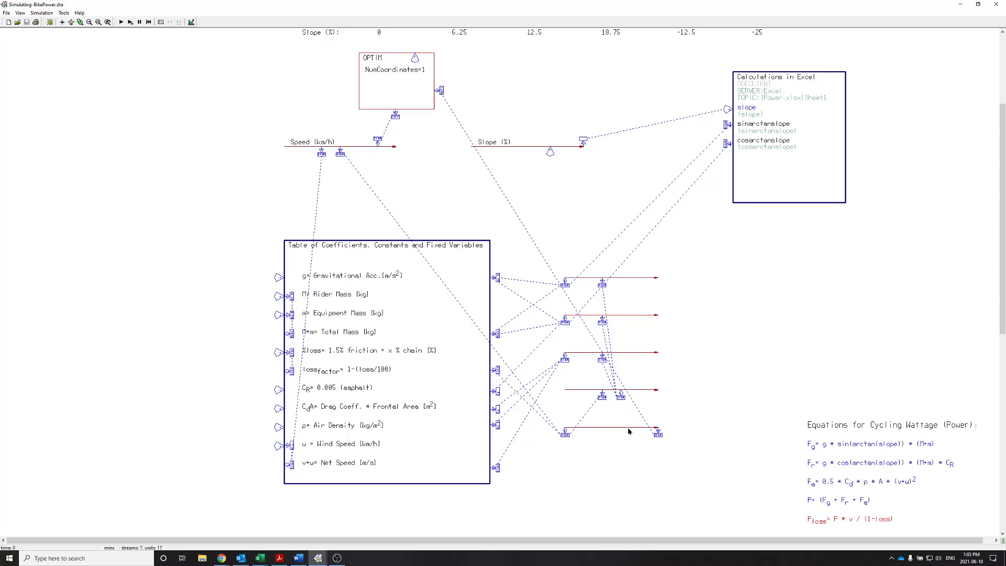
scroll(631, 432, down, 2)
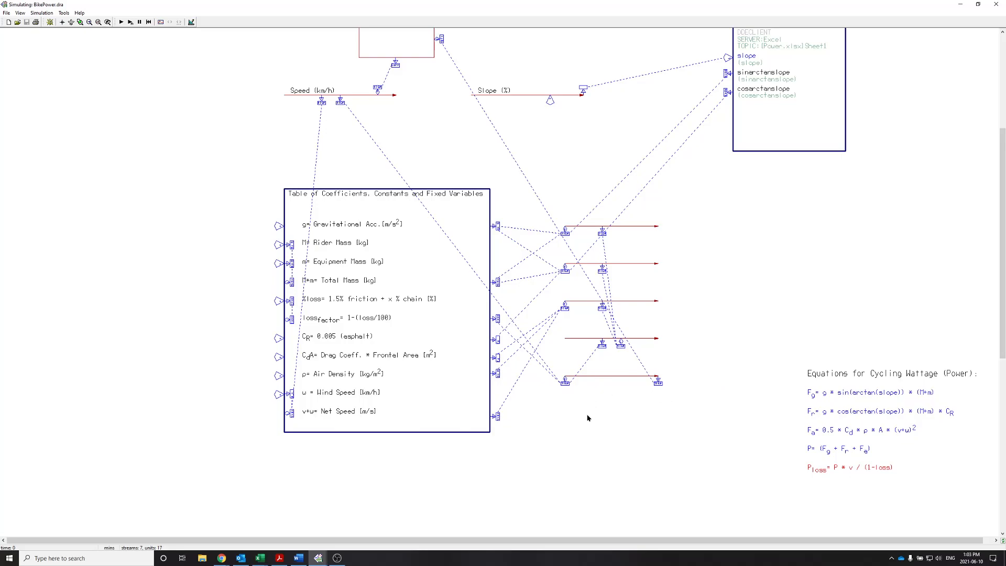
click(191, 22)
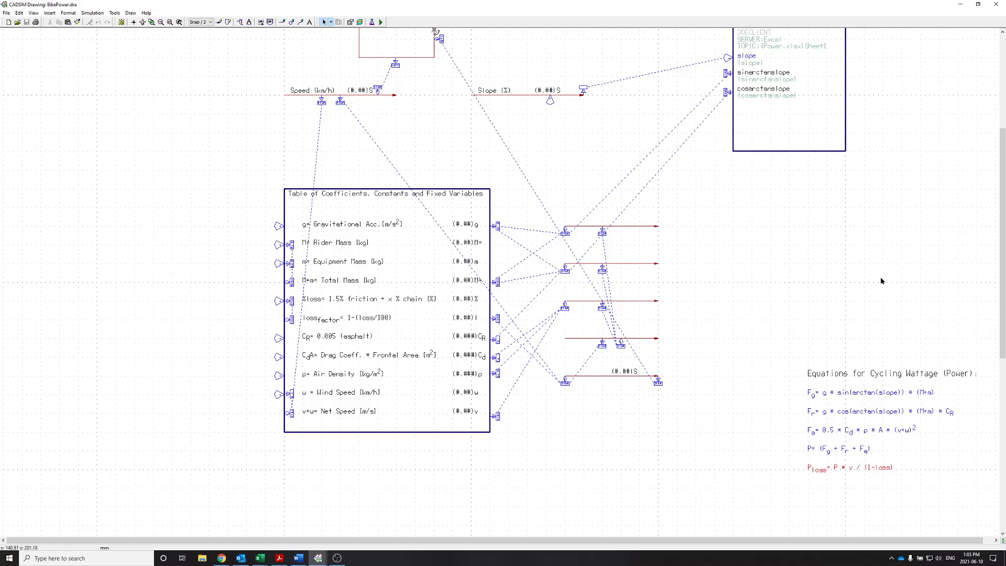
Step: Draw a short horizontal signal line directly below the lowest power line, starting at the same left edge
click(218, 22)
click(436, 31)
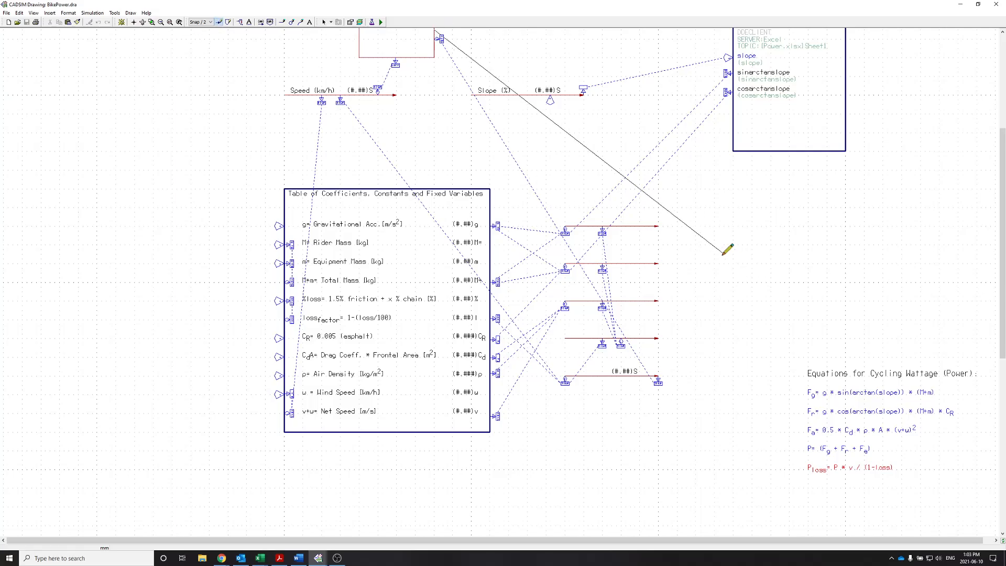
click(565, 413)
click(602, 413)
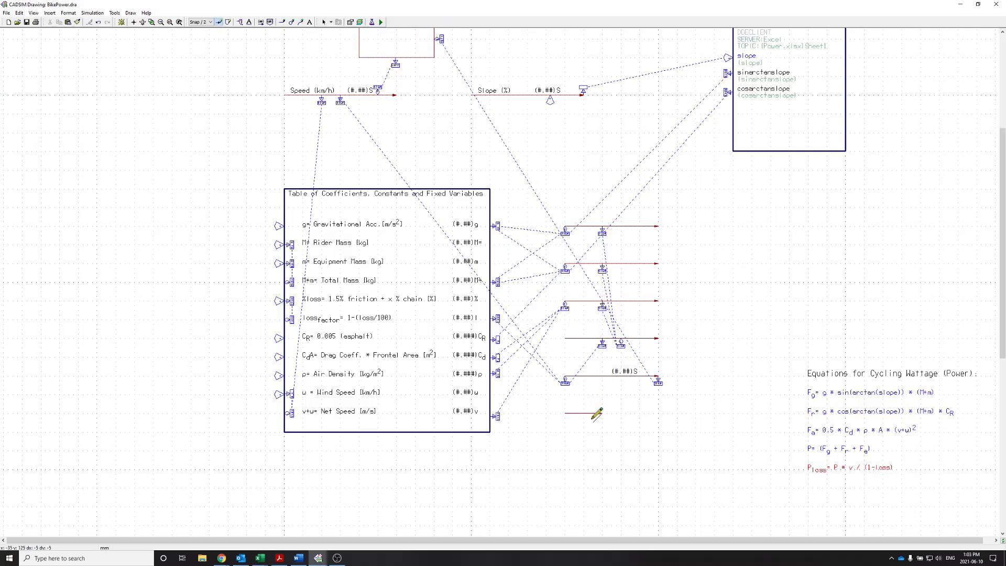
Step: Insert the Abs.par part from the Signal Math library at the new line's end and draw an outlet line from it
click(240, 22)
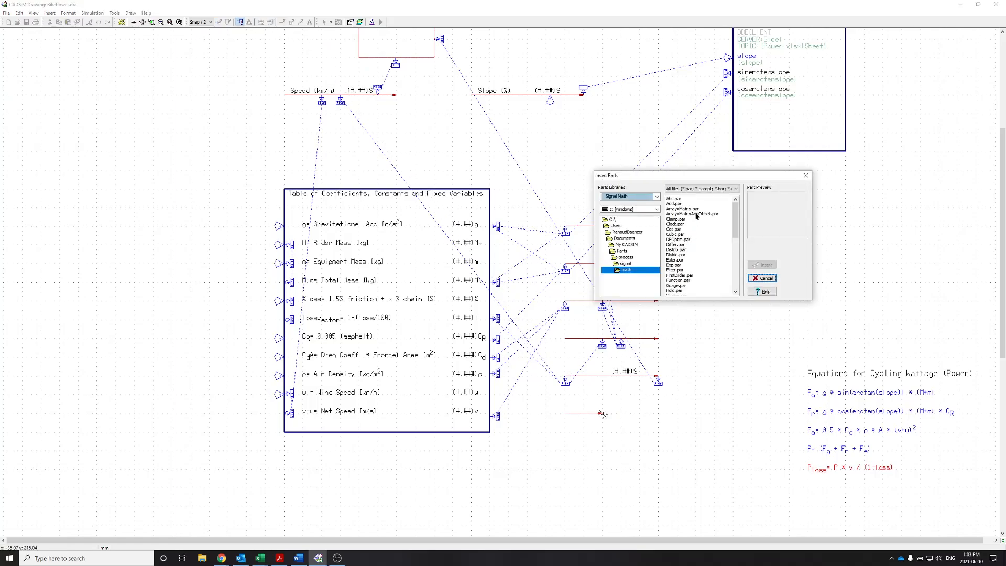
click(675, 199)
click(762, 265)
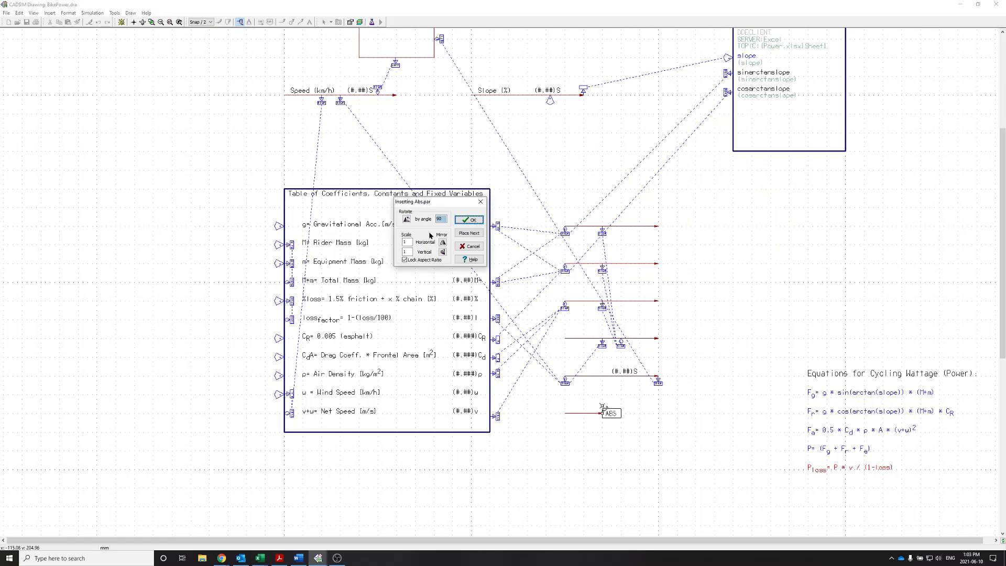
click(461, 222)
click(619, 408)
click(657, 413)
key(Escape)
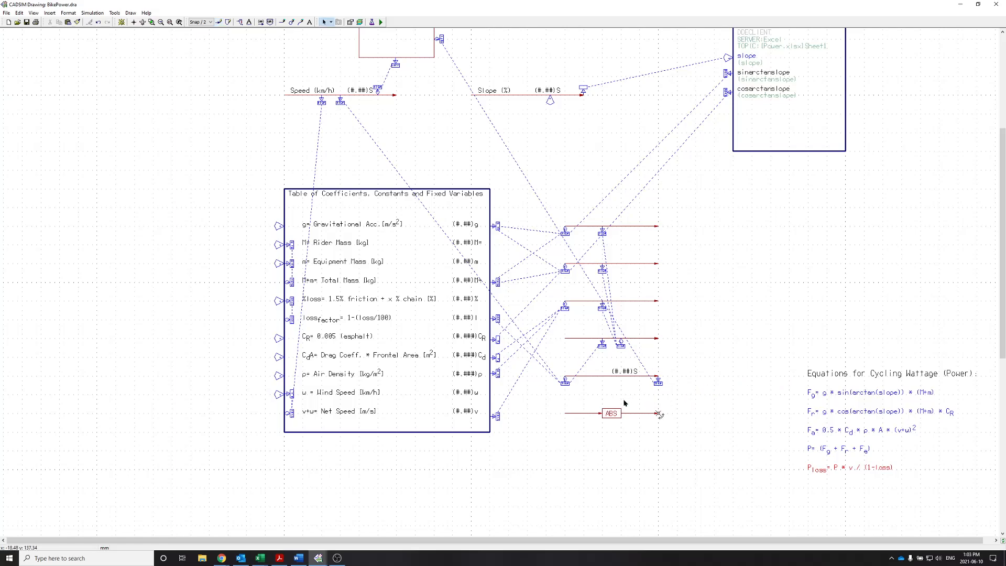
double_click(659, 413)
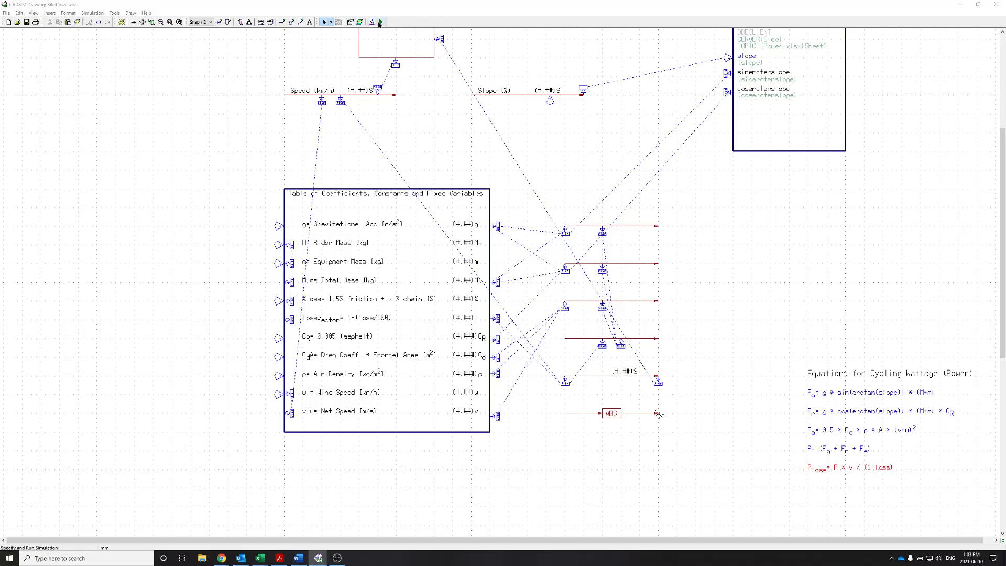
Step: Save, enter simulation setup, and place a linear equation specification on the line feeding the ABS module
click(479, 286)
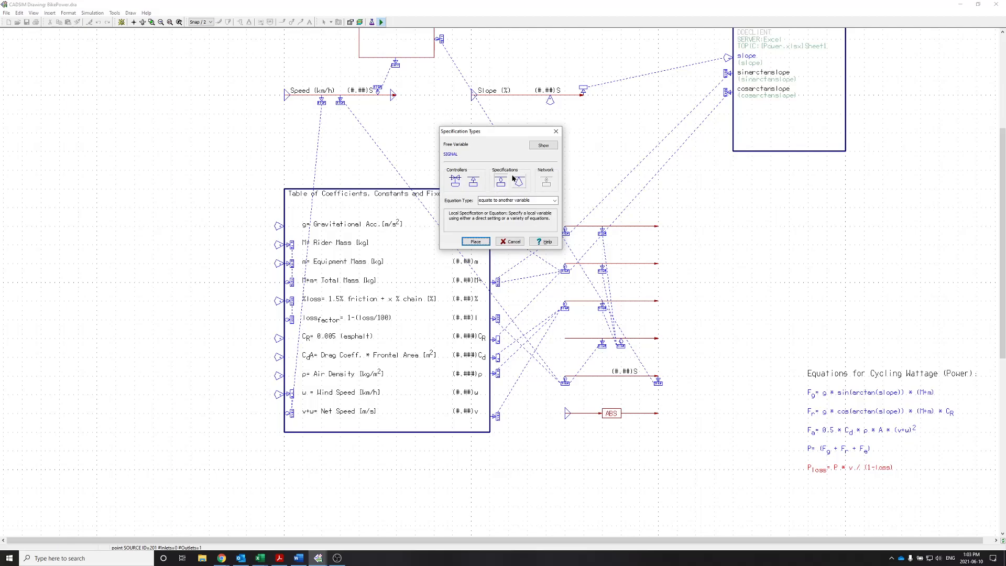
click(506, 200)
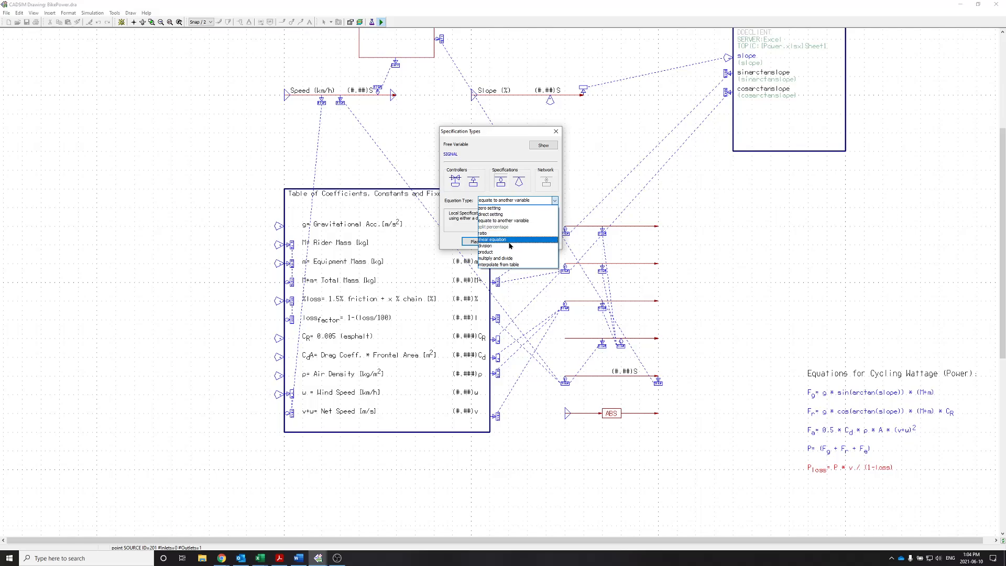
click(507, 240)
click(471, 241)
click(565, 412)
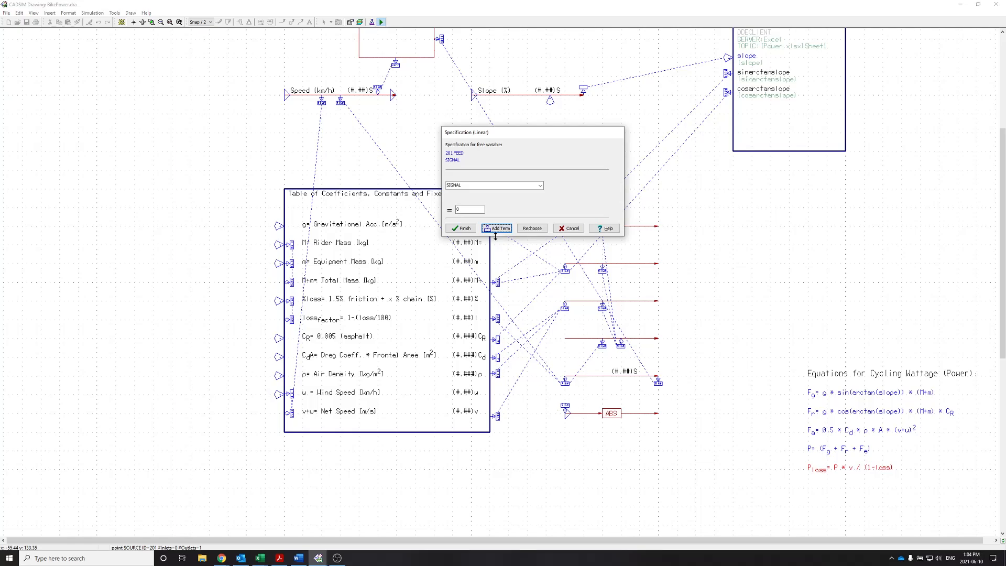
Step: Define the ABS feed as the power line's SIGNAL plus a constant of -200, and save the drawing
key(Return)
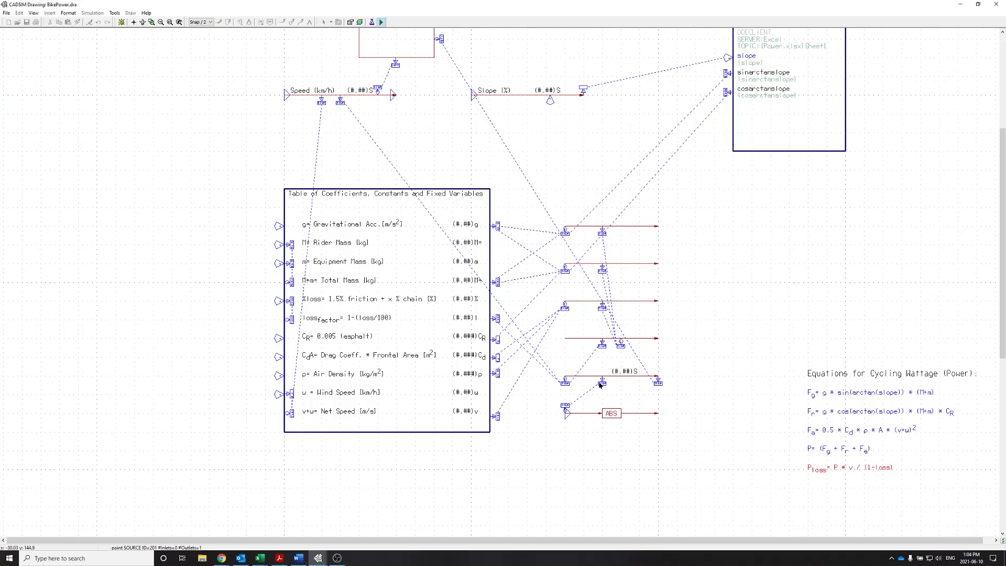
click(602, 378)
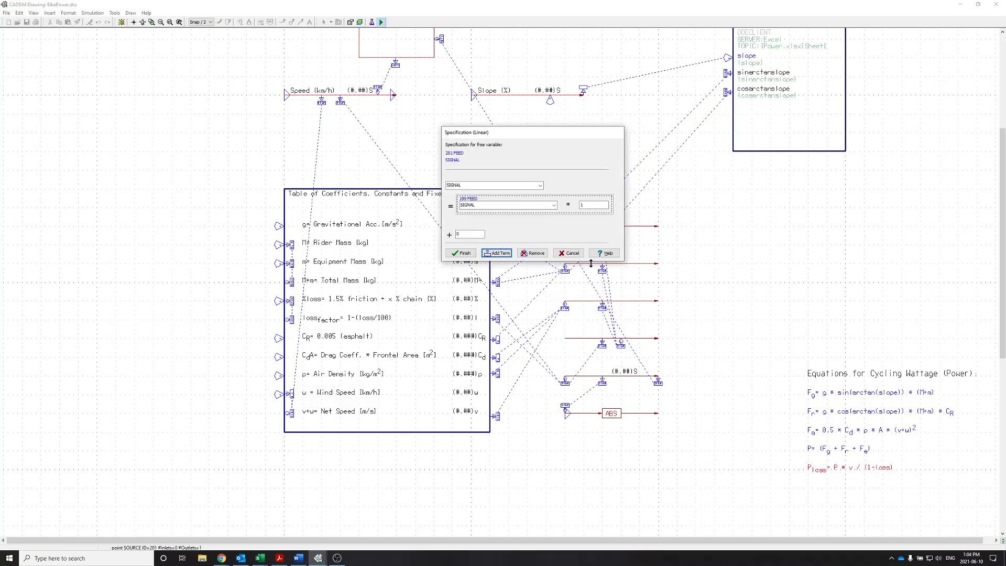
double_click(478, 234)
text(-200)
click(461, 253)
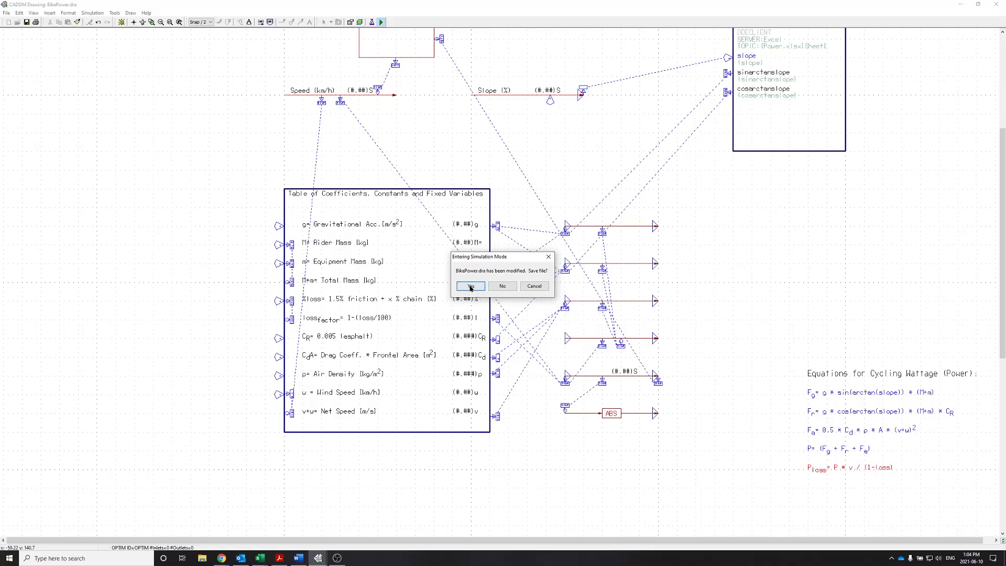
click(470, 287)
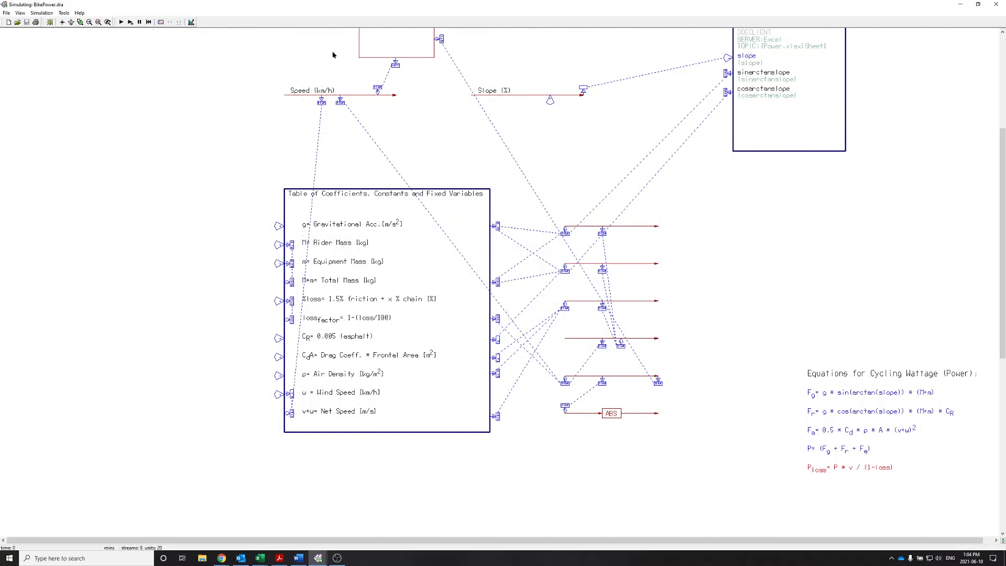
Step: Return to drawing mode and move the OPTIM module's link from the power line to the ABS outlet line
click(191, 22)
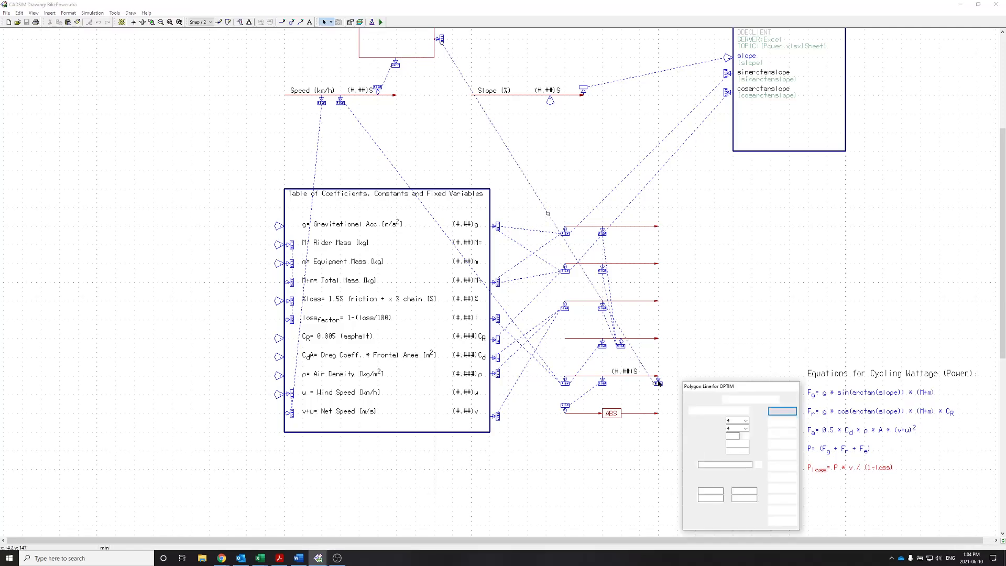
click(659, 384)
drag(658, 379, 659, 415)
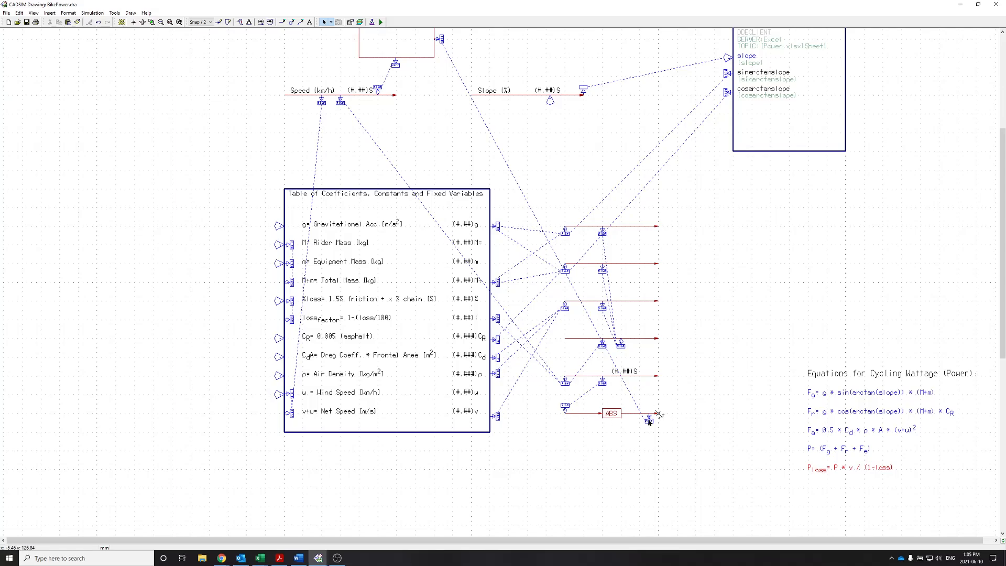
Step: Save the modified drawing, enter simulation mode and run the simulation
scroll(455, 205, up, 2)
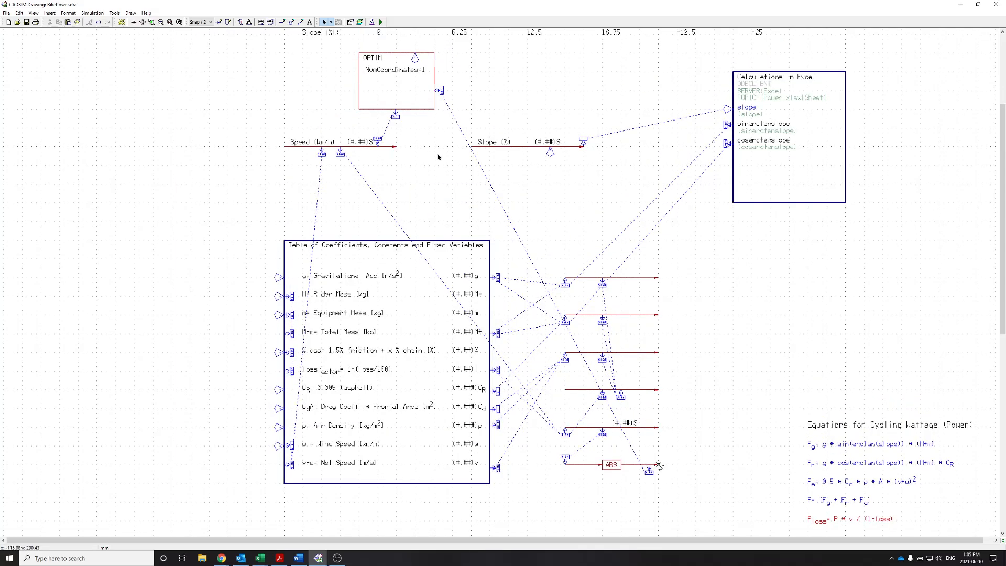
click(381, 22)
click(470, 285)
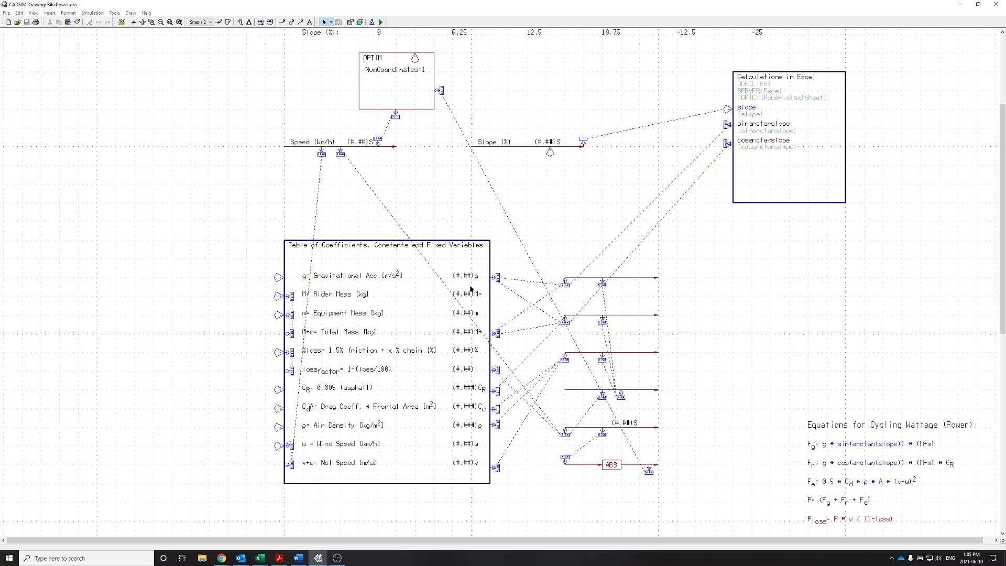
click(118, 22)
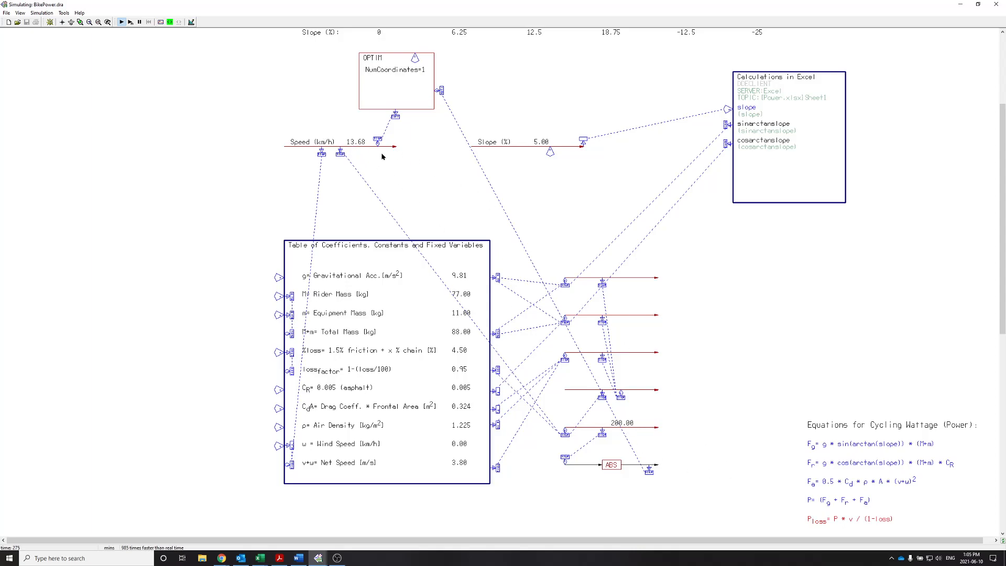
Step: Set the Slope specification to 0, replace it with 10, and apply it to the running simulation
double_click(548, 152)
double_click(290, 73)
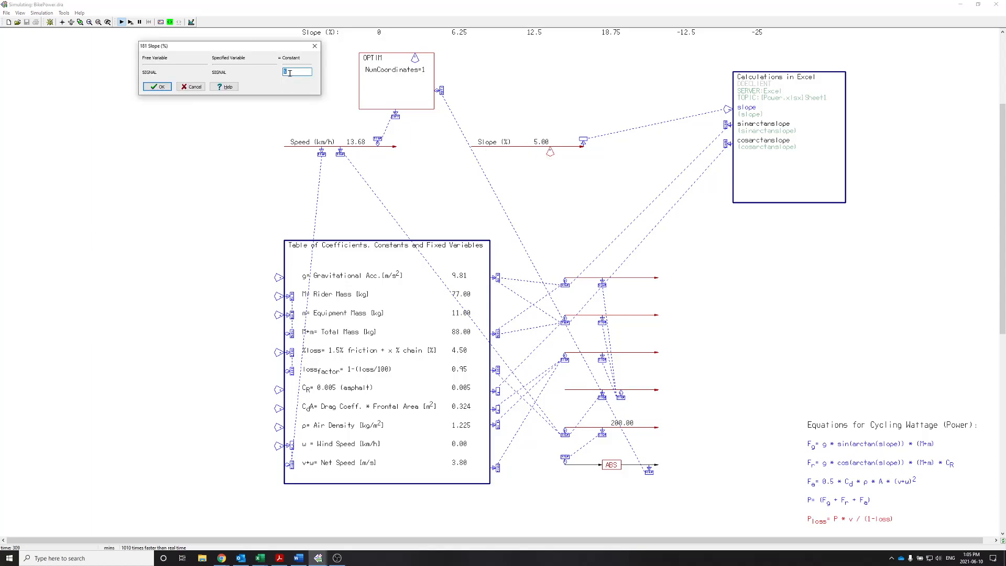
text(0)
double_click(292, 71)
text(10)
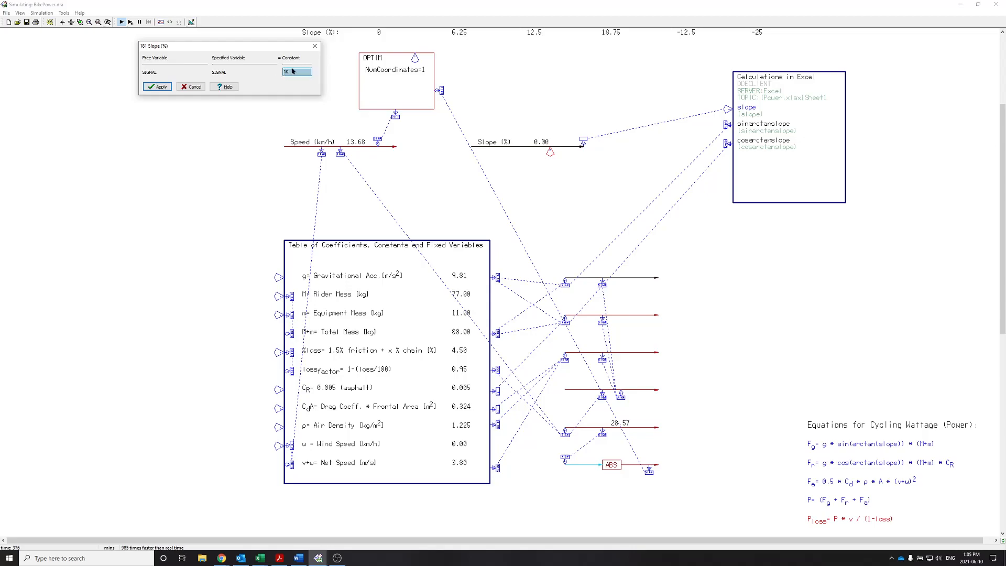
click(157, 87)
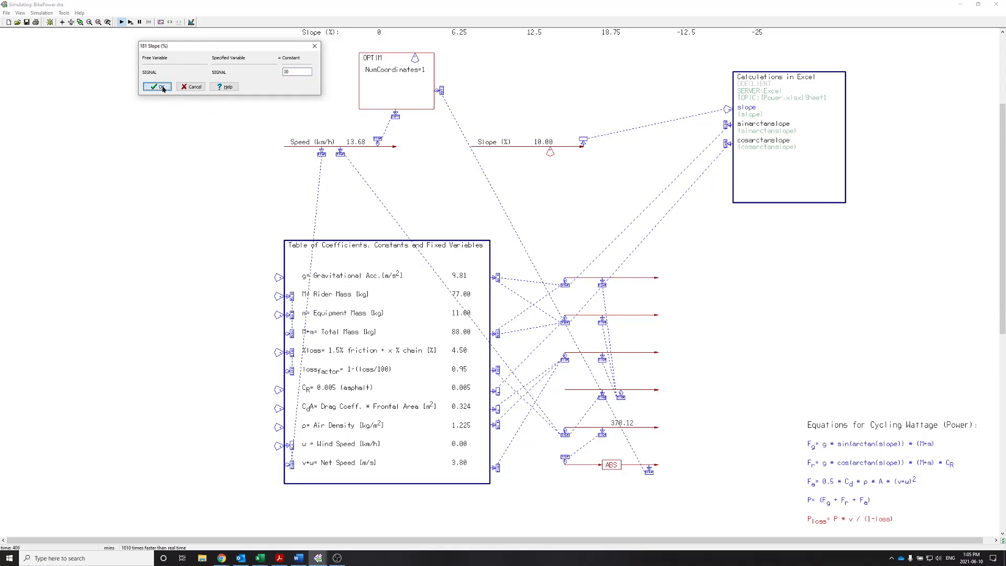
click(161, 86)
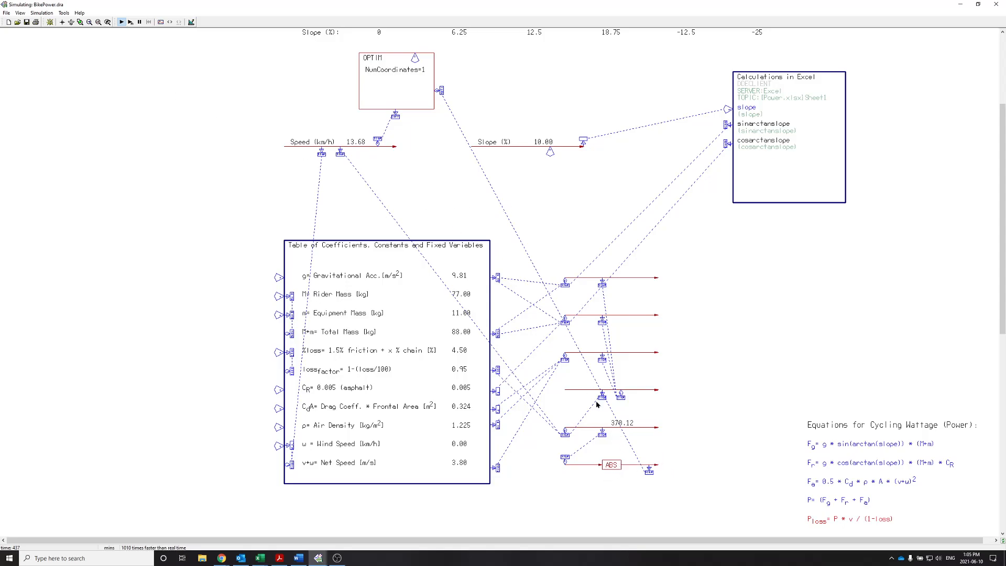
Step: Inspect the ABS module's variables in the running simulation and dismiss the module information
click(514, 294)
click(628, 465)
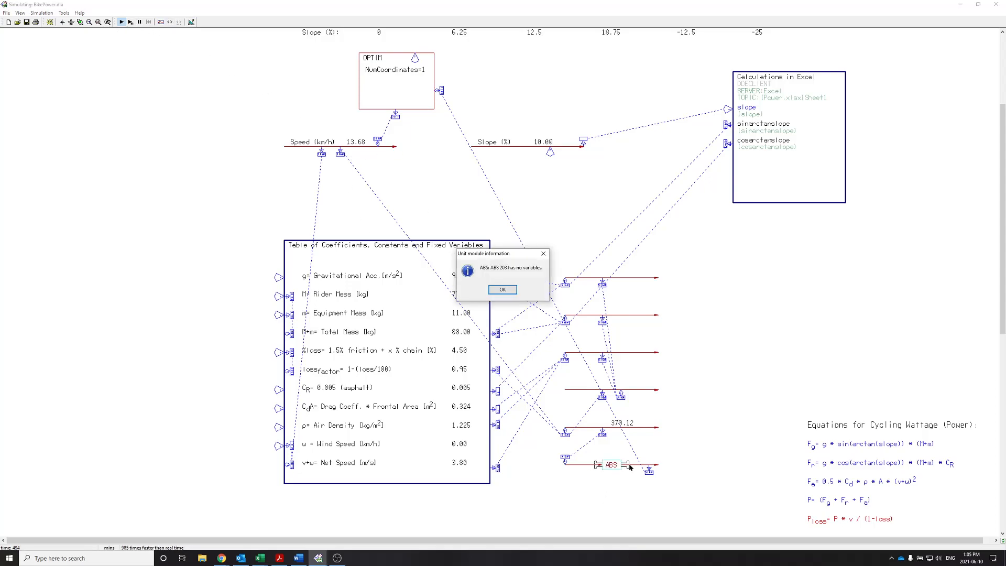
click(498, 292)
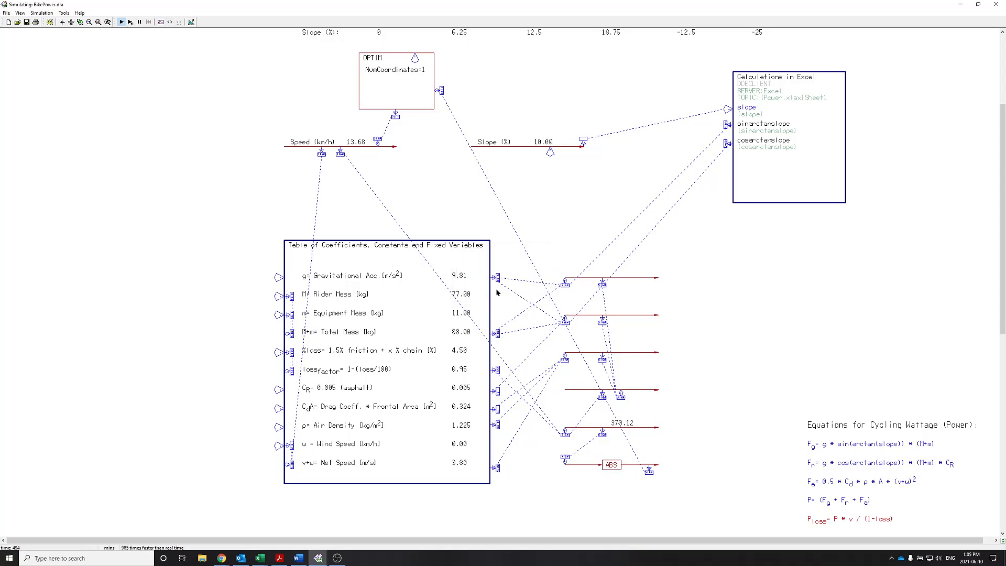
Step: Save the changed specification values, return to drawing mode and accept the Slope specification with a constant of 10
click(191, 22)
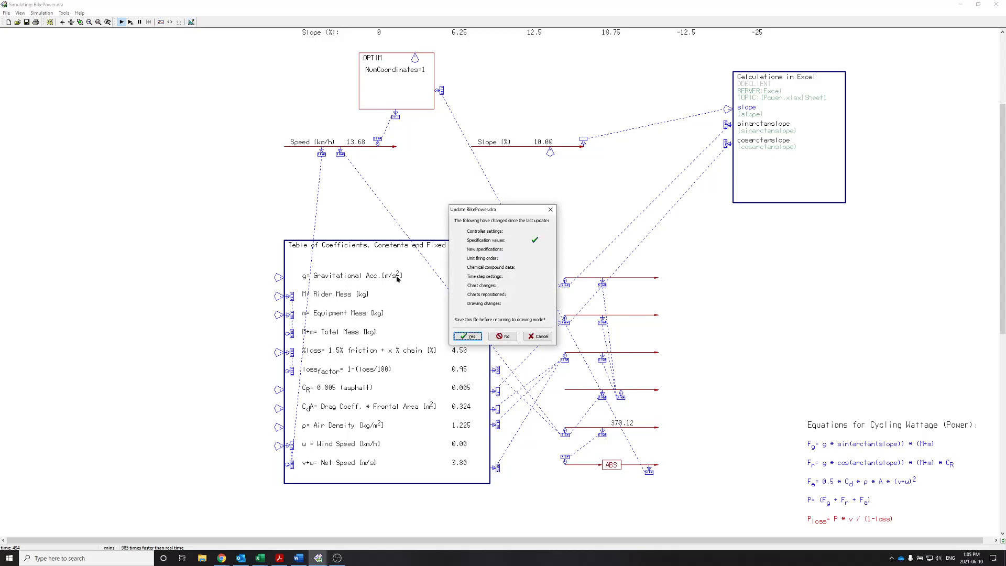
click(468, 336)
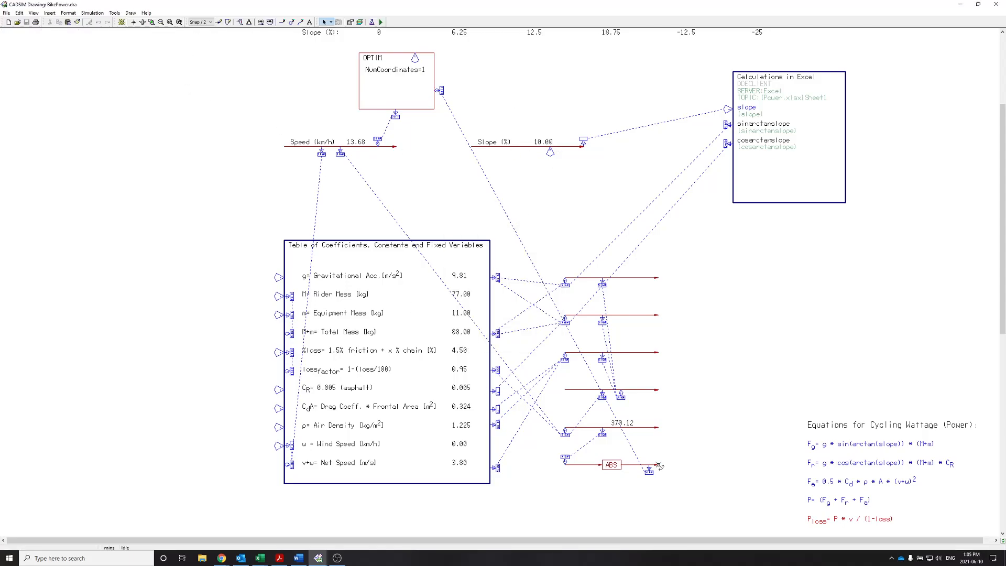
click(705, 494)
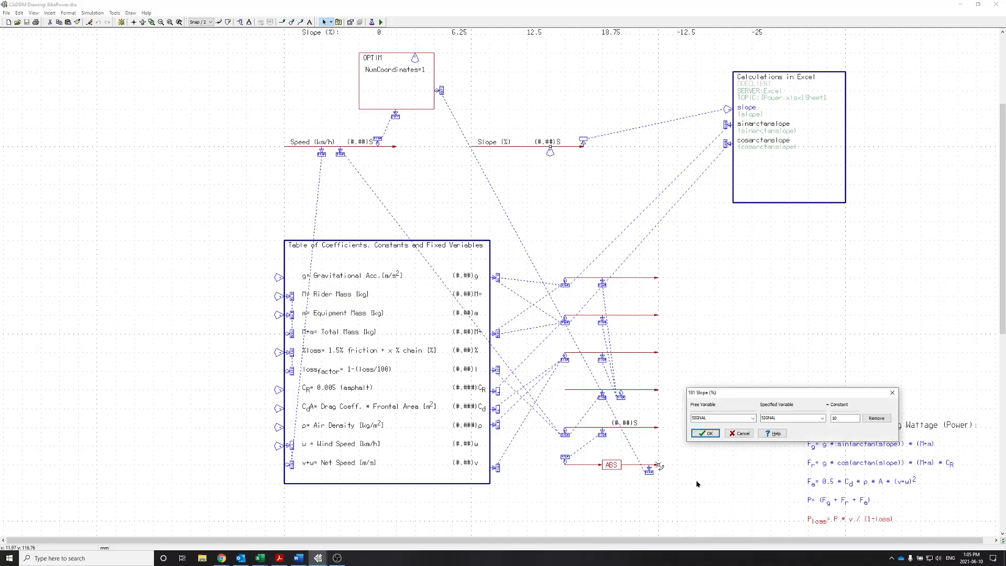
click(845, 418)
click(705, 433)
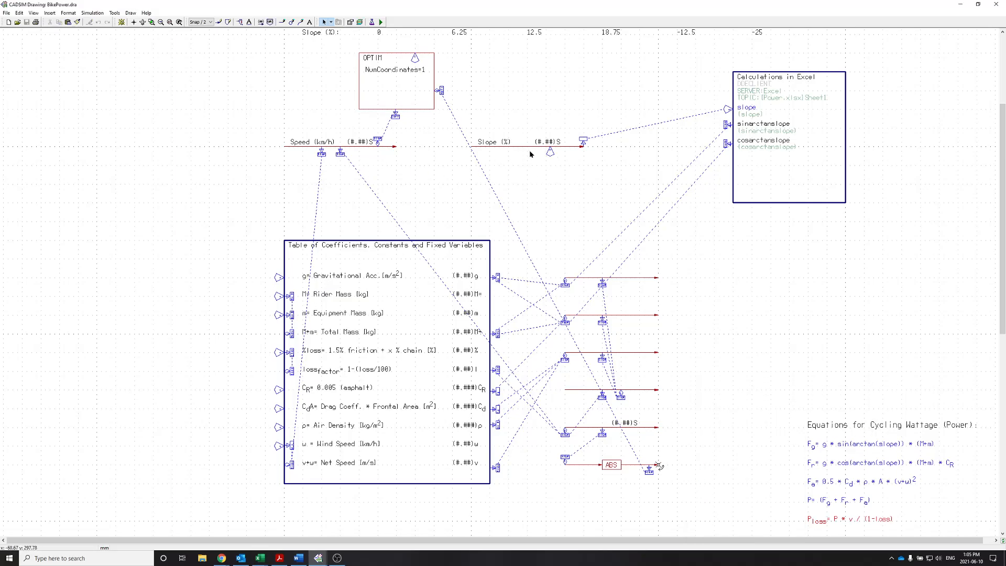
Step: Run the simulation with the saved Slope value and return to drawing mode
click(381, 21)
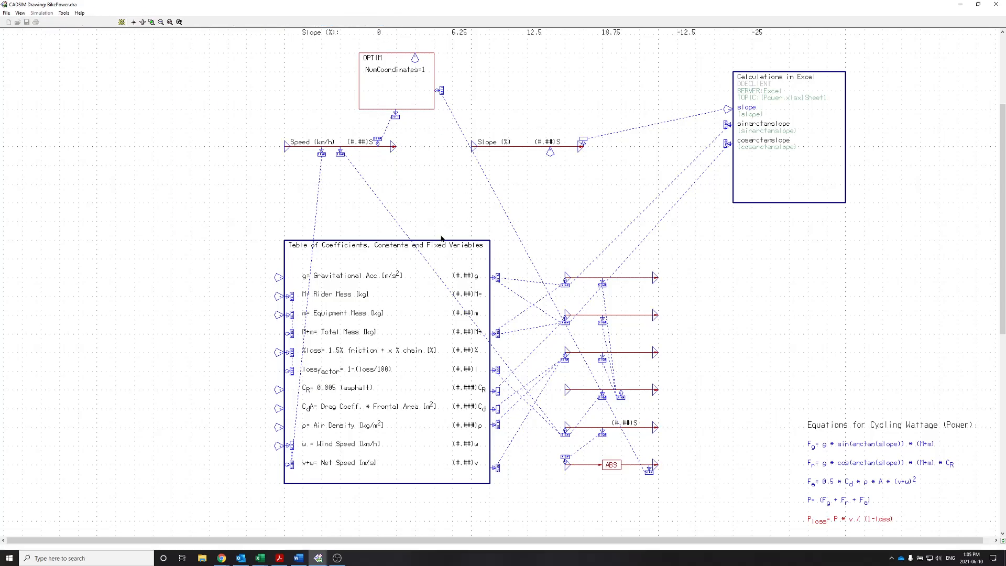
click(121, 22)
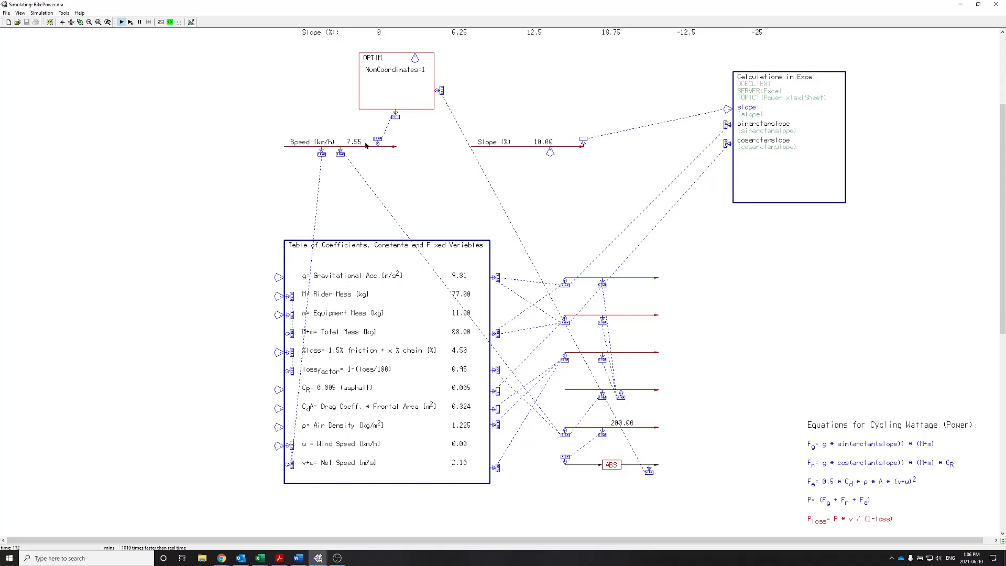
click(191, 23)
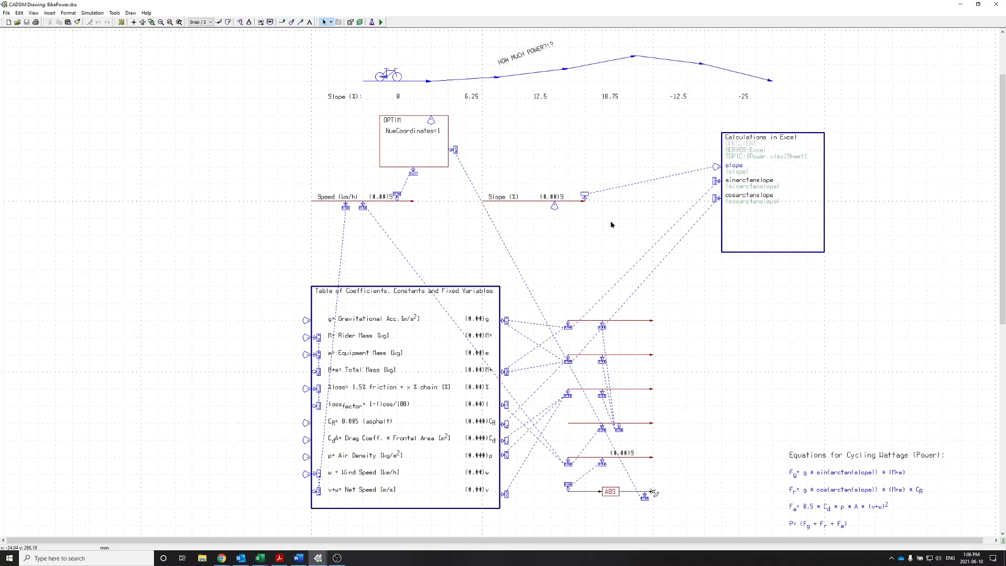
key(alt+Tab)
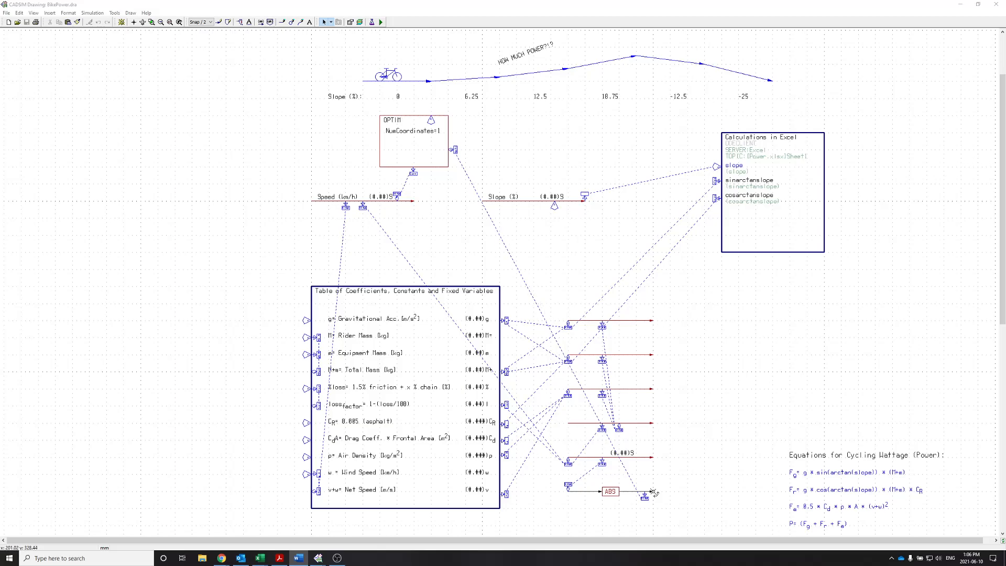
click(926, 316)
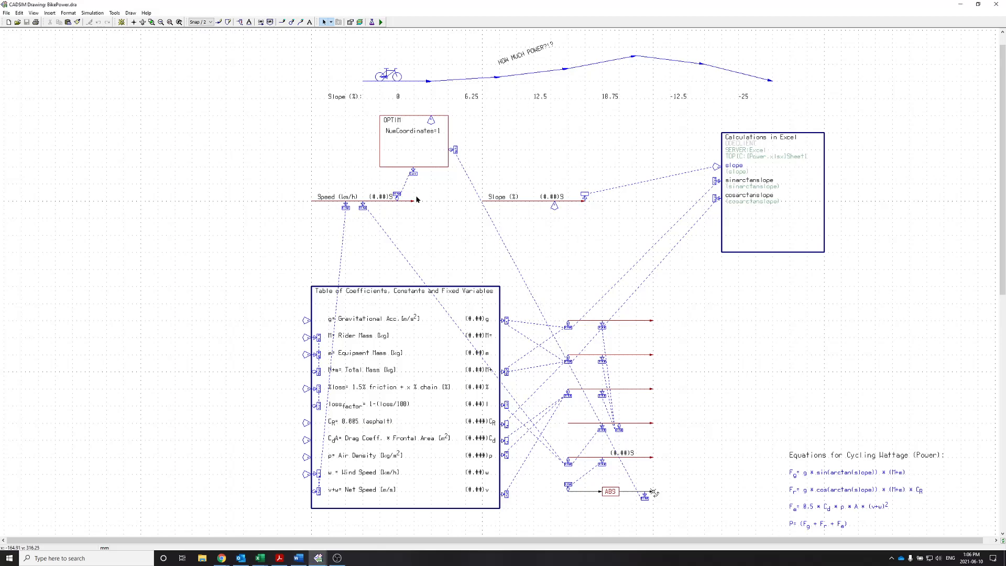
scroll(409, 115, up, 4)
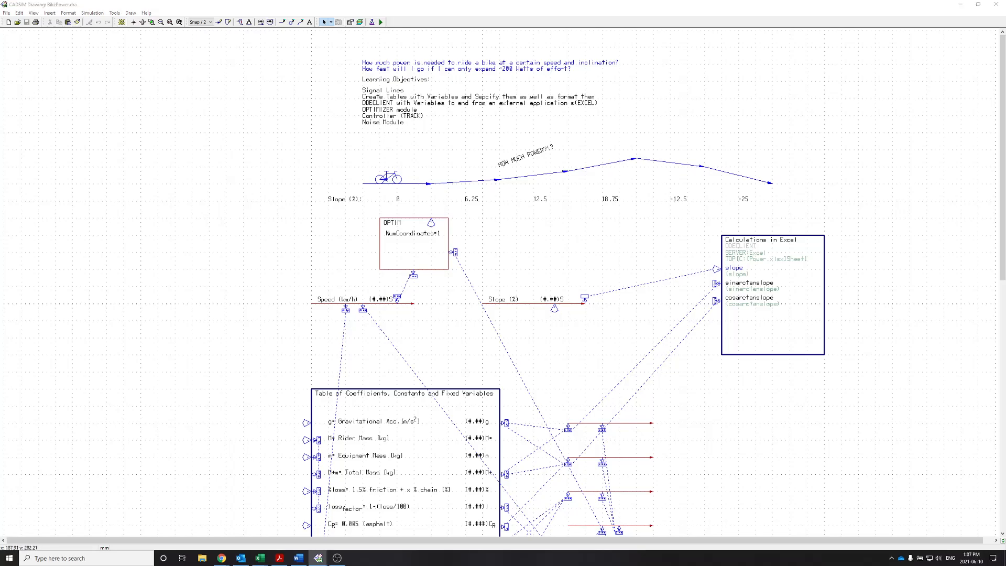
Step: Delete the OPTIM module located above the Speed line
scroll(352, 215, down, 2)
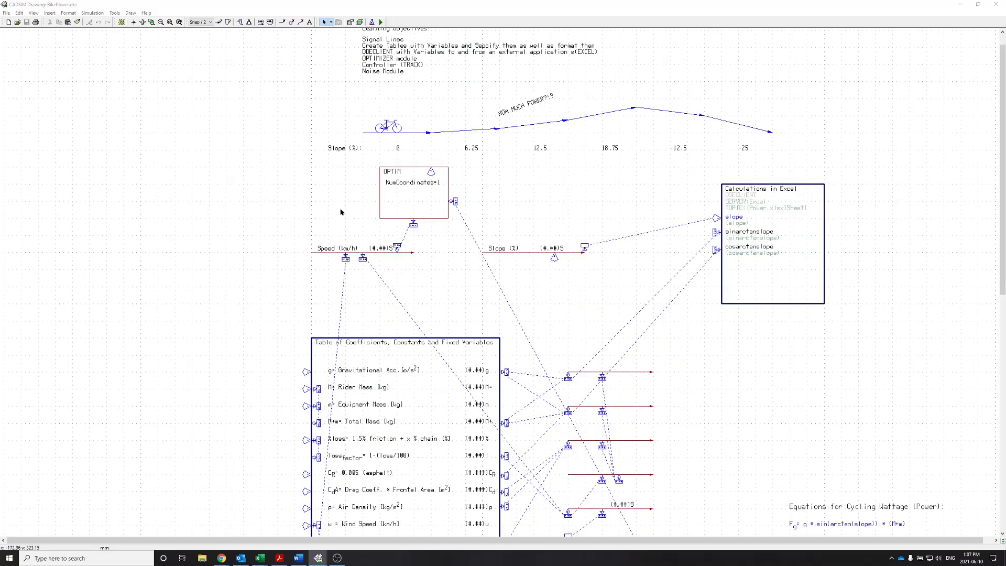
drag(364, 160, 467, 227)
key(Delete)
click(797, 418)
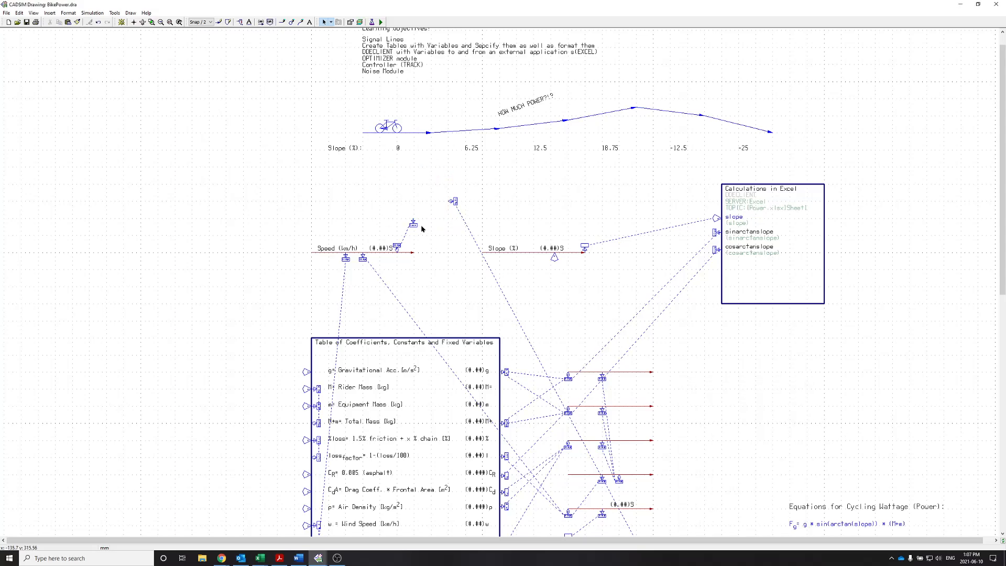
Step: Delete the leftover OPTIM specification links to the Speed line and to the ABS outlet line
click(415, 225)
key(Delete)
click(453, 207)
key(Delete)
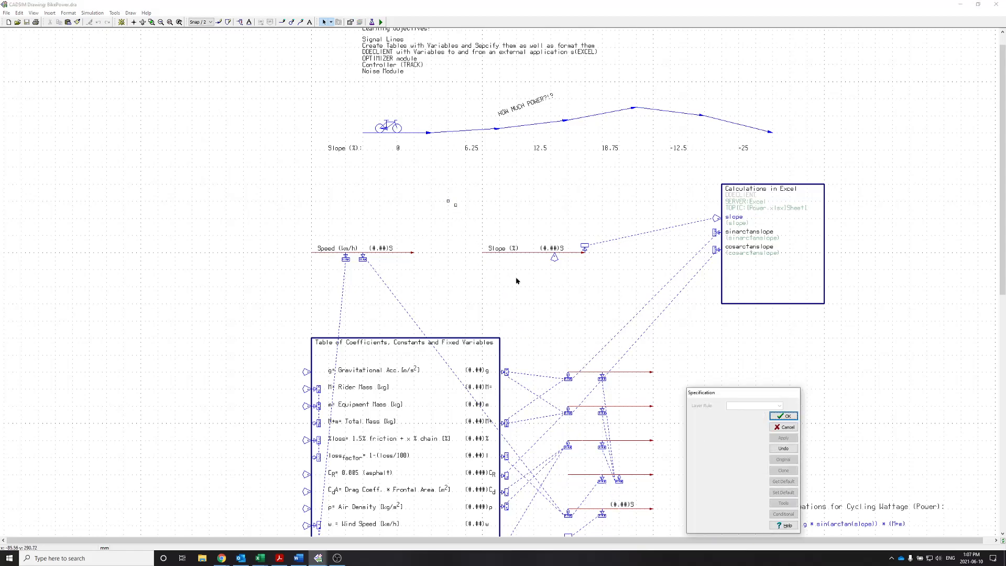
scroll(726, 383, down, 1)
click(781, 427)
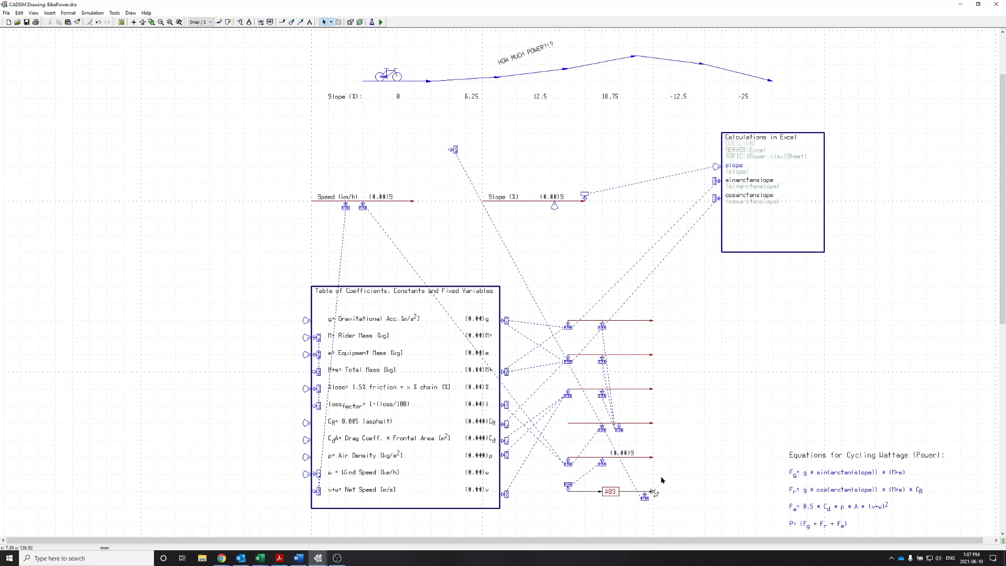
click(458, 153)
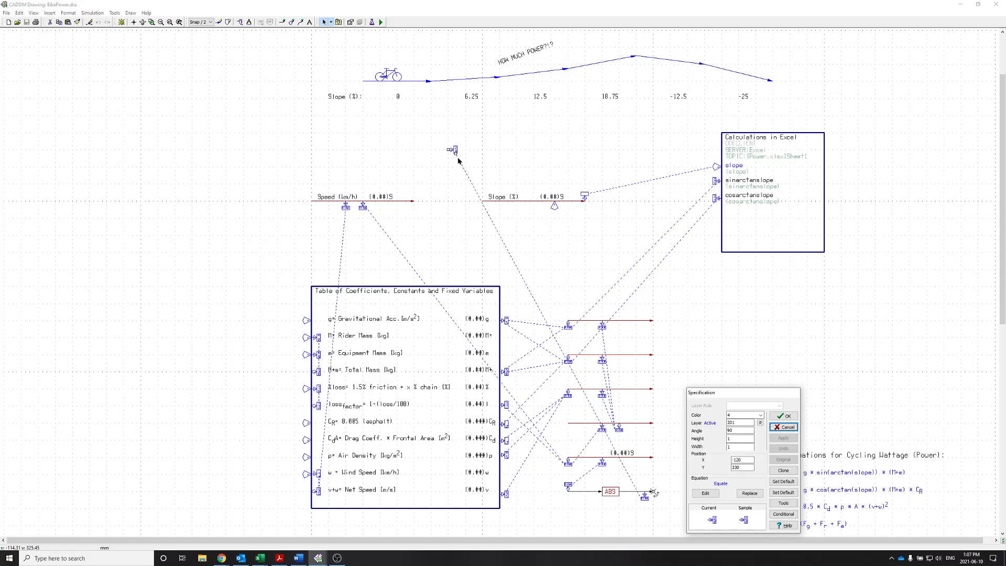
key(Delete)
click(783, 427)
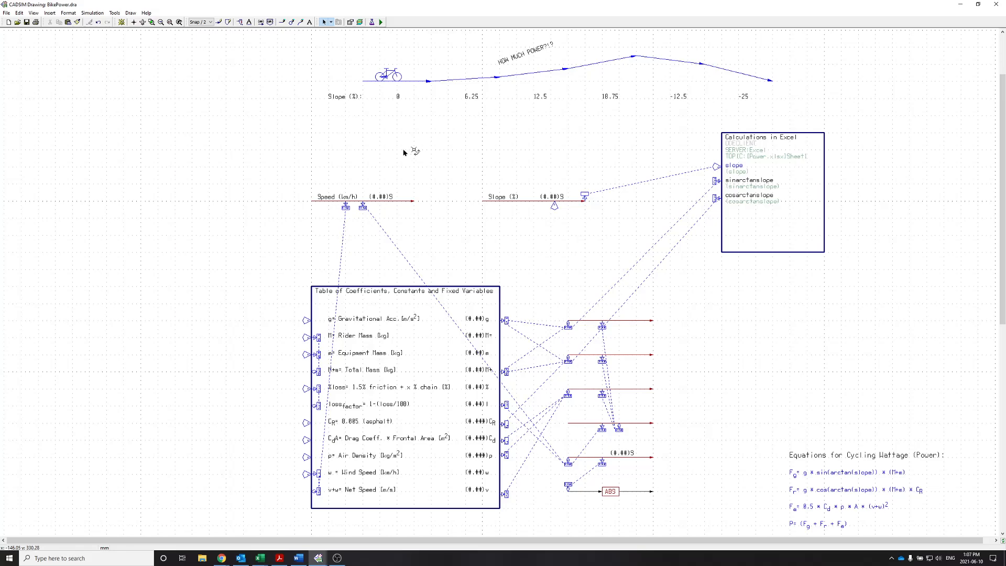
Step: Choose the Controllers part from the Process library and accept the Track type with Instrument/Graphics style, DCS system and Panel mounting
click(241, 23)
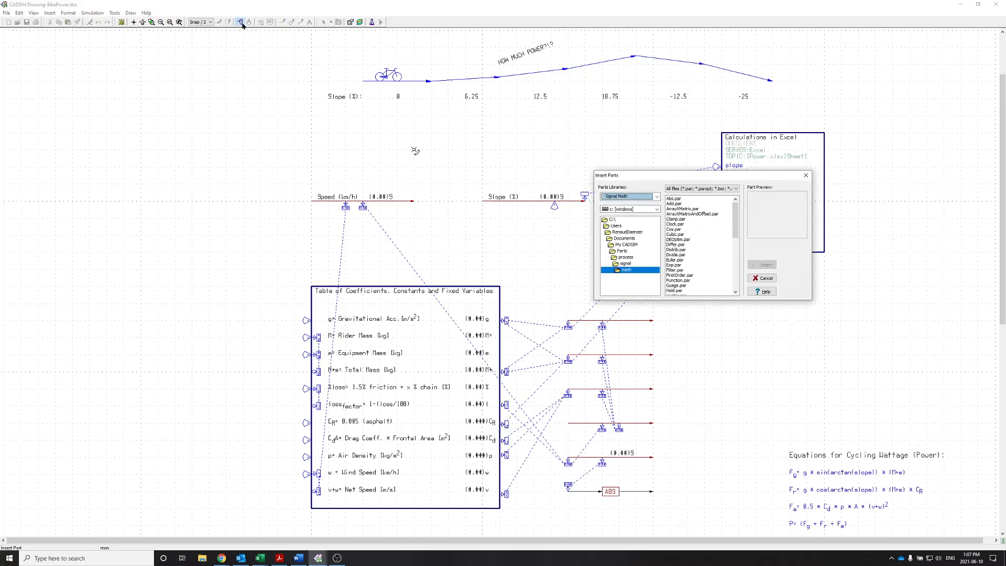
click(657, 196)
click(623, 218)
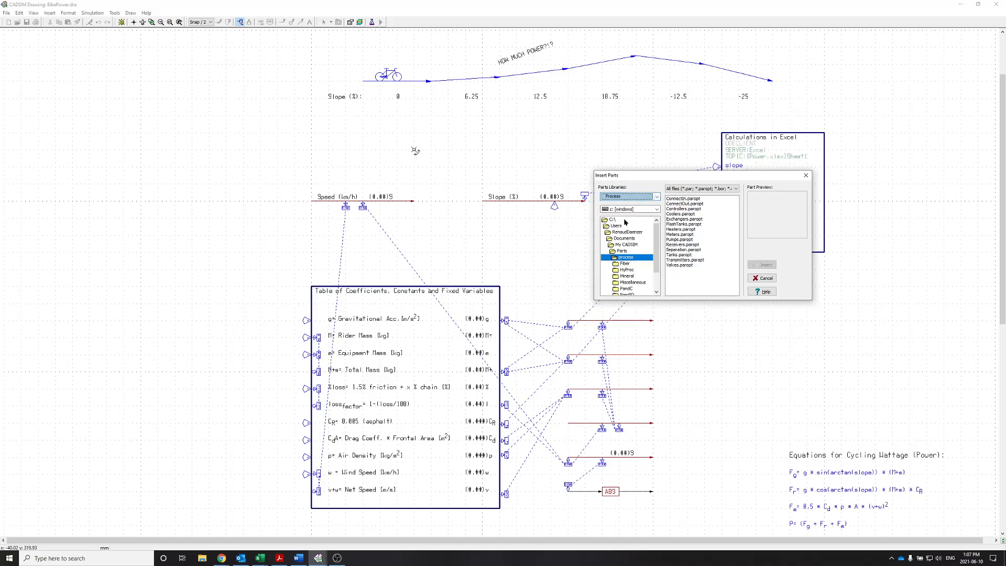
click(686, 209)
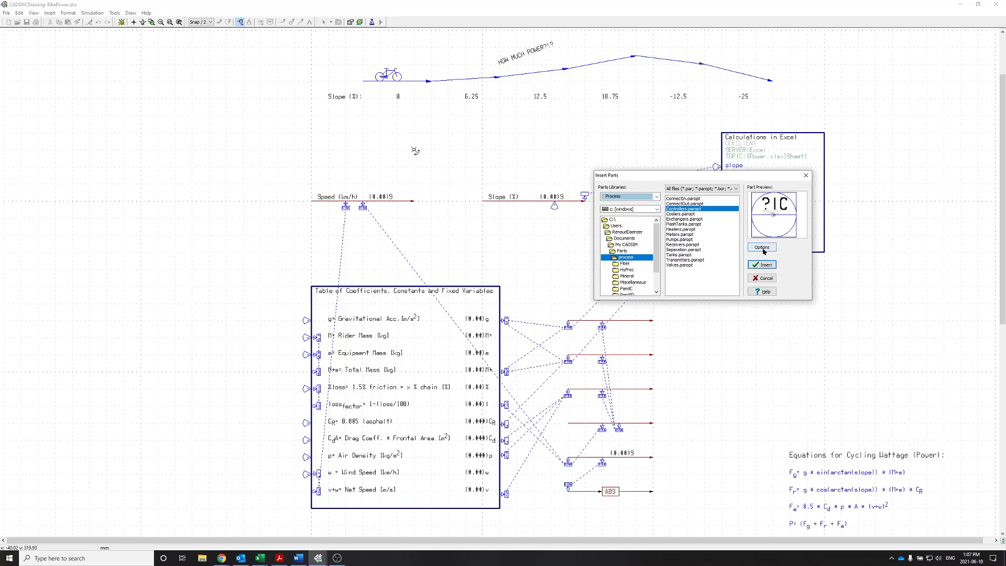
click(762, 248)
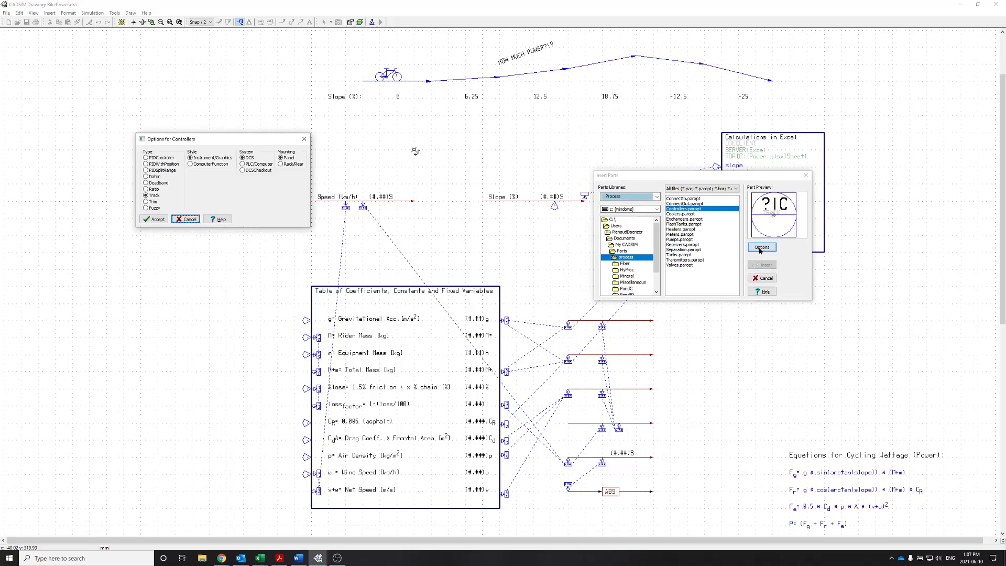
drag(193, 140, 384, 179)
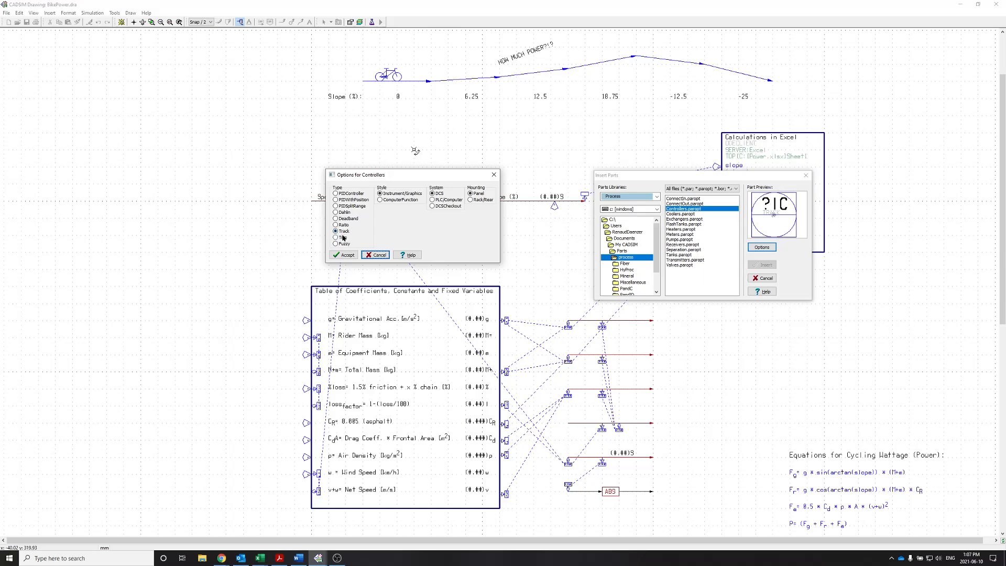
click(346, 255)
Step: Insert the Track controller above the Speed line and name it Speed
click(761, 265)
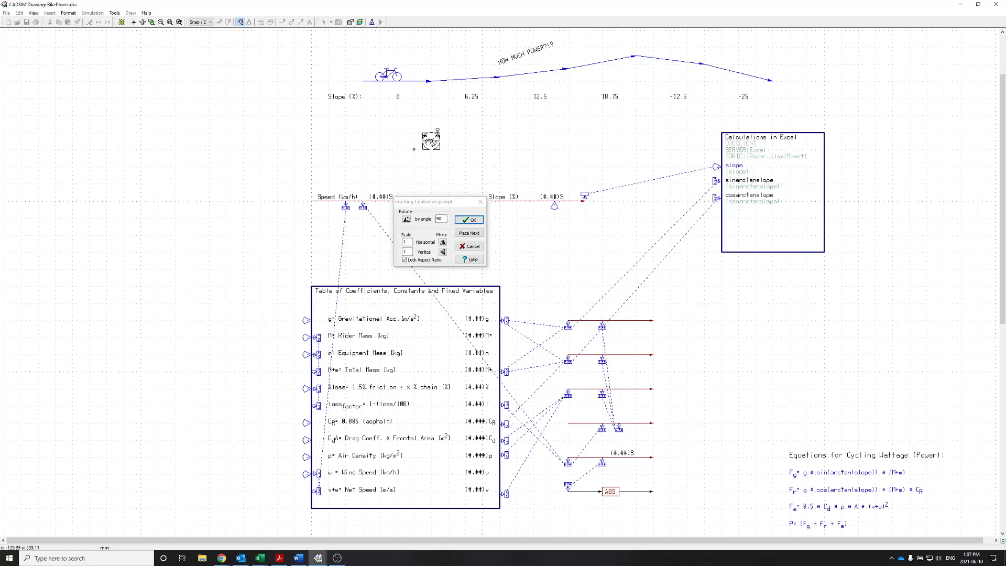
click(465, 221)
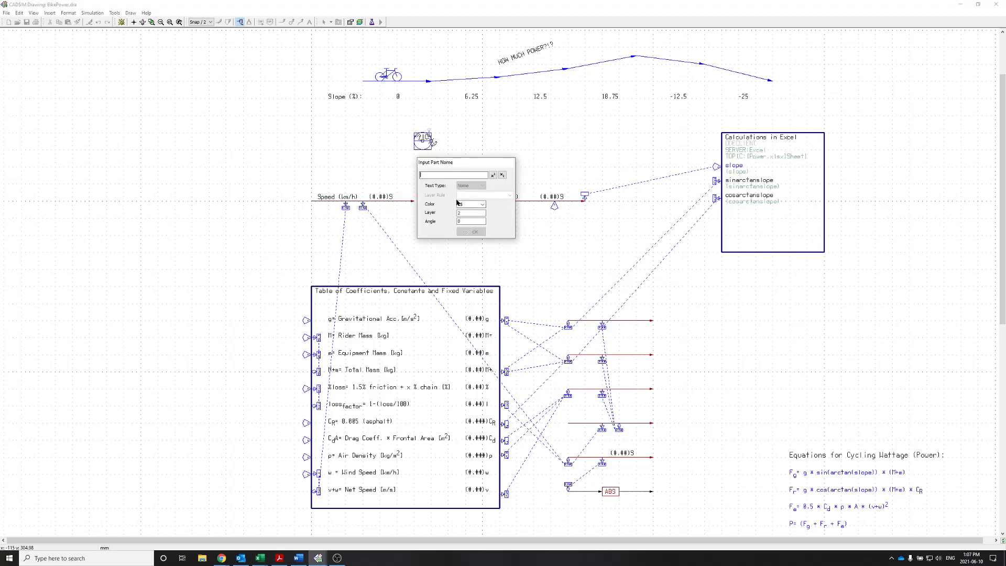
text(Speed)
click(471, 231)
Step: Enter simulation mode and place an "equate to another variable" specification for SIGNAL at the outlet end of the Speed line
scroll(485, 219, up, 3)
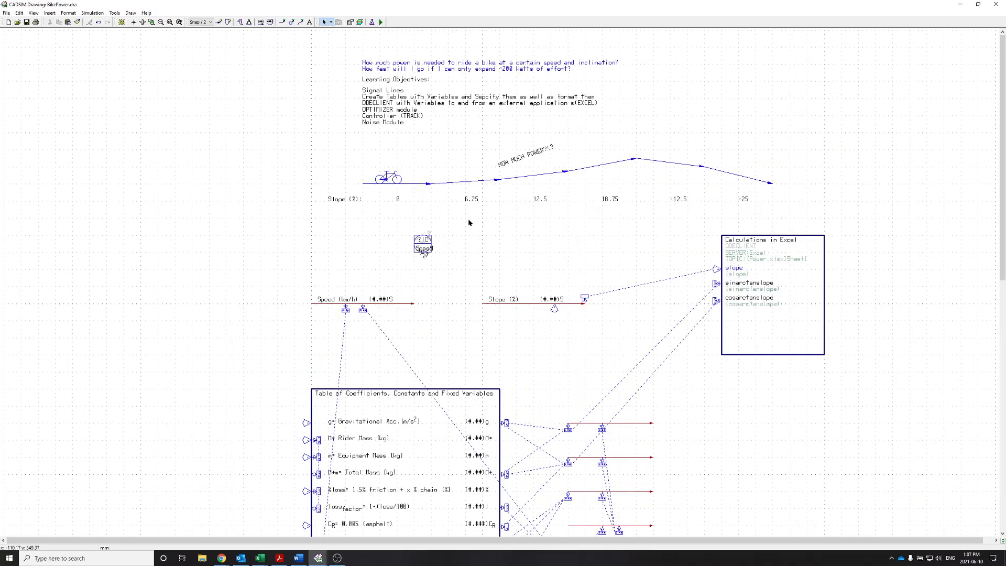
scroll(464, 268, down, 2)
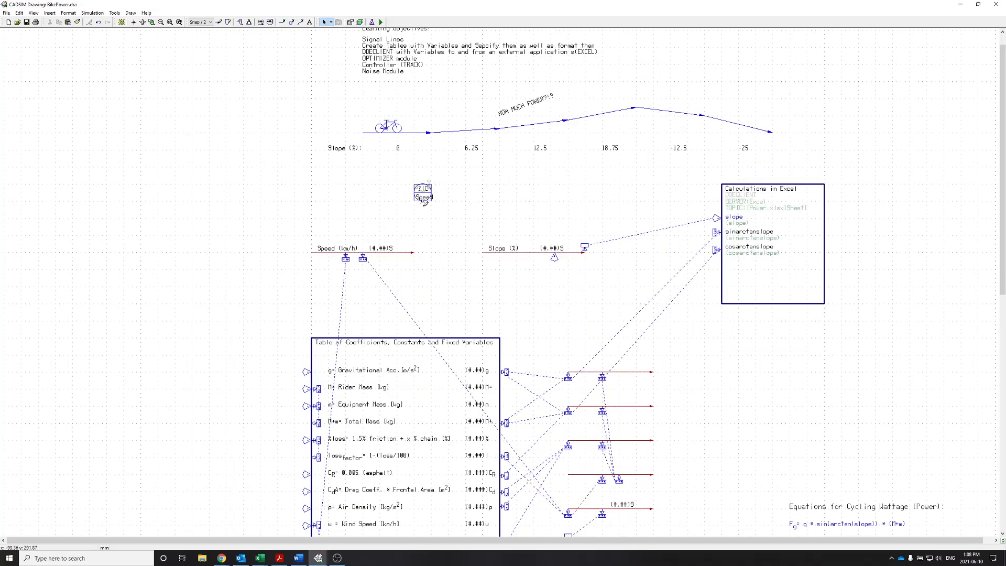
scroll(488, 256, down, 2)
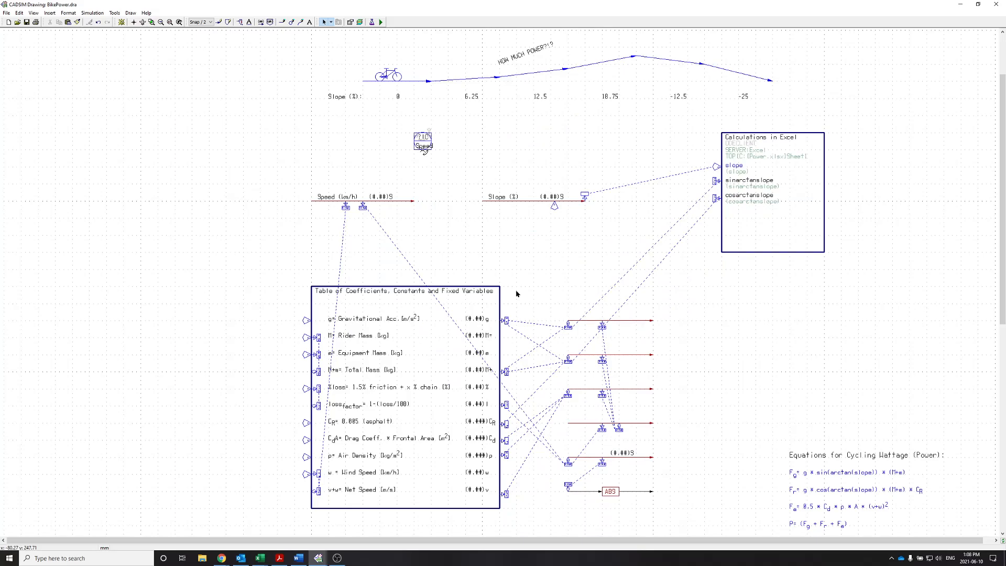
scroll(517, 294, down, 2)
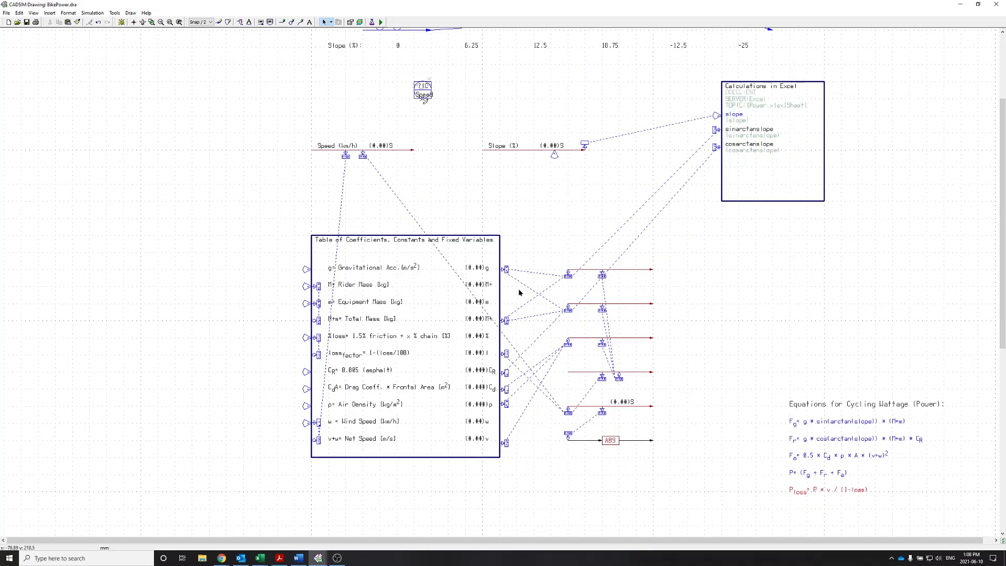
click(382, 22)
click(474, 288)
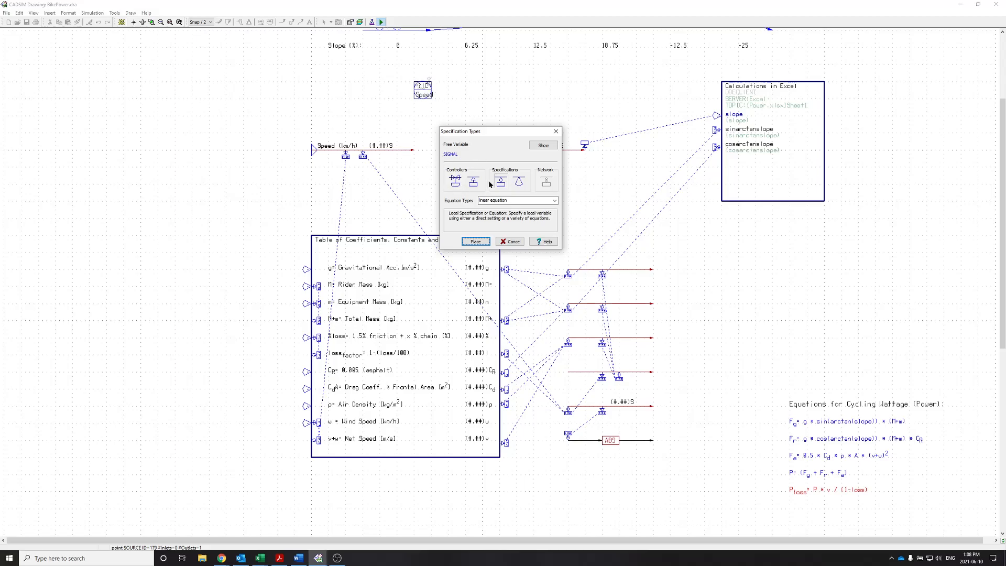
click(509, 203)
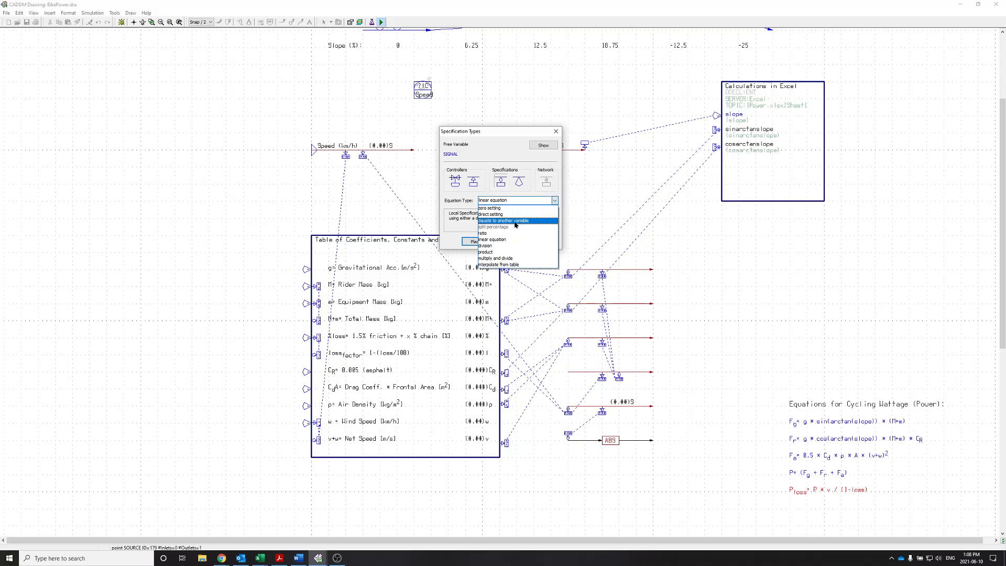
click(514, 221)
click(475, 241)
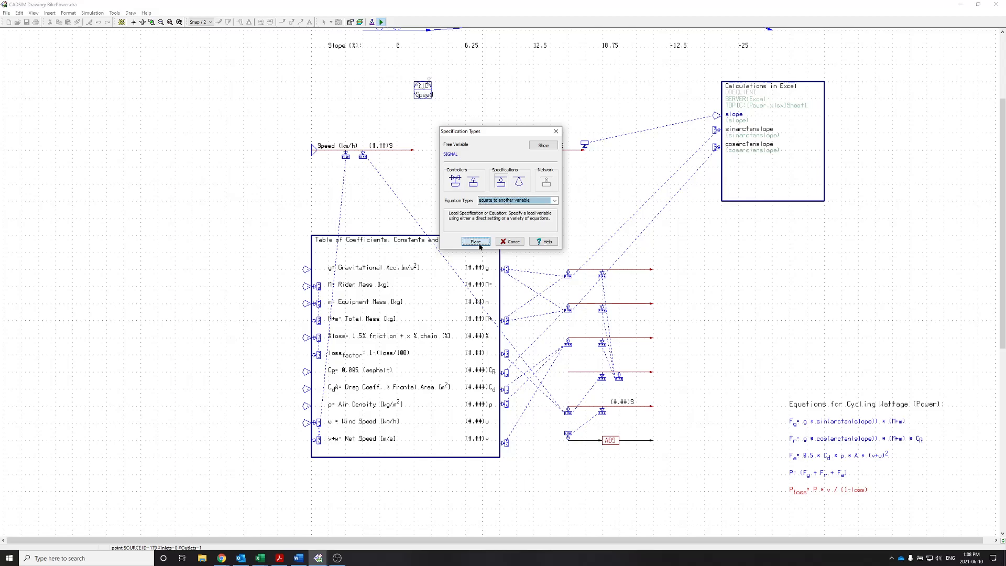
click(424, 143)
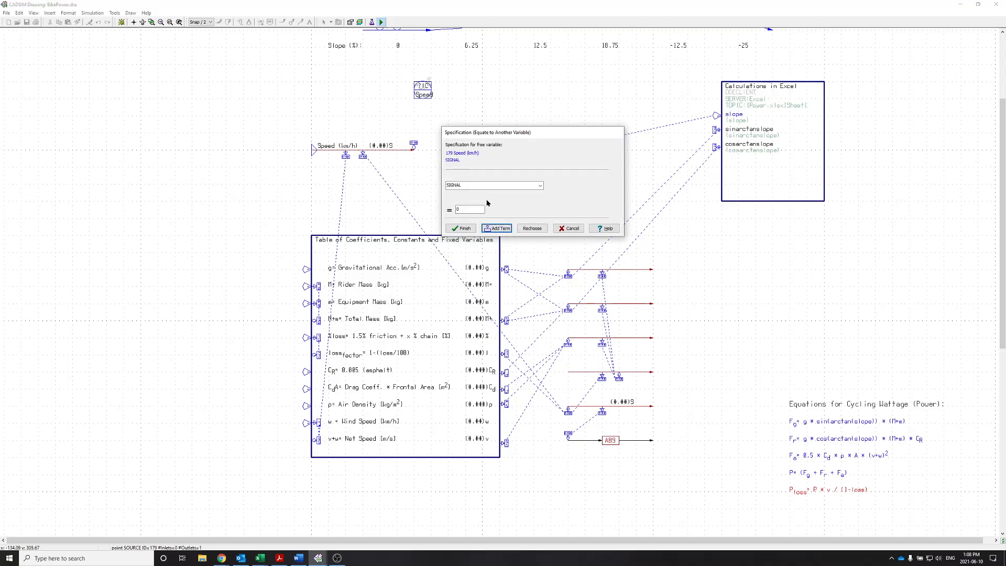
Step: Add the Speed controller as a term and equate the Speed line's SIGNAL to its CURRENT_RATIO
click(493, 232)
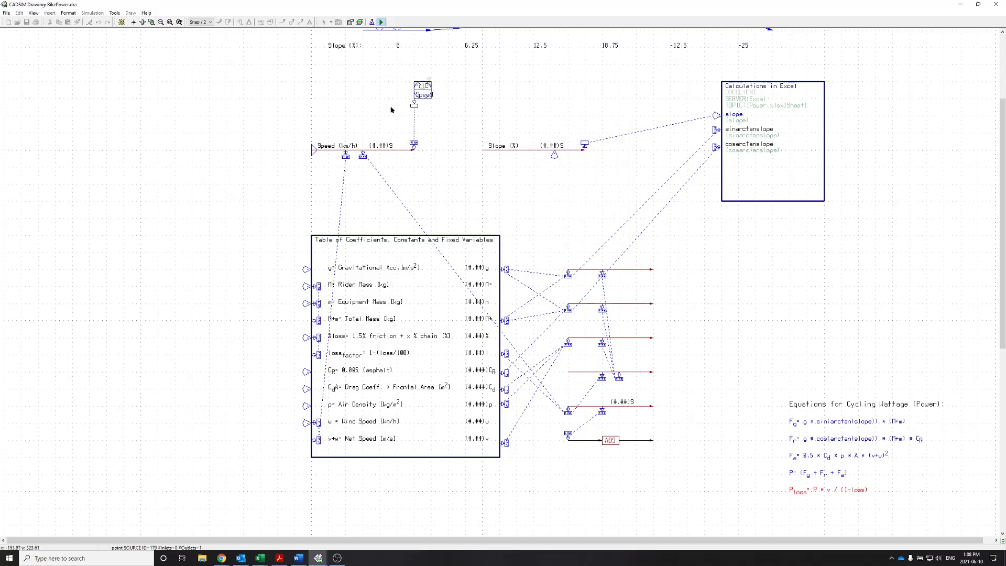
click(414, 107)
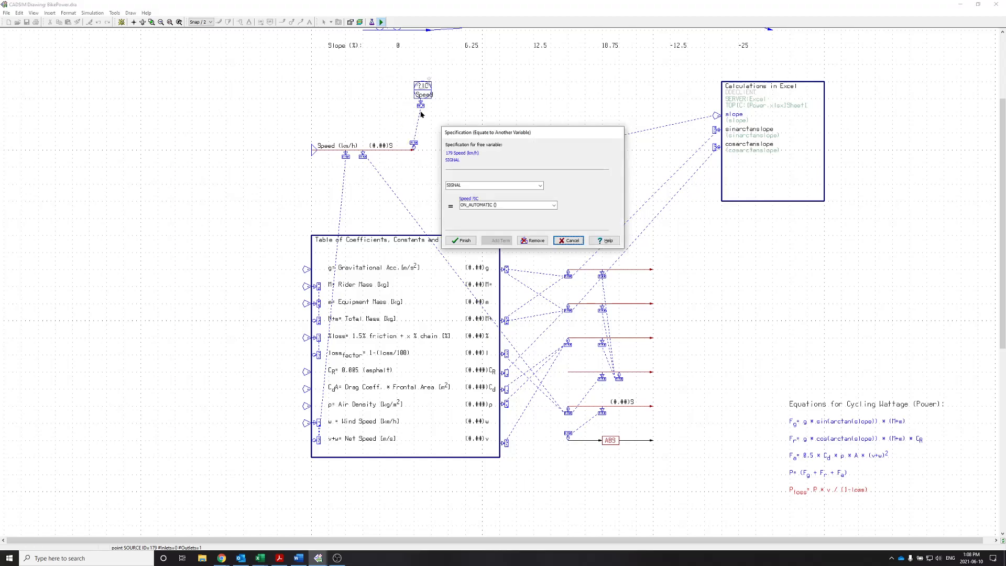
click(514, 206)
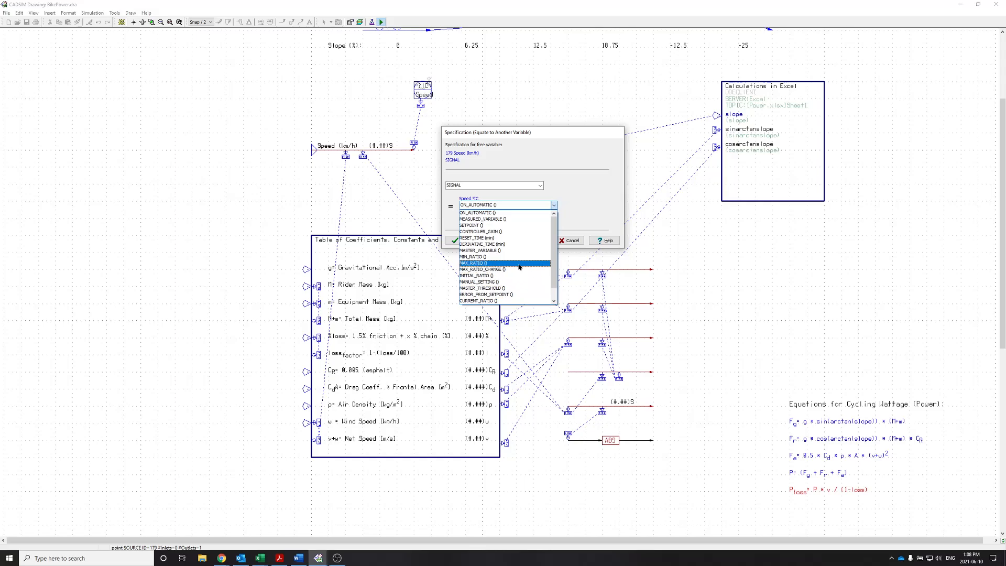
click(504, 301)
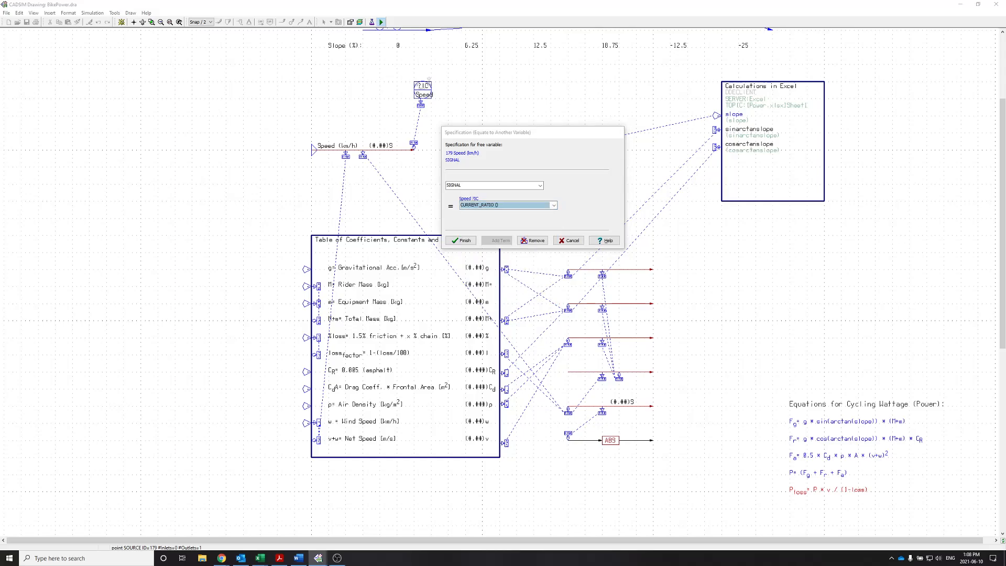
click(461, 241)
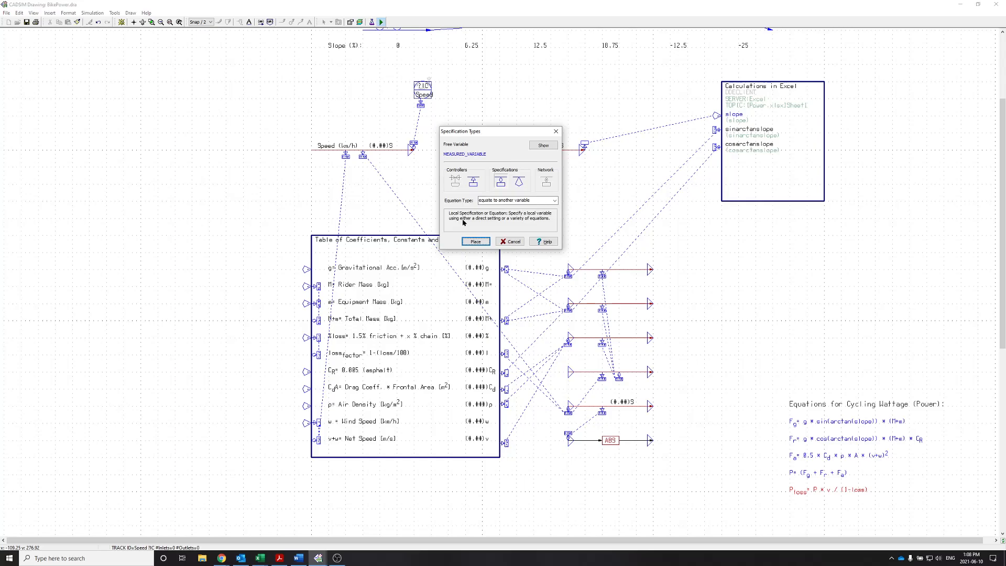
Step: Place an "equate to another variable" specification for the controller's MEASURED_VARIABLE and link it to the SIGNAL of the power line just above ABS
drag(490, 135, 569, 173)
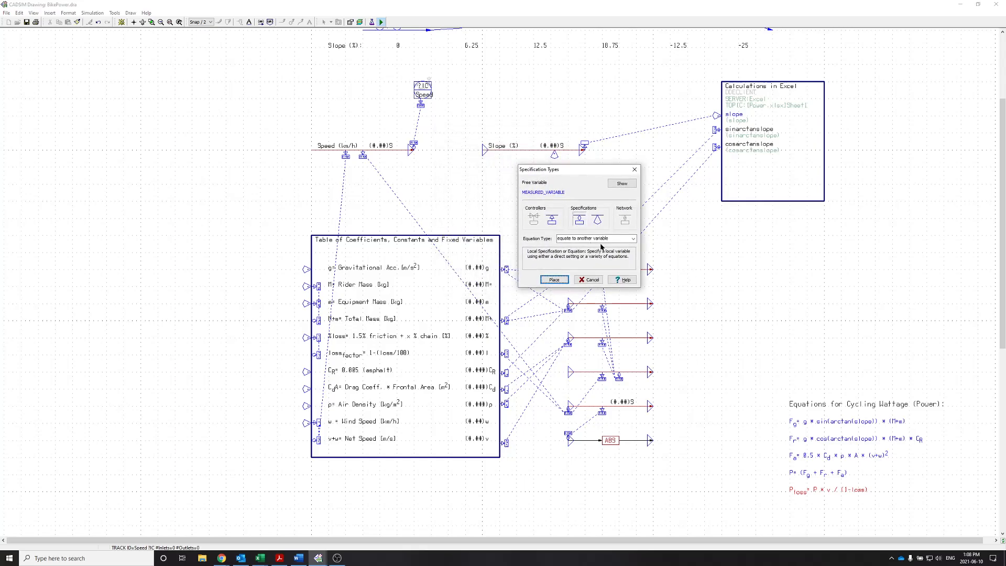
click(554, 279)
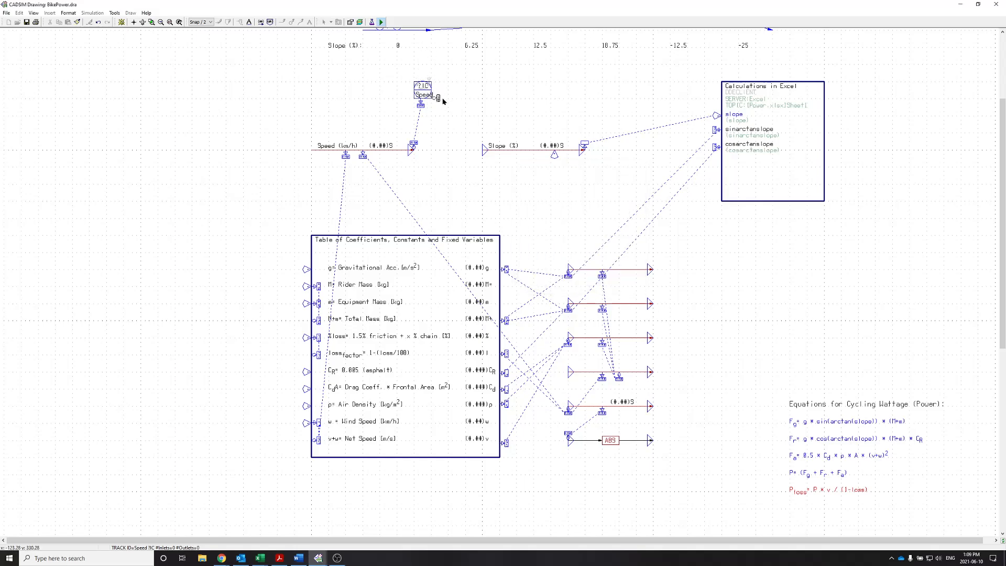
click(443, 98)
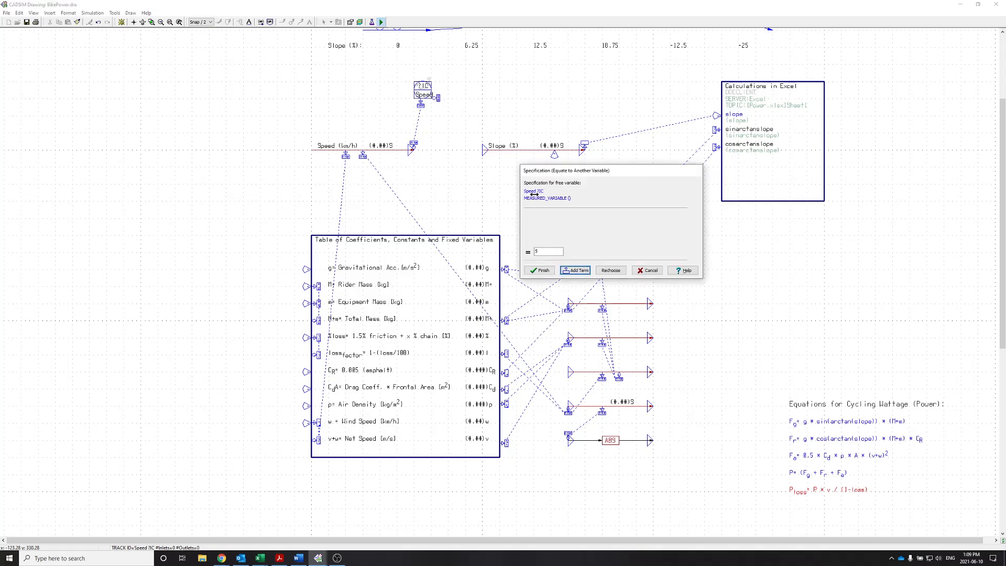
click(580, 271)
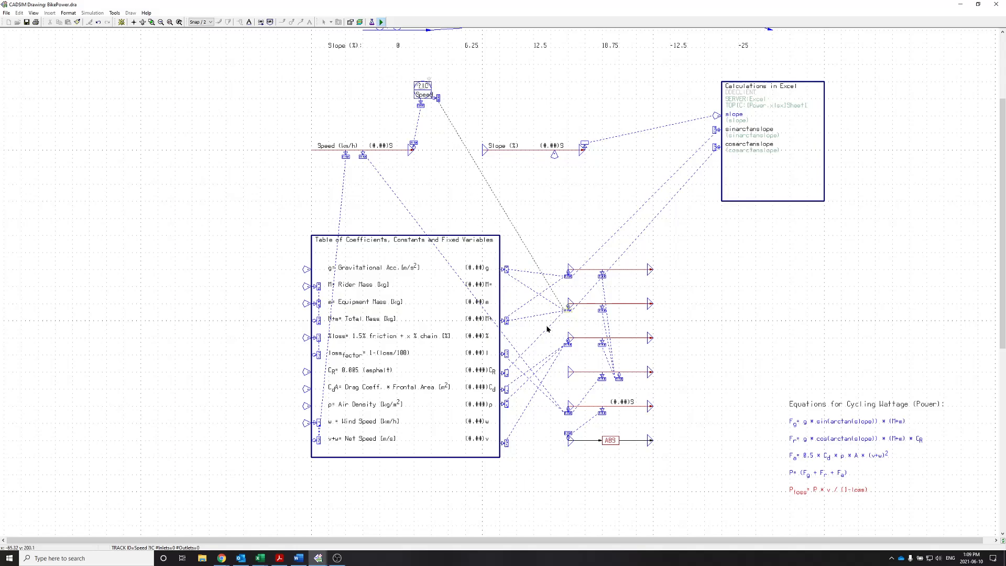
click(621, 415)
drag(622, 418, 587, 403)
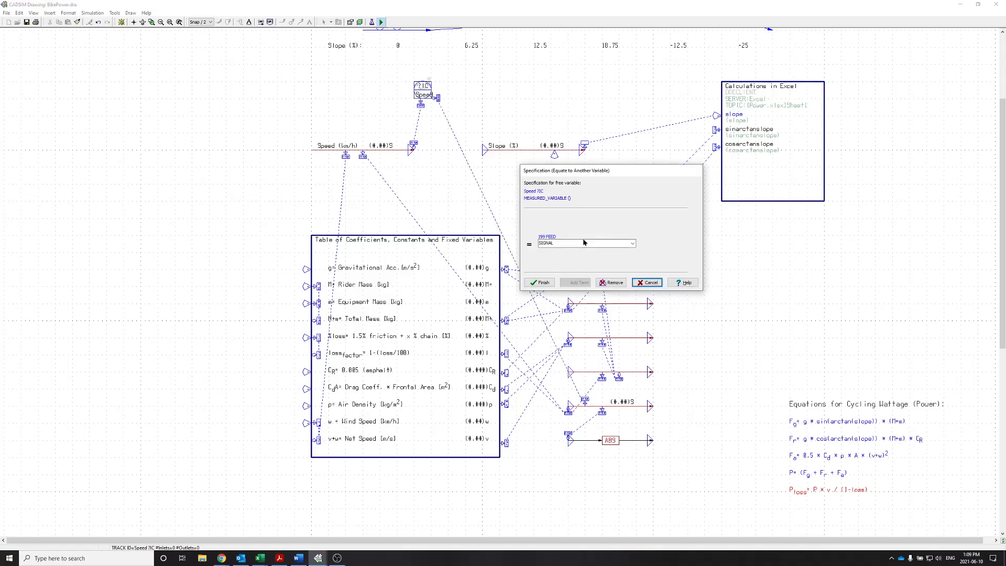
click(582, 243)
click(581, 250)
click(540, 282)
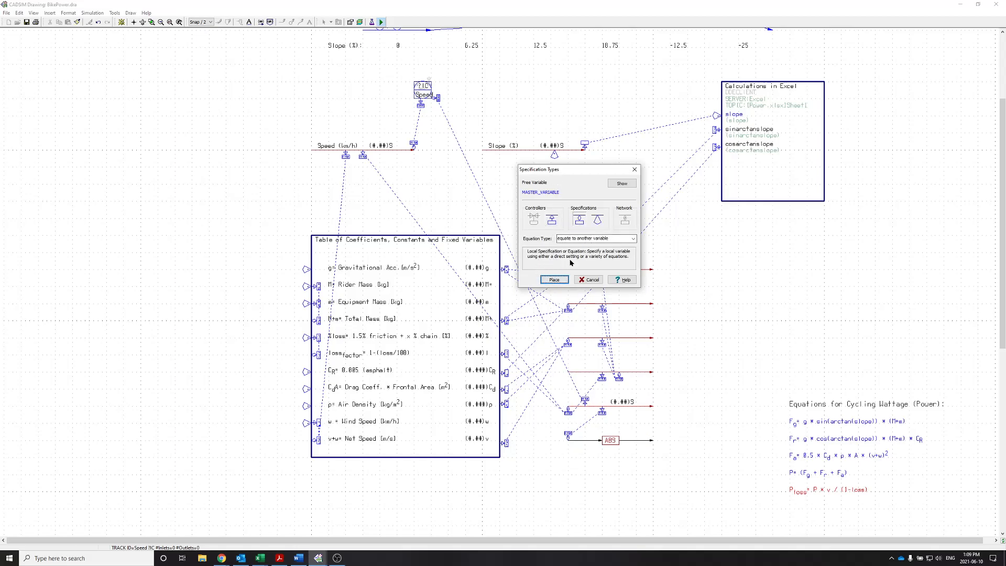
Step: Equate the controller's MASTER_VARIABLE to the SIGNAL of the Slope line and save the drawing on entering simulation mode
click(554, 280)
click(431, 76)
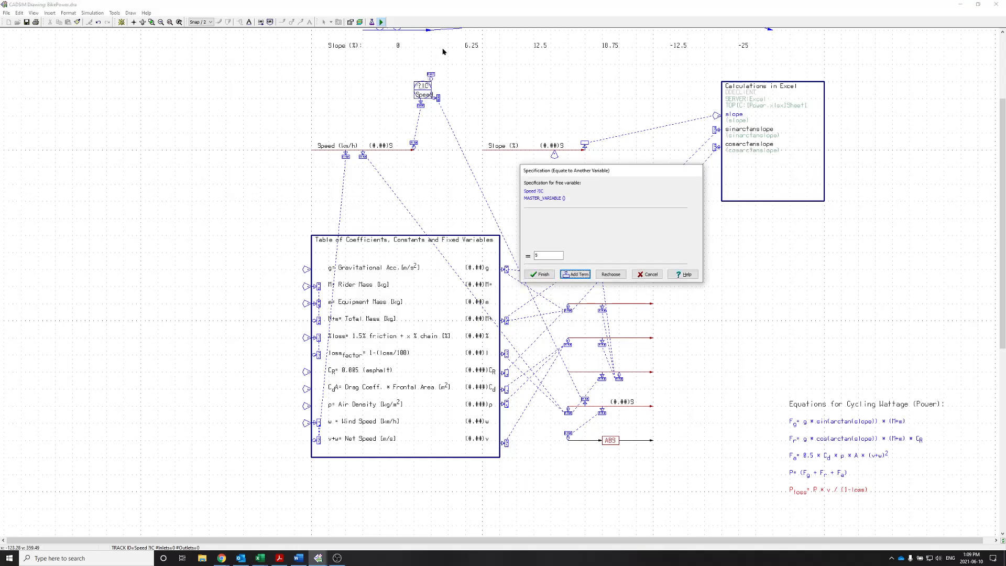
click(575, 274)
click(533, 143)
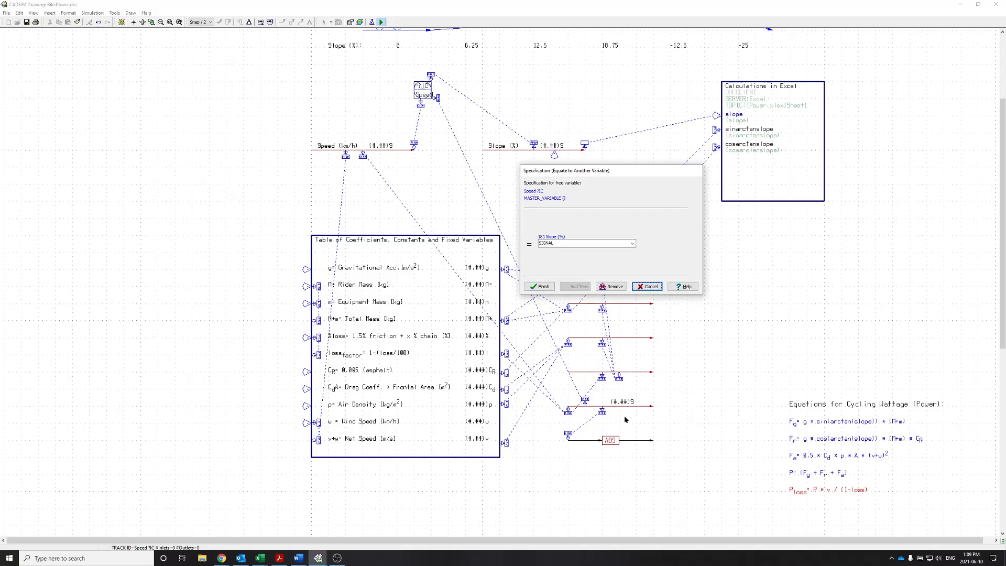
click(539, 286)
key(Return)
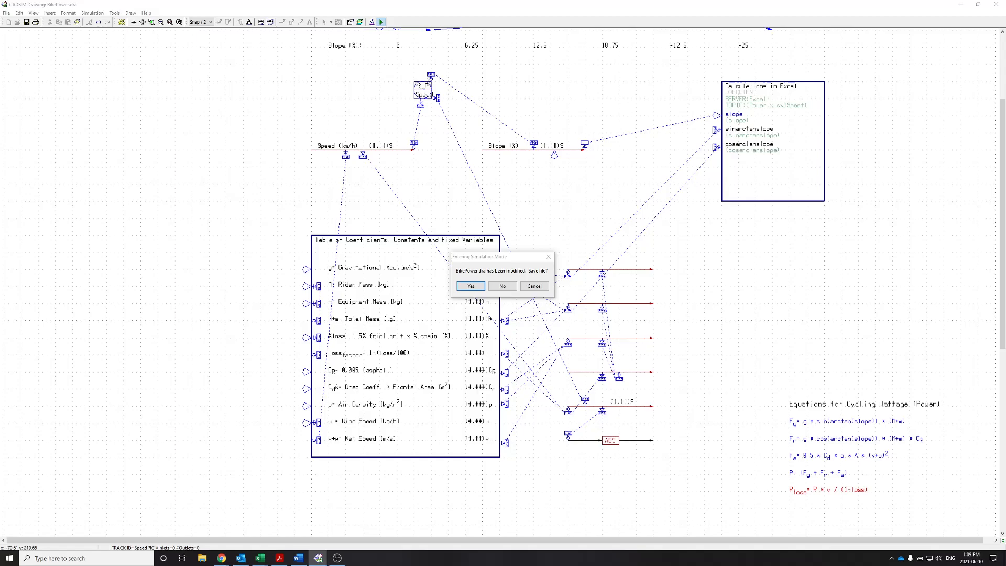
click(429, 83)
click(471, 286)
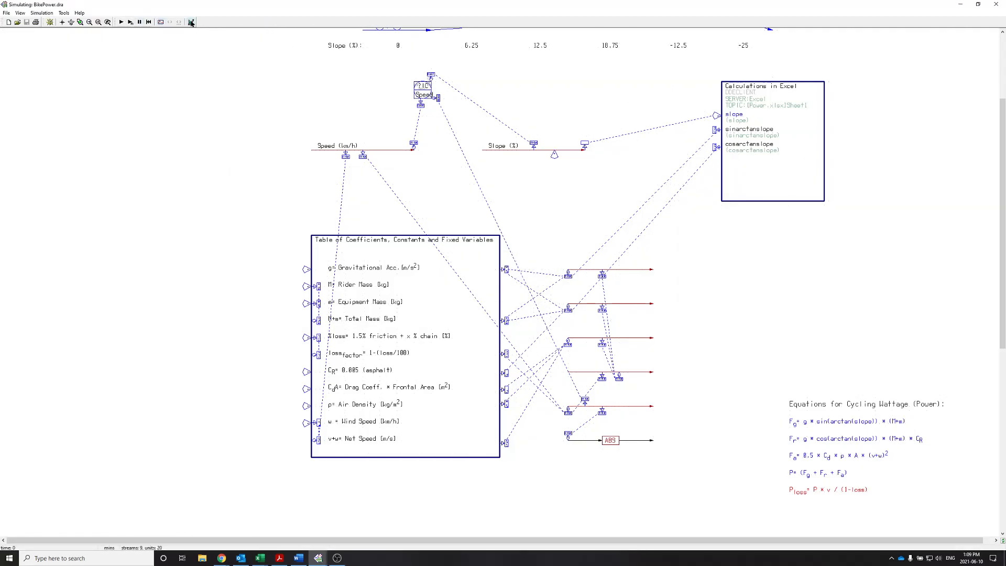
Step: Return to drawing mode and set the angle of the controller's MASTER_VARIABLE specification to 90
double_click(427, 82)
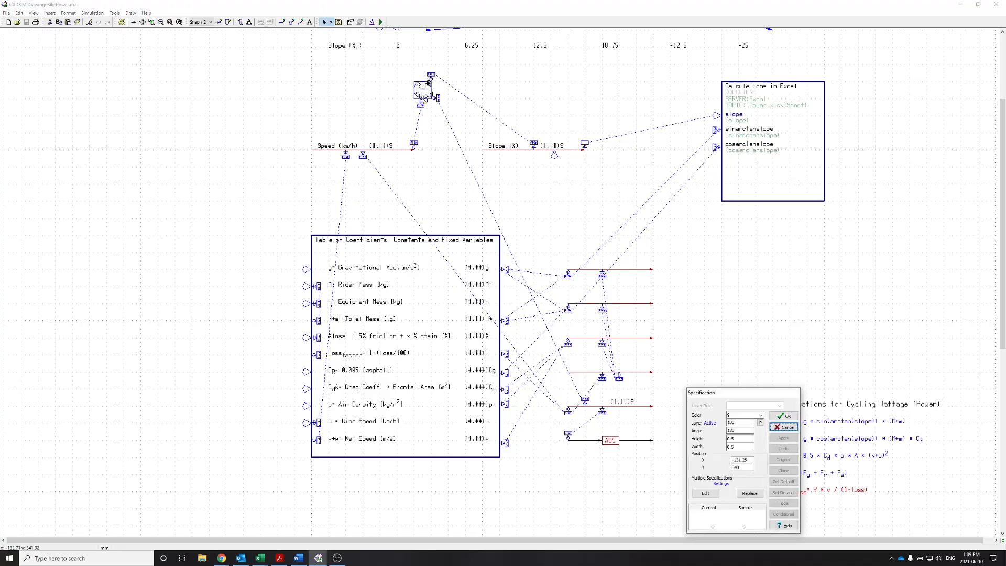
drag(732, 393, 535, 175)
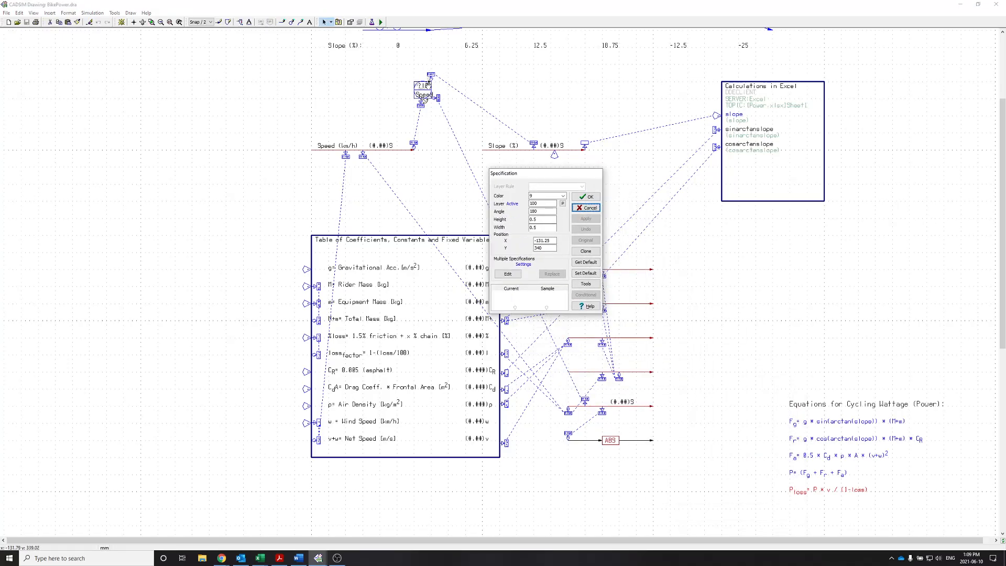
scroll(423, 88, up, 5)
scroll(422, 100, up, 1)
double_click(410, 67)
click(411, 67)
double_click(410, 67)
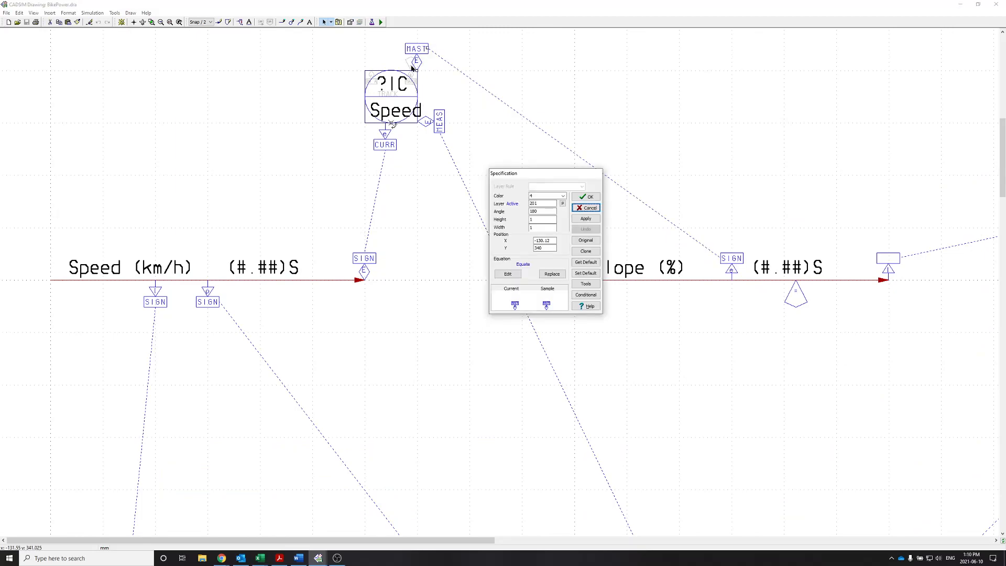
double_click(541, 212)
text(90)
key(Return)
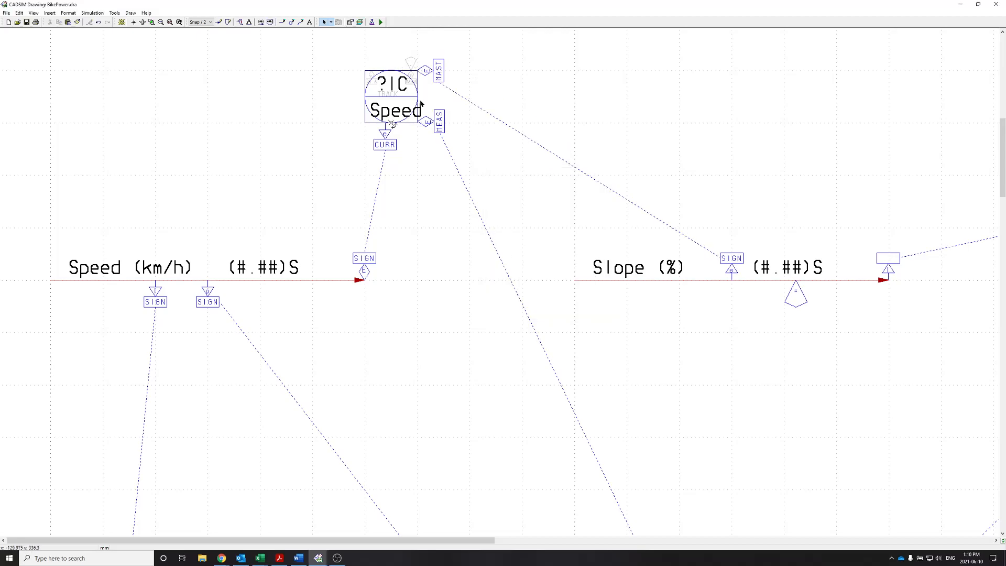
Step: Set the angle of the controller's MEASURED_VARIABLE specification to 90
double_click(426, 131)
text(90)
key(Return)
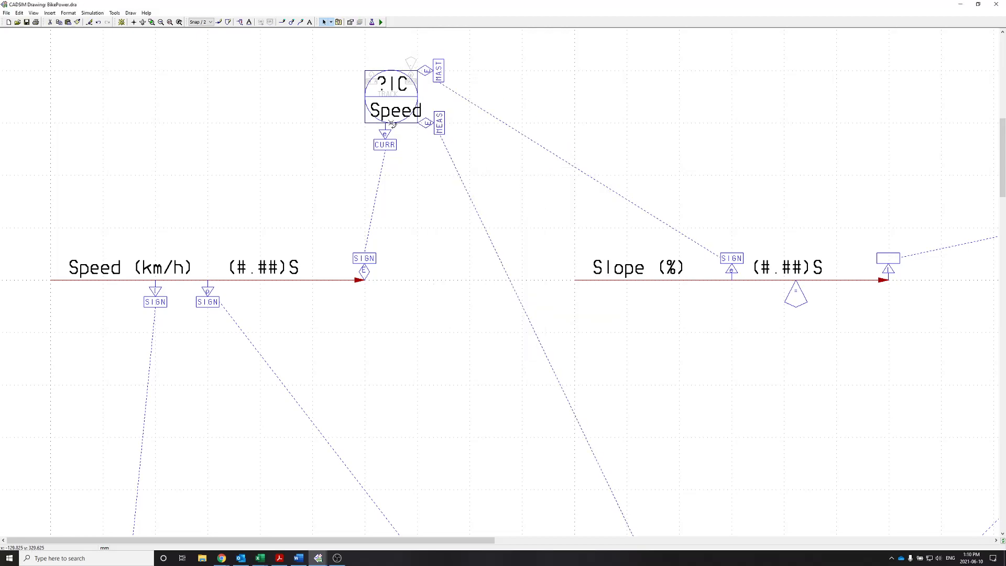
Step: Set the Setpoint constant of the Speed Track controller to 200
double_click(412, 63)
key(Return)
double_click(384, 76)
key(Tab)
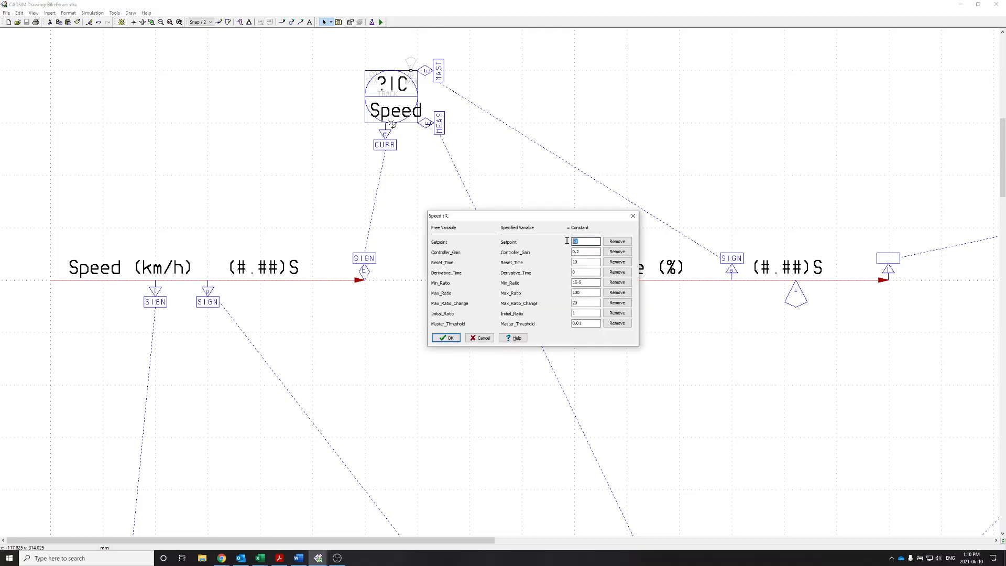
text(200)
click(447, 338)
Step: Save the modified drawing, enter simulation mode and run the simulation
scroll(458, 265, up, 1)
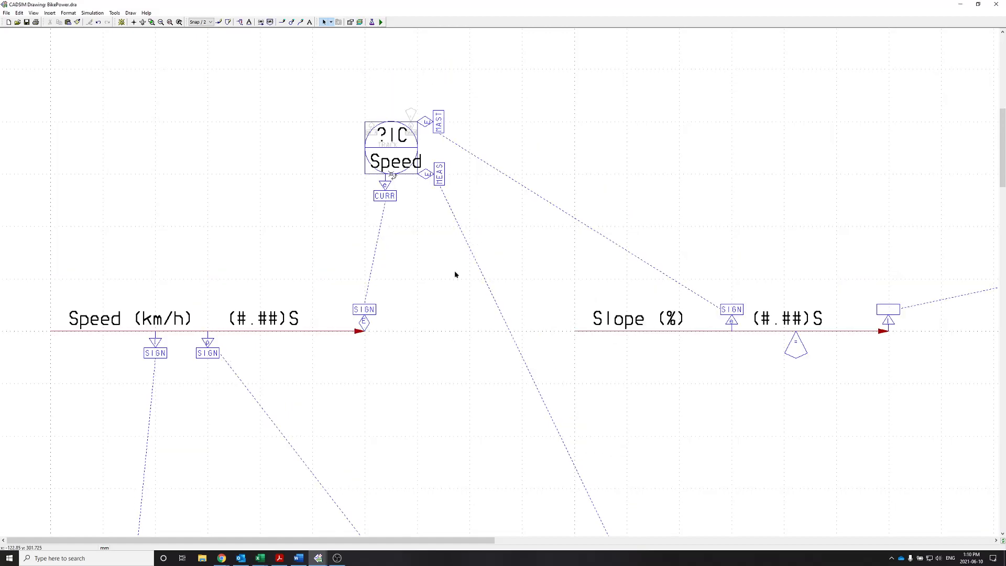
scroll(454, 258, down, 3)
scroll(545, 360, down, 4)
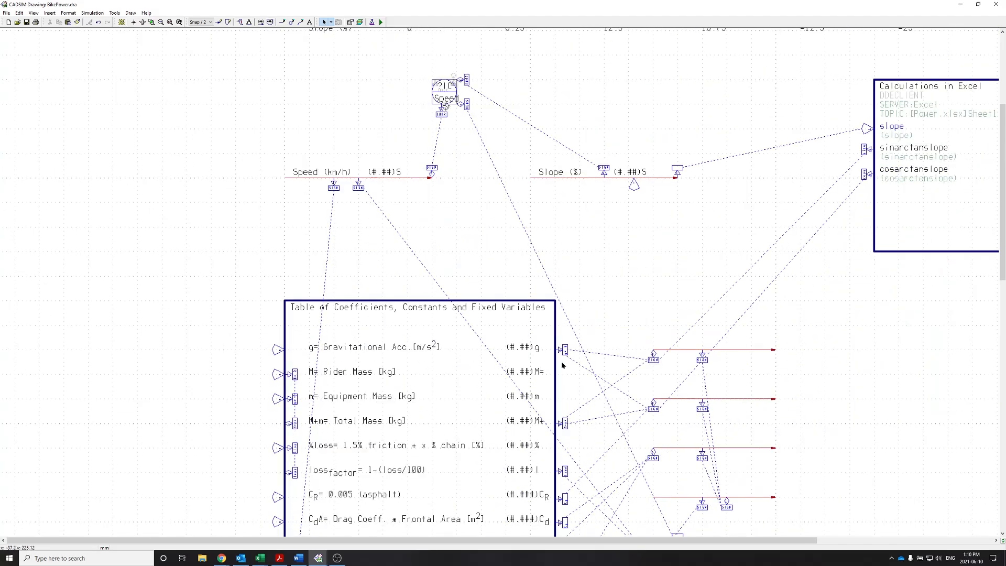
click(382, 22)
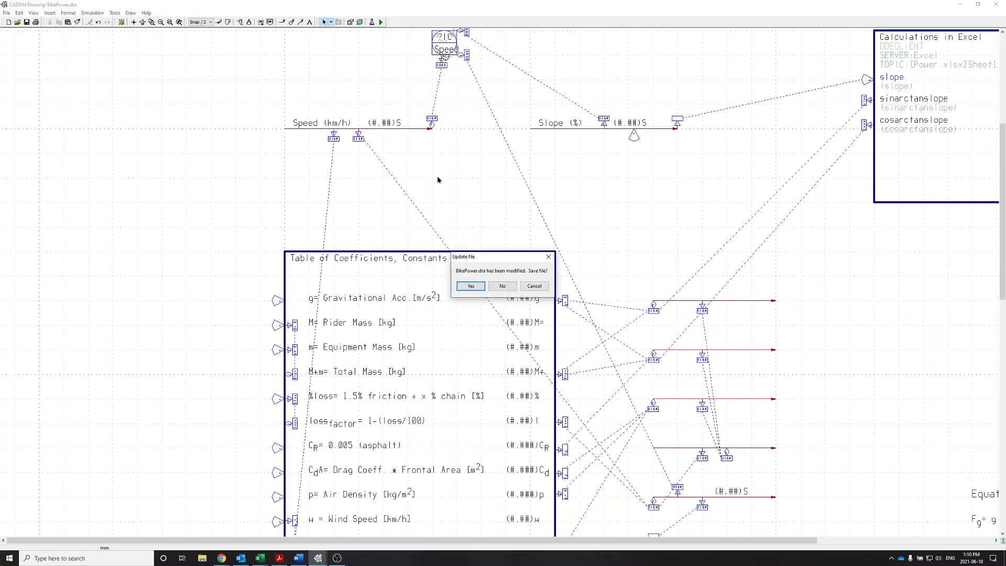
click(471, 286)
click(121, 22)
scroll(483, 252, up, 2)
scroll(483, 251, down, 2)
scroll(523, 304, down, 2)
scroll(550, 320, up, 2)
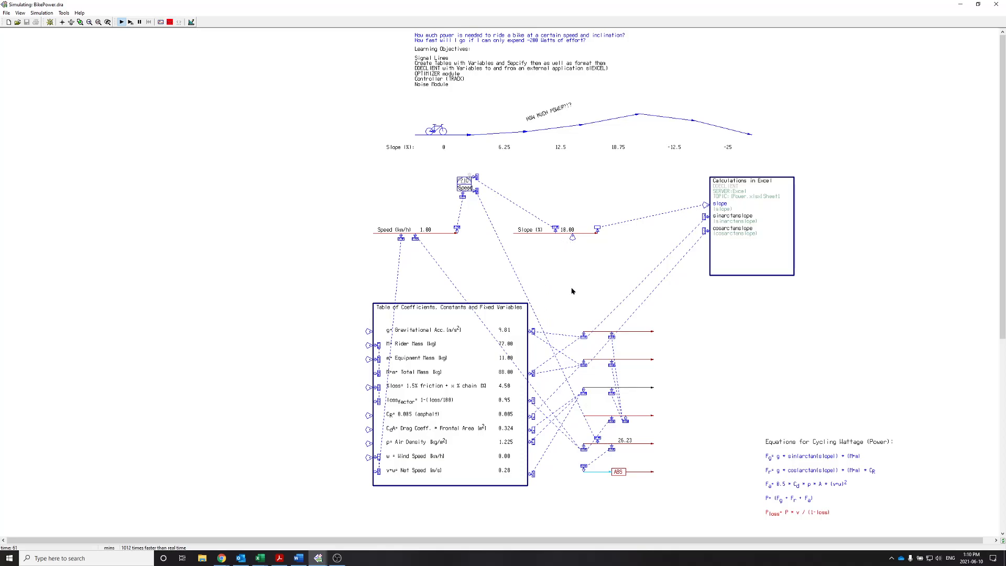
scroll(580, 322, up, 2)
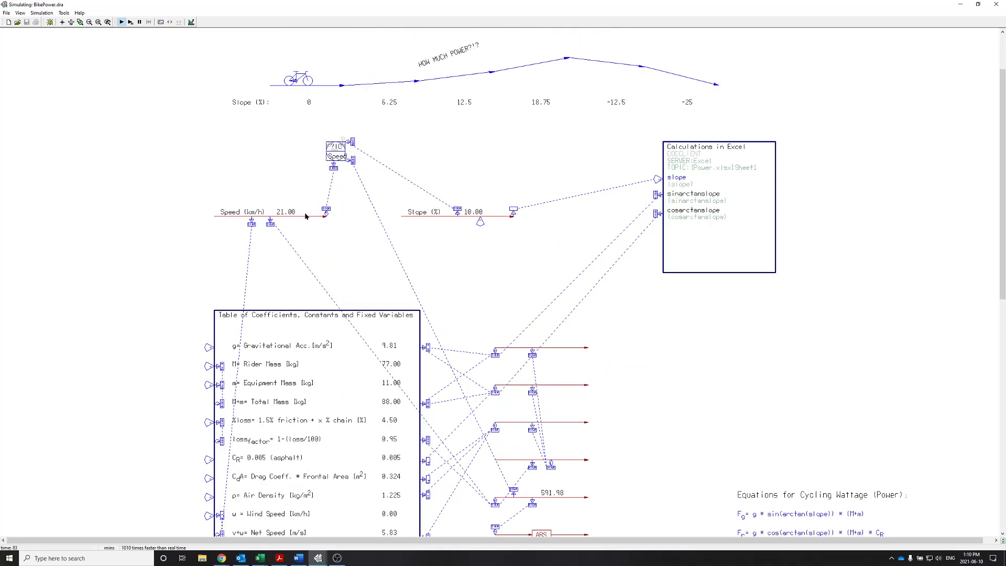
Step: Open the running Speed controller, move its dialog clear of the model and switch it to Manual mode
double_click(334, 152)
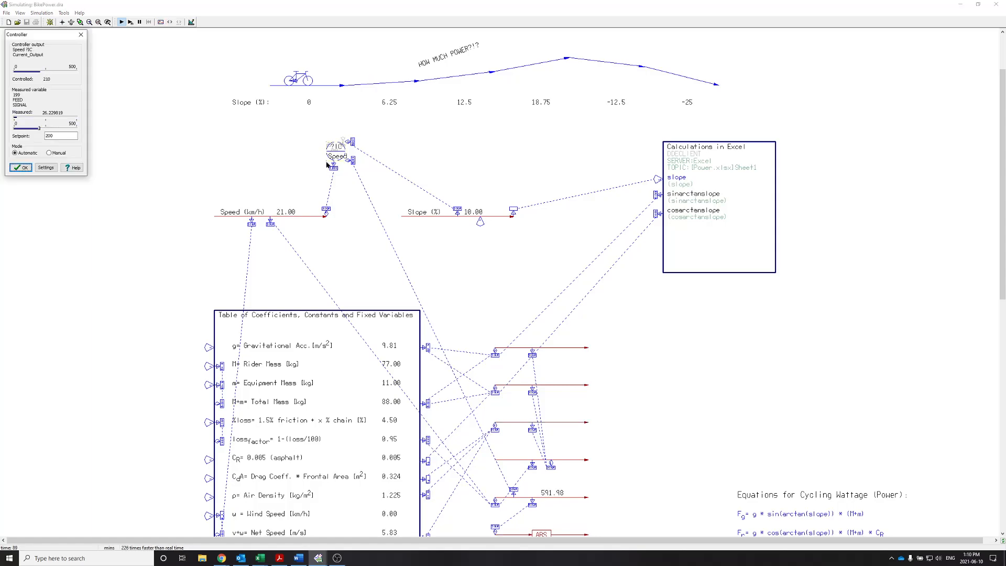
drag(45, 38, 239, 68)
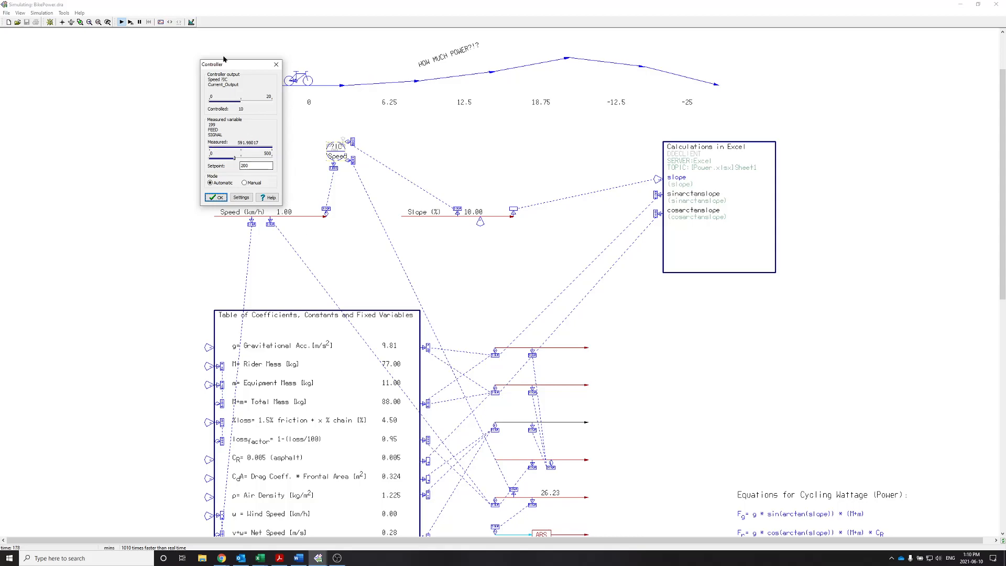
drag(239, 67, 225, 46)
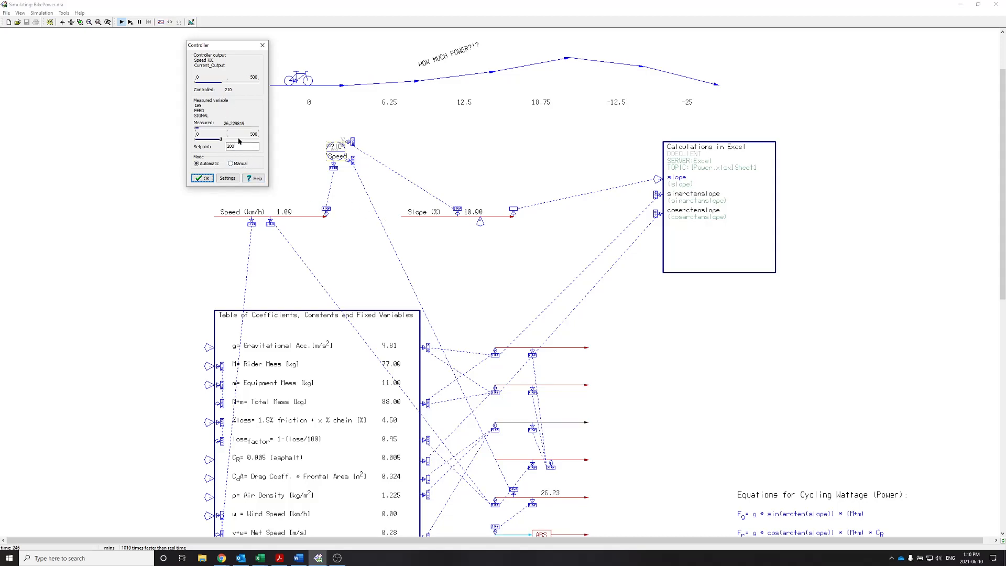
click(237, 165)
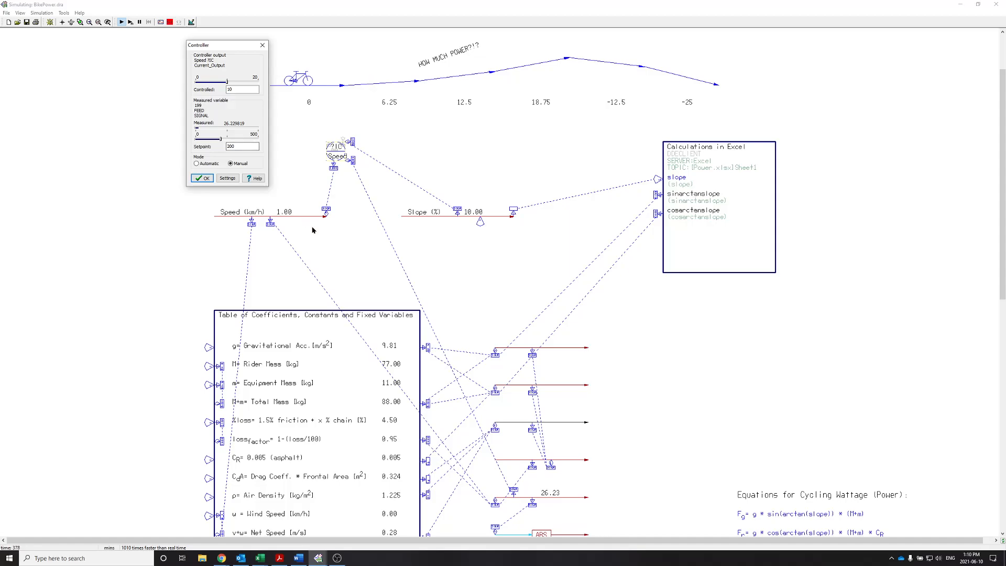
Step: Adjust the Speed controller's manual controlled output to 76, keeping its dialog clear of the Speed line
scroll(379, 299, down, 1)
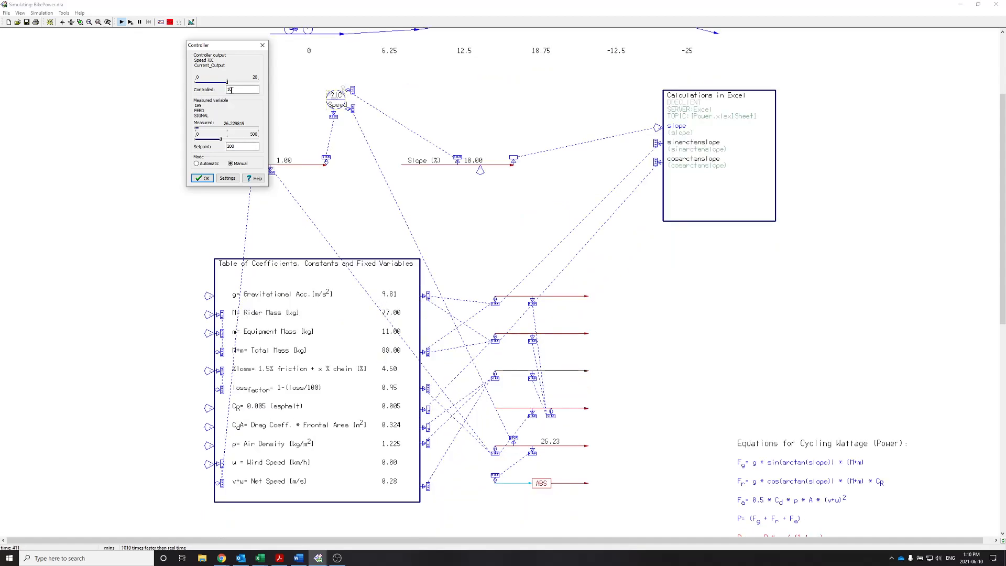
drag(234, 49, 190, 79)
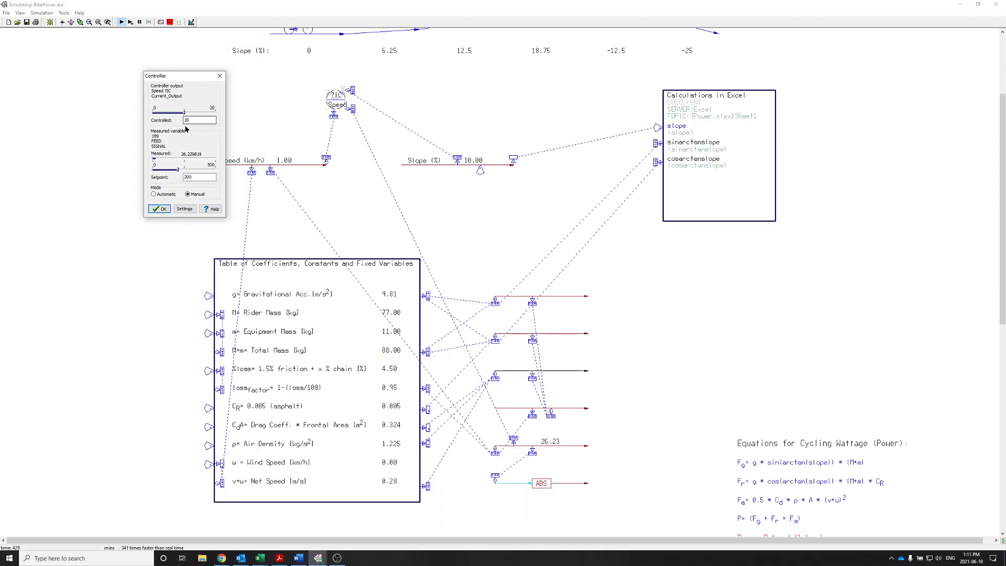
click(196, 112)
drag(203, 114, 204, 112)
click(212, 112)
click(212, 113)
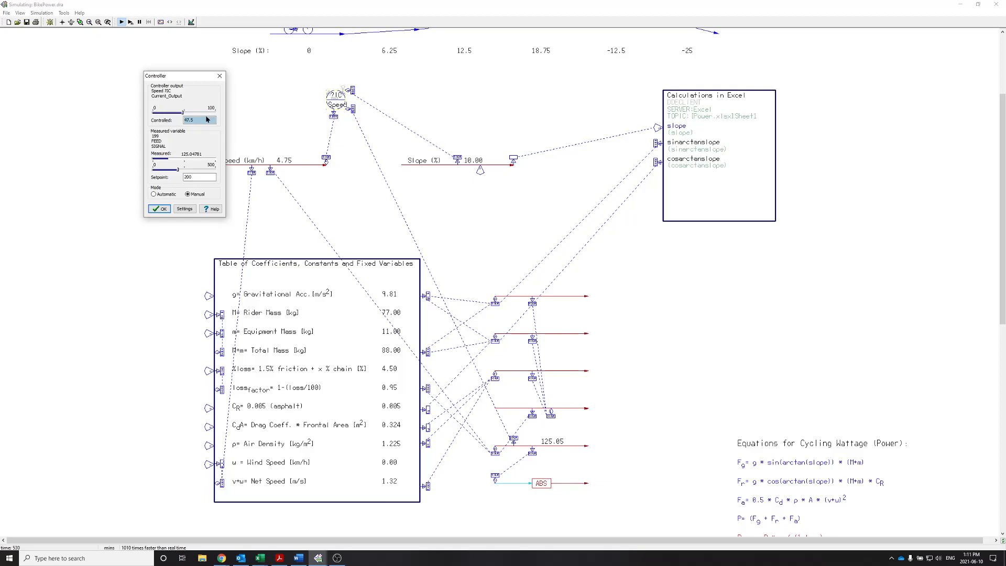
drag(184, 112, 200, 115)
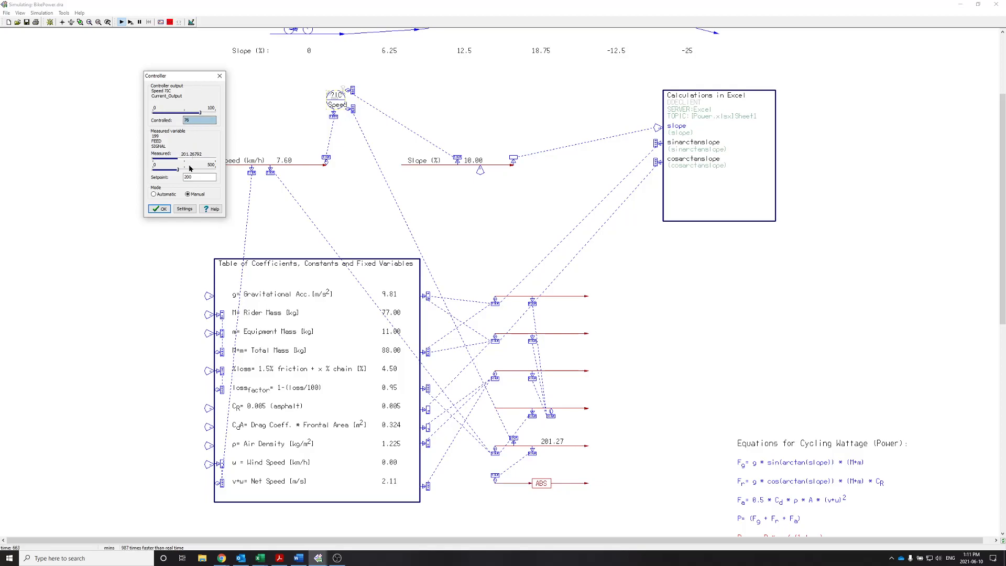
drag(186, 76, 167, 81)
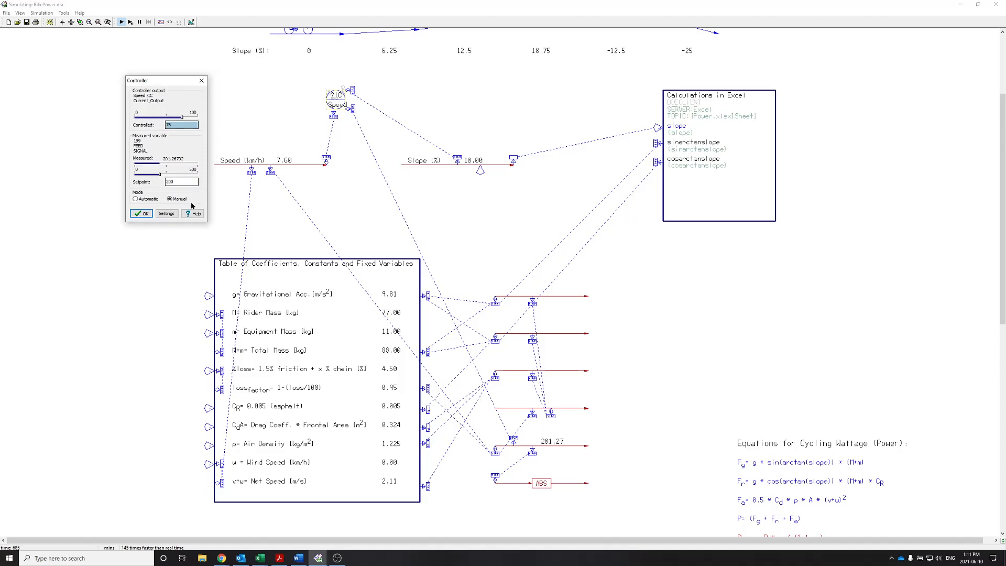
Step: Start Autotune from the Speed controller's settings, run its bump test, accept the identified process model and run the tuning test
click(166, 213)
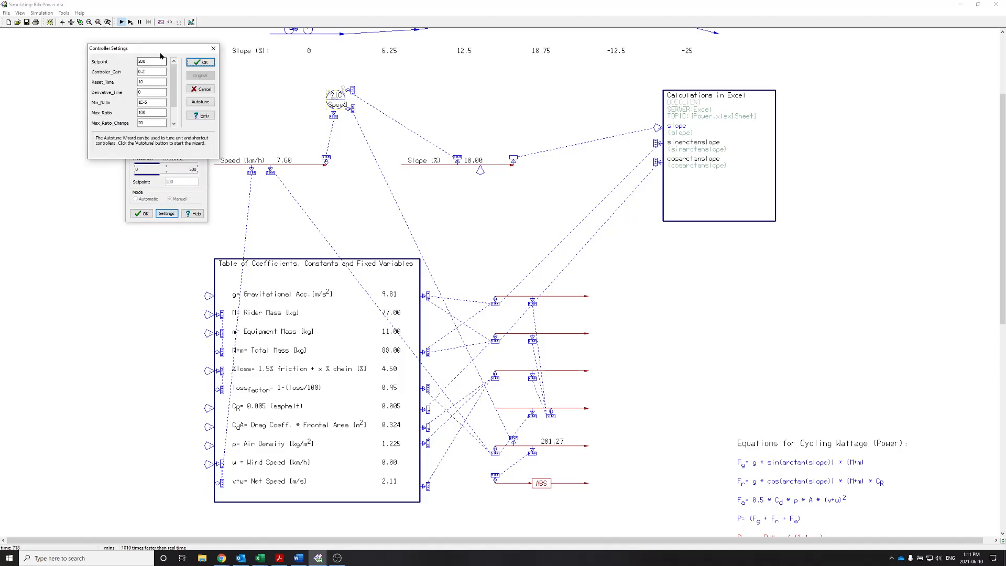
drag(161, 56, 416, 179)
click(455, 225)
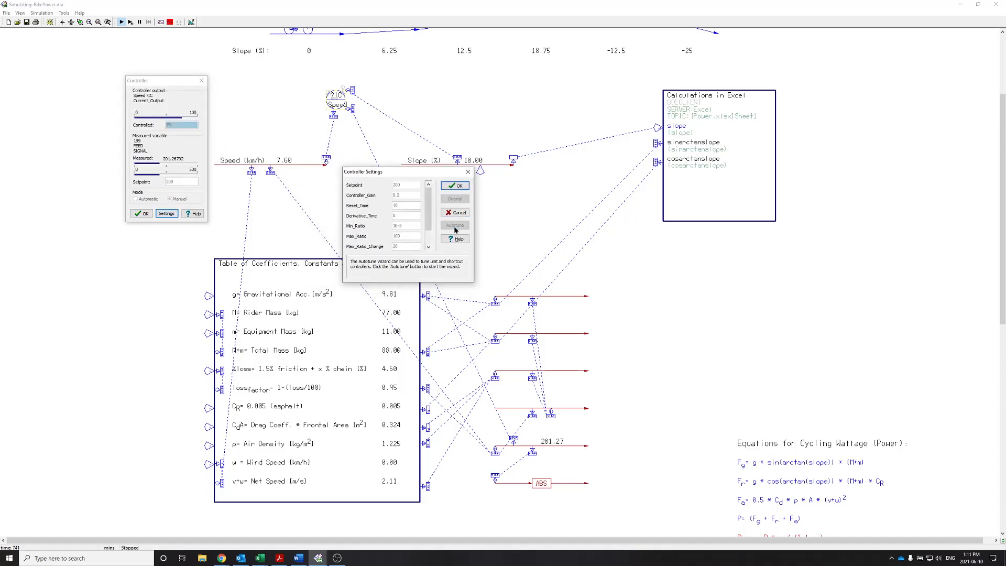
click(61, 201)
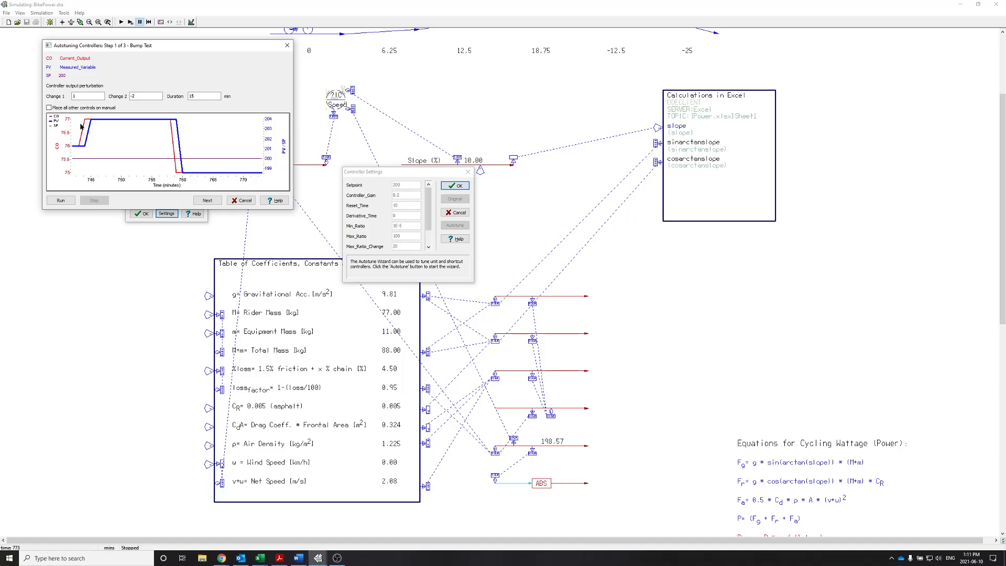
click(209, 202)
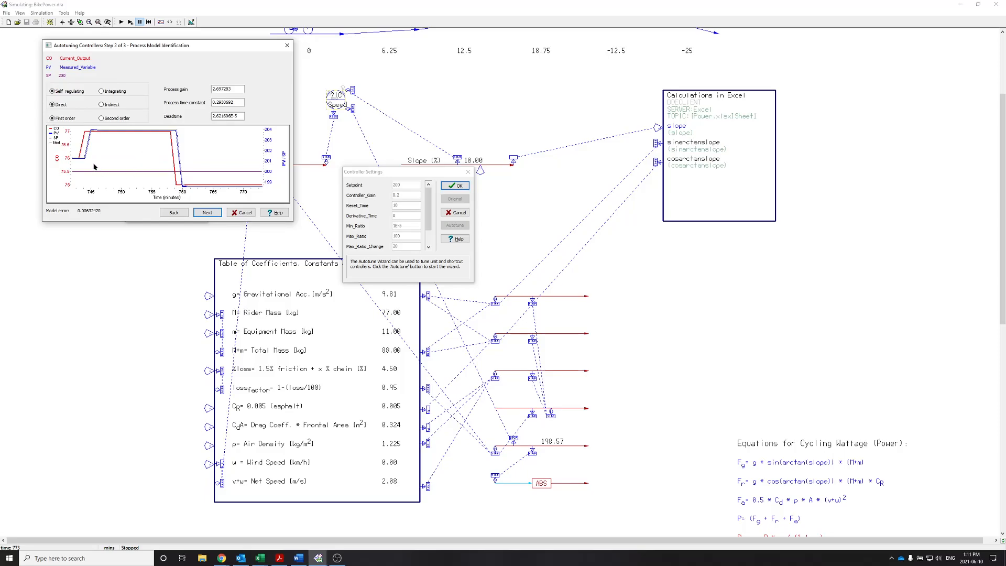
click(207, 212)
click(62, 243)
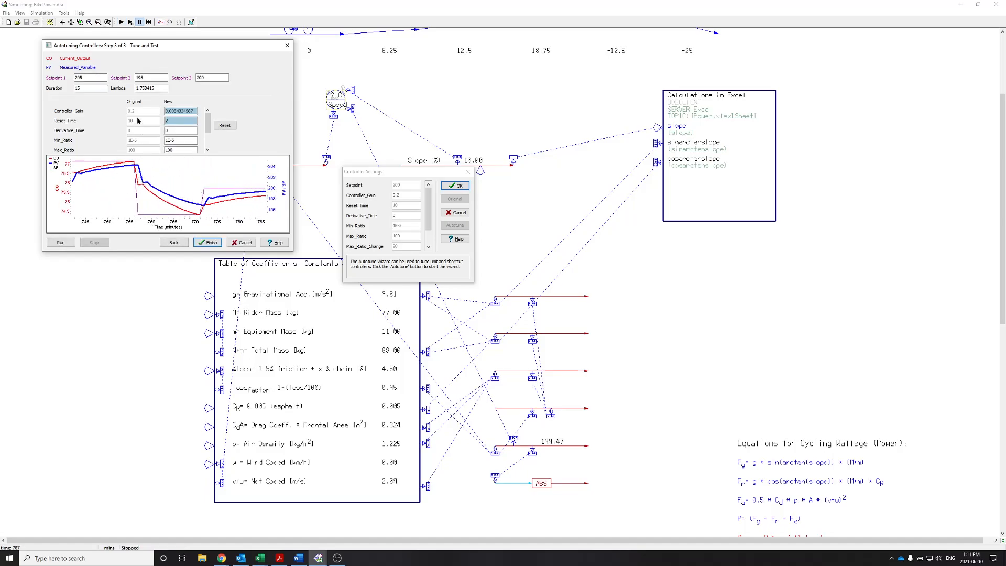
Step: Set the autotune Lambda to 5, rerun the tuning test and accept the resulting controller settings
double_click(149, 88)
text(5)
click(61, 242)
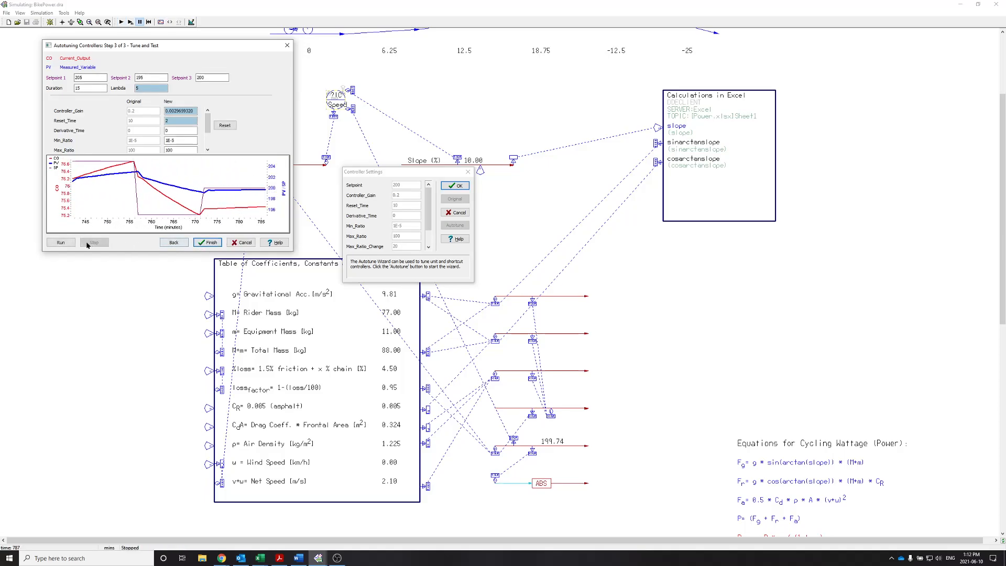
click(208, 243)
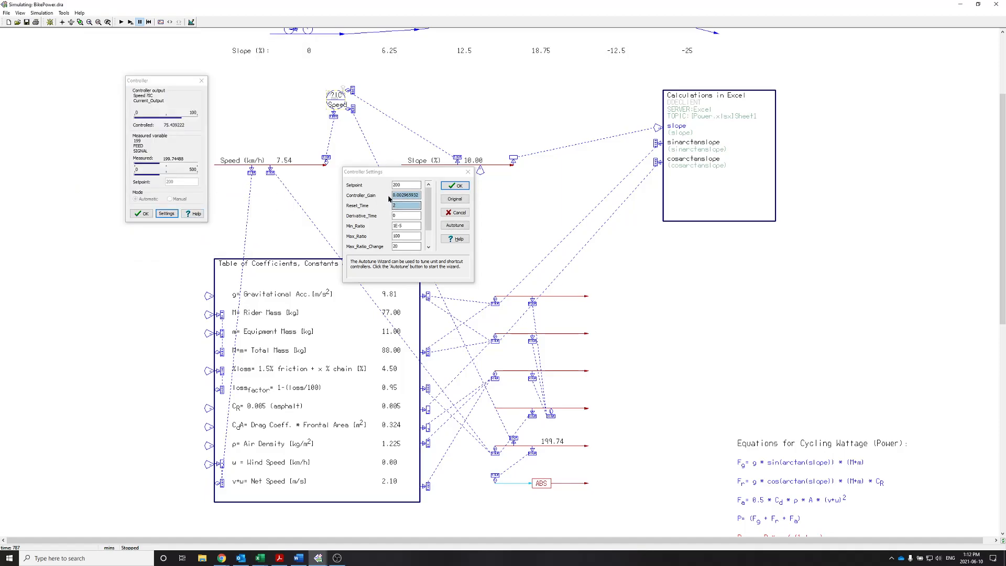
click(454, 190)
Step: Switch the Speed controller to Automatic mode and resume the simulation
click(169, 199)
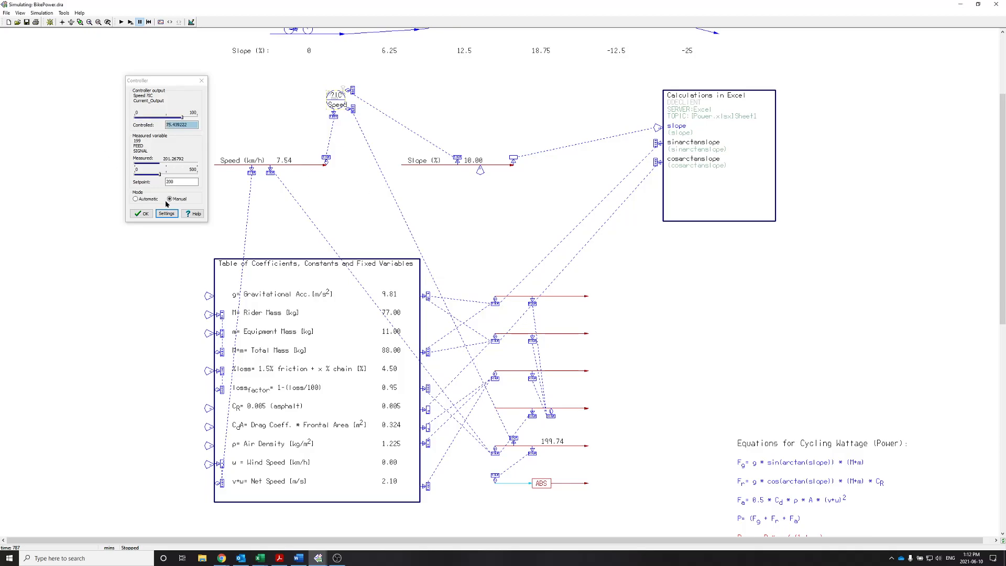
click(150, 200)
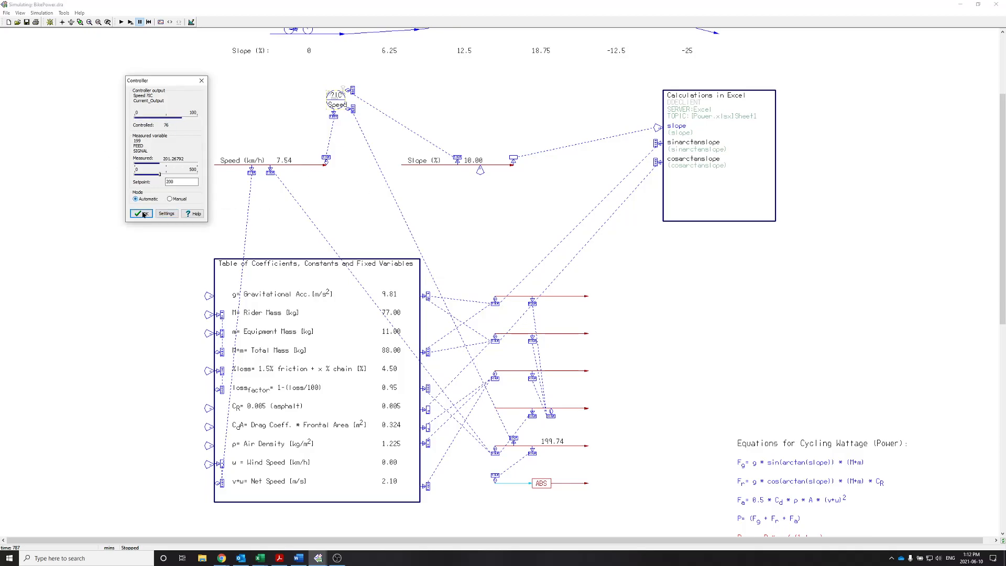
click(121, 23)
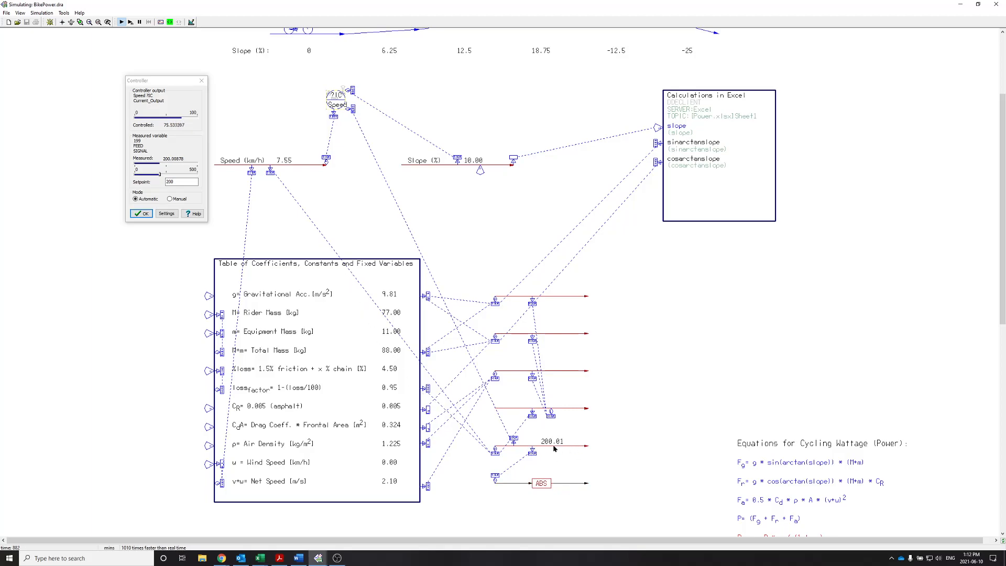
Step: Set the Slope (%) constant to 5 in the running simulation, keeping its dialog clear of the controller dialog
double_click(480, 171)
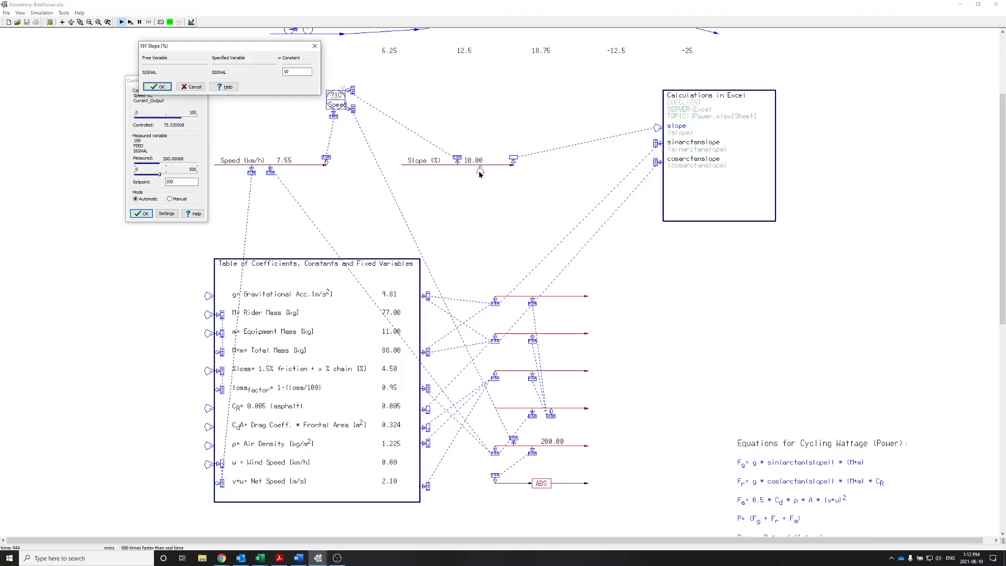
drag(210, 45, 452, 52)
double_click(536, 75)
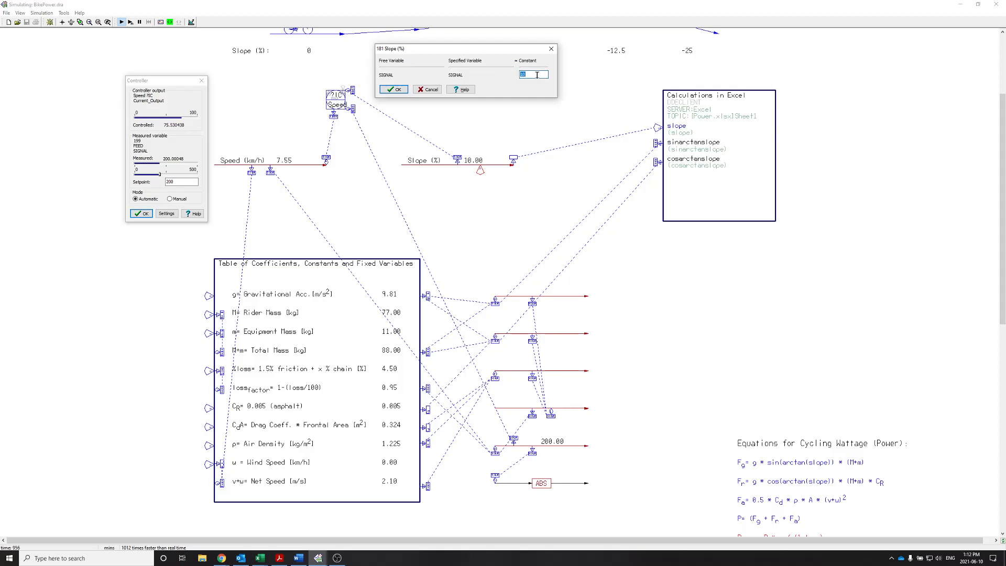
text(5)
key(Return)
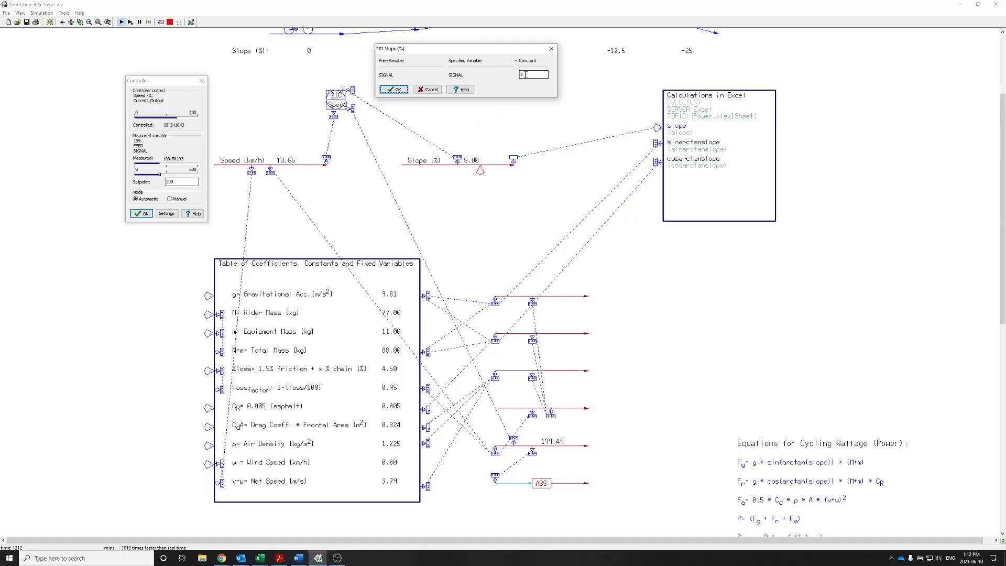
Step: Change the Slope (%) constant to 2.5 and apply it to the running simulation
scroll(513, 179, up, 2)
scroll(512, 179, up, 2)
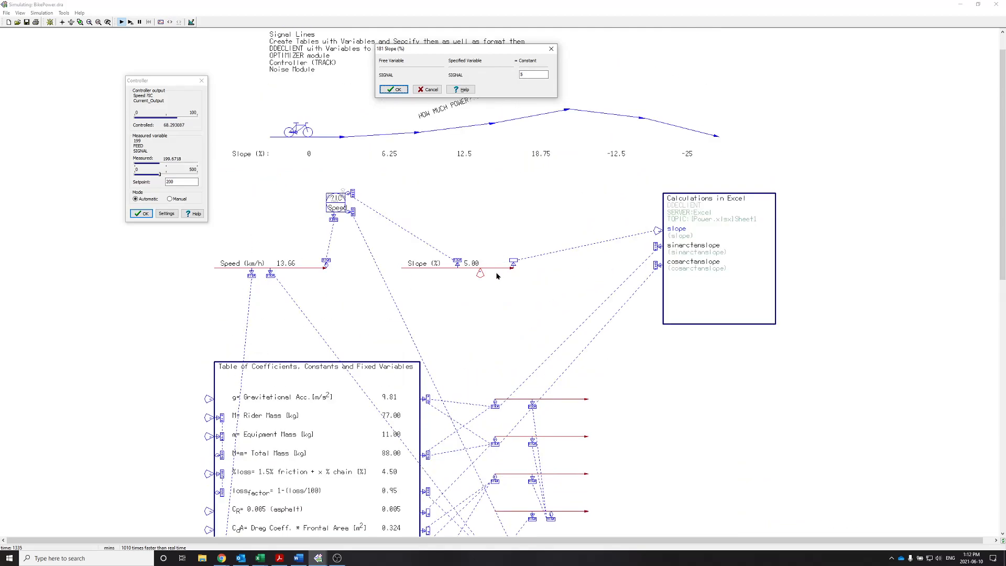
key(BackSpace)
text(2.5)
click(394, 89)
scroll(435, 198, up, 2)
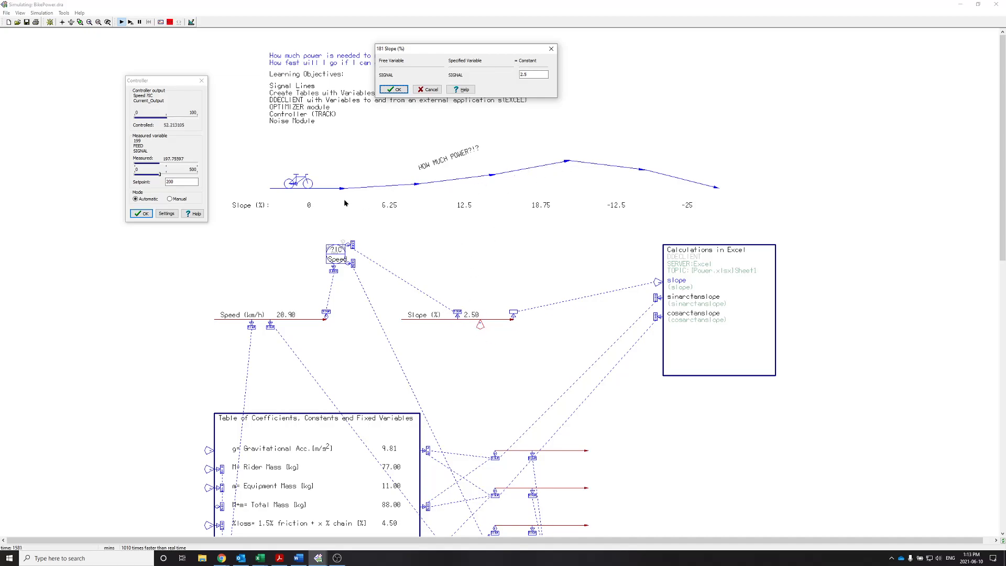
Step: Autotune the Speed controller again at the 2.5% slope, running the bump test and the tuning test with the suggested values
click(164, 214)
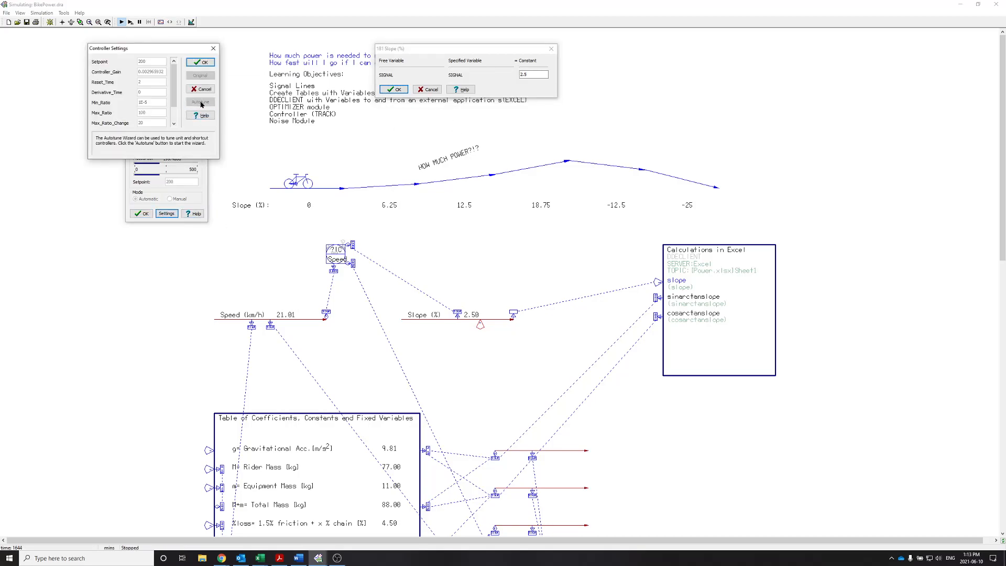
click(200, 103)
click(62, 200)
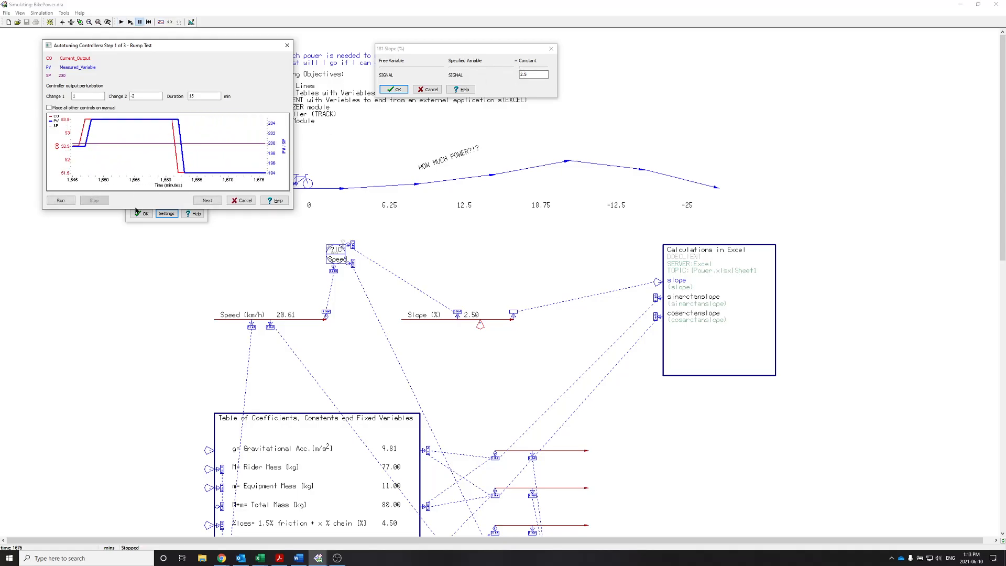
click(208, 200)
click(207, 213)
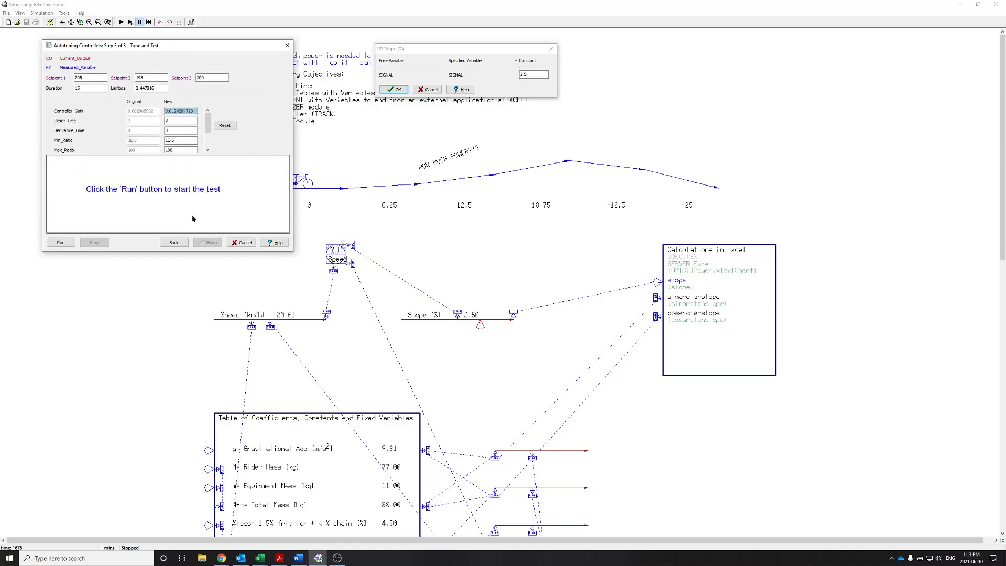
click(67, 243)
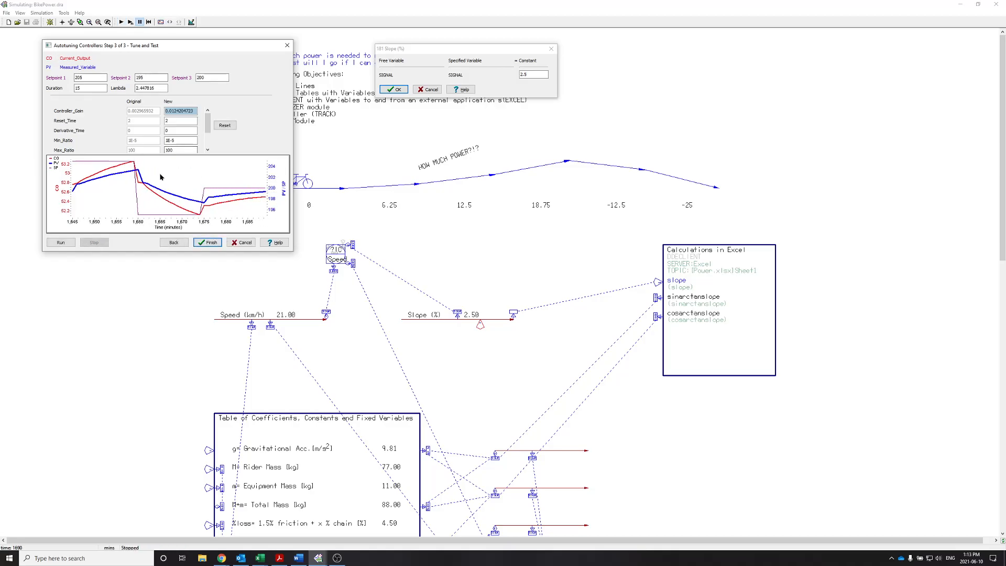
Step: Accept the retuned Speed controller settings, close the controller dialog and resume the simulation
click(206, 243)
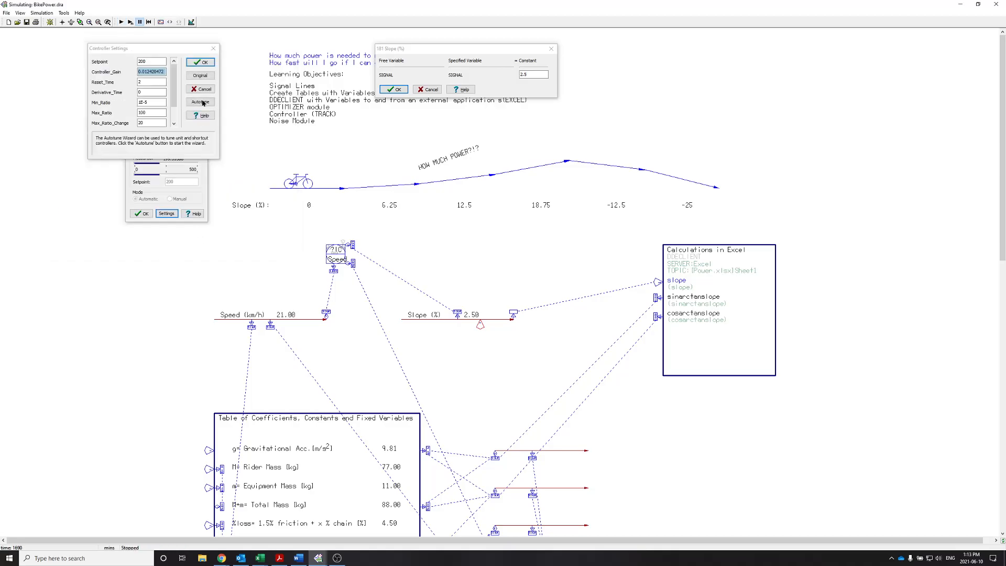
click(199, 63)
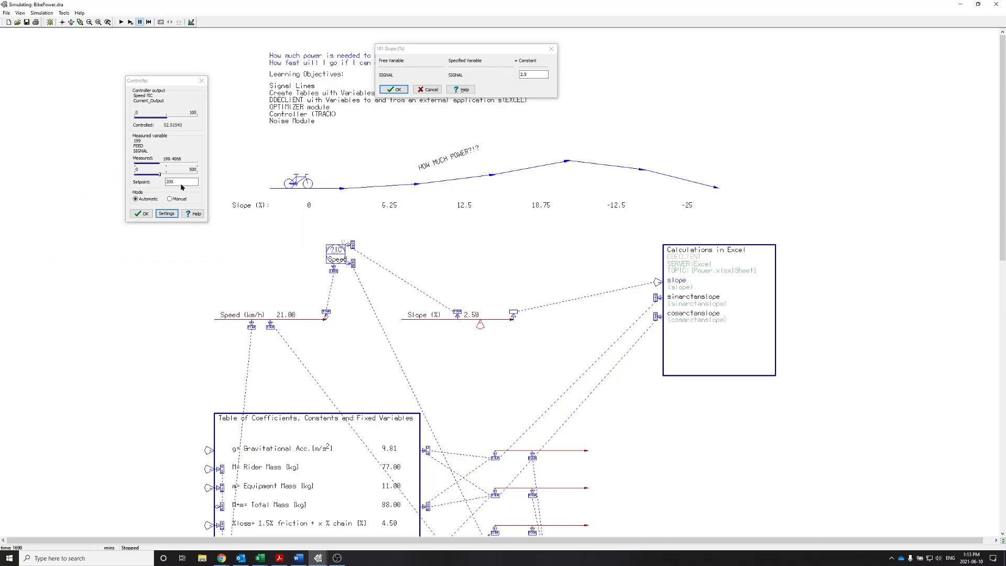
click(140, 213)
click(121, 22)
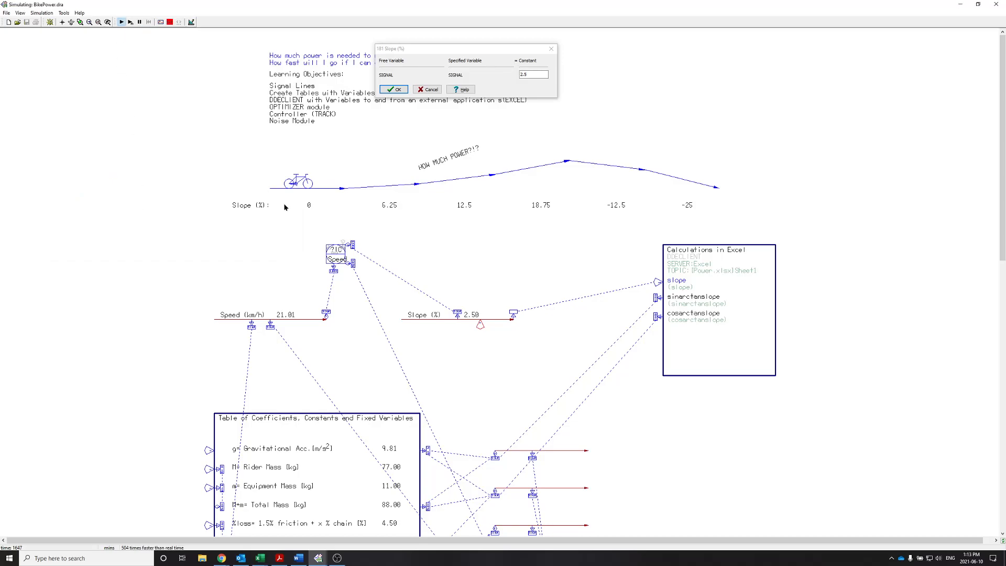
Step: Set the Slope (%) constant to 3, apply it to the running simulation and close its dialog
scroll(315, 304, down, 2)
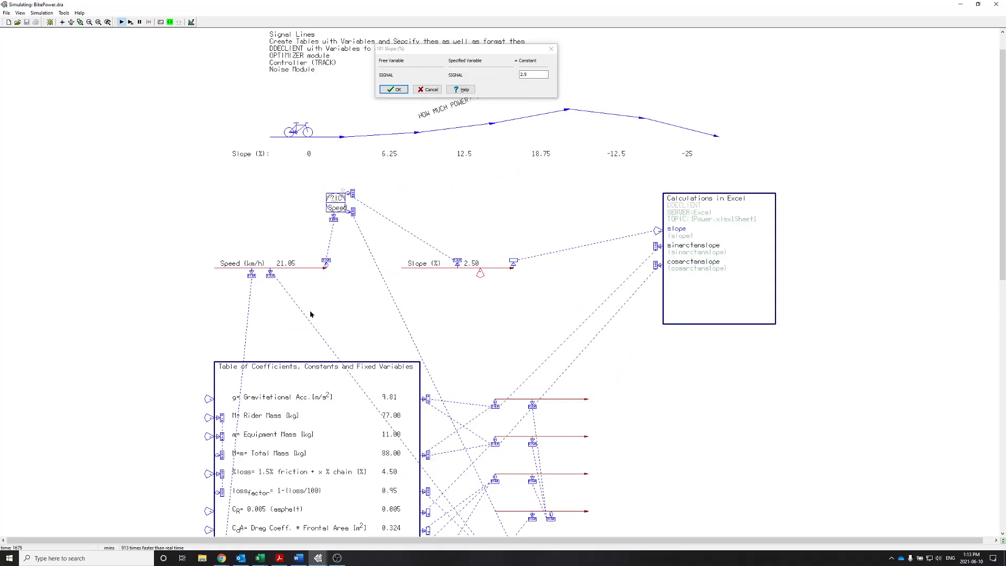
click(534, 74)
key(BackSpace)
key(BackSpace)
key(BackSpace)
text(3)
key(Return)
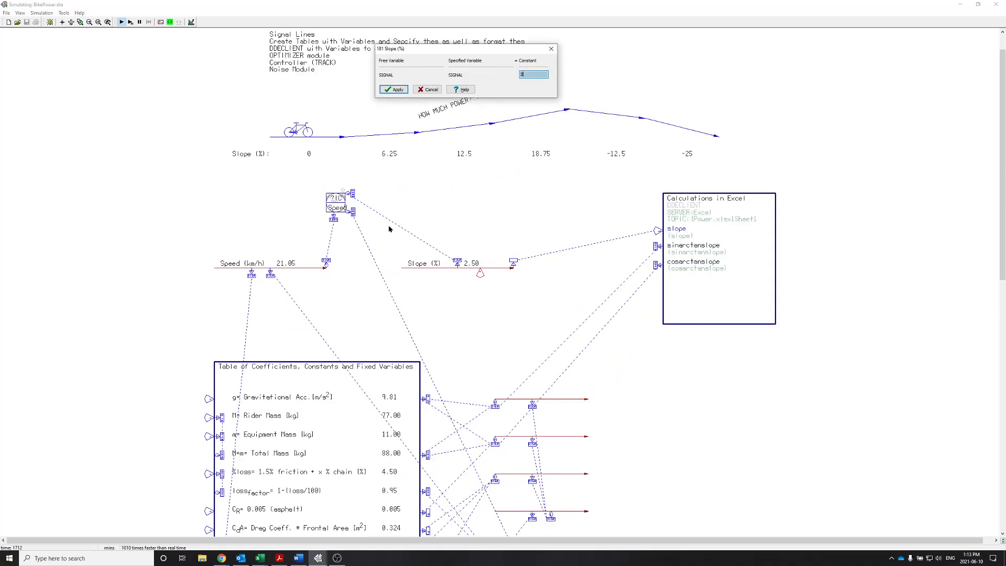
scroll(393, 222, down, 2)
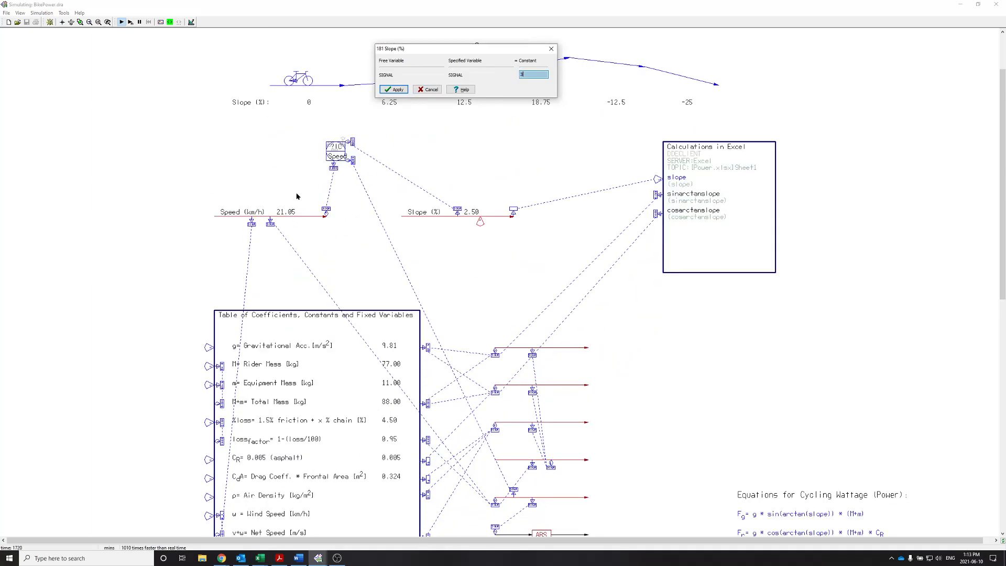
click(393, 90)
scroll(477, 306, down, 4)
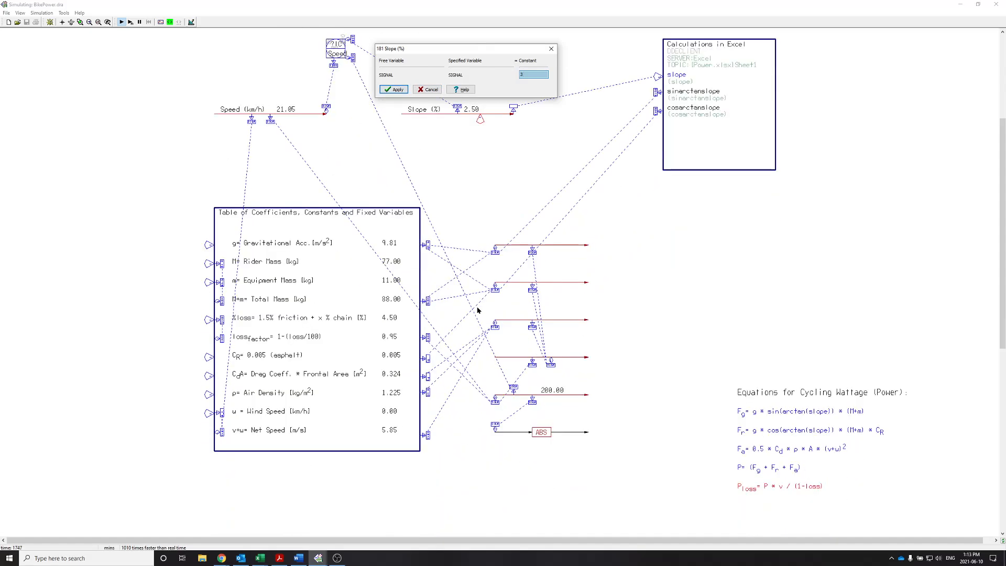
scroll(548, 401, up, 2)
click(393, 90)
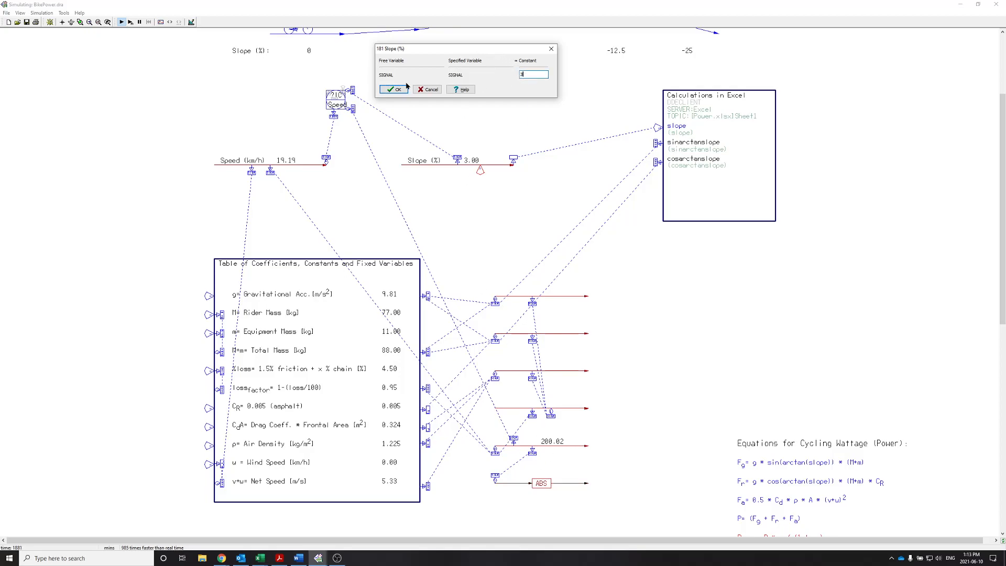
click(394, 89)
Step: Leave simulation mode for drawing mode, saving the changed controller settings and specification values to BikePower.dra
scroll(467, 205, up, 2)
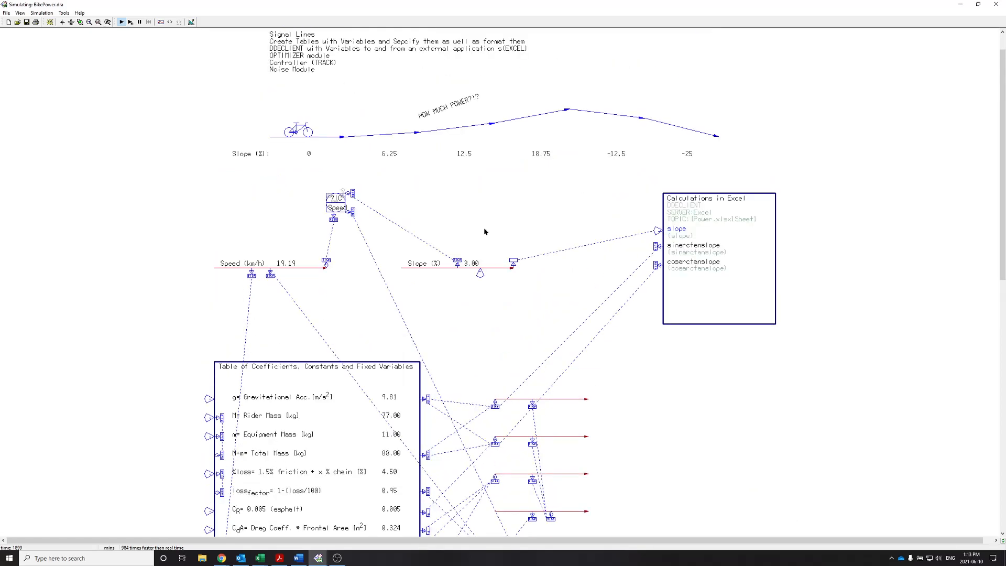
scroll(483, 228, down, 1)
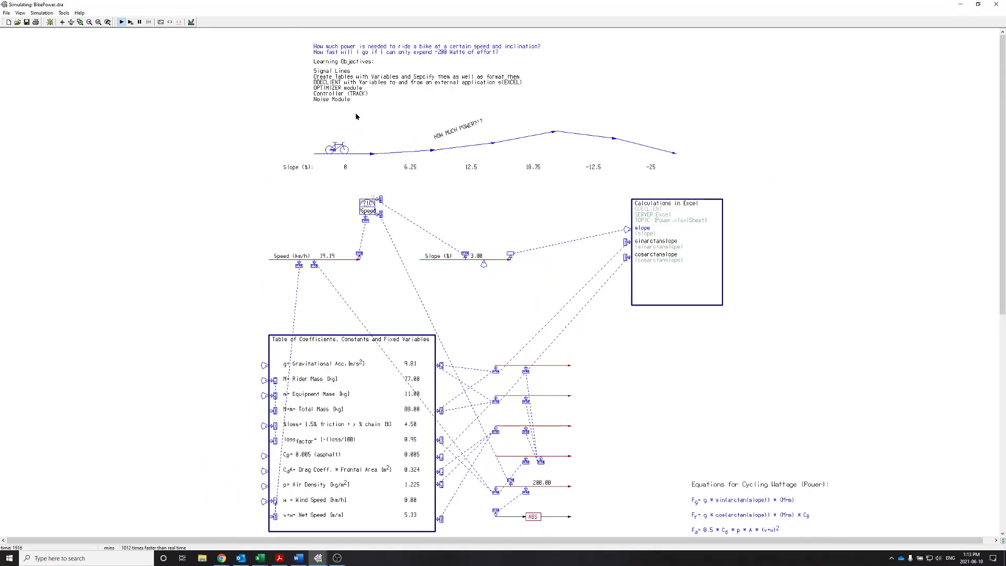
scroll(353, 120, up, 4)
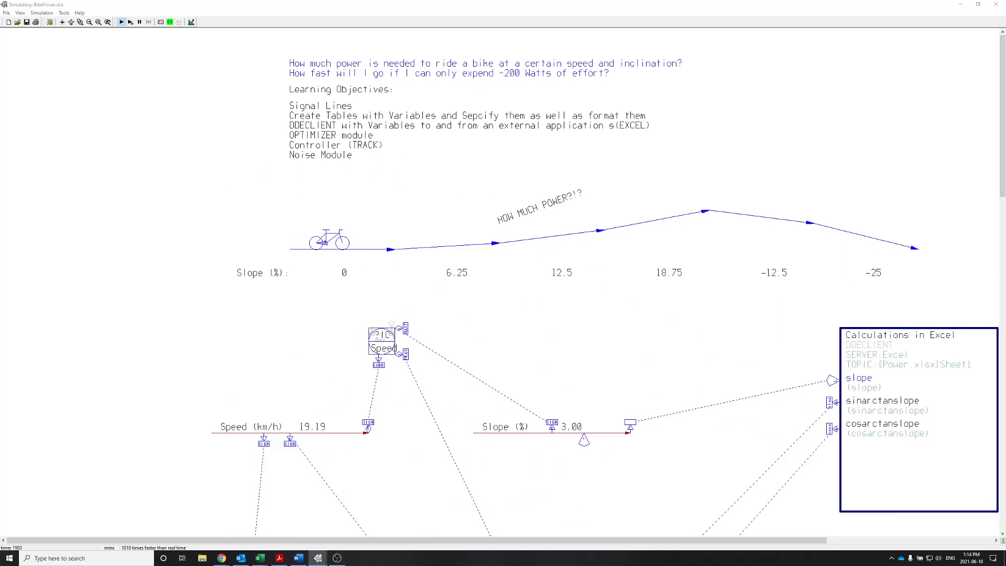
scroll(559, 243, down, 2)
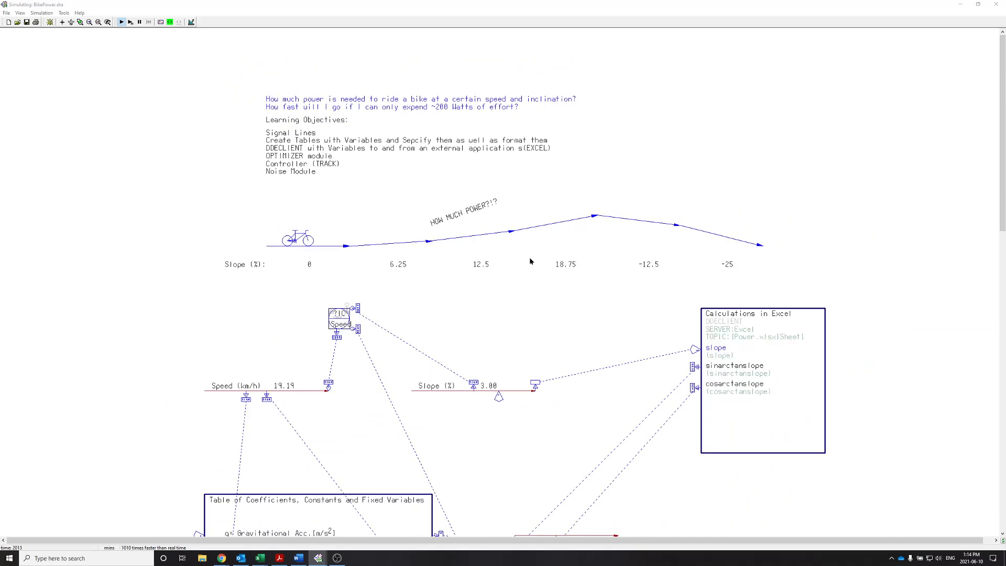
scroll(528, 273, down, 3)
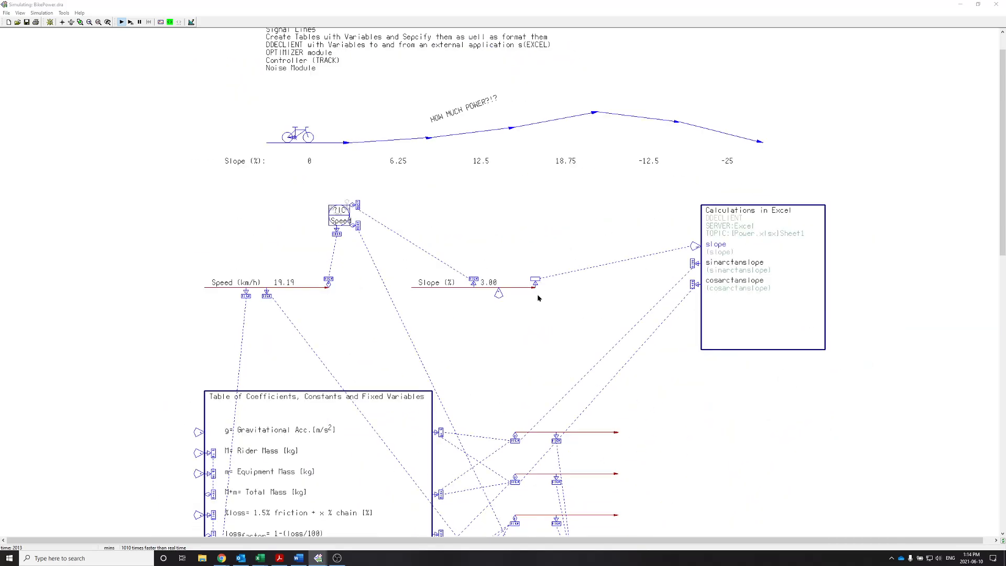
click(191, 22)
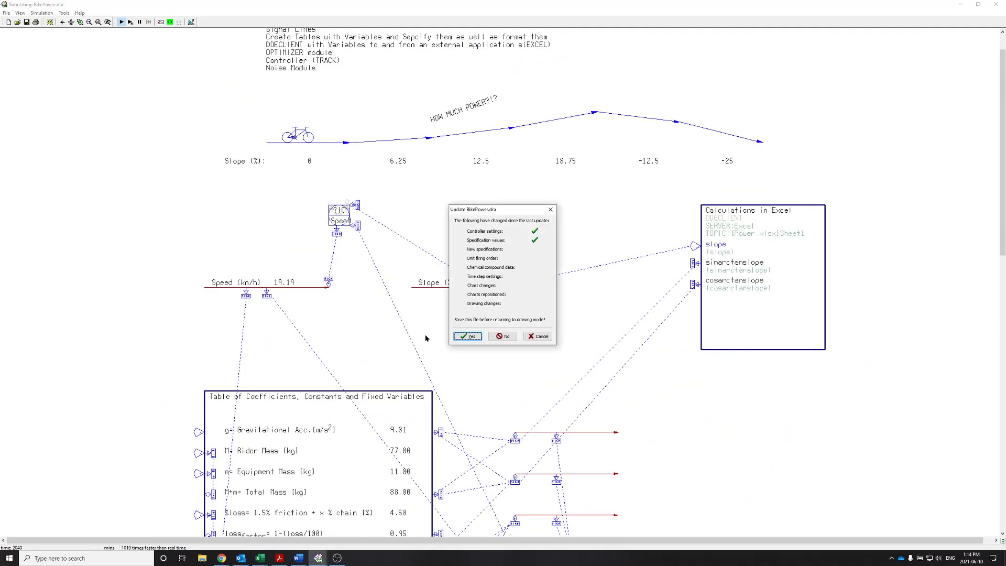
click(453, 338)
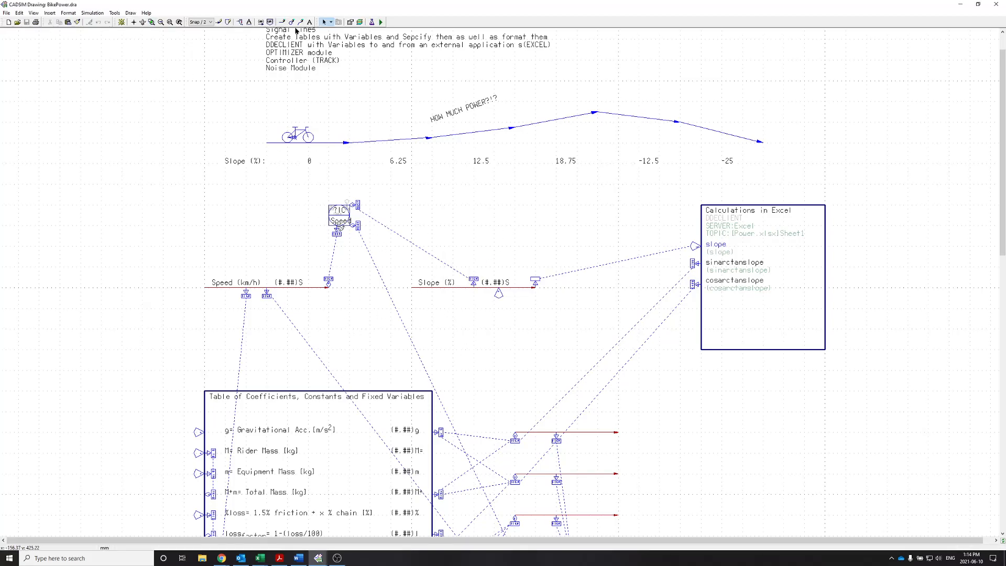
Step: Draw a horizontal signal line about 20 mm long above the Slope (%) line, beside the Speed controller
click(240, 22)
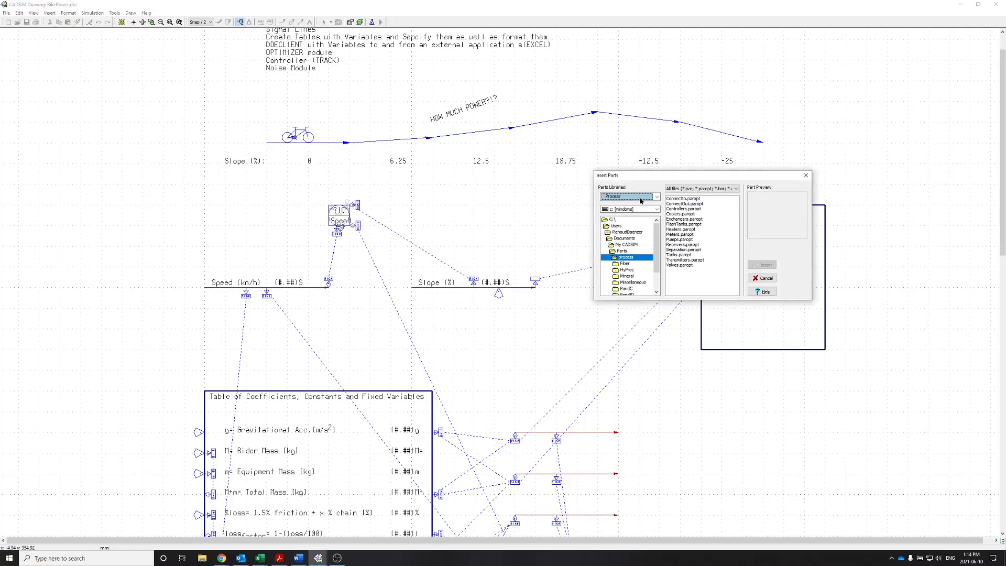
click(762, 278)
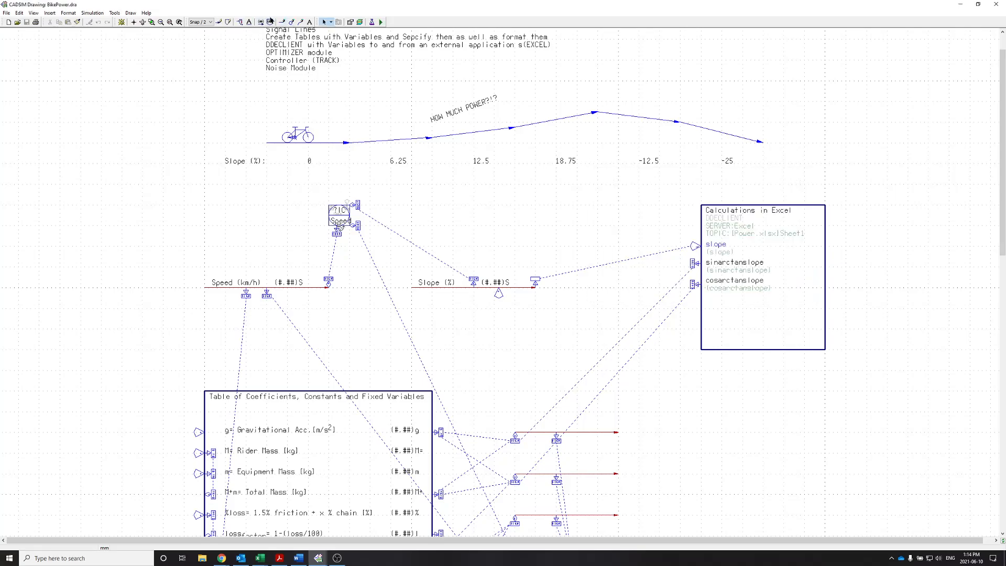
click(474, 205)
click(515, 205)
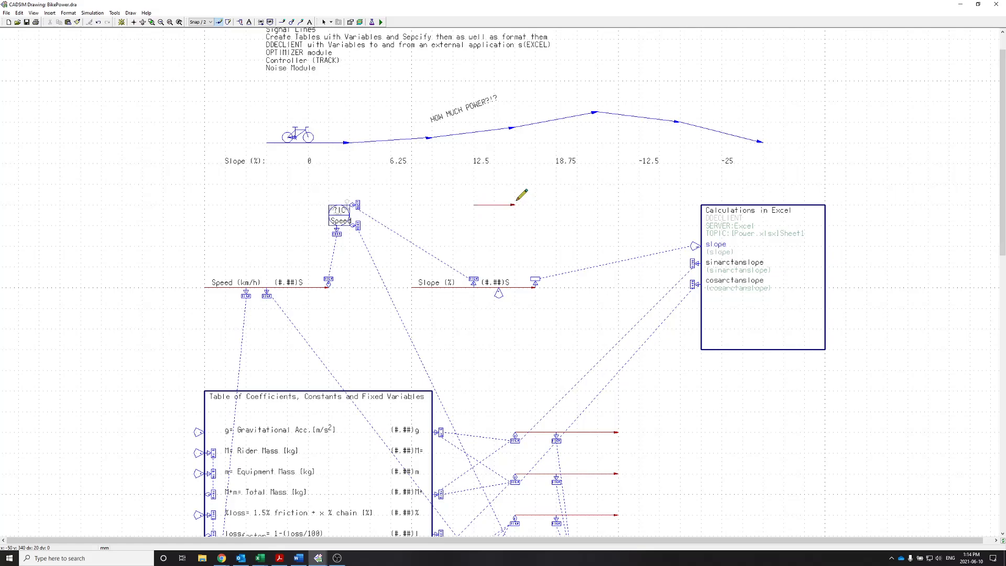
Step: Insert the Noise.par part from the signal Math parts library at the end of the new signal line
click(241, 22)
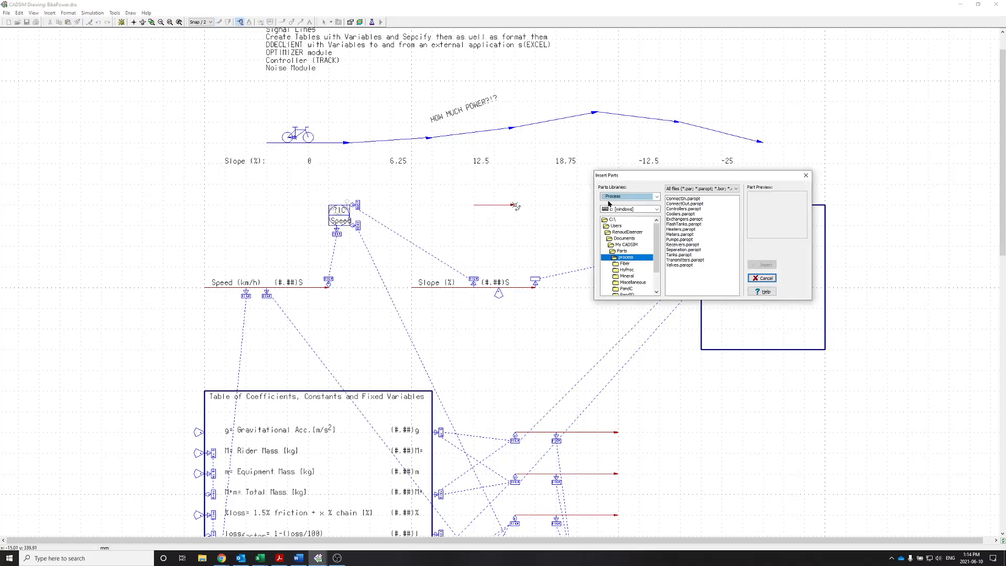
click(645, 197)
click(618, 310)
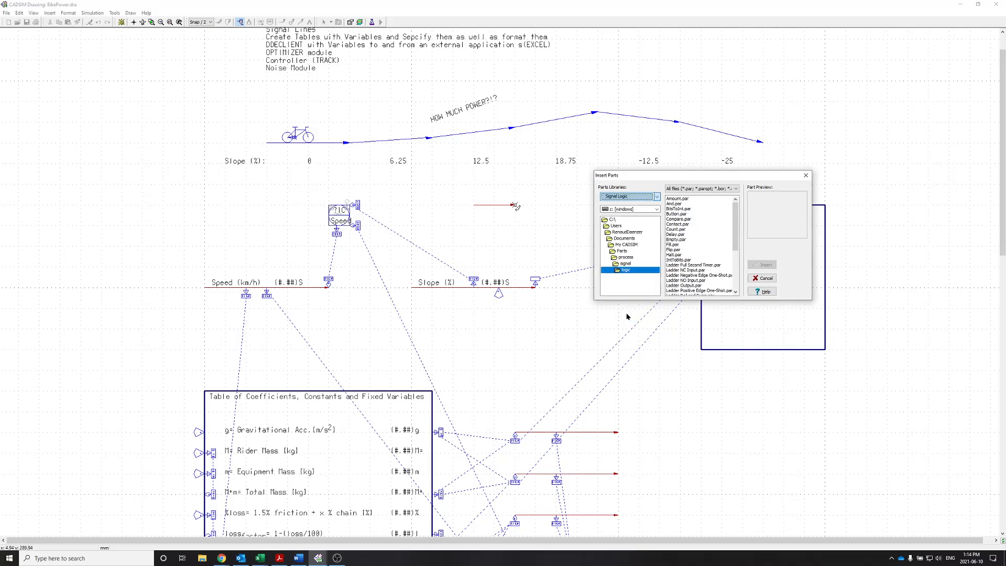
scroll(686, 240, down, 3)
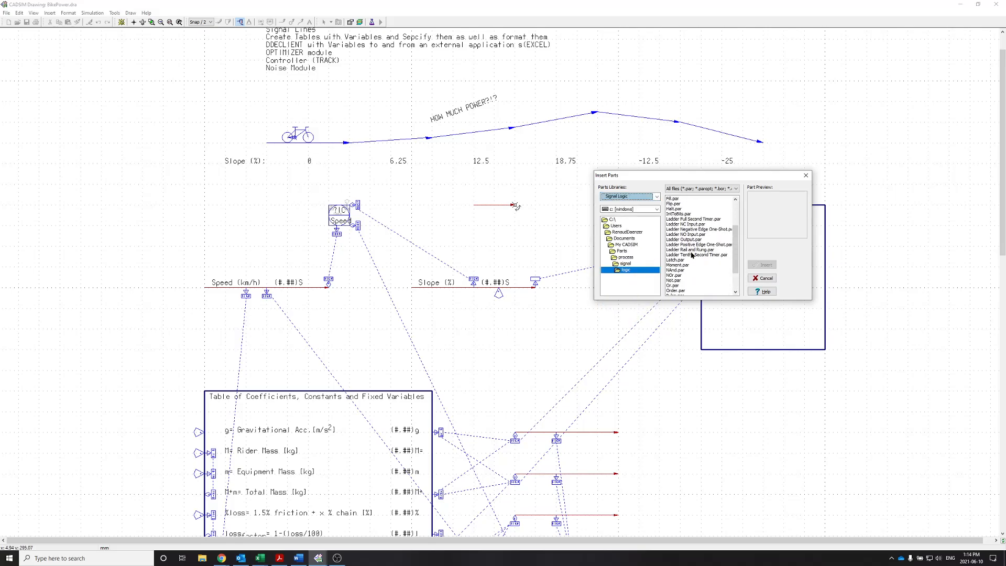
double_click(626, 264)
double_click(628, 283)
scroll(681, 246, down, 4)
click(676, 280)
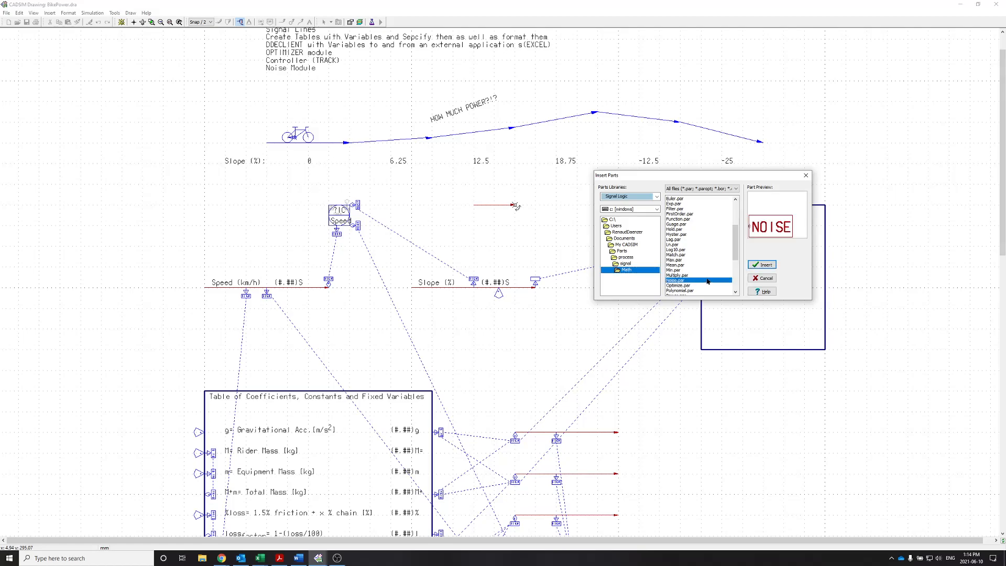
click(762, 265)
click(475, 127)
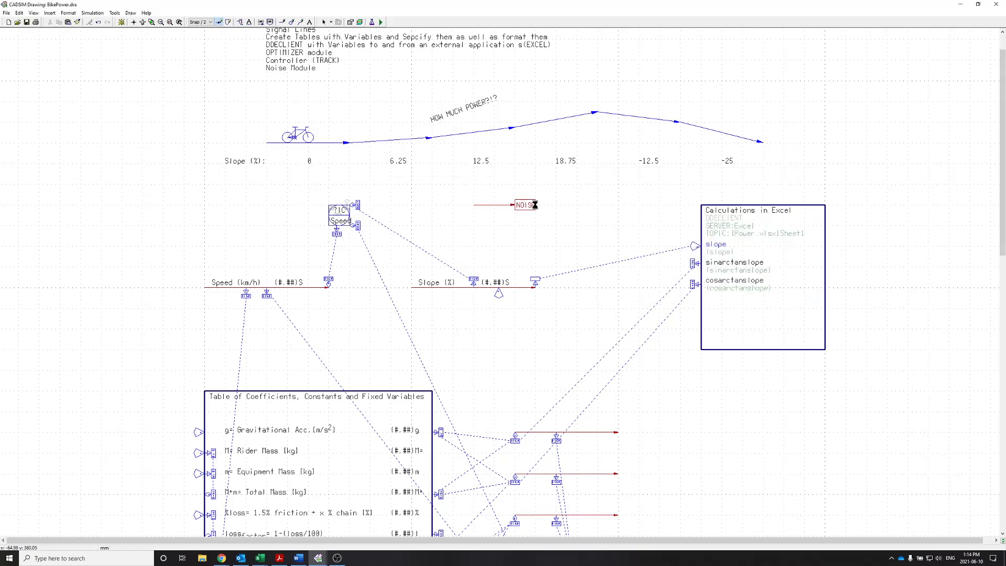
Step: Draw an outlet signal line about 20 mm long from the NOISE module and finish the line
click(576, 203)
right_click(683, 183)
right_click(940, 176)
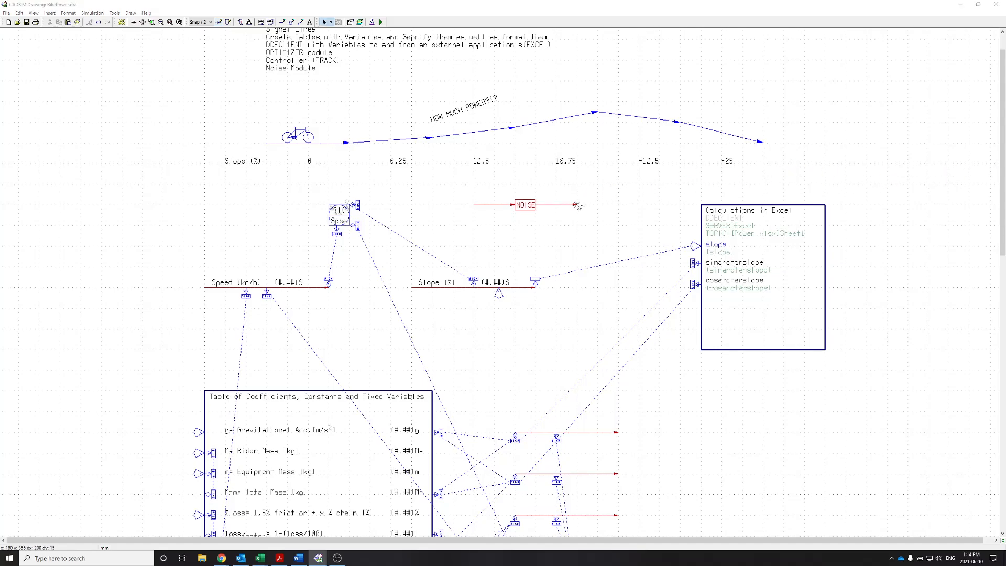
Step: Start the simulation build and place a multiple specification on the NOISE feed line, setting its SIGNAL to 2.5
click(382, 23)
click(470, 286)
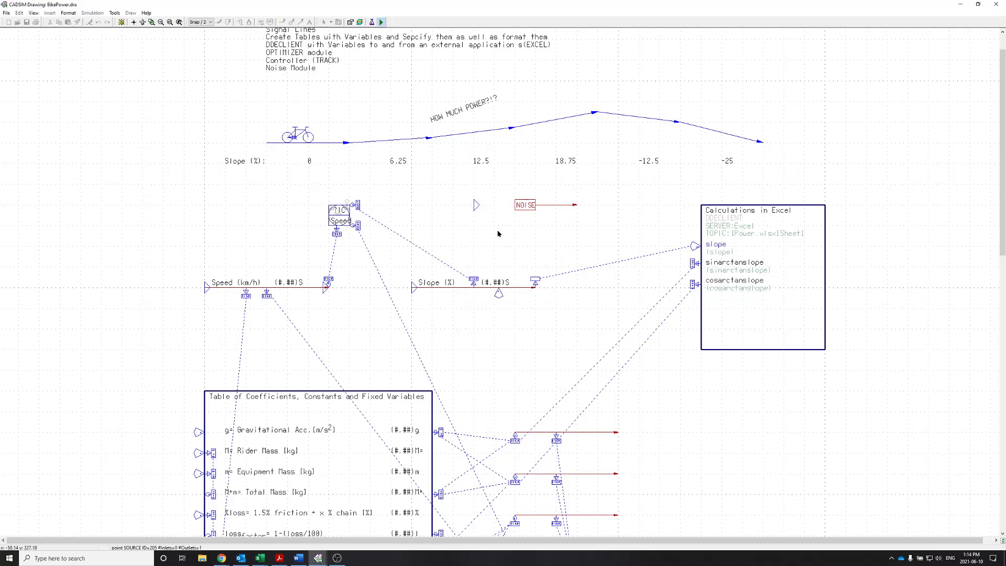
click(442, 219)
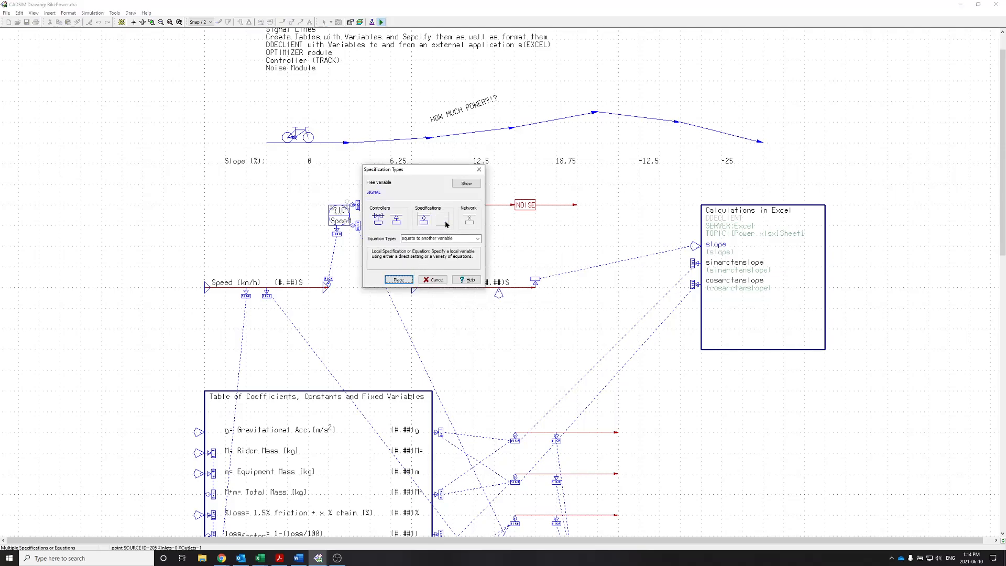
drag(425, 171, 336, 134)
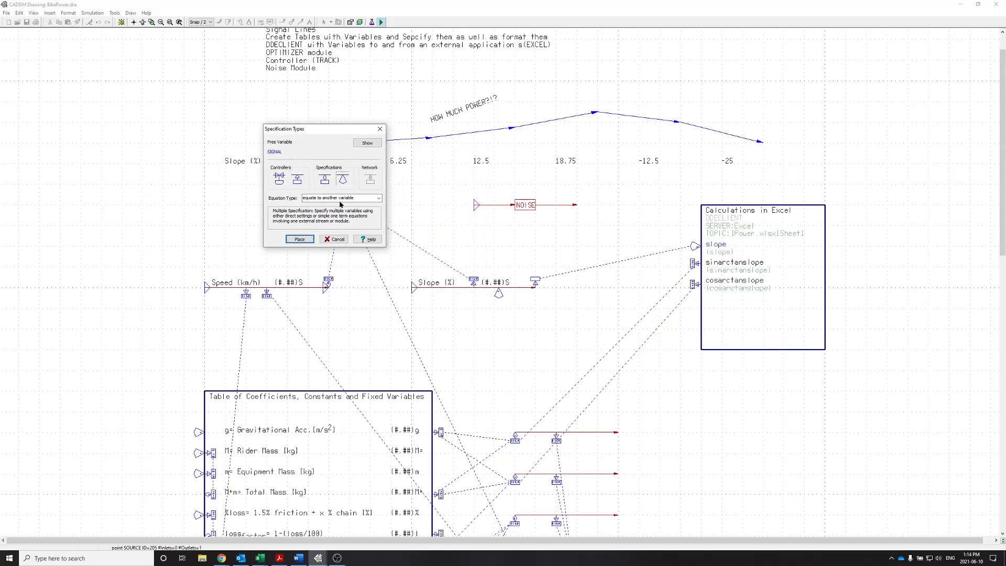
click(299, 239)
click(476, 206)
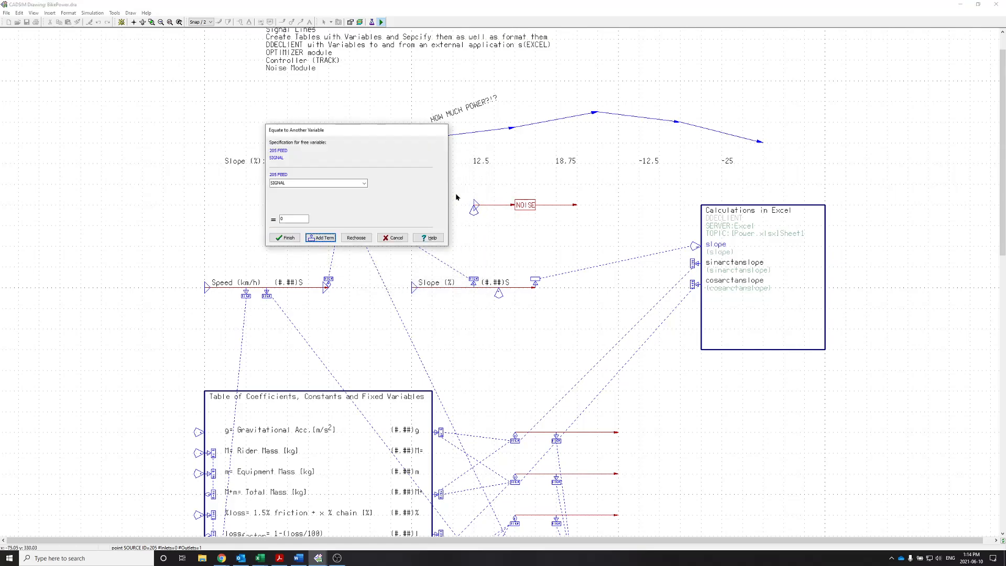
double_click(288, 217)
click(284, 237)
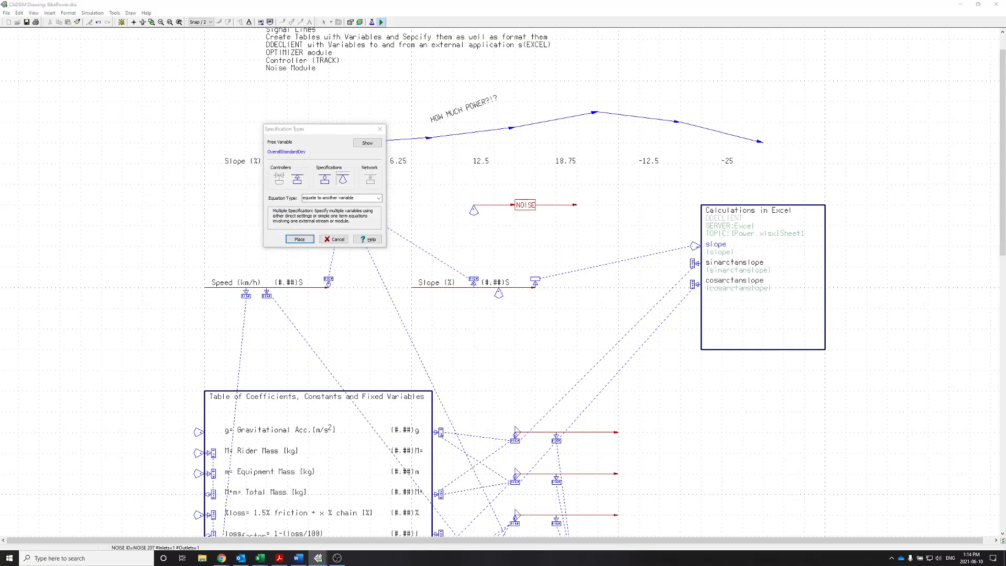
Step: Place a multiple specification above the NOISE module, setting its OverallStandardDev to 10
drag(333, 129, 429, 159)
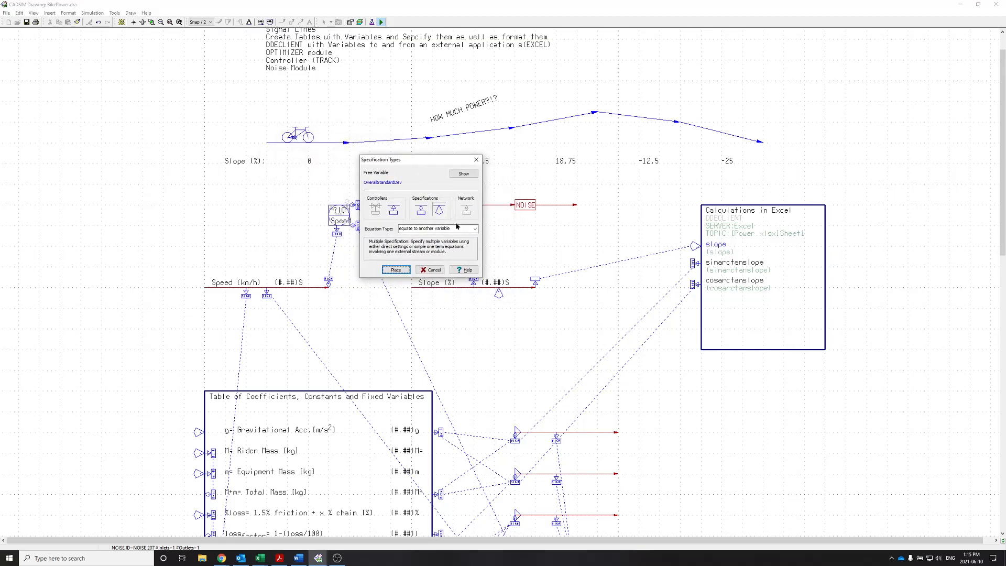
click(397, 269)
click(525, 194)
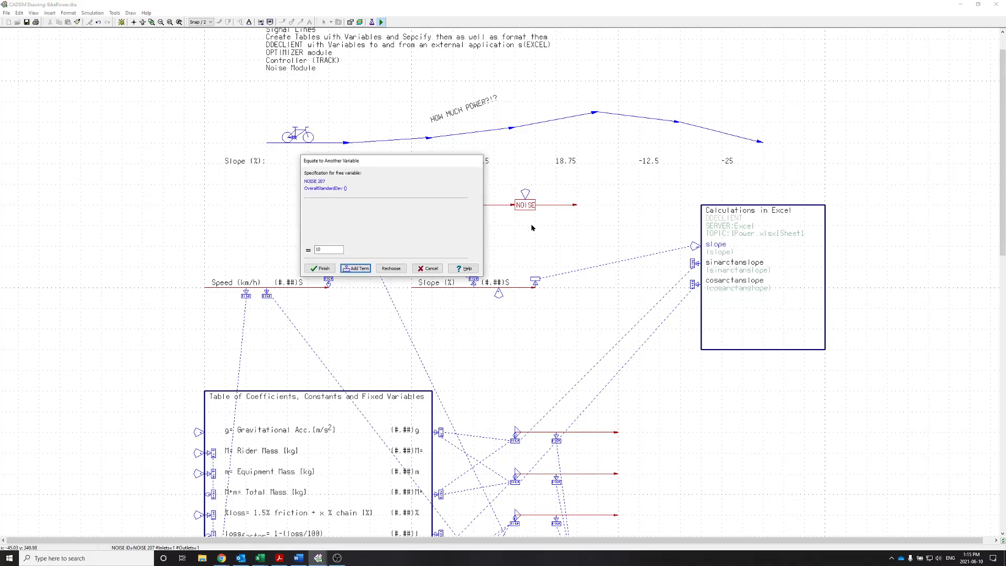
click(321, 268)
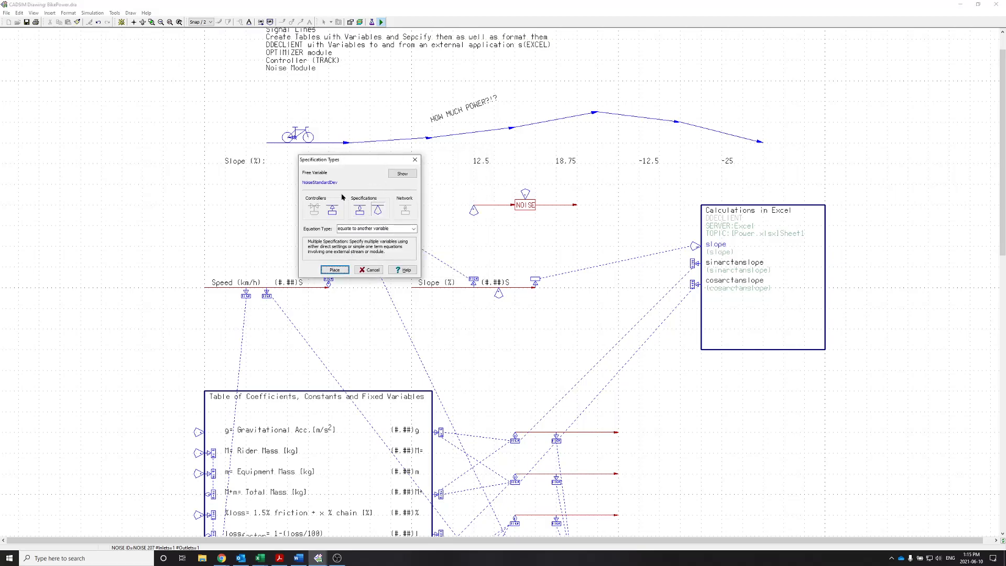
Step: Add the NoiseStandardDev specification to the NOISE module with a value of 1, completing the simulation setup
click(336, 269)
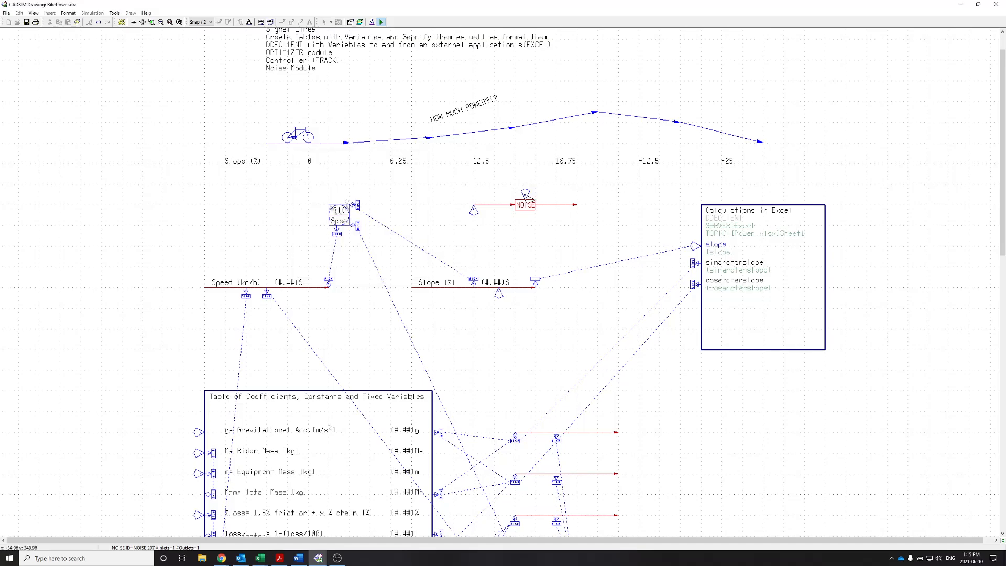
click(527, 187)
click(326, 243)
key(Return)
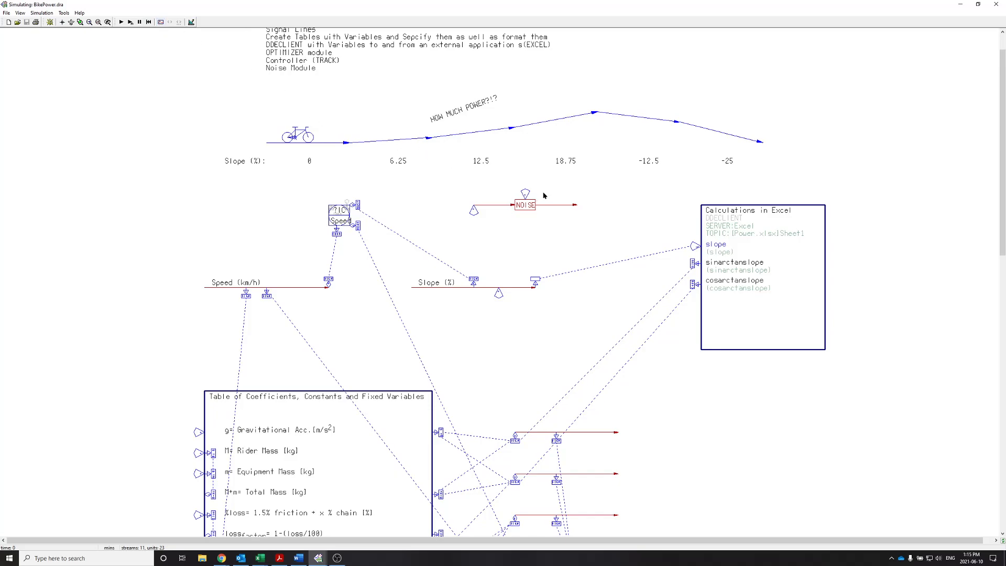
Step: Chart the NOISE outlet SIGNAL together with the feed SIGNAL in one chart and run the simulation
click(560, 206)
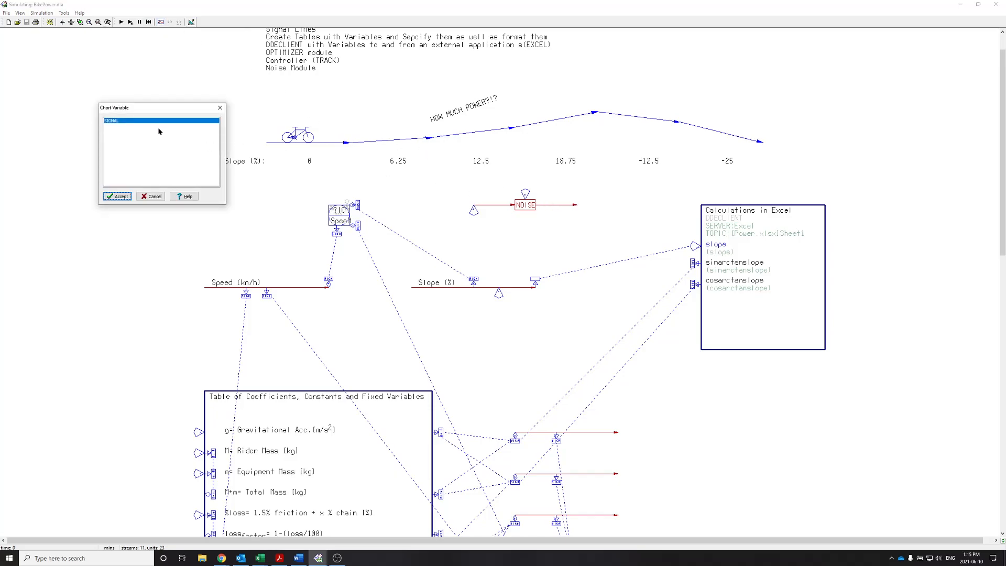
click(120, 196)
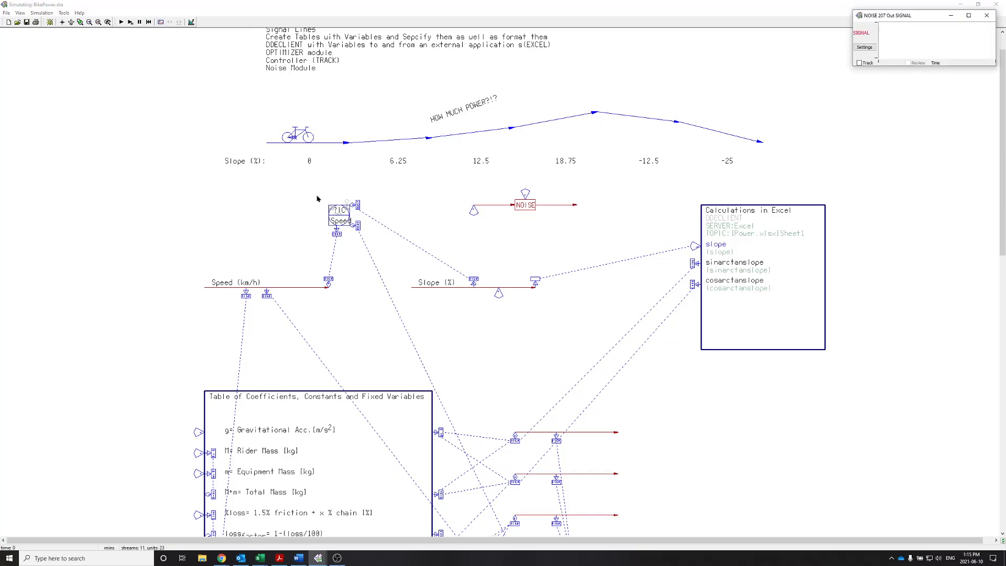
click(864, 47)
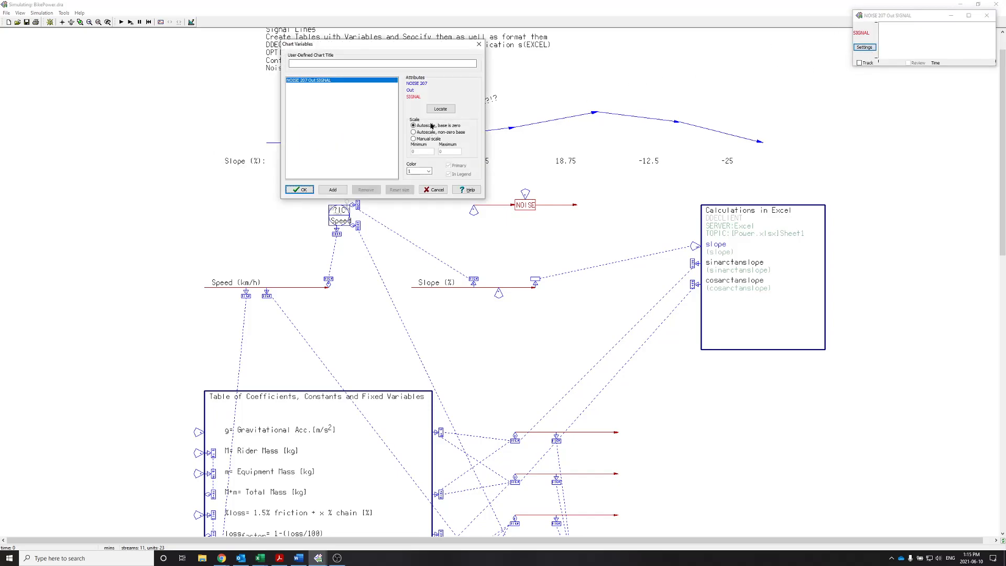
click(332, 190)
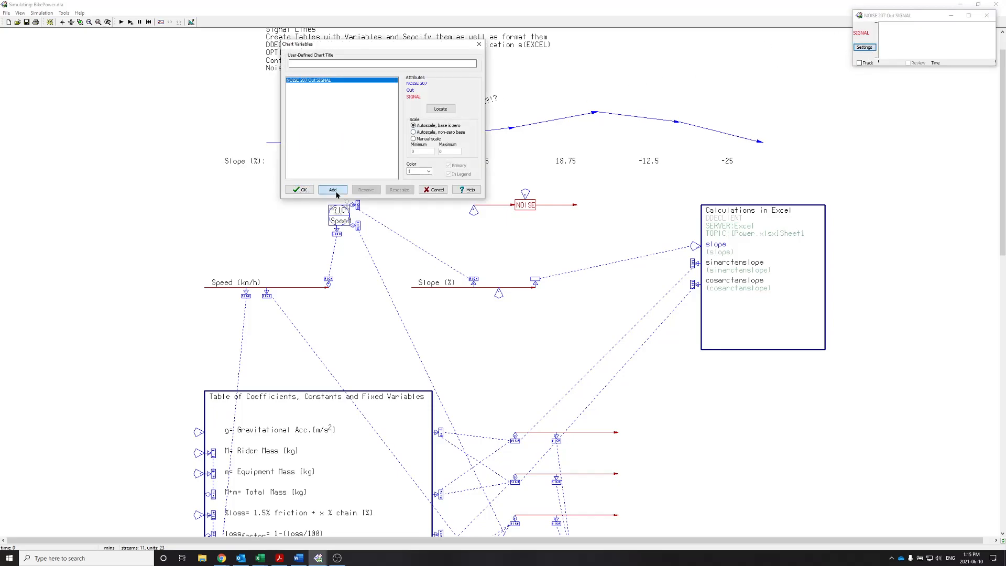
click(491, 205)
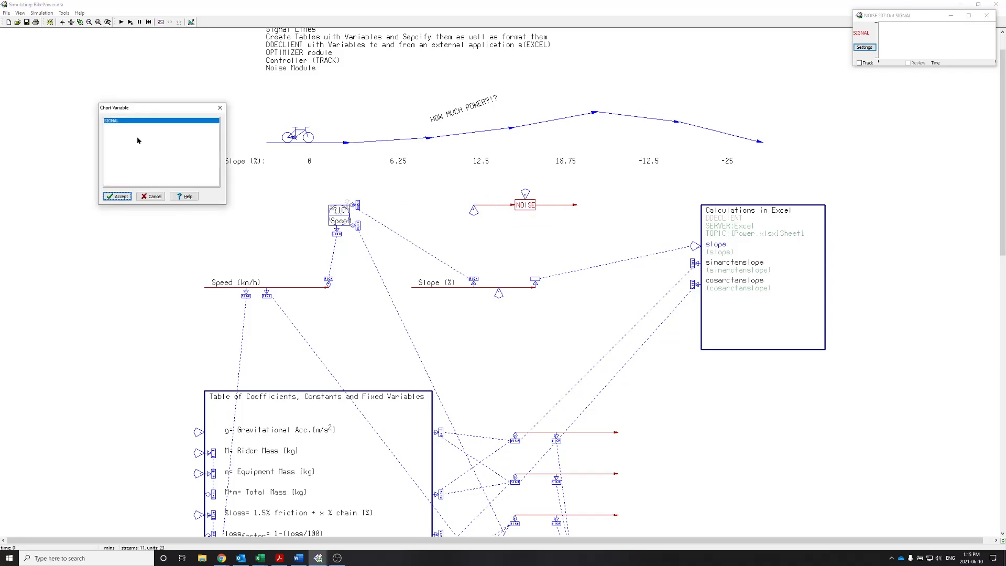
click(117, 196)
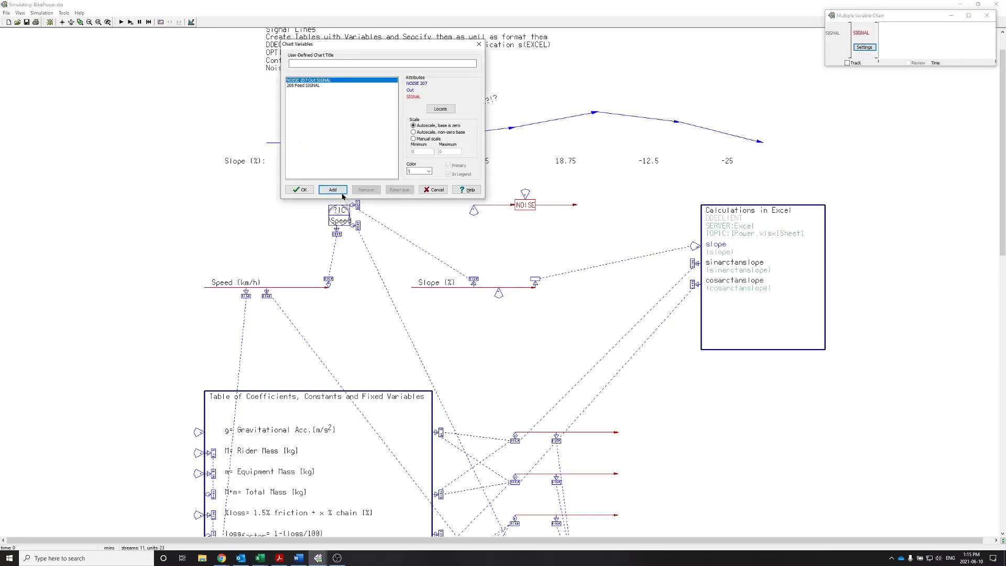
click(299, 191)
click(121, 22)
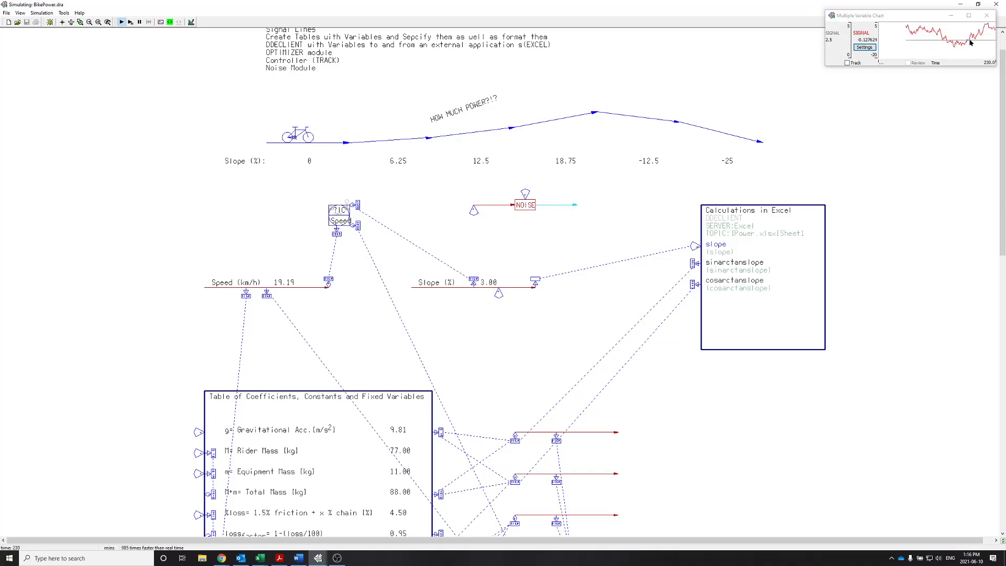
Step: Set the NOISE module's NoiseStandardDev to 0.1 and apply it to the running simulation
double_click(525, 194)
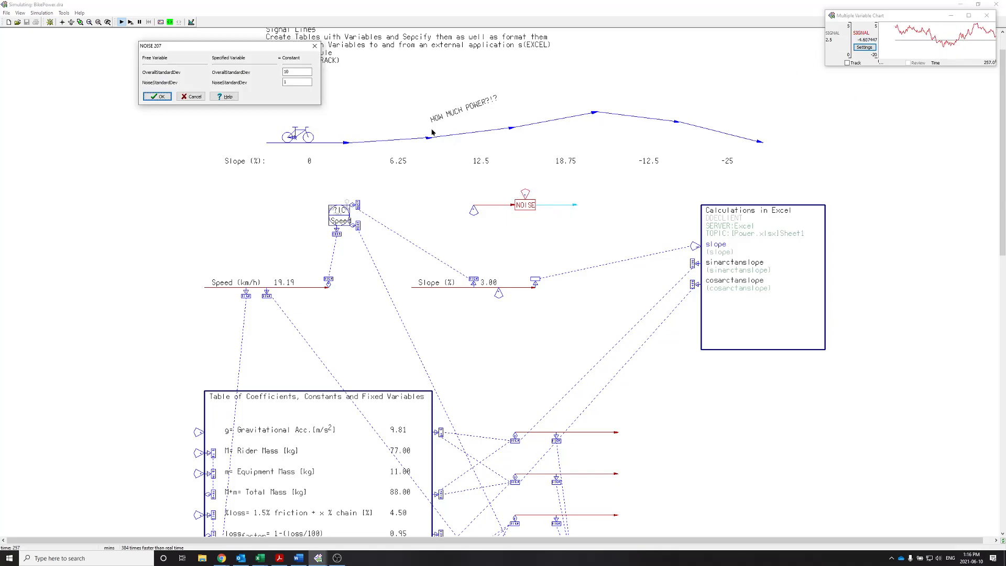
drag(232, 49, 492, 100)
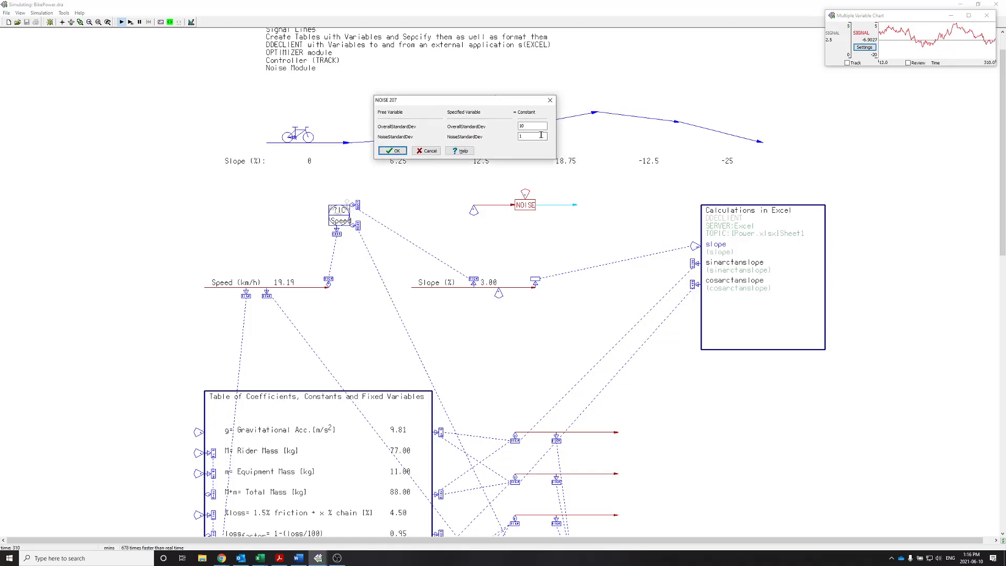
click(521, 136)
text(1)
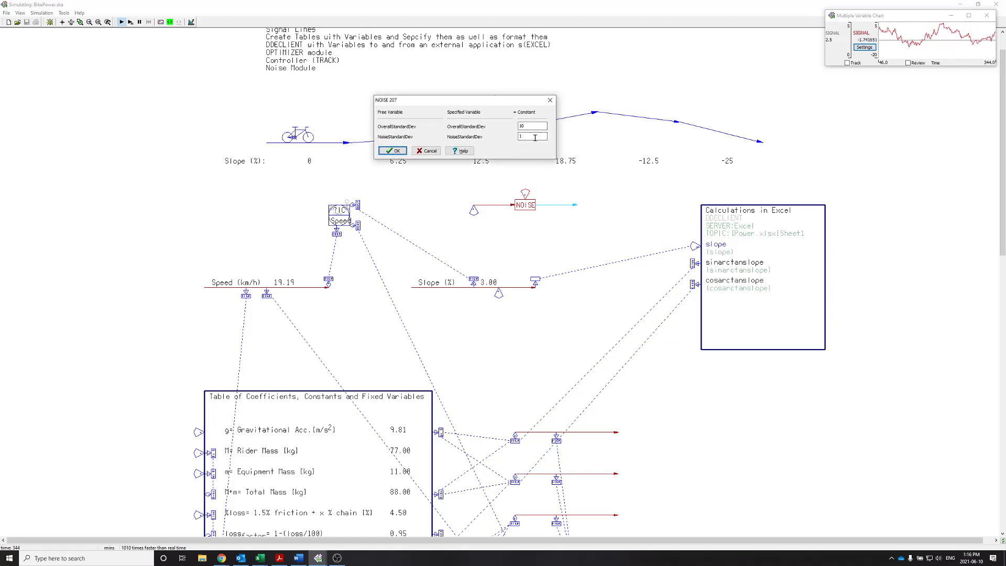
double_click(535, 137)
text(0.1)
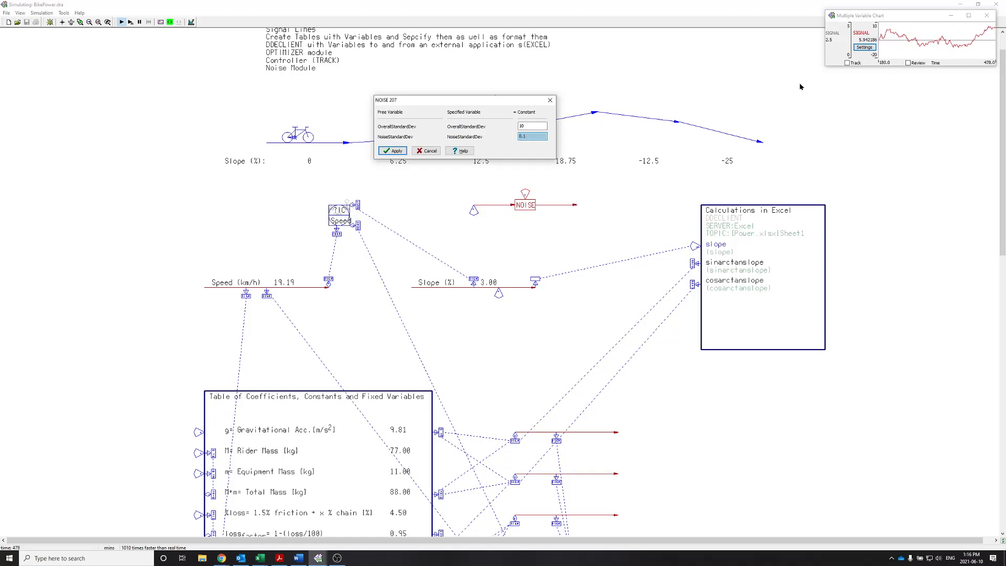
click(400, 152)
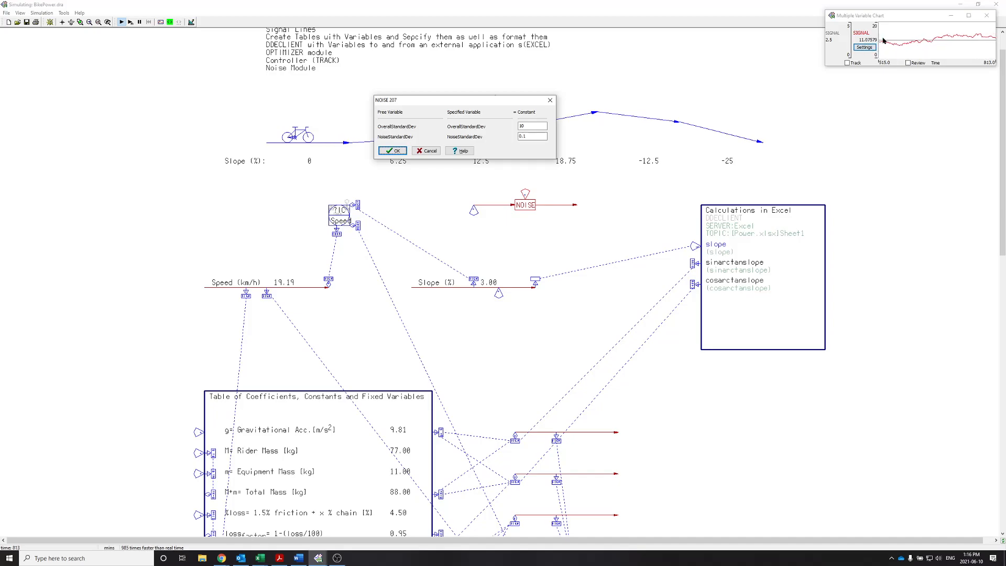
Step: Set the NOISE module's OverallStandardDev to 1, apply it to the running simulation and close its dialog
click(533, 124)
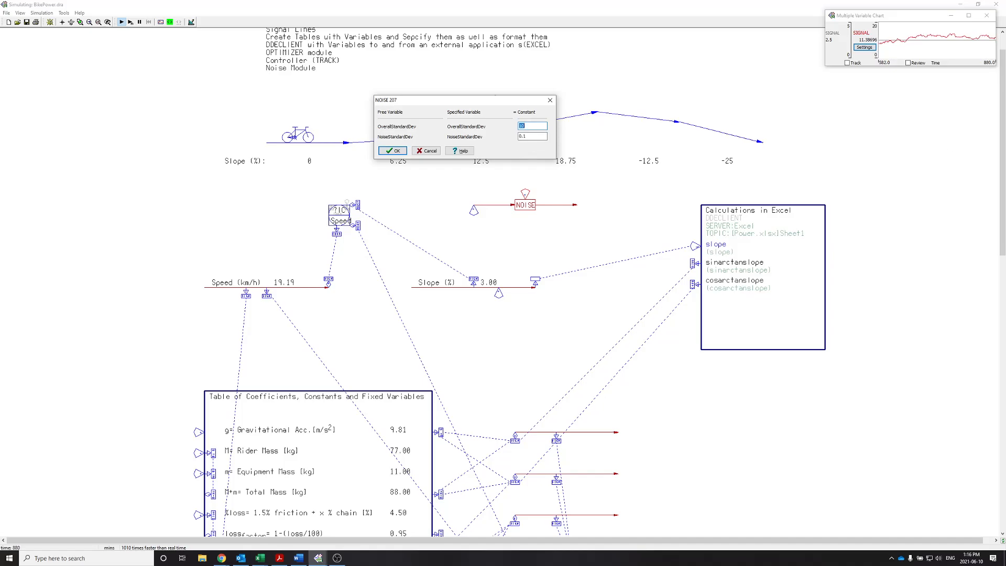
key(BackSpace)
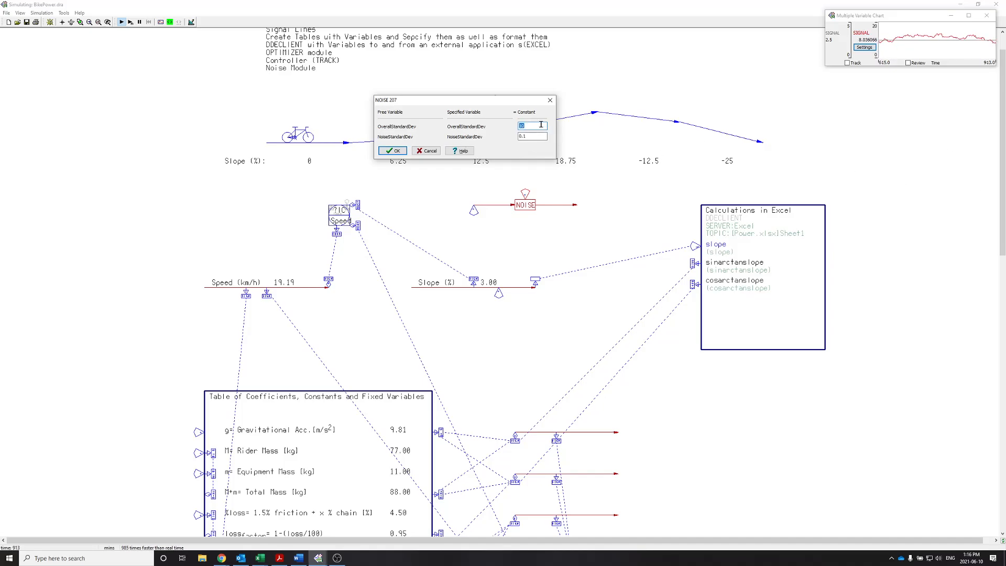
click(393, 151)
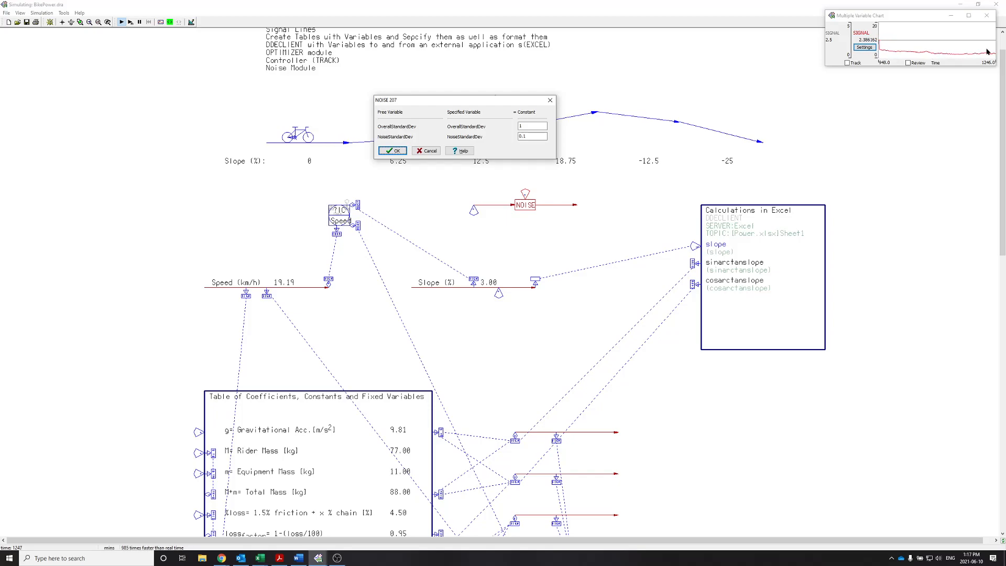
click(393, 151)
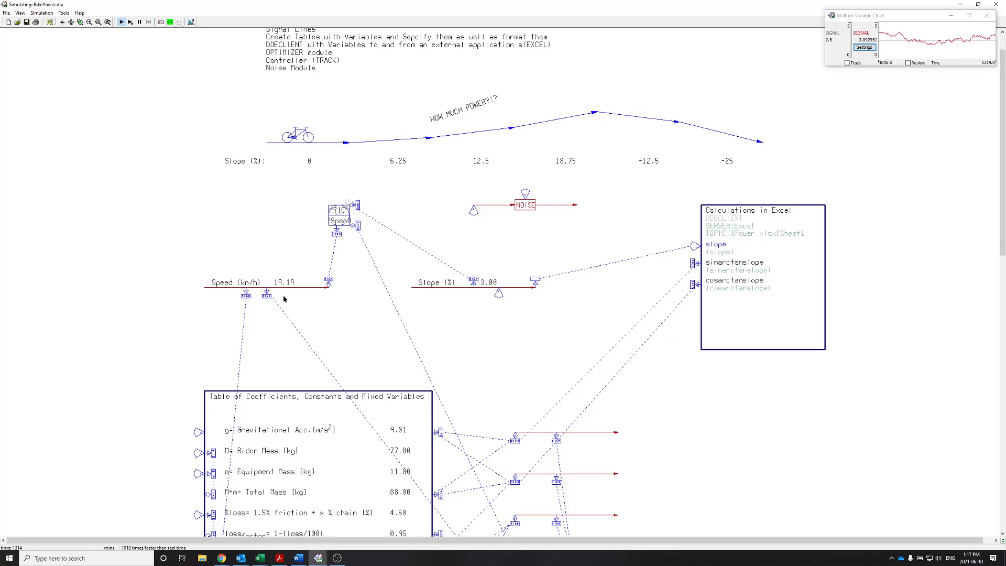
Step: Return to the drawing and replace the Slope (%) line's constant specification with an "equate to another variable" equation for its SIGNAL
scroll(285, 292, down, 2)
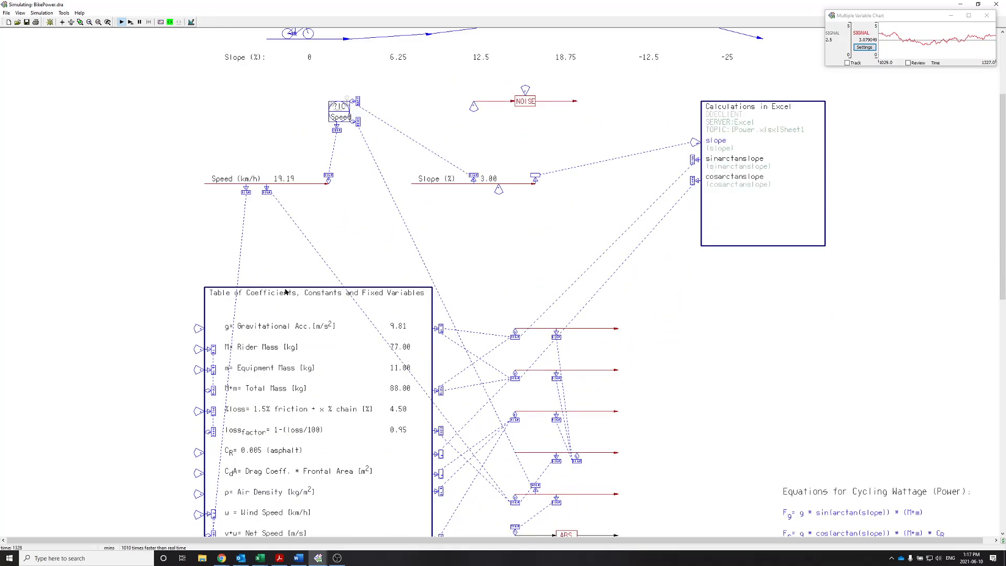
click(192, 22)
click(466, 336)
double_click(498, 193)
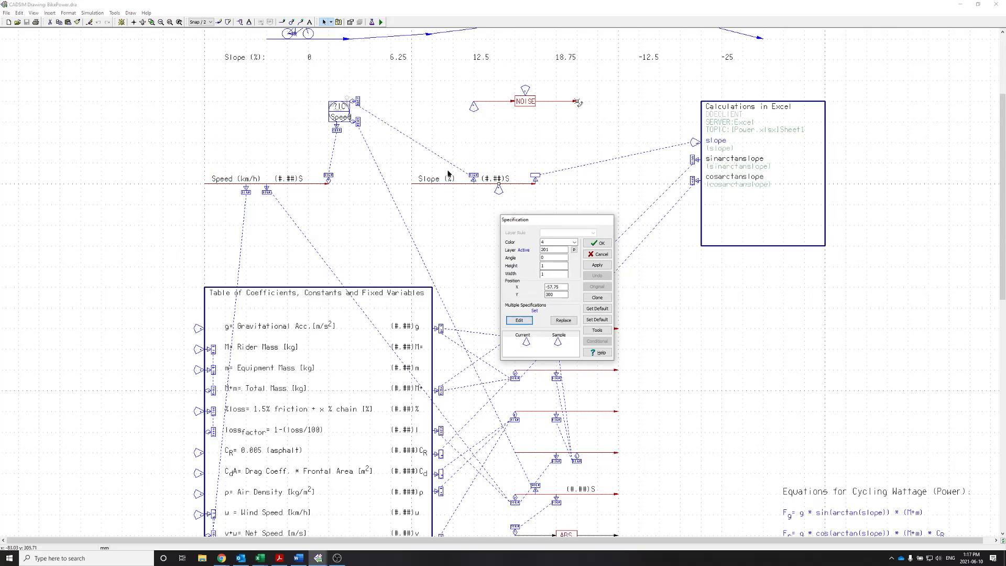
click(563, 320)
click(359, 209)
click(334, 269)
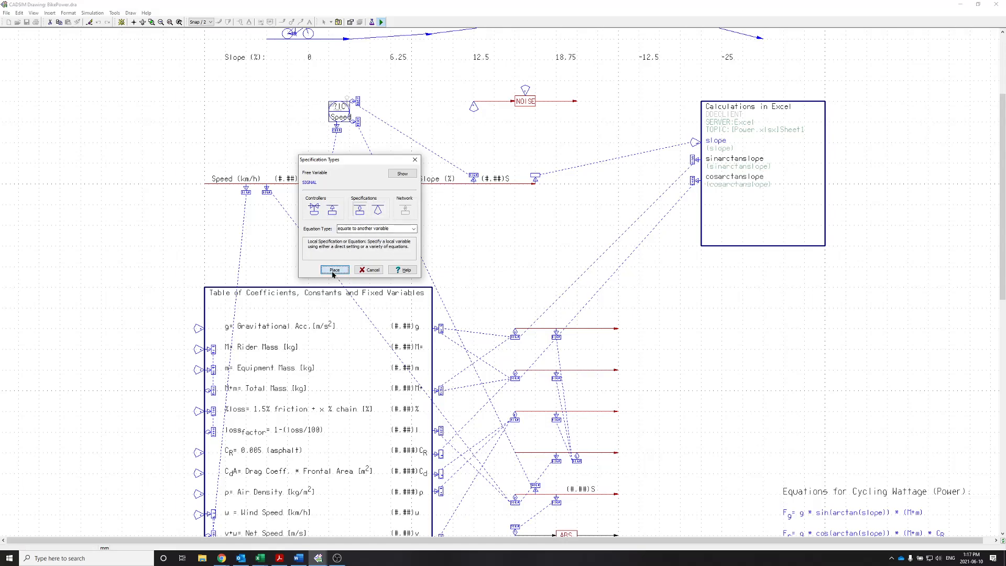
click(514, 159)
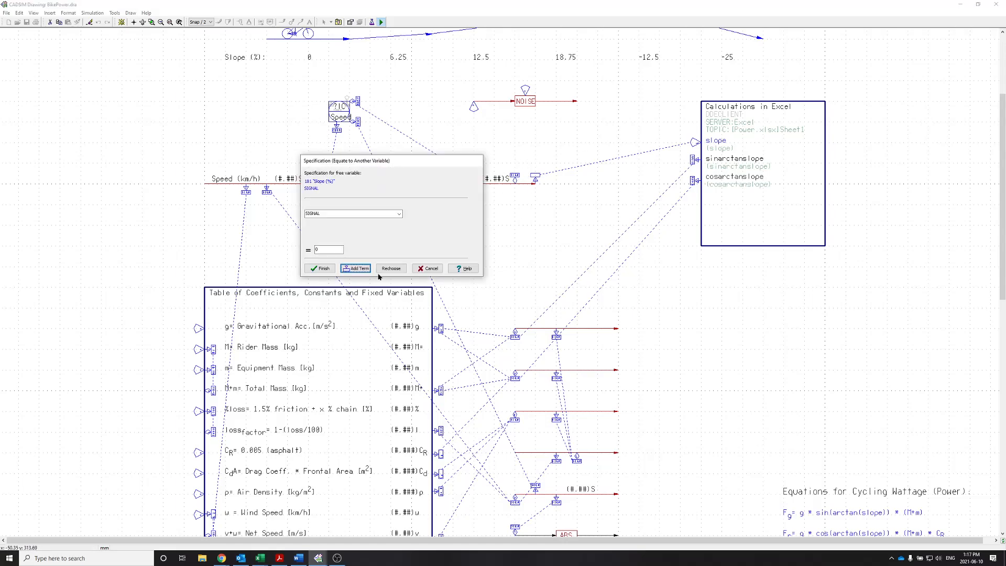
Step: Add the NOISE module's outlet SIGNAL as the Slope equation's term and finish the equation
click(361, 269)
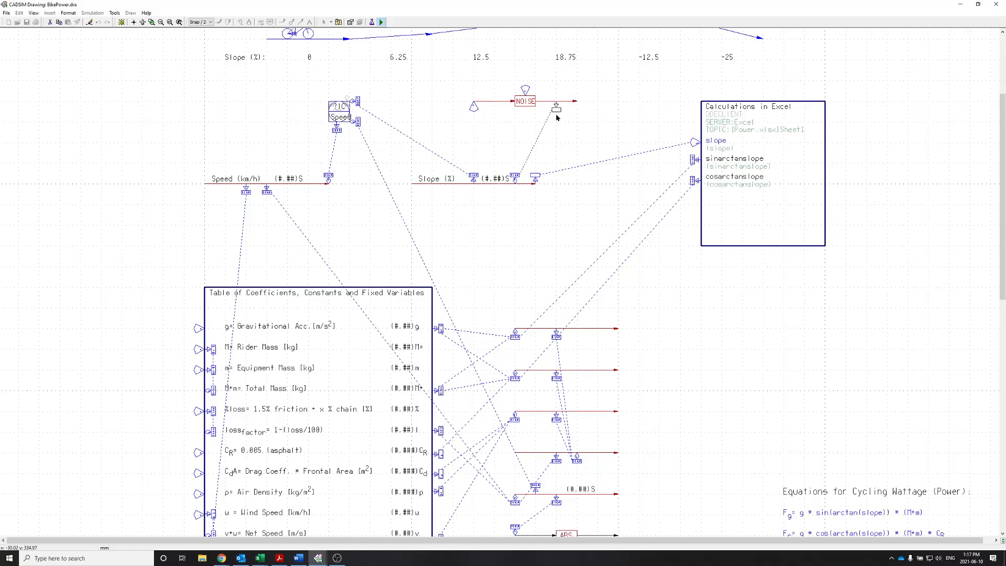
click(556, 117)
click(320, 286)
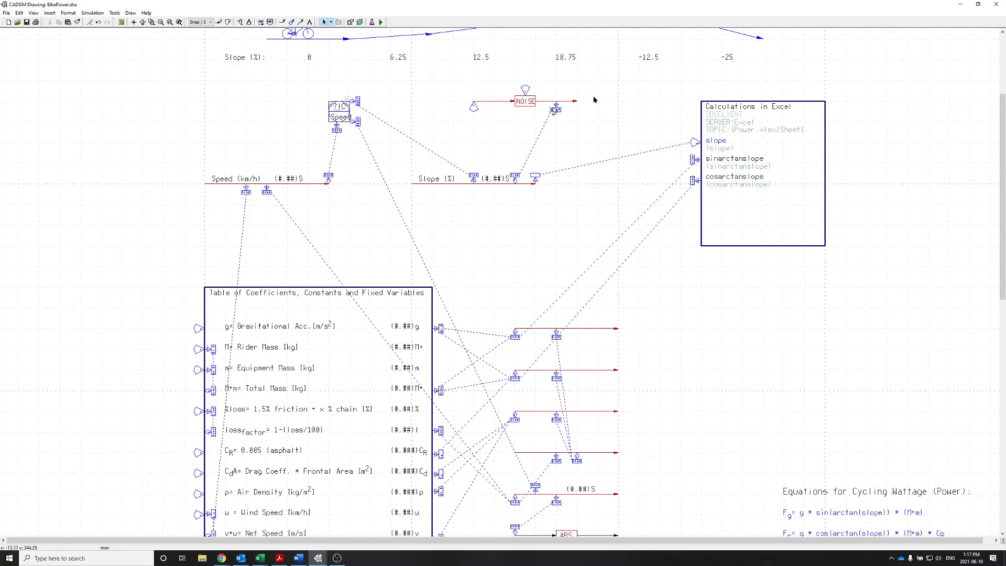
Step: Switch to the Power.xlsx workbook in Excel, check its slope value cell, shrink the window, and return to the CADSIM drawing
scroll(526, 198, down, 2)
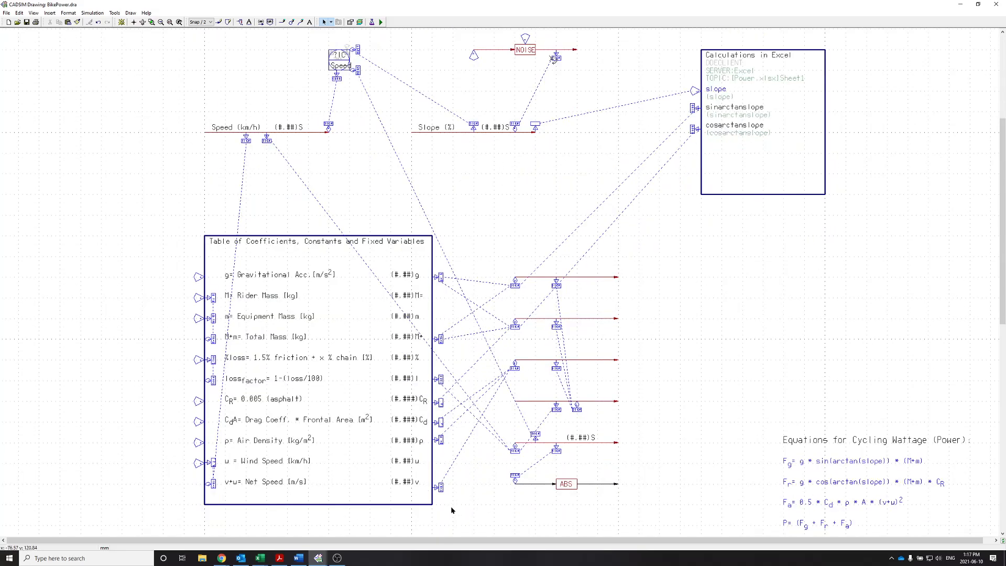
mouse_move(250, 553)
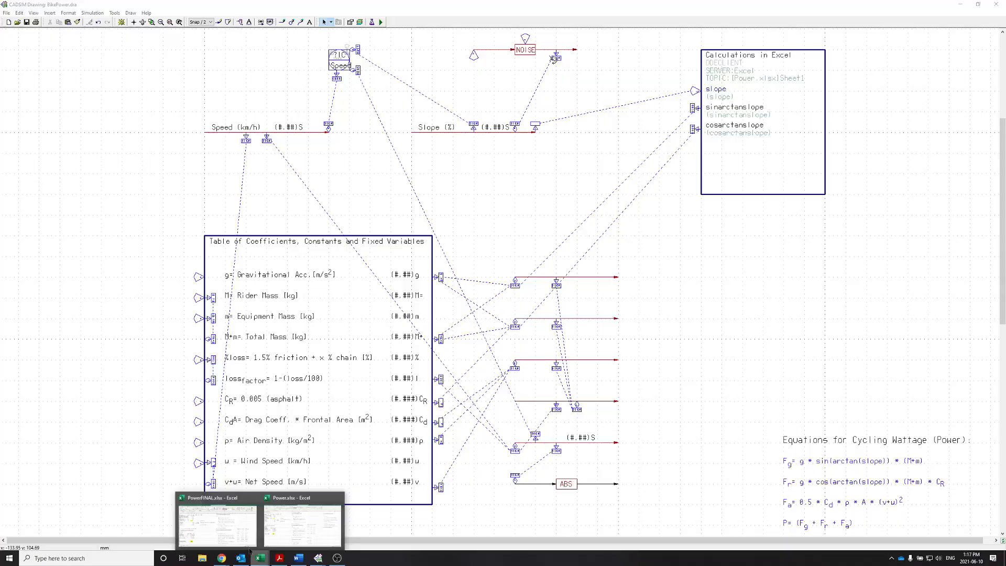
click(288, 513)
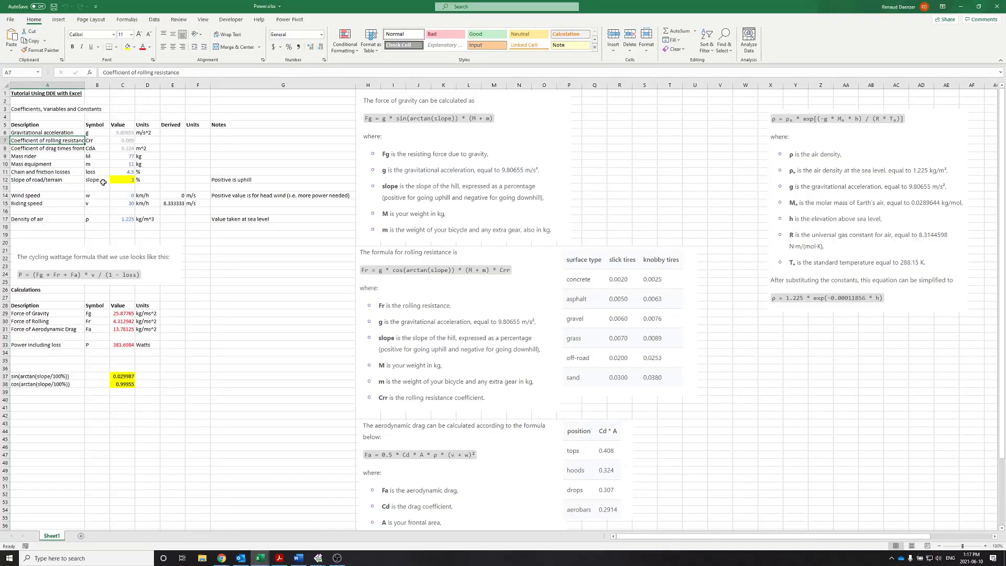
click(130, 180)
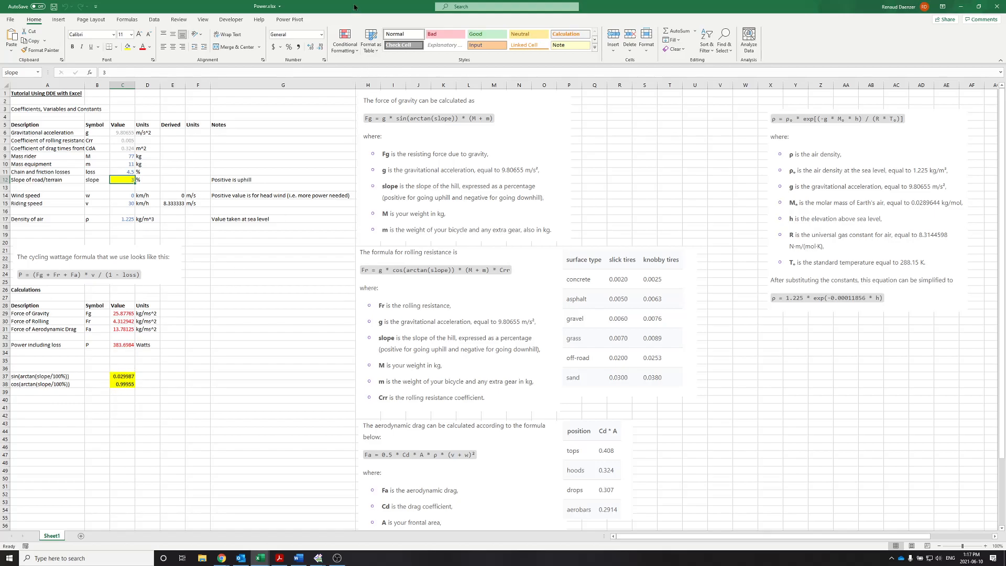
mouse_move(354, 7)
mouse_down()
mouse_move(444, 97)
mouse_move(593, 126)
mouse_up()
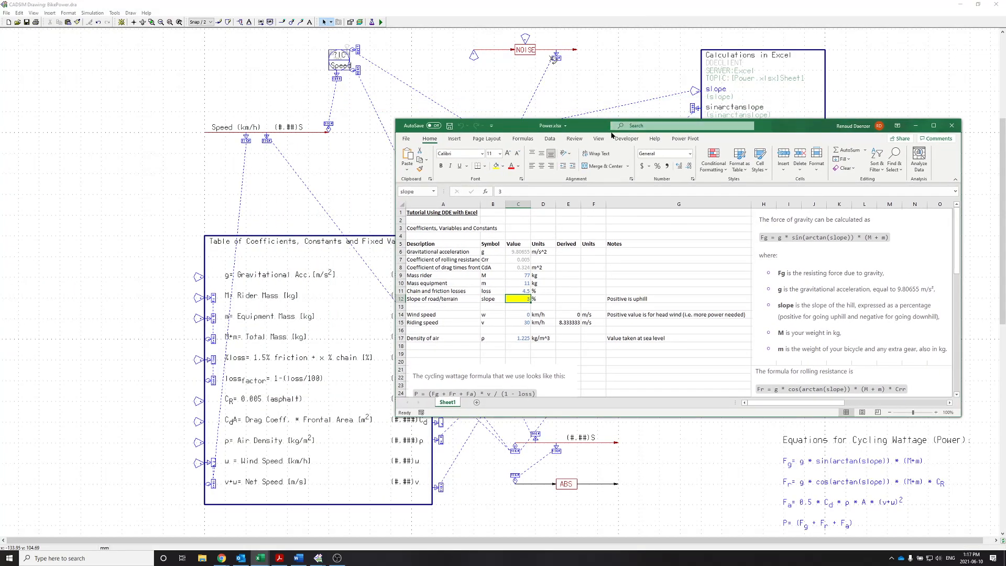
click(724, 106)
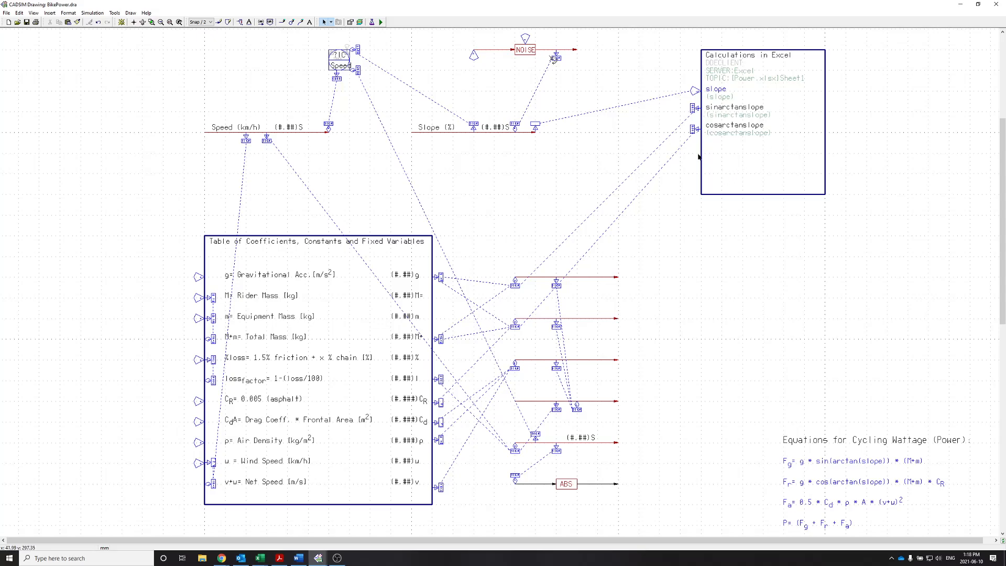
Step: Load the BikePower model into simulation mode and run it with the noise-driven slope
scroll(593, 239, down, 3)
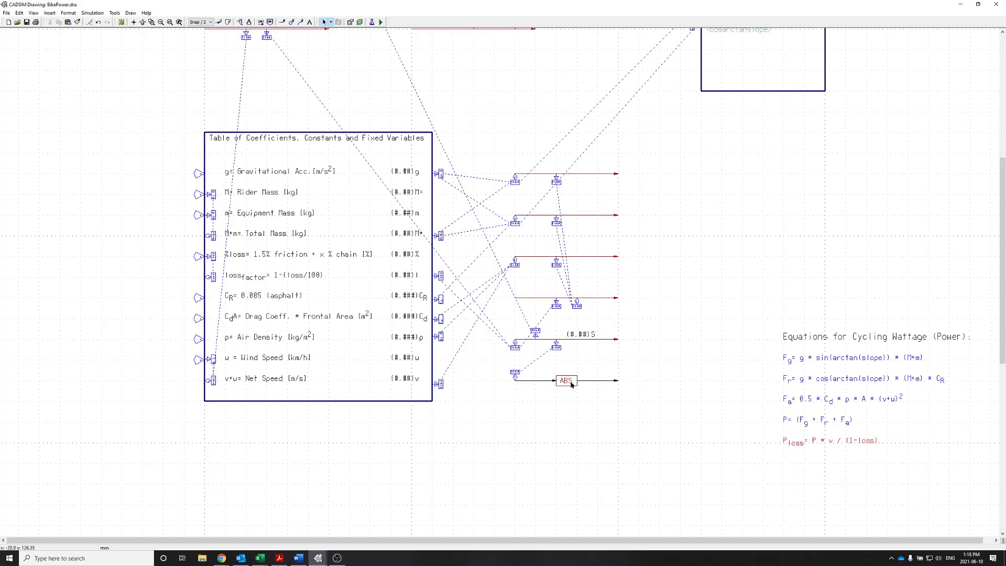
scroll(549, 406, up, 1)
scroll(291, 210, up, 1)
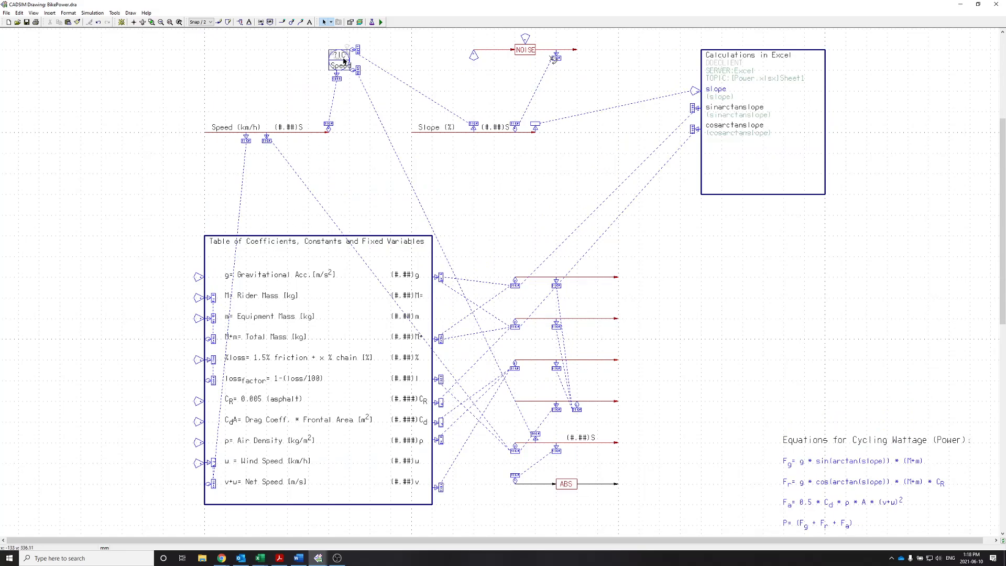
click(381, 22)
click(470, 286)
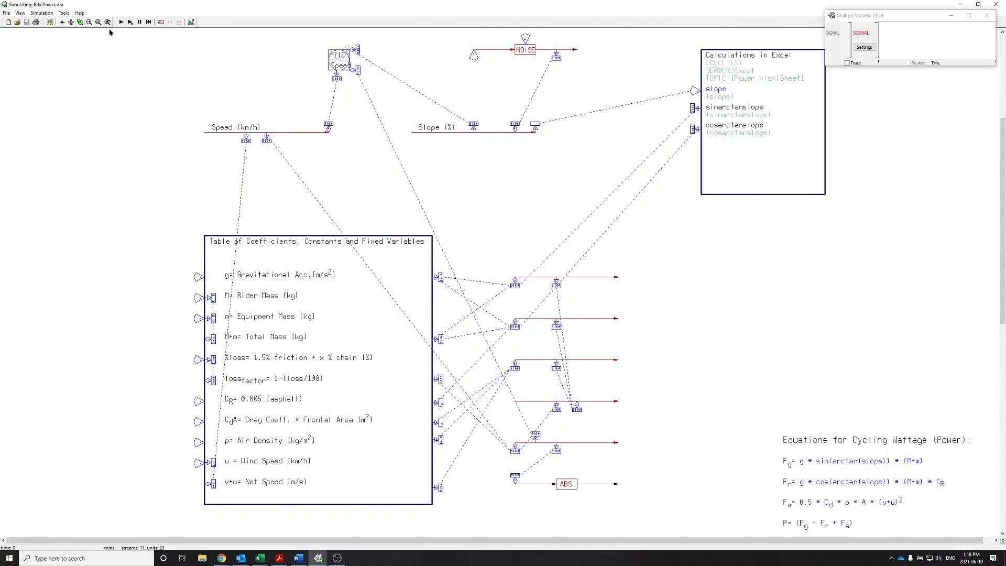
click(120, 22)
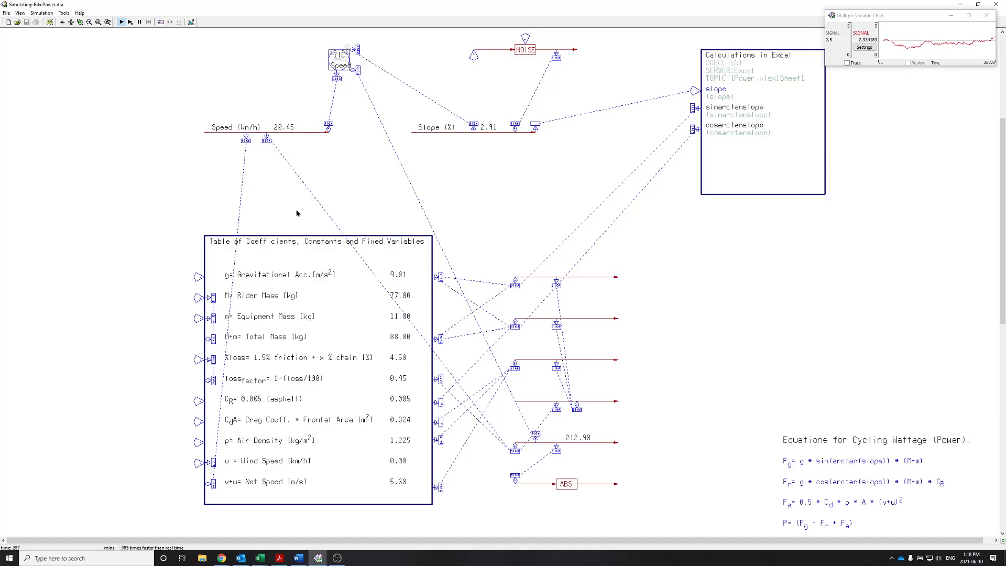
Step: Review the running model's learning objectives, Speed and Slope values, coefficients table, power result and cycling wattage equations
scroll(296, 213, up, 3)
scroll(338, 239, up, 1)
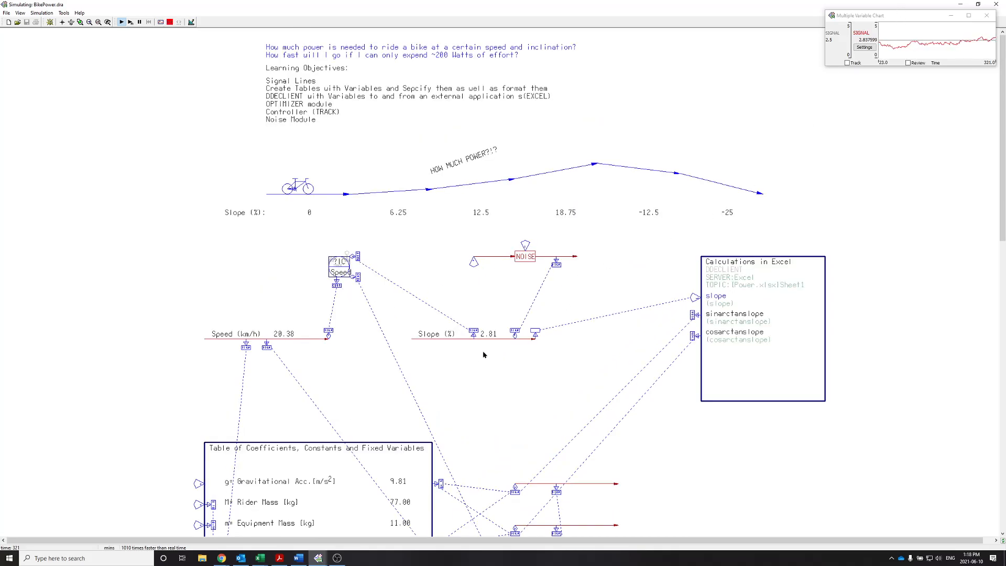
scroll(483, 354, down, 1)
scroll(476, 446, down, 1)
scroll(495, 454, up, 3)
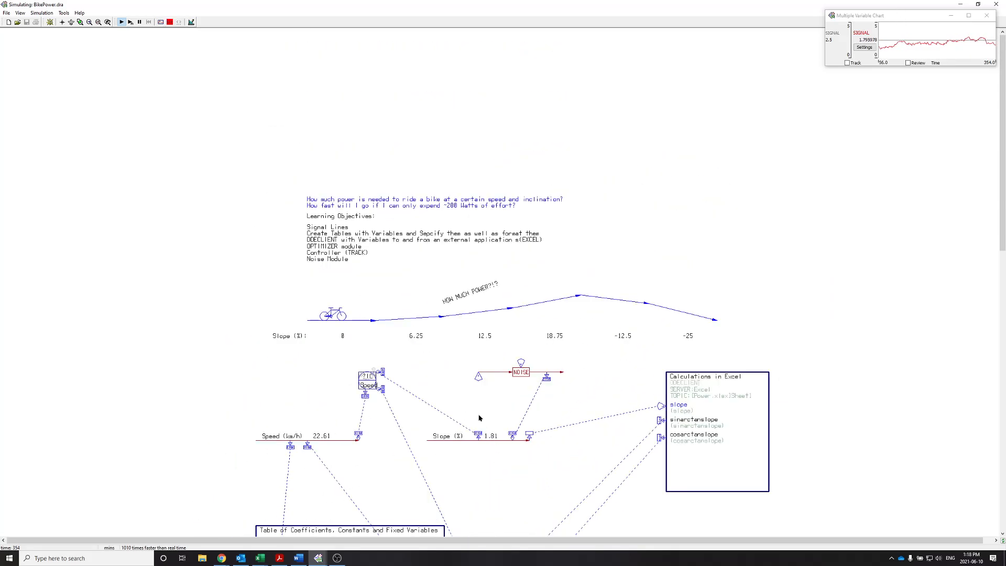
scroll(475, 413, up, 4)
scroll(285, 226, down, 1)
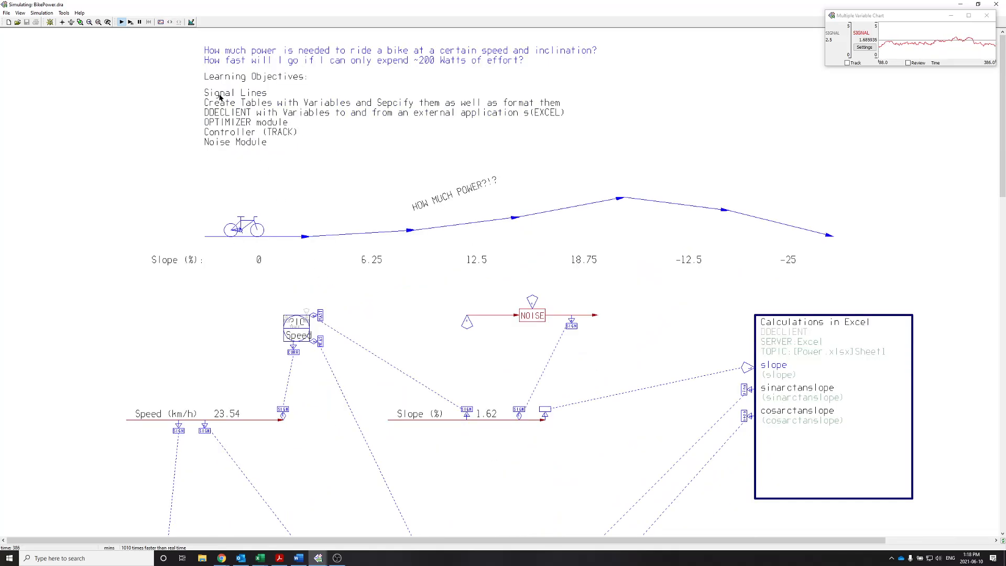
scroll(248, 158, down, 1)
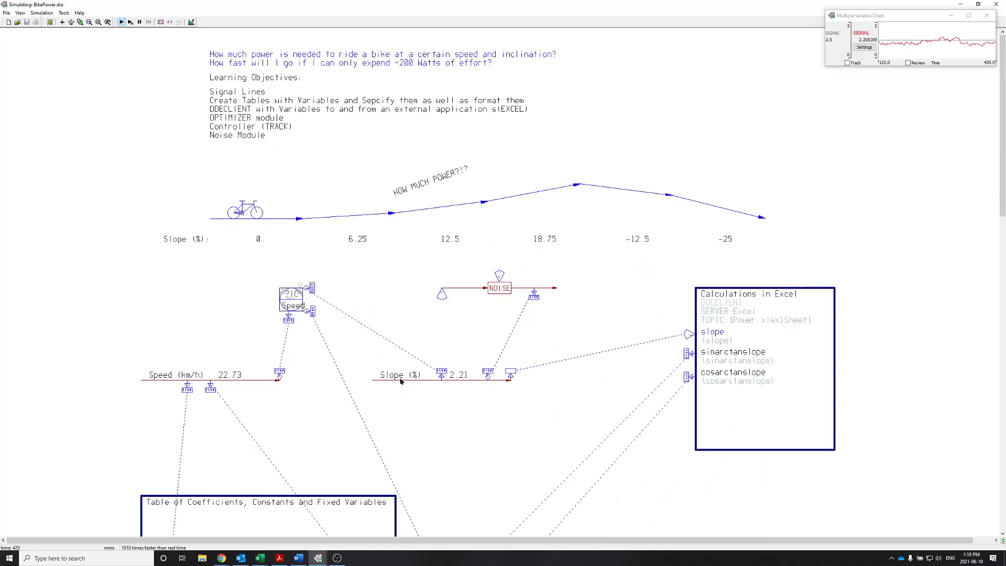
scroll(251, 136, down, 1)
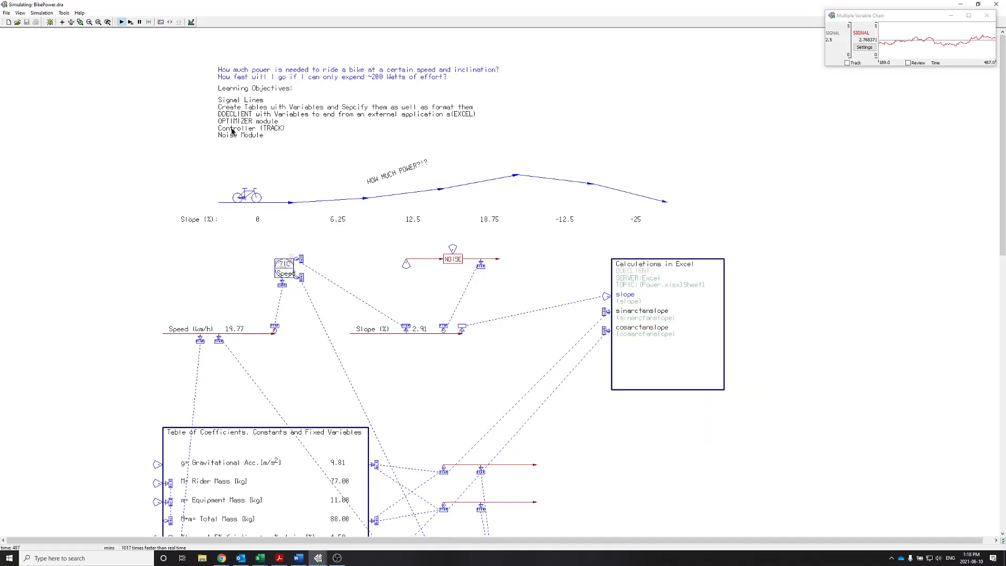
scroll(148, 325, down, 2)
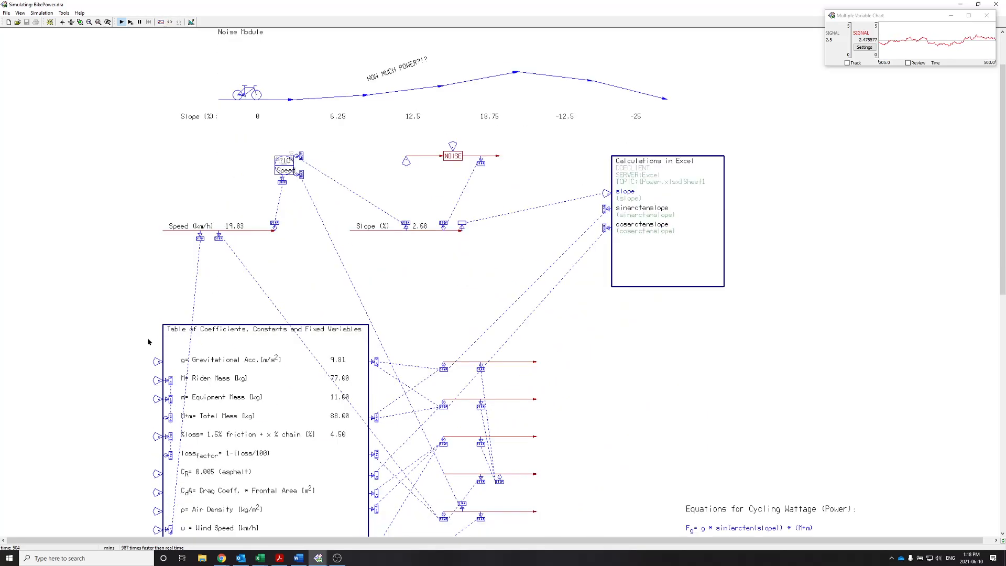
scroll(148, 342, down, 4)
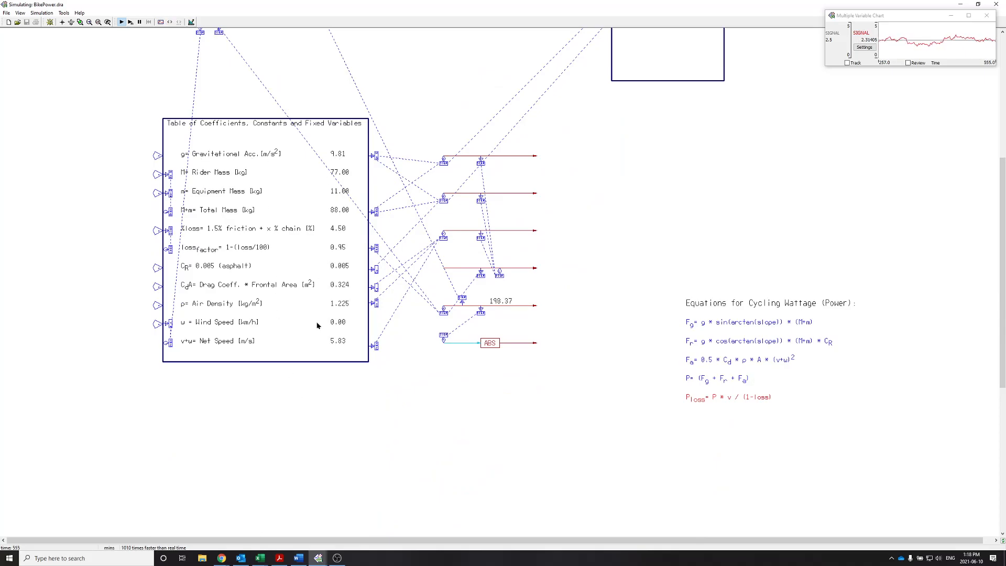
scroll(329, 362, up, 6)
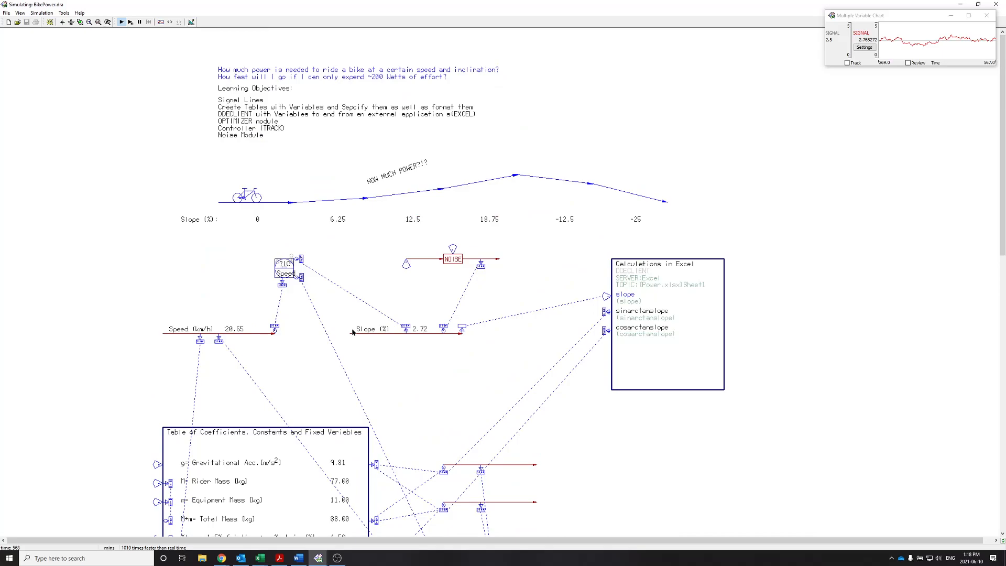
scroll(372, 307, down, 1)
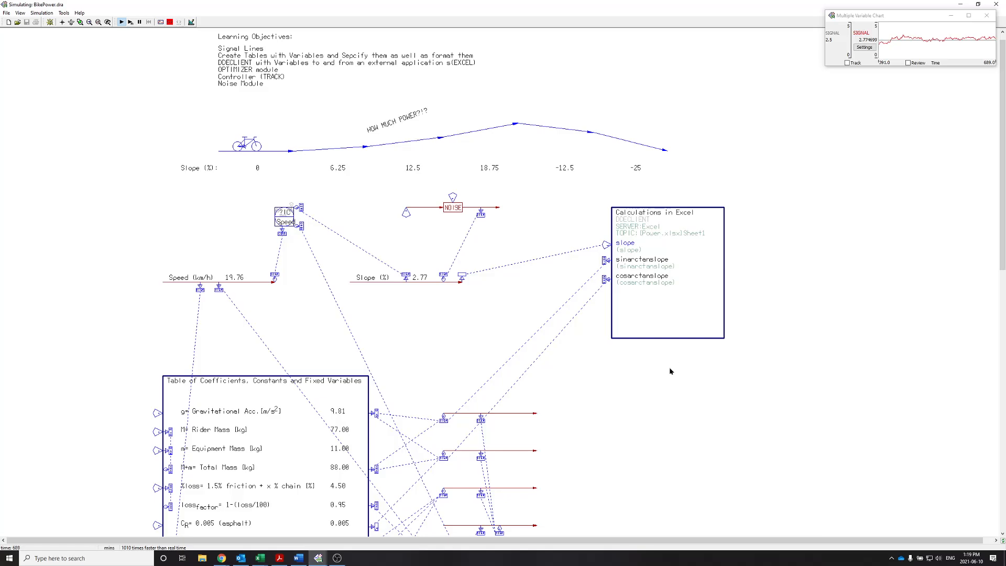
scroll(521, 413, down, 1)
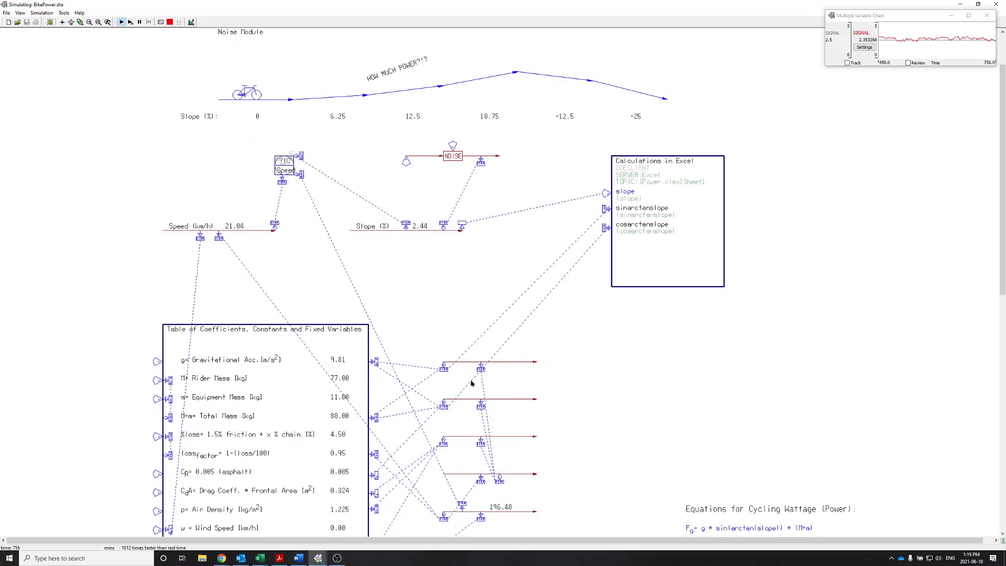
Step: Inspect the gravity-force line's feed SIGNAL equation and the rolling resistance coefficient's constant in the running simulation, keeping the equation read-out open
double_click(443, 369)
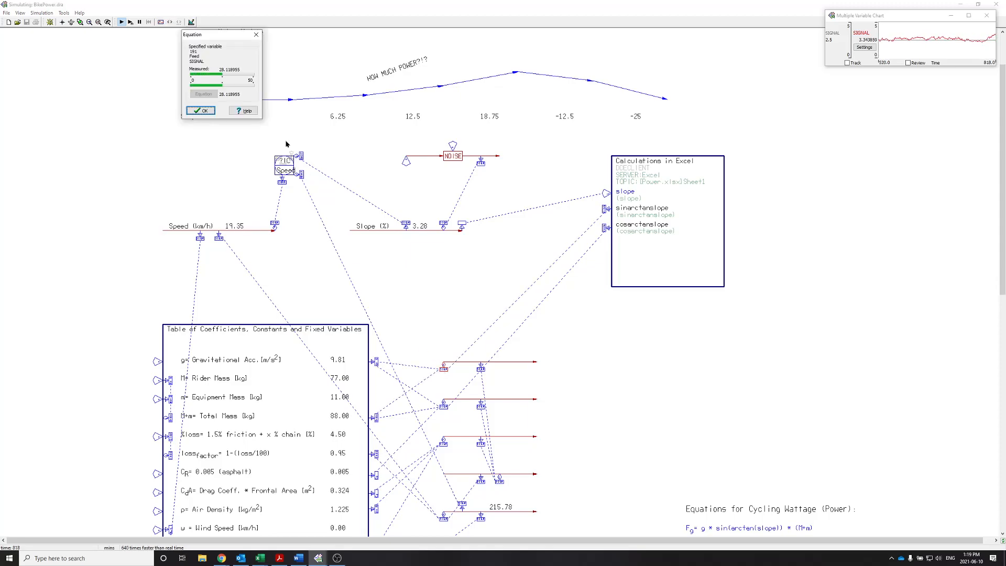
drag(227, 31, 501, 212)
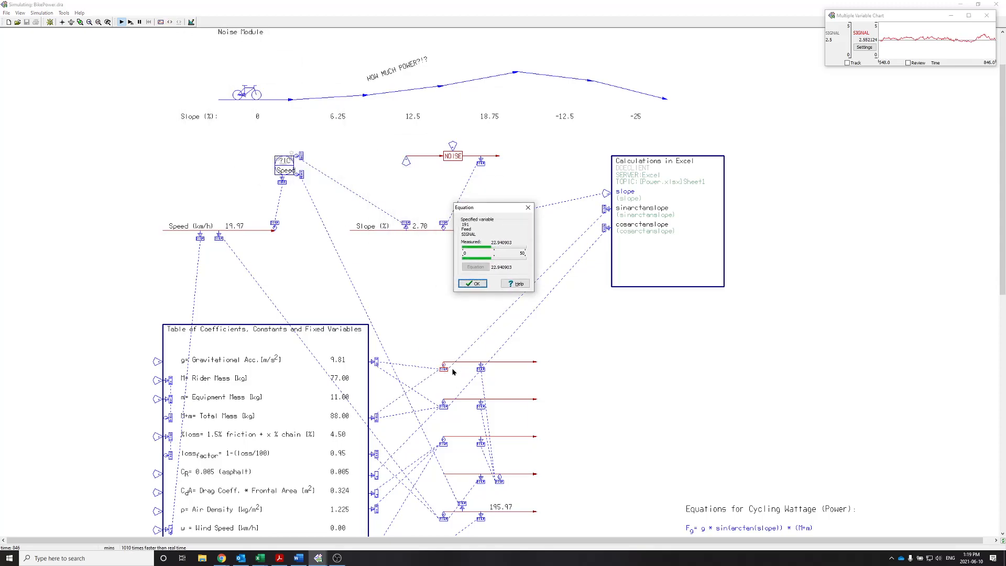
scroll(550, 374, down, 1)
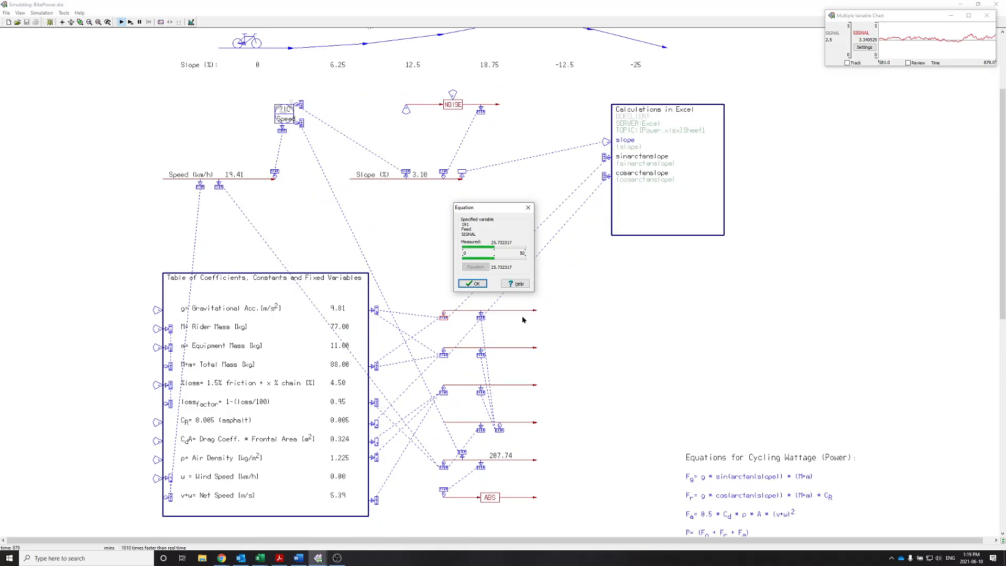
scroll(542, 316, down, 1)
drag(490, 205, 373, 210)
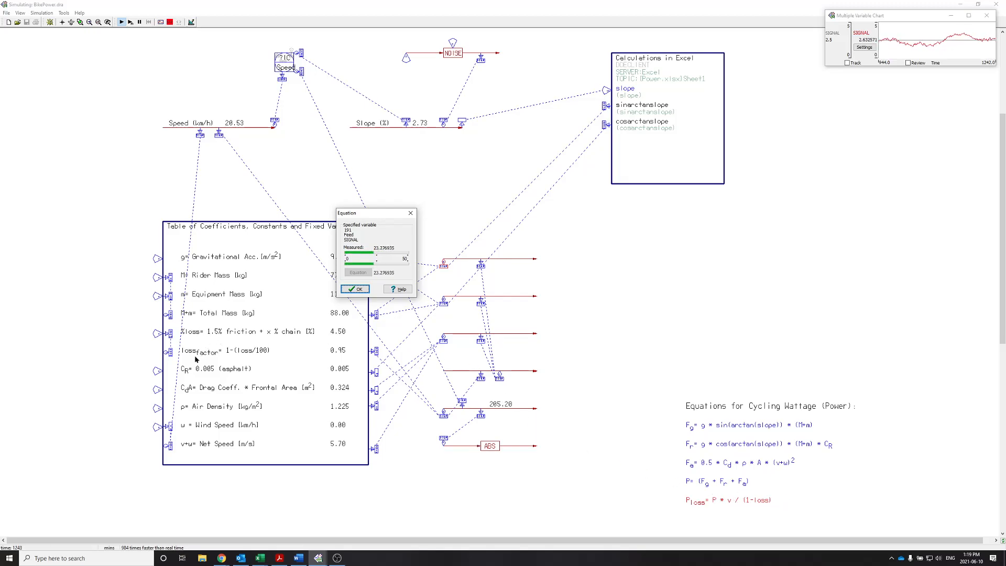
drag(357, 226, 412, 172)
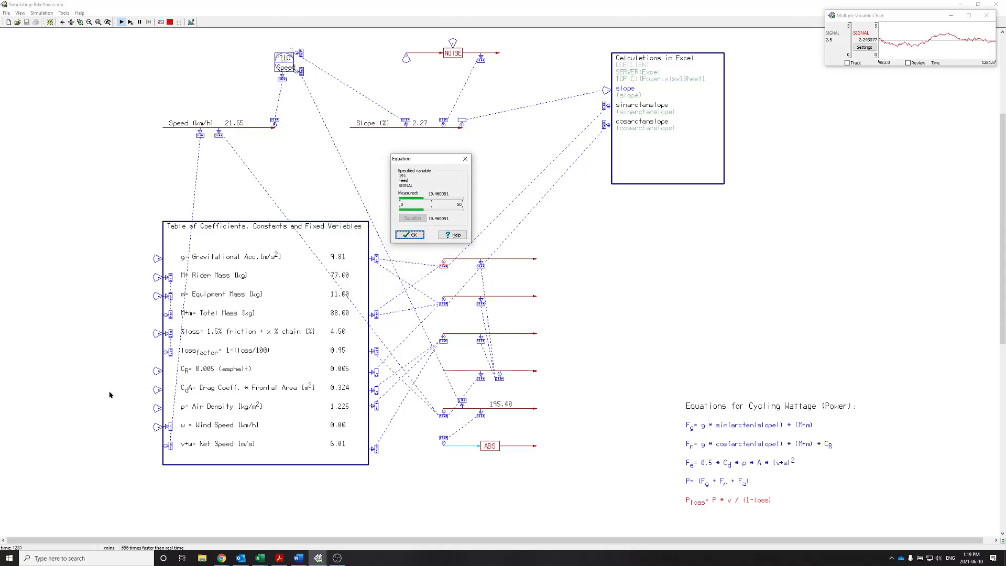
double_click(157, 372)
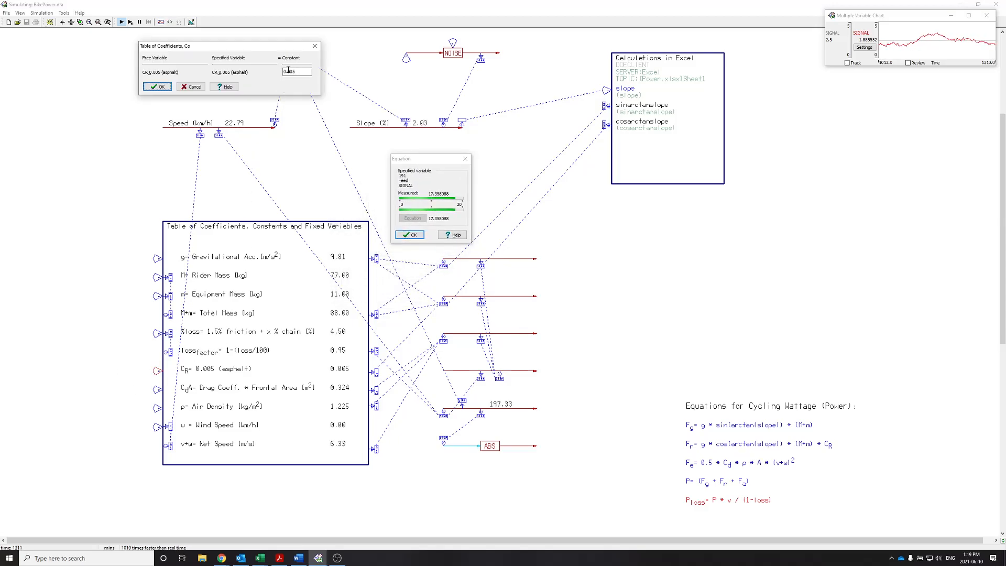
click(159, 87)
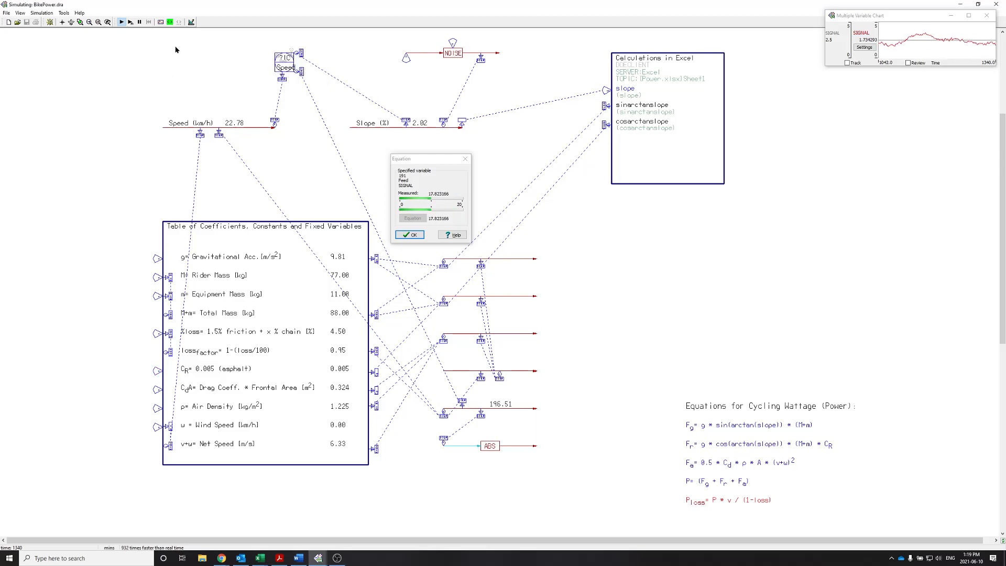
Step: Switch to the Power.xlsx workbook in Excel over the running simulation and zoom the sheet out to 70% to examine the live slope calculations
click(260, 558)
click(303, 524)
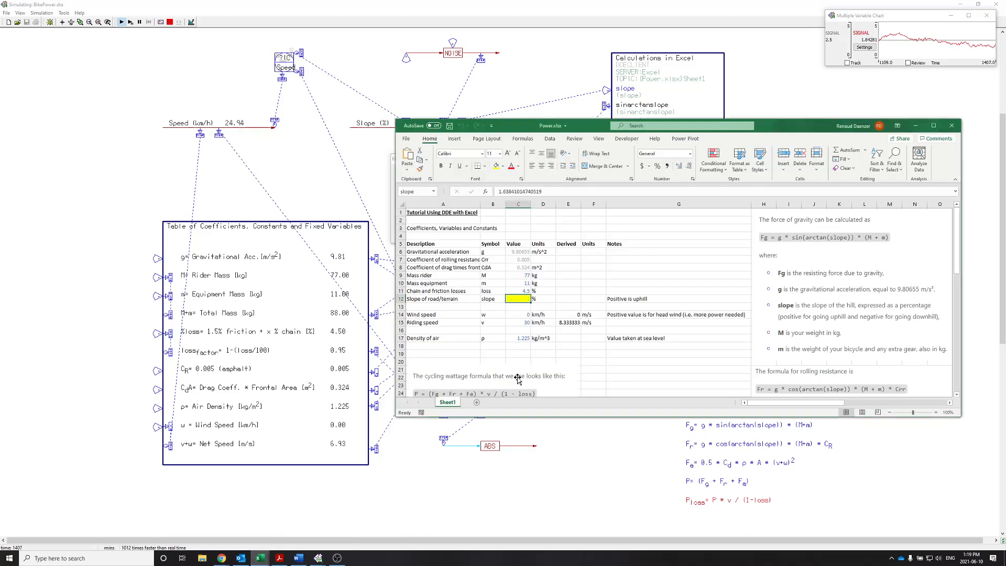
ctrl+scroll(553, 342, down, 2)
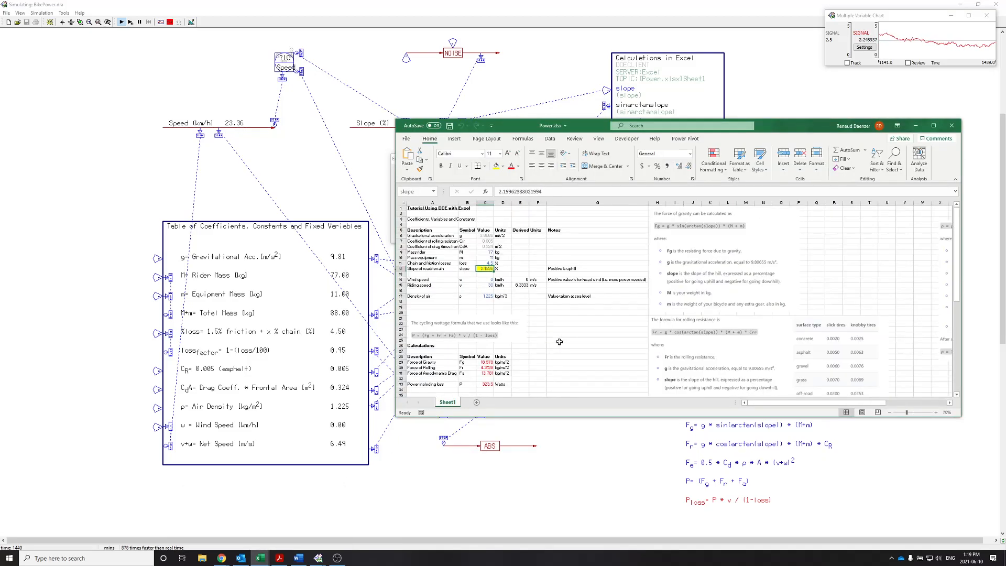
Step: Check the remaining Excel calculations, then return to the CADSIM simulation and set the rolling resistance coefficient C_R to 0.03
scroll(687, 353, down, 2)
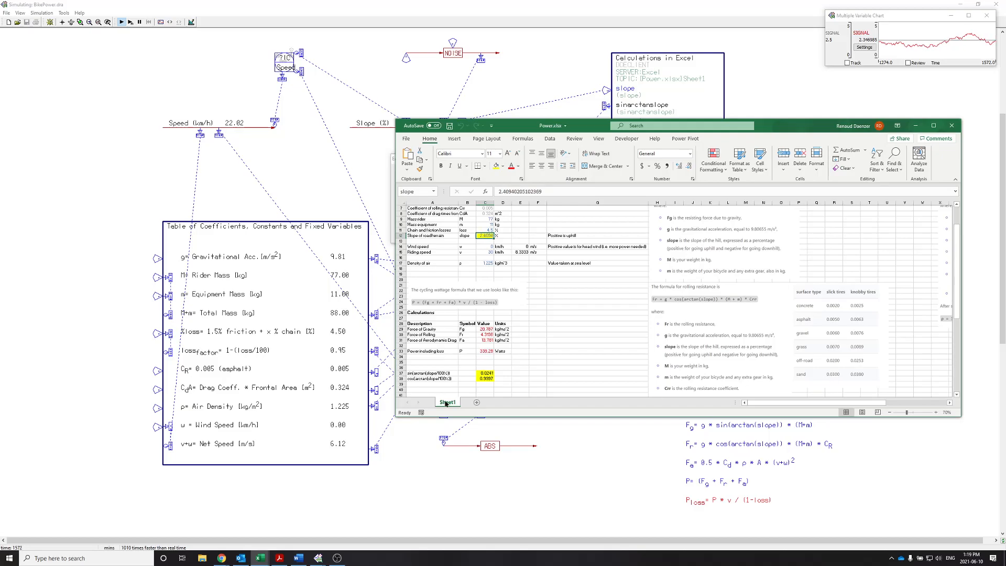
click(150, 424)
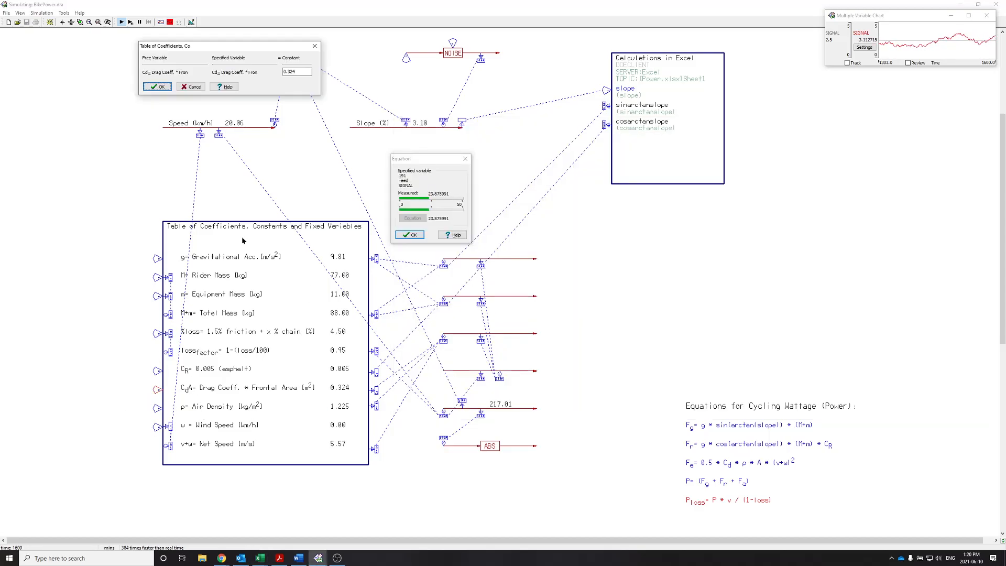
click(157, 377)
click(158, 375)
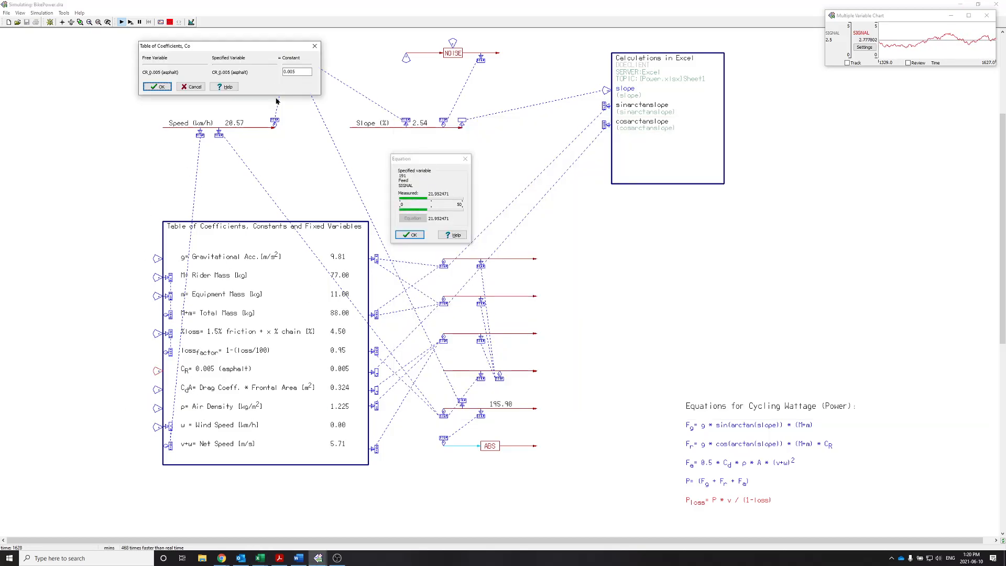
text(3)
key(Return)
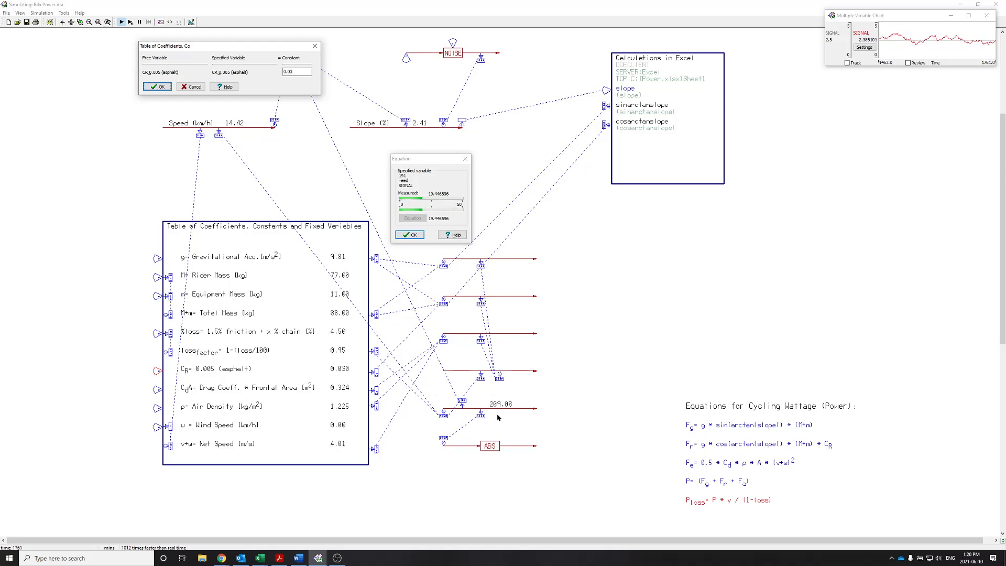
click(156, 88)
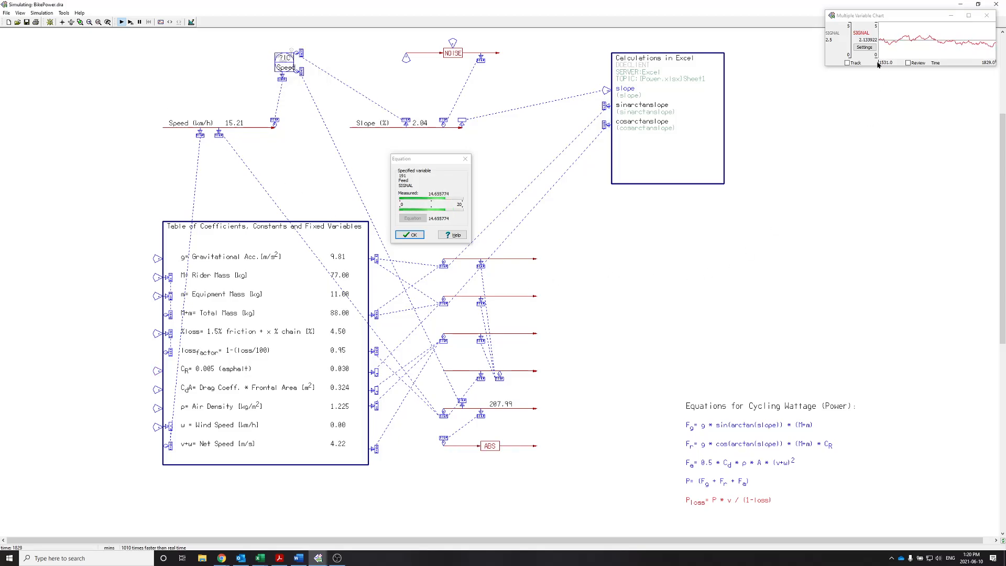
Step: Inspect the Noise module's output SIGNAL in the running simulation and close the open read-outs
scroll(542, 274, down, 1)
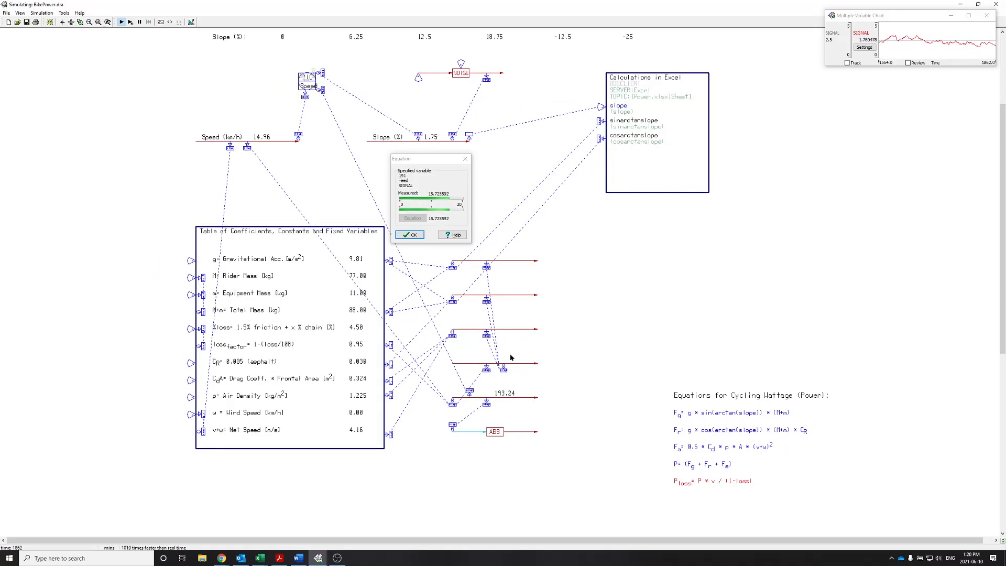
scroll(511, 355, down, 3)
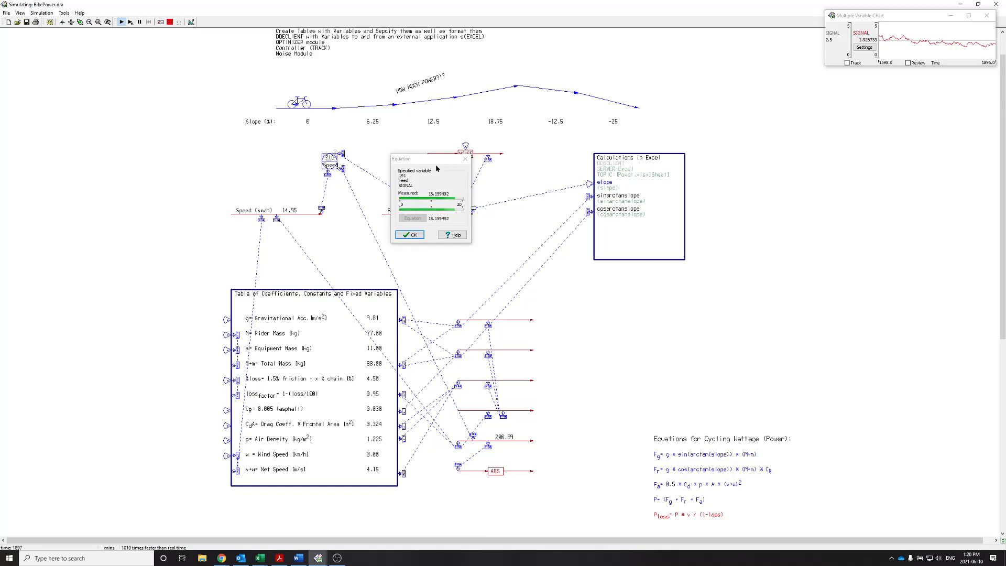
drag(429, 158, 562, 218)
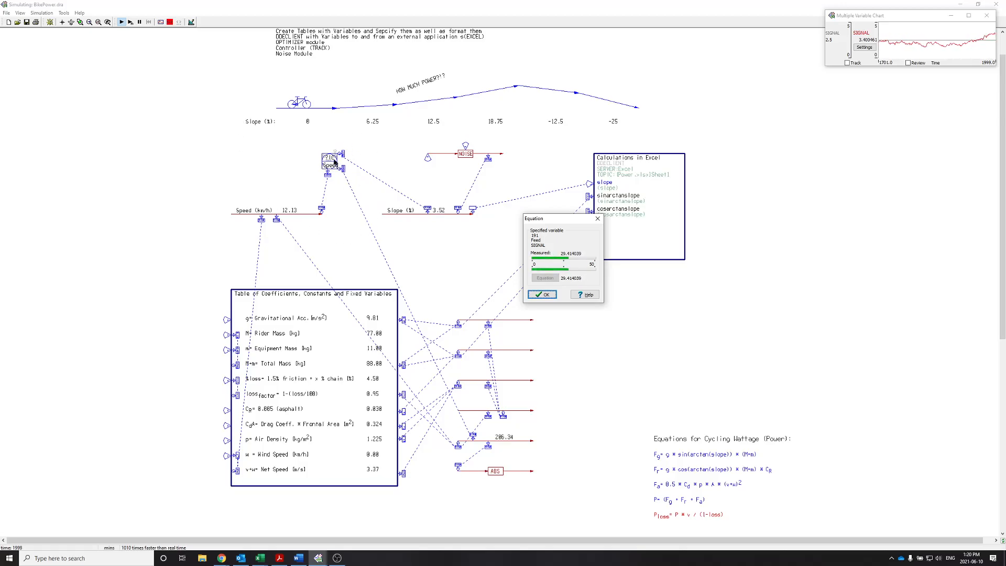
click(477, 154)
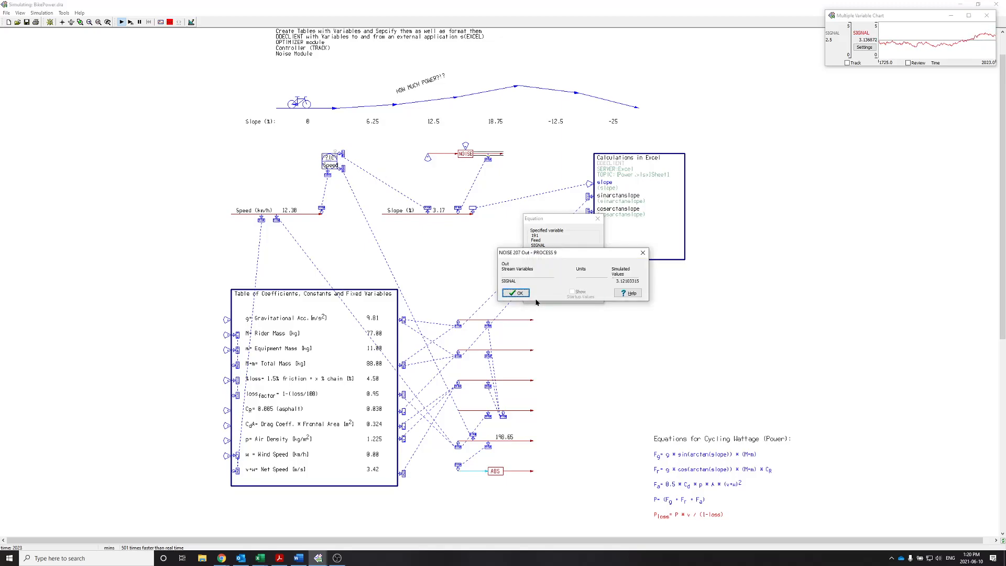
click(541, 294)
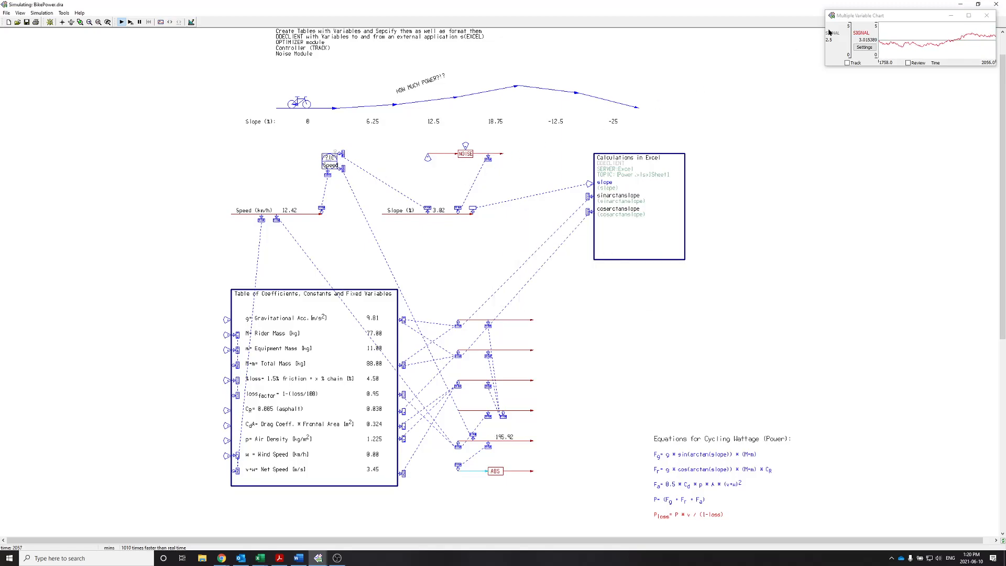
Step: Reposition the Multiple Variable Chart just above the Excel calculations table and return to drawing mode, saving the changes to BikePower.dra
drag(891, 15, 593, 94)
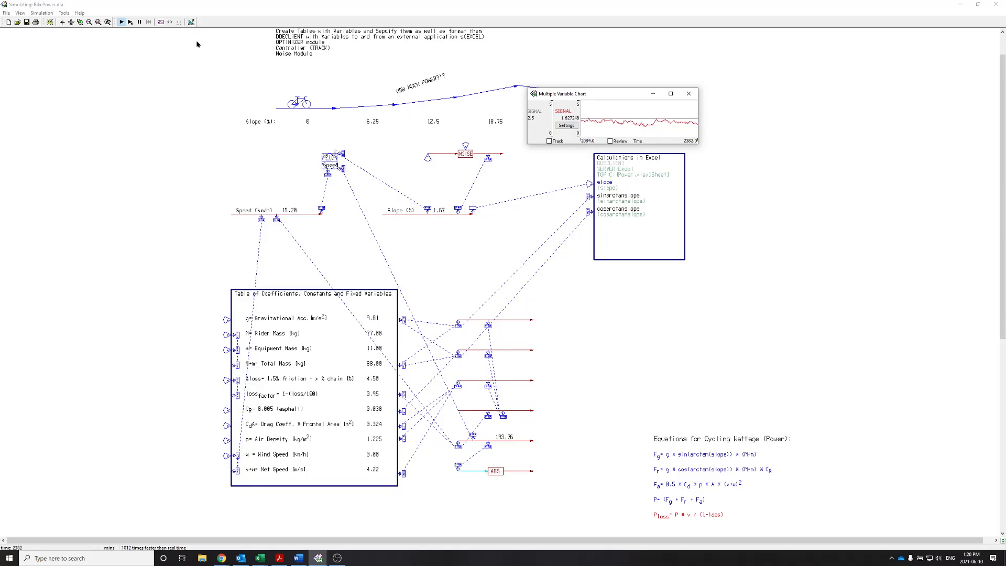
click(191, 22)
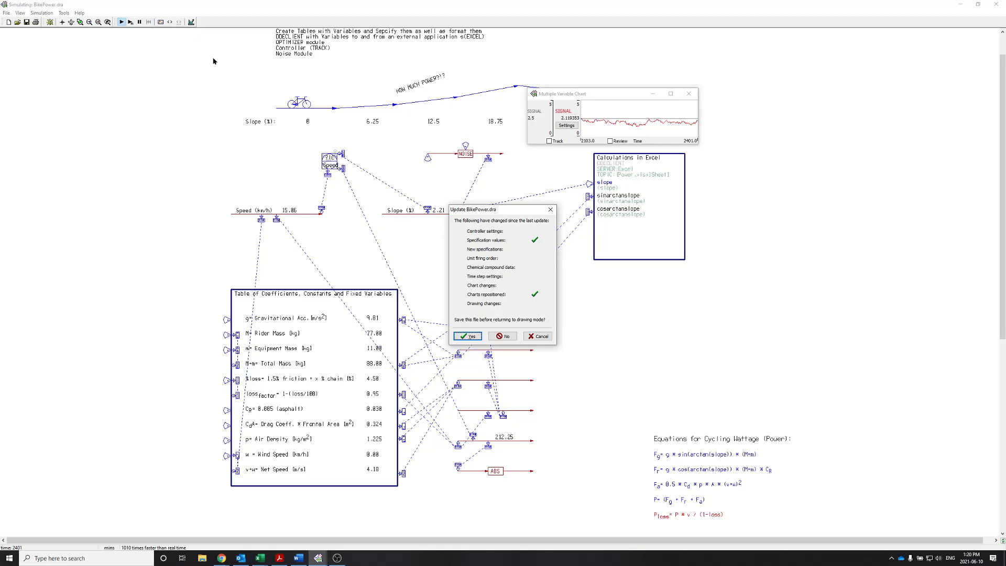
click(474, 339)
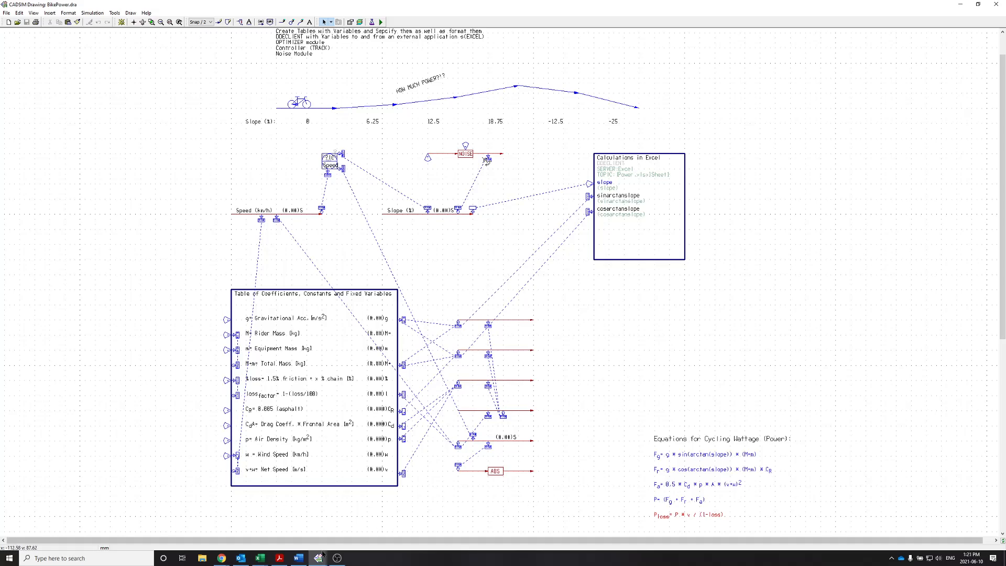
Step: Switch to the Cycling Wattage Calculator page in Chrome
click(221, 558)
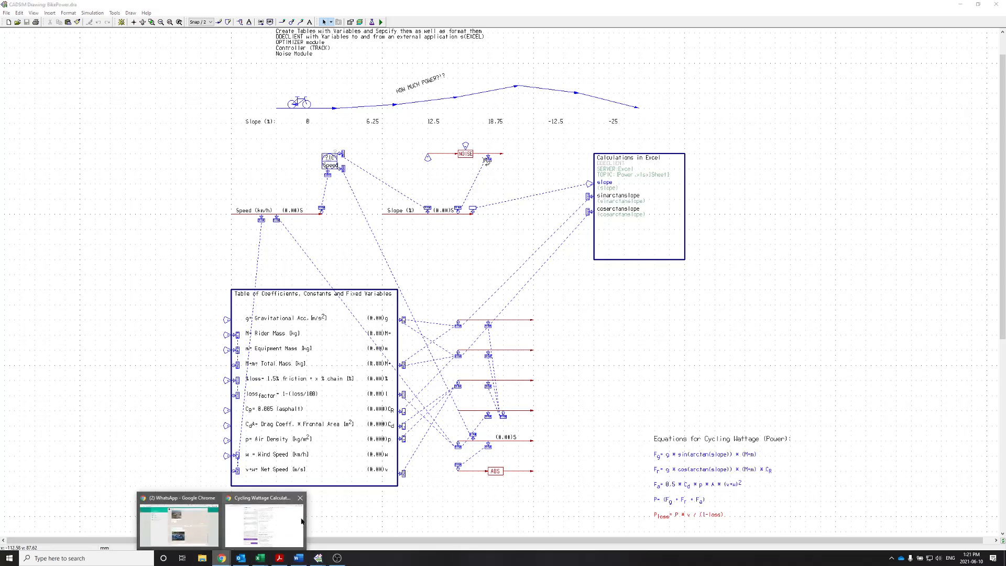